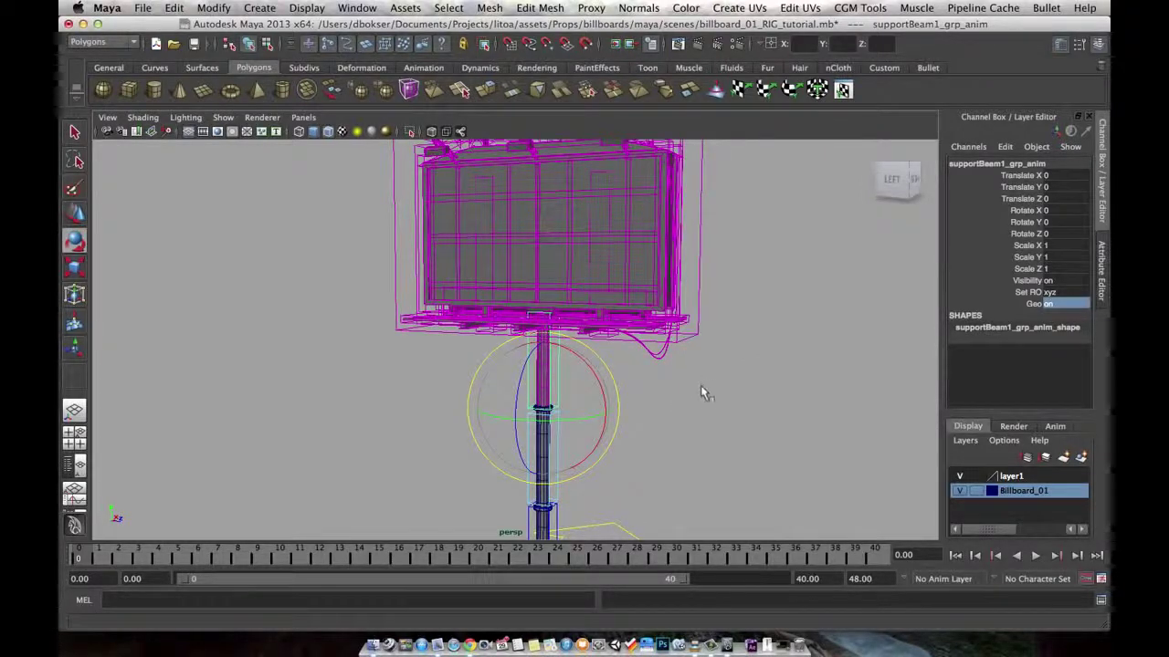
Switch Visibility off and back on for the upper support beam control, and select its Geo attribute
alt+drag(701, 392, 684, 396)
alt+right_drag(684, 397, 722, 388)
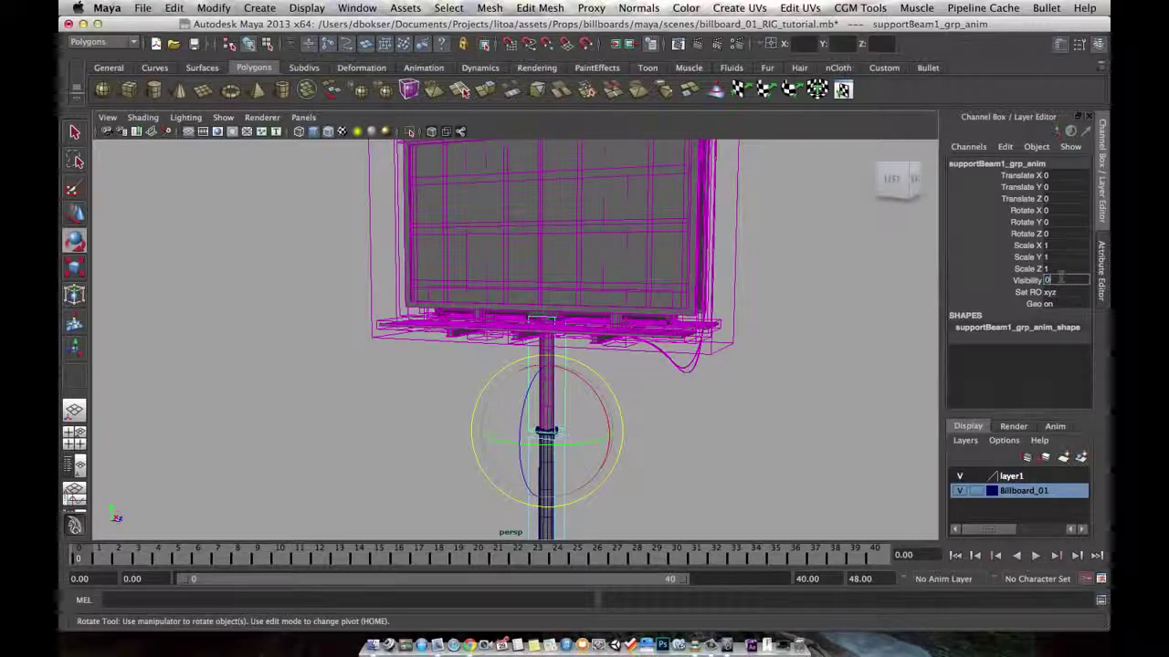
text(0)
key(Return)
text(1)
click(1062, 304)
alt+middle_drag(669, 402, 672, 382)
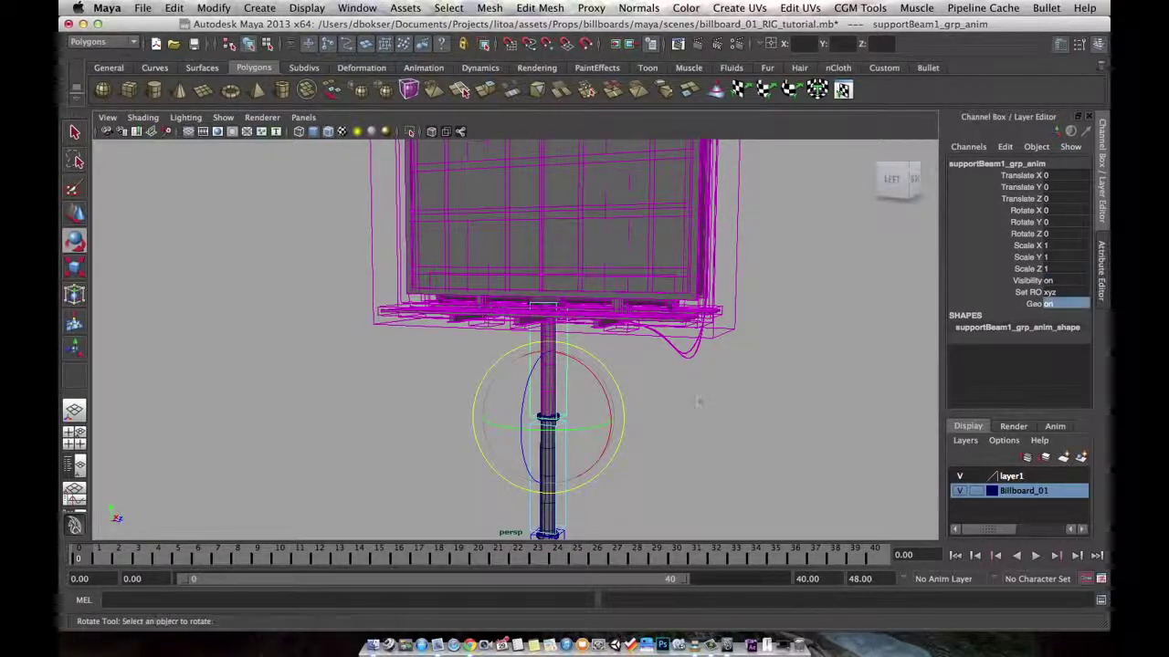
click(664, 388)
alt+middle_drag(658, 407, 667, 415)
alt+right_drag(647, 401, 567, 387)
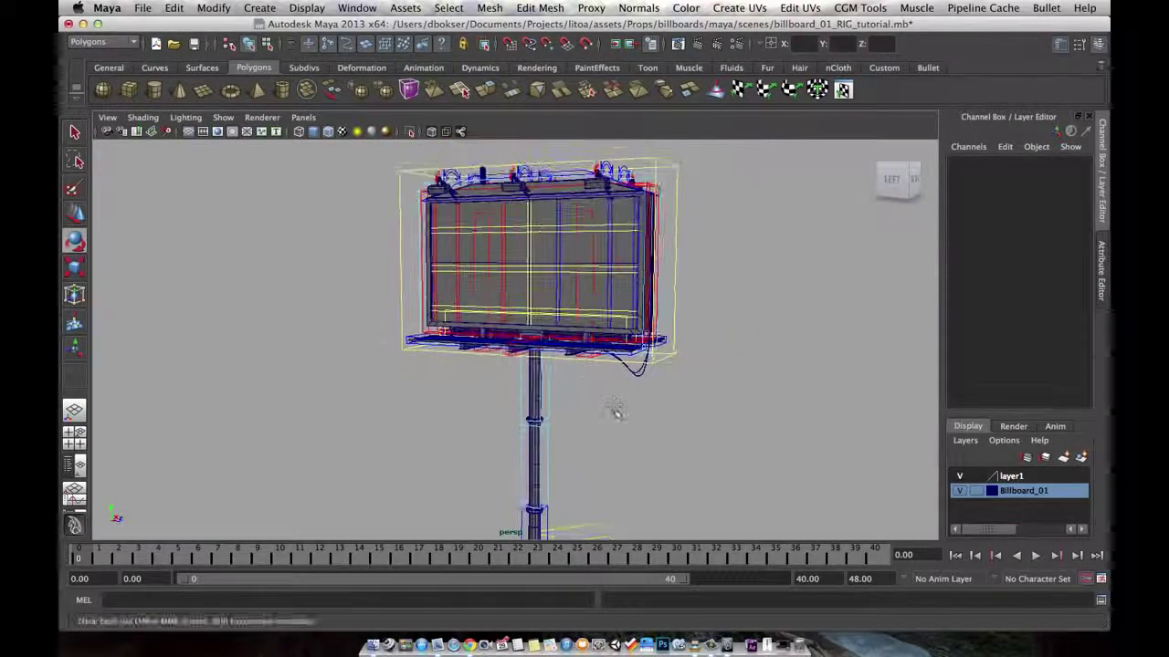
alt+middle_drag(619, 423, 623, 376)
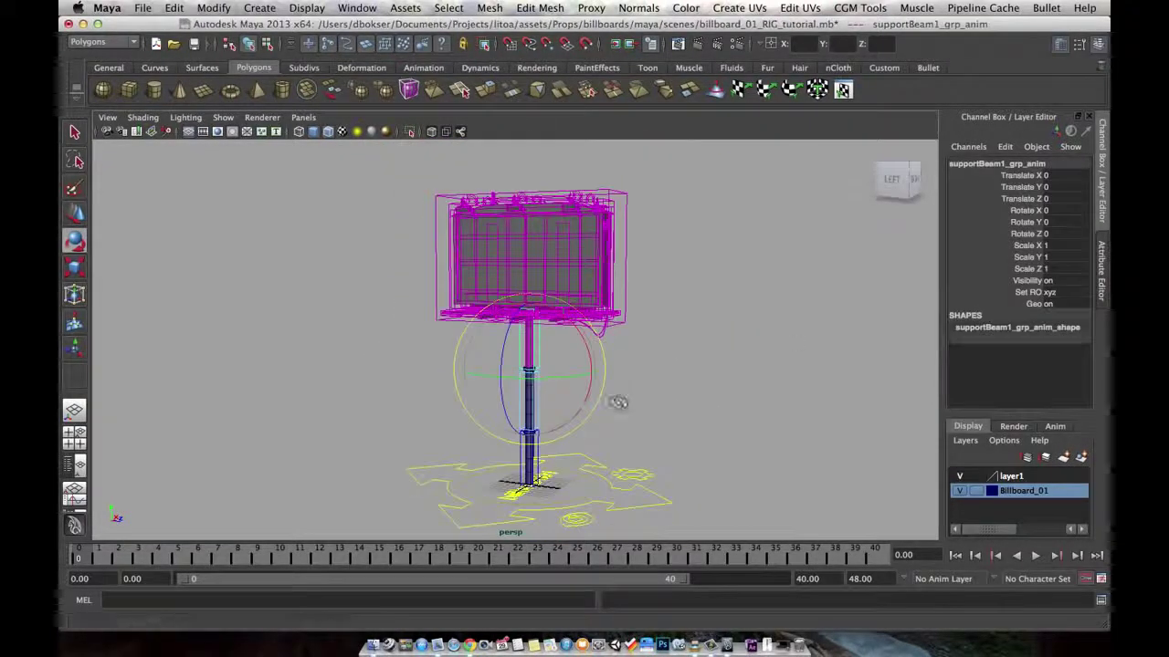
mouse_move(618, 404)
alt+mouse_down()
mouse_move(587, 417)
mouse_move(577, 330)
mouse_move(594, 374)
mouse_move(559, 384)
mouse_move(592, 371)
mouse_move(589, 387)
mouse_move(539, 383)
mouse_move(548, 402)
mouse_move(569, 386)
mouse_move(603, 408)
alt+mouse_up()
Select the lowest support beam control and add the middle and upper beam controls to the selection
key(q)
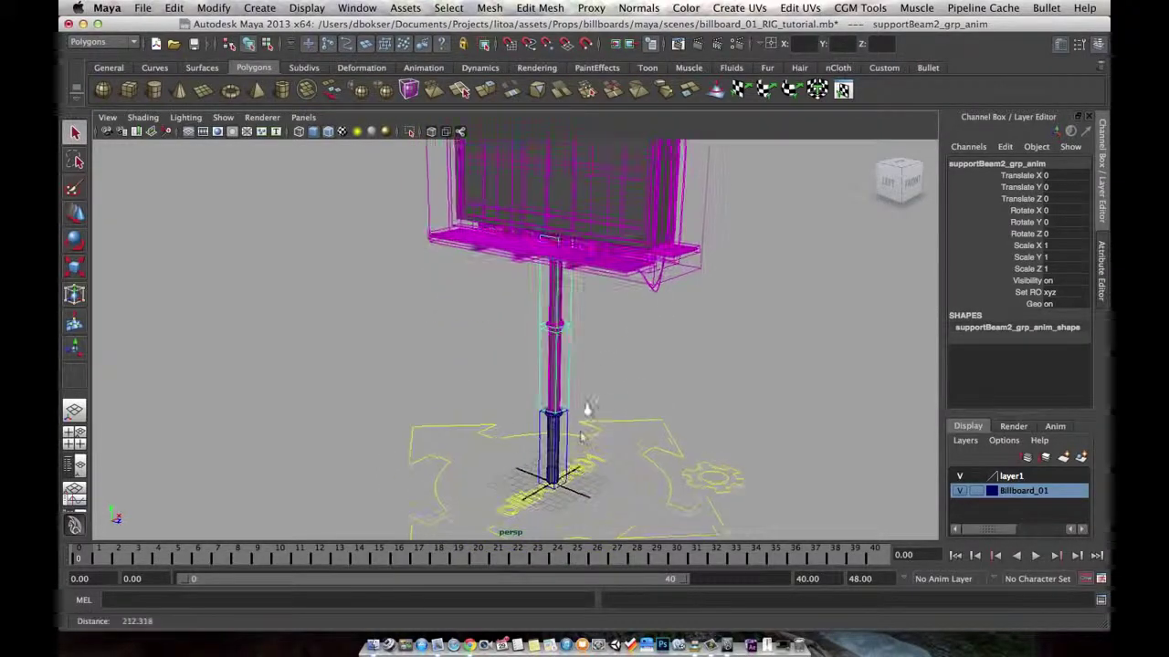
click(575, 428)
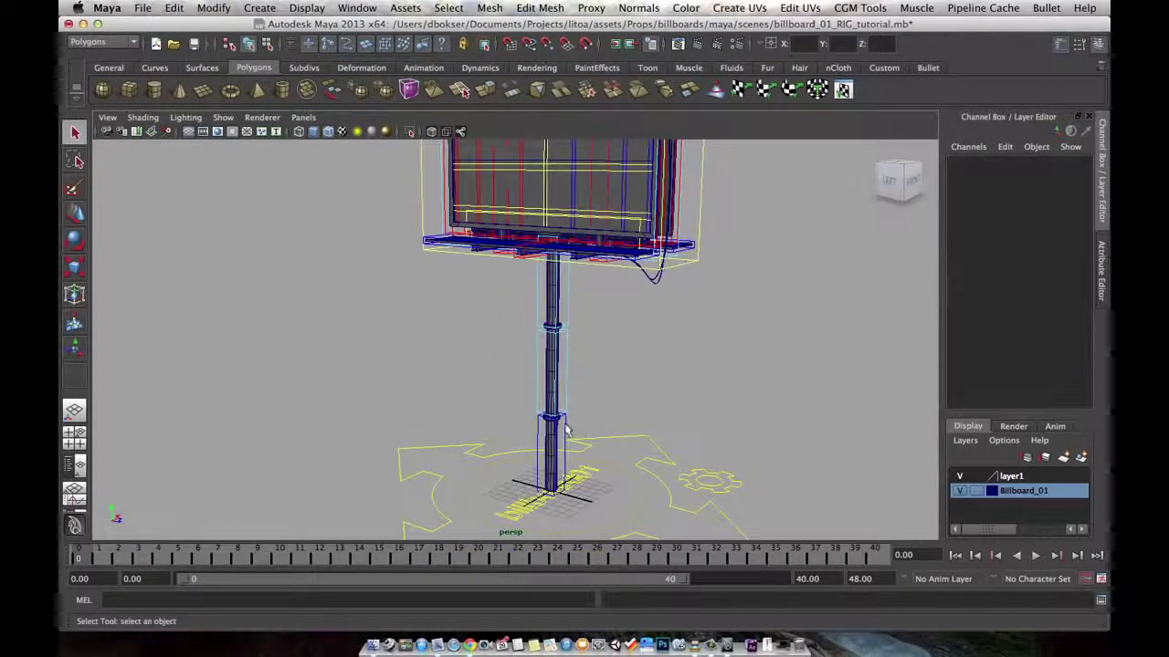
click(566, 429)
alt+drag(589, 405, 577, 359)
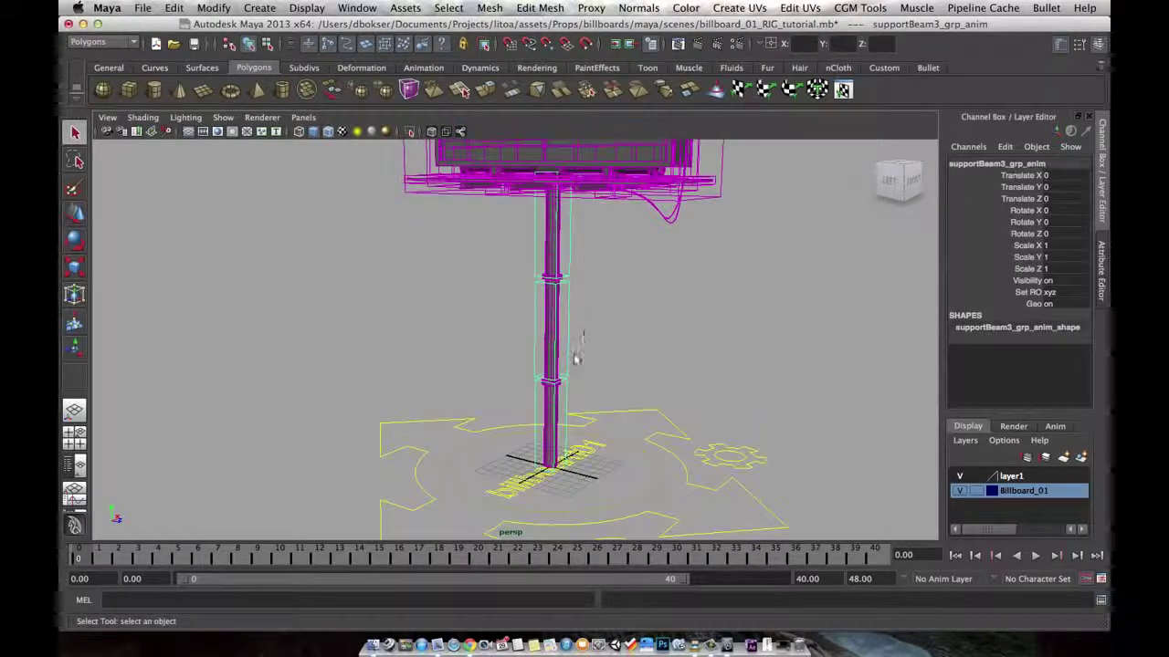
shift+click(568, 353)
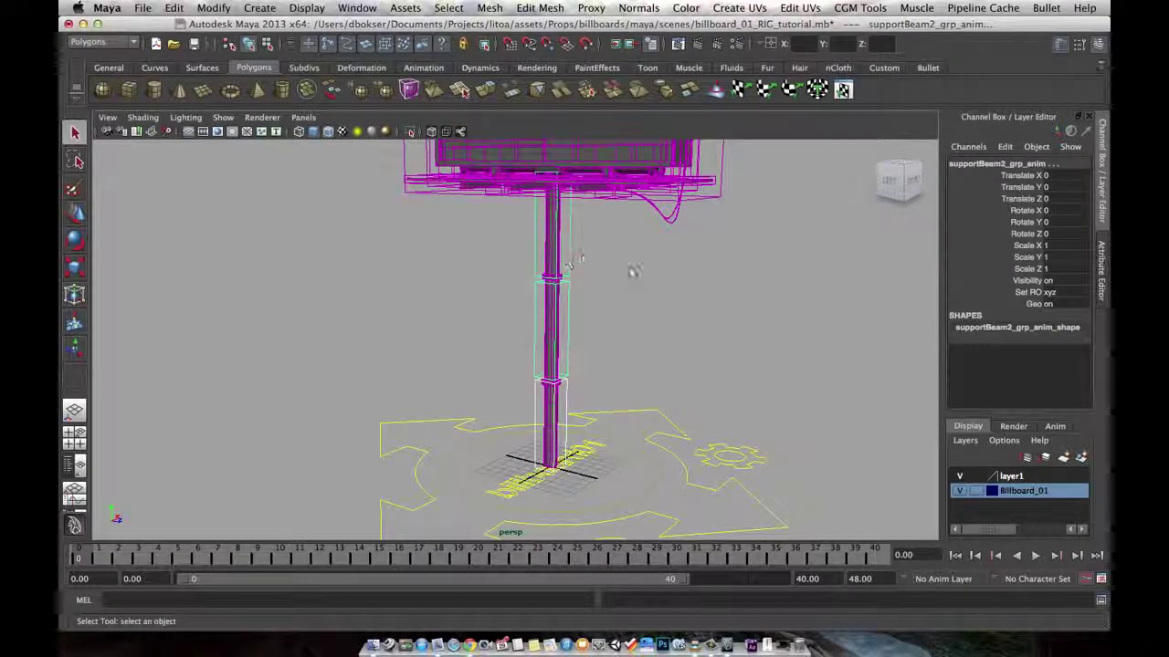
shift+click(569, 264)
alt+middle_drag(623, 273, 600, 302)
alt+drag(459, 402, 478, 399)
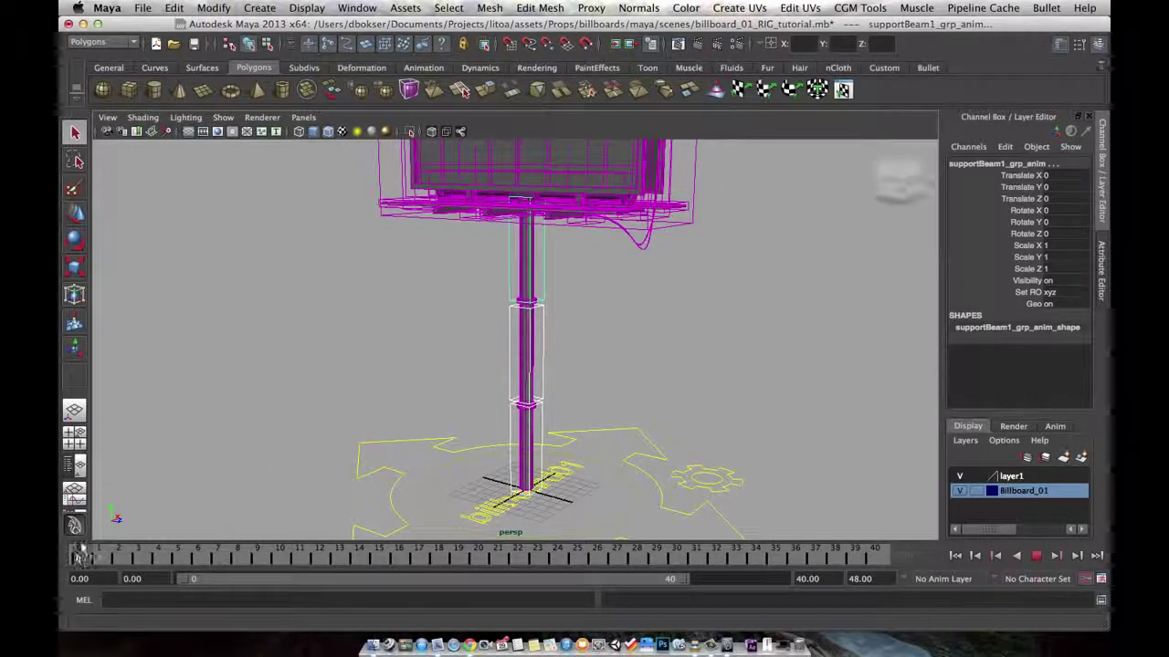
Restrict the selection mask to curves only
alt+drag(549, 369, 435, 331)
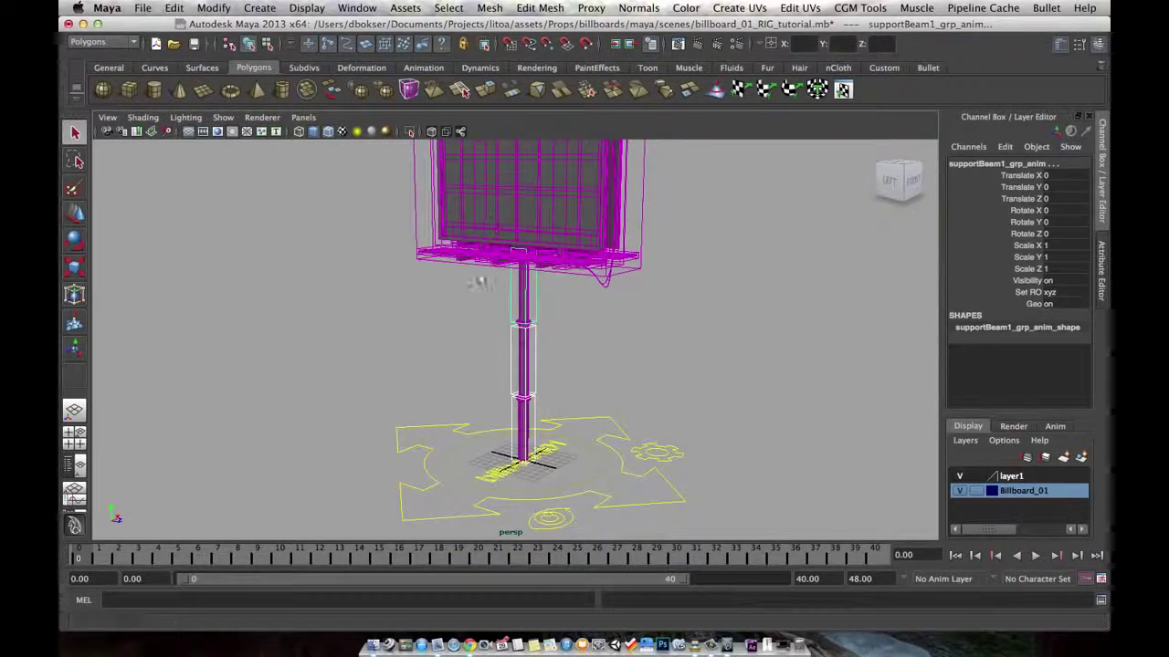
alt+middle_drag(481, 259, 471, 314)
click(291, 47)
click(345, 45)
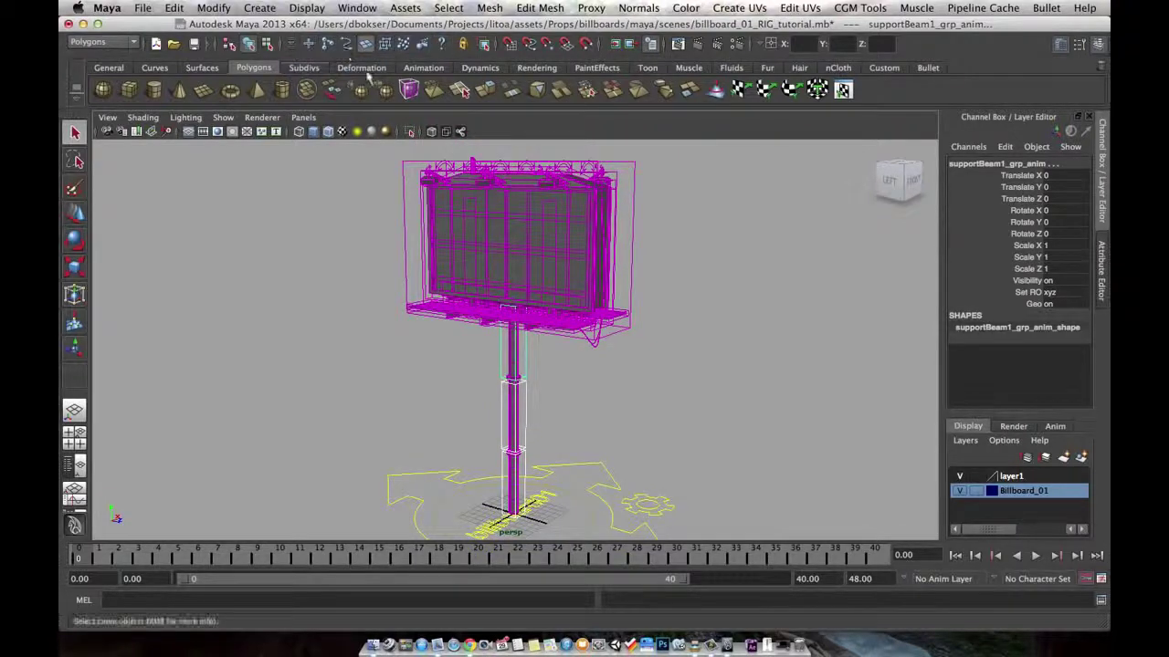
Select all controls of the billboard head and upper support beam, and set their Geo attribute to off
alt+middle_drag(429, 262, 431, 312)
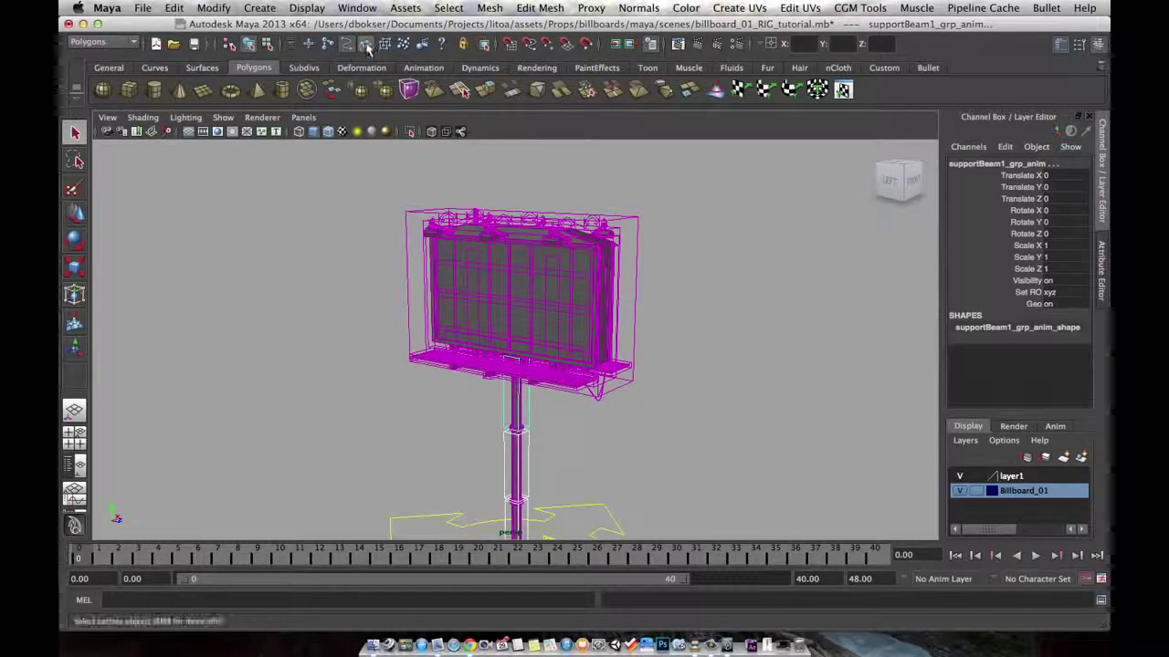
drag(437, 221, 626, 318)
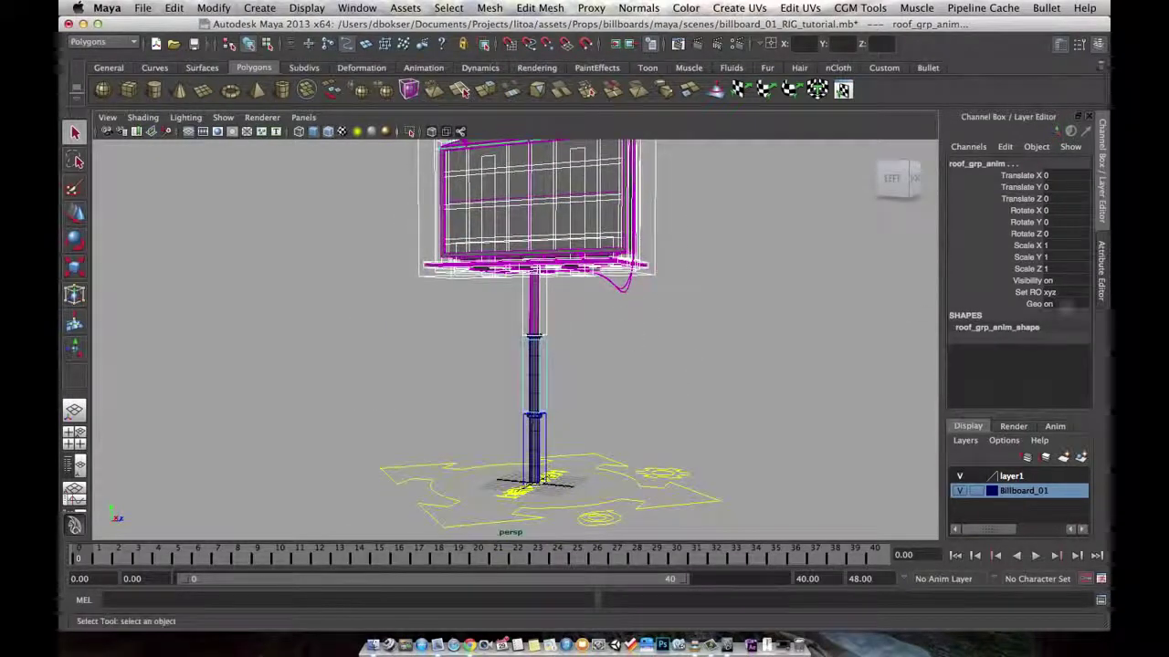
click(1055, 303)
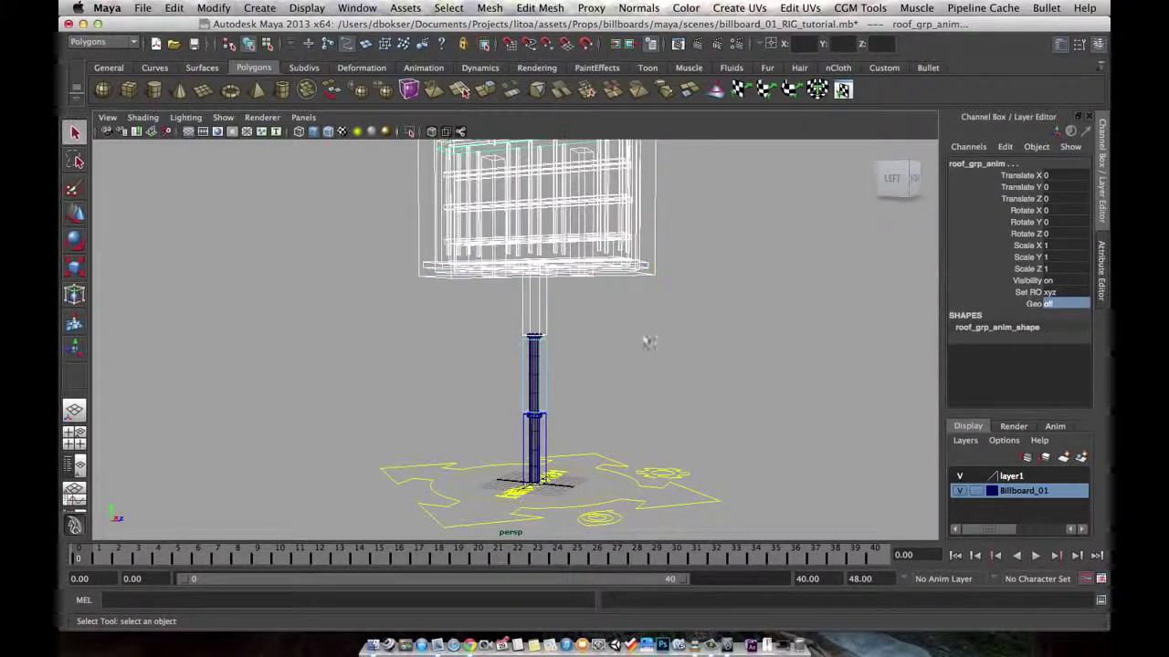
Select the middle and lowest support beam controls and set their Geo attribute to off
click(577, 362)
alt+middle_drag(560, 365, 564, 321)
click(527, 370)
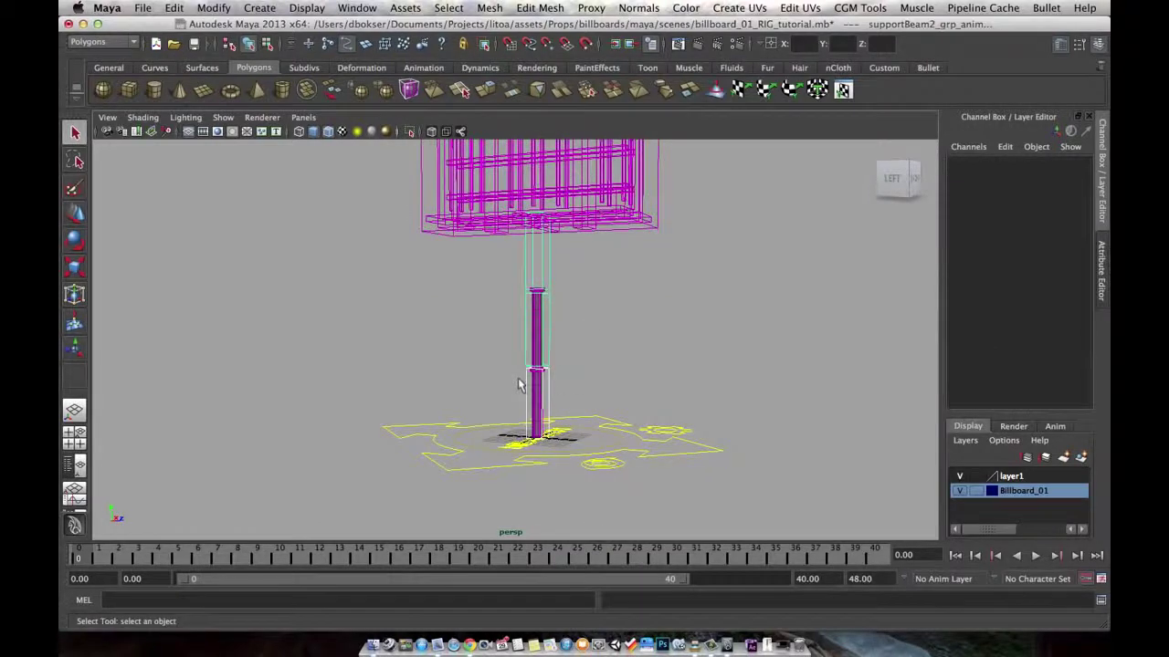
click(518, 382)
text(0)
key(Return)
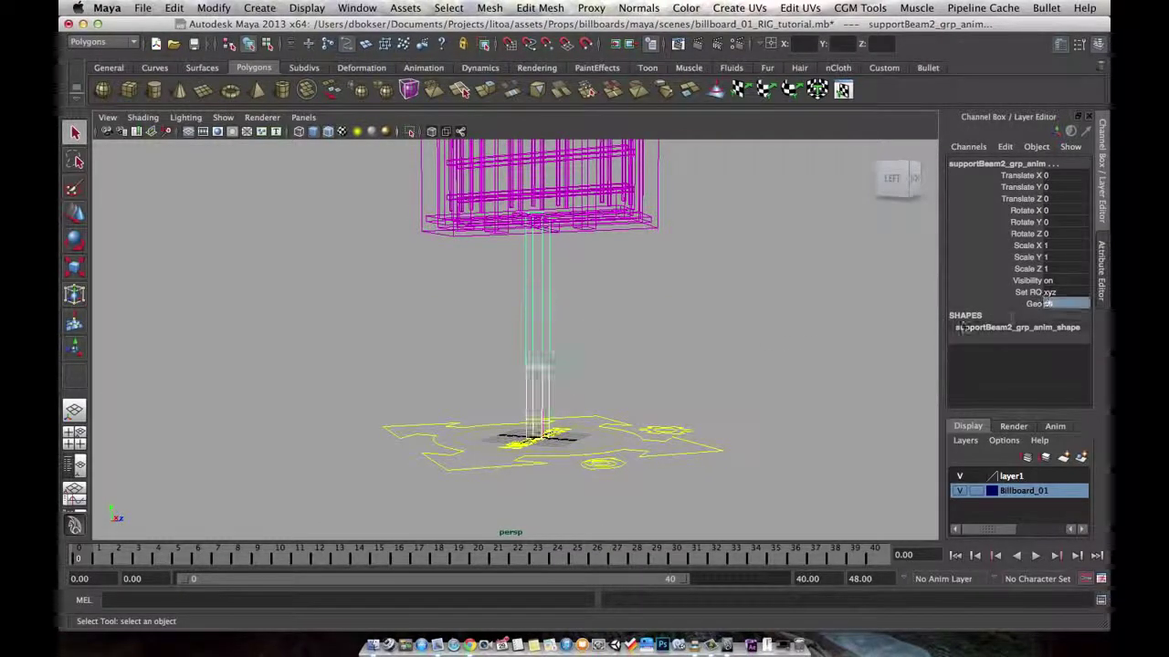
Select the lowest support beam control and key all its channels at frame 0
alt+middle_drag(496, 365, 509, 347)
alt+right_drag(509, 347, 575, 382)
click(559, 386)
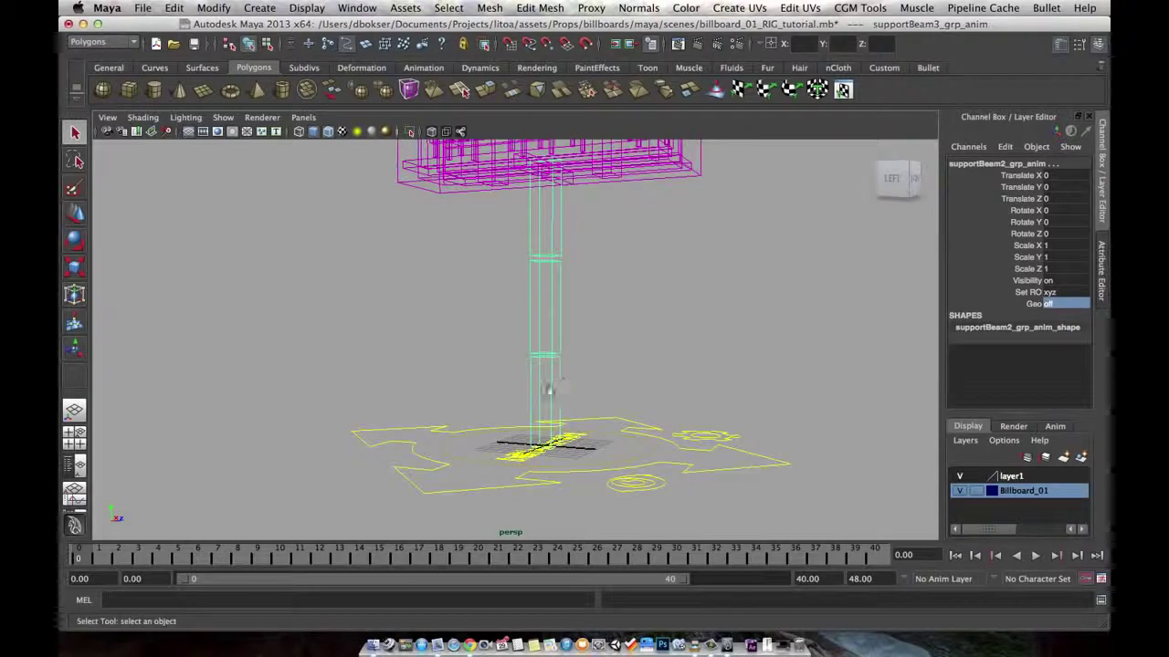
alt+middle_drag(561, 386, 542, 389)
alt+drag(489, 402, 493, 415)
key(s)
Rotate the lowest support beam control to about X -5.2, Y 0.1, Z 5.1 and key the tilted pose at frame 0
key(e)
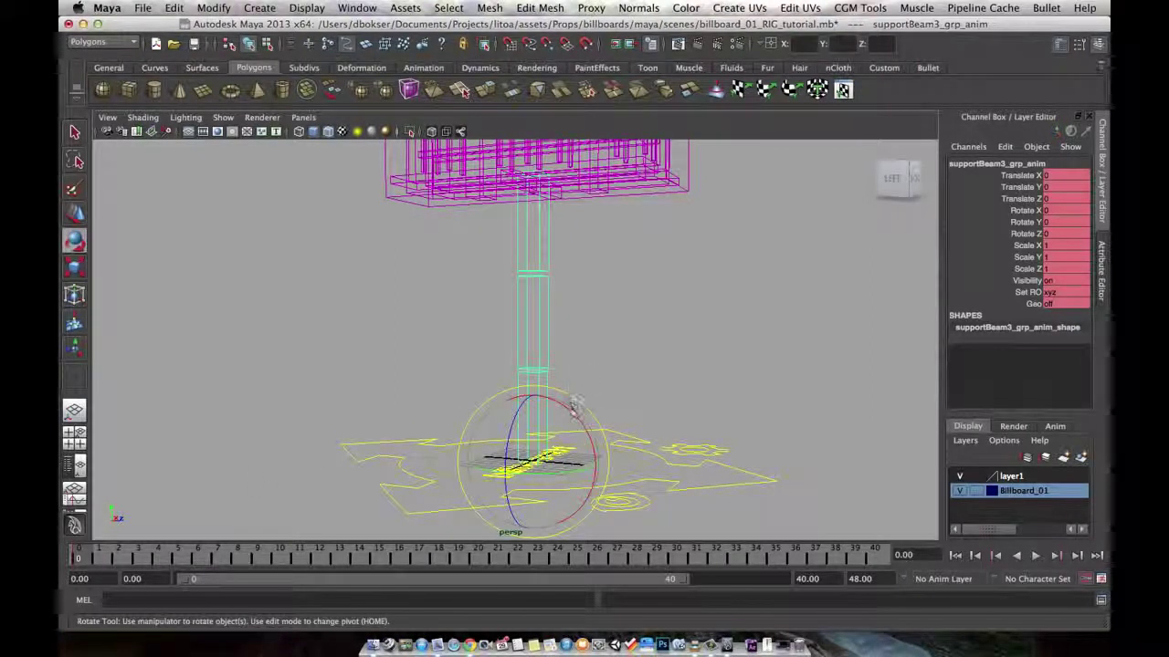
mouse_move(570, 410)
mouse_down()
mouse_move(511, 422)
mouse_move(529, 364)
mouse_move(578, 395)
mouse_up()
key(s)
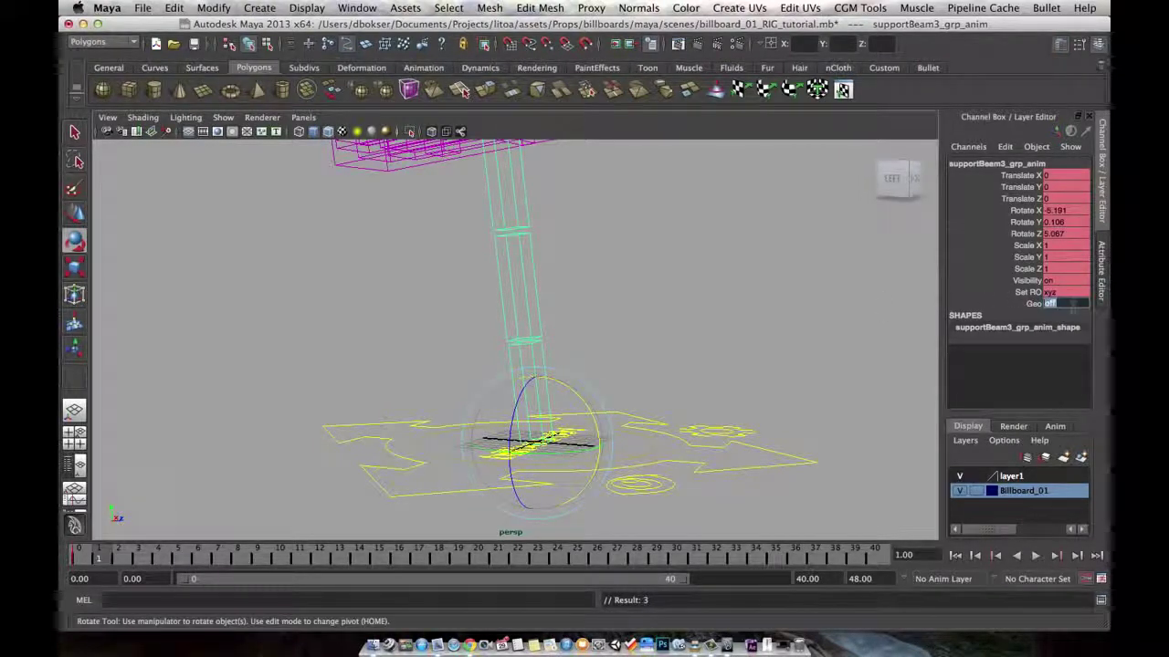
Set the lowest support beam control's Geo attribute to on at frame 1
click(1068, 303)
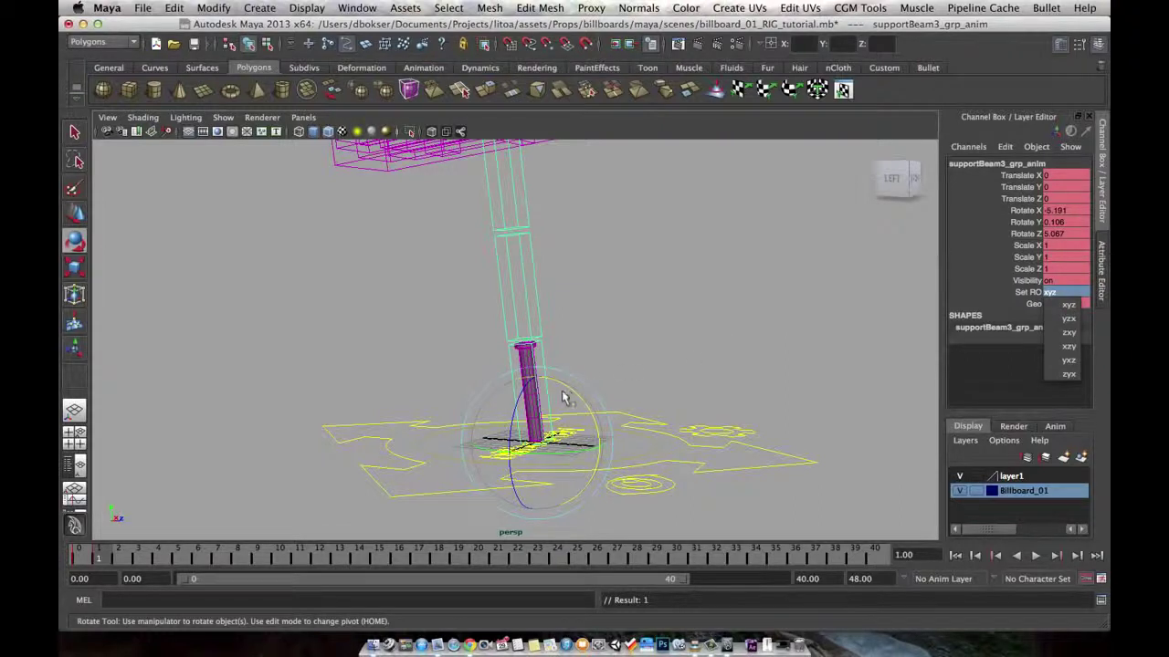
alt+middle_drag(670, 331, 657, 342)
click(599, 362)
key(z)
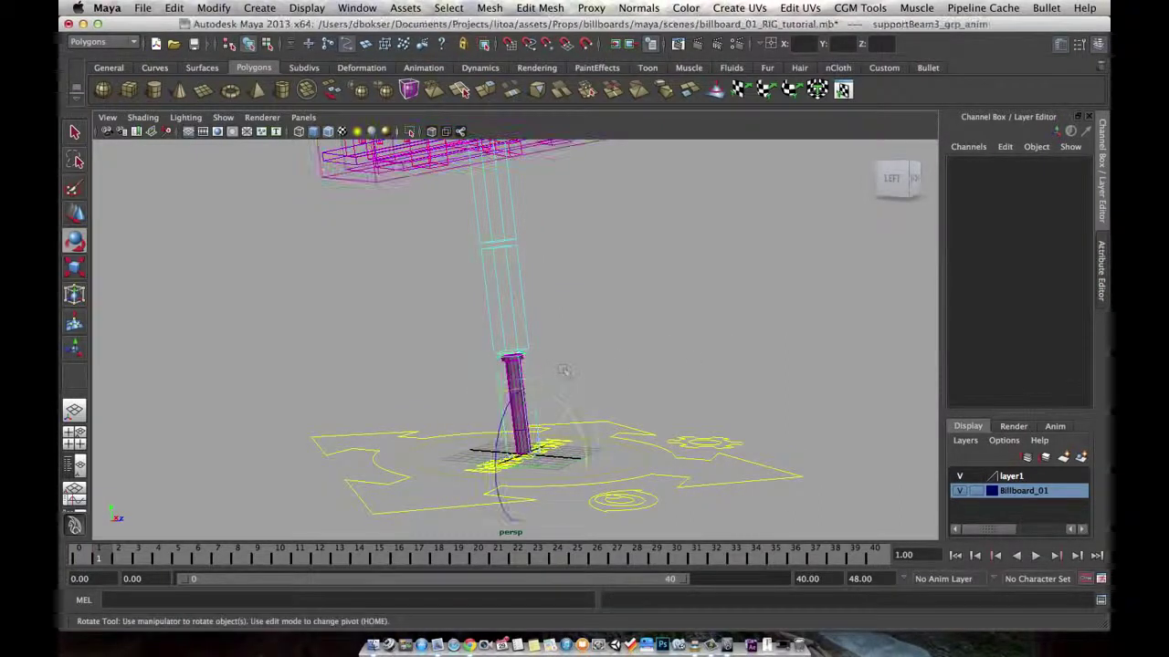
alt+middle_drag(564, 370, 557, 376)
Set the lowest support beam control's Rotate X, Y and Z to 0 at frame 2
click(125, 564)
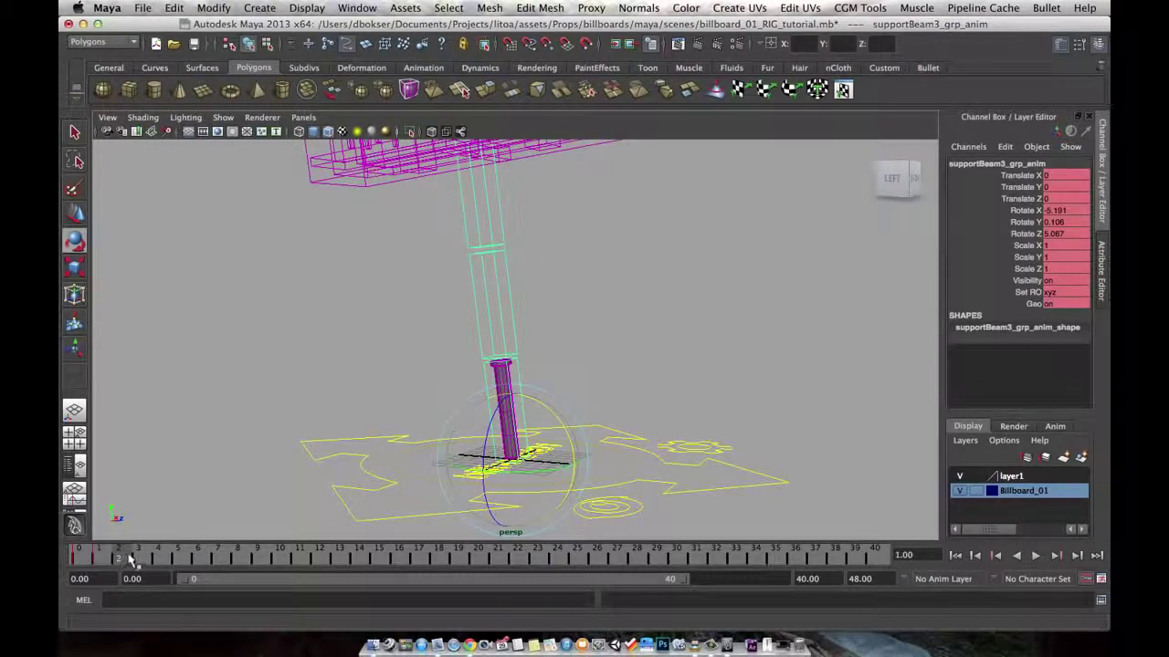
drag(539, 391, 546, 406)
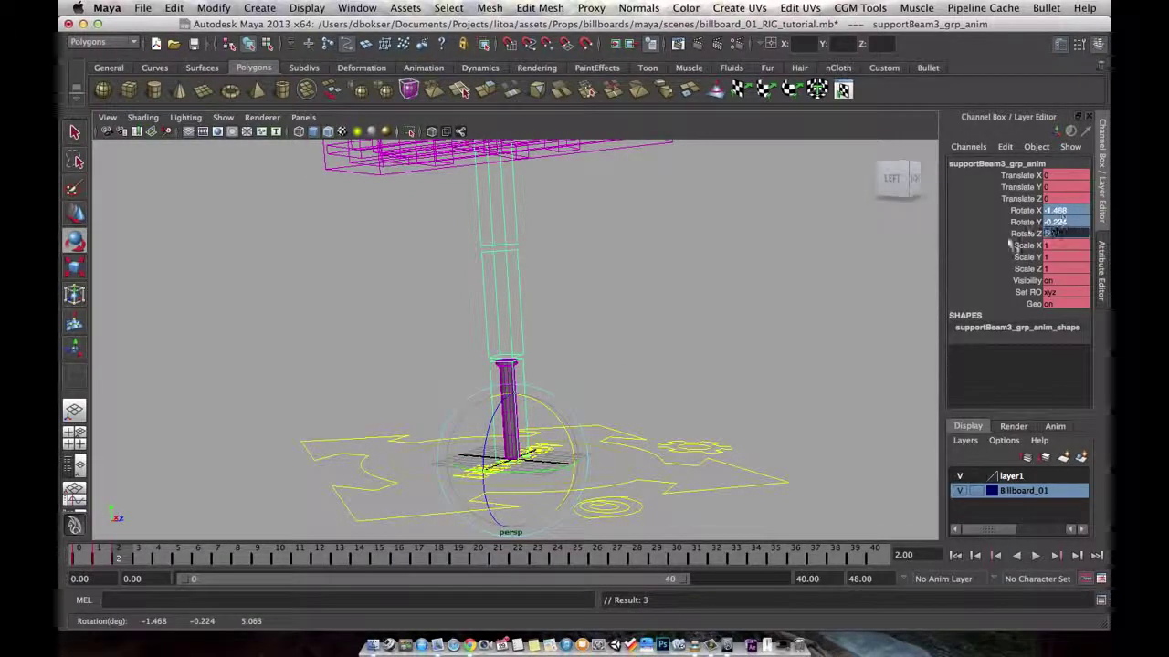
text(0)
key(Return)
Select the middle and upper support beam controls and key them at frame 0
click(529, 325)
alt+middle_drag(309, 447, 305, 460)
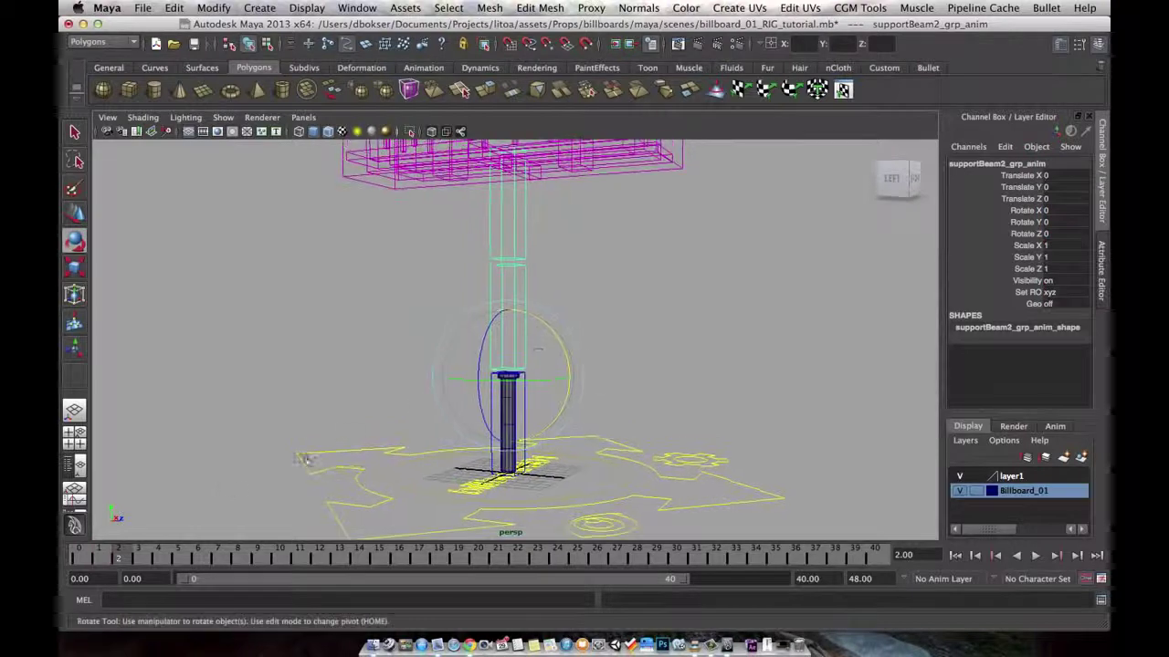
drag(111, 561, 79, 555)
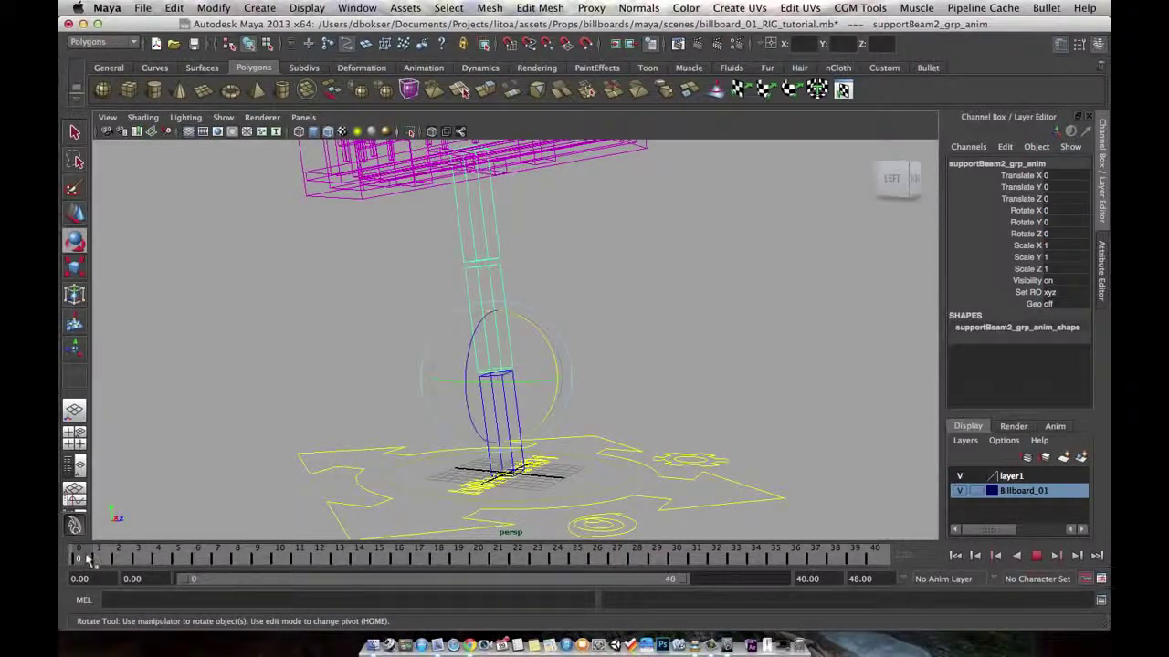
click(502, 239)
key(s)
Rotate the middle and upper support beam controls to about X -1.7, Y -3.3, Z 8.1 at frame 0
drag(552, 235, 453, 243)
drag(517, 224, 522, 231)
drag(444, 241, 912, 239)
alt+drag(535, 373, 530, 376)
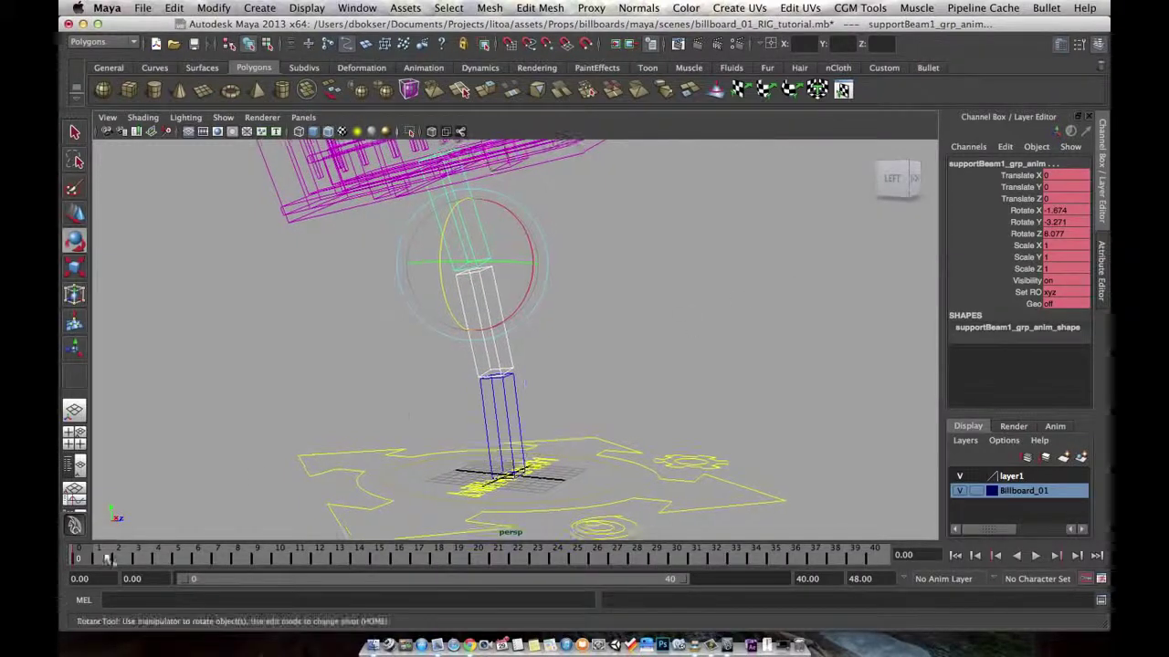
Set Geo to on for the middle and upper support beam controls at frame 1
click(102, 557)
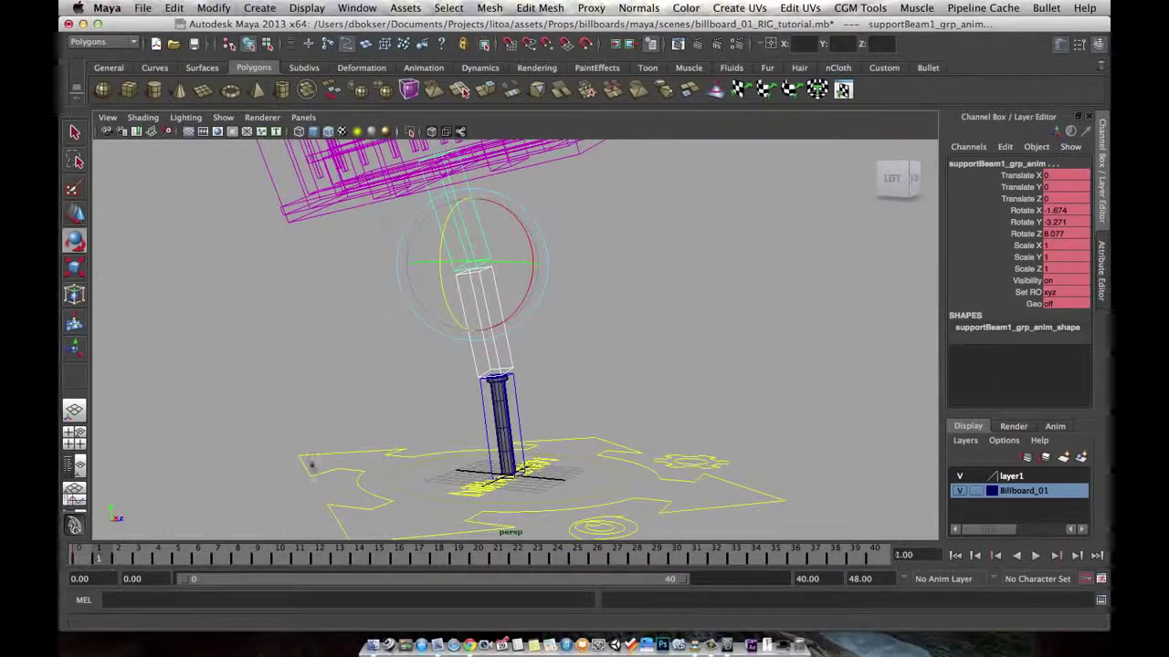
click(1065, 272)
alt+middle_drag(543, 369, 529, 386)
Set Rotate X, Y and Z to 0 for the middle and upper support beam controls at frame 2
click(120, 556)
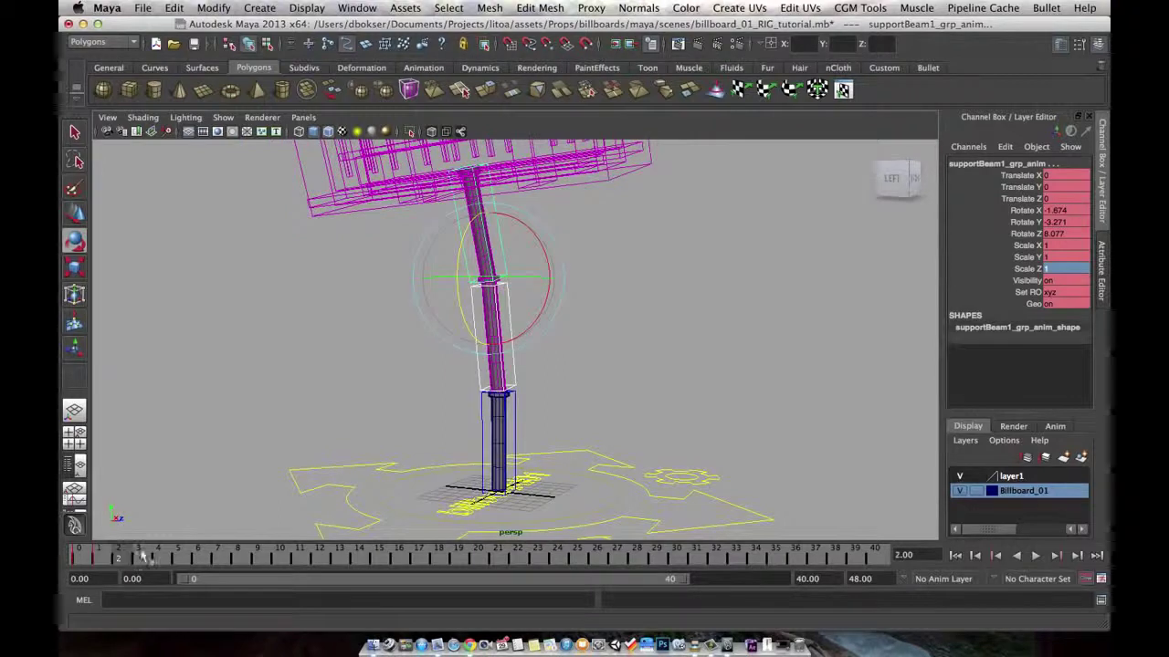
drag(1058, 234, 1062, 212)
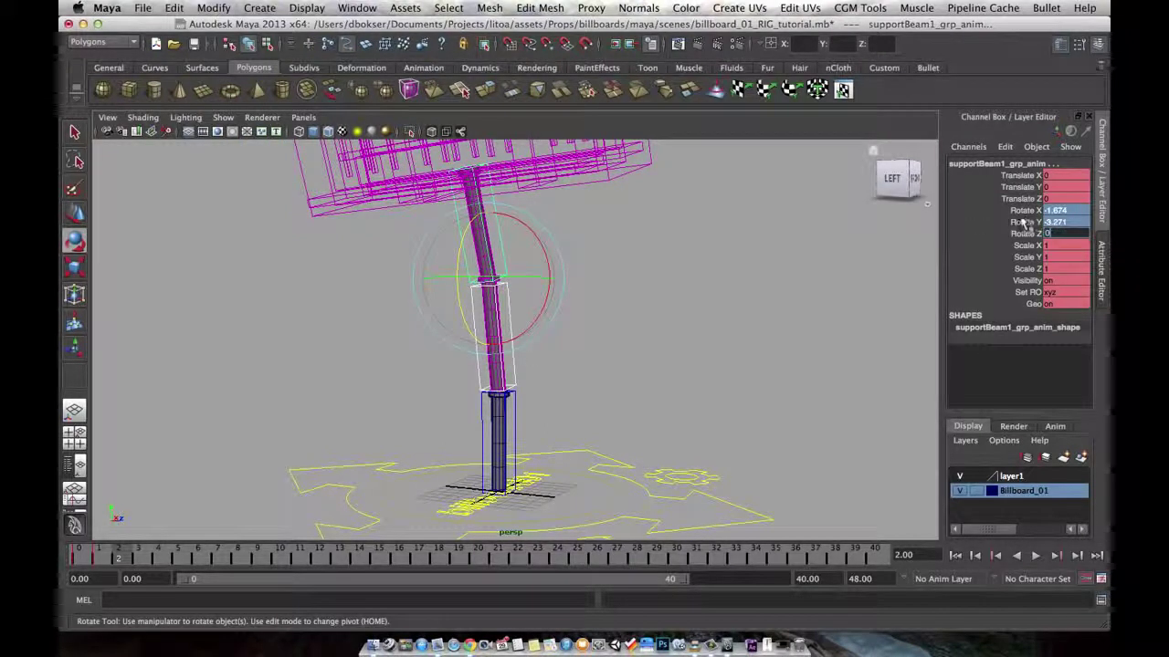
key(Return)
alt+middle_drag(595, 360, 592, 379)
Play back the support beam animation from frame 0, then stop it to review the motion
click(82, 560)
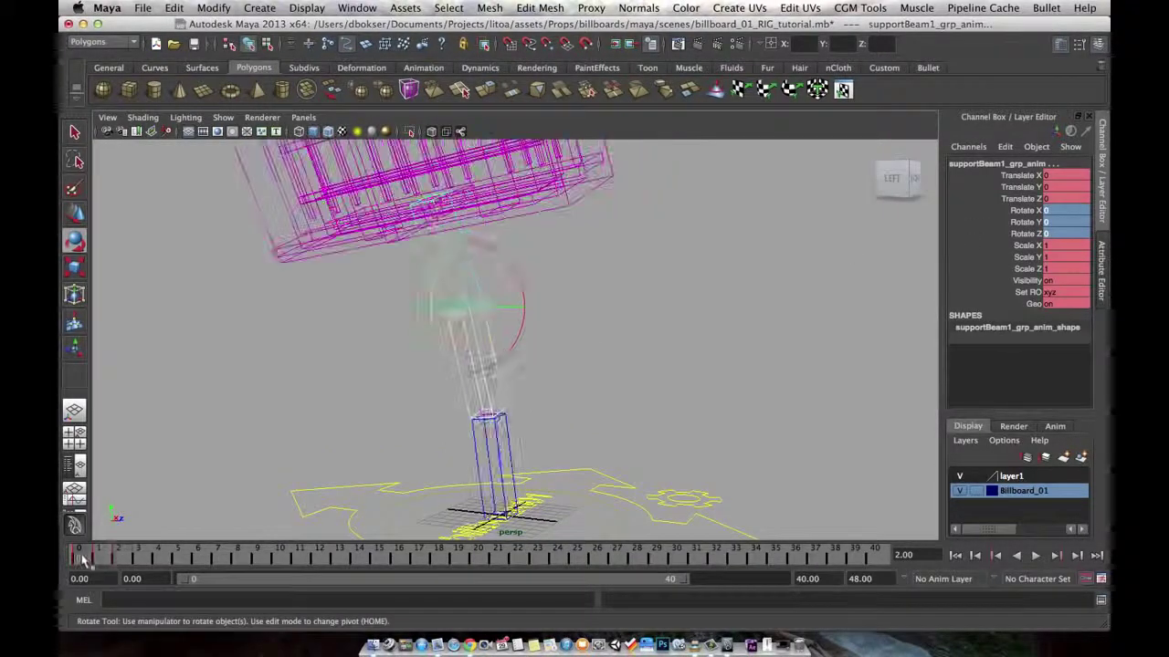
key(alt+v)
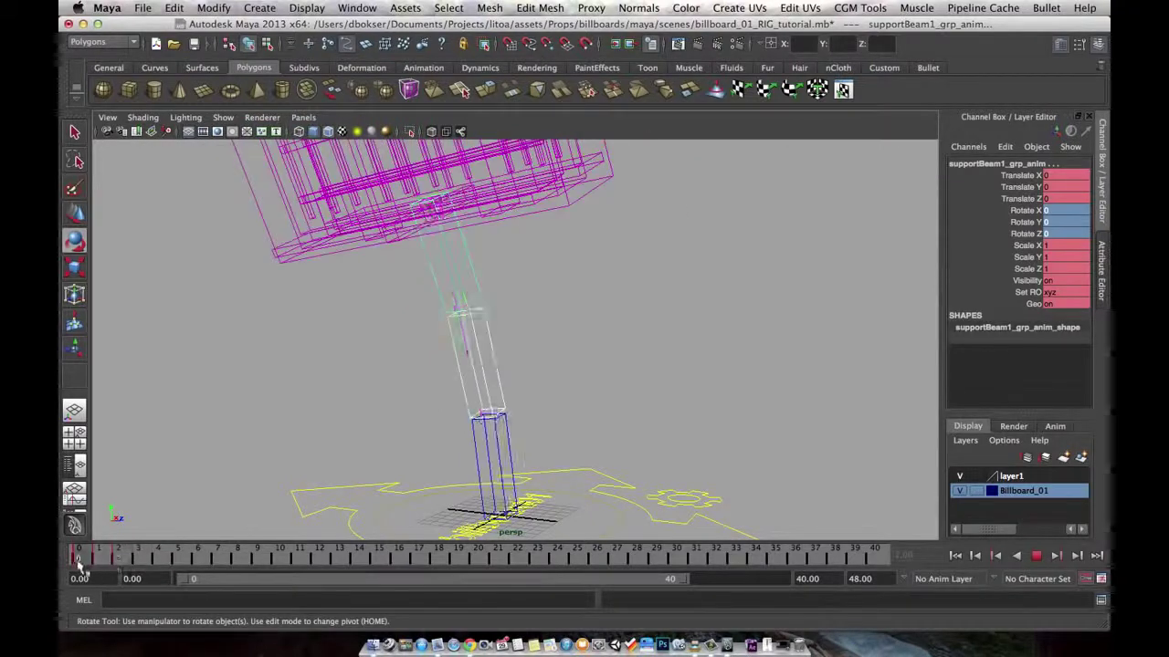
key(alt+v)
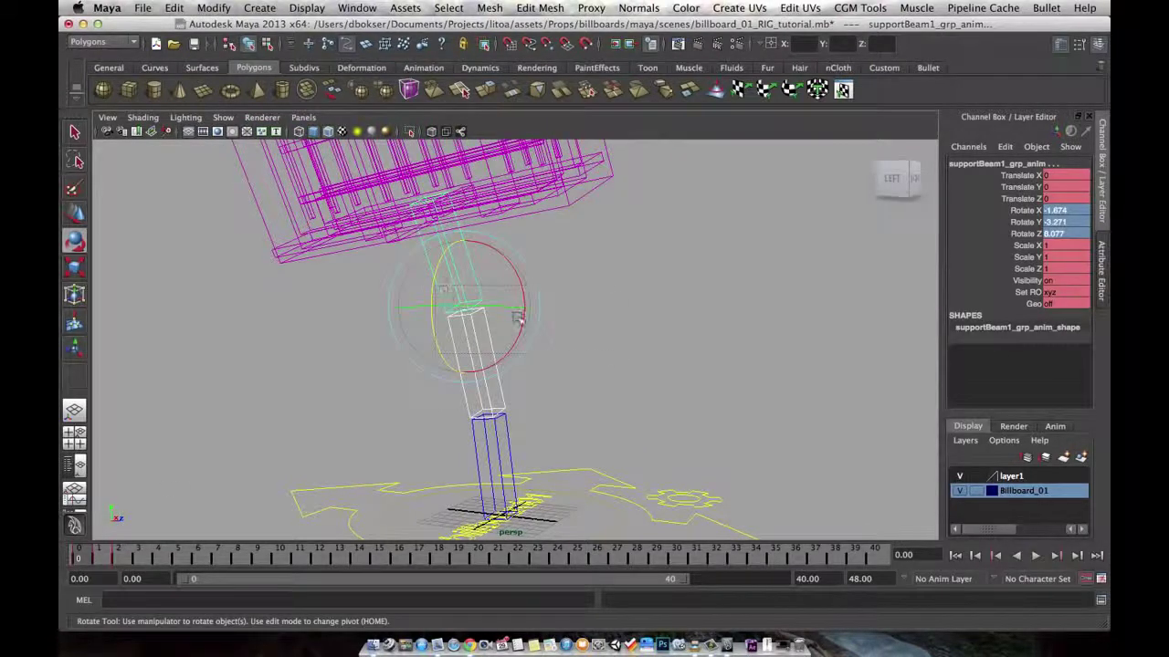
alt+middle_drag(519, 318, 517, 303)
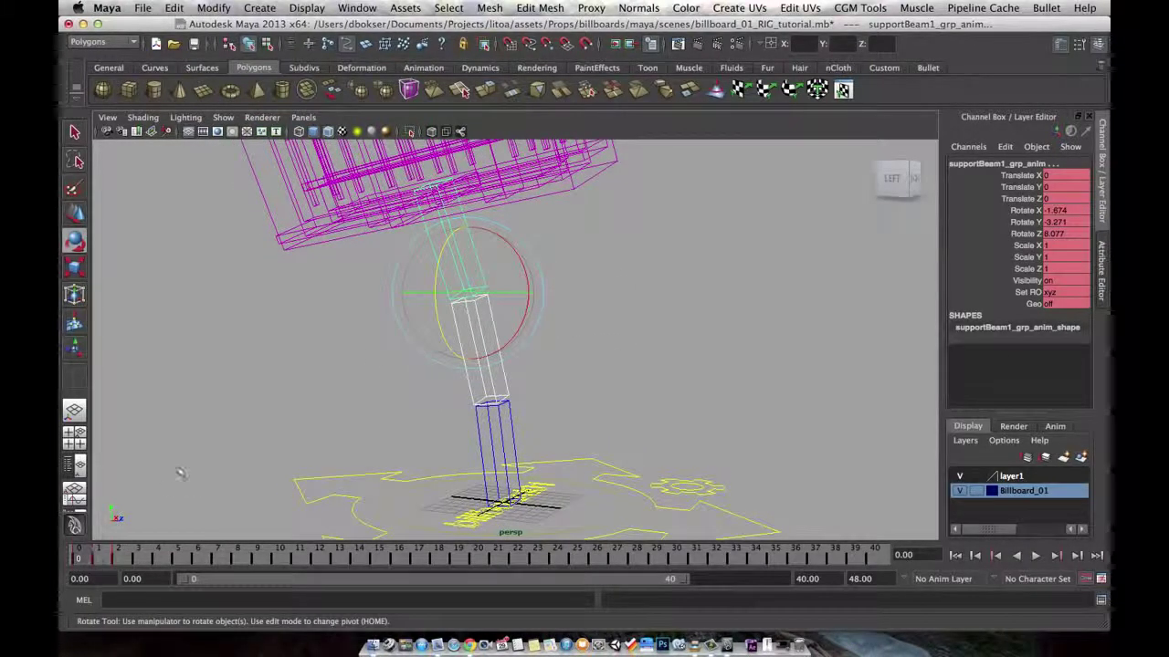
right_click(93, 547)
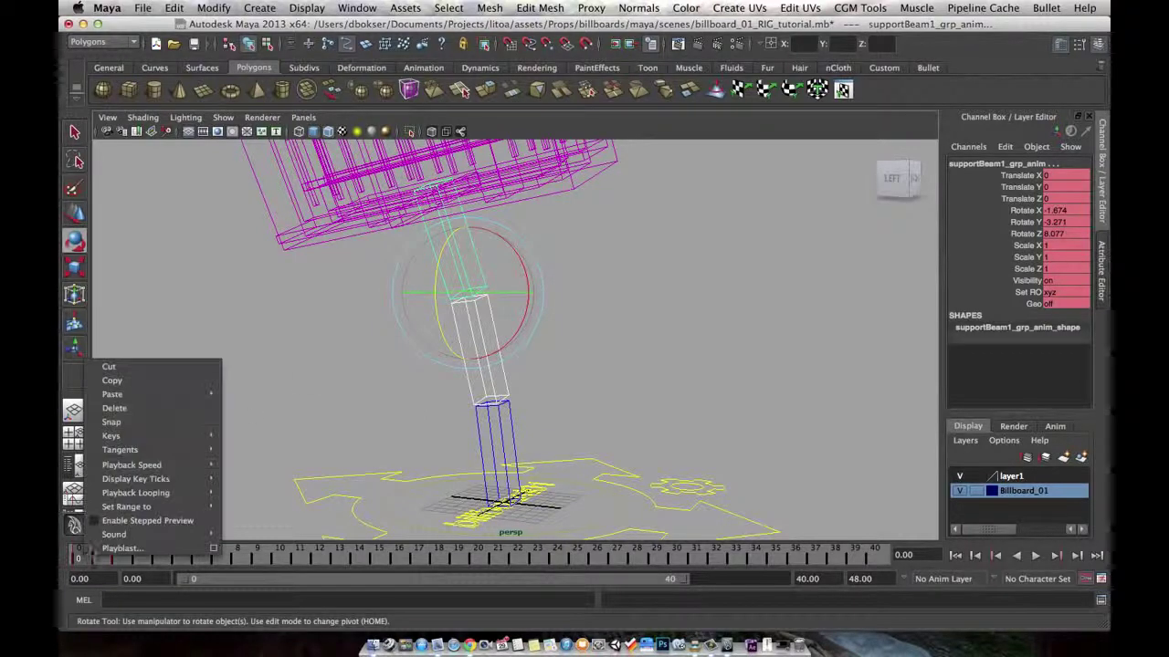
mouse_move(183, 435)
click(264, 472)
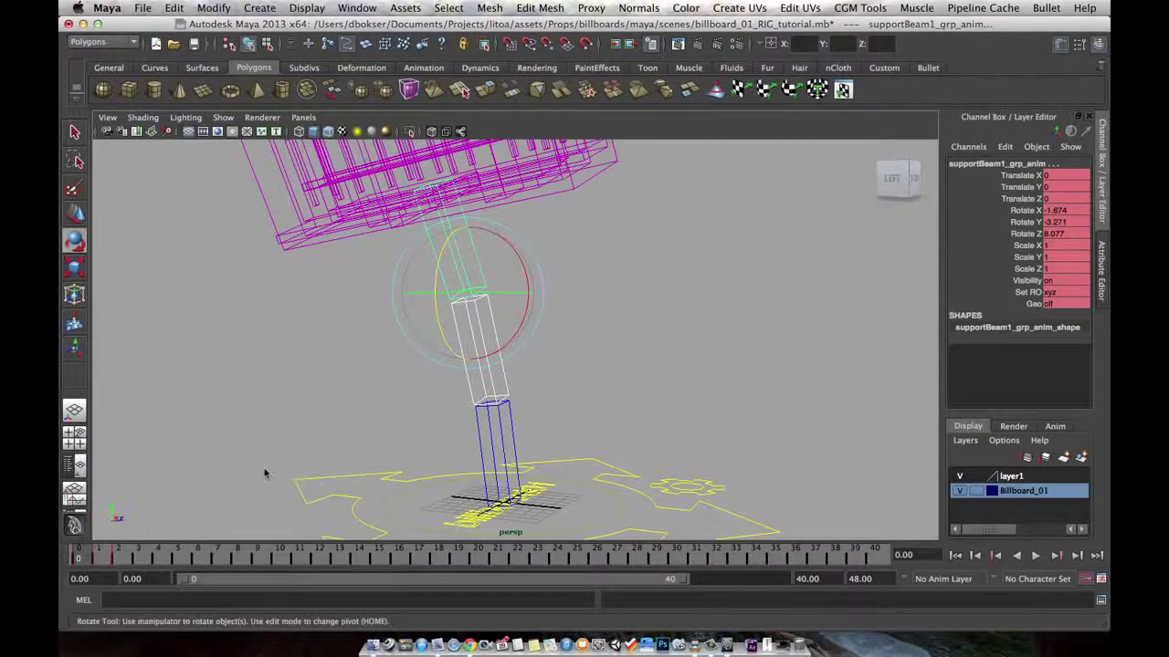
Add an inbetween to the upper support beam control's keys so they fall one frame after the middle beam's
alt+drag(506, 343, 513, 351)
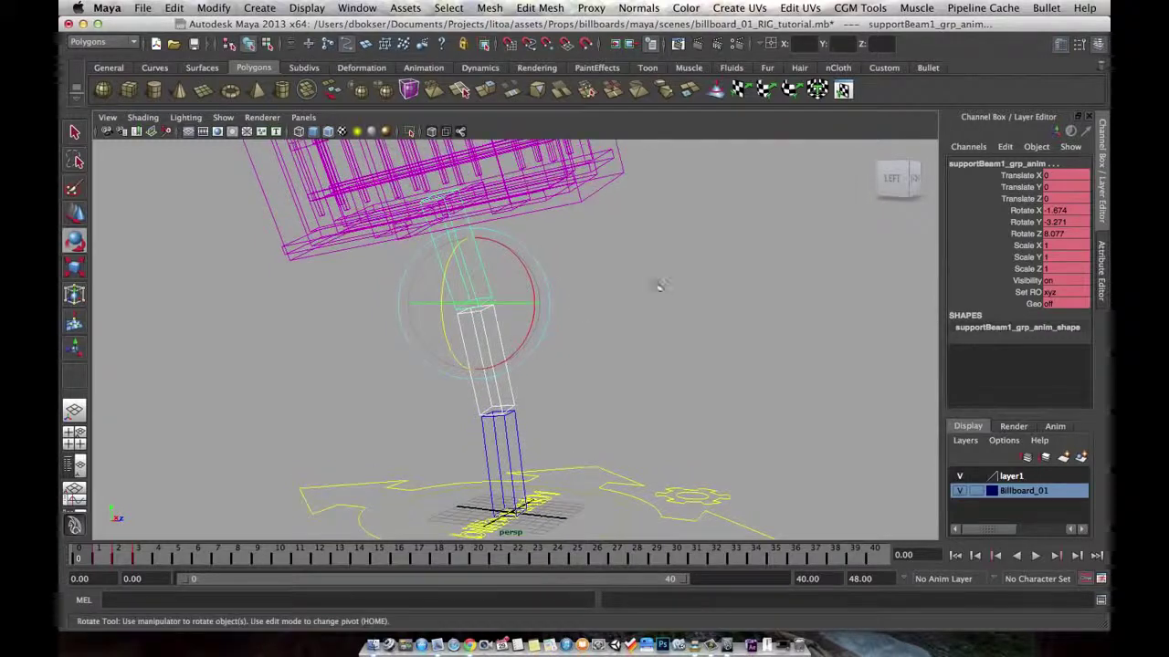
click(655, 285)
click(455, 265)
alt+drag(500, 302, 490, 314)
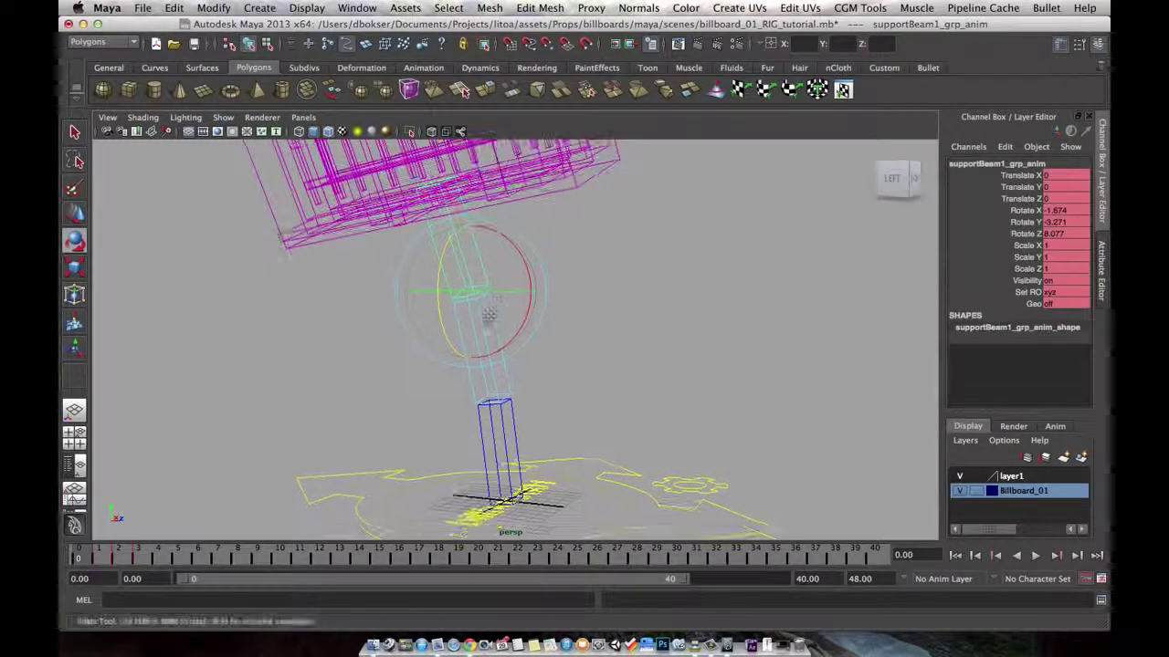
right_click(93, 551)
mouse_move(141, 447)
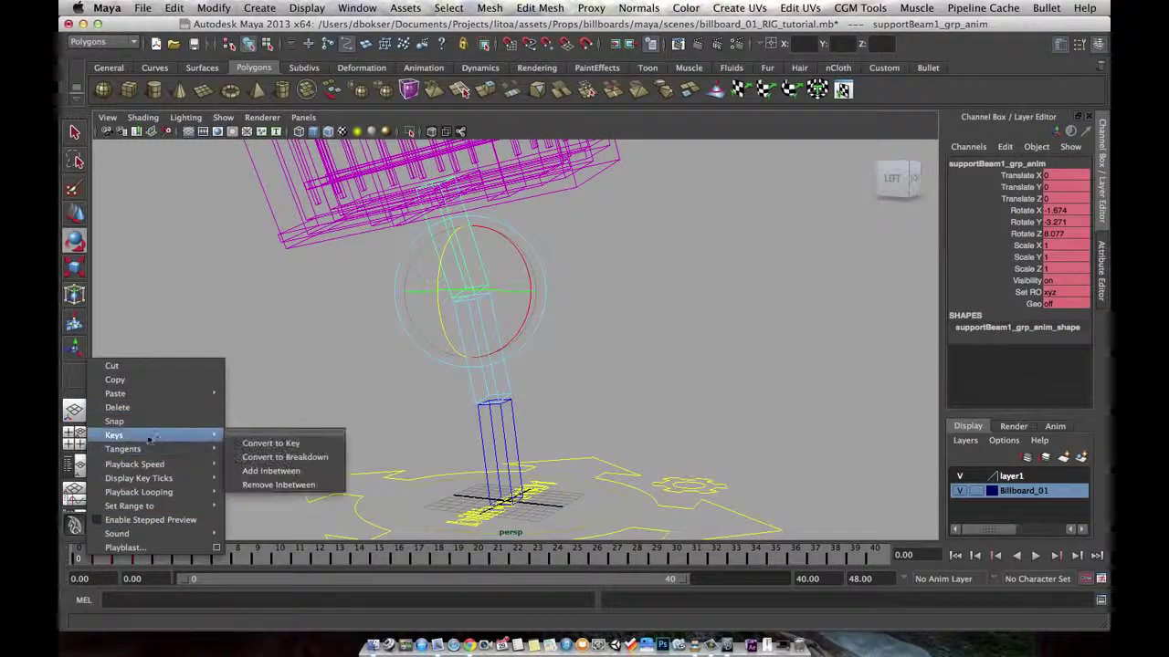
click(285, 472)
Play back the staggered support beam animation several times from frame 0, then return to frame 0
key(alt+v)
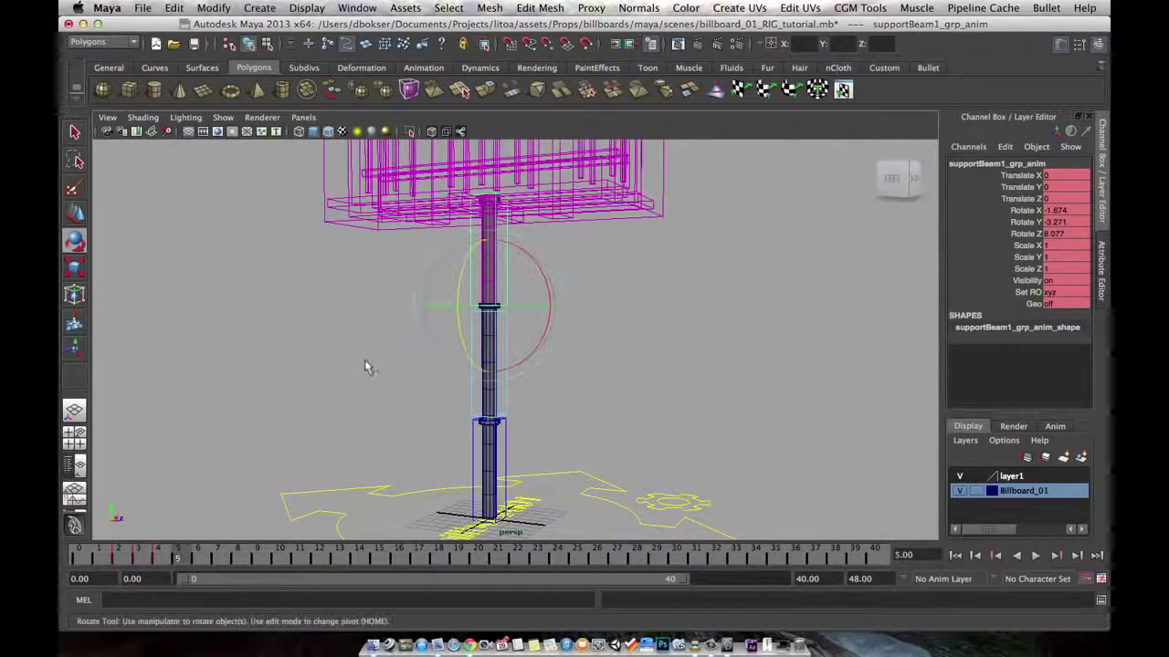
click(265, 412)
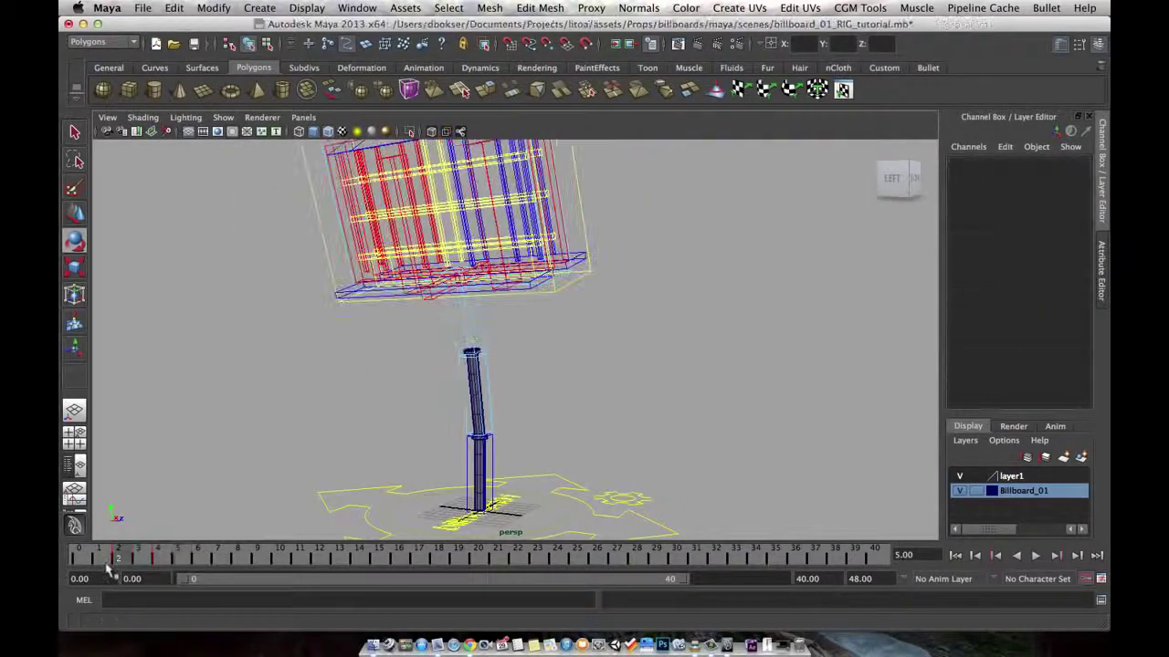
alt+middle_drag(404, 363, 414, 394)
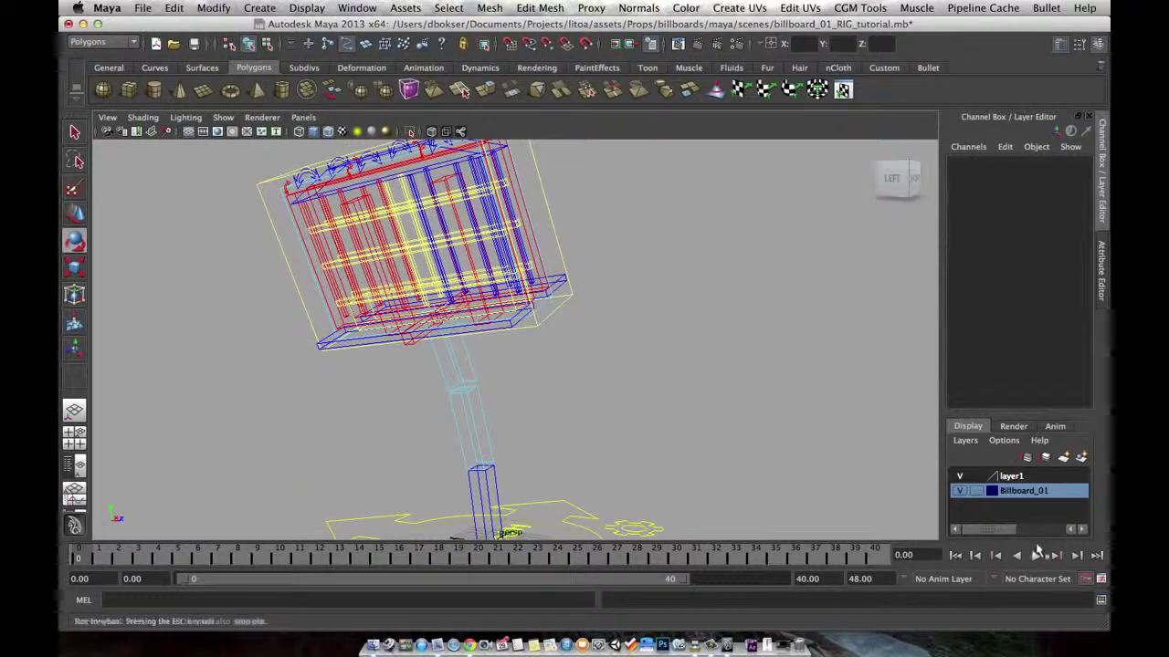
click(1037, 554)
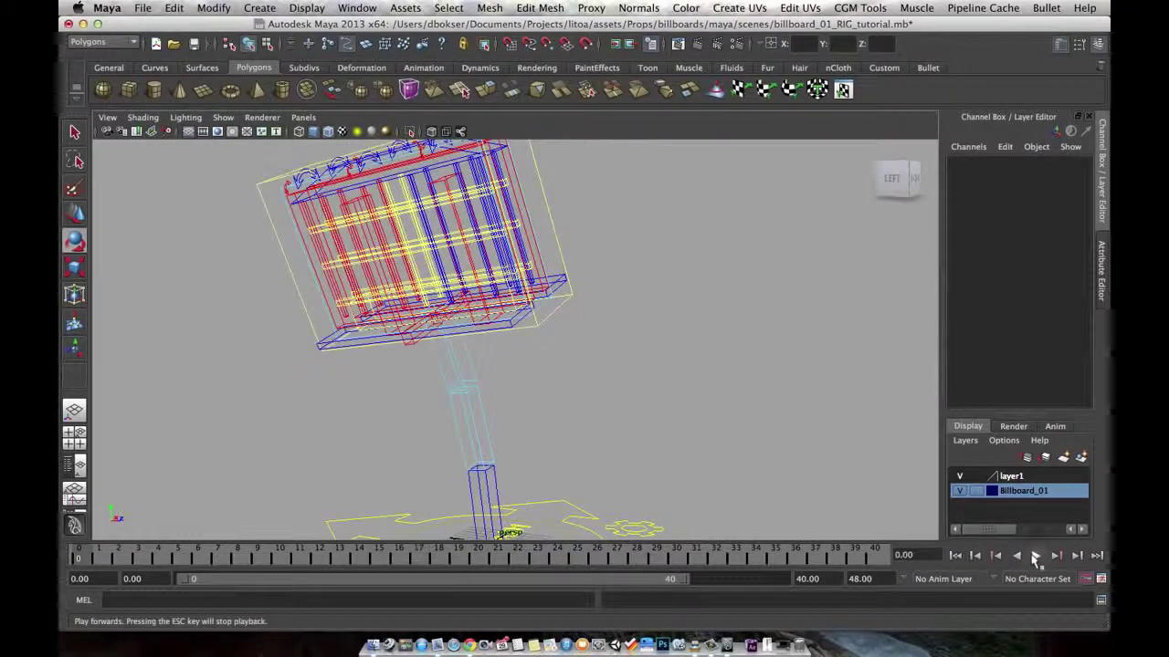
click(1037, 556)
click(1037, 555)
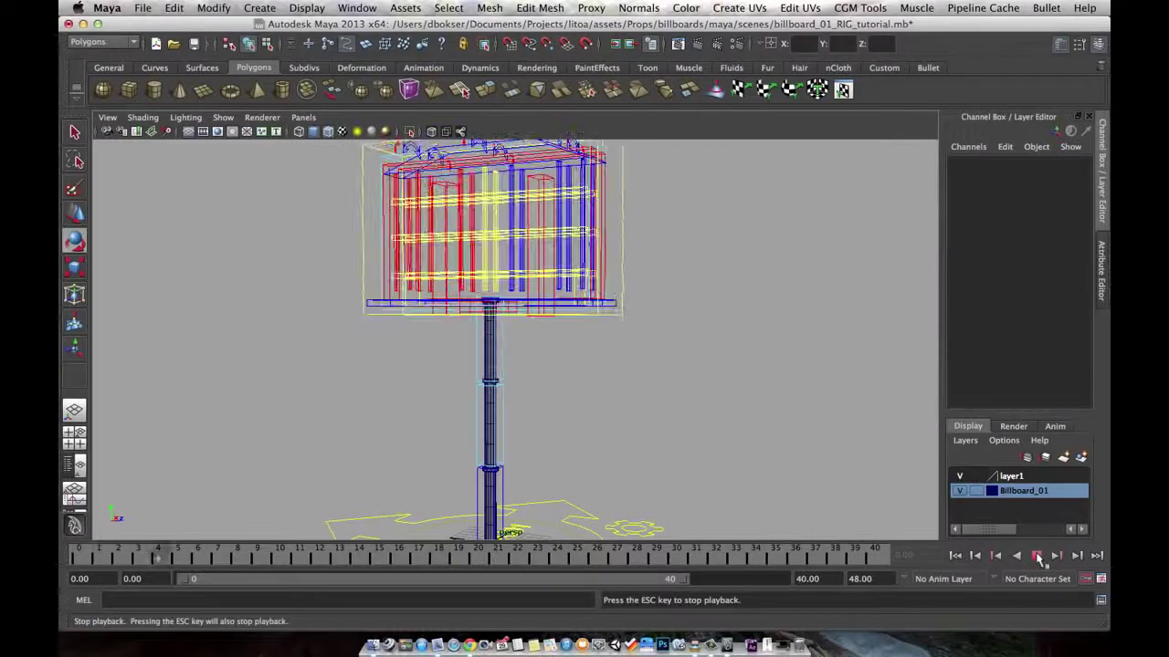
click(1037, 555)
key(alt+v)
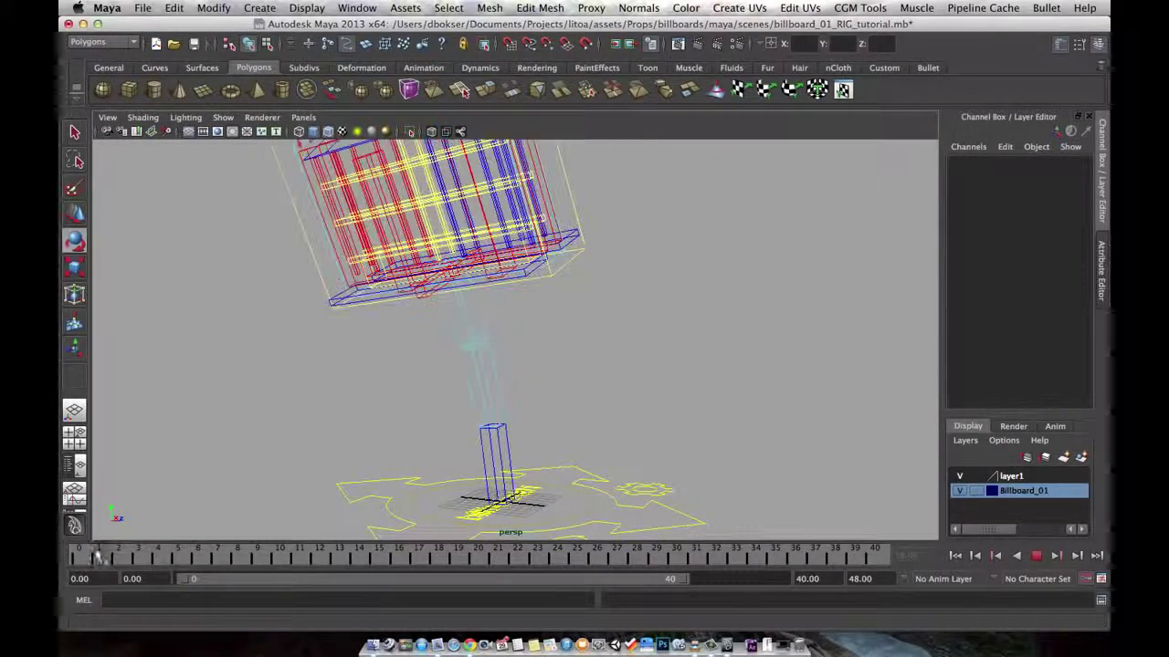
click(78, 554)
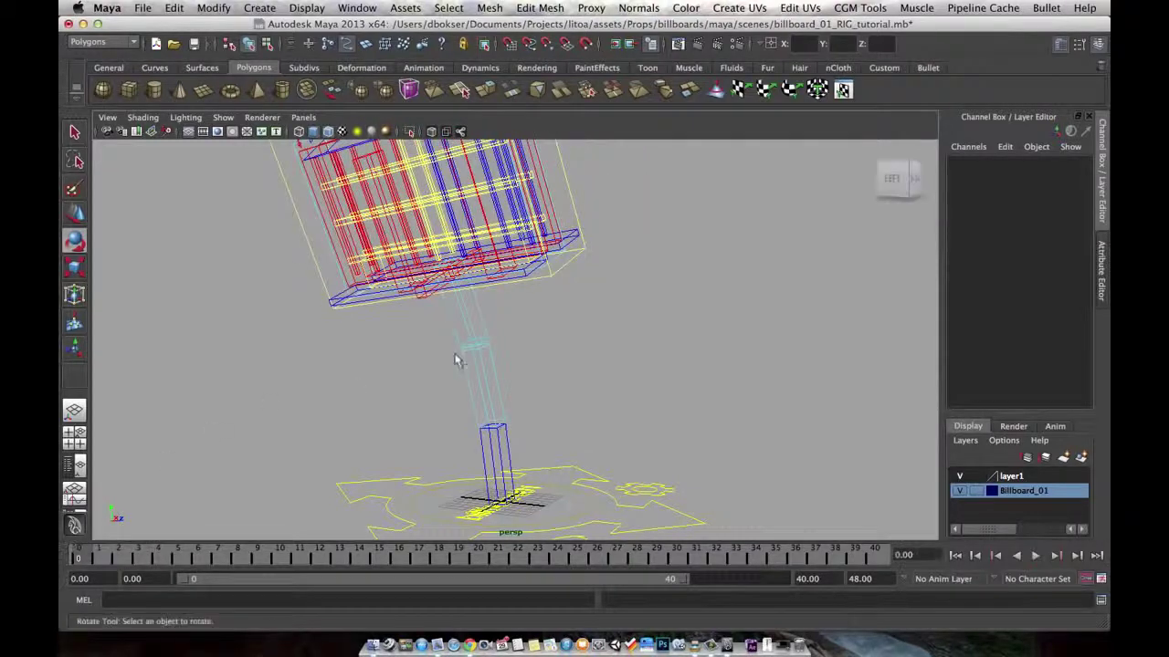
Select the lower support beam control and play back the animation to check its motion
alt+middle_drag(484, 363, 477, 313)
alt+right_drag(490, 326, 577, 355)
click(477, 410)
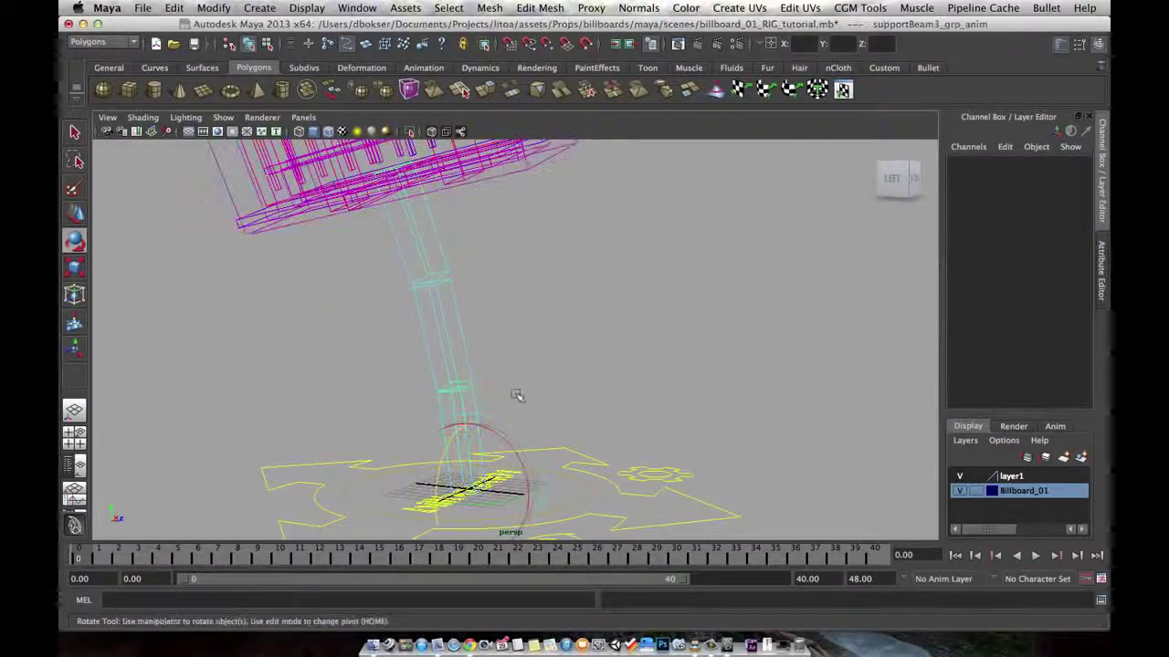
alt+middle_drag(520, 397, 555, 413)
alt+right_drag(548, 401, 462, 392)
alt+middle_drag(530, 380, 554, 404)
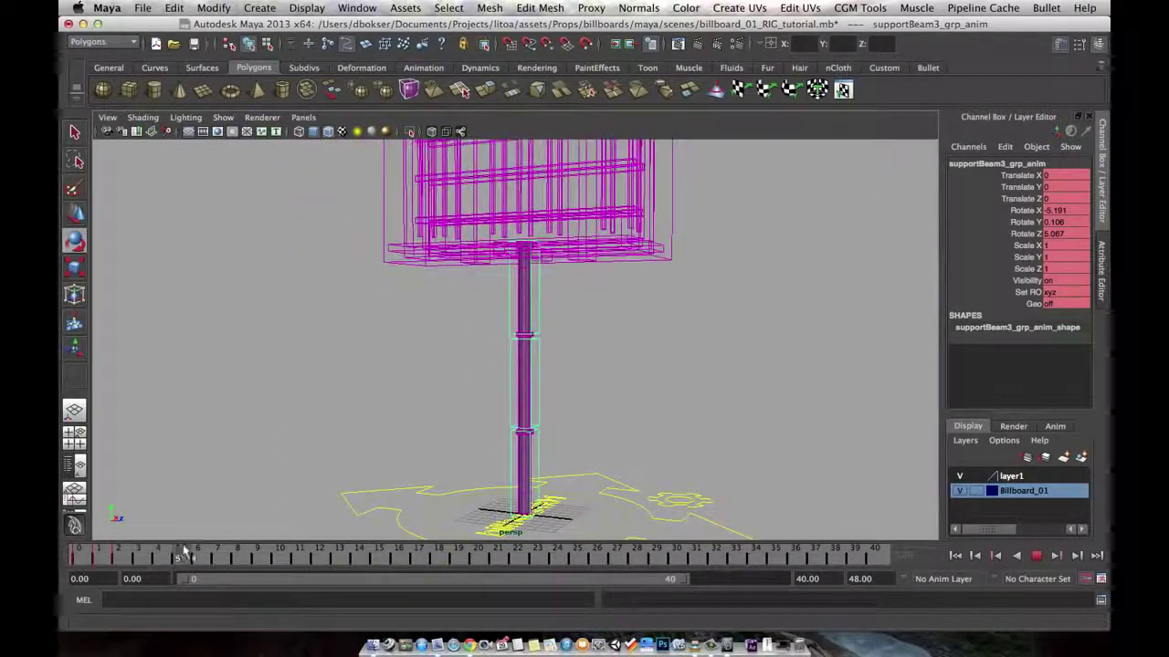
key(alt+v)
Examine the tilted billboard rig from several angles at frame 0 and check the lower beam's keys on the timeline
alt+drag(579, 374, 581, 350)
alt+middle_drag(564, 352, 570, 347)
alt+drag(569, 359, 558, 375)
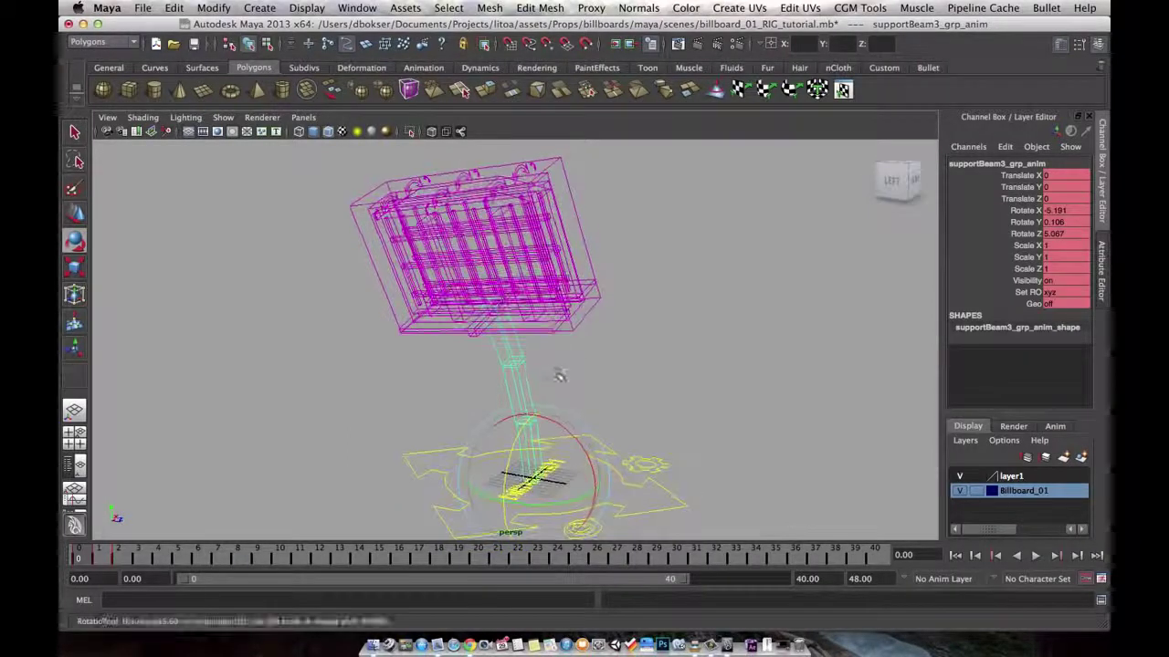
alt+middle_drag(558, 376, 551, 334)
alt+right_drag(581, 342, 627, 345)
alt+drag(628, 344, 573, 346)
alt+middle_drag(574, 346, 592, 374)
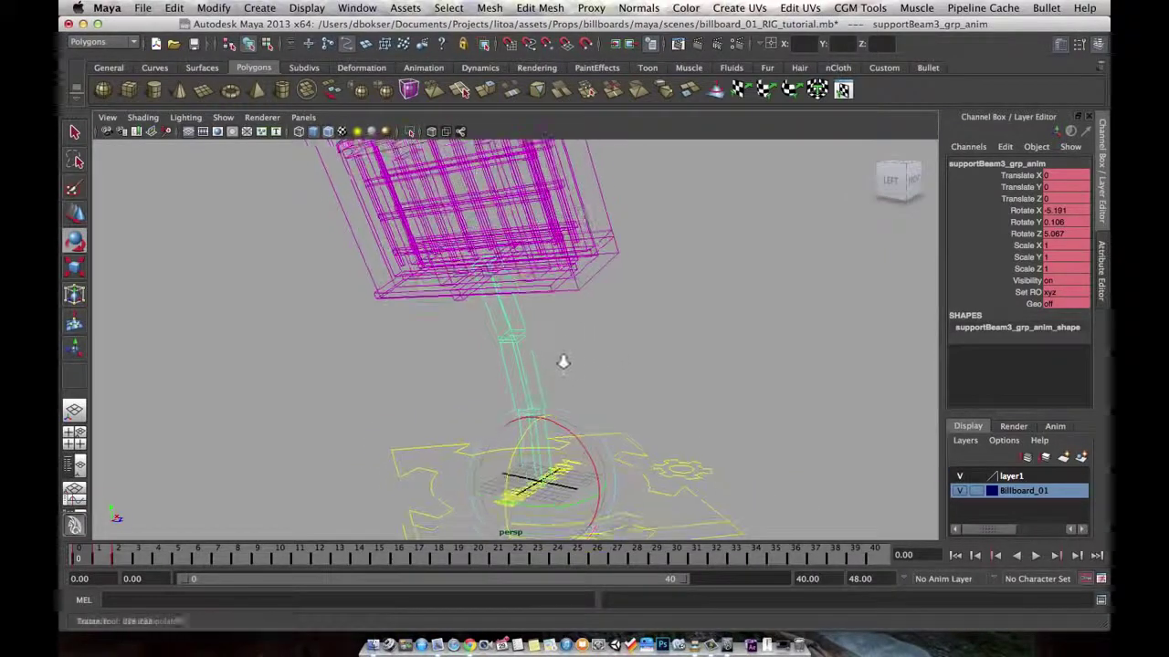
alt+drag(596, 363, 618, 352)
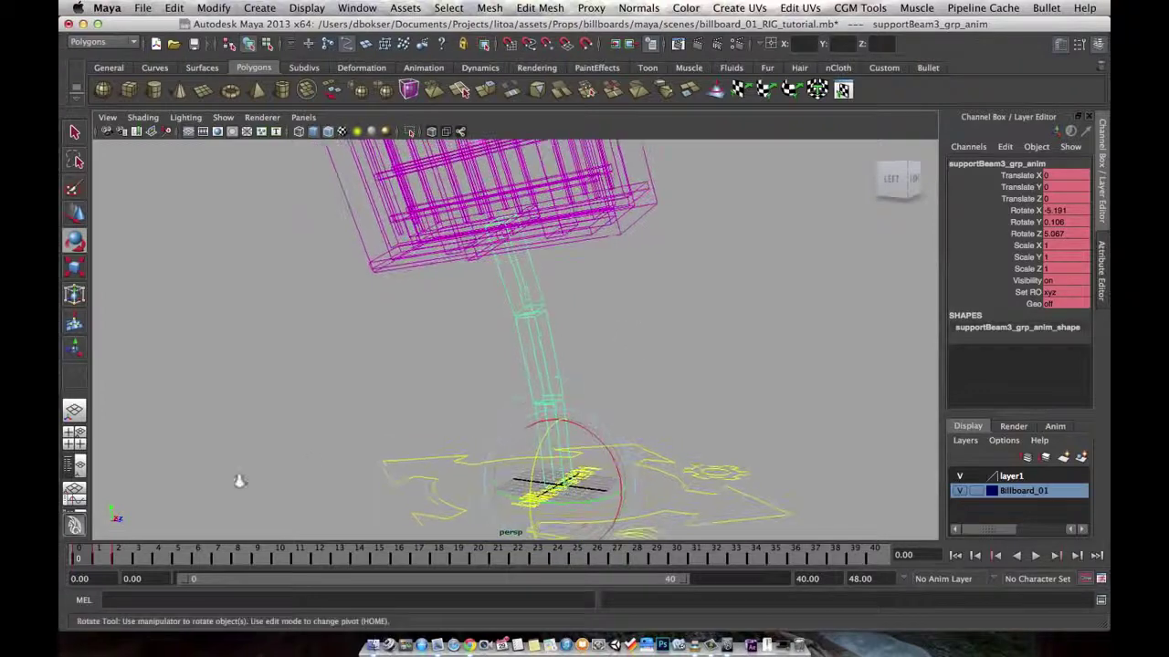
mouse_move(88, 555)
mouse_down()
mouse_move(154, 556)
mouse_move(91, 558)
mouse_up()
drag(166, 557, 113, 557)
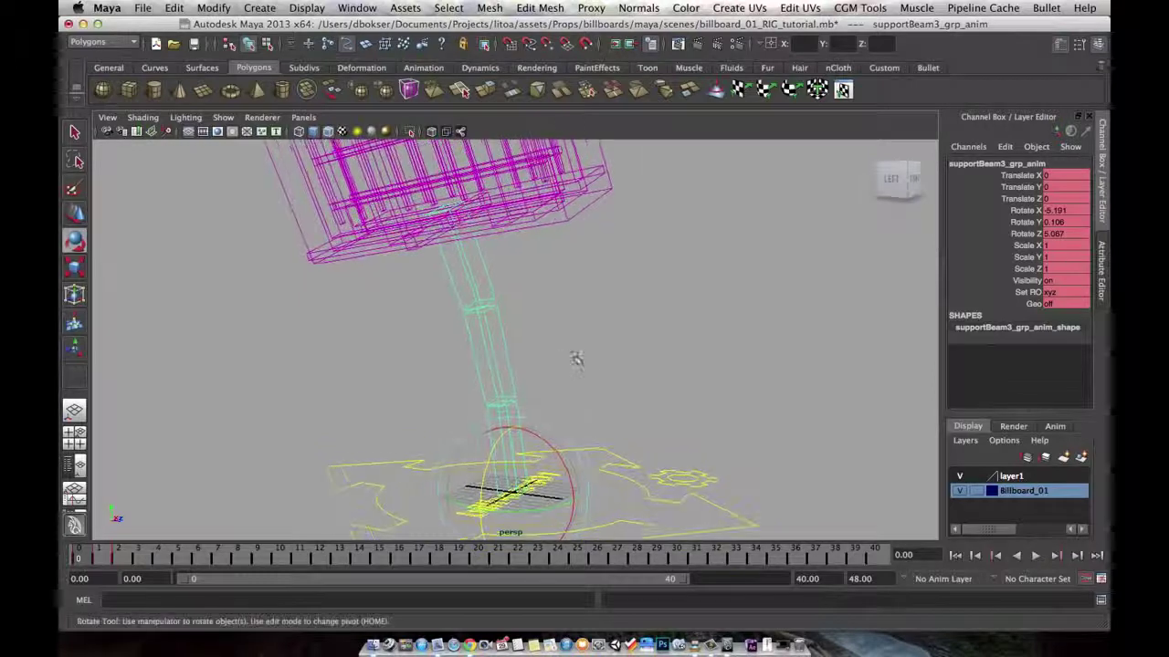
Select the lower, middle and upper support beam controls together at frame 0
click(577, 365)
mouse_move(579, 372)
alt+mouse_down()
mouse_move(590, 382)
mouse_move(590, 368)
alt+mouse_up()
key(e)
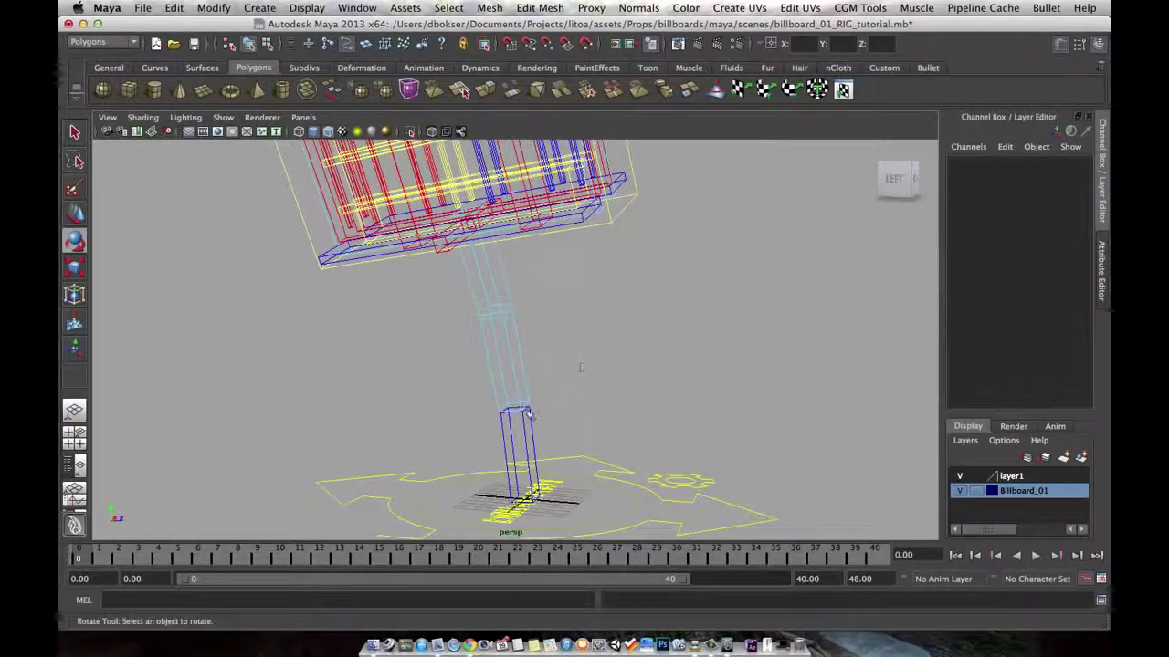
drag(460, 313, 455, 310)
alt+drag(556, 353, 478, 353)
mouse_move(104, 554)
mouse_down()
mouse_move(134, 557)
mouse_move(84, 562)
mouse_up()
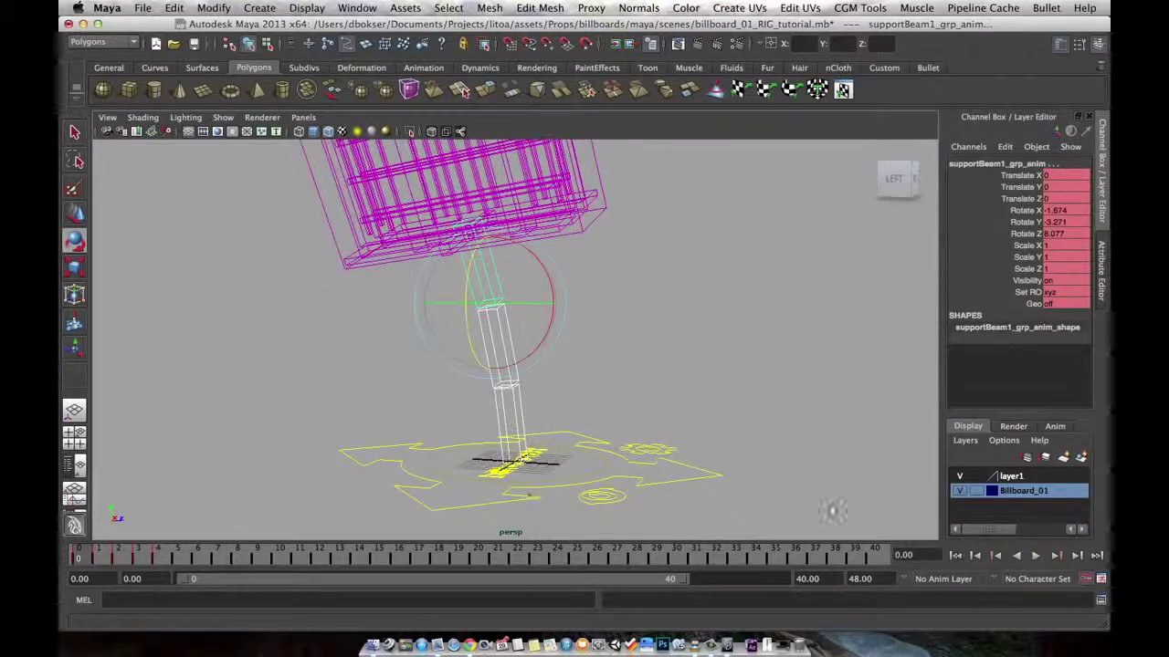
Open the Script Editor beside the rig and clear the existing code from the current Python script
click(1101, 602)
drag(372, 195, 862, 139)
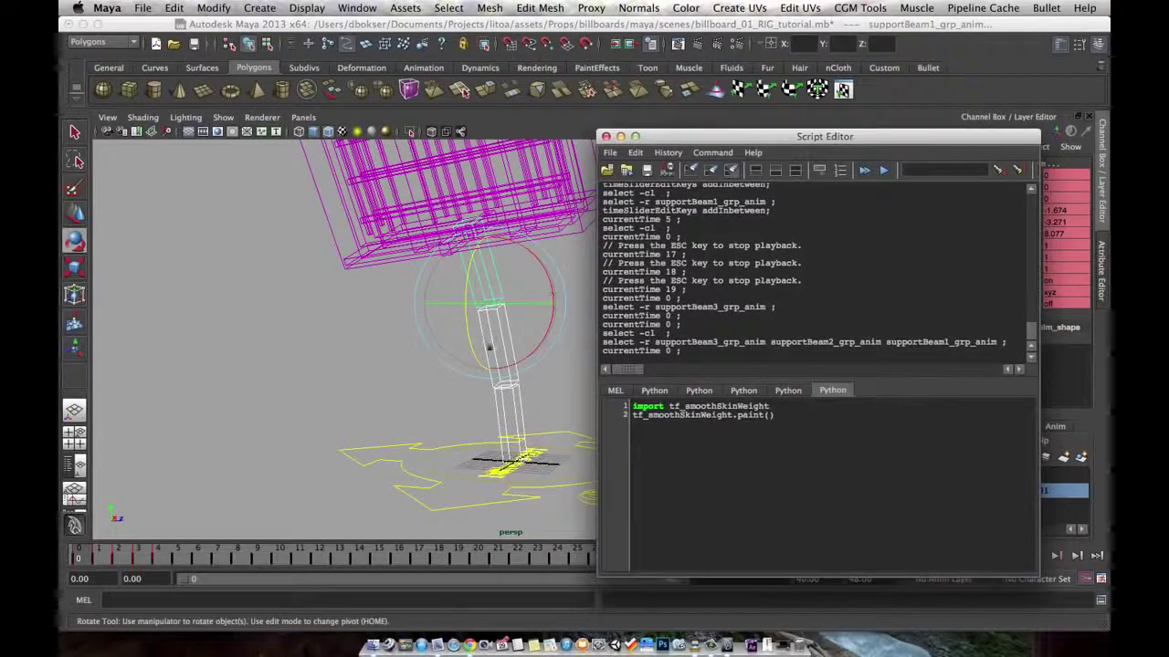
alt+drag(445, 356, 598, 345)
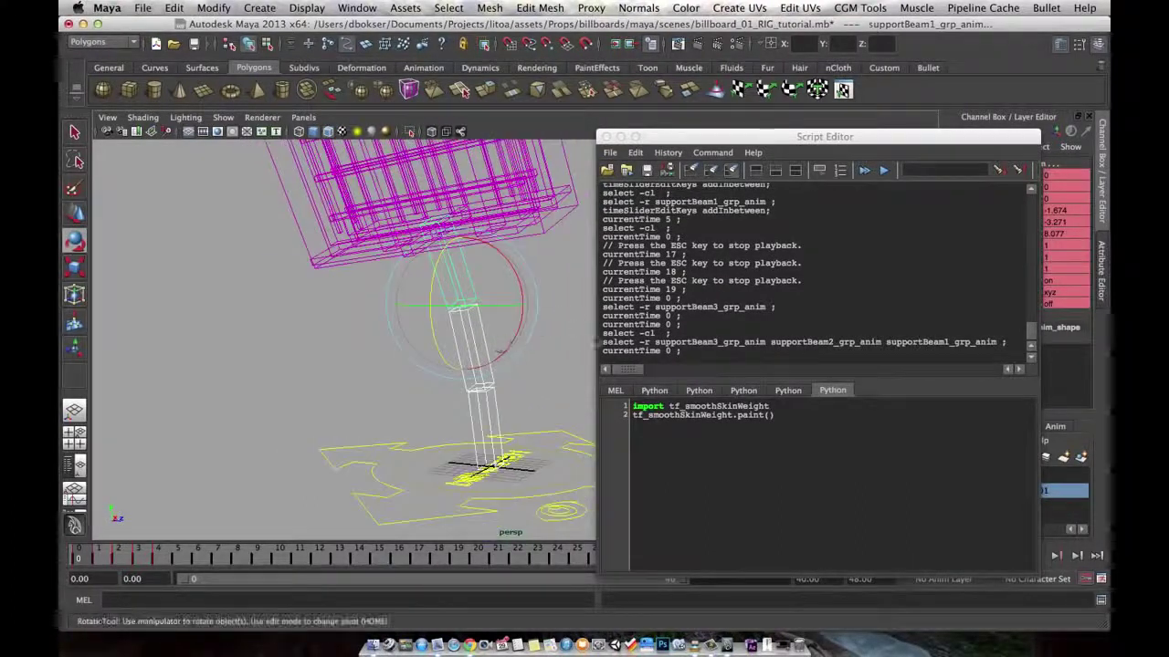
click(839, 432)
key(super+a)
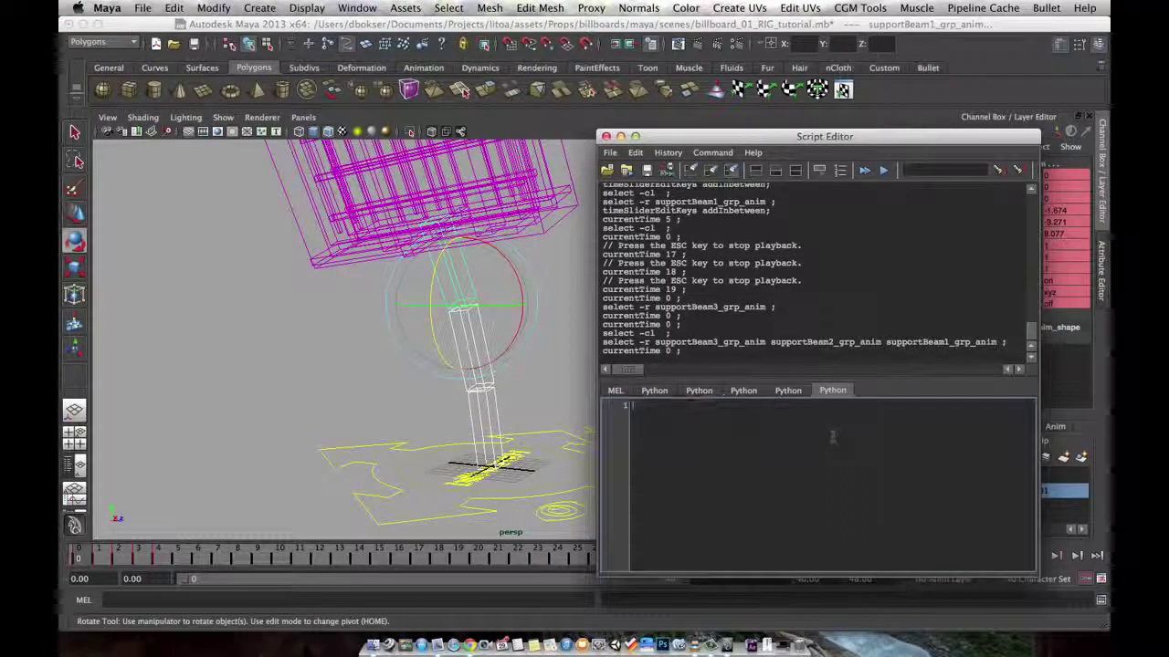
At frame 9, delete the keys on all channels, from Translate X to Geo, of the three support beam controls
alt+middle_drag(408, 394, 394, 410)
mouse_move(84, 561)
mouse_down()
mouse_move(149, 559)
mouse_move(78, 555)
mouse_up()
alt+middle_drag(503, 378, 522, 369)
drag(509, 422, 399, 282)
alt+middle_drag(472, 337, 454, 343)
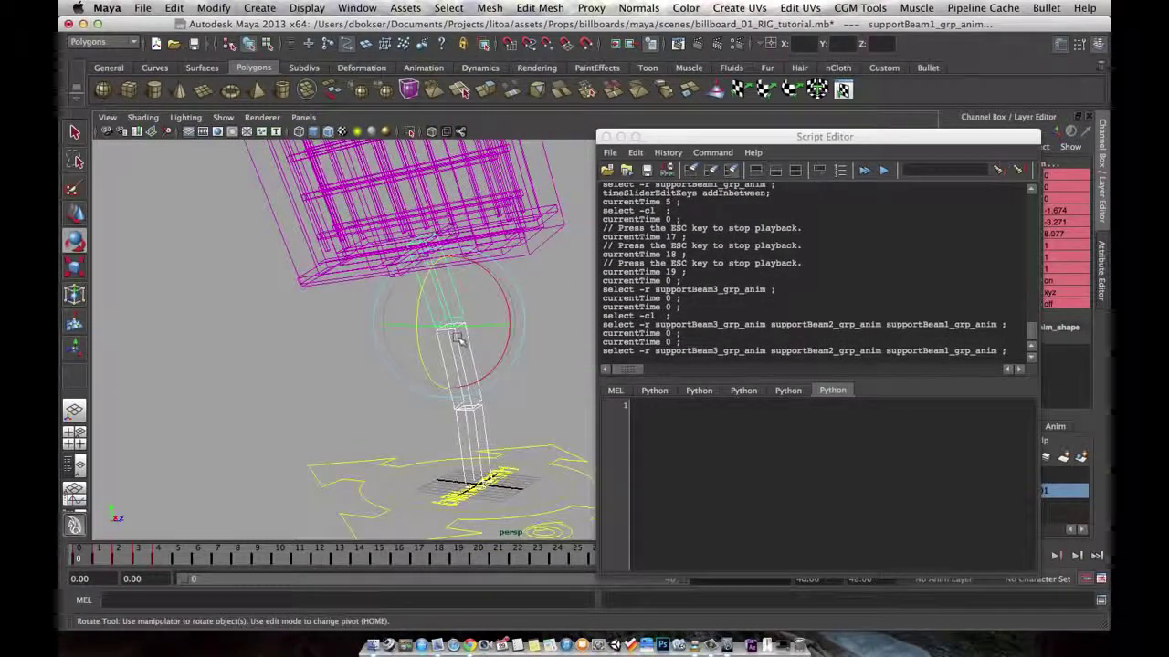
drag(897, 129, 864, 139)
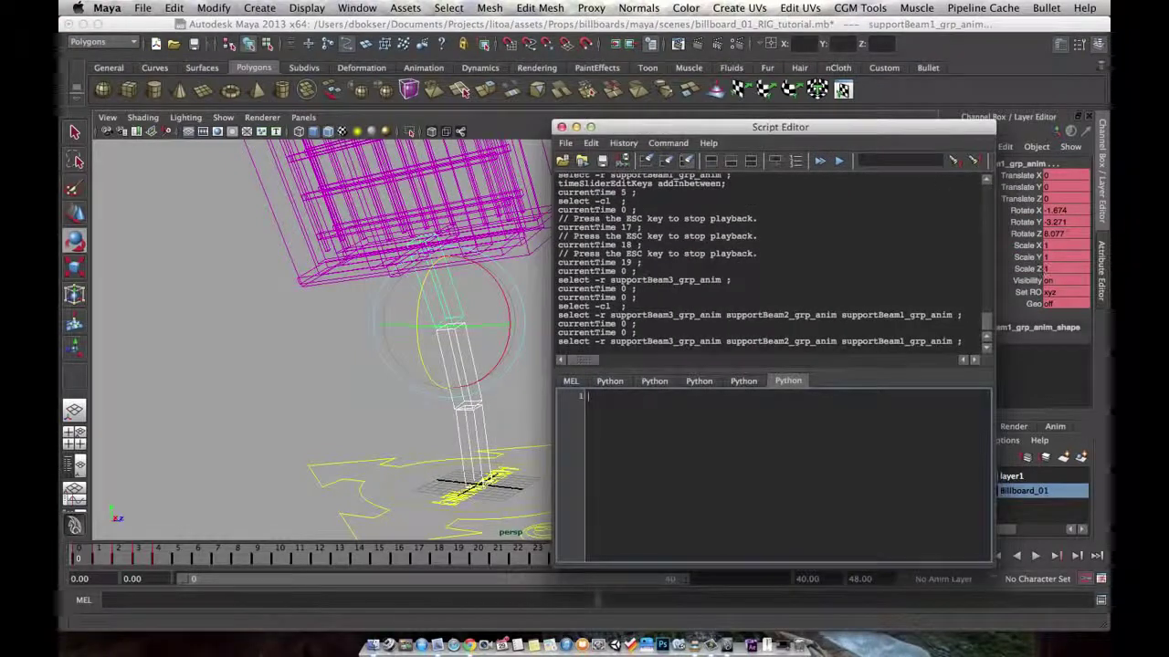
click(257, 555)
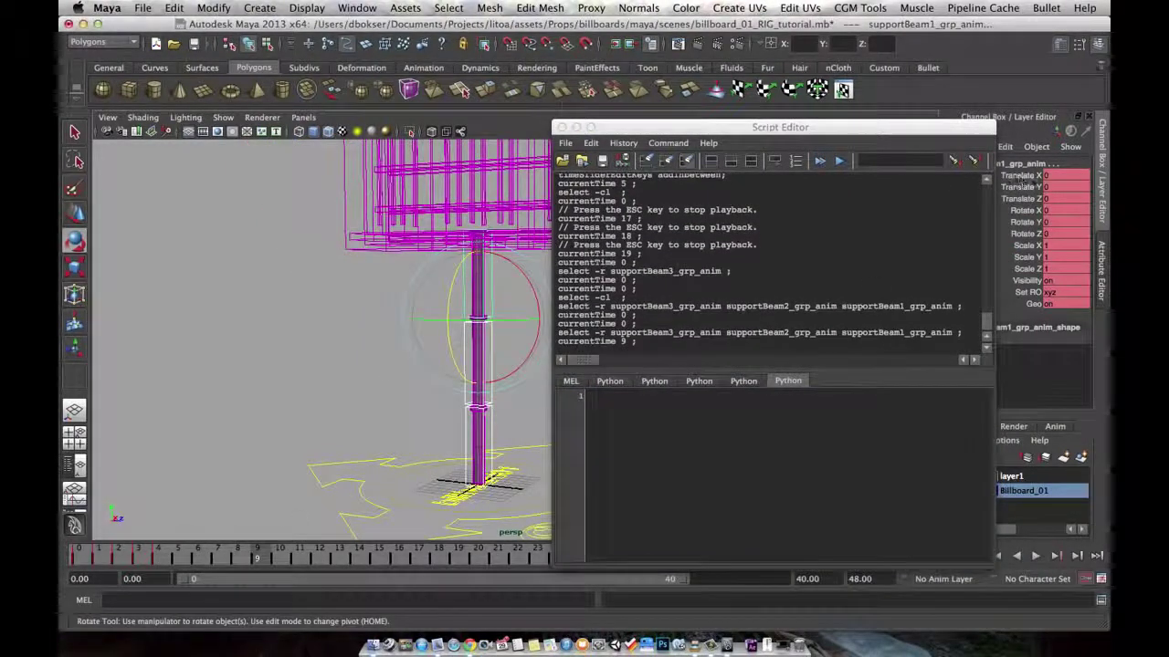
drag(1022, 175, 1033, 298)
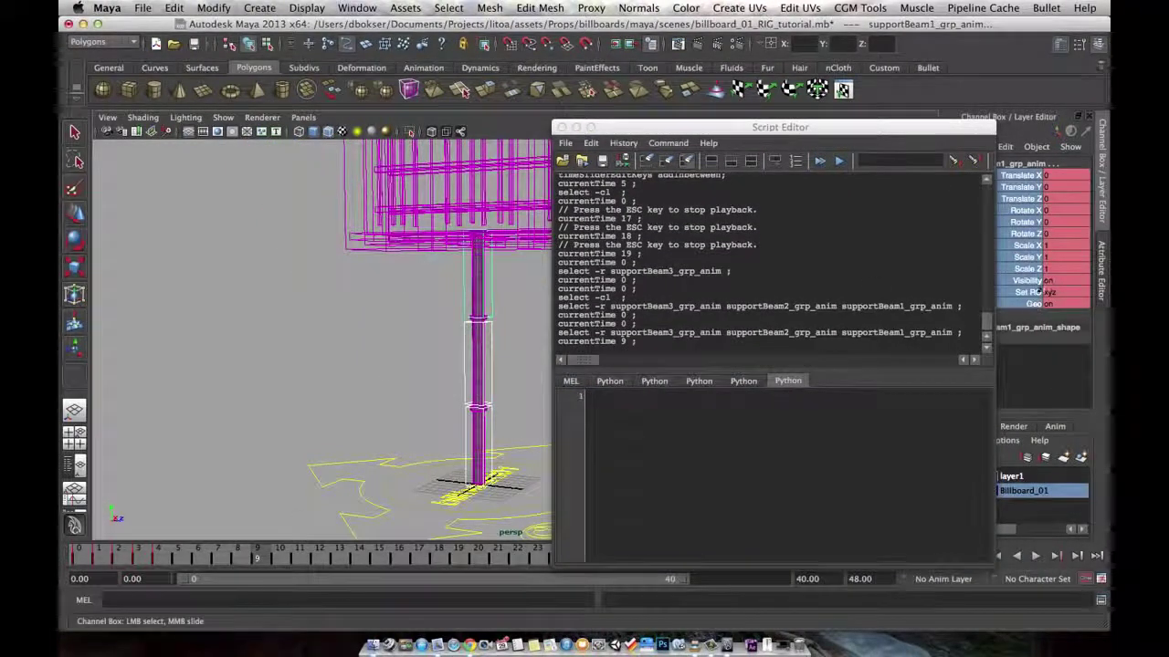
right_click(1031, 233)
click(1023, 423)
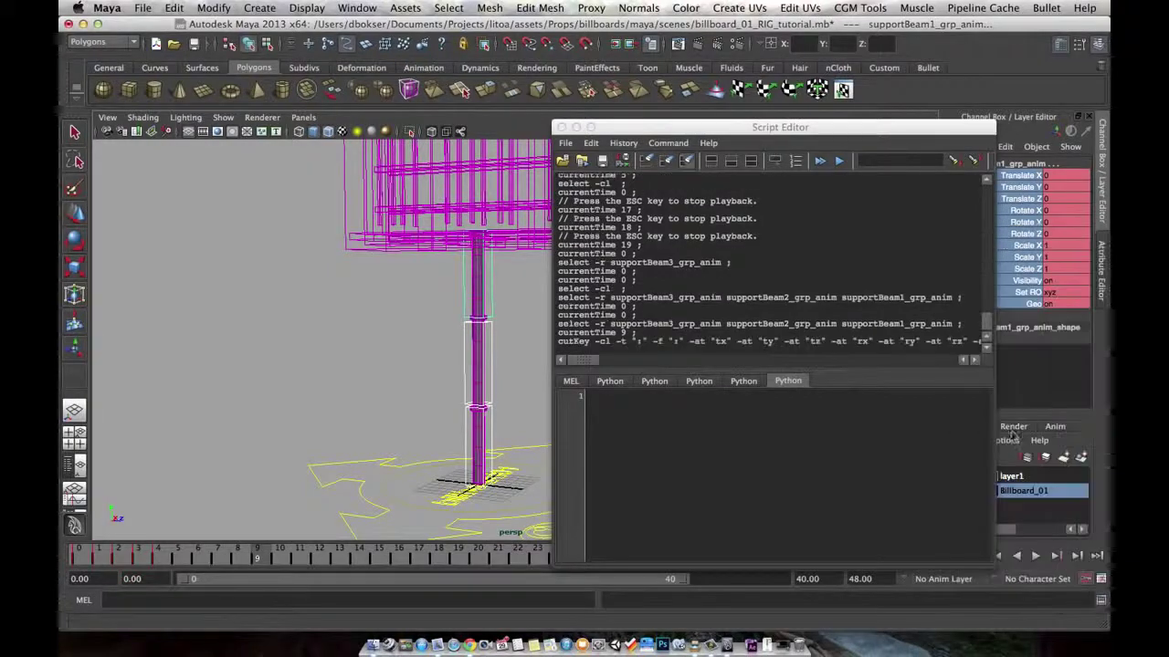
Select only the lower support beam control and go to frame 0
alt+drag(471, 360, 449, 342)
alt+right_drag(451, 346, 487, 364)
click(494, 386)
alt+middle_drag(493, 388, 486, 398)
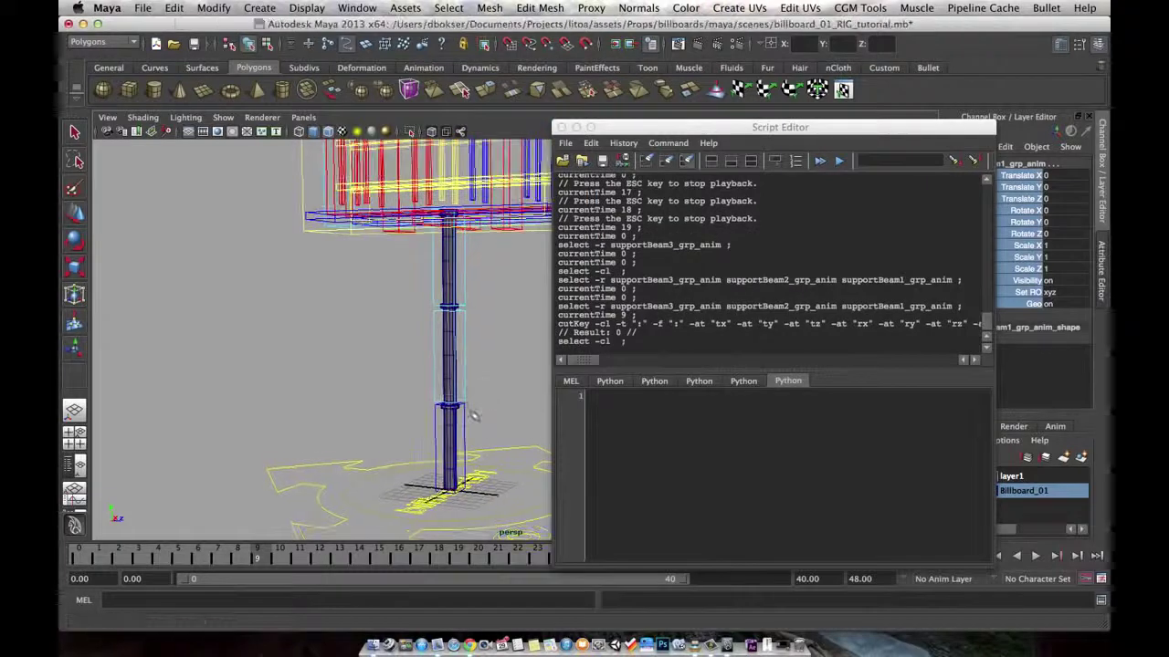
click(457, 433)
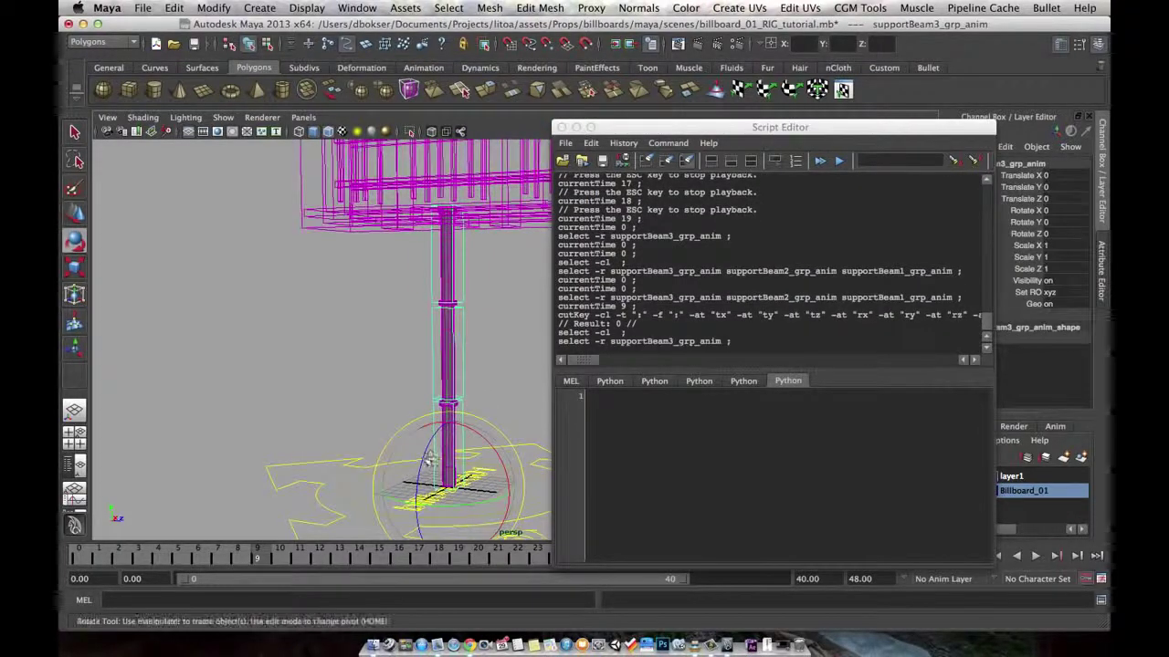
click(97, 554)
Write a first Python comment line in the empty script about rotating the object randomly
click(660, 428)
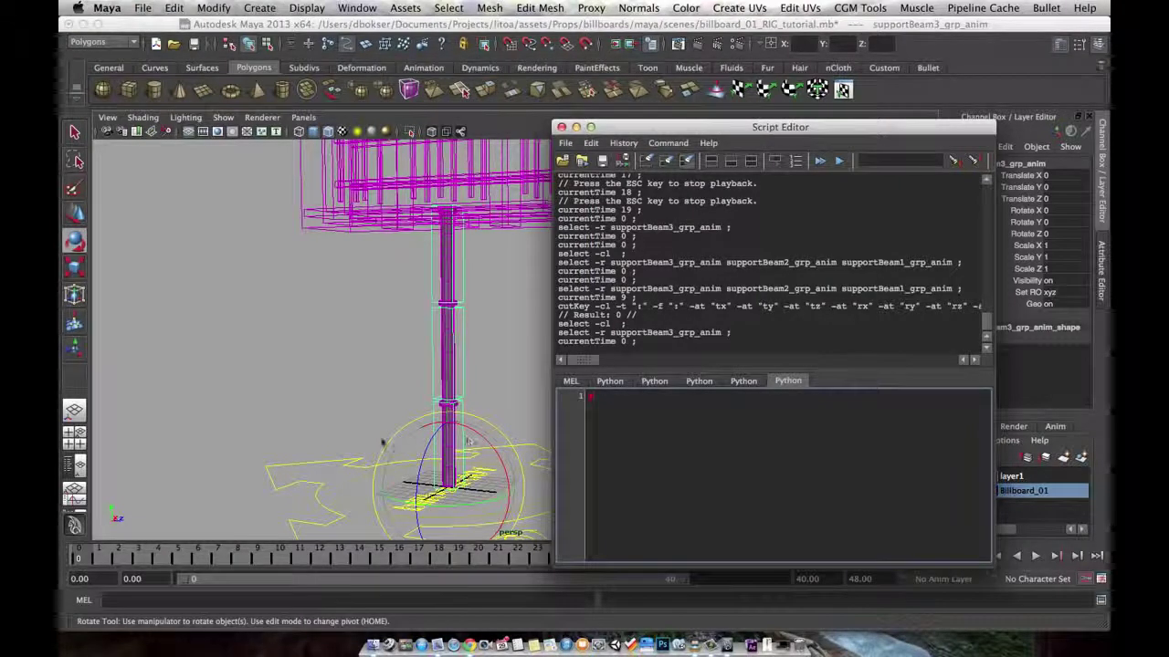
alt+middle_drag(464, 453, 474, 444)
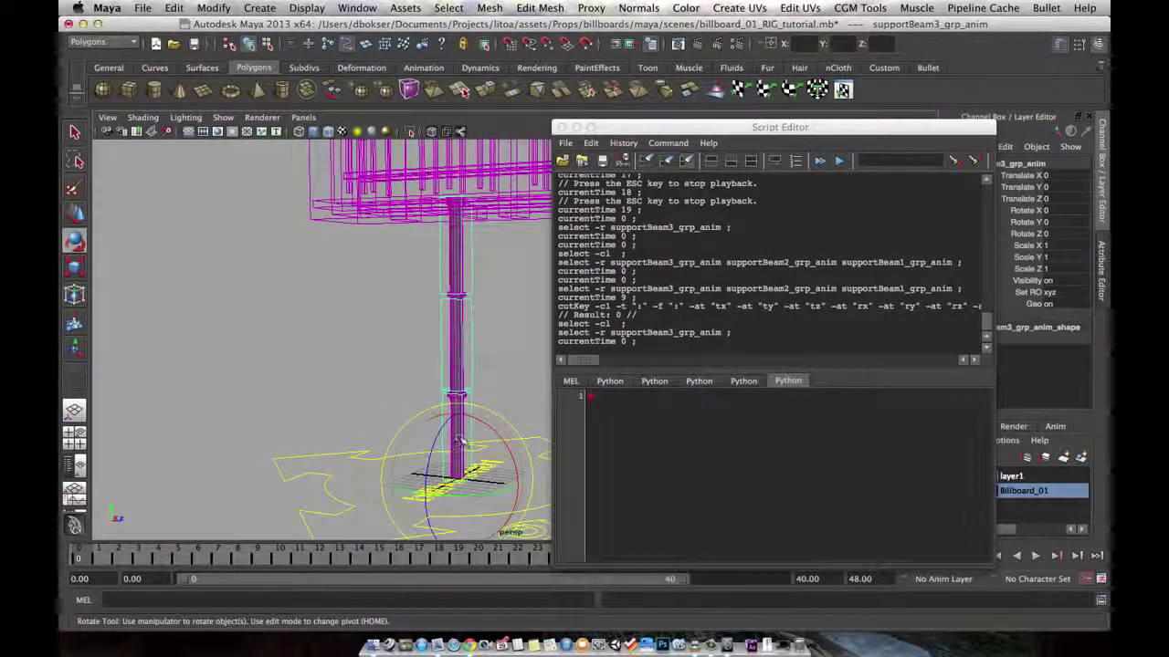
click(629, 405)
text(# get)
key(BackSpace)
key(BackSpace)
key(BackSpace)
key(BackSpace)
key(BackSpace)
text(getthe obj)
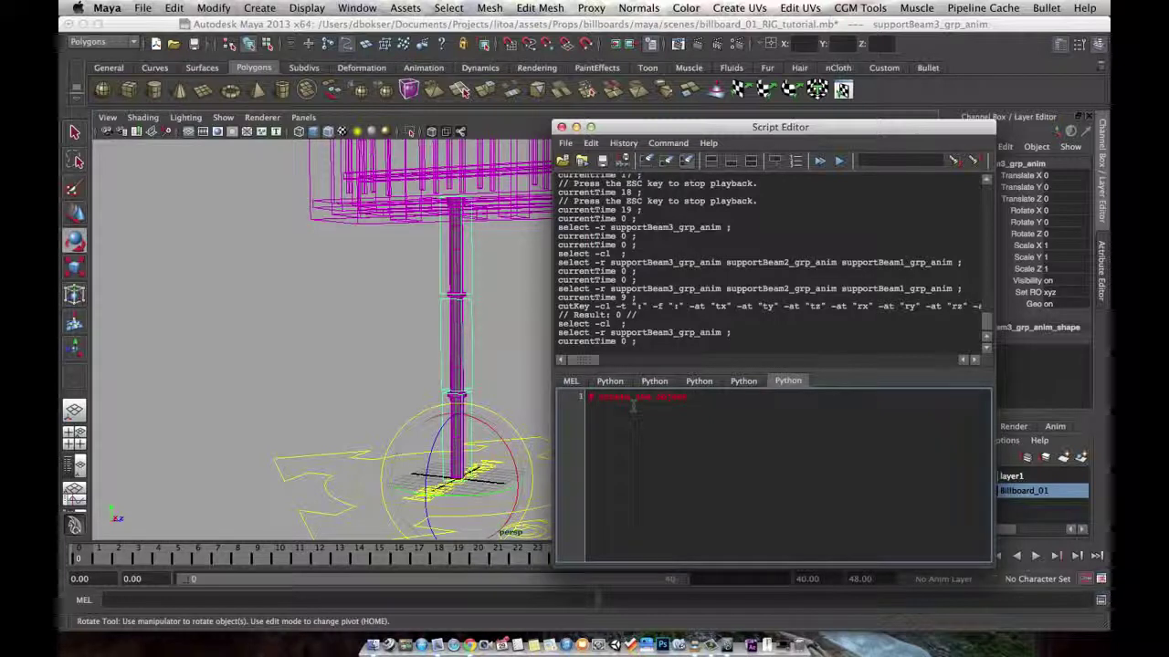
text(controls)
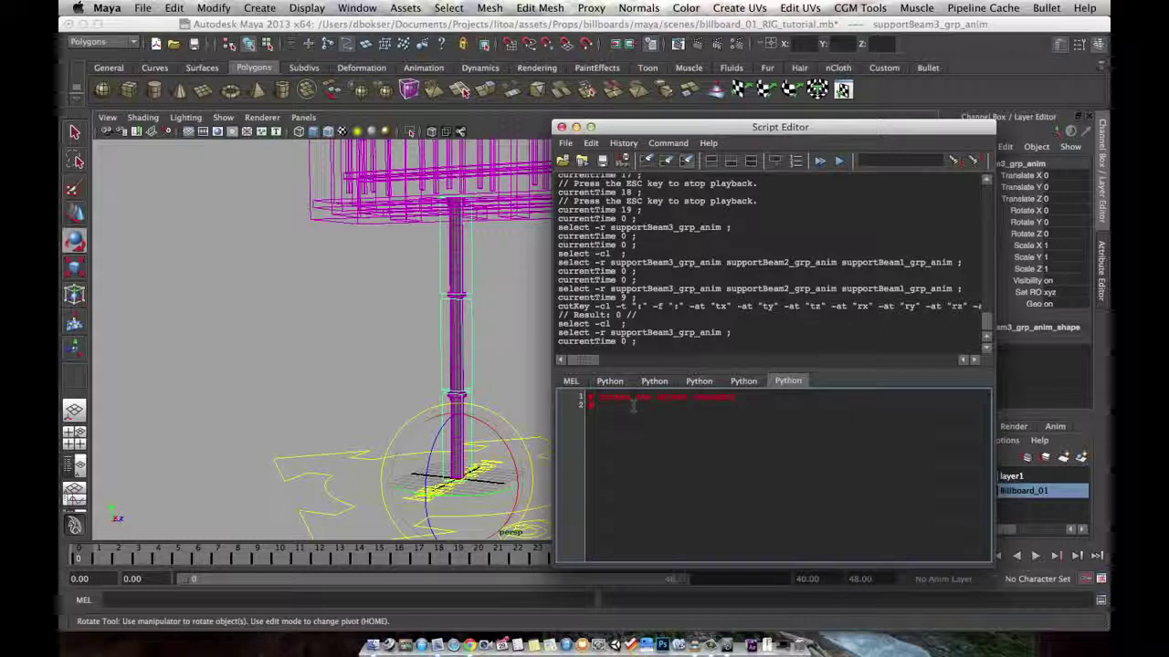
Write the comment lines about the Geo keyframe on the second key and rotating to zero
text( on all)
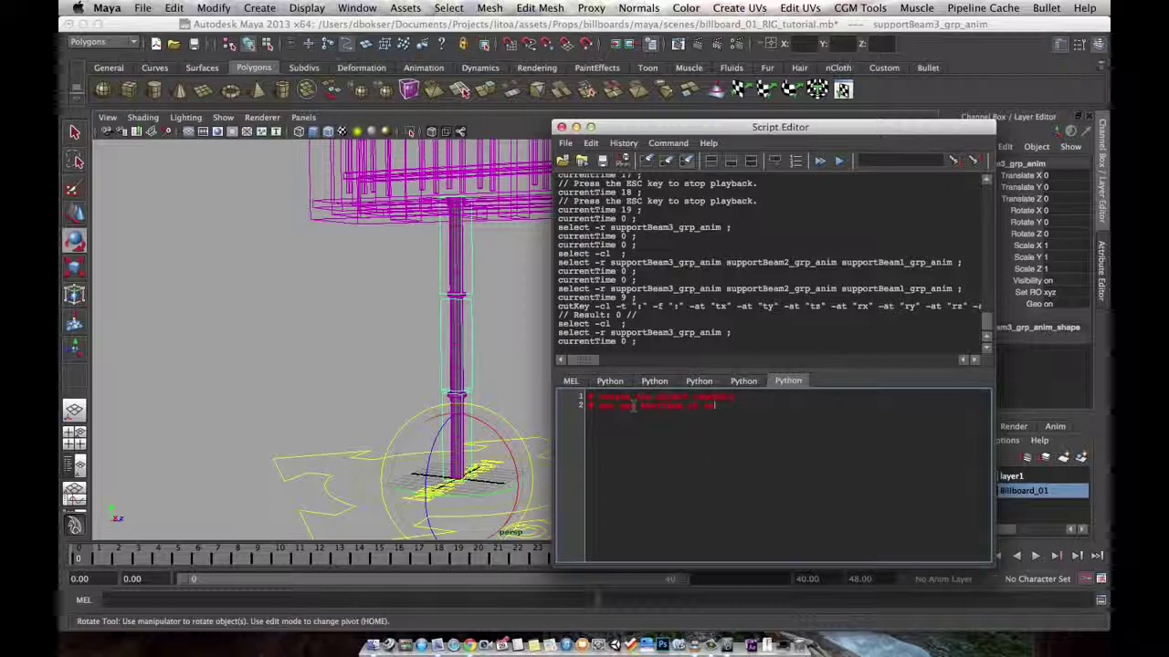
text(ord)
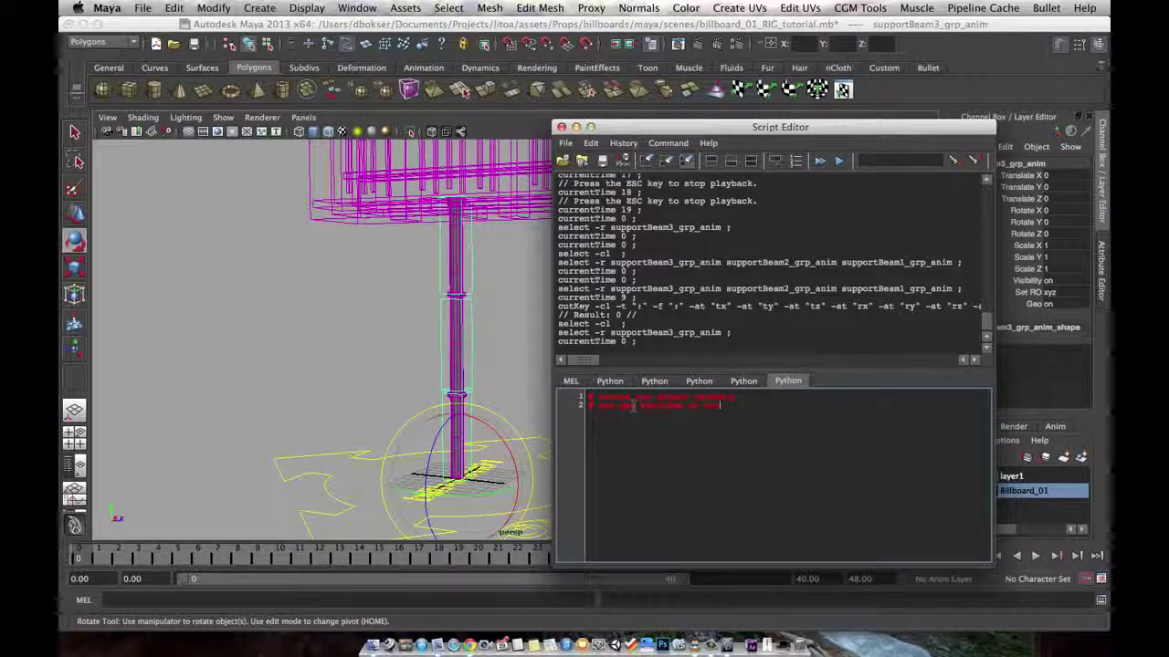
key(BackSpace)
key(BackSpace)
text(repe to)
drag(606, 405, 757, 406)
click(760, 405)
drag(656, 405, 716, 406)
click(726, 406)
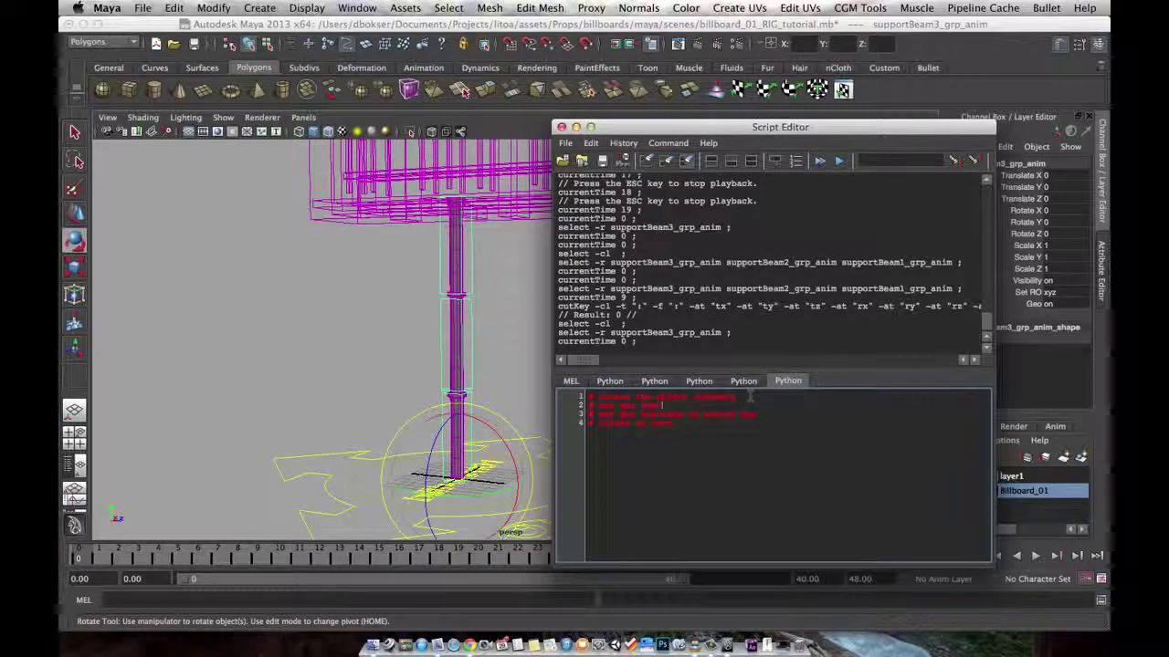
Complete the comments for turning Geo off on the first key and zeroing rotation on the third, separating all comments with blank lines
text(o idlistkeyal)
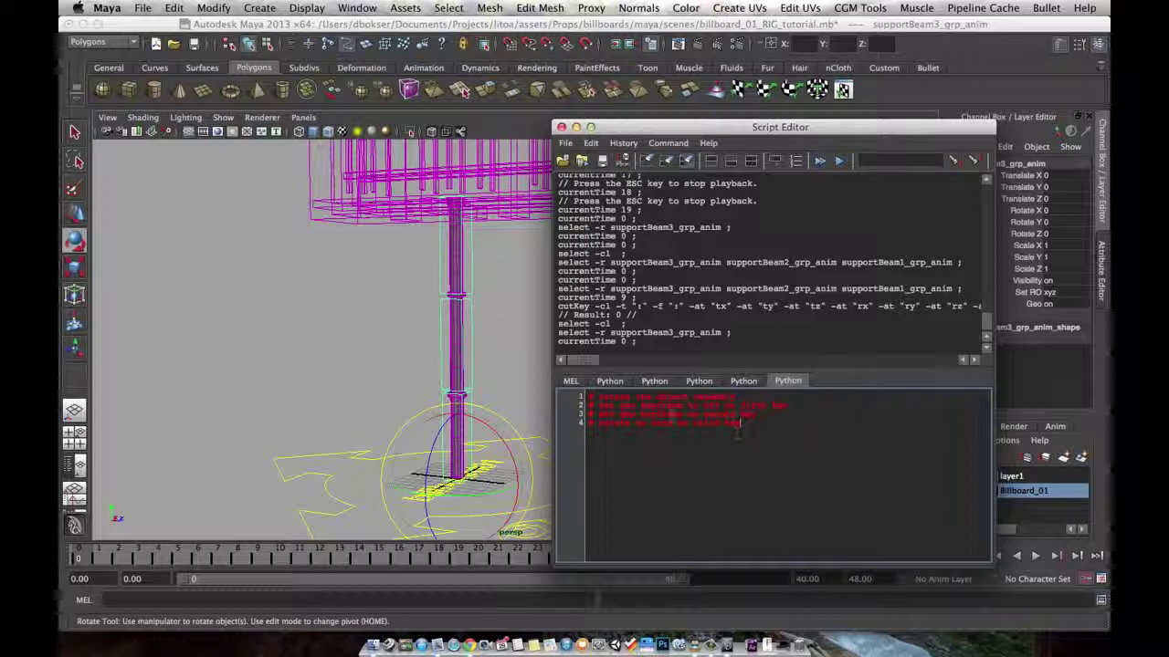
click(781, 394)
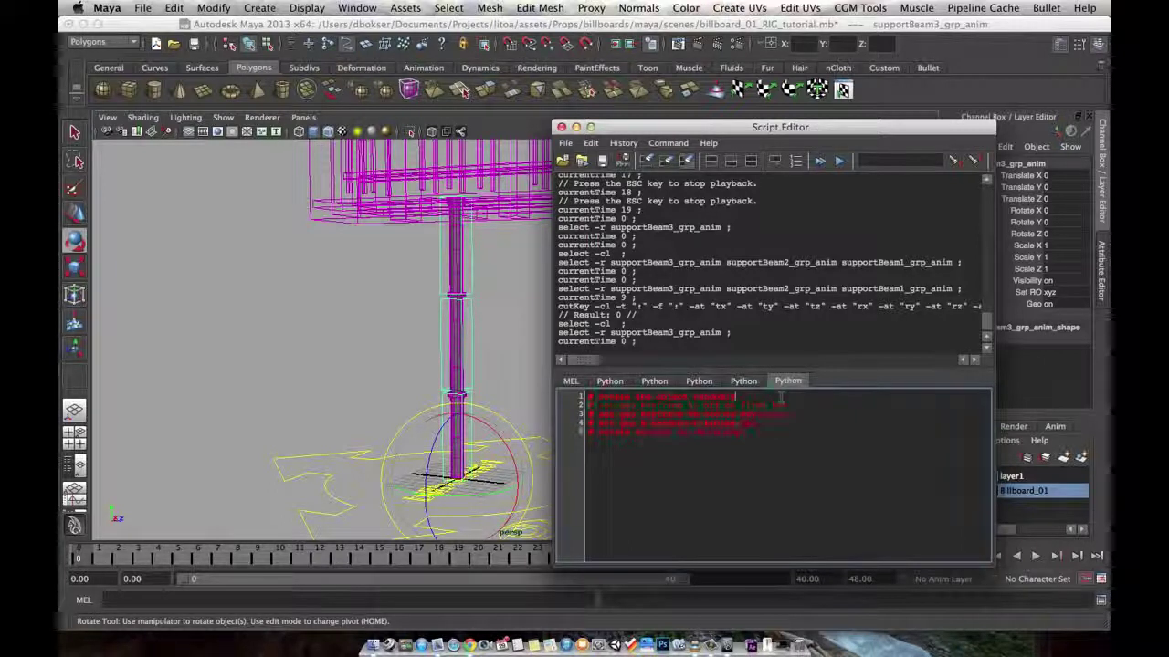
key(Return)
key(Down)
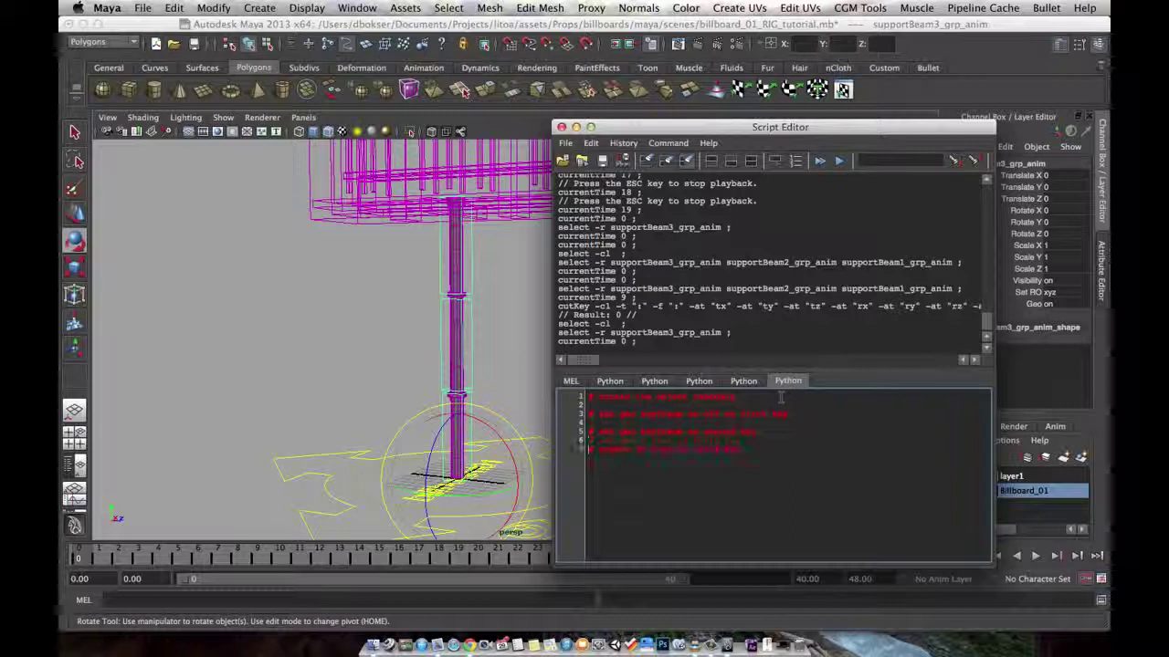
Rotate the lower support beam control to about -5.66, -3.55, 7.73 and copy the logged rotate command under the first comment
click(496, 334)
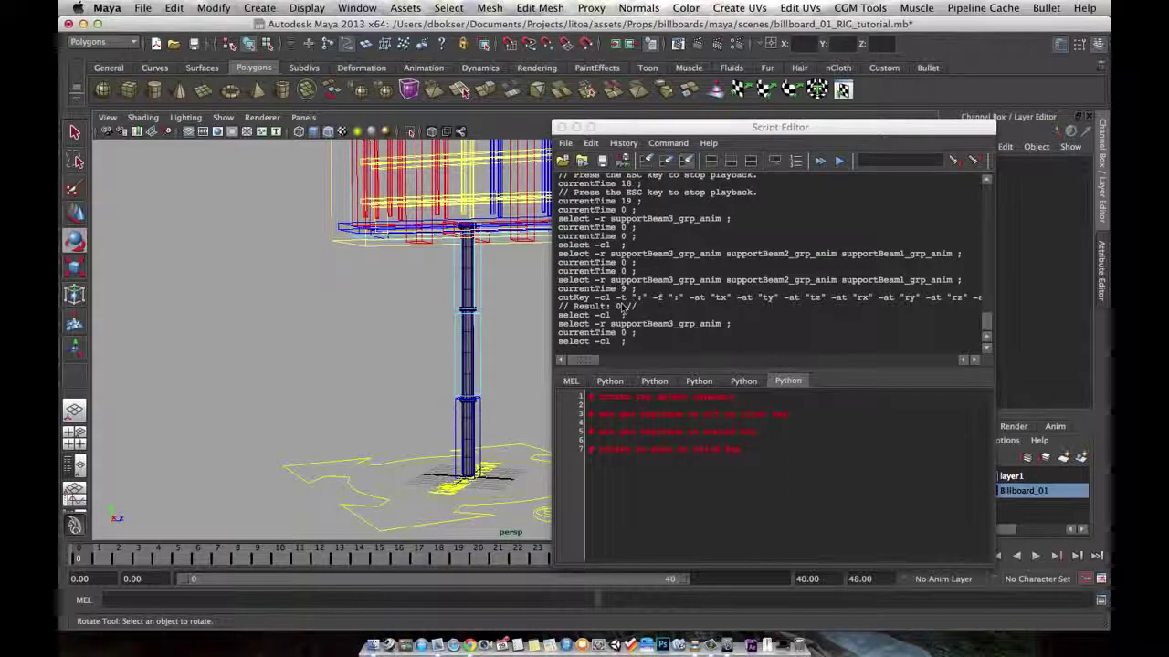
click(483, 429)
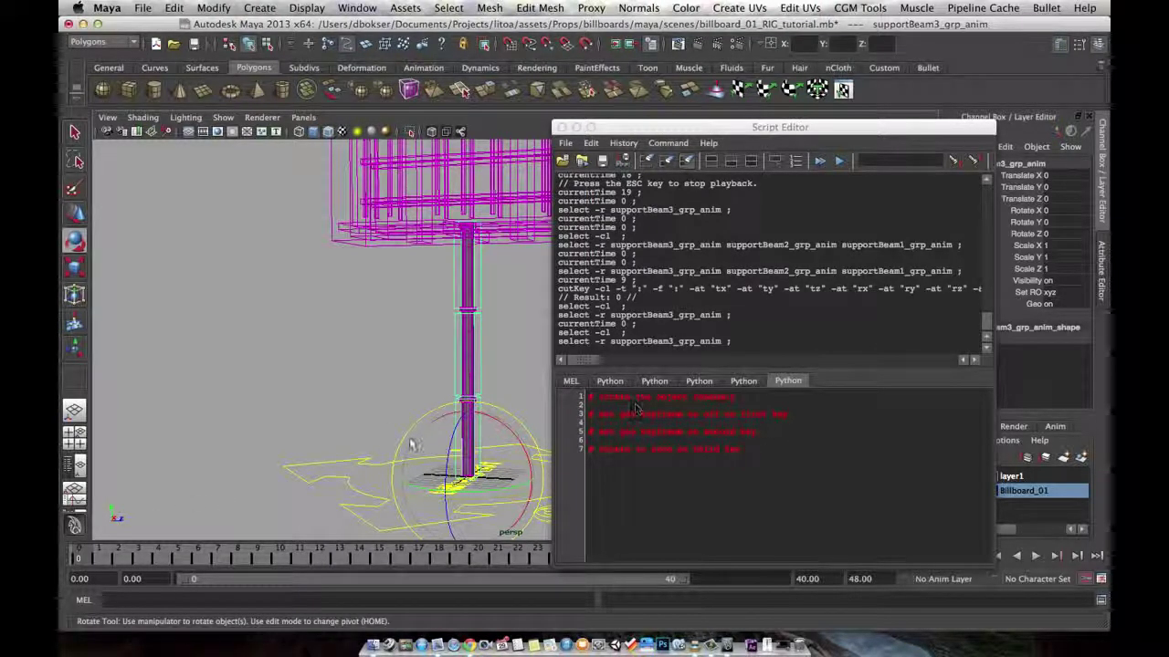
drag(440, 450, 443, 463)
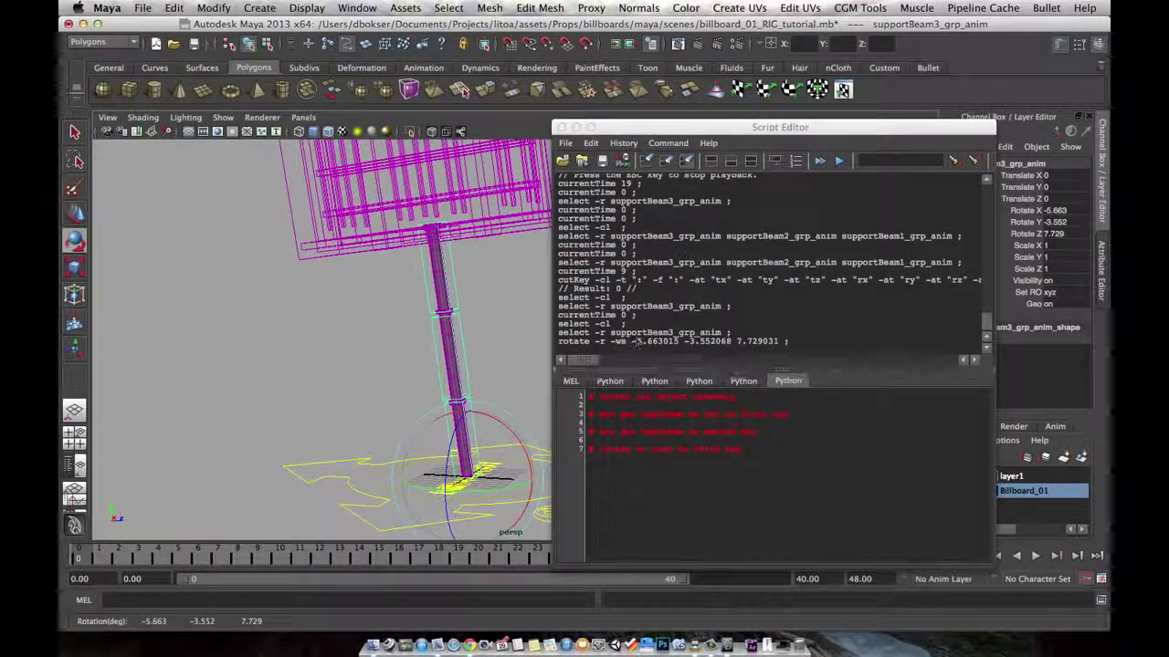
triple_click(588, 343)
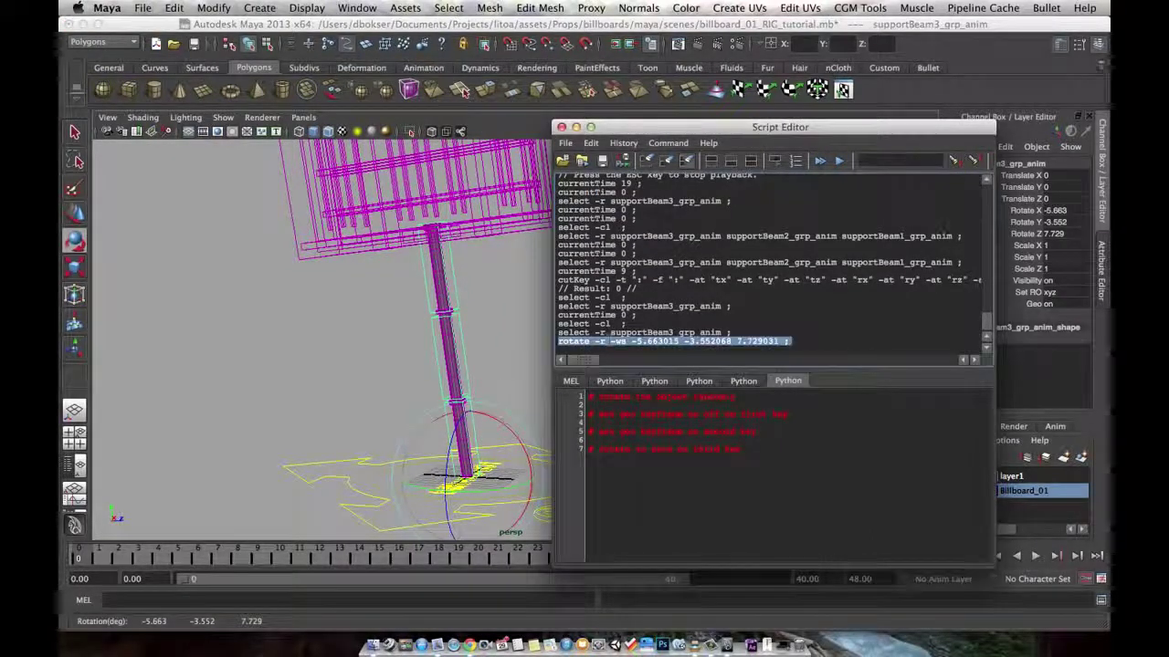
drag(610, 345, 607, 405)
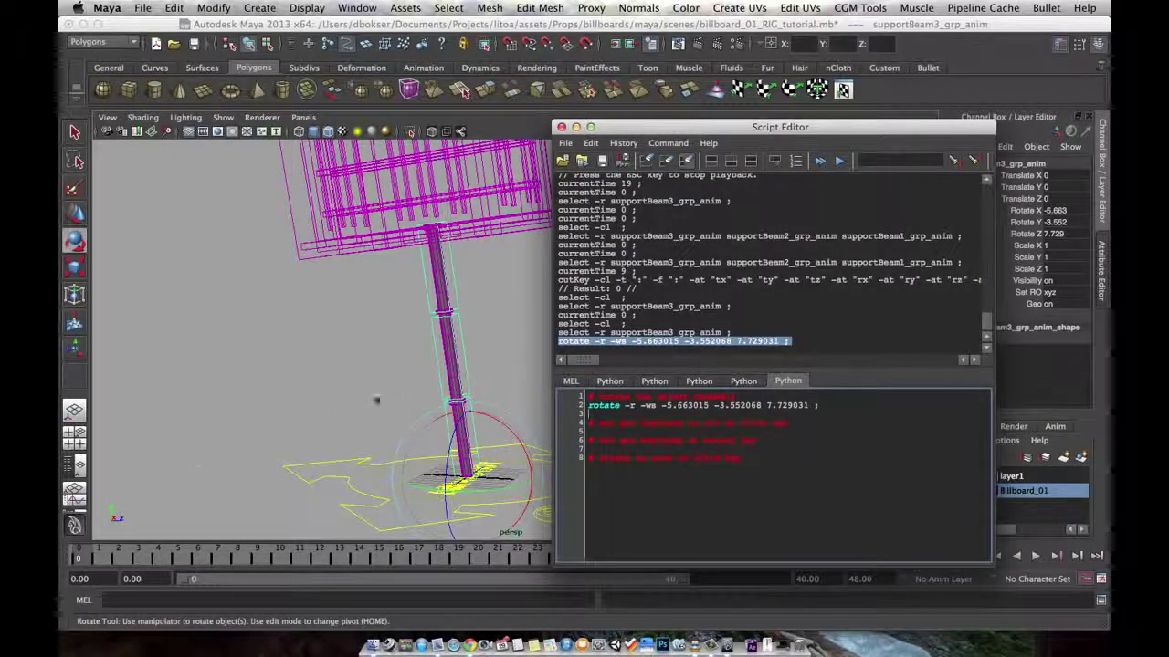
Turn Geo off on the lower support beam control and copy the logged setAttr command below the rotate line
click(1066, 305)
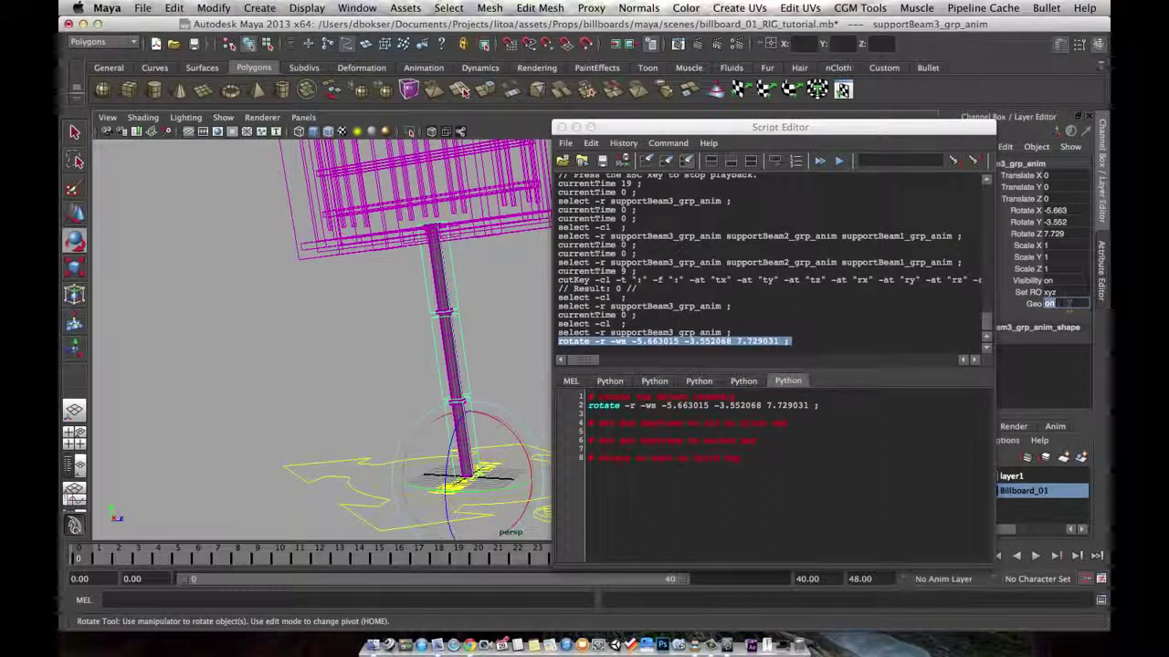
text(0)
key(Return)
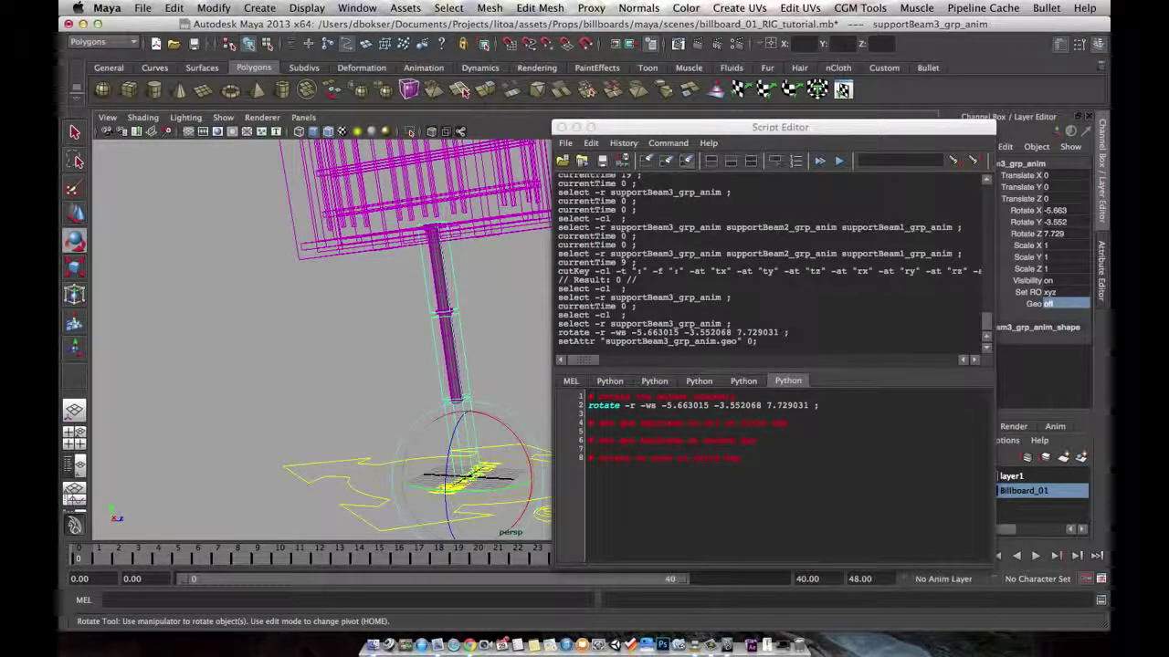
triple_click(656, 340)
key(super+c)
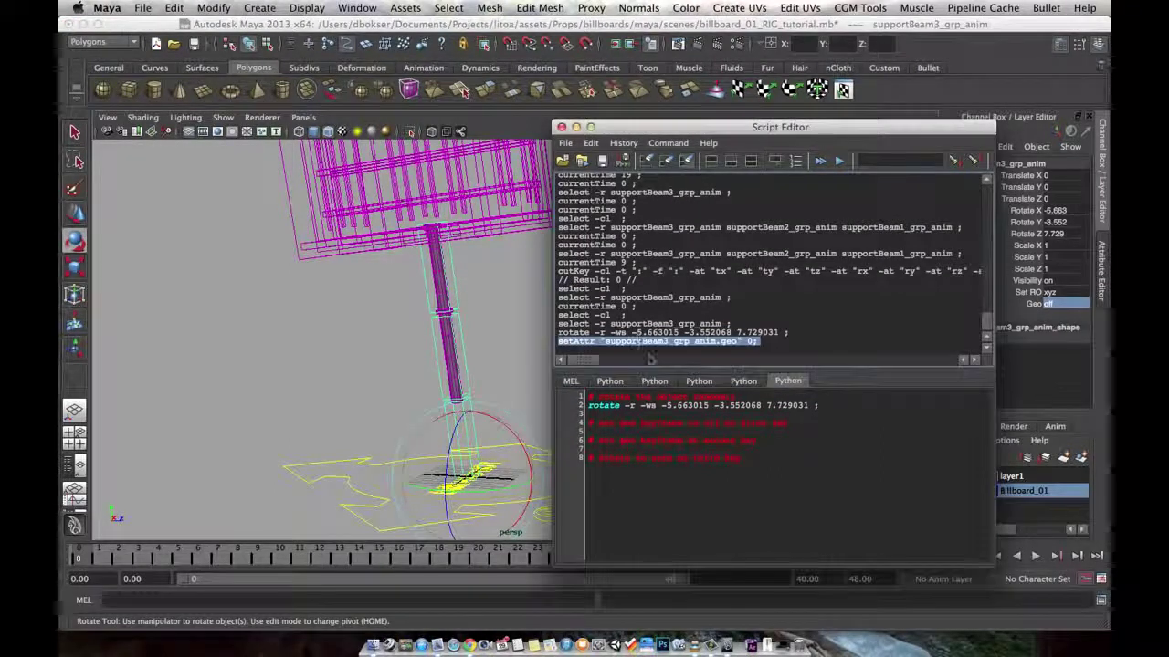
click(672, 413)
key(super+v)
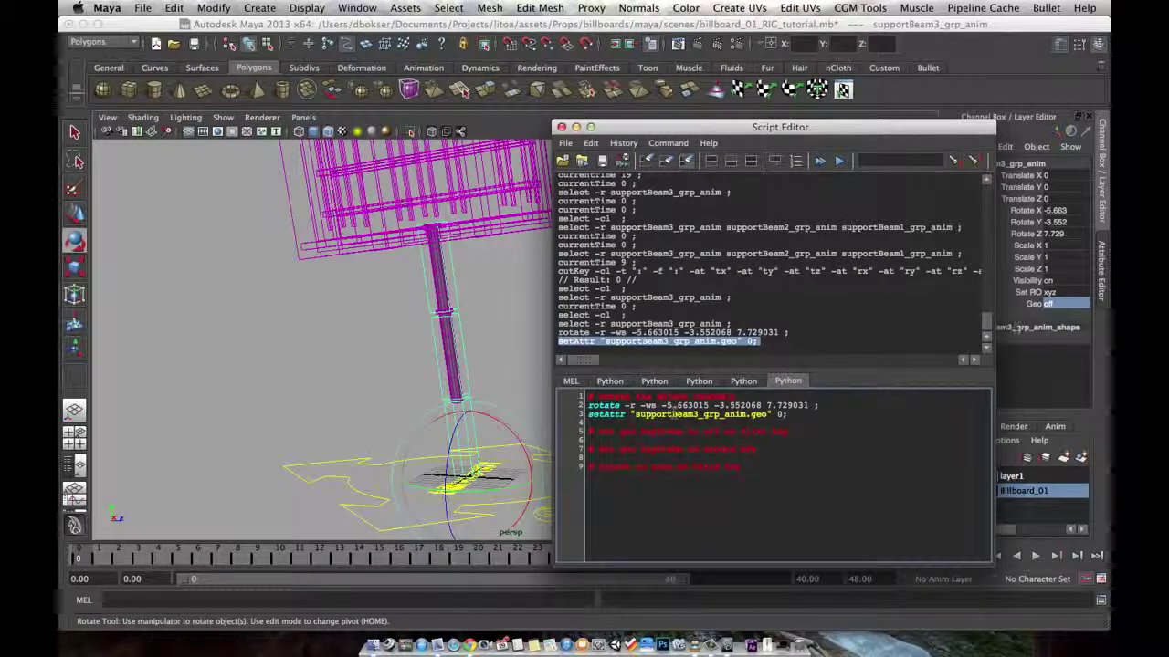
Key Rotate X, Y and Z and the Geo channel of the lower support beam control at frame 0
click(1024, 211)
drag(1025, 219, 1024, 234)
right_click(1025, 240)
click(1025, 246)
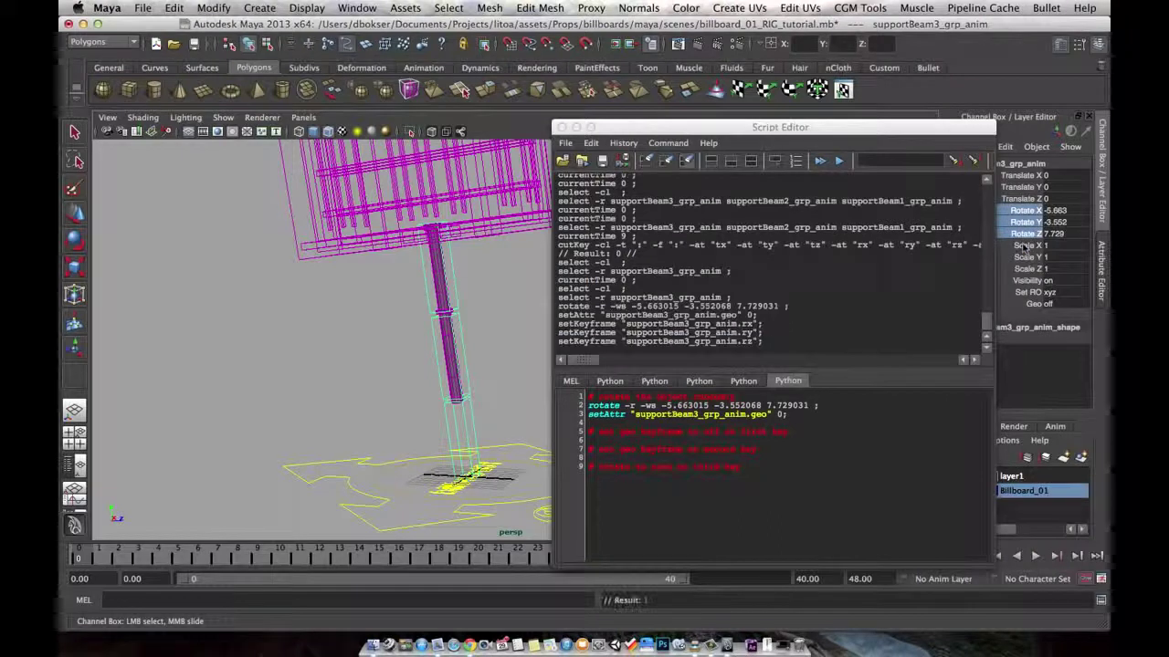
right_click(1041, 306)
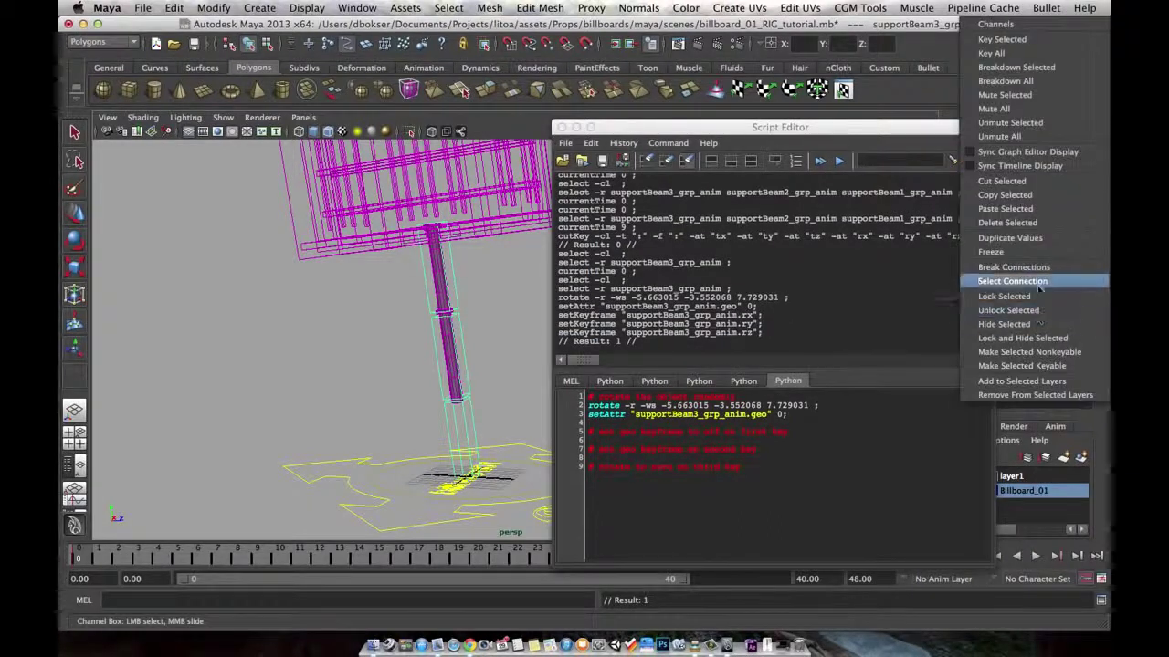
click(1002, 39)
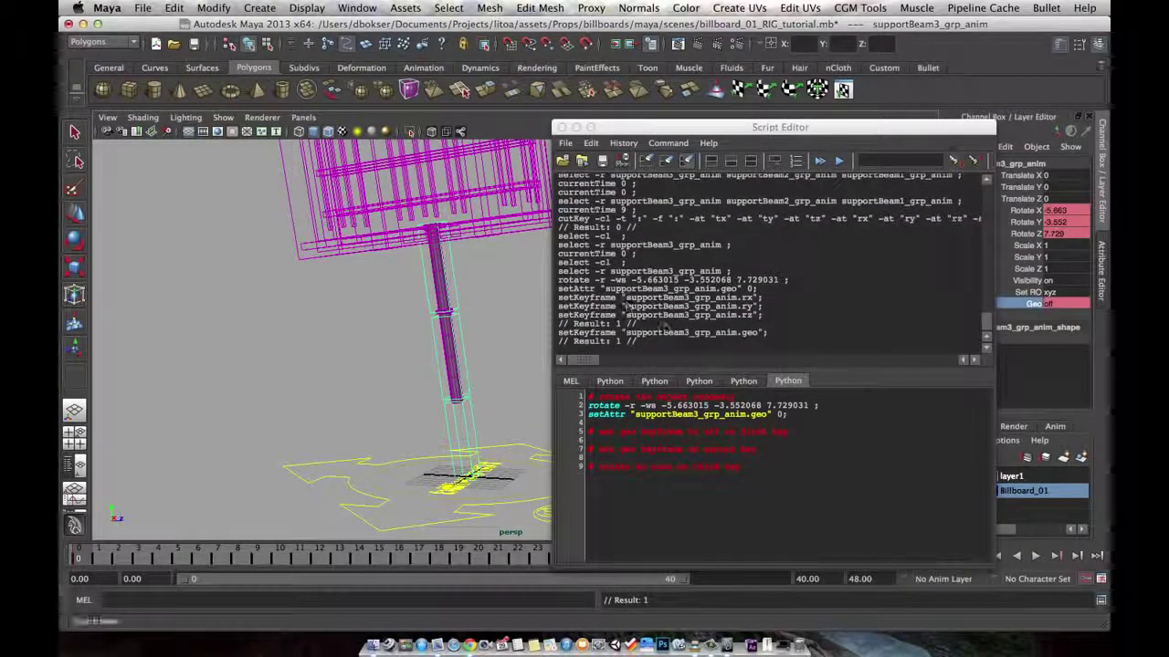
Copy the logged setKeyframe commands for rx, ry, rz and geo under the script's first-key comment
drag(769, 334, 550, 297)
key(super+c)
click(644, 440)
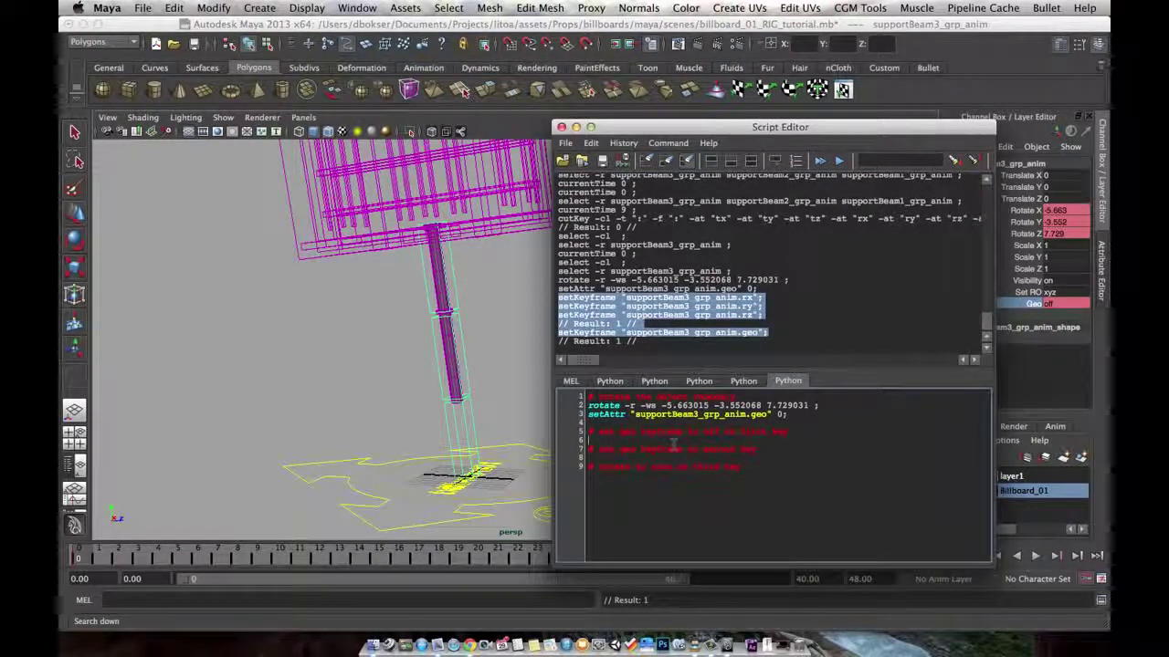
key(super+v)
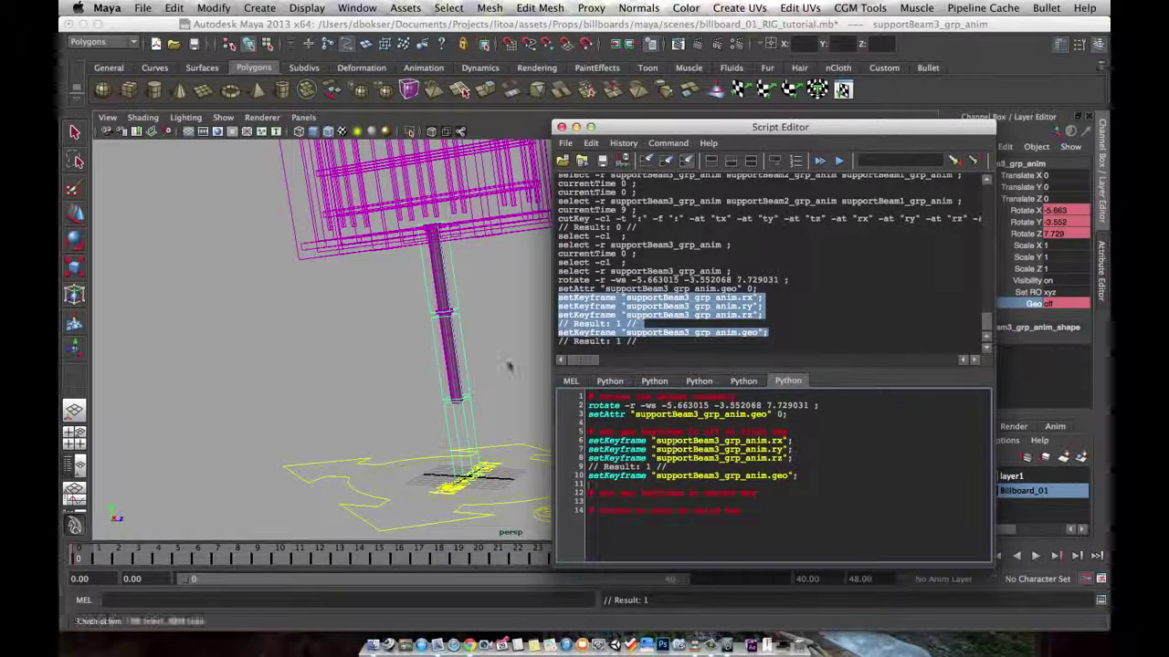
At frame 1, set the lower support beam control's Geo to 1 and key its Rotate X, Y and Z channels
click(108, 559)
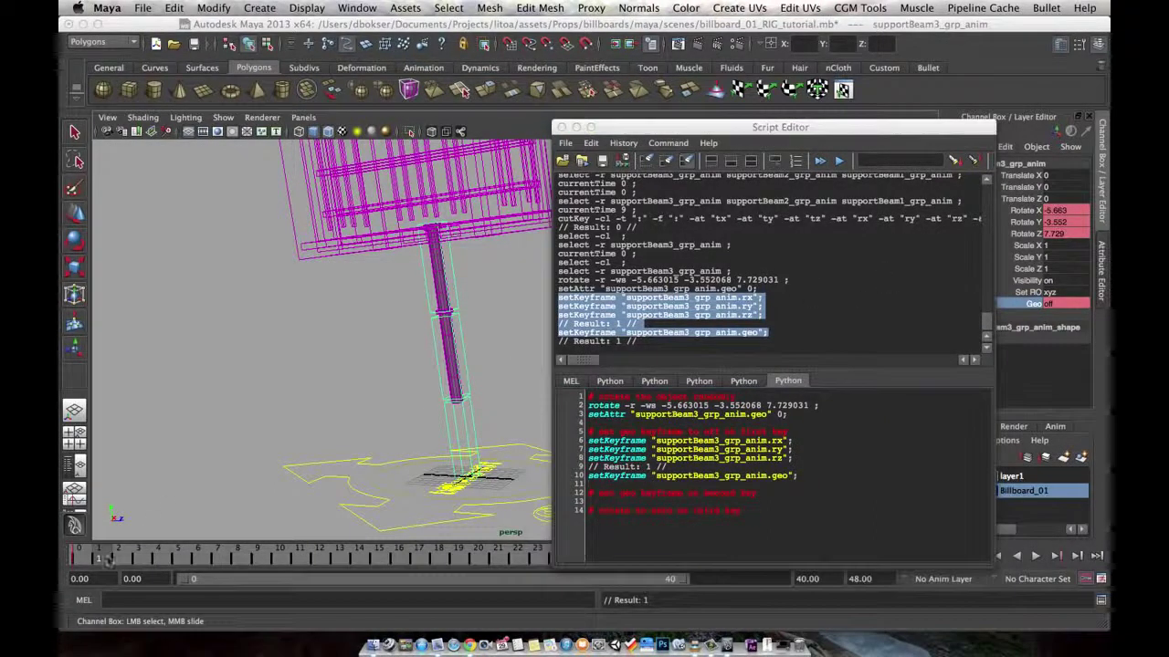
double_click(1065, 305)
text(1)
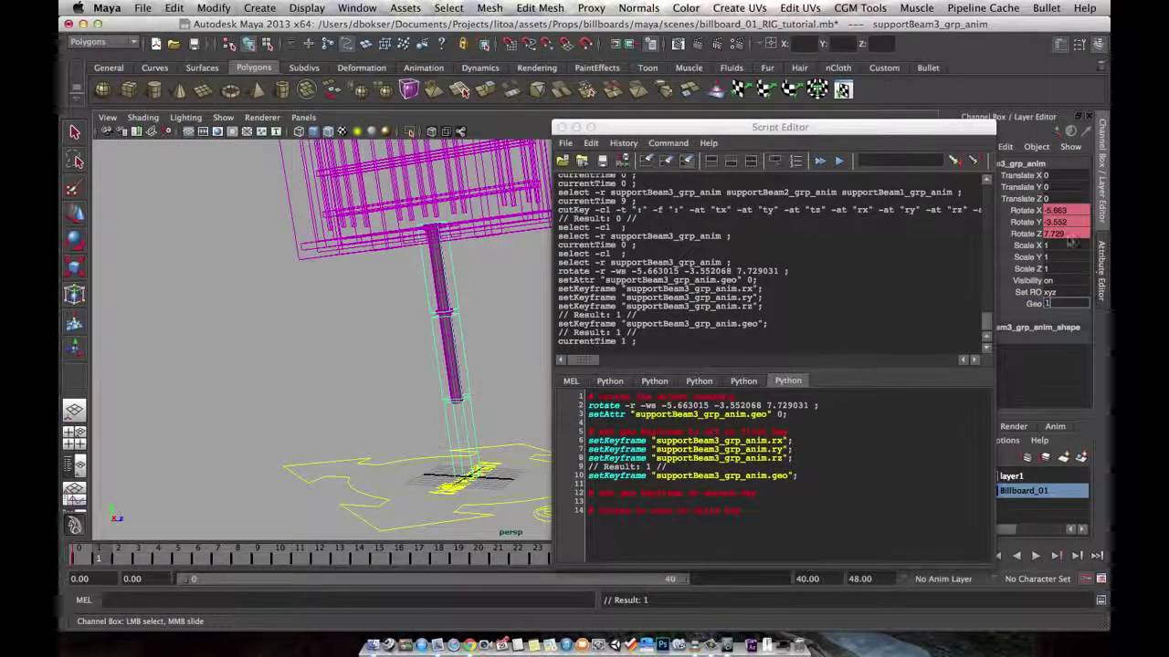
key(Return)
drag(1022, 211, 1032, 236)
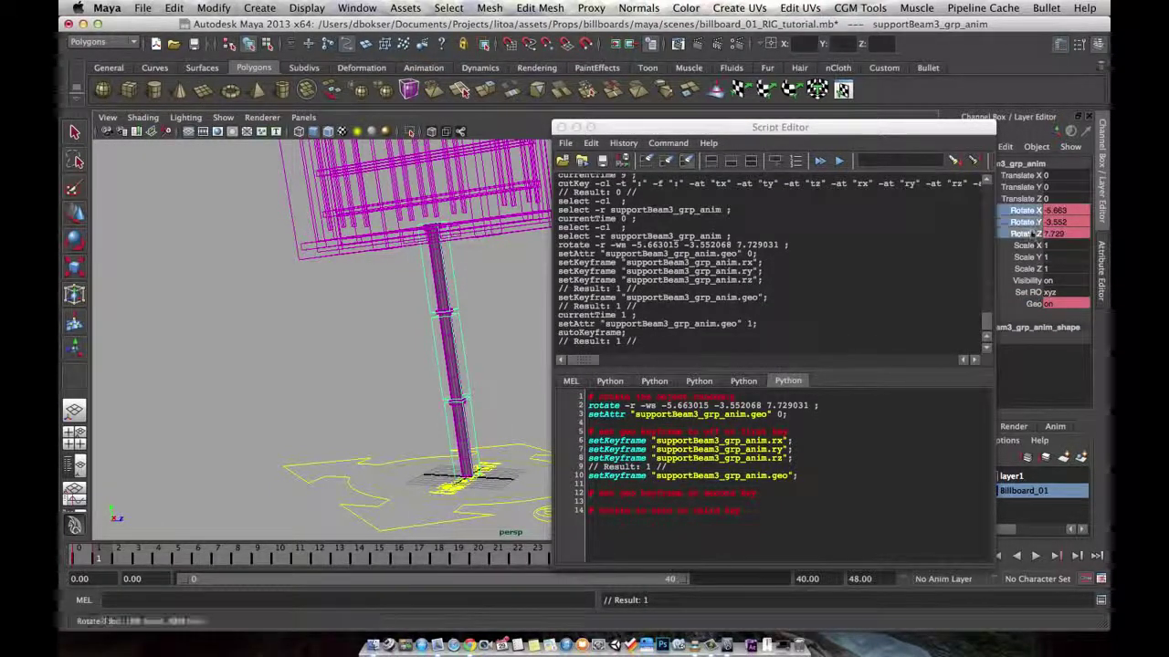
right_click(1030, 237)
click(1024, 249)
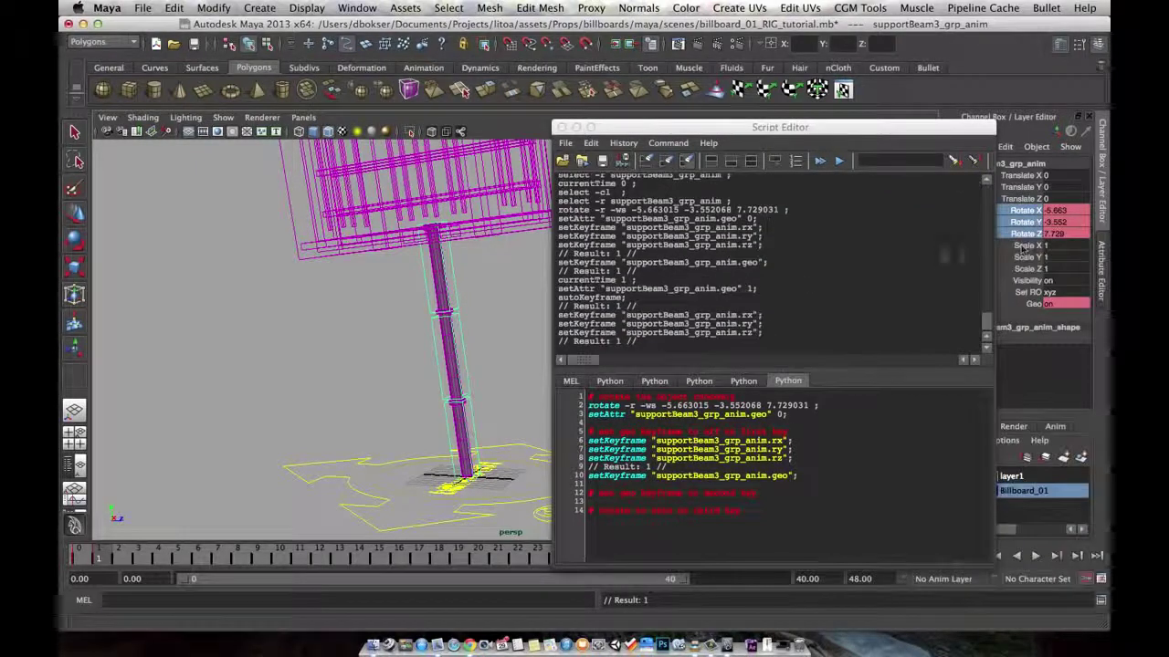
Copy the three logged setKeyframe commands for rx, ry and rz under the second-key comment
drag(763, 334, 558, 312)
key(super+c)
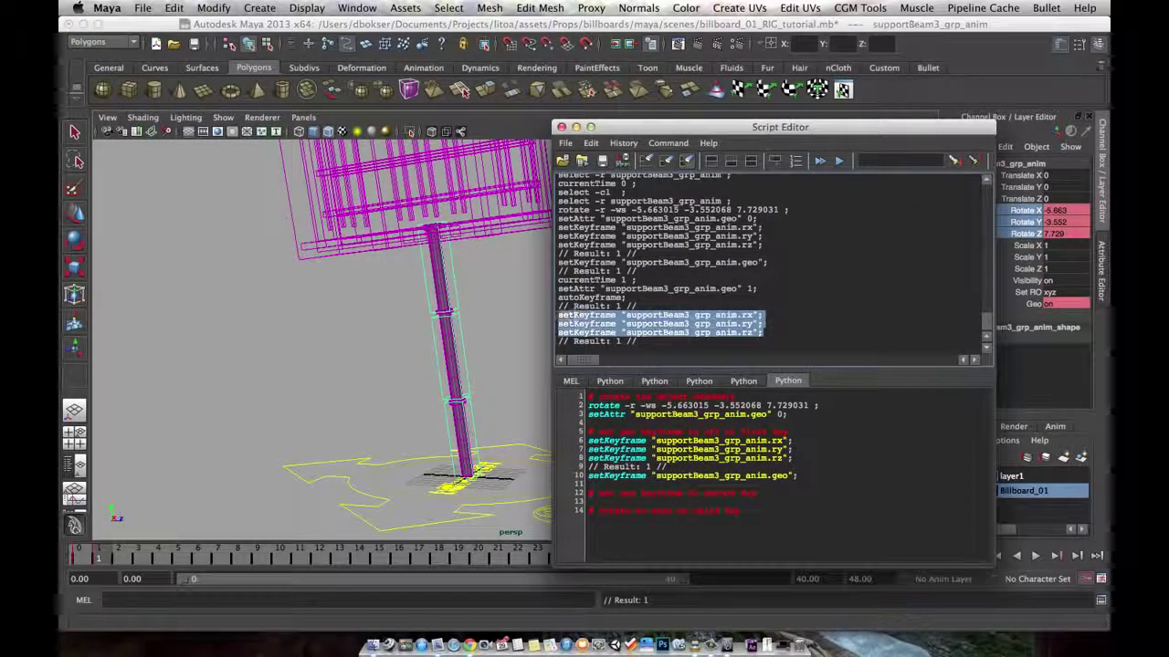
click(632, 495)
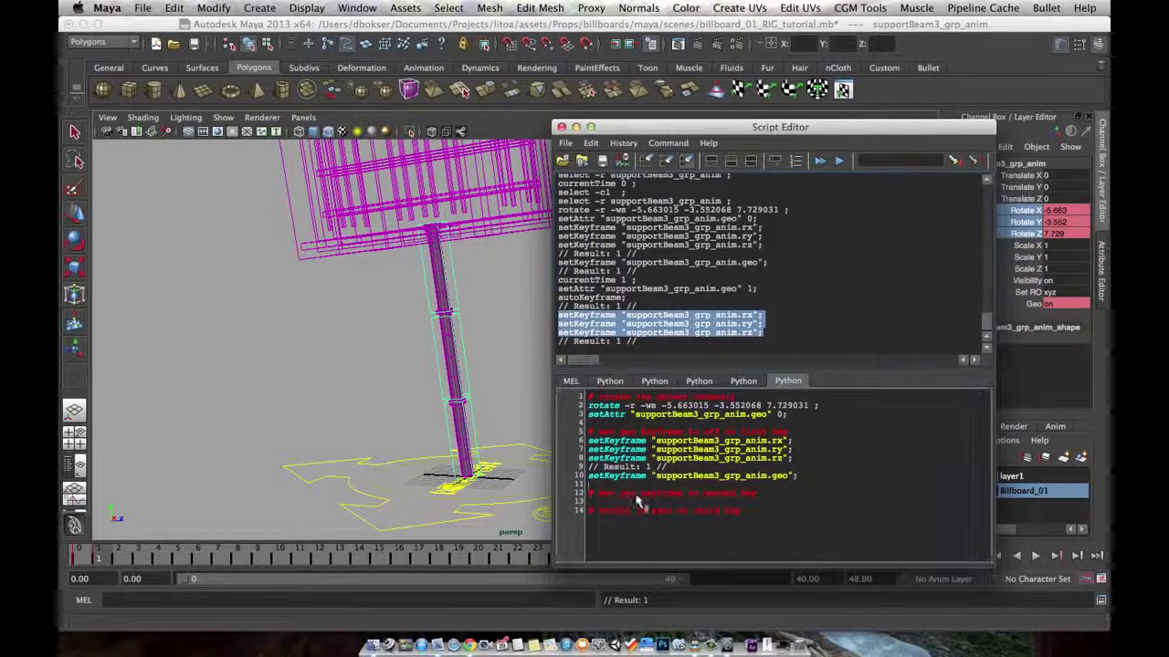
key(super+v)
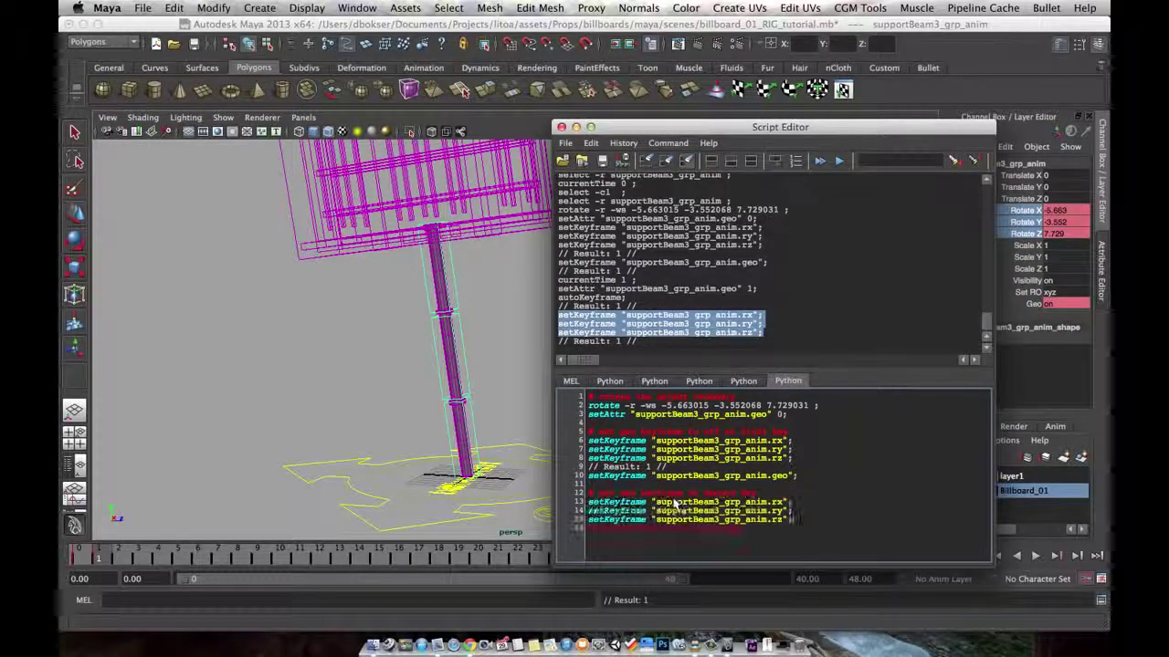
Copy the logged setAttr command that sets geo to 1 below the second key's rotation keyframe lines
triple_click(668, 290)
key(super+c)
click(739, 528)
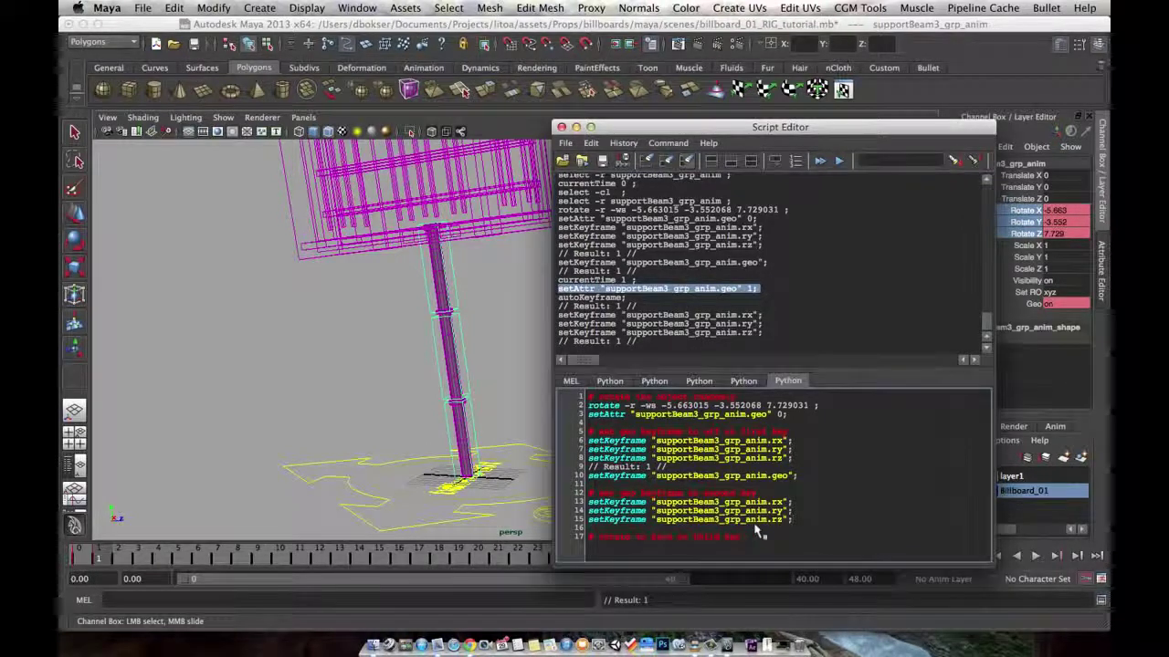
key(super+v)
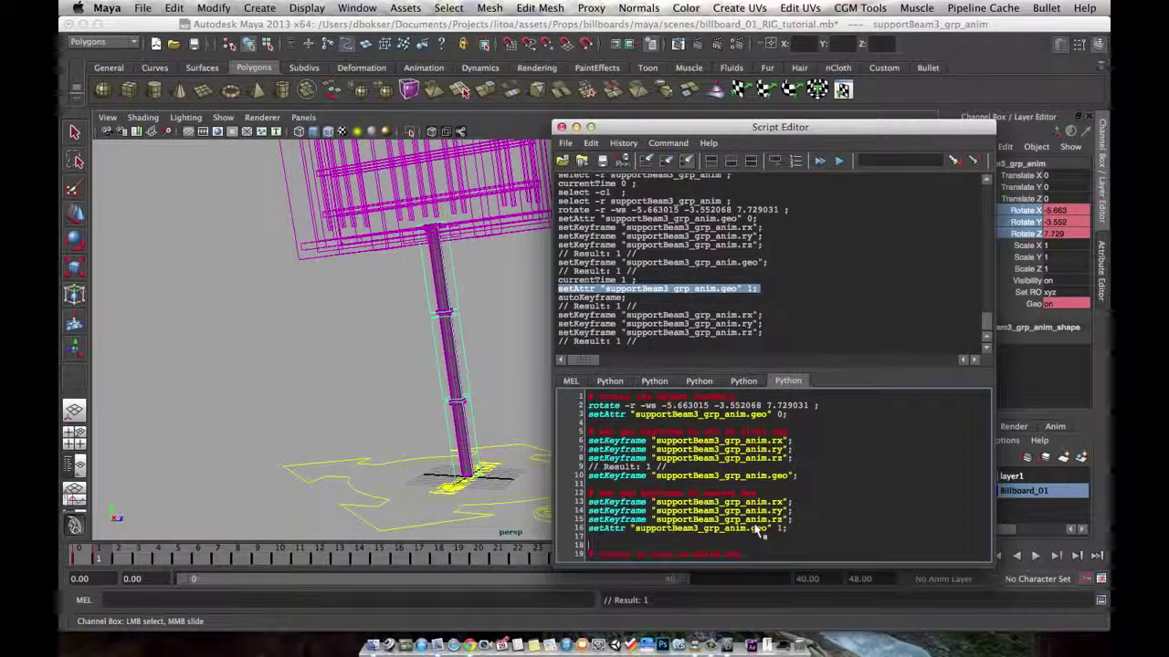
key(Return)
key(BackSpace)
At frame 2, set Rotate X, Y and Z of the lower support beam control to 0
click(125, 558)
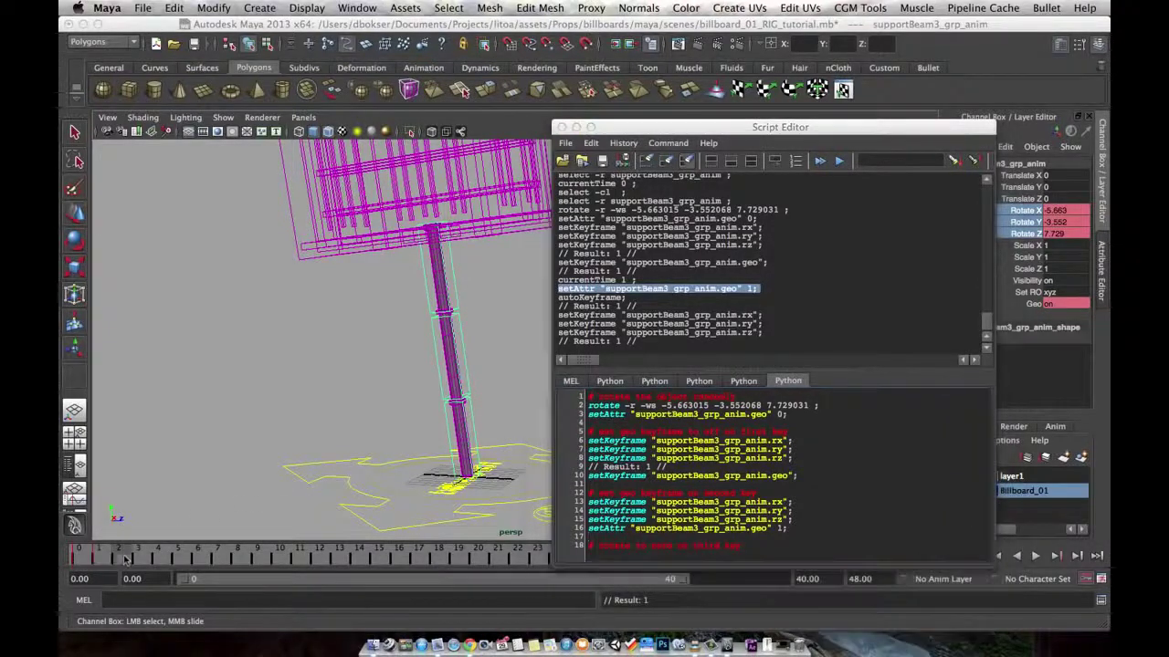
drag(1064, 211, 1074, 235)
text(0)
key(Return)
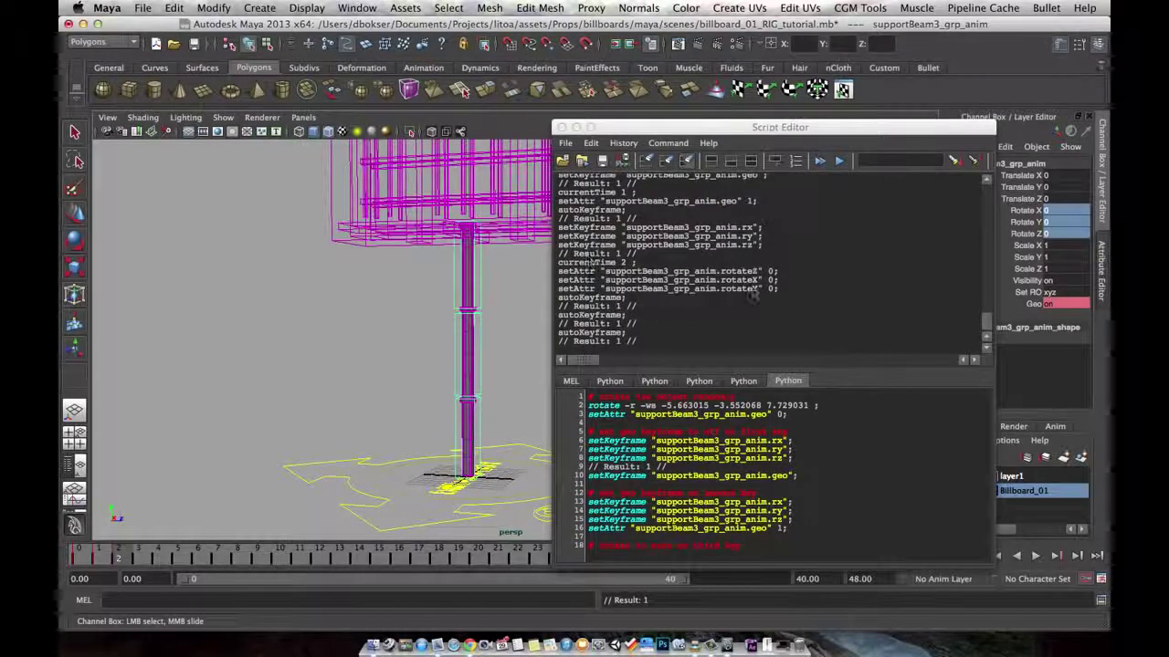
Copy the three logged setAttr commands that zero rotateX, rotateY and rotateZ under the third-key comment
drag(778, 290, 558, 271)
key(super+c)
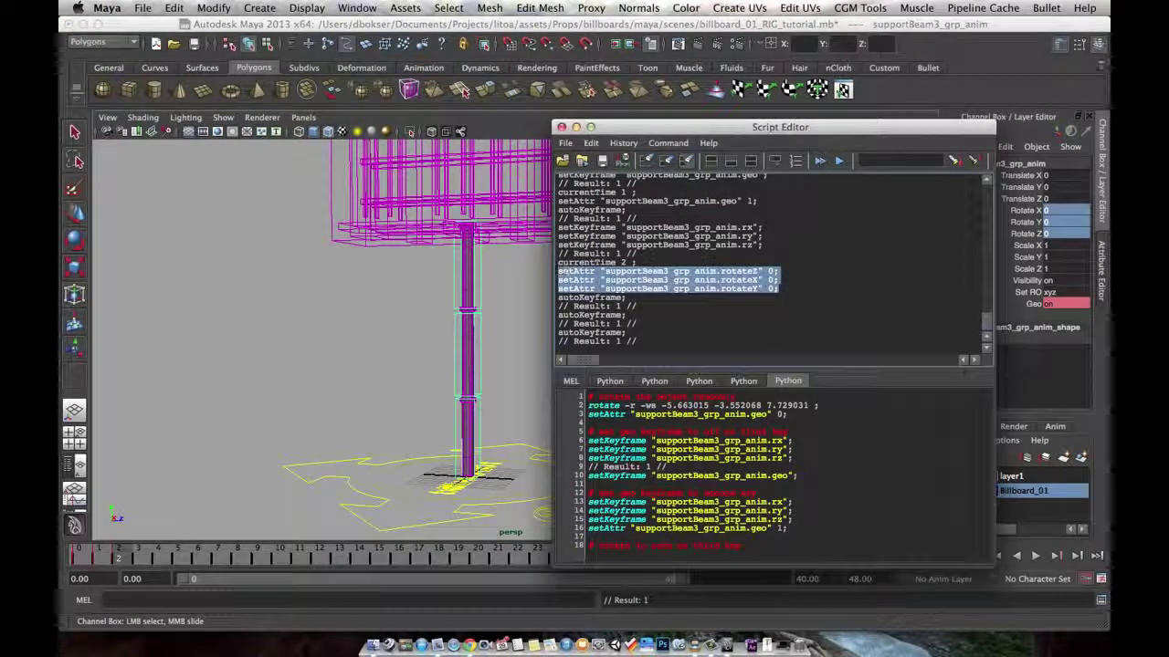
click(758, 551)
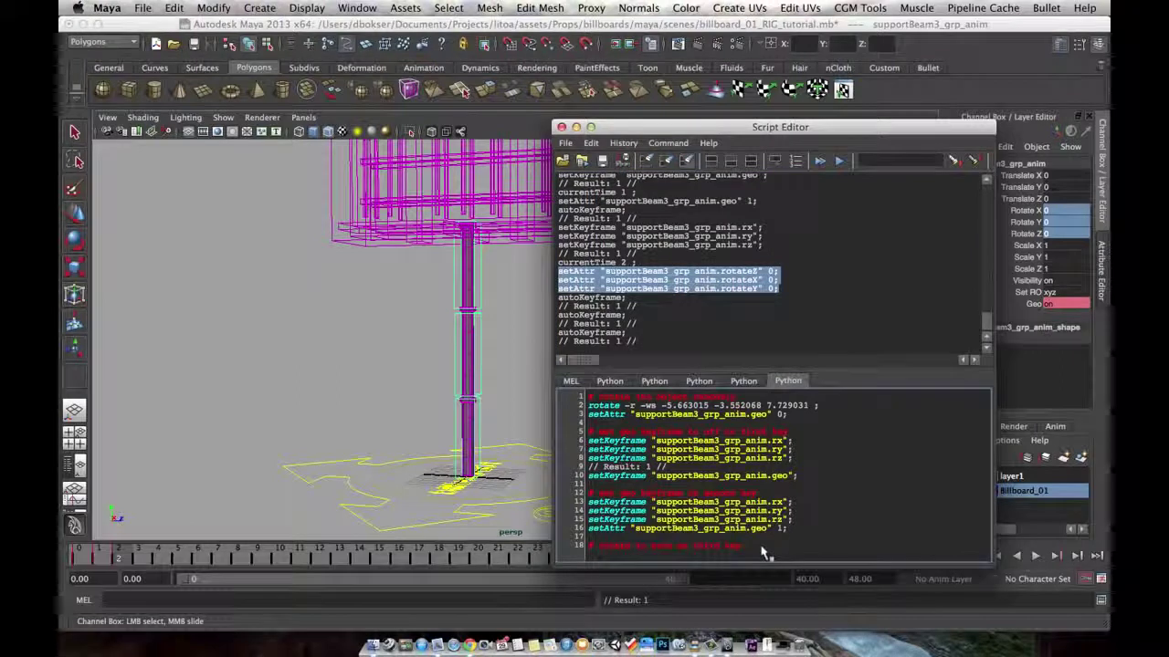
key(super+v)
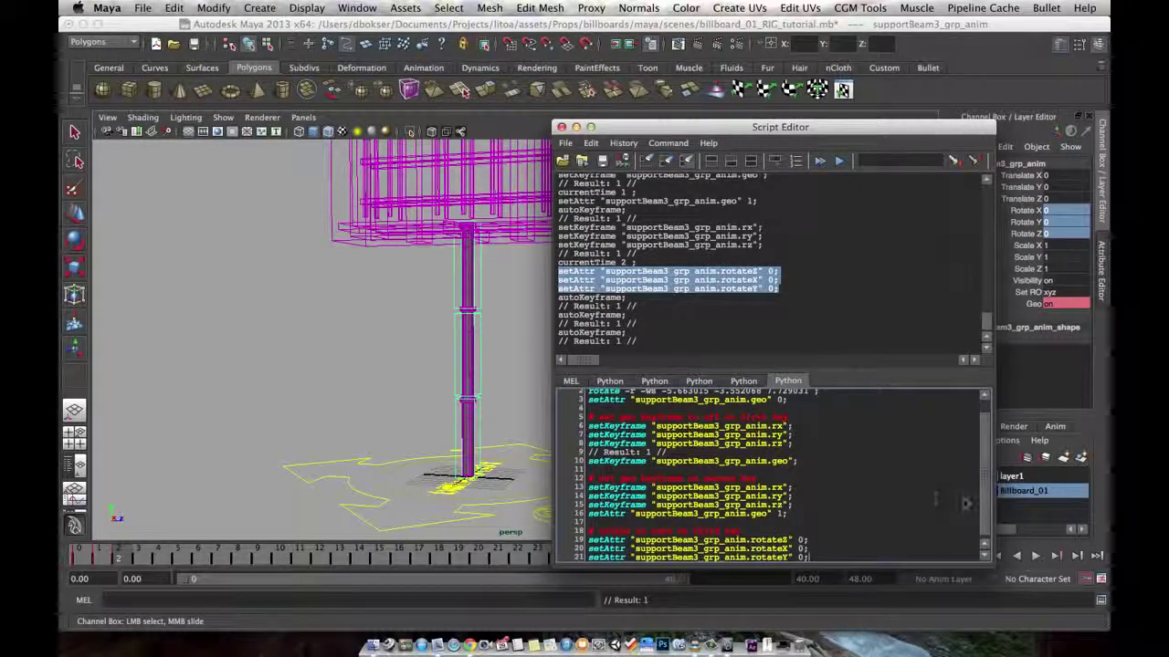
Remove the rx, ry and rz setKeyframe lines and the result comment from the first-key section, keeping only the geo keyframe line
drag(987, 507, 984, 477)
drag(796, 457, 574, 441)
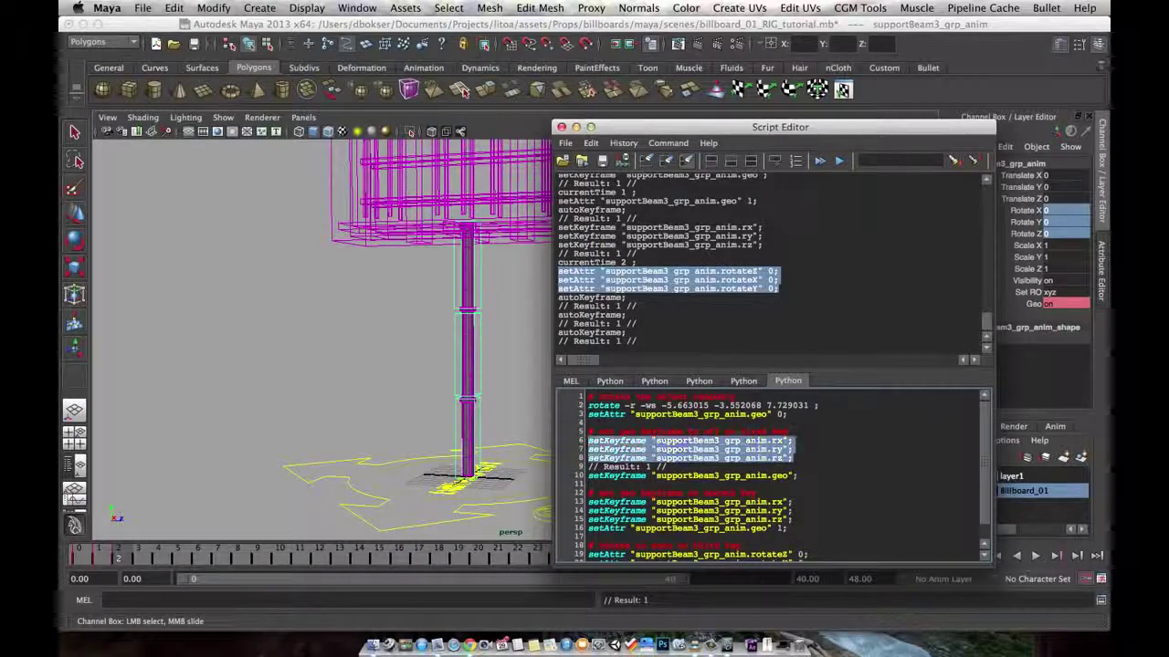
click(671, 466)
drag(673, 466, 589, 440)
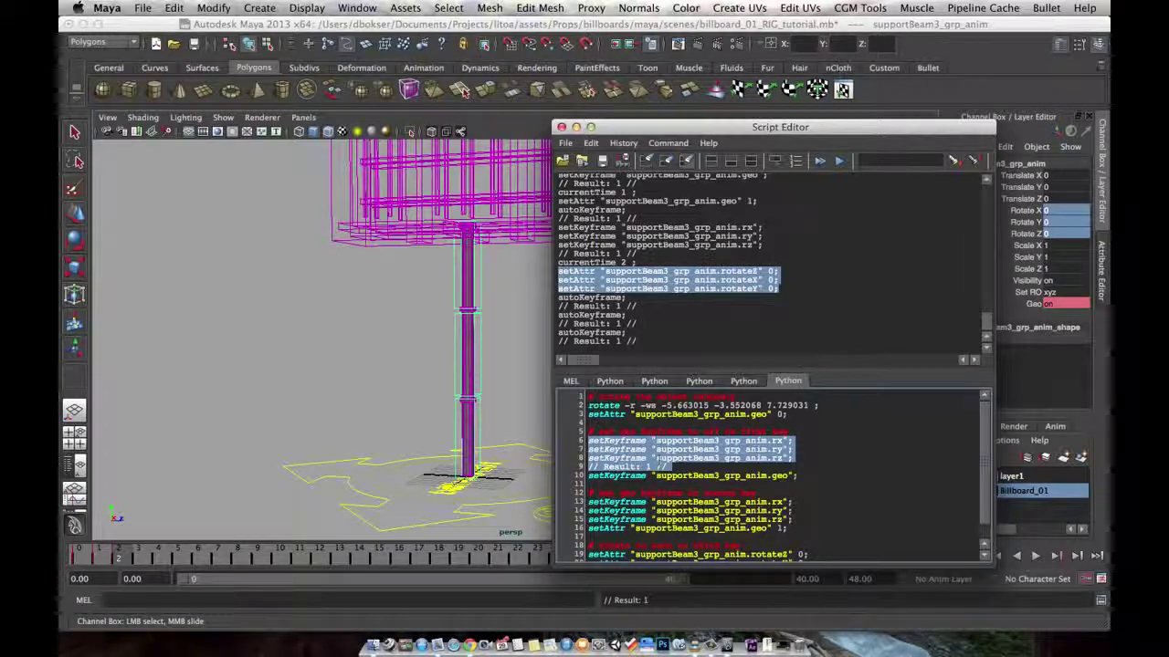
key(BackSpace)
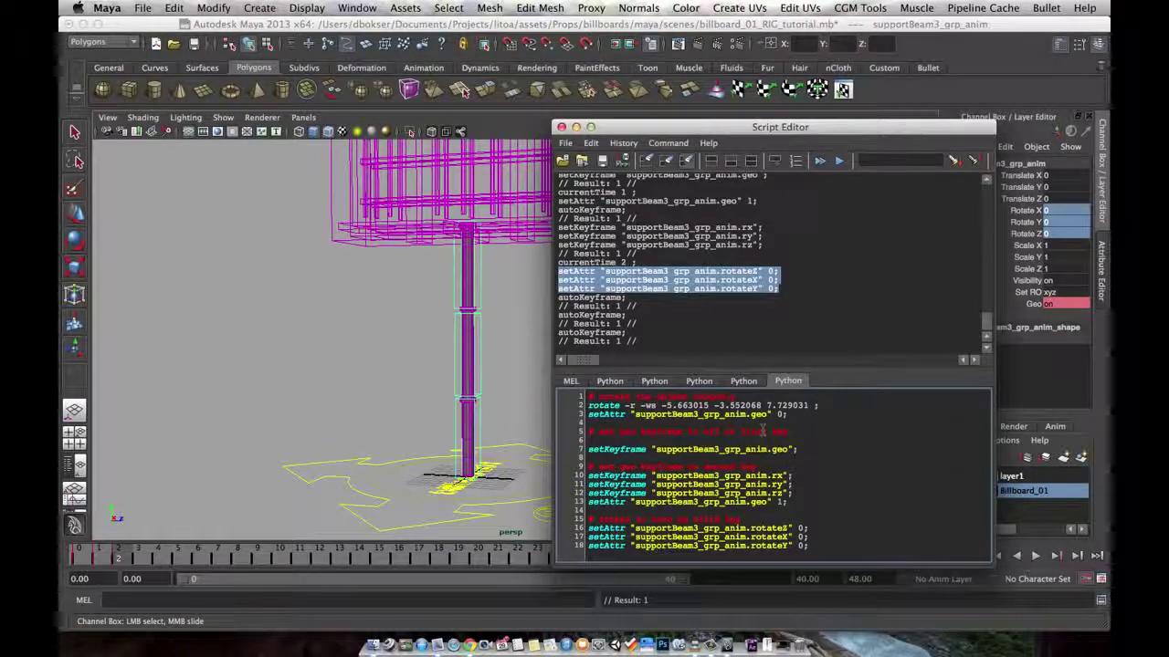
key(BackSpace)
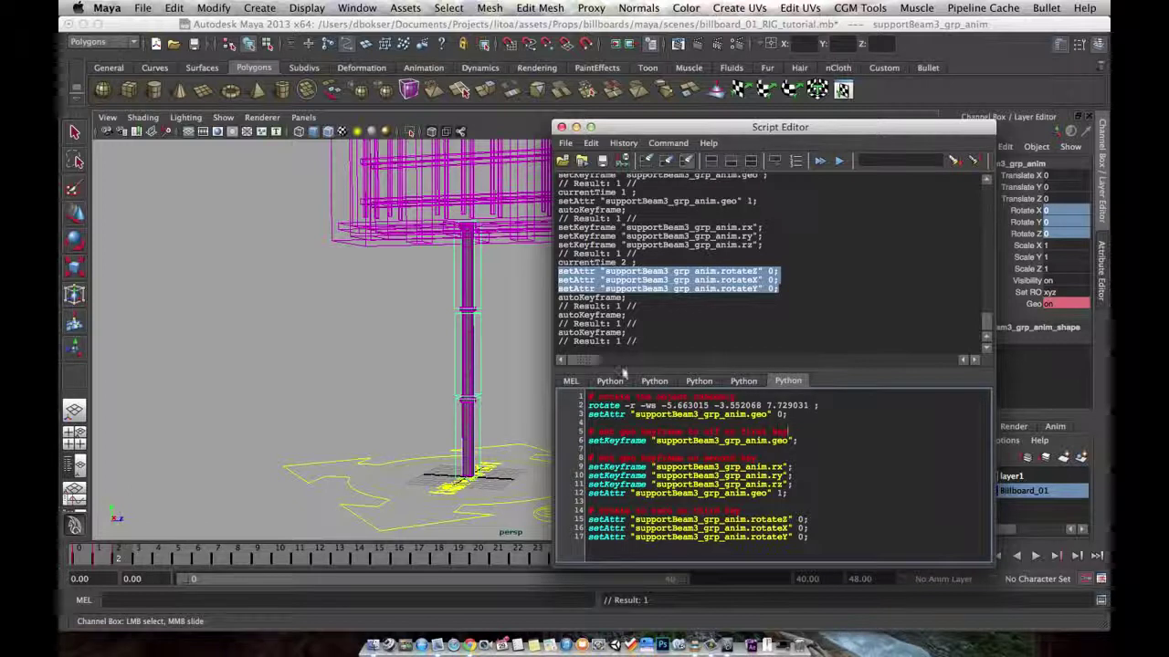
Delete the support beam control's animation on the channels from Rotate X through Geo and return to frame 0
click(1035, 213)
right_click(1034, 213)
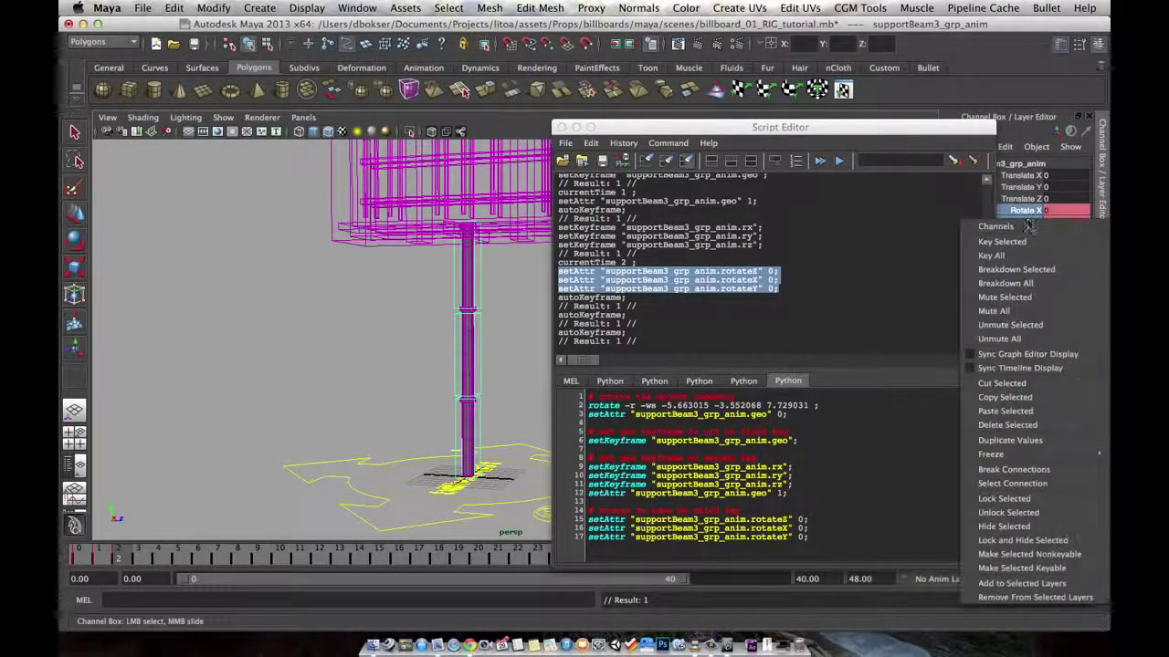
click(1041, 347)
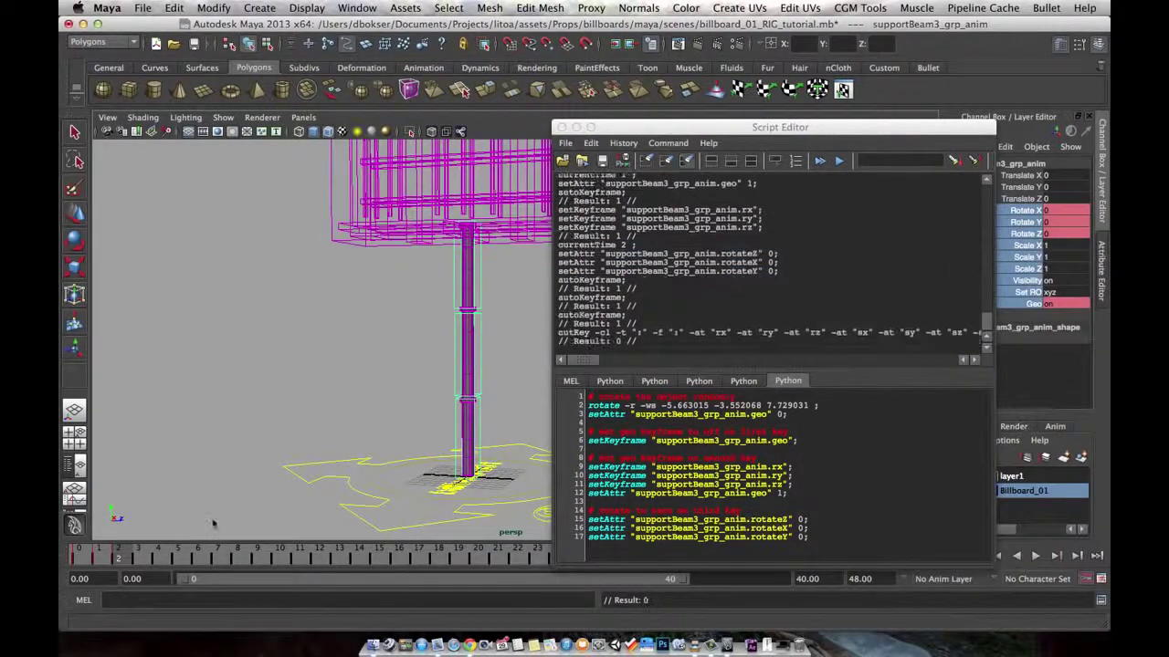
click(79, 562)
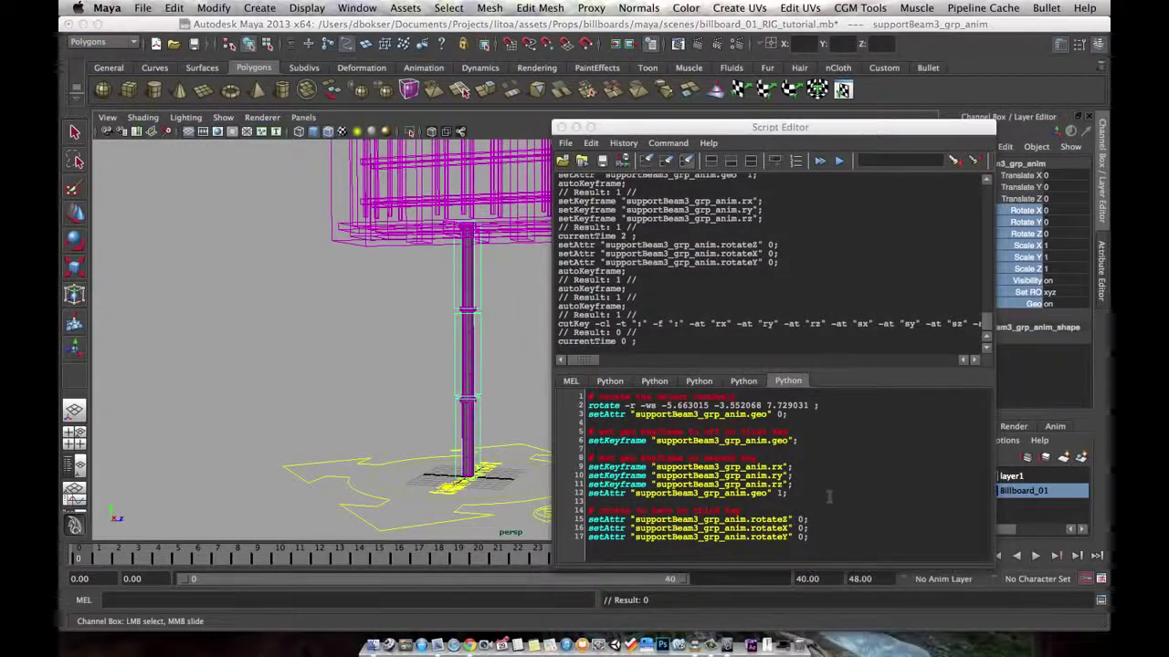
Copy the entire command outline from the Python script into the MEL script
click(822, 528)
drag(824, 539, 590, 431)
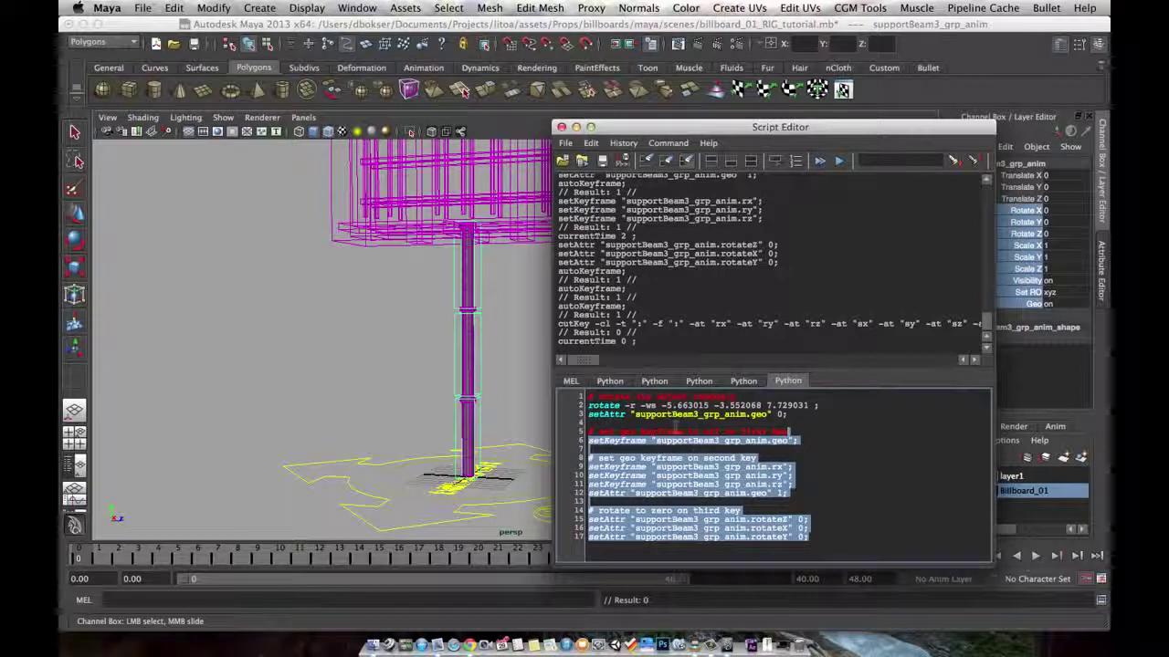
click(826, 533)
drag(809, 537, 553, 386)
key(ctrl+c)
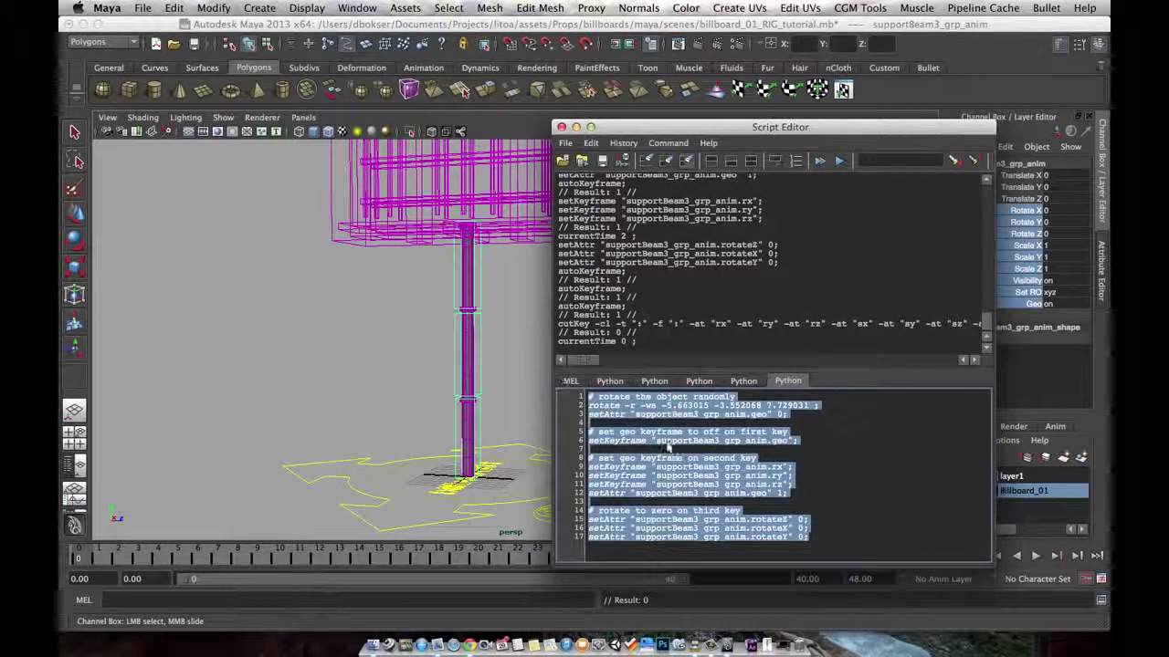
click(574, 382)
key(ctrl+v)
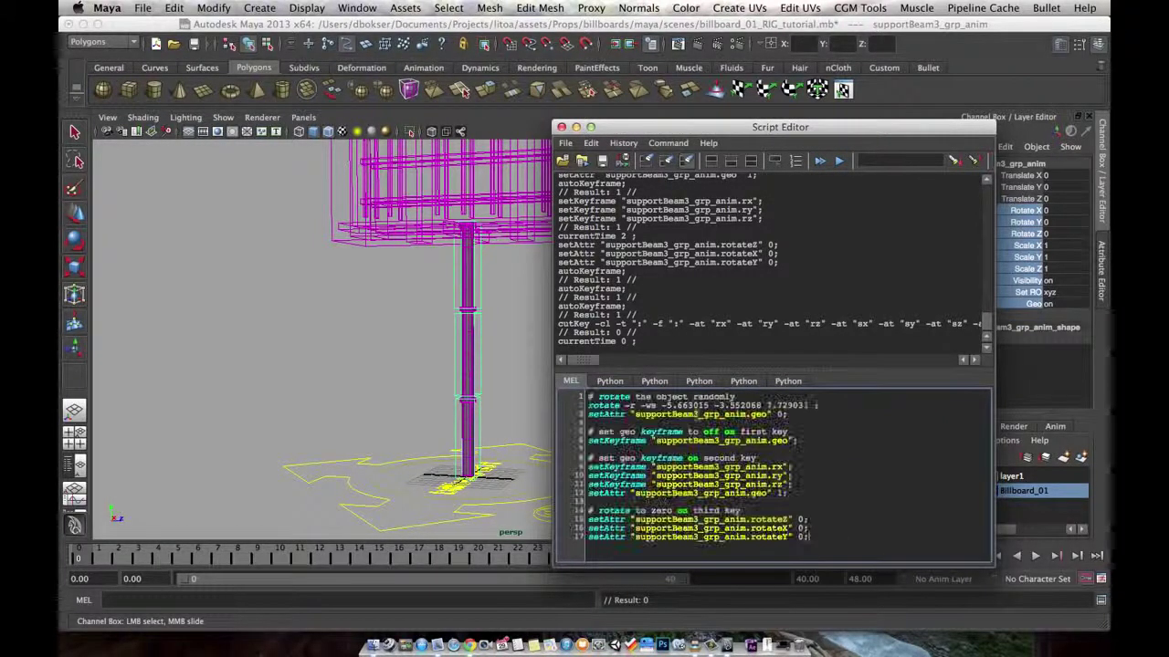
Delete the four comment lines from the MEL copy of the script, leaving only the commands
triple_click(630, 398)
triple_click(630, 397)
key(BackSpace)
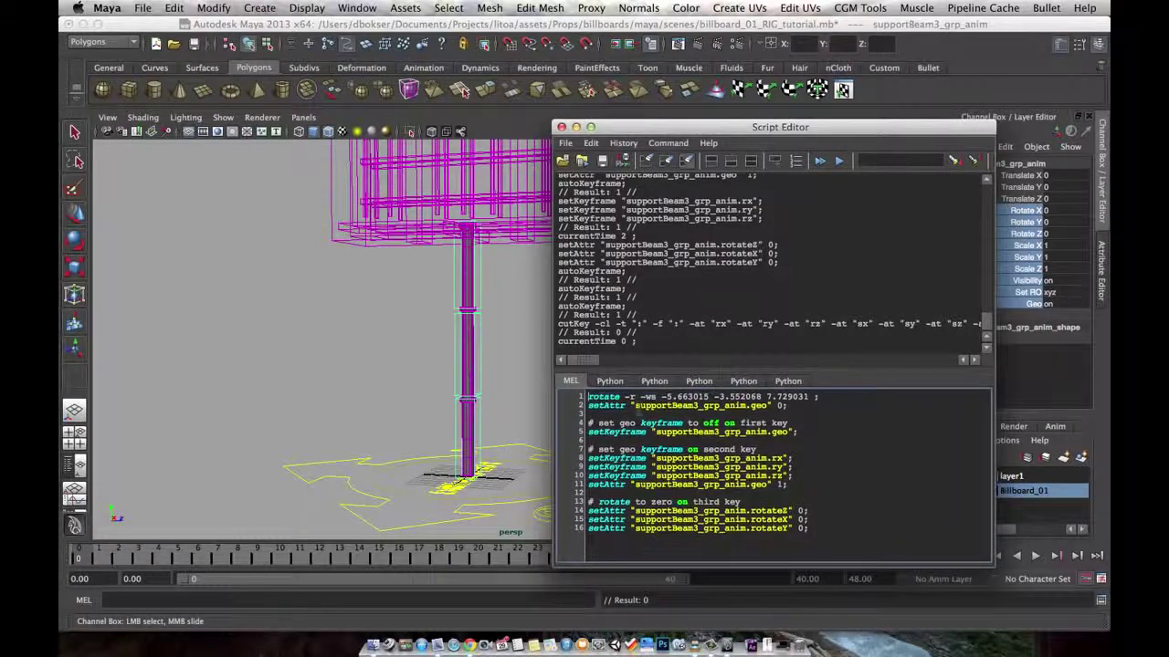
triple_click(622, 423)
key(BackSpace)
triple_click(620, 440)
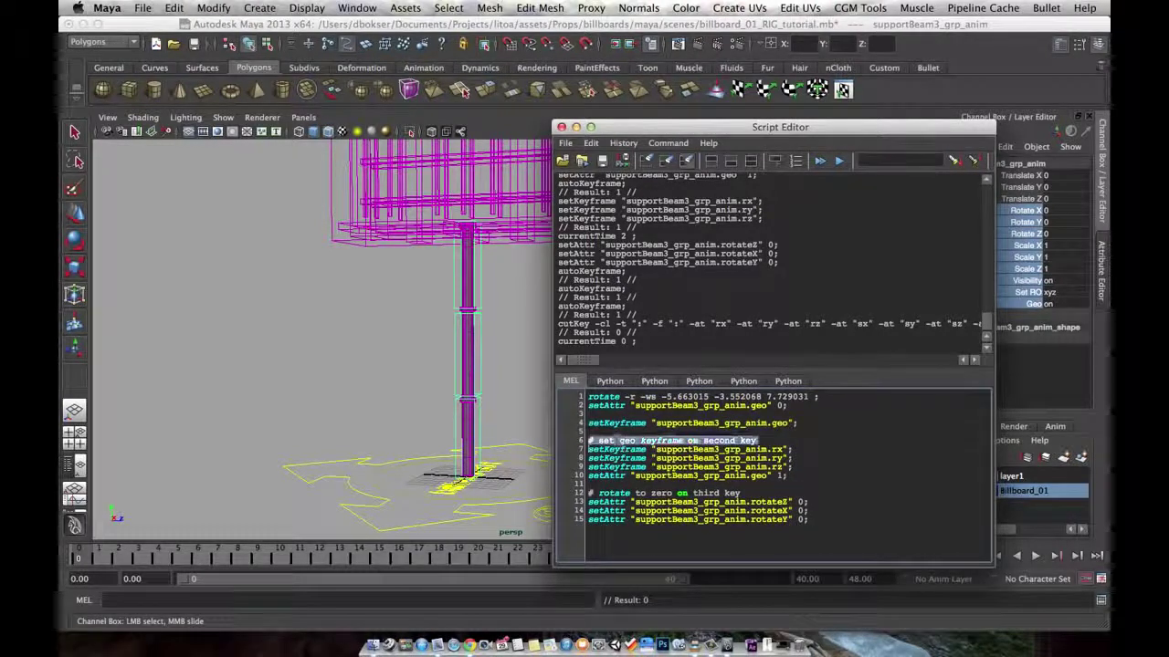
key(BackSpace)
triple_click(602, 484)
key(BackSpace)
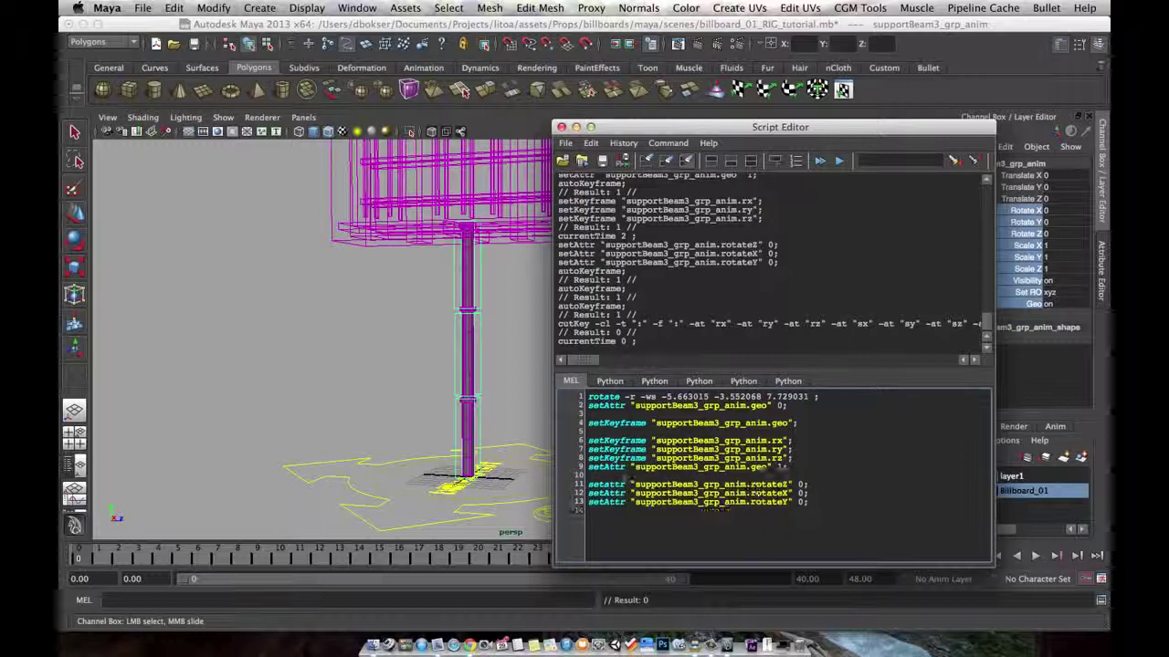
Run the entire MEL script on the support beam control and scrub the first frames
key(super+a)
key(ctrl+Return)
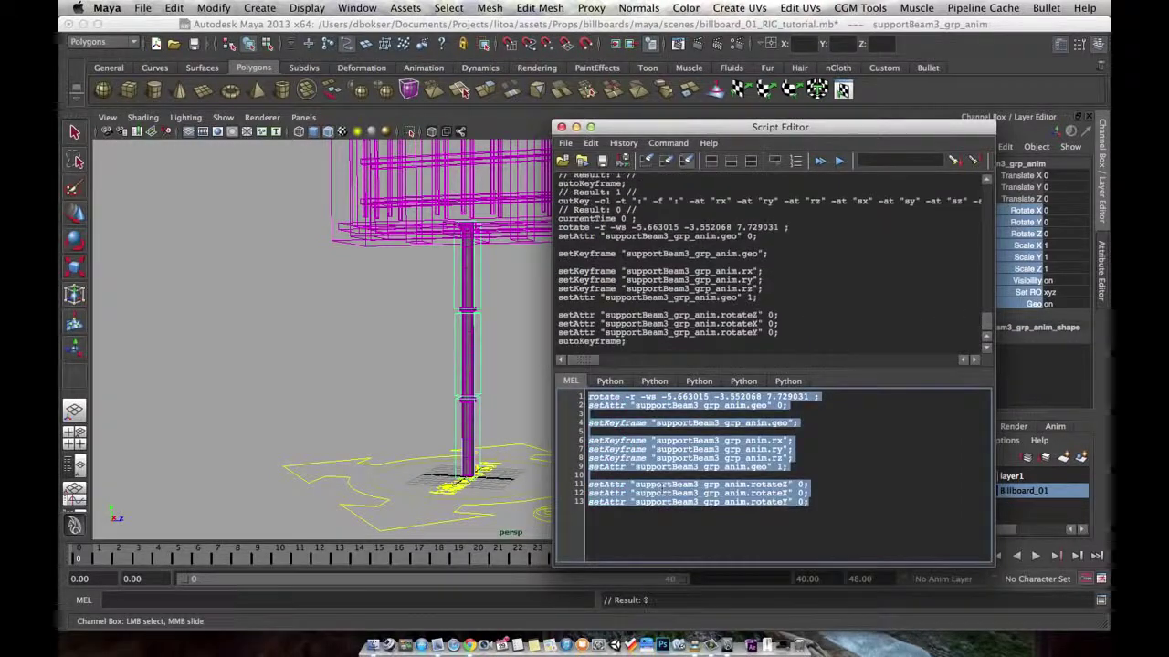
drag(112, 561, 89, 562)
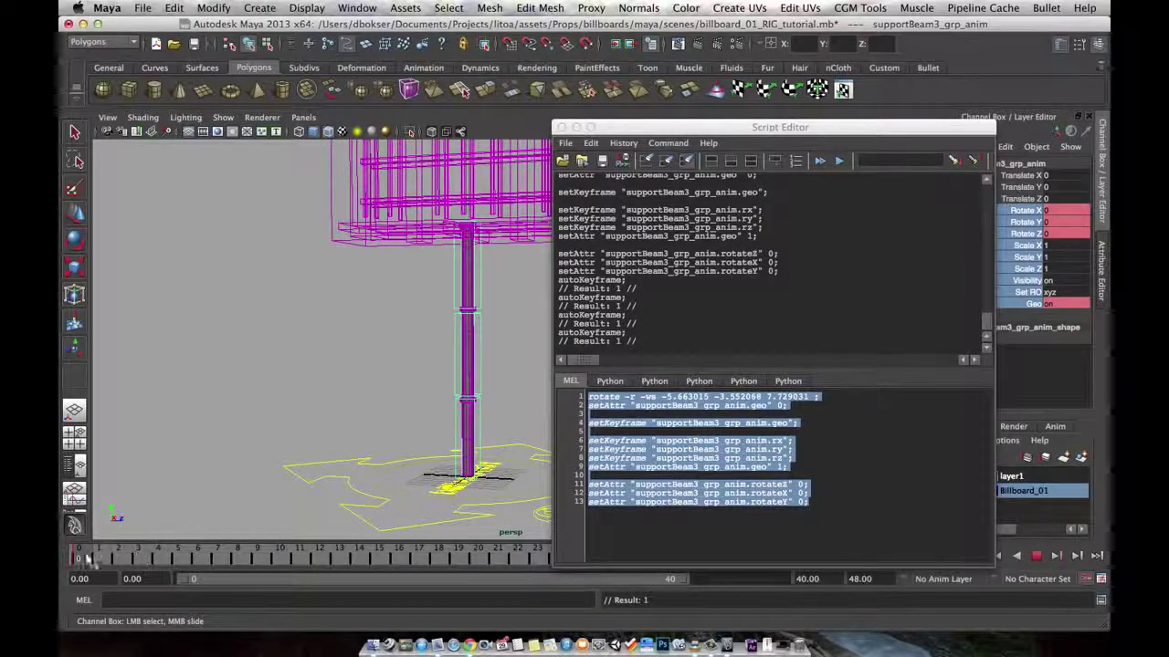
Step the timeline through frames 0, 1 and 2 to log currentTime commands, and examine the logged currentTime 0 line
click(79, 554)
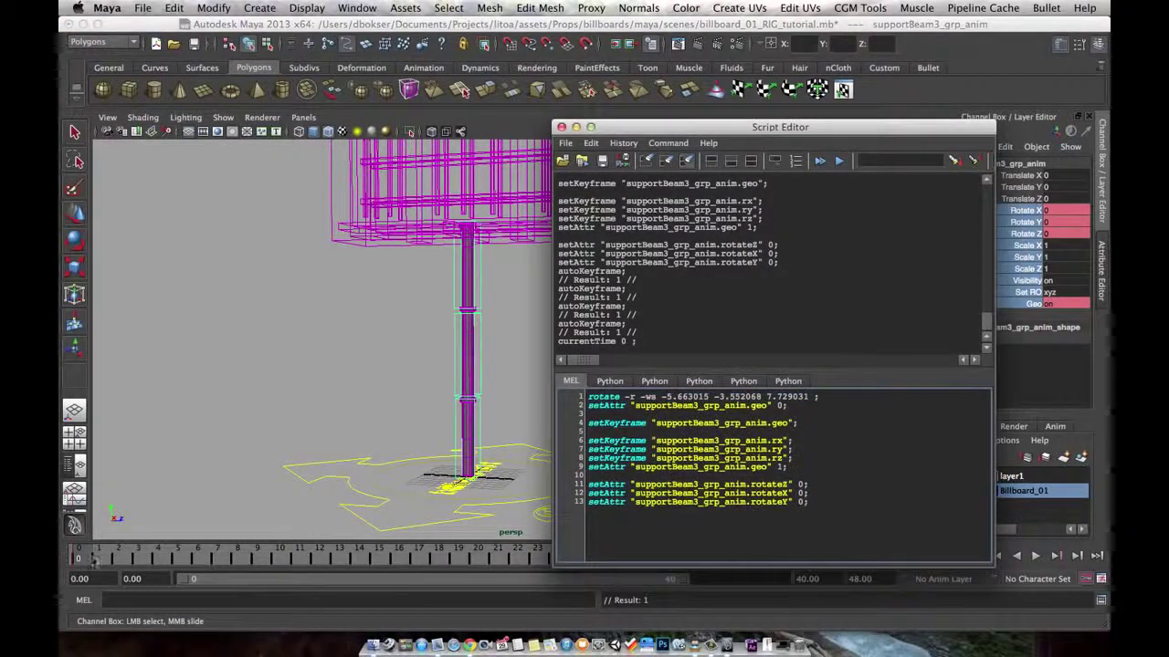
click(100, 557)
click(118, 557)
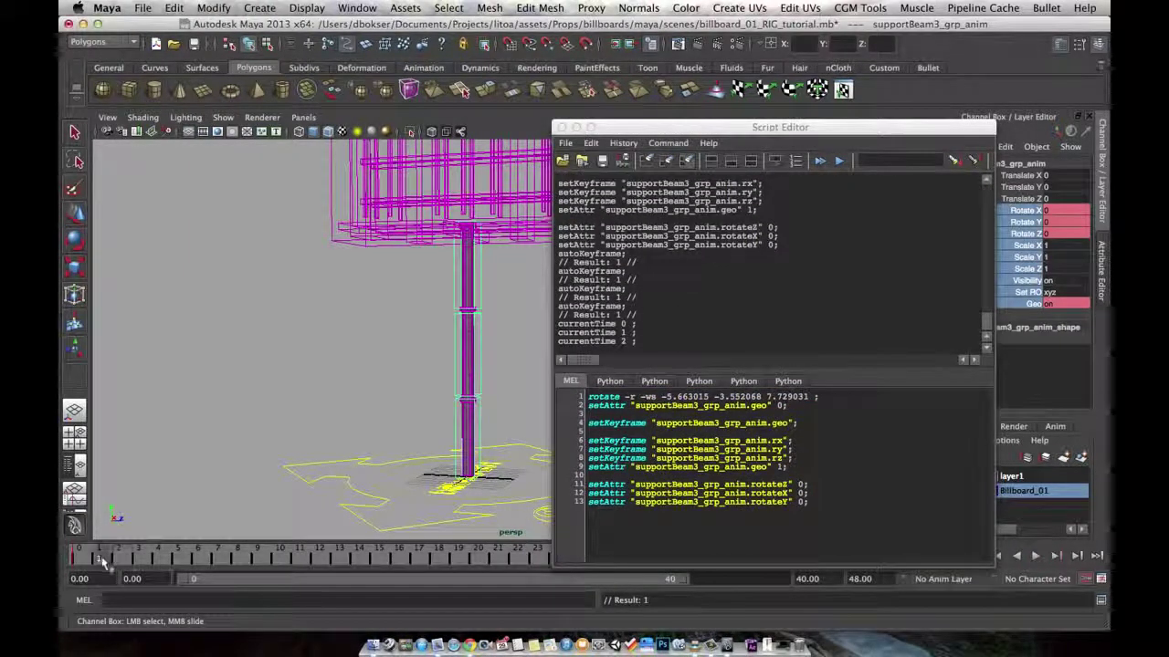
click(99, 557)
triple_click(597, 315)
drag(644, 316, 558, 315)
click(658, 335)
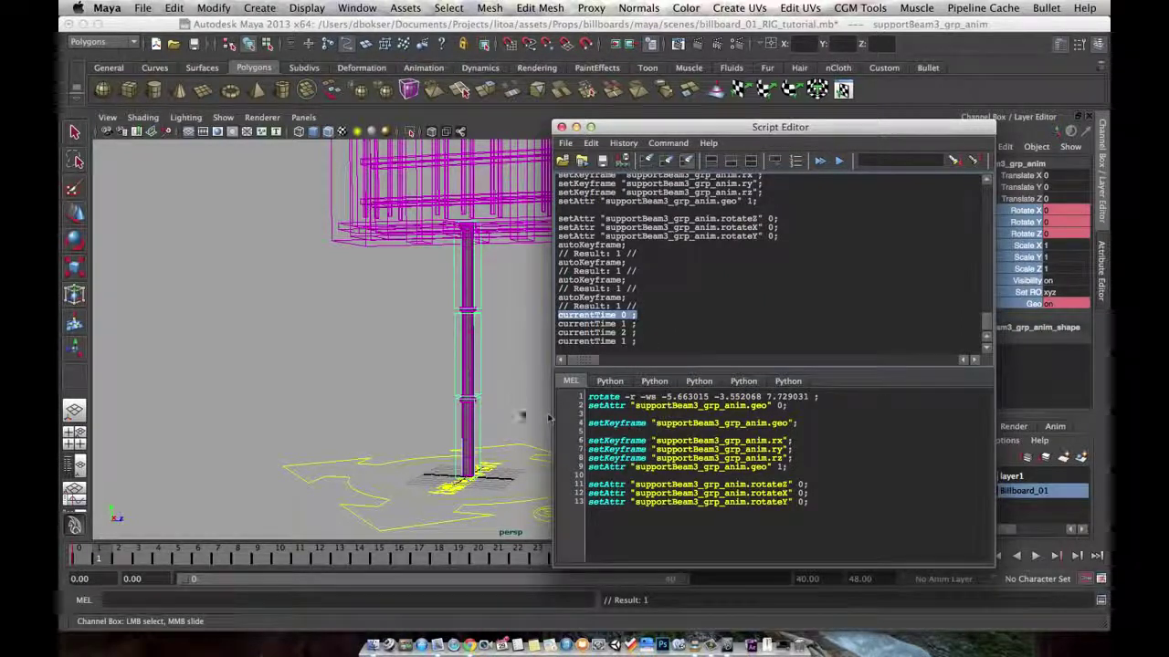
Undo the deselection, the frame changes and the script run on the support beam control
click(525, 396)
key(z)
key(z)
key(z)
key(z)
key(z)
key(z)
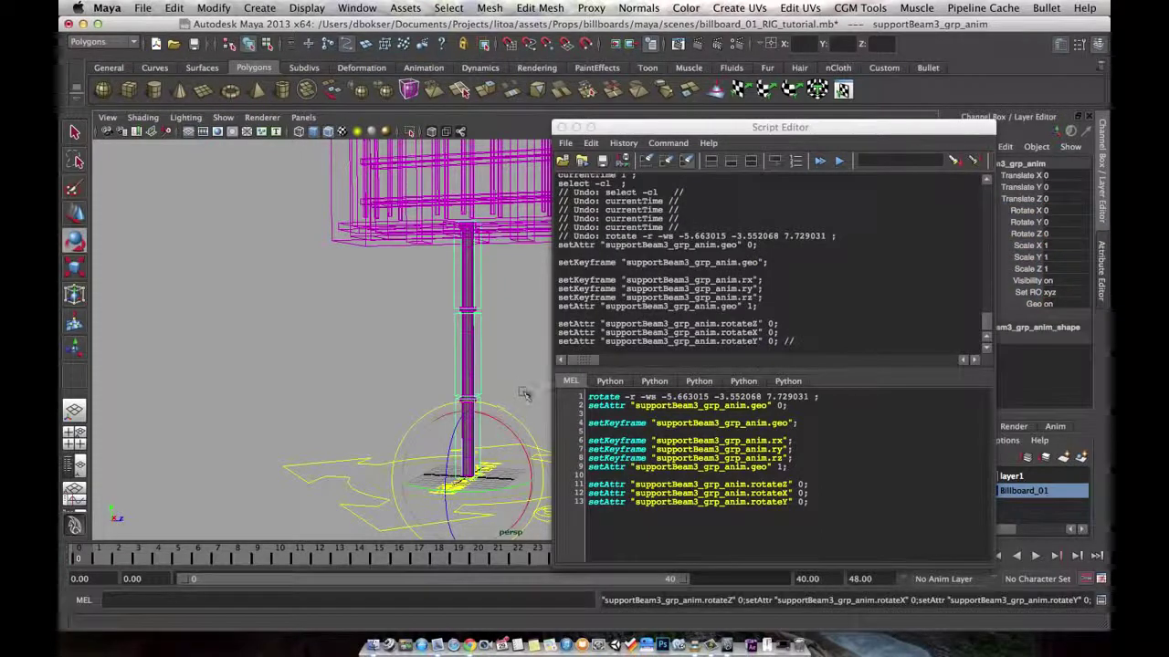
Copy the logged currentTime command into the MEL script, setting time 0, 1 and 2 ahead of the first, second and third key commands
click(655, 191)
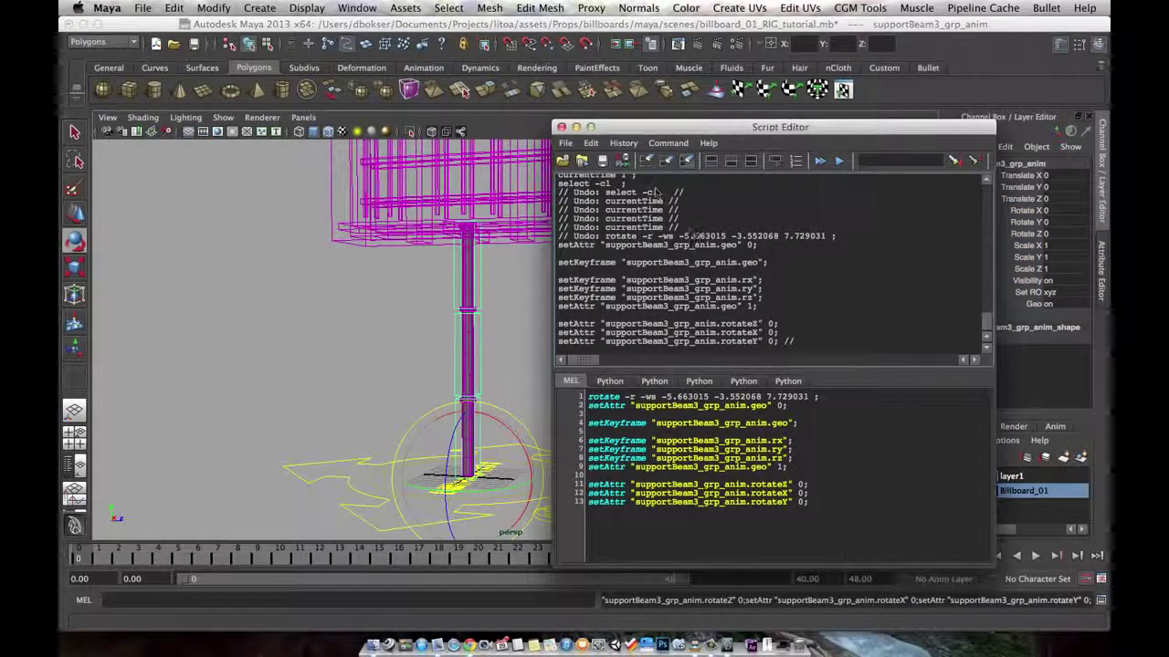
double_click(630, 193)
double_click(634, 201)
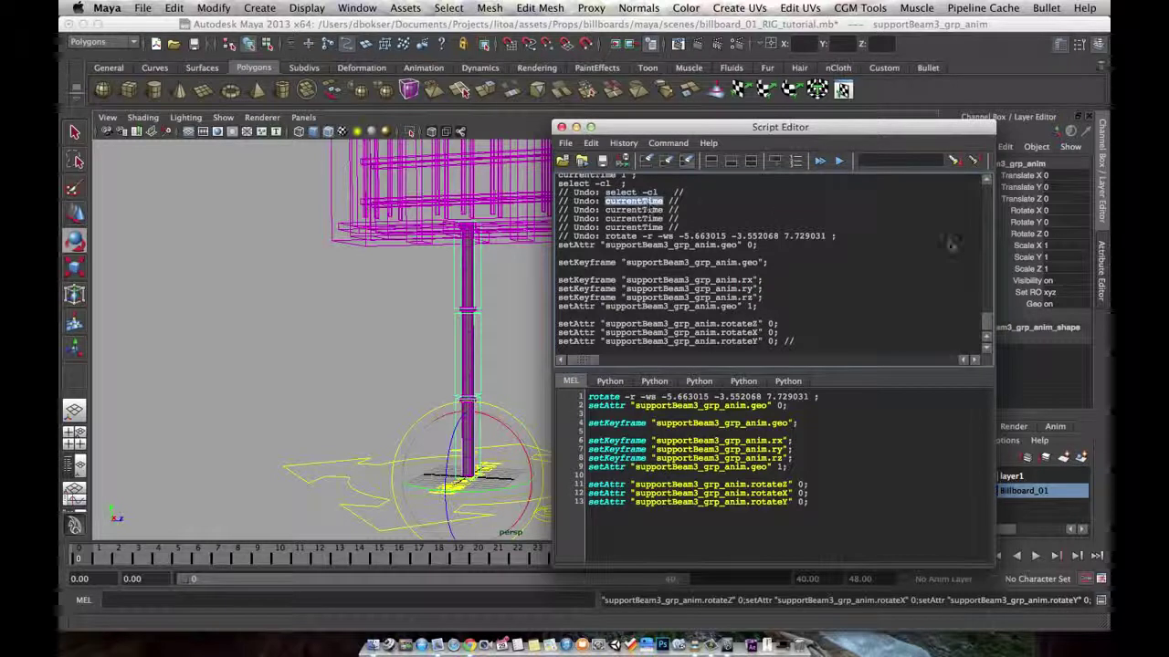
scroll(633, 201, up, 5)
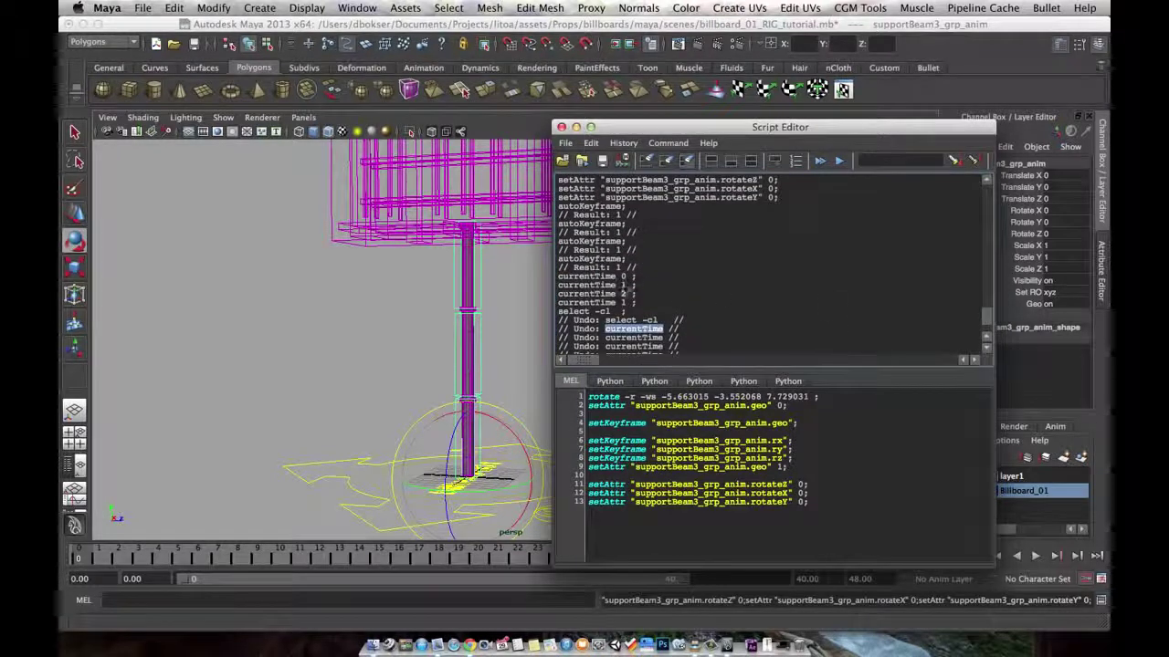
triple_click(607, 279)
key(super+c)
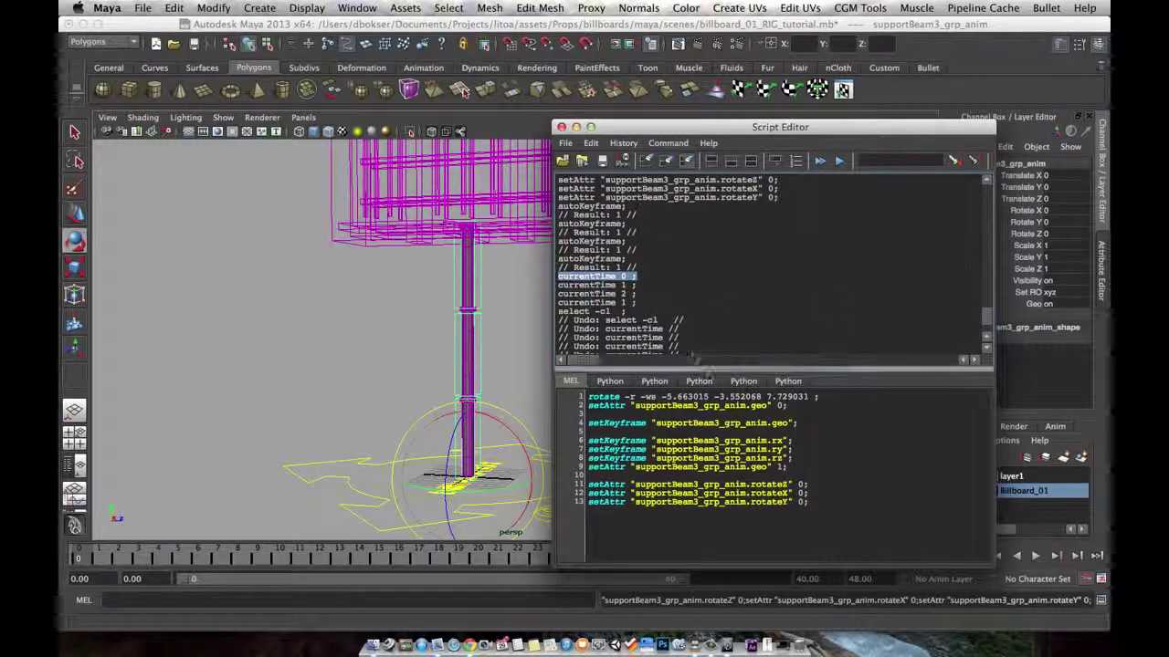
click(630, 415)
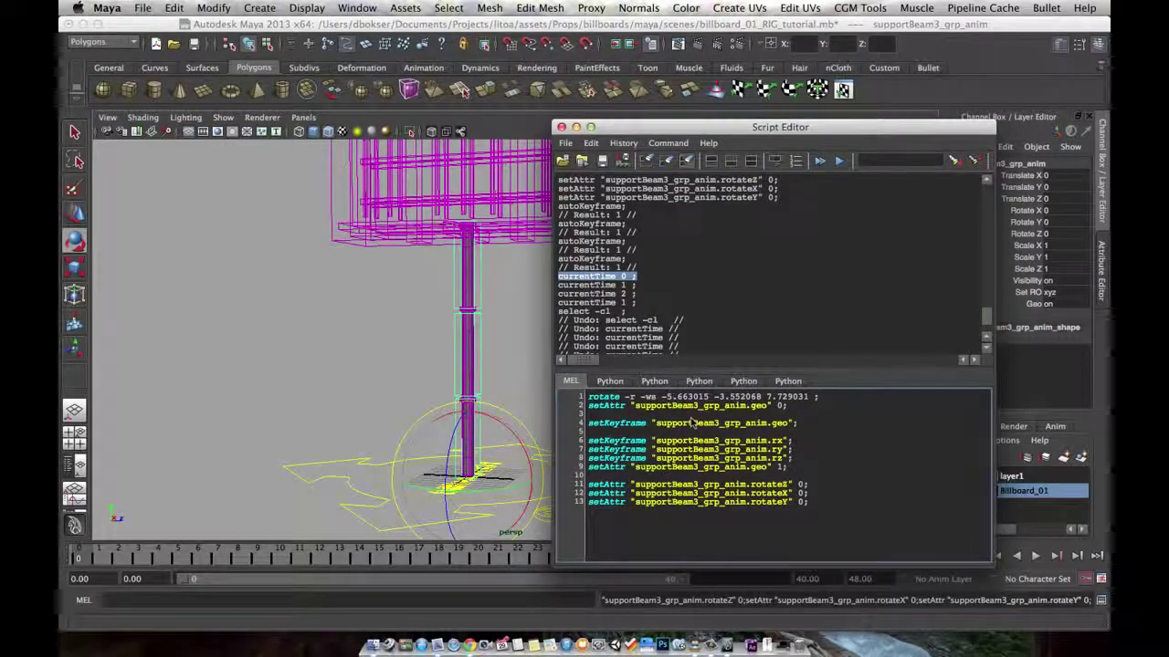
key(Return)
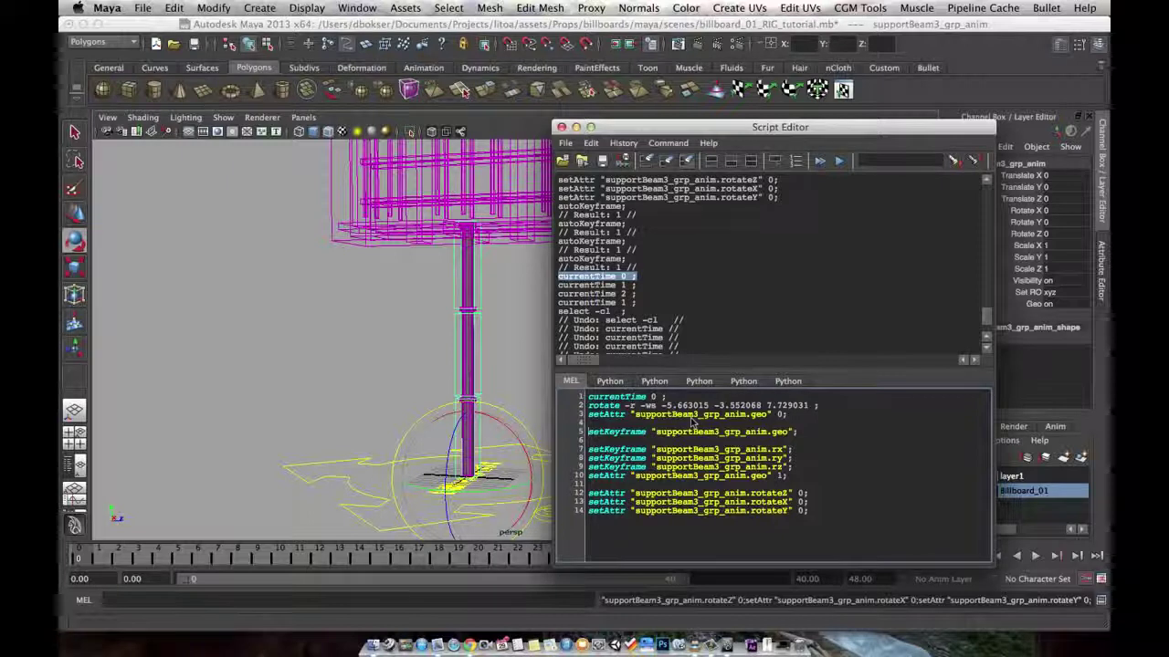
key(super+v)
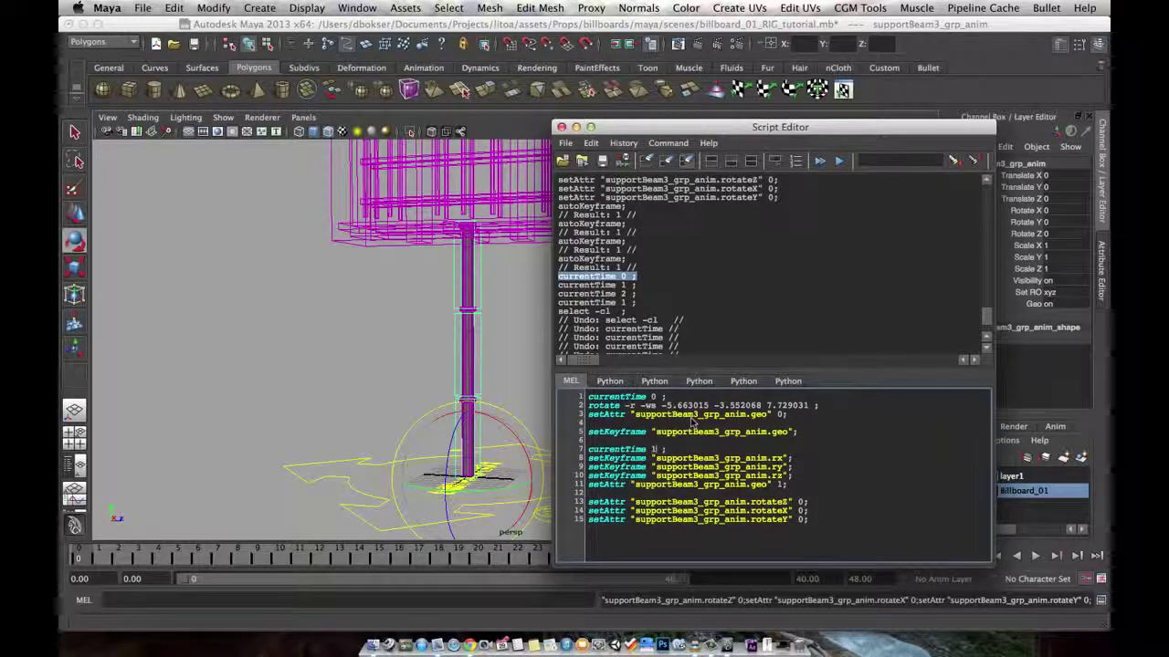
key(super+v)
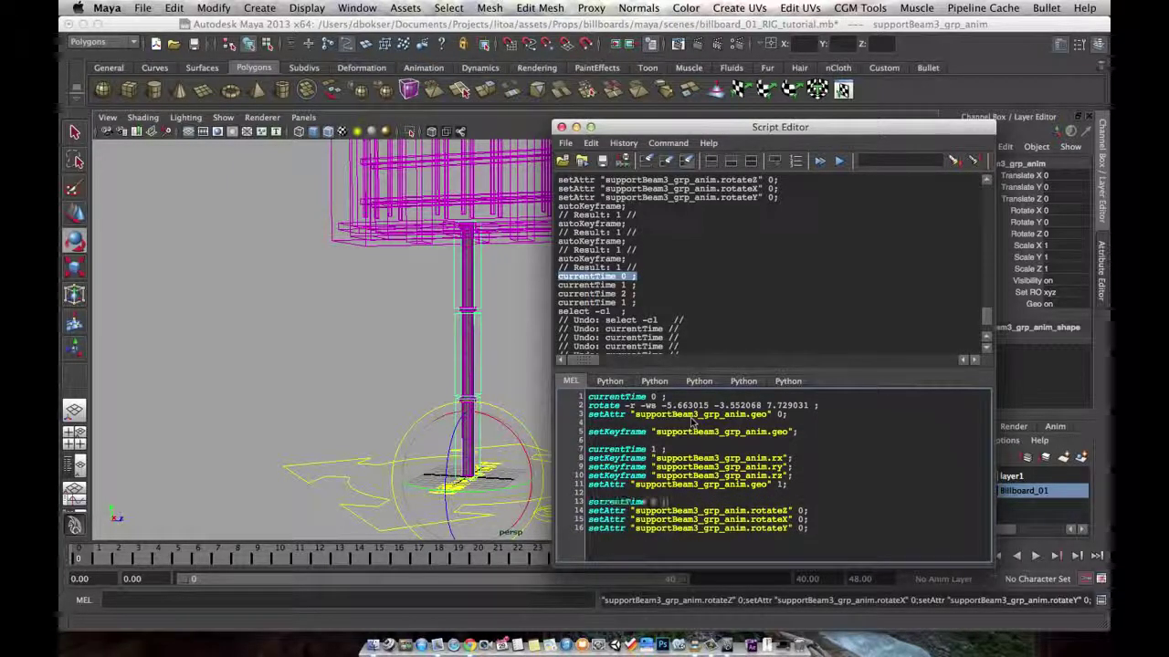
key(shift+Left)
text(2)
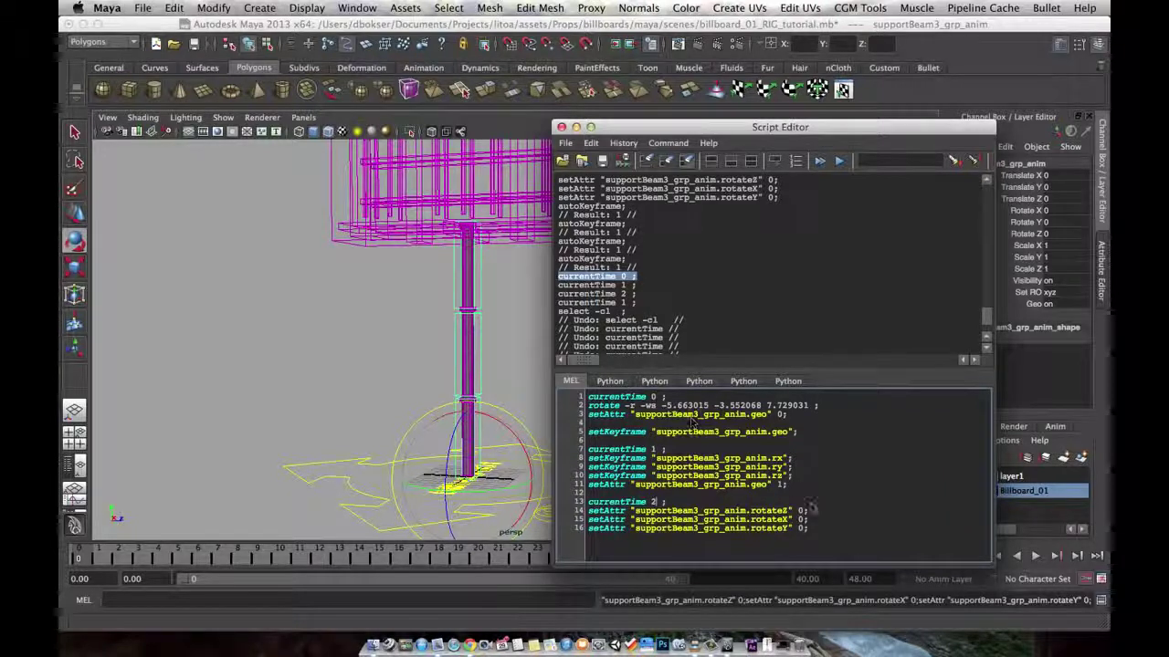
Run the full MEL script with the currentTime lines and scrub the timeline back to frame 0 to check the keys
key(super+a)
key(super+Return)
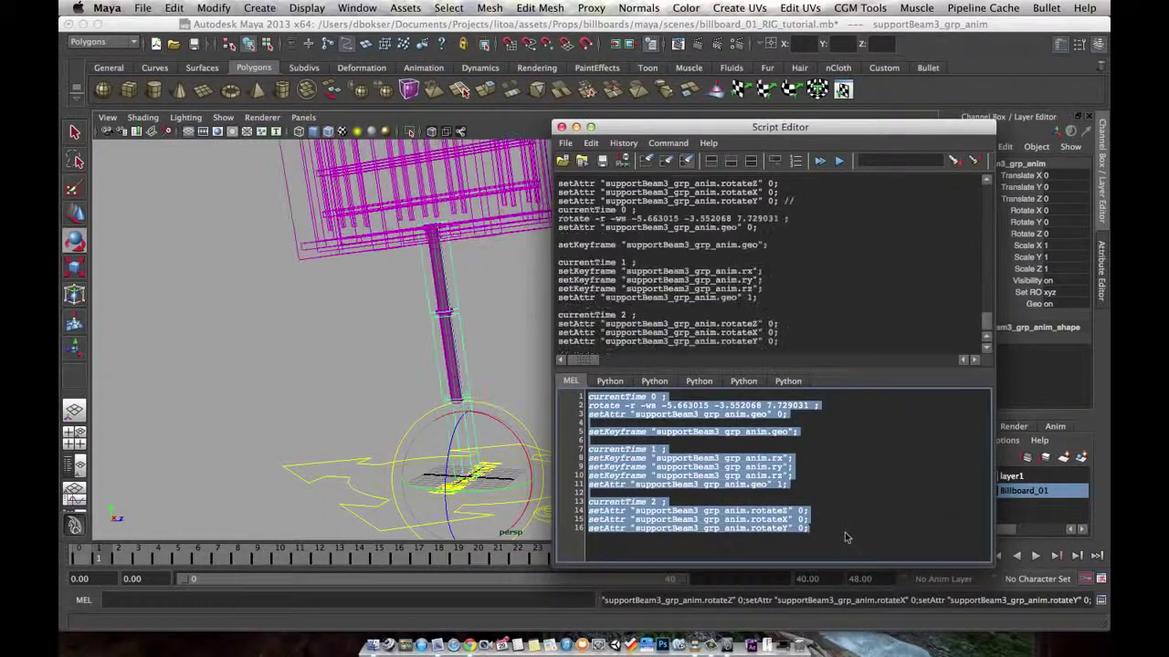
mouse_move(82, 557)
mouse_down()
mouse_move(143, 556)
mouse_move(79, 556)
mouse_up()
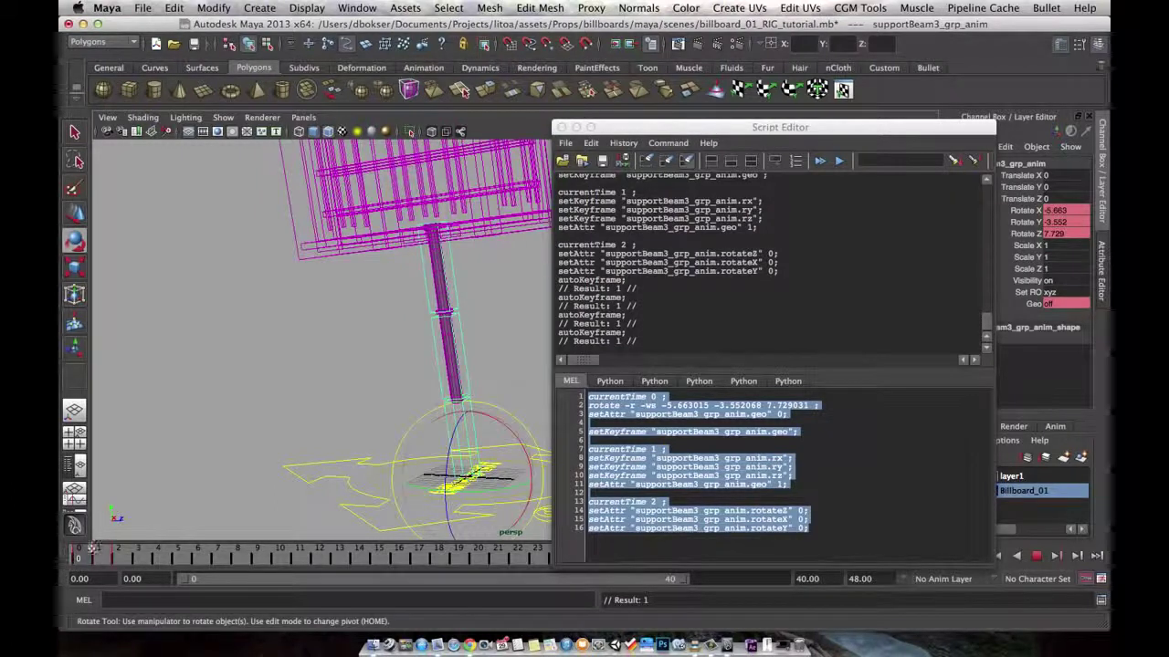
click(808, 519)
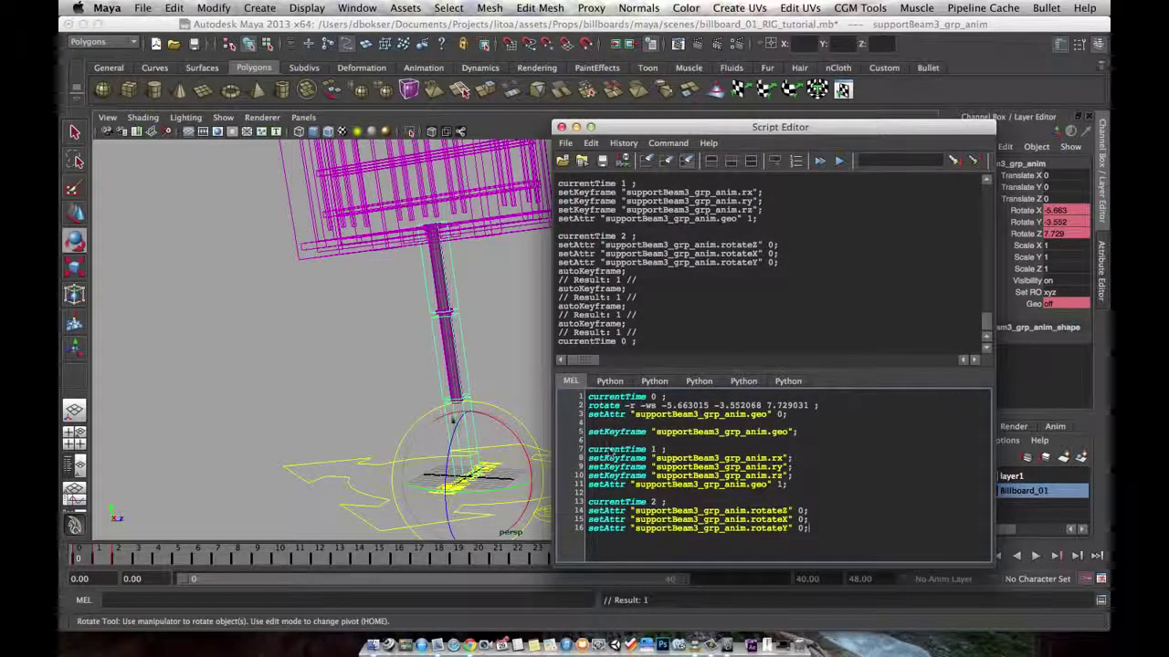
drag(826, 533, 589, 397)
click(832, 521)
drag(809, 529, 593, 388)
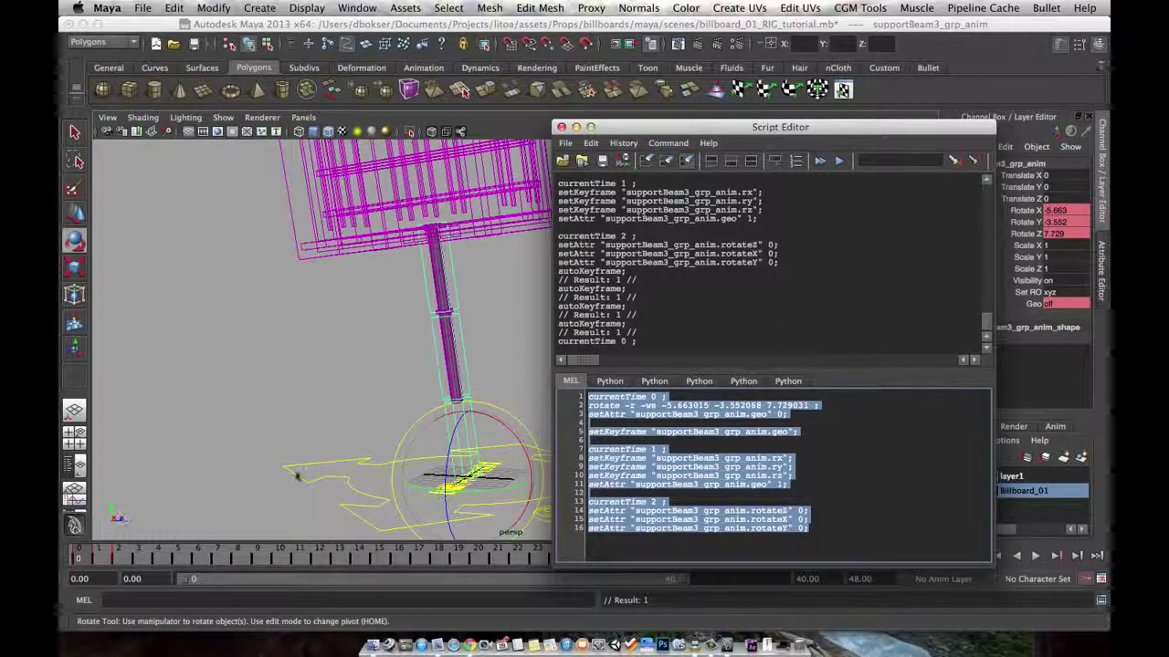
Go to frame 3 and delete the support beam control's keys on the channels from Rotate X through Geo
click(137, 557)
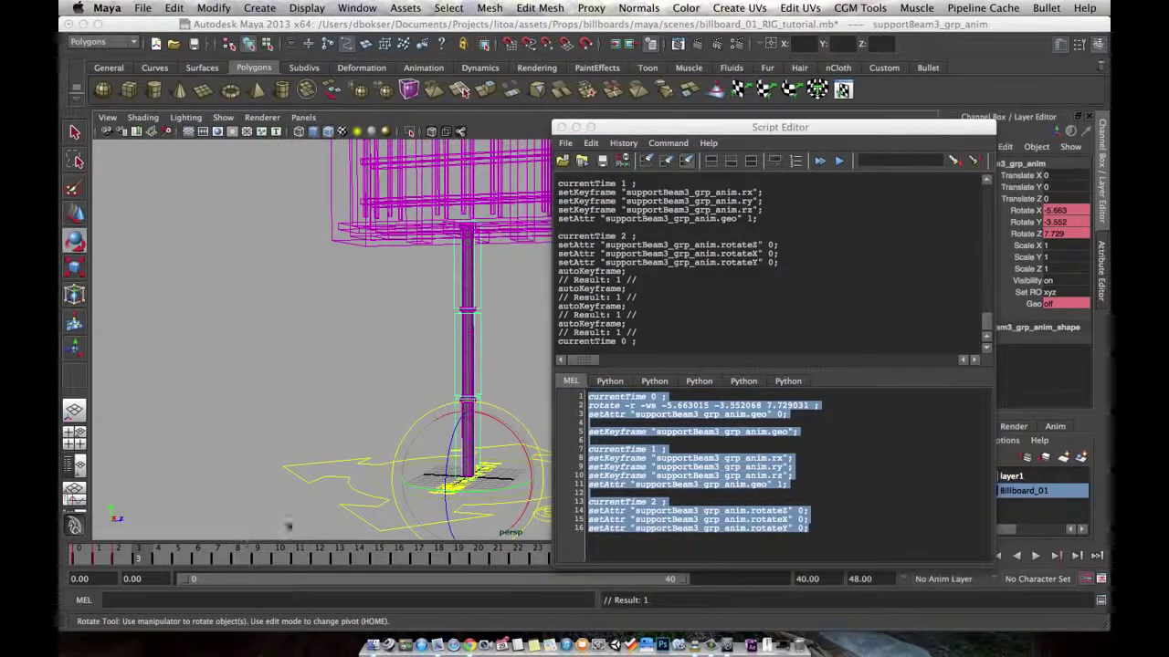
drag(1025, 210, 1034, 306)
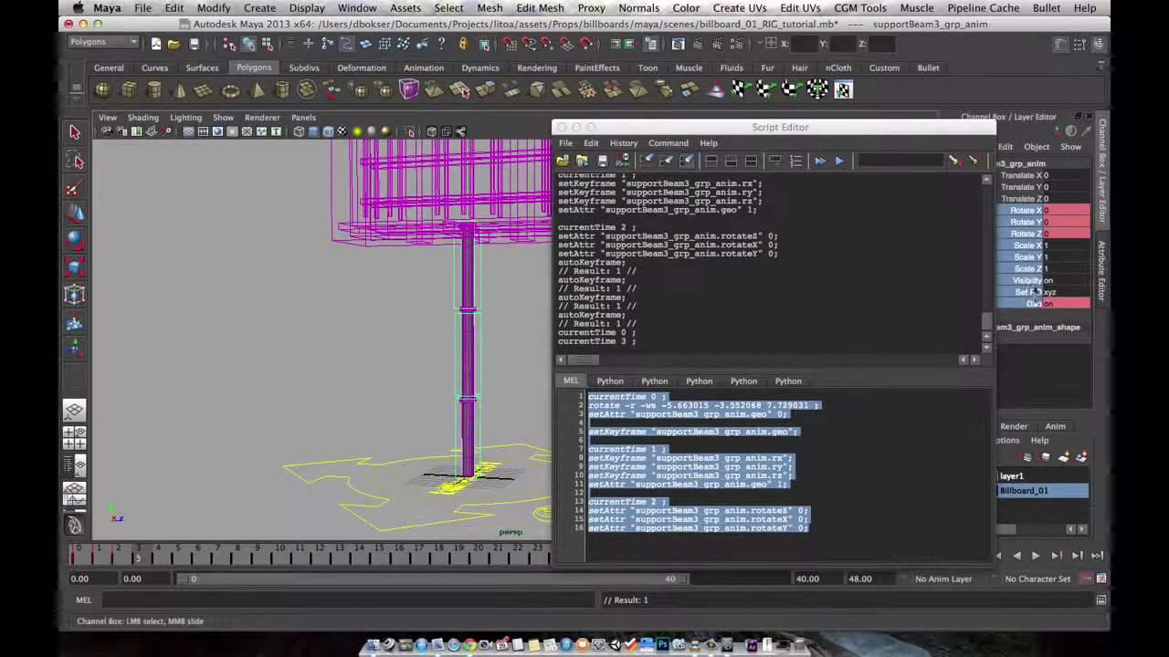
right_click(1034, 306)
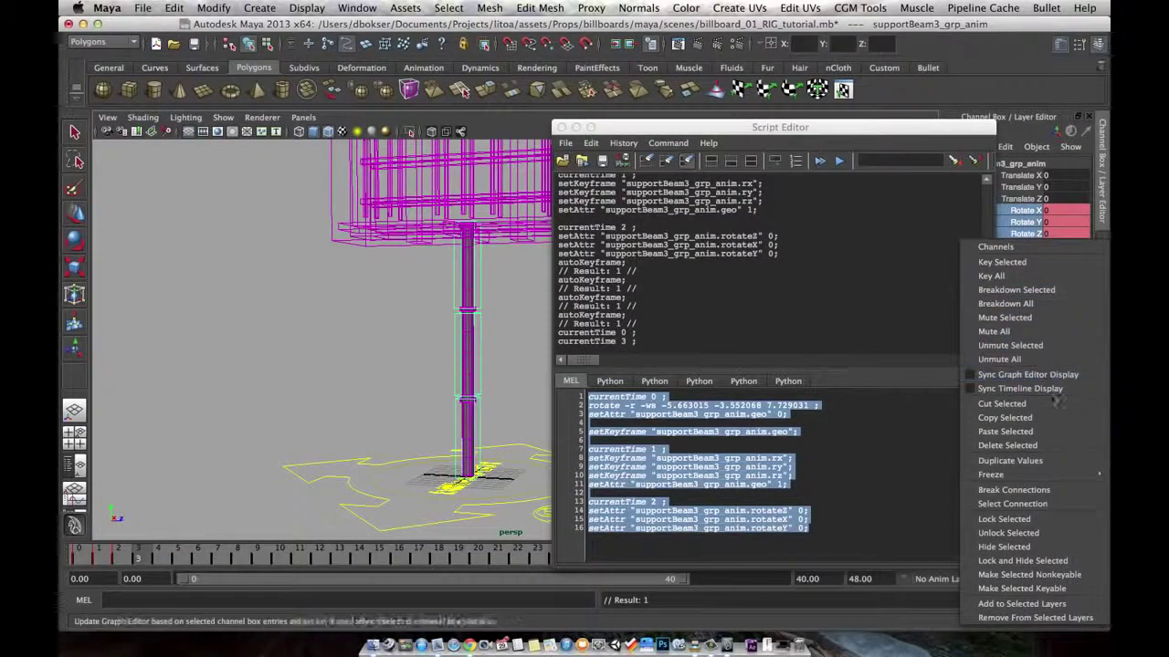
click(1007, 444)
In the last Python script, add the line currentTime 0; directly below the first comment, ahead of the rotate command
click(806, 504)
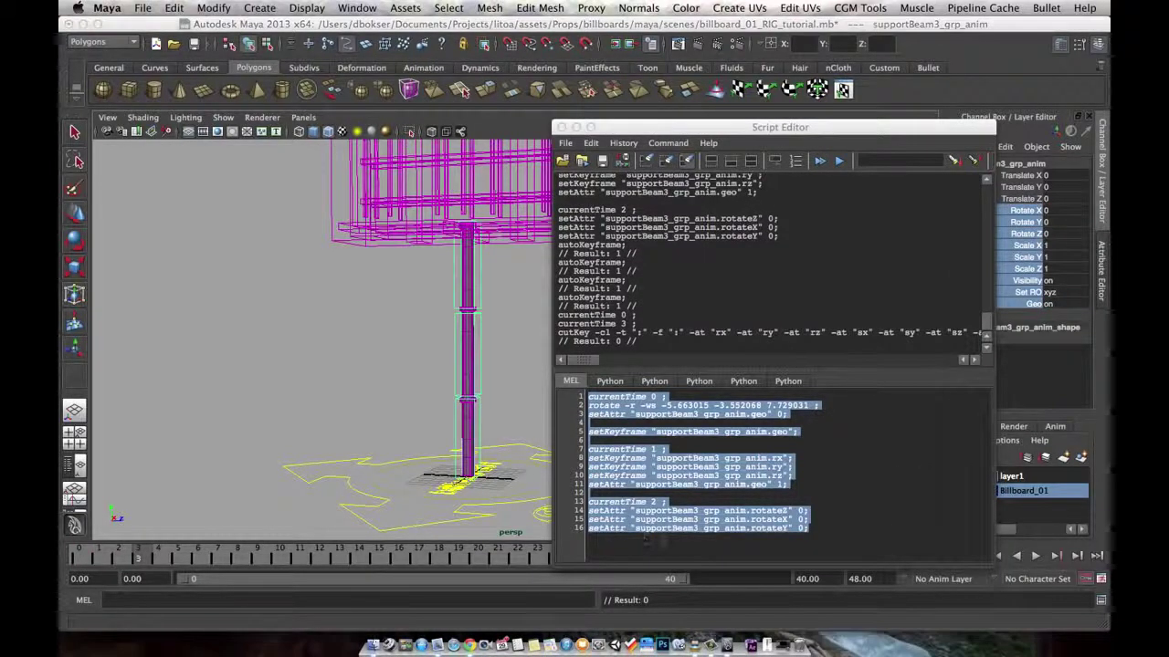
key(super+a)
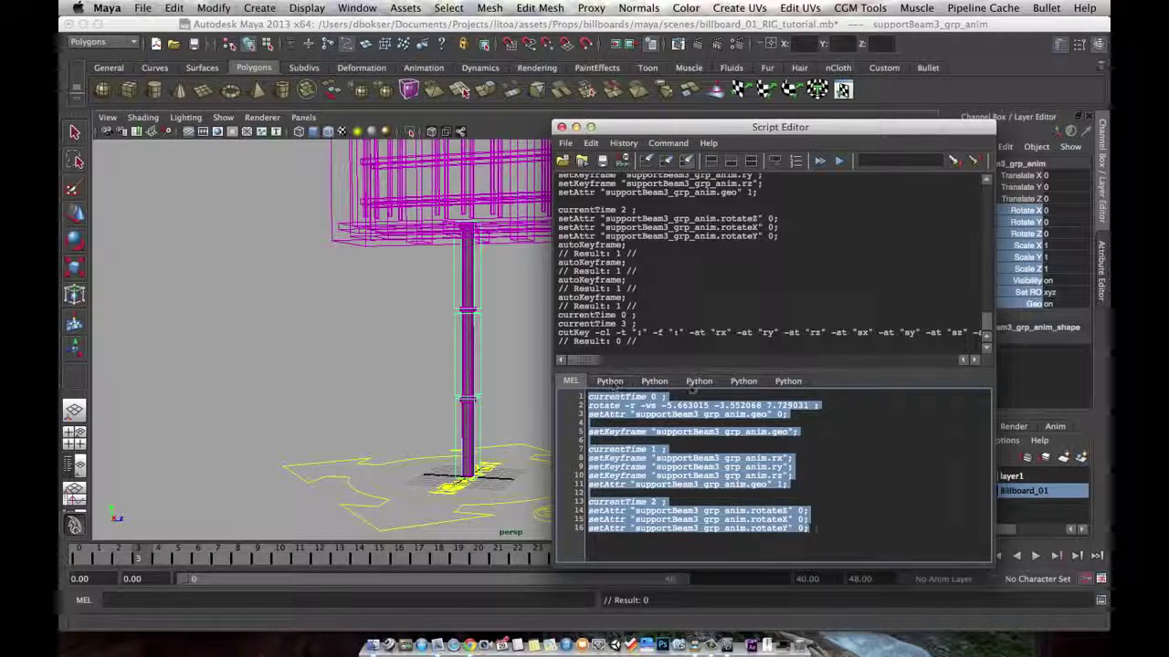
click(788, 381)
click(839, 527)
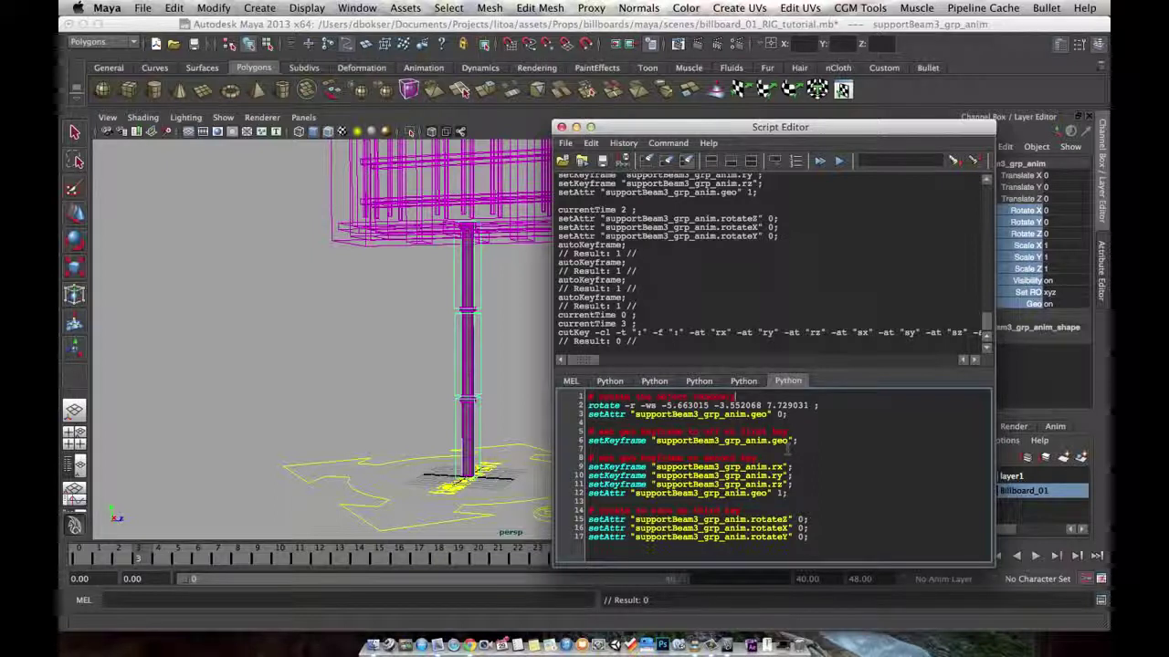
key(Return)
text(curre)
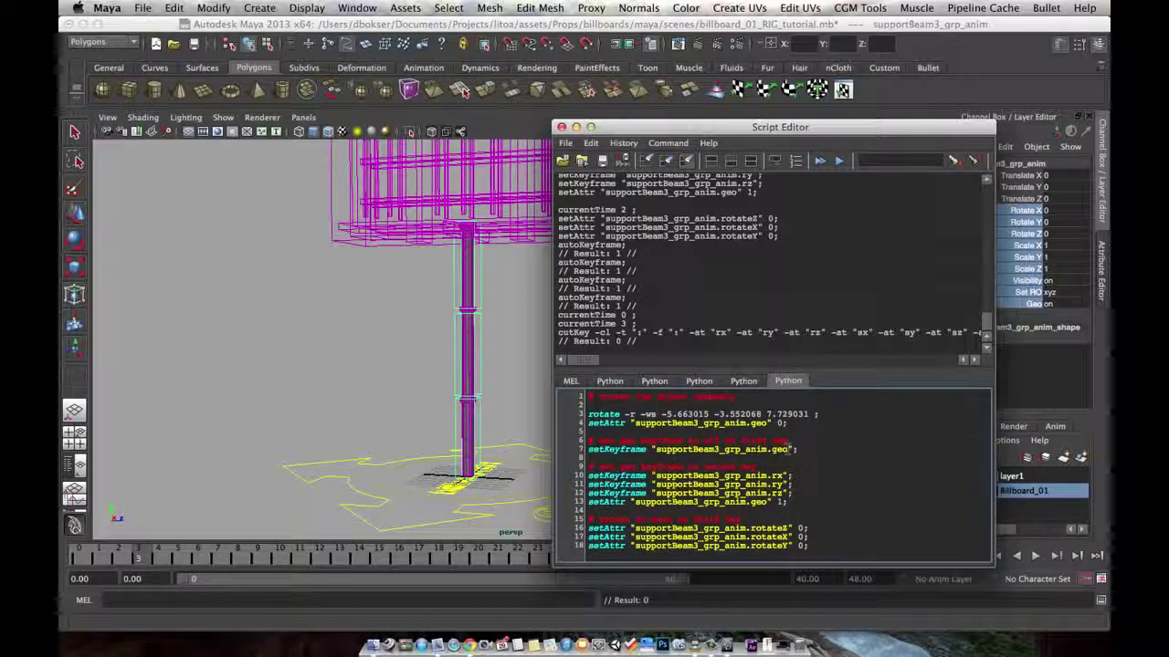
text(ntTime 0;)
Copy the currentTime line below the second-key and third-key comments, setting the times to 1 and 2
key(shift+Home)
key(ctrl+c)
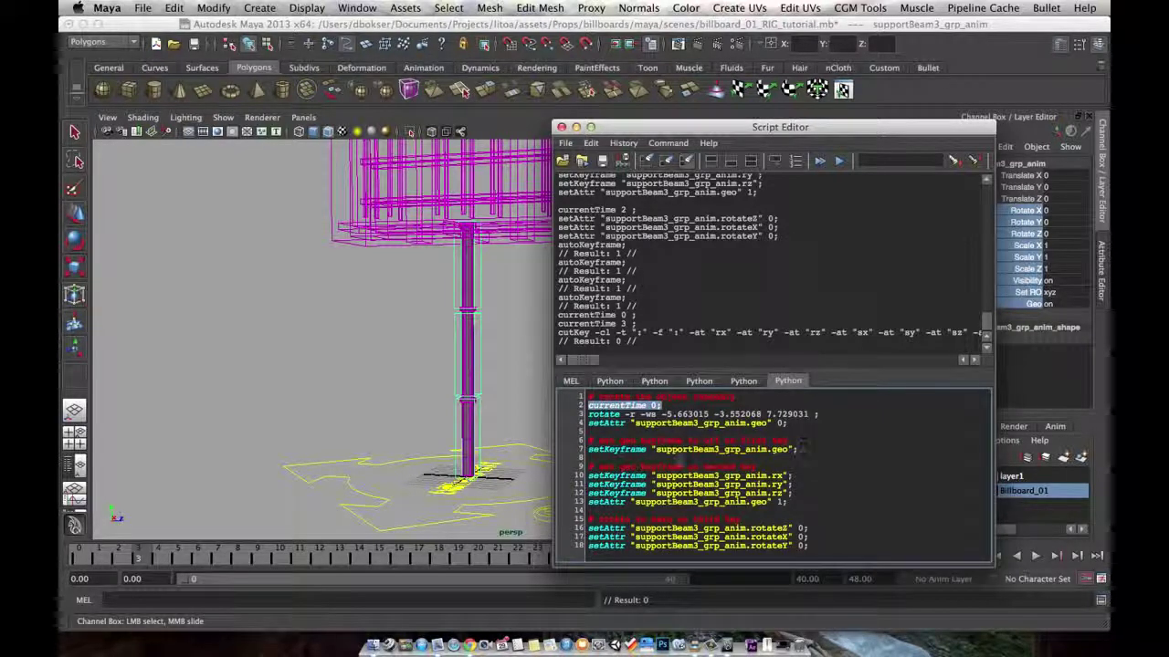
click(646, 460)
key(Return)
key(ctrl+v)
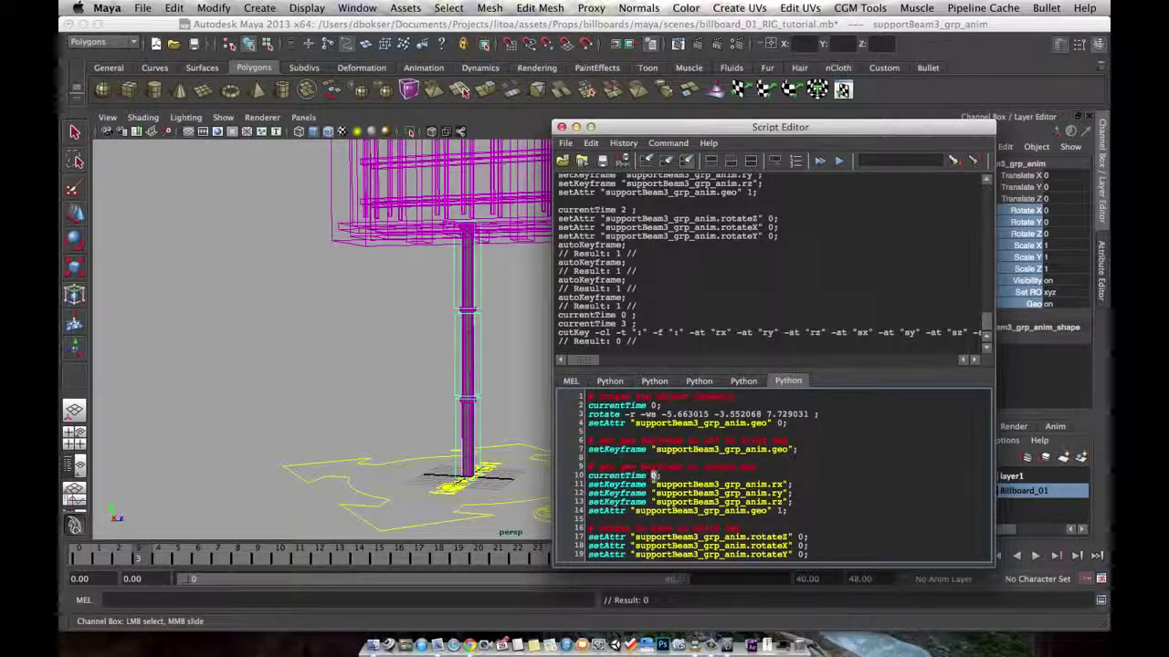
click(773, 527)
key(Return)
key(ctrl+v)
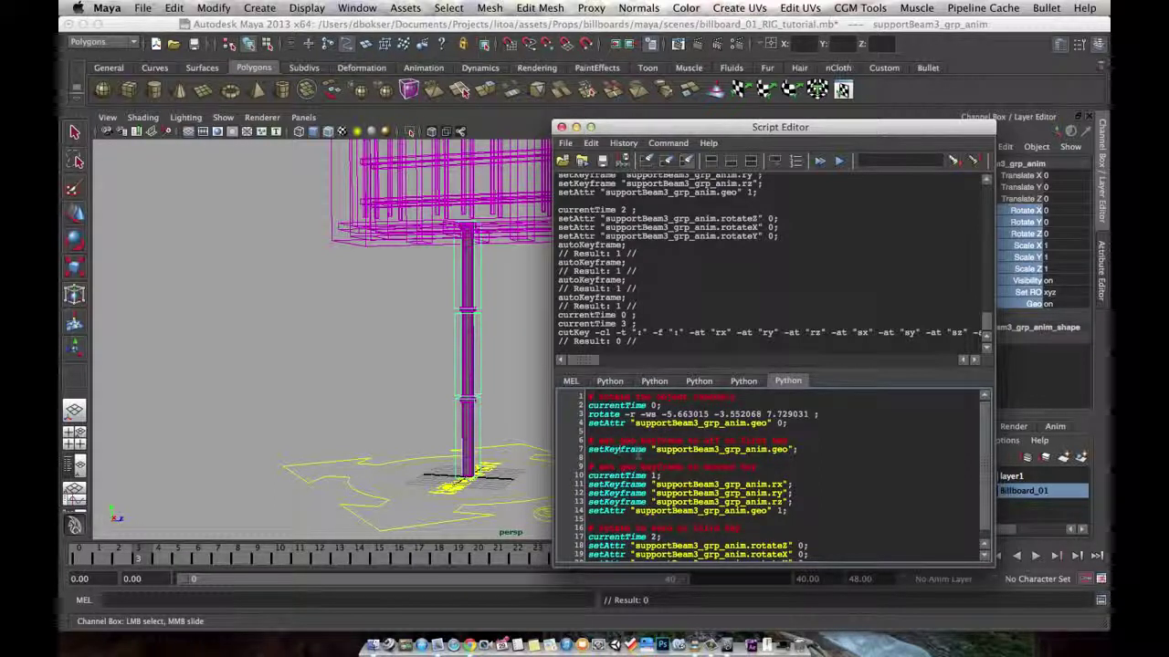
Examine the currentTime 0 line and the first-key setKeyframe command for the geo attribute in the commented script
scroll(640, 453, down, 1)
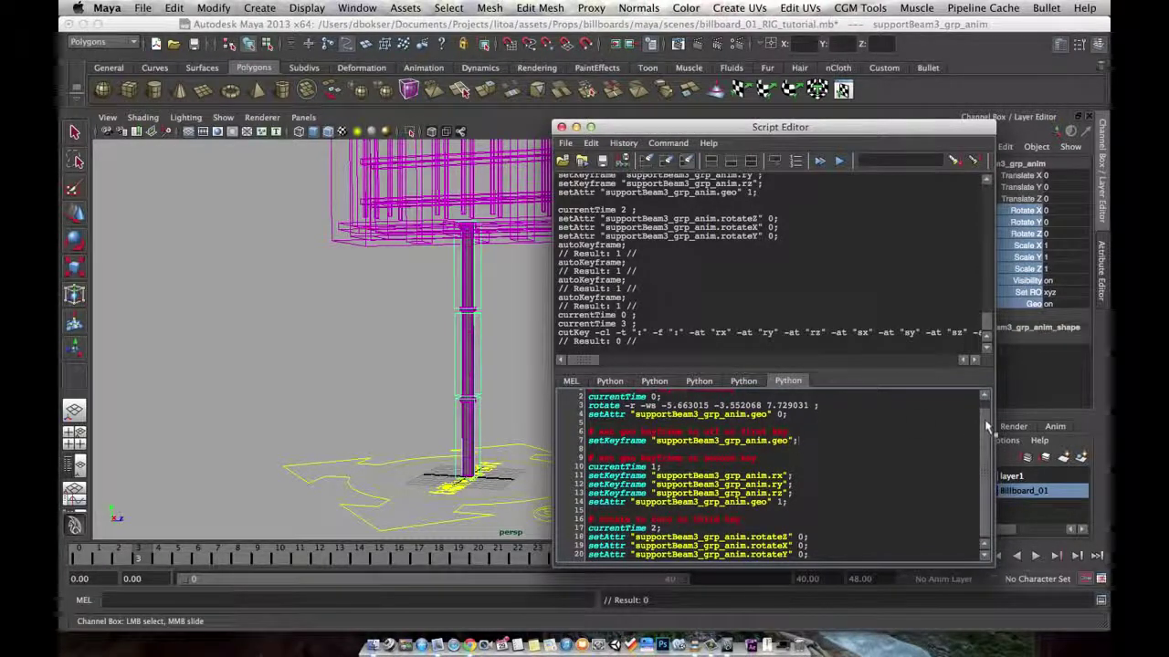
scroll(787, 432, up, 1)
drag(614, 405, 661, 406)
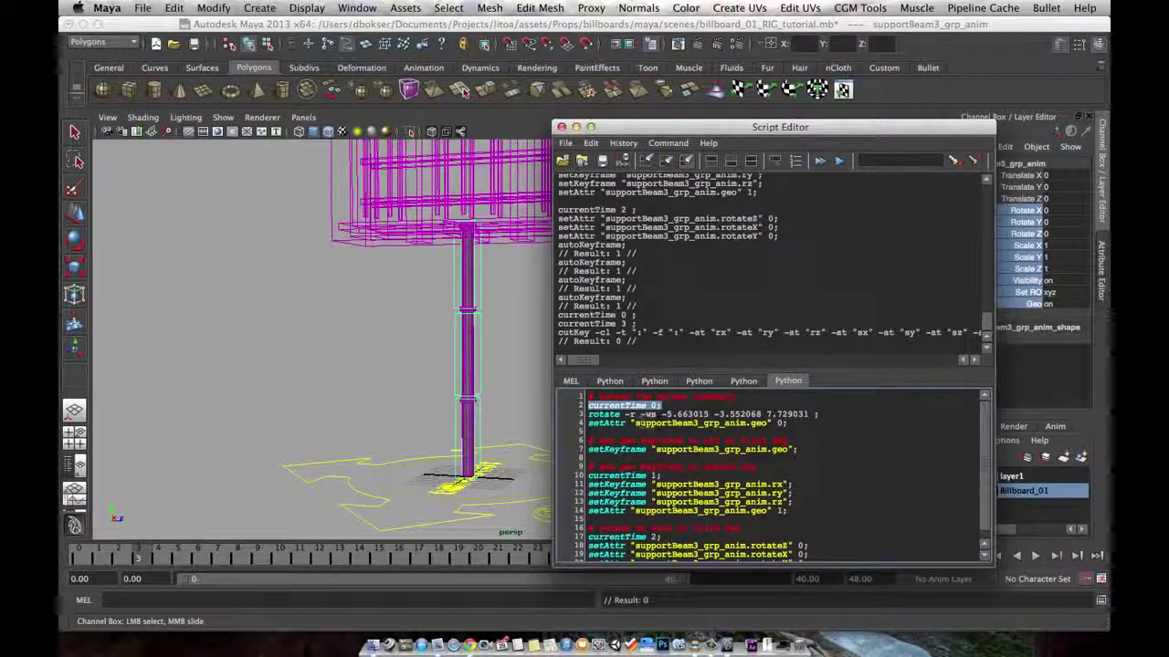
double_click(626, 449)
click(696, 453)
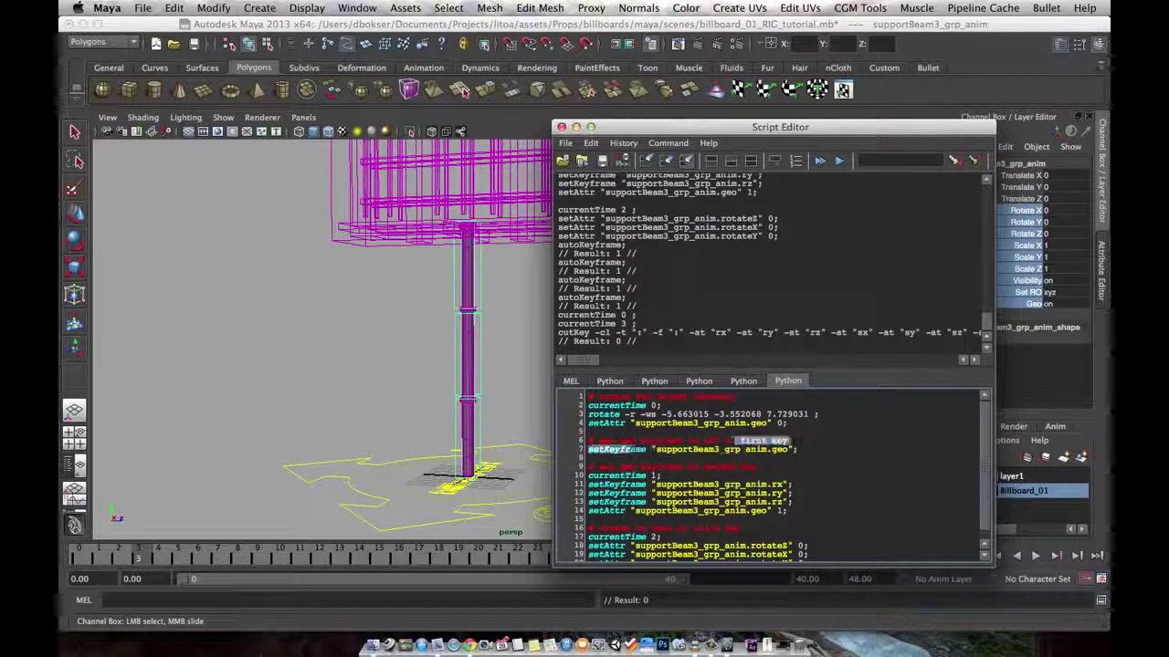
double_click(767, 449)
double_click(617, 450)
click(672, 449)
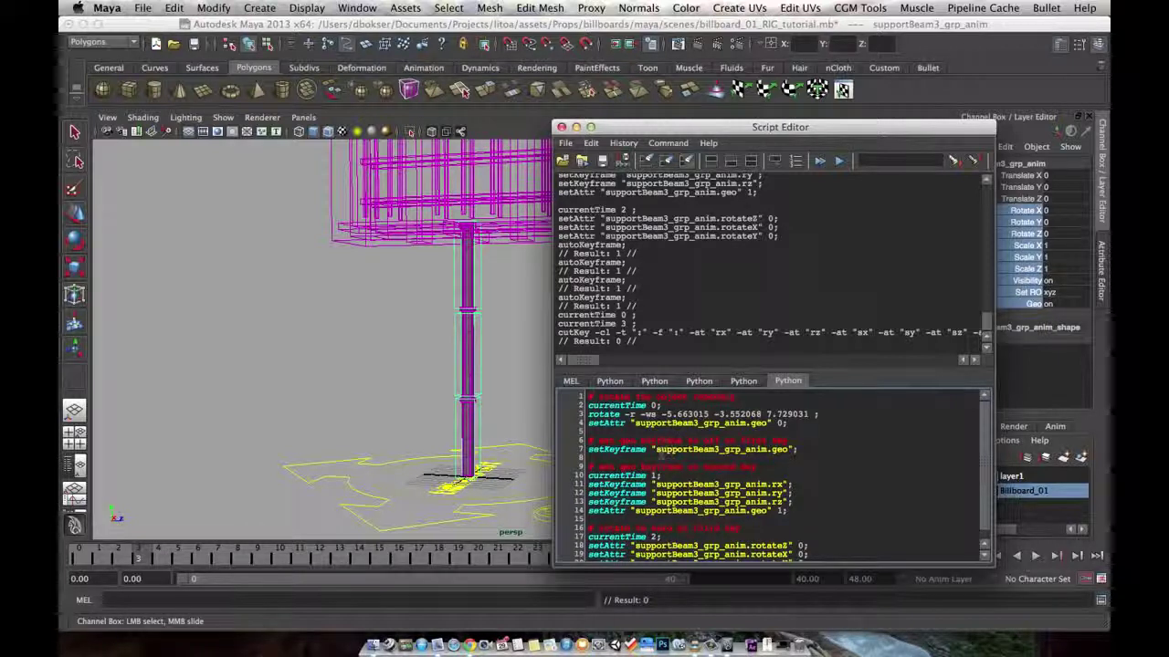
scroll(982, 429, down, 1)
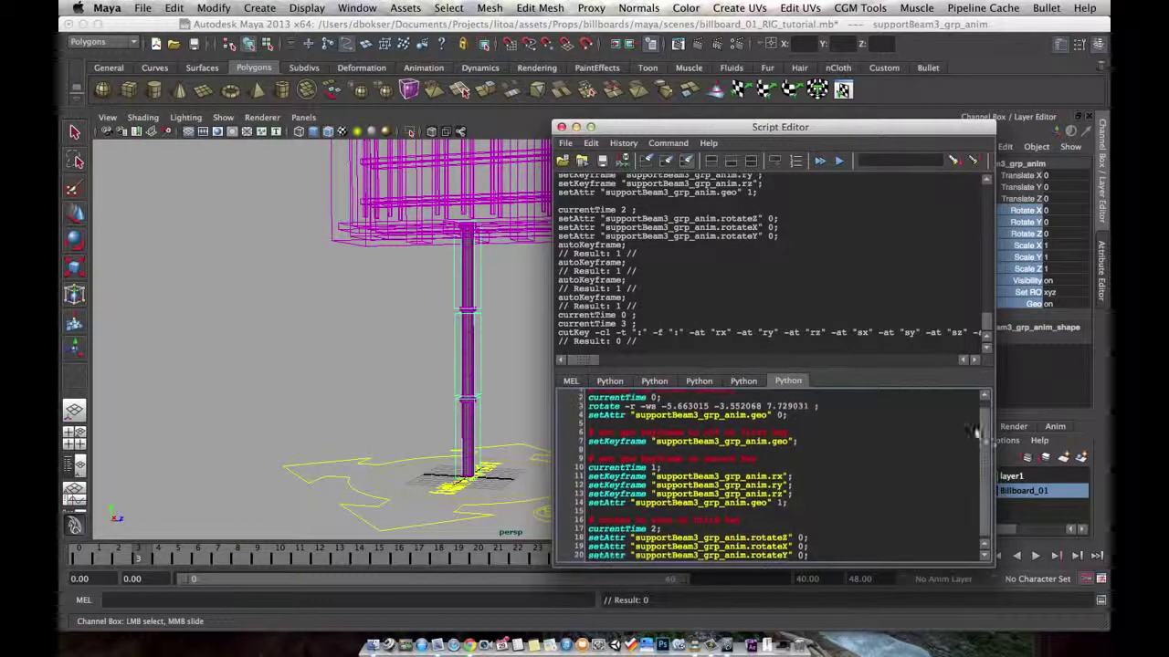
click(634, 449)
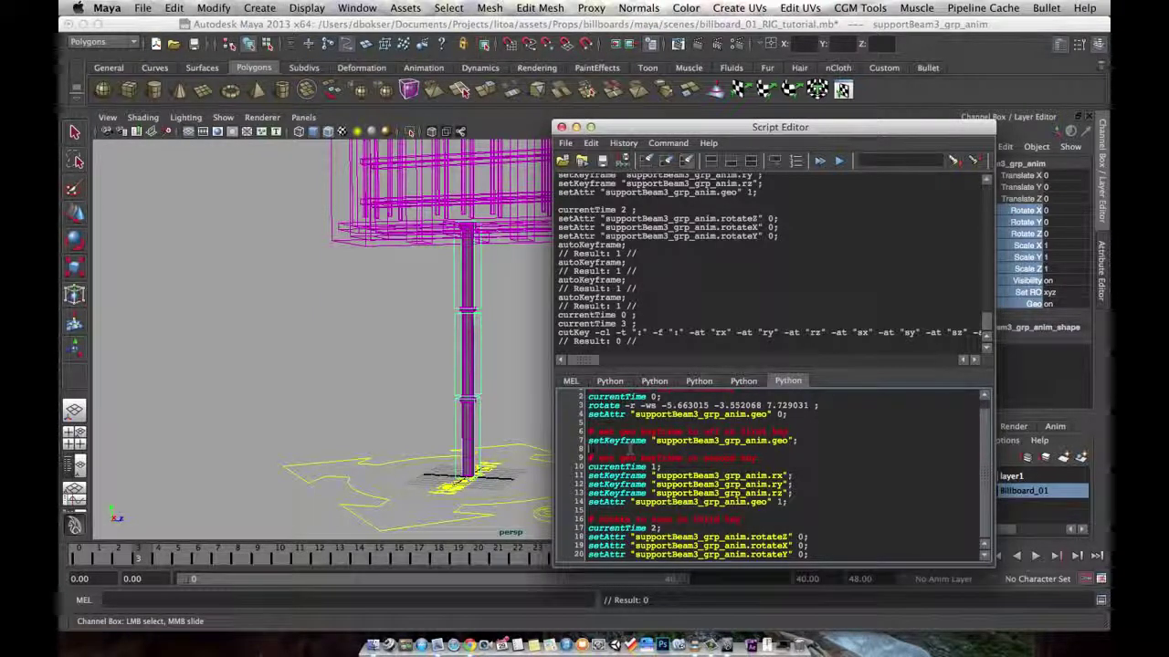
Clear the selection, open the Maya 2013 help in the browser and show the CommandsPython reference under Technical Documentation
click(517, 404)
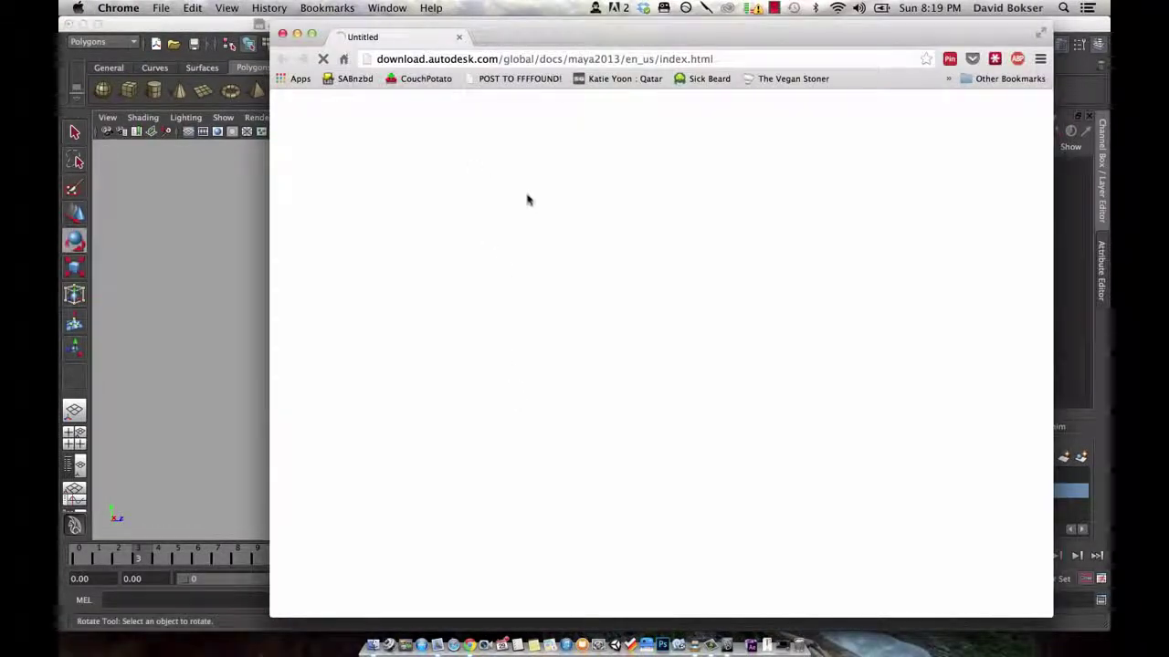
drag(535, 37, 513, 36)
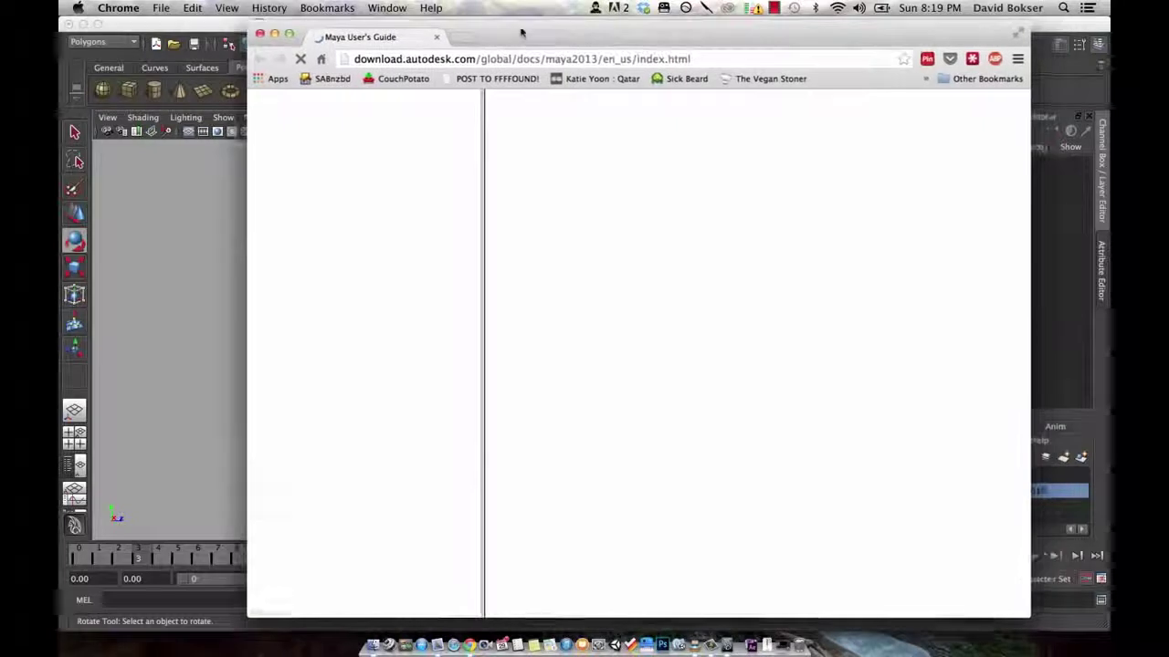
drag(476, 273, 520, 268)
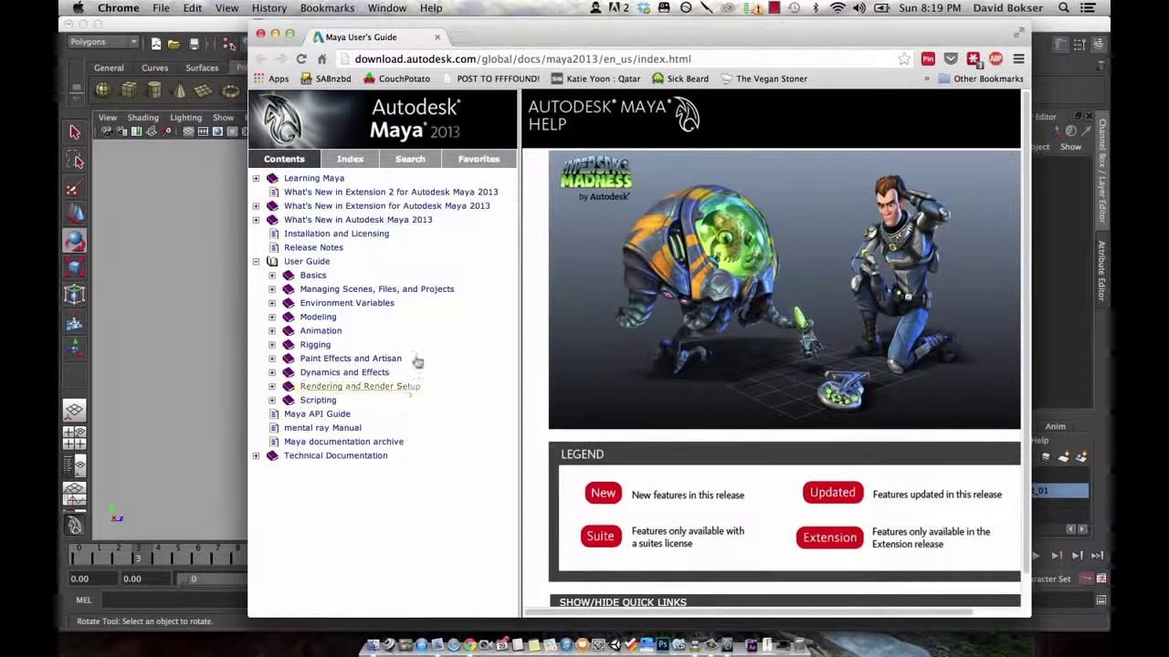
click(316, 457)
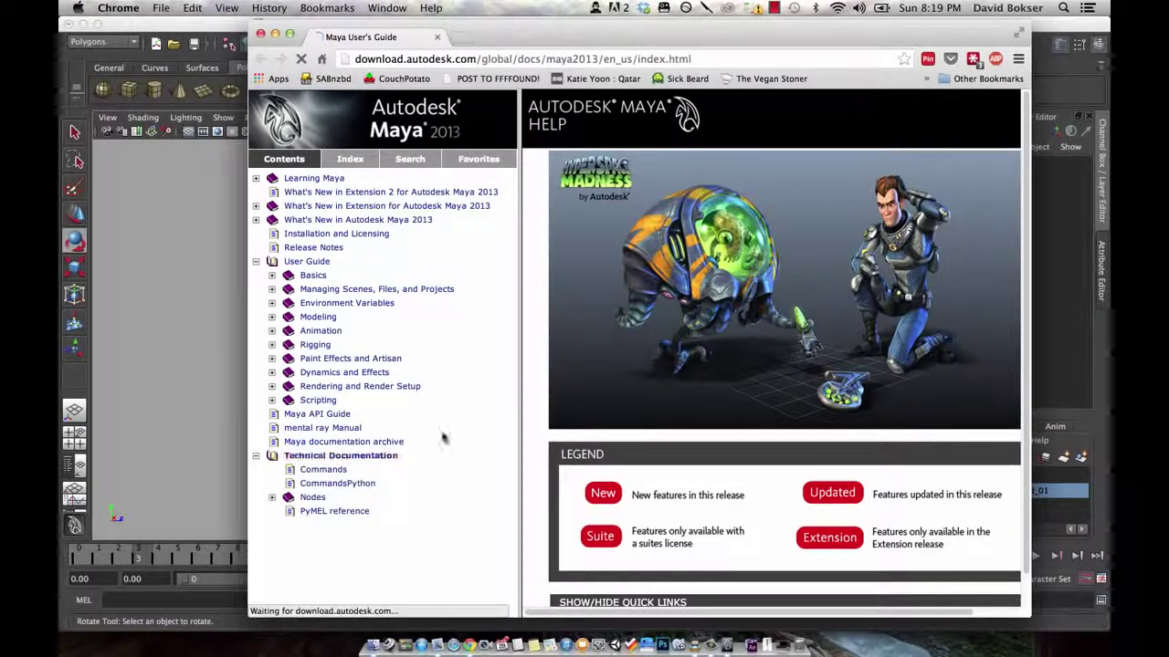
click(337, 485)
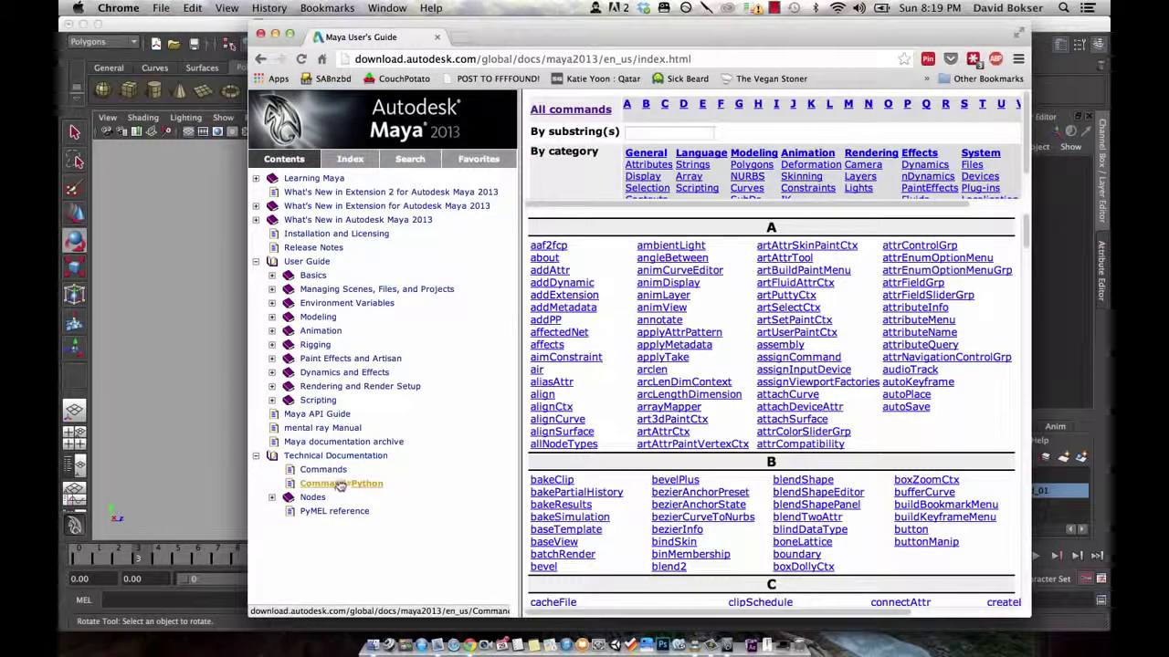
Filter the Python command list by the substring setKey and open the setKeyframe page
click(682, 131)
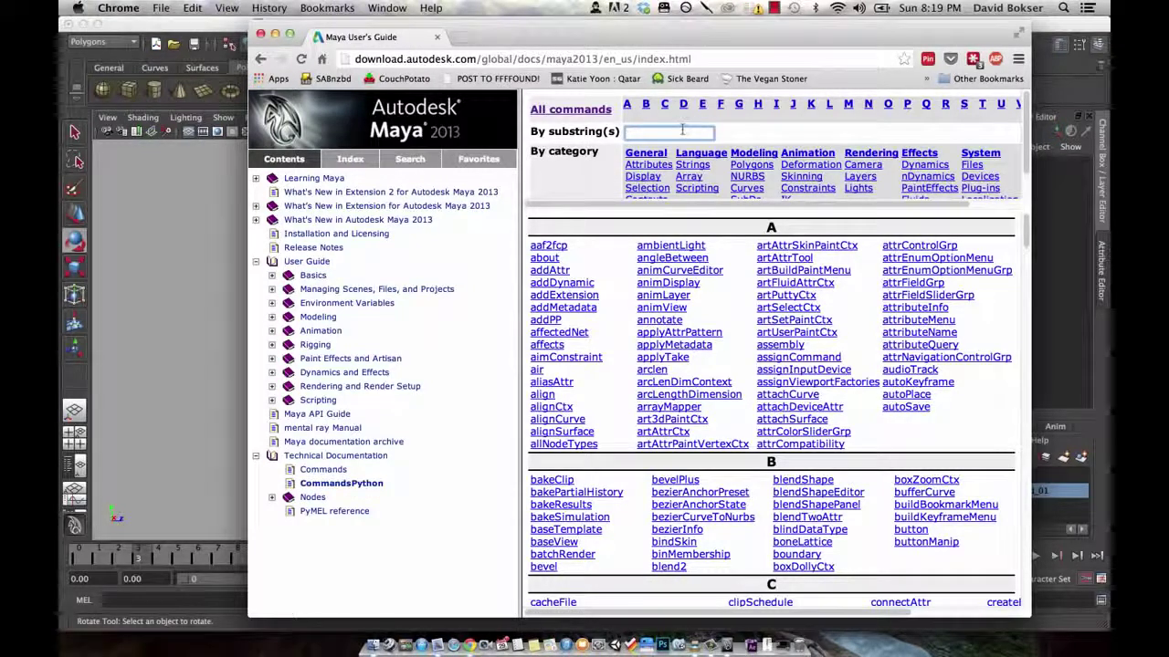
text(set)
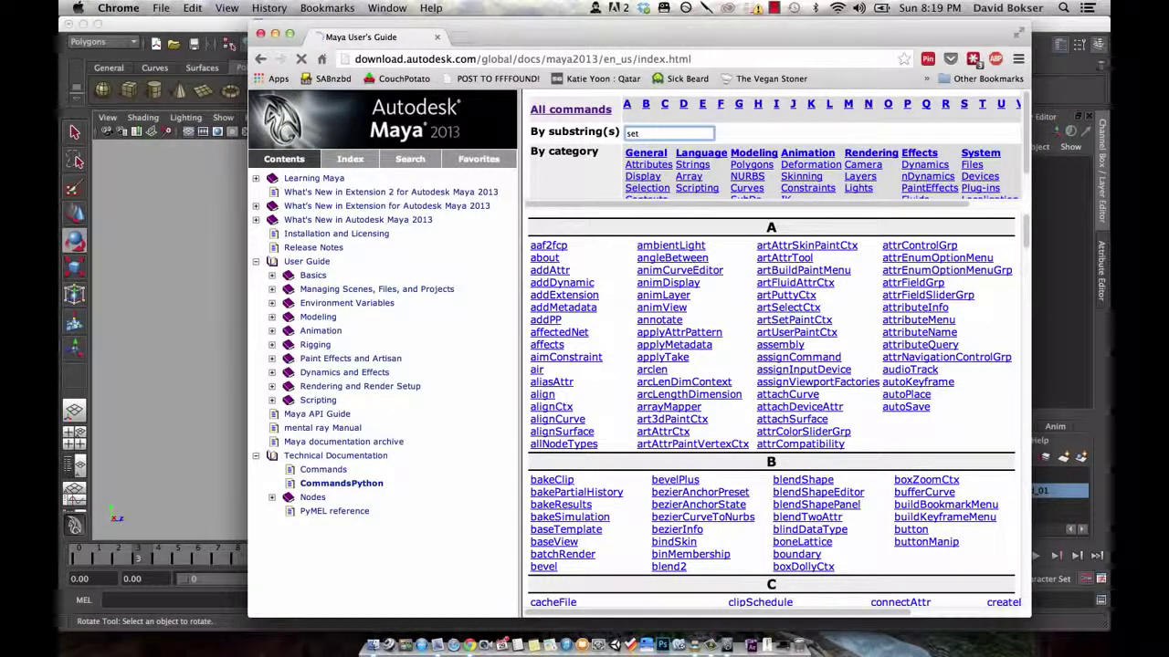
text(key)
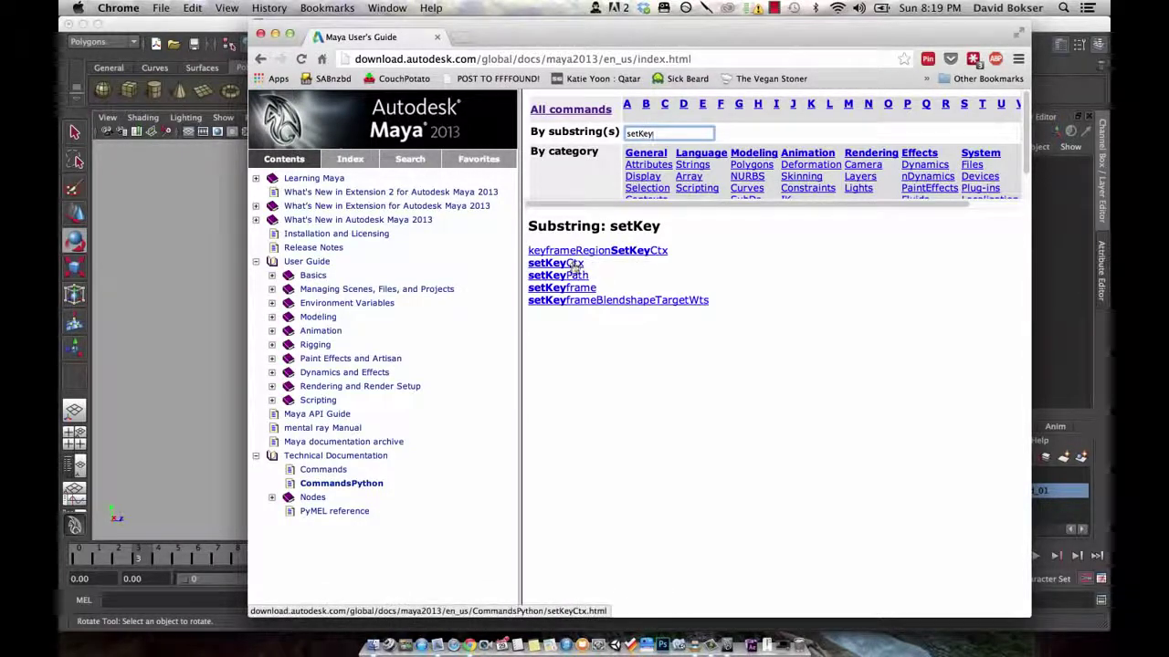
click(569, 289)
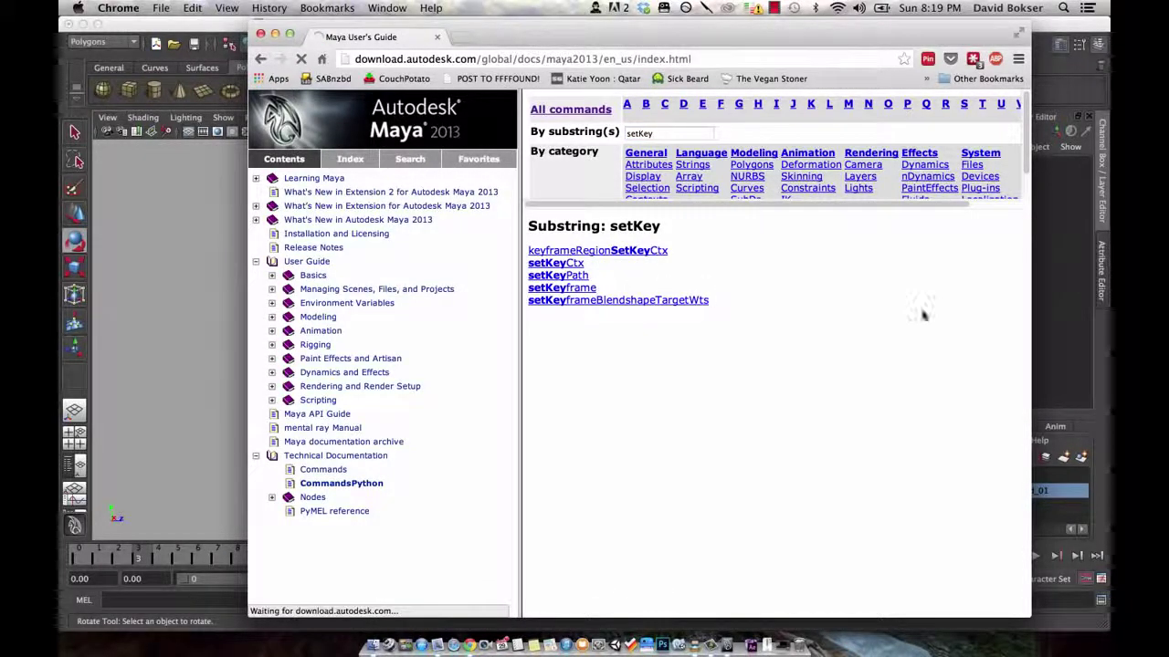
Move and widen the browser window to read the Python examples at the end of the setKeyframe page
drag(1025, 266, 1017, 595)
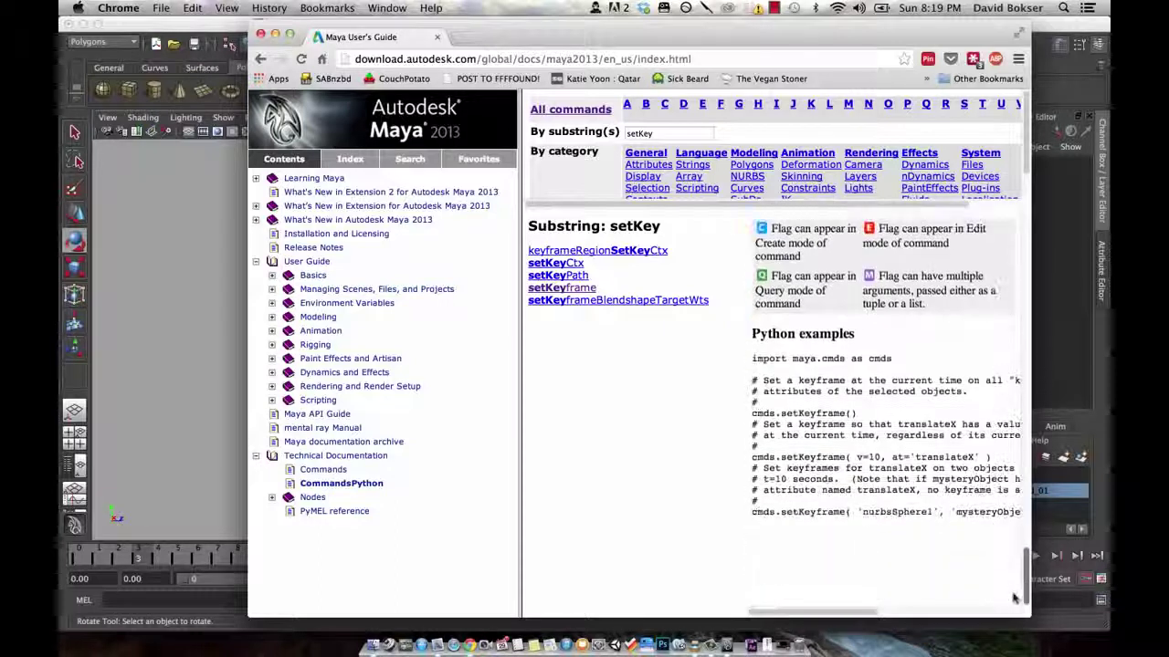
mouse_move(825, 617)
mouse_down()
mouse_move(898, 618)
mouse_move(824, 617)
mouse_up()
drag(594, 34, 462, 20)
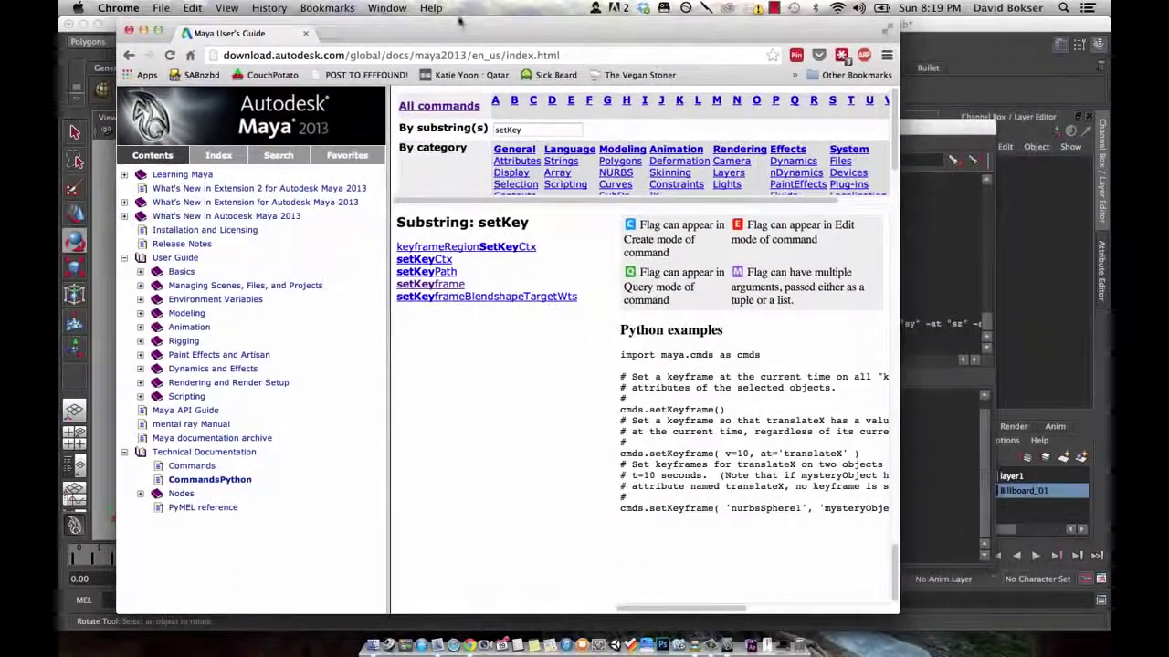
drag(907, 199, 1036, 201)
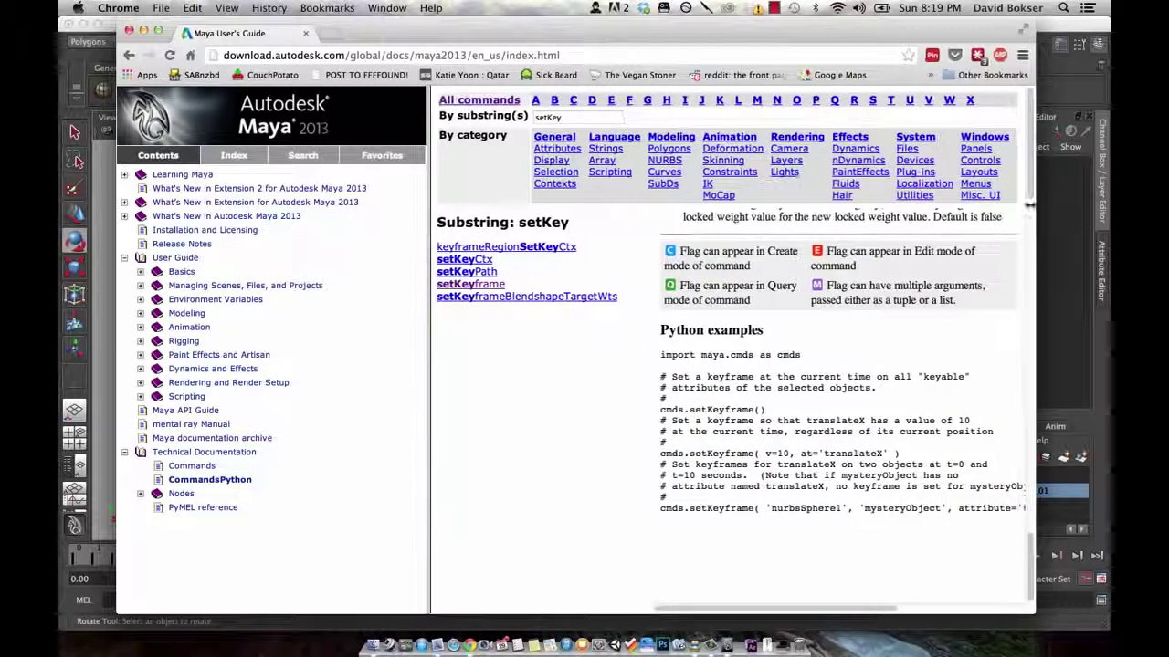
drag(869, 609, 756, 598)
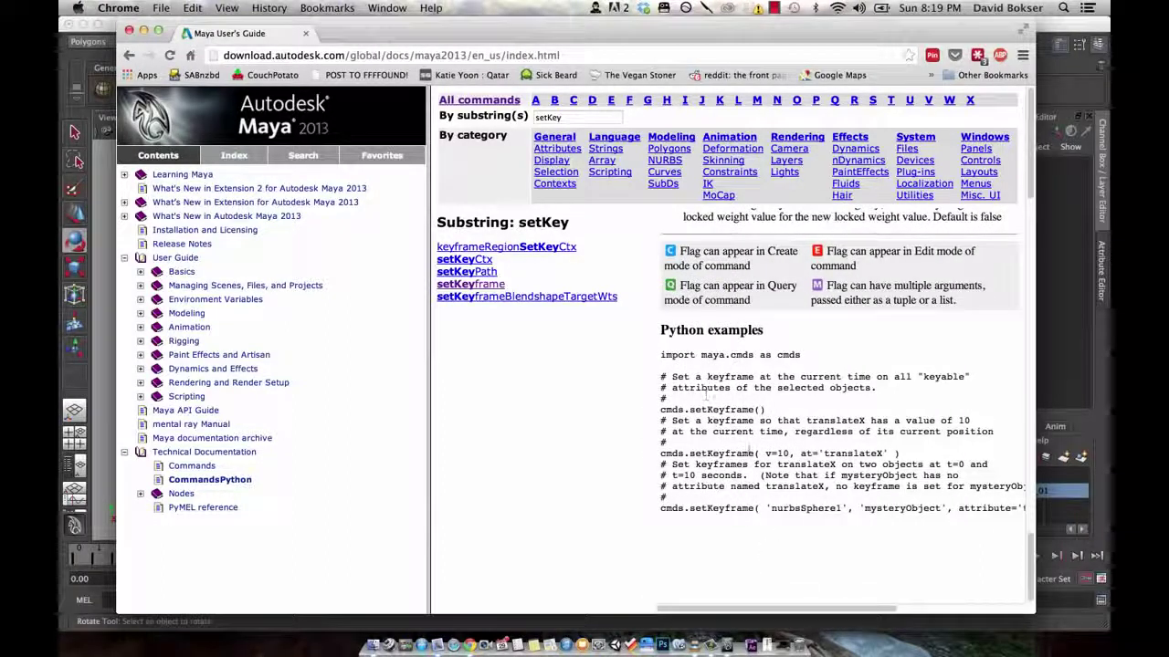
Look up the time (t) flag in the setKeyframe flag list and read its description
scroll(1013, 448, up, 10)
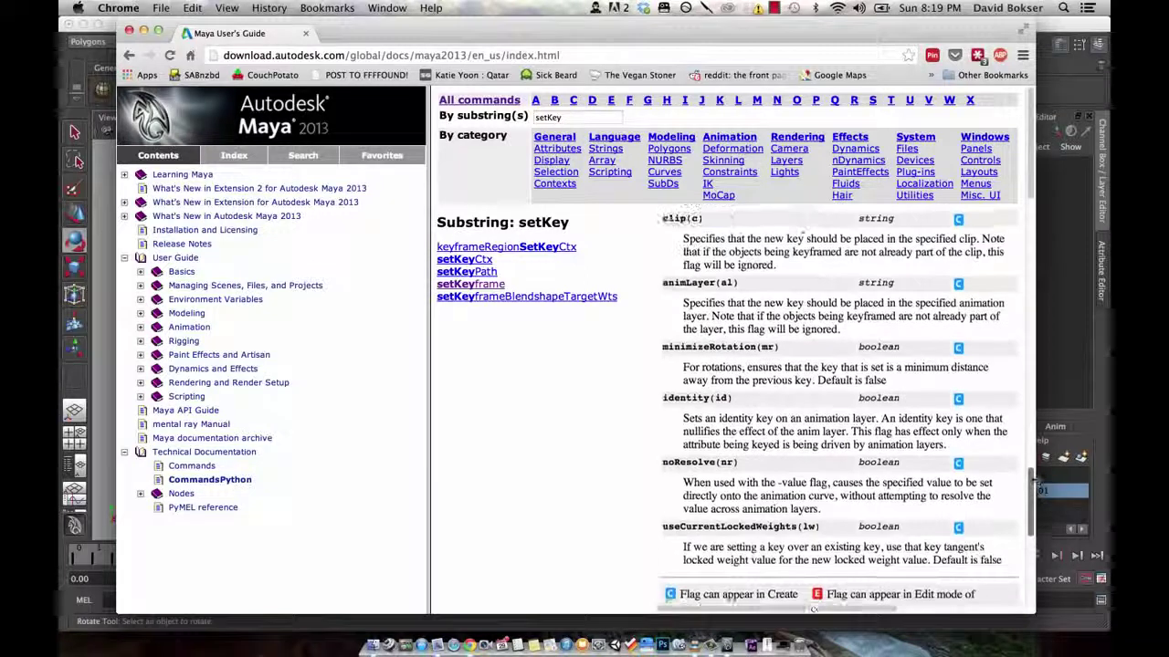
scroll(1036, 470, up, 7)
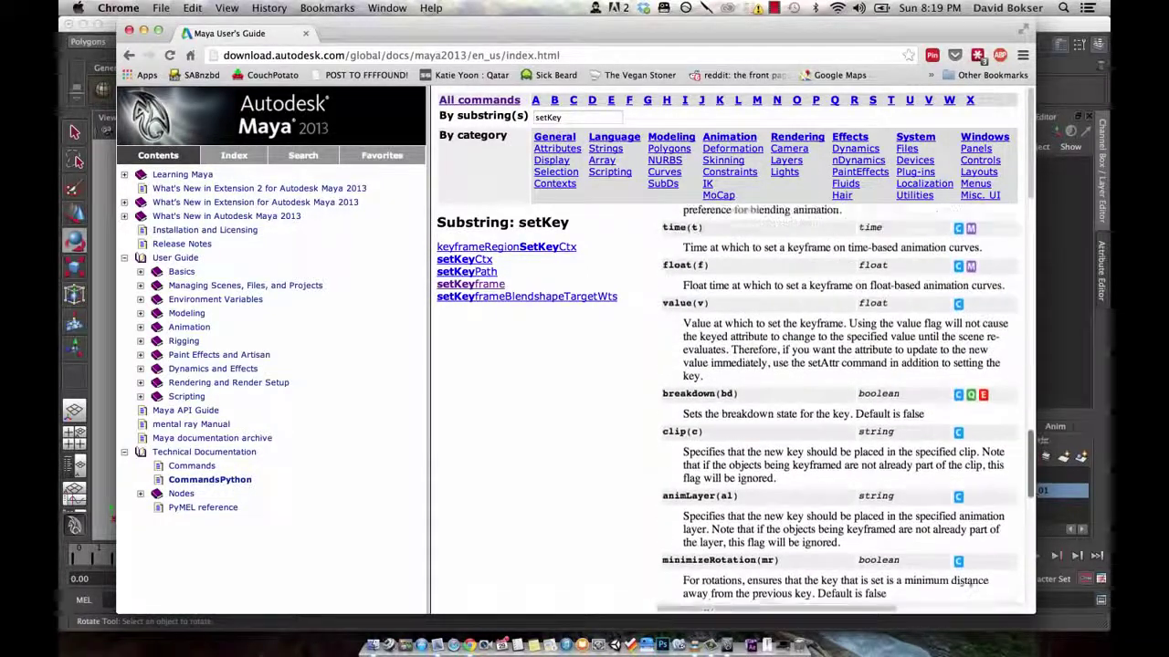
drag(1047, 425, 1047, 407)
triple_click(680, 425)
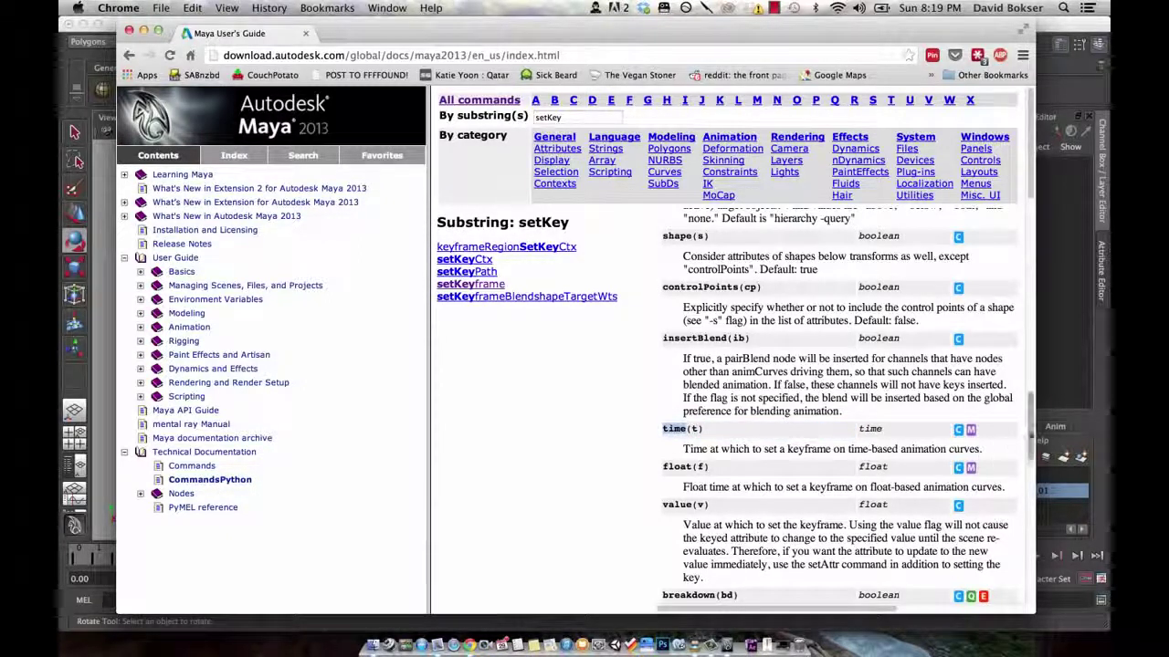
scroll(1030, 453, down, 2)
mouse_move(1030, 453)
mouse_down()
mouse_move(1016, 582)
mouse_move(1011, 465)
mouse_up()
key(super+c)
Switch back to Maya and add the flag -t 0 to the first-key setKeyframe command for supportBeam3_grp_anim.geo
key(super+Tab)
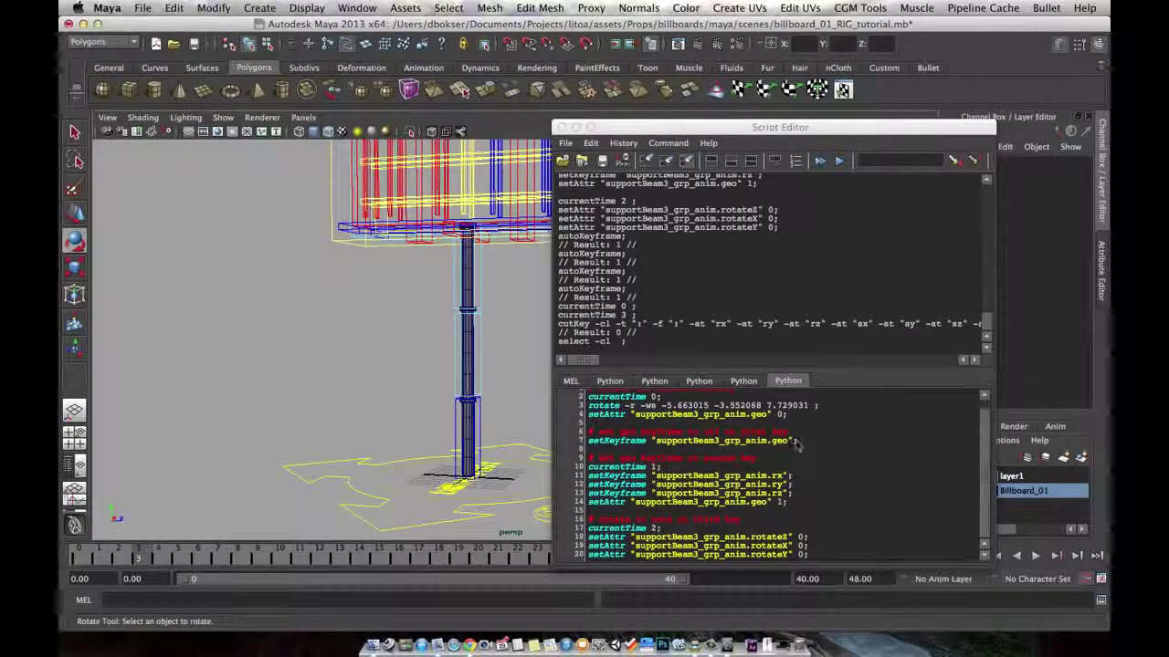
click(795, 446)
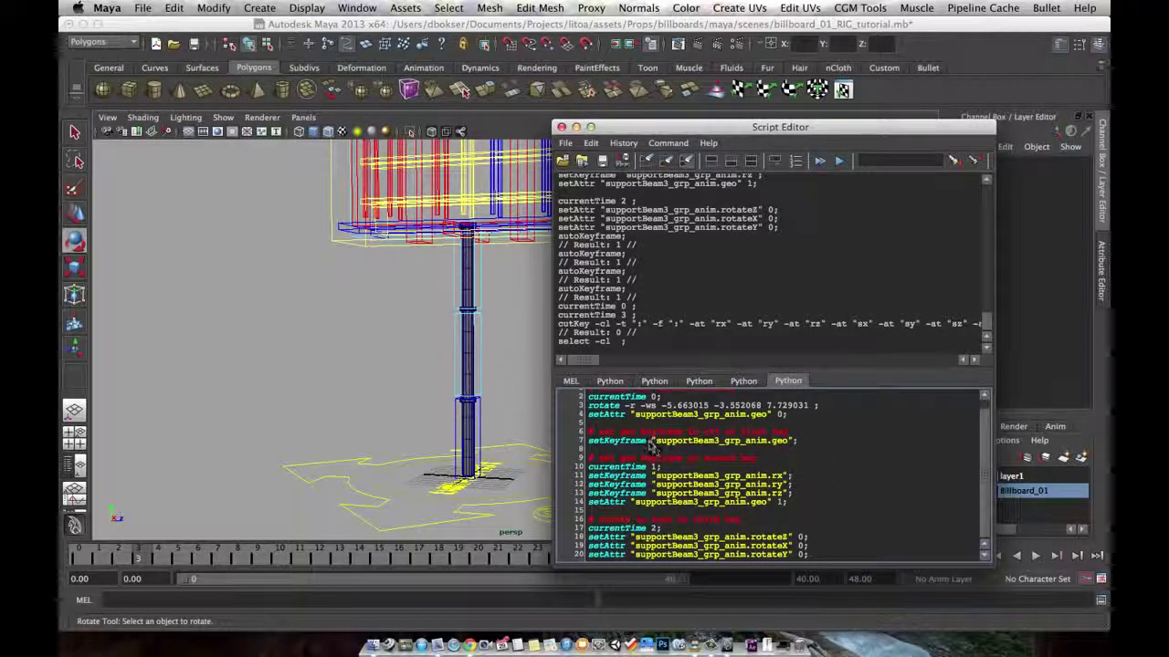
click(679, 447)
text(-t 0)
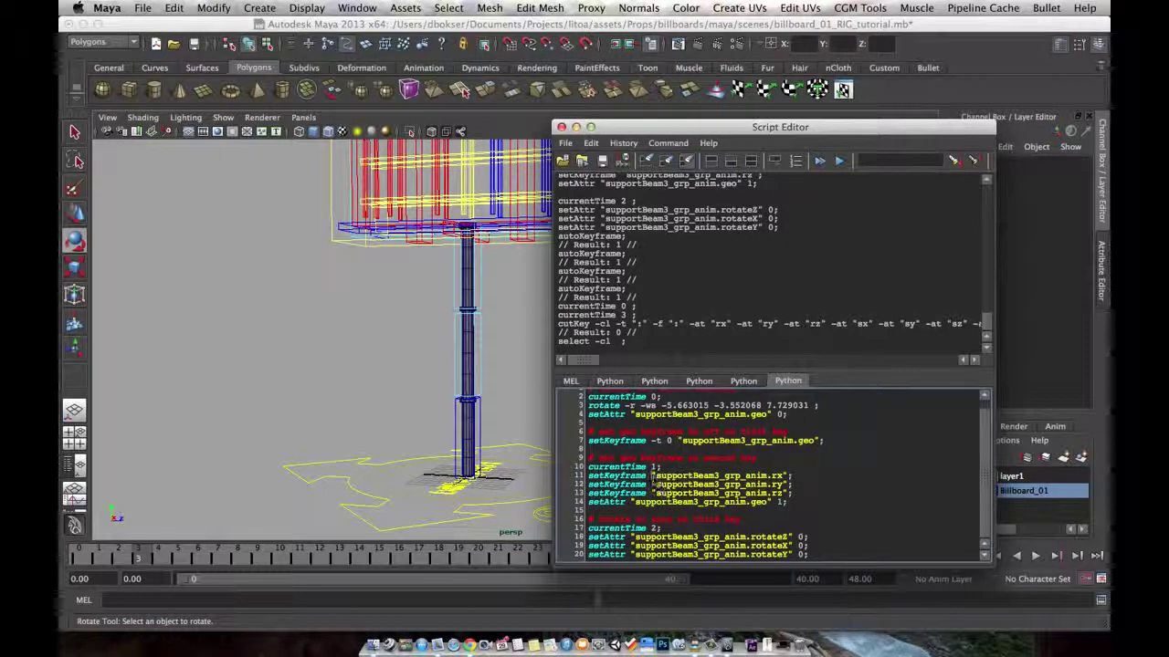
Add the flag -t 1 to the second-key setKeyframe commands for supportBeam3_grp_anim.rx, .ry and .rz
click(682, 481)
text(-t 1)
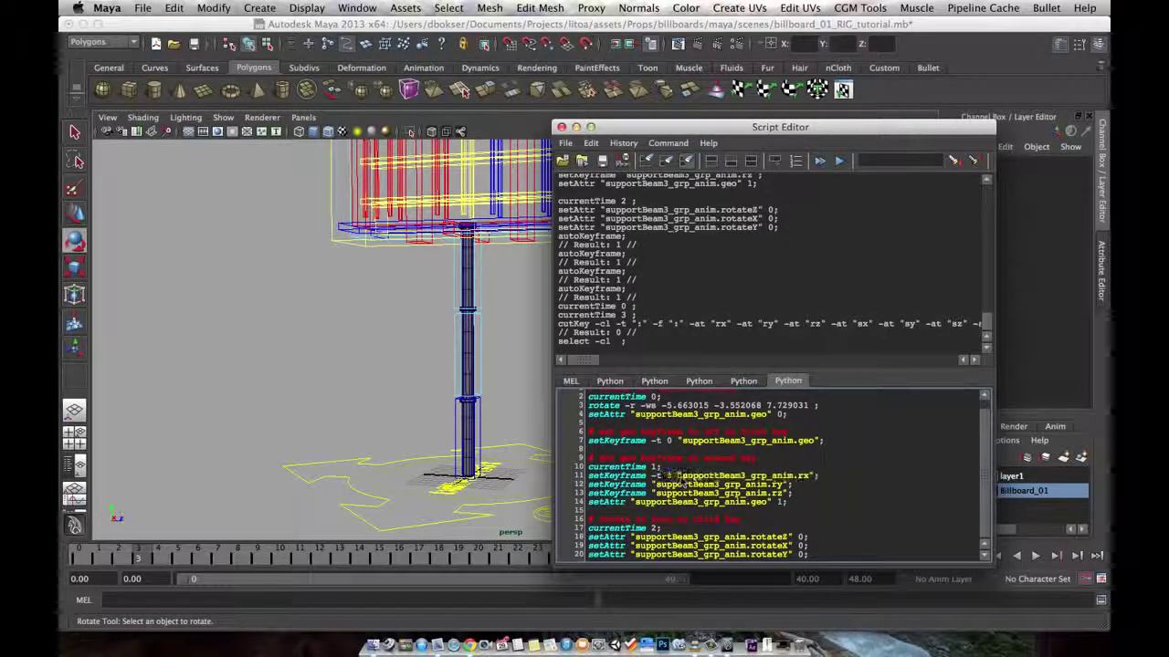
click(653, 488)
text(-t-t 1)
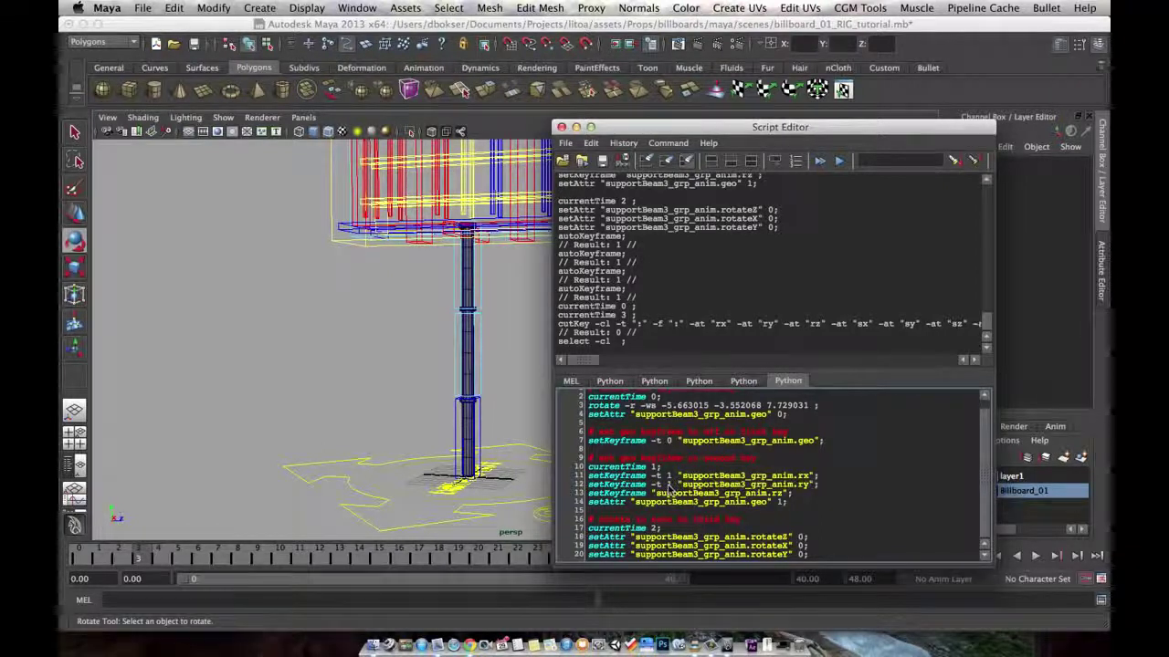
click(676, 494)
text(-t 1)
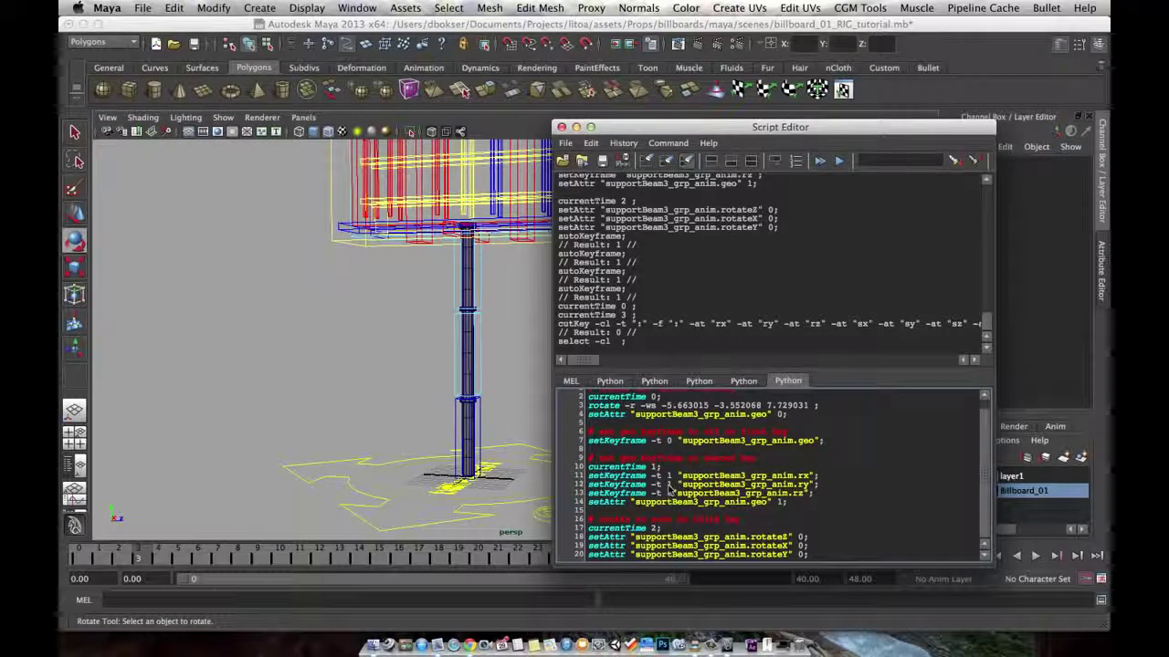
Delete the currentTime 1 and currentTime 0 lines from the script
triple_click(639, 467)
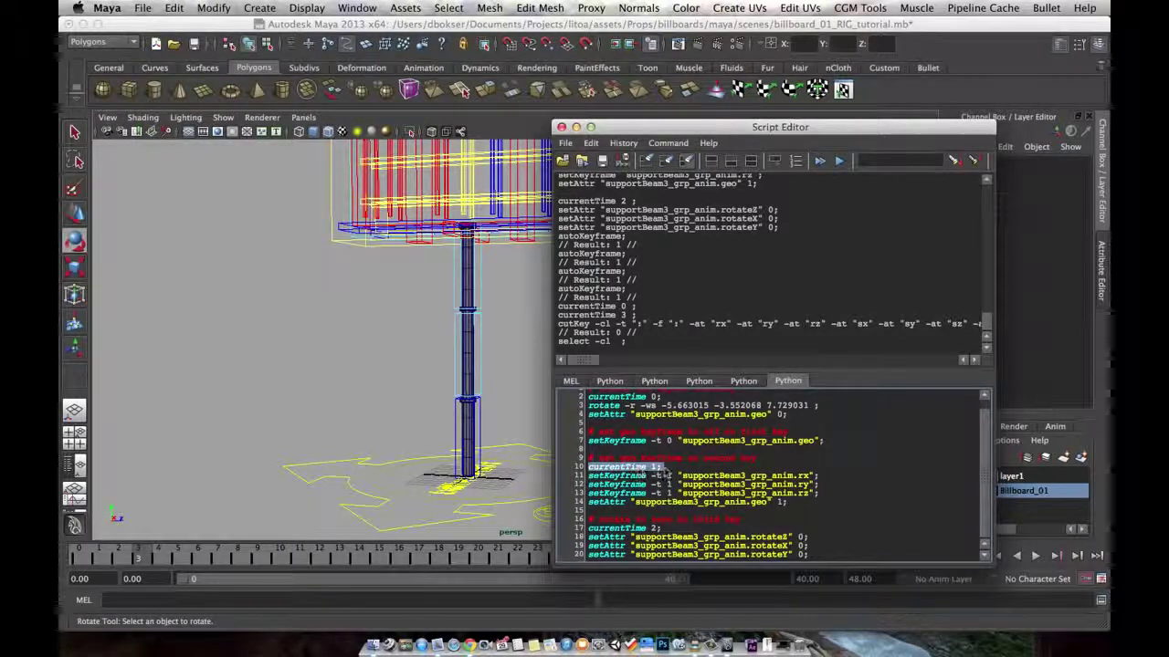
key(BackSpace)
triple_click(627, 405)
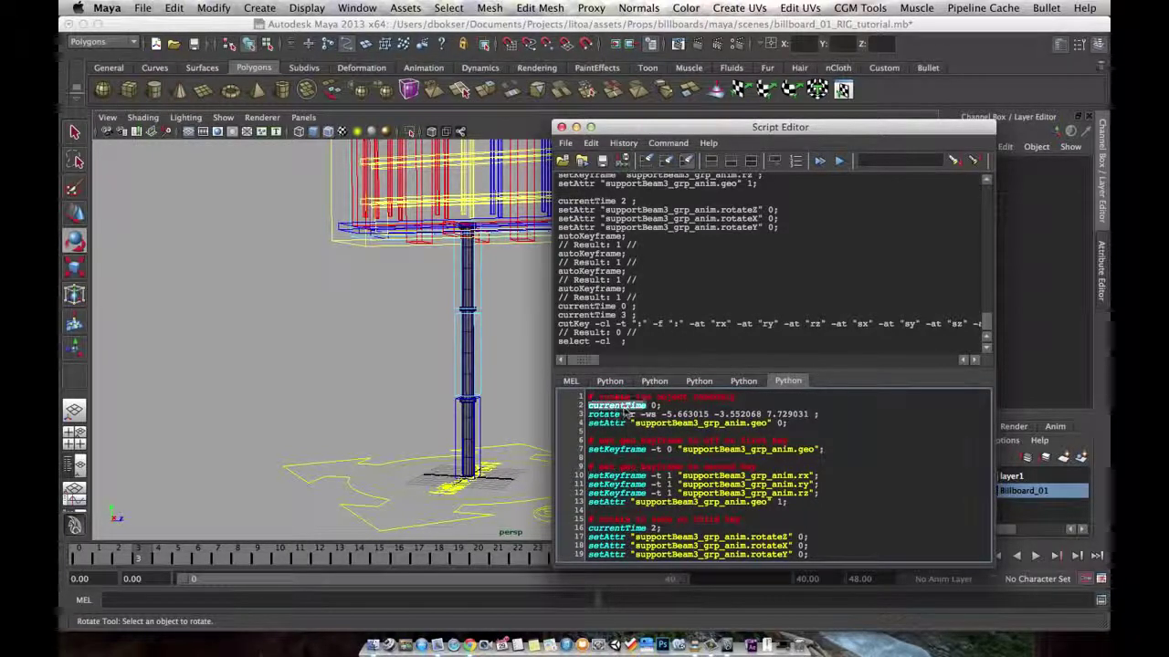
key(BackSpace)
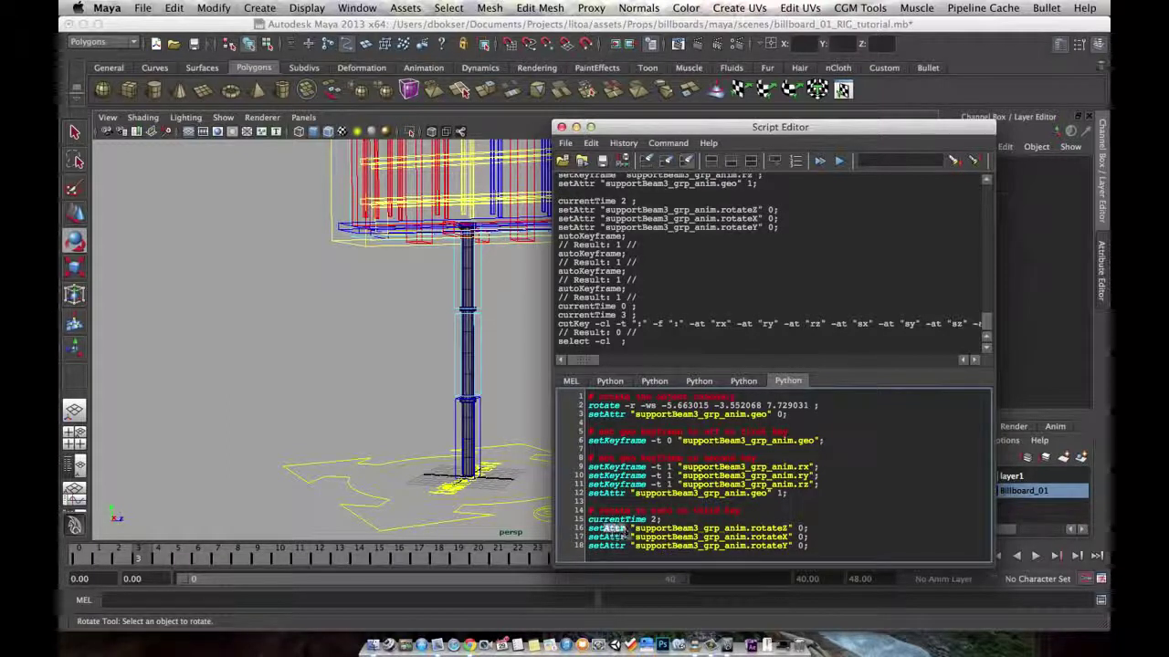
Add a -v flag to the rx setKeyframe command and consult the setKeyframe reference in Google Chrome
click(684, 475)
text(-v)
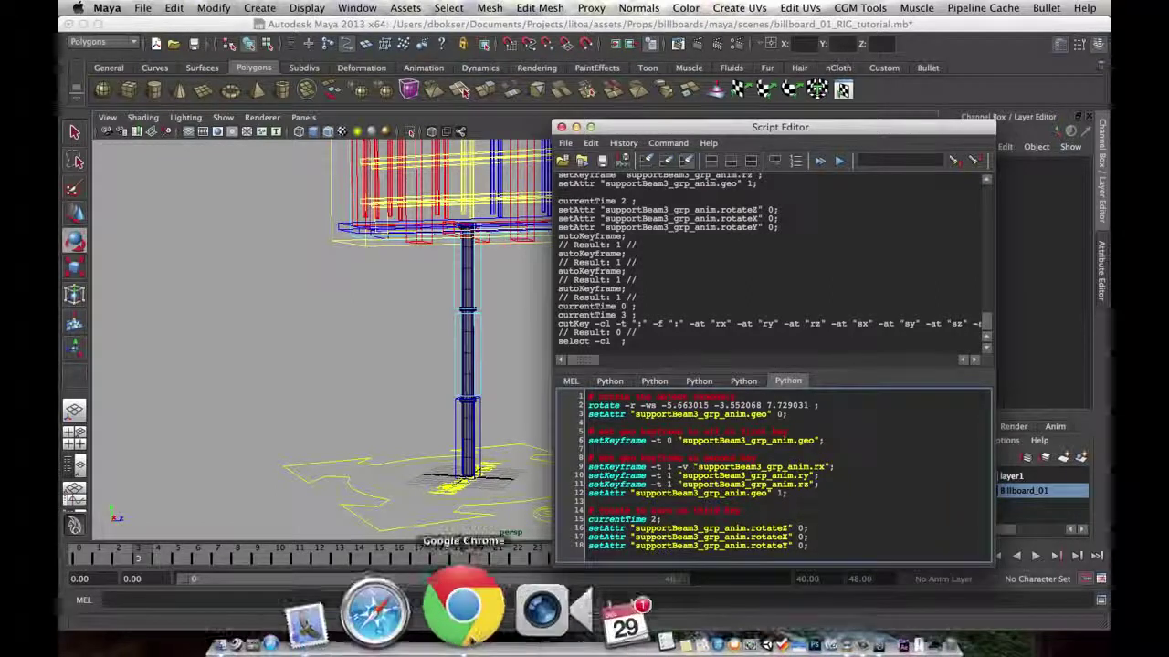
click(463, 604)
double_click(683, 371)
click(104, 413)
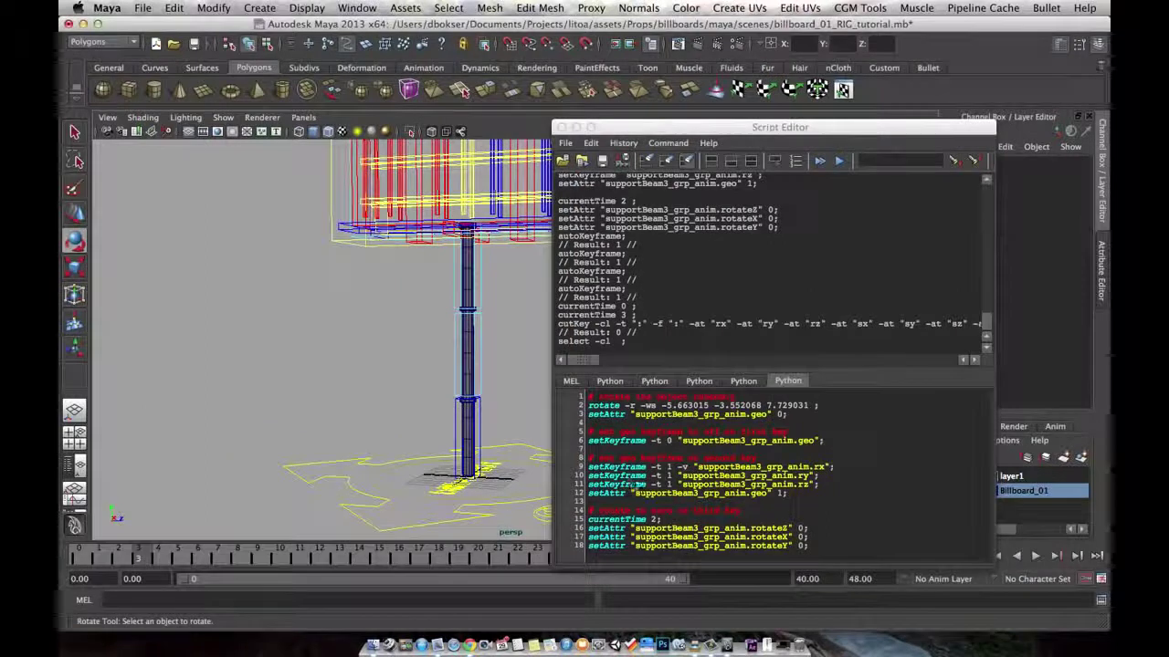
Back in Maya, add -v 0 to the first-key geo setKeyframe command and delete the setAttr line that sets geo to 0
click(612, 493)
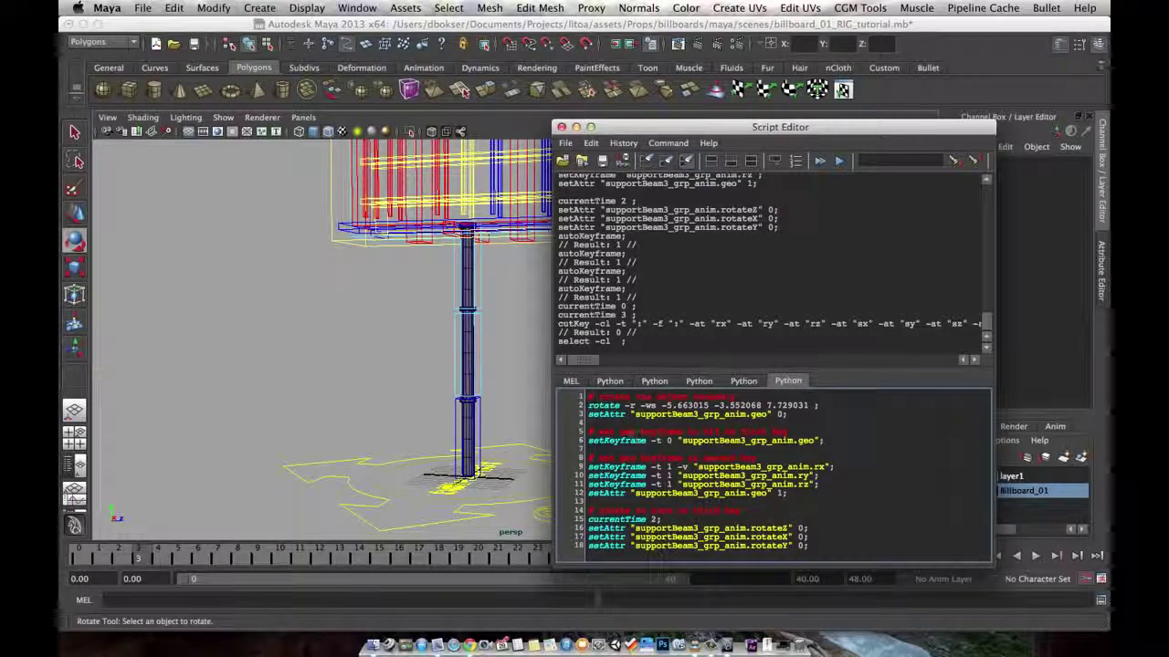
text(-v 0)
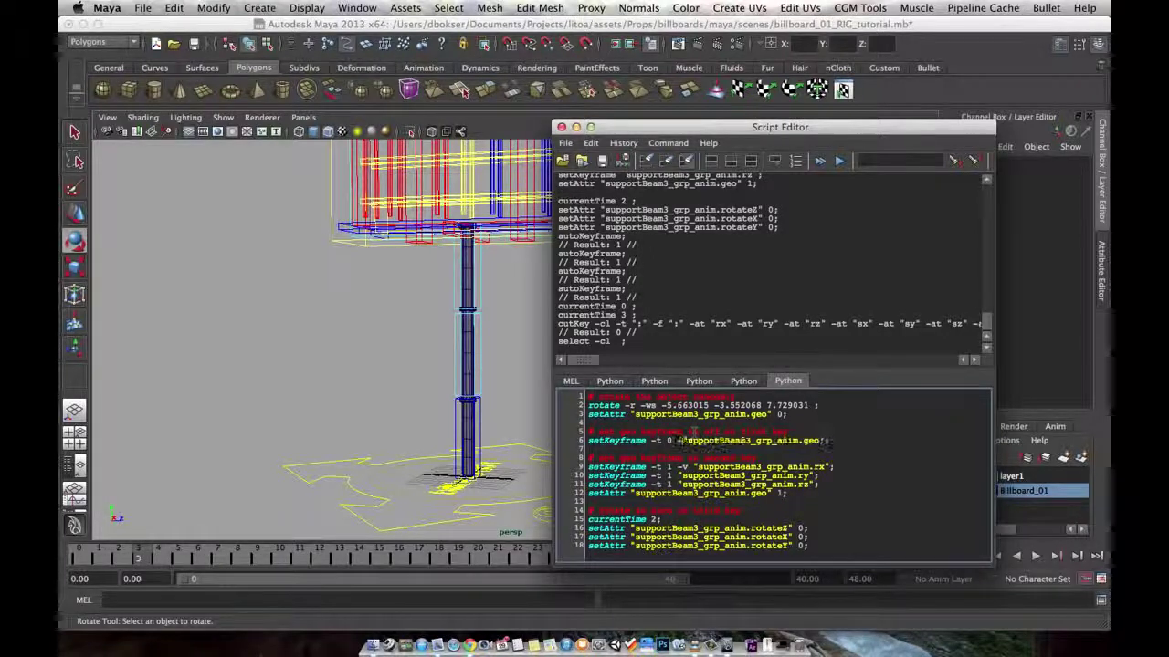
triple_click(669, 416)
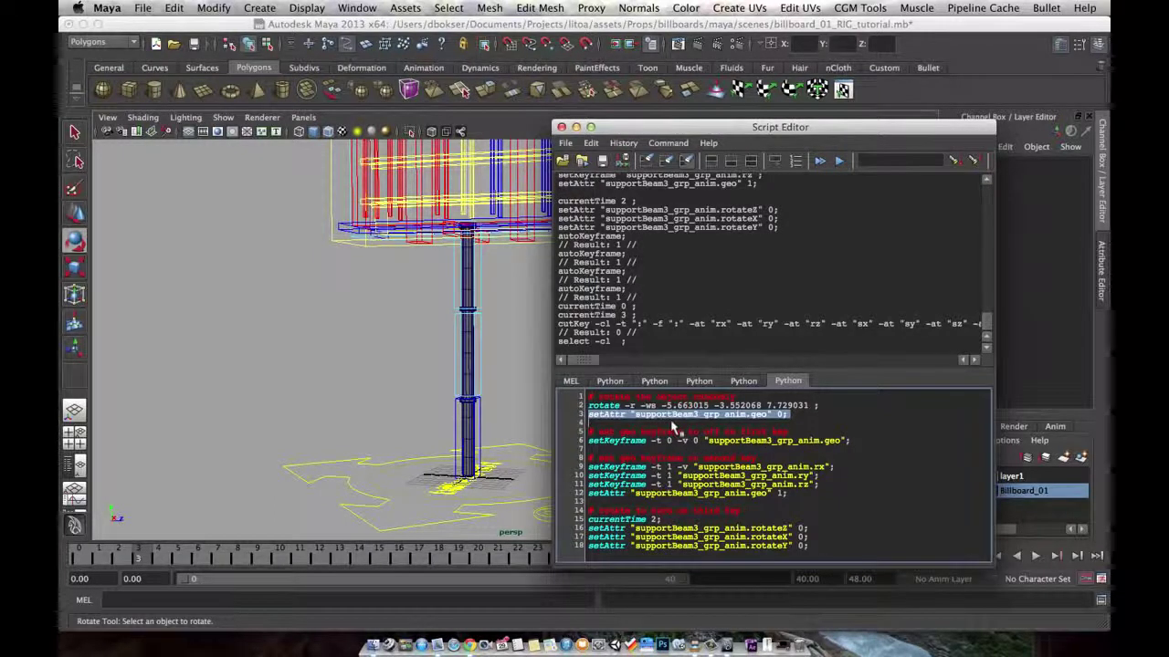
key(BackSpace)
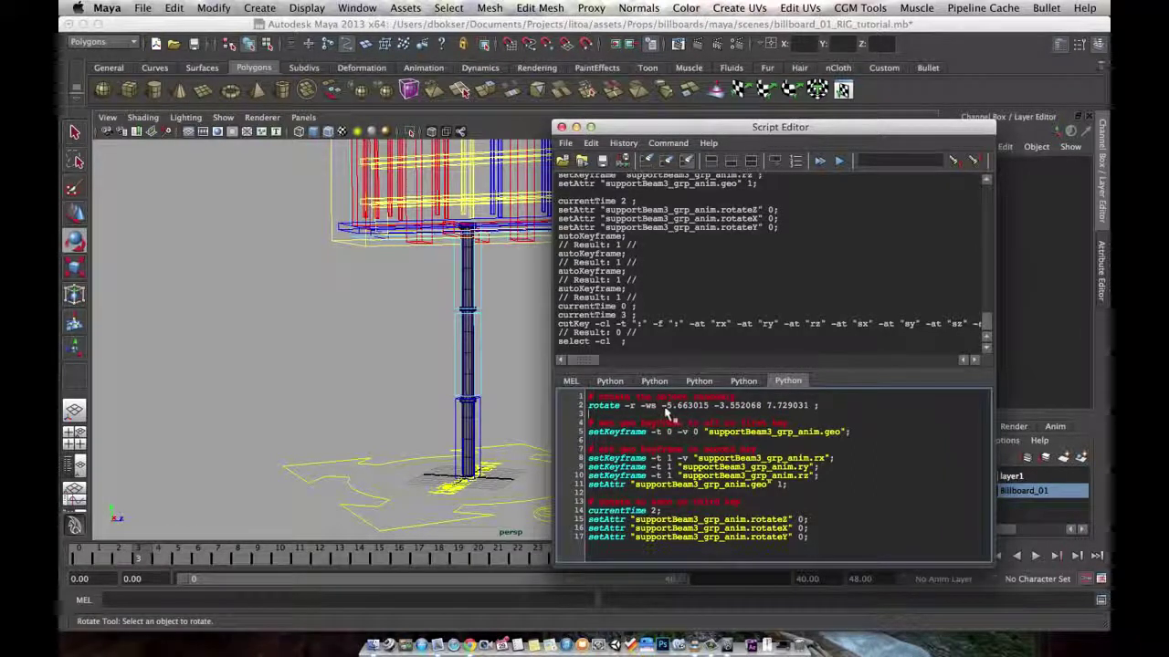
Add the -v flag to the ry and rz setKeyframe commands and delete the relative rotate line
drag(691, 412, 708, 414)
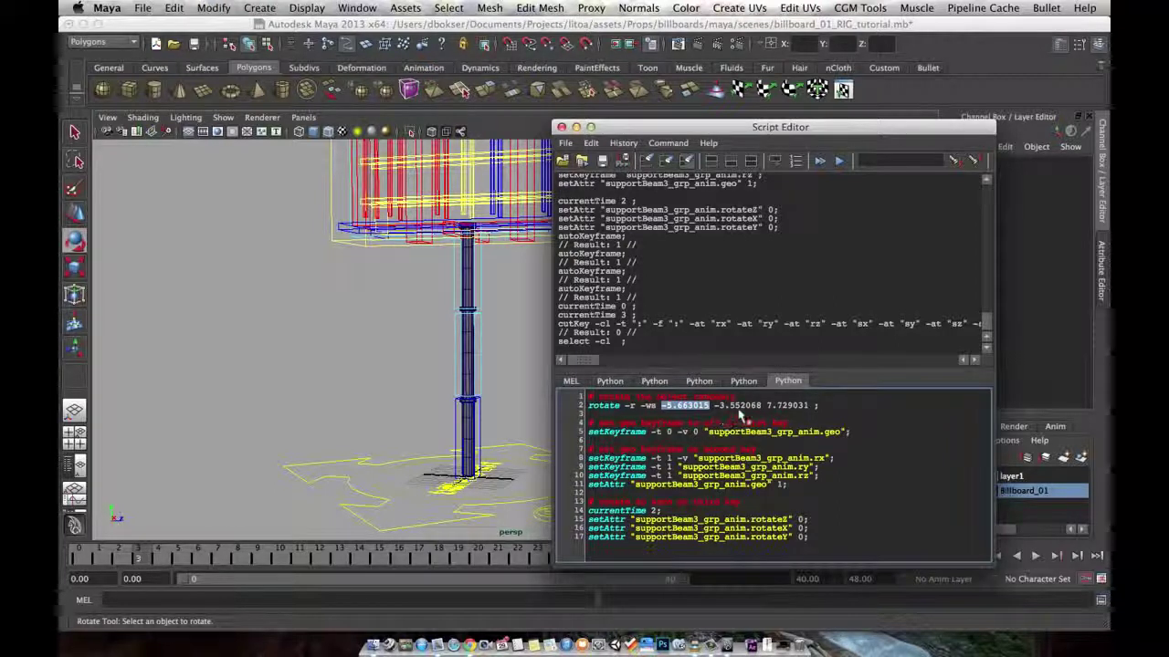
click(694, 464)
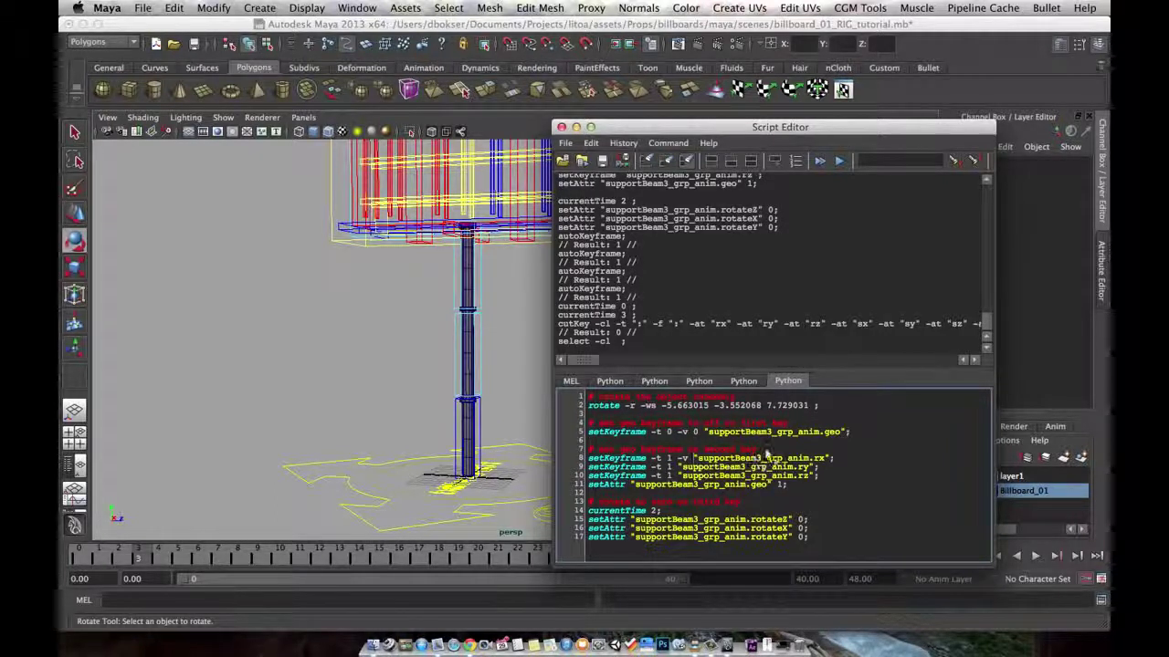
text(-v )
text(-v)
triple_click(663, 407)
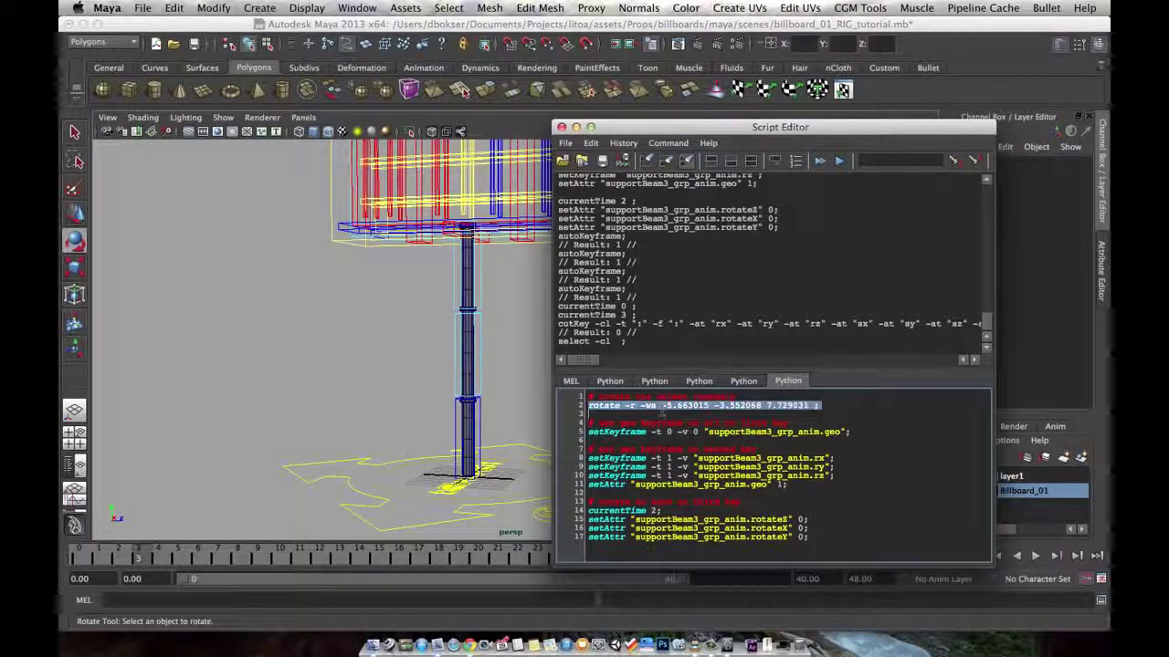
key(BackSpace)
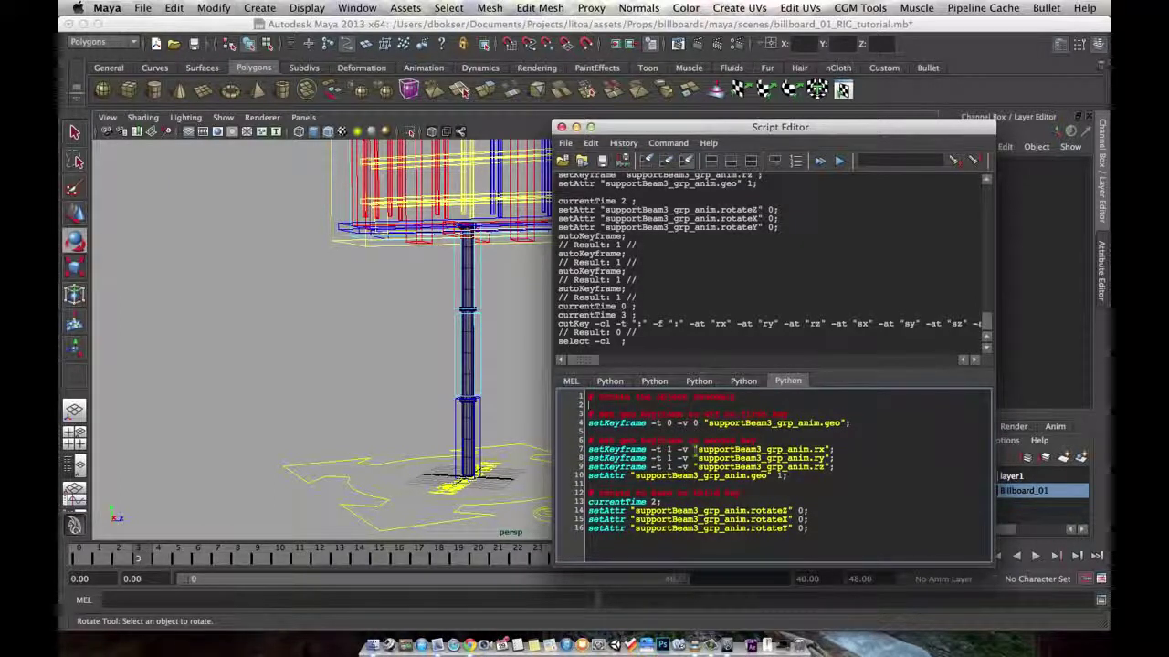
Convert the second-key geo setAttr line to setKeyframe with -t 1 -v 1, removing its trailing value
triple_click(693, 476)
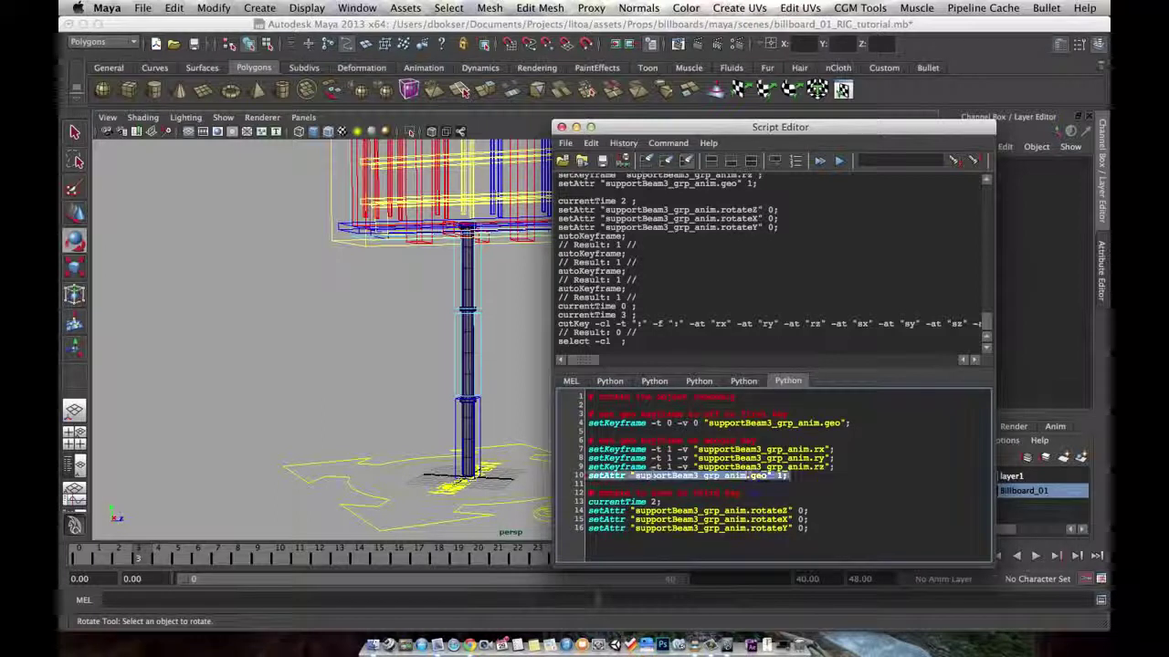
click(704, 486)
drag(603, 476, 626, 476)
text(Keyframe)
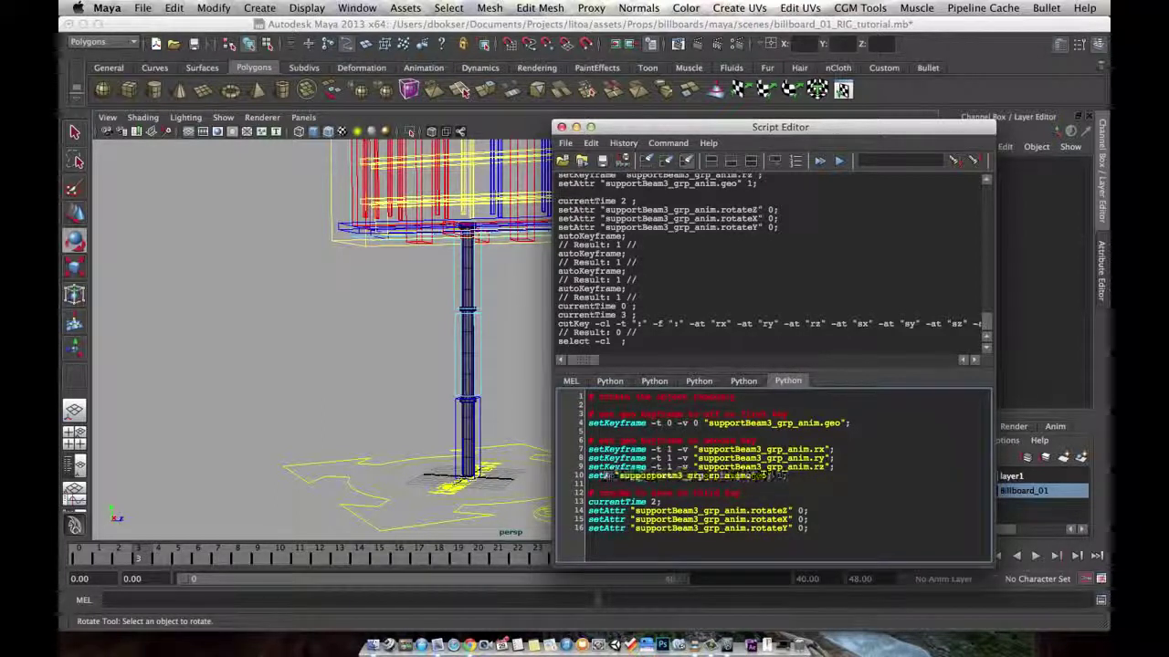
text( -t 1 -v 1)
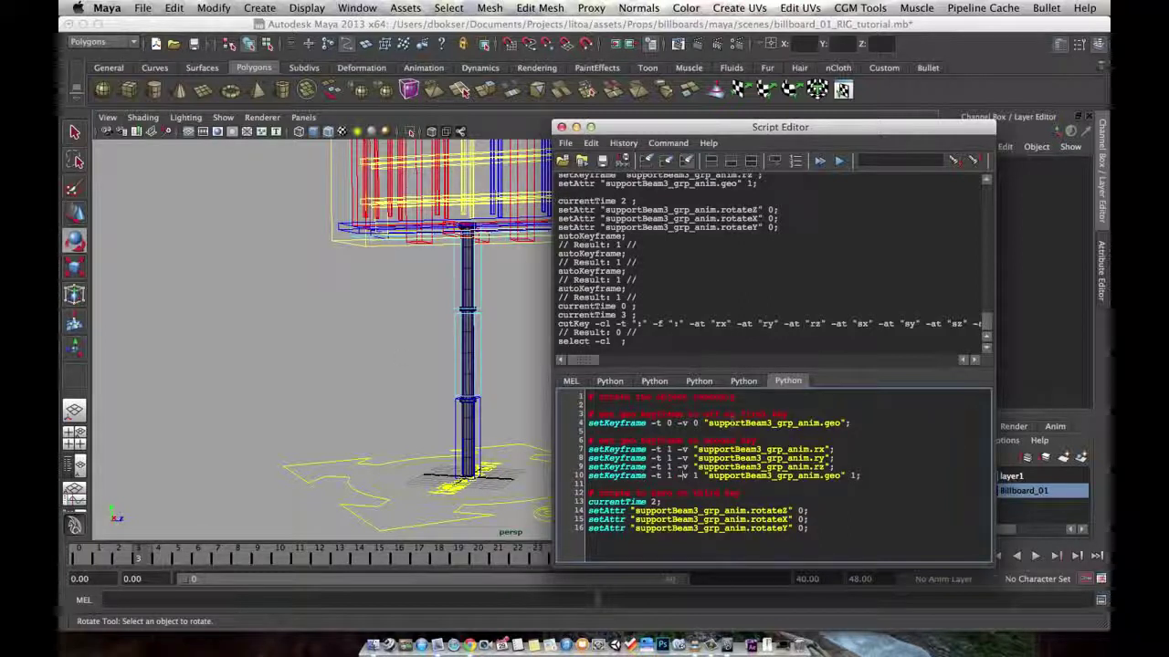
drag(845, 475, 862, 475)
Replace setAttr with setKeyframe on the third-key rotateZ, rotateX and rotateY lines
double_click(621, 476)
key(super+c)
double_click(608, 510)
key(super+v)
double_click(609, 520)
key(super+v)
double_click(606, 528)
key(super+v)
Add the flags -t 2 -v 0 to the rotateZ setKeyframe command
drag(683, 476, 690, 476)
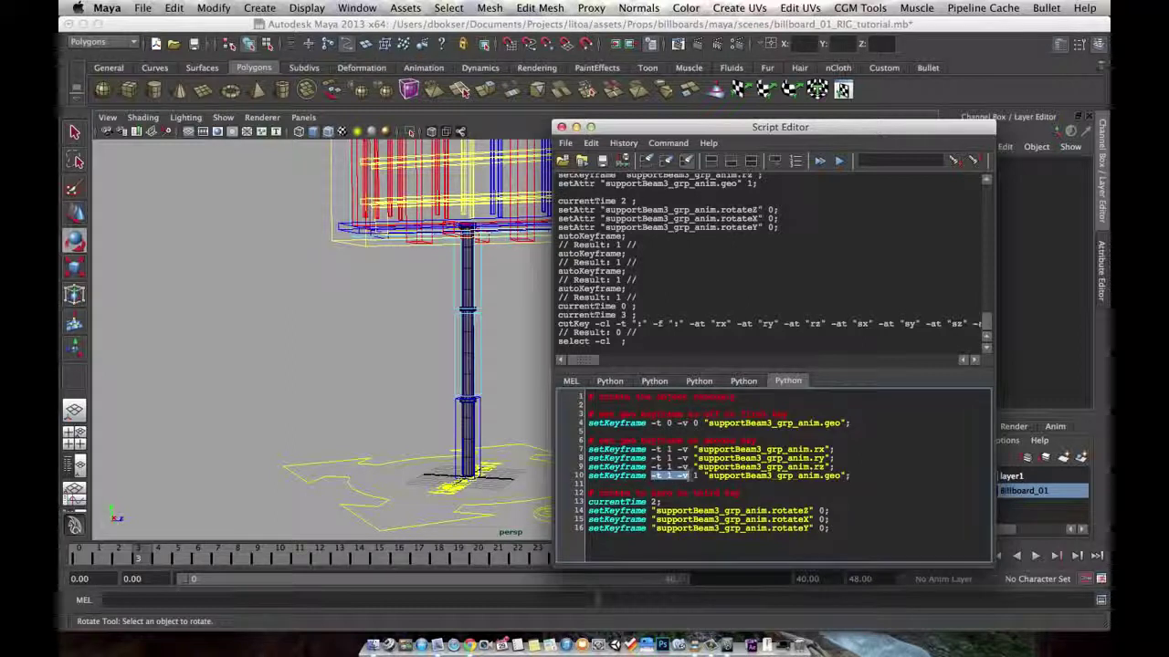
key(super+c)
click(652, 510)
key(super+v)
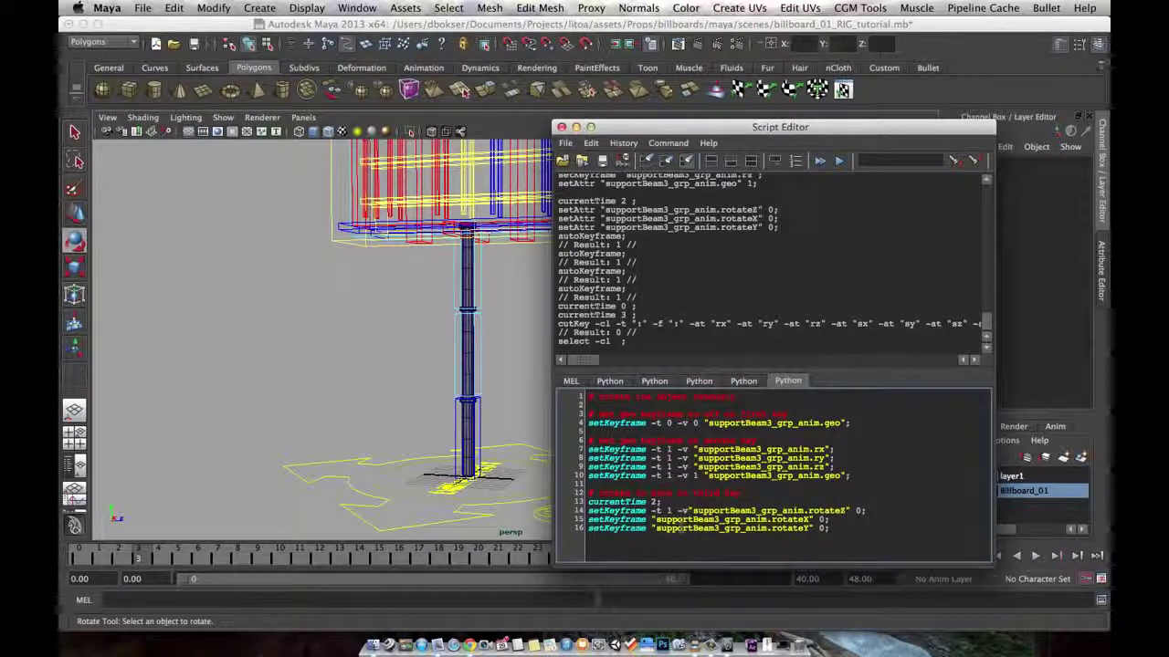
text(0)
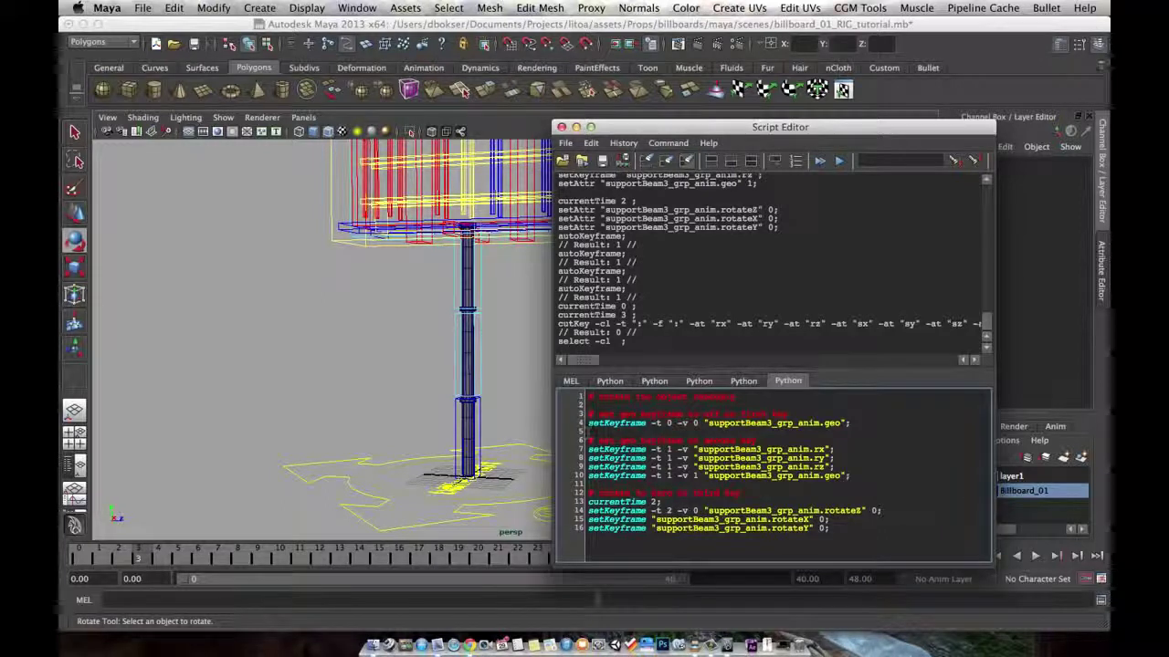
Delete the currentTime 2 line above the third-key commands
triple_click(617, 510)
double_click(619, 502)
double_click(619, 502)
drag(659, 502, 577, 505)
key(BackSpace)
key(BackSpace)
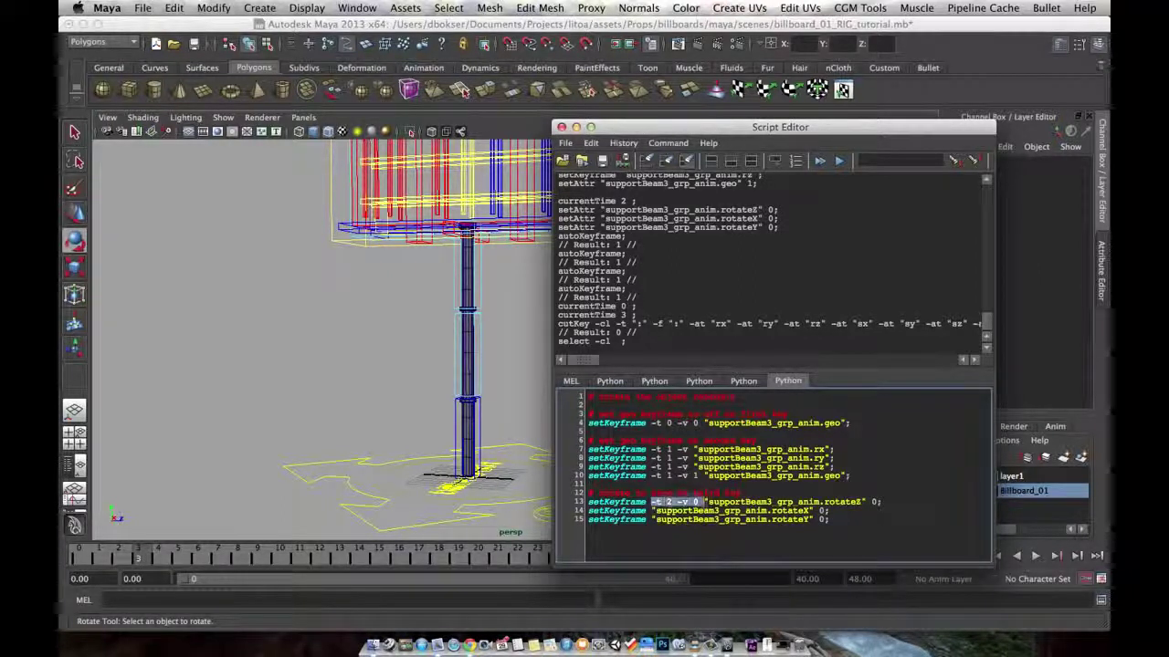
Copy -t 2 -v 0 into the rotateX and rotateY setKeyframe commands and remove the trailing zeros from the three rotation lines
click(651, 511)
key(super+v)
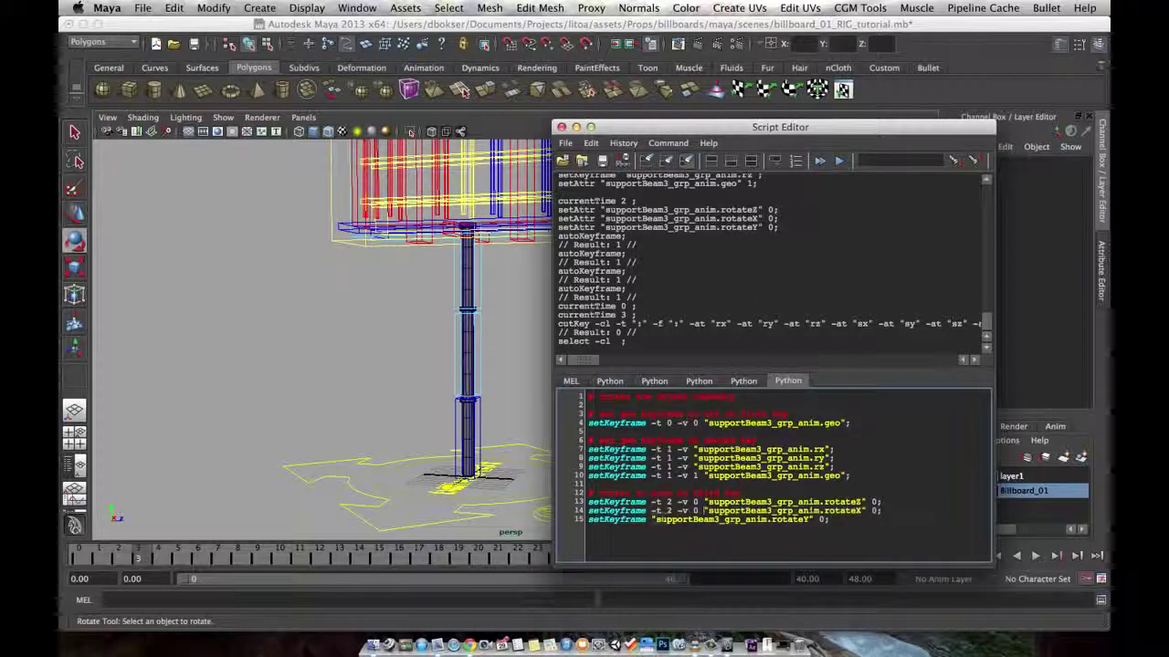
click(653, 519)
key(ctrl+v)
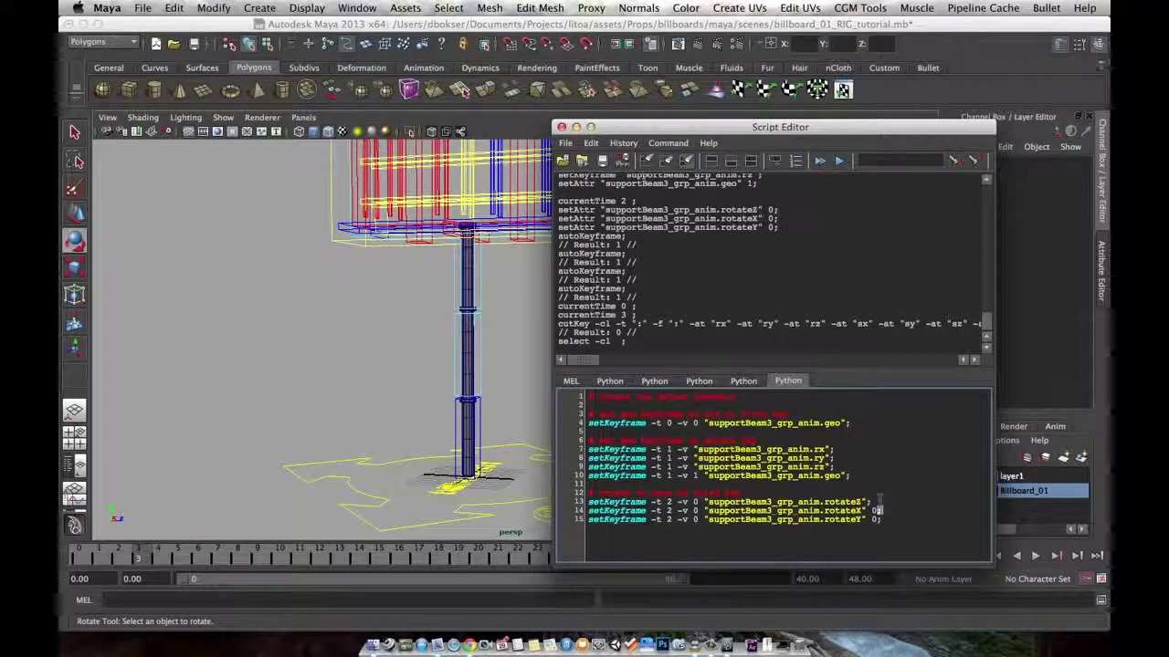
key(BackSpace)
Delete the comment "# rotate the object randomly" and prefix the first-key setKeyframe command with mc
triple_click(585, 399)
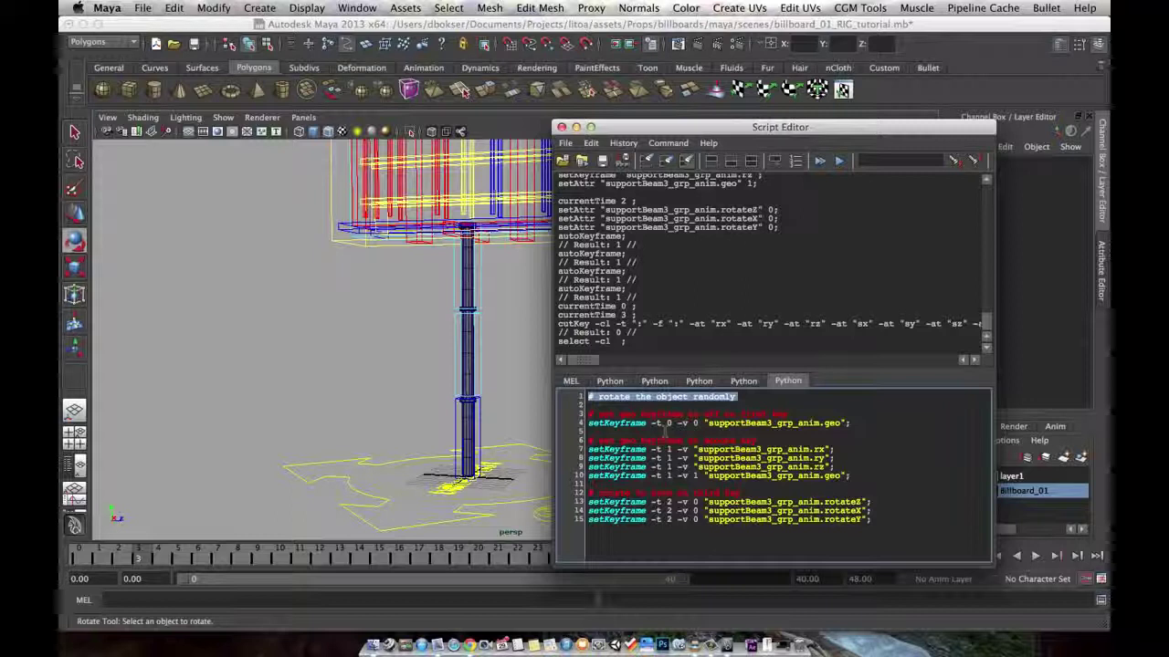
key(BackSpace)
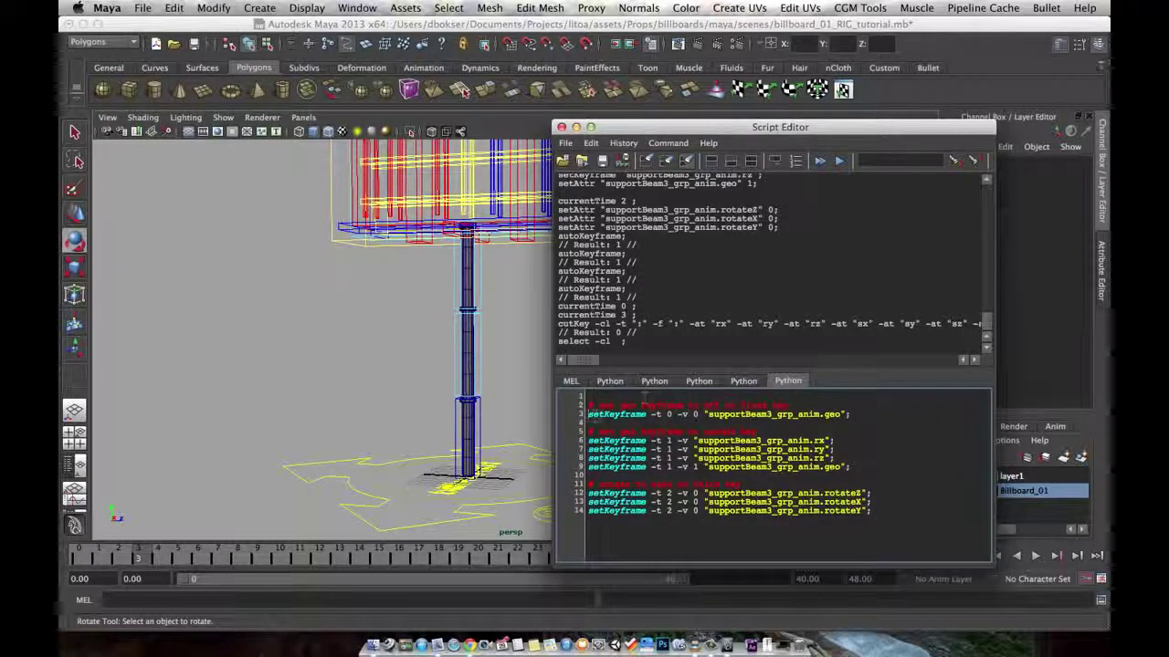
text(mc.)
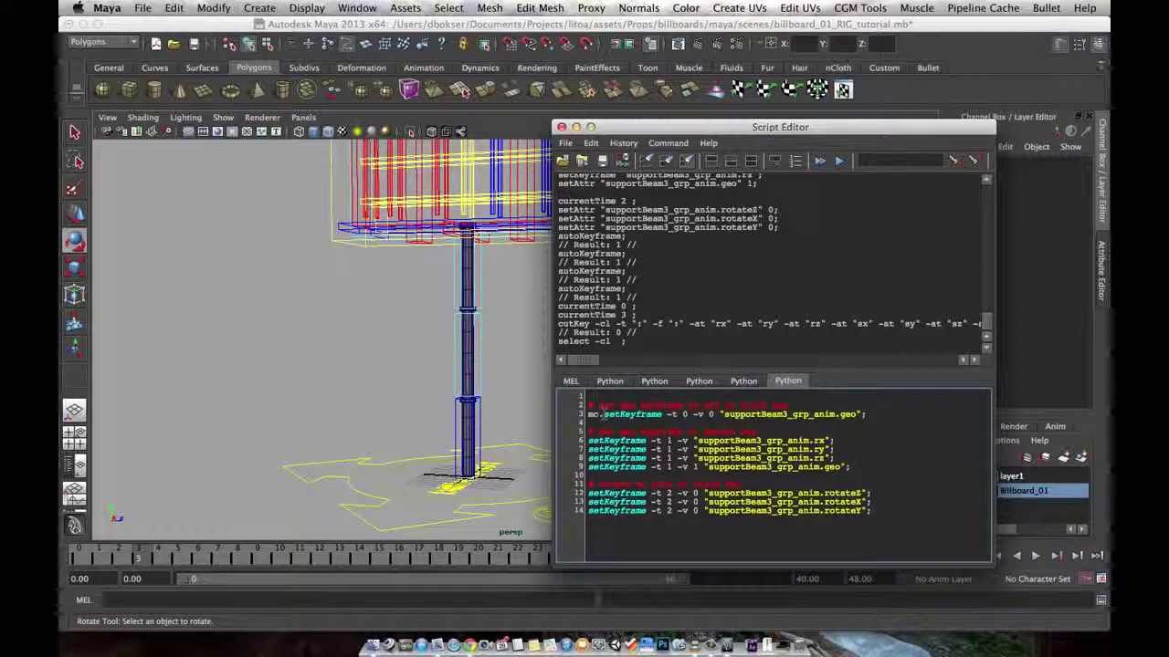
Insert the line "import maya.cmds as mc" at the start of the script
key(Up)
key(Up)
key(Return)
key(Up)
text(im)
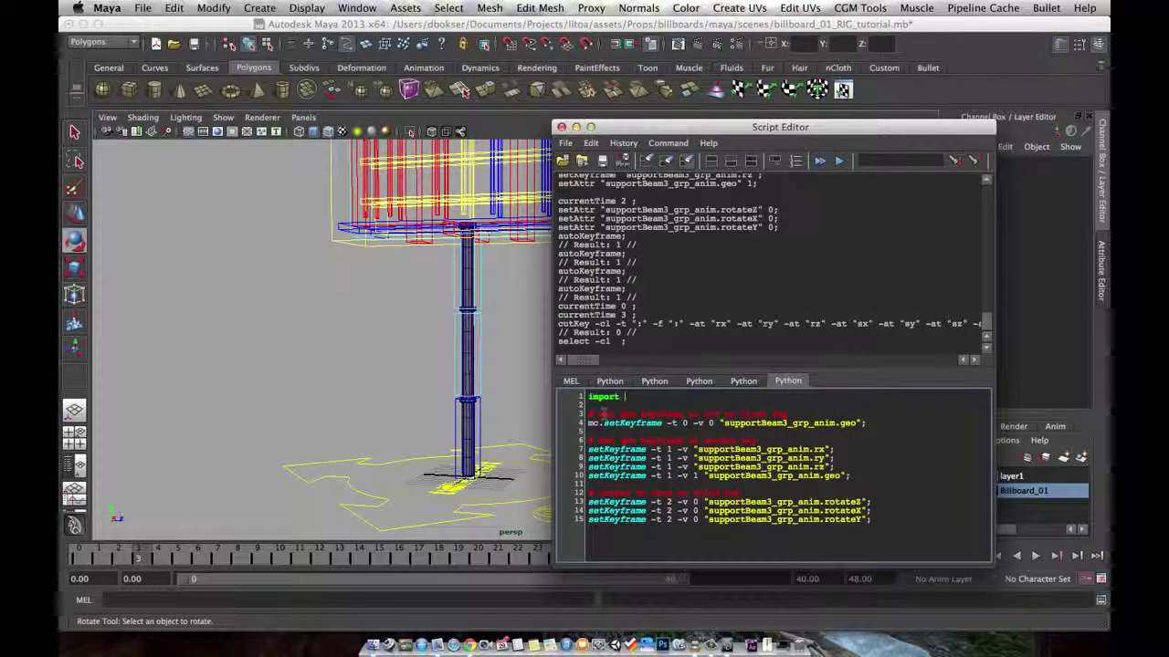
text(port maya.cmds )
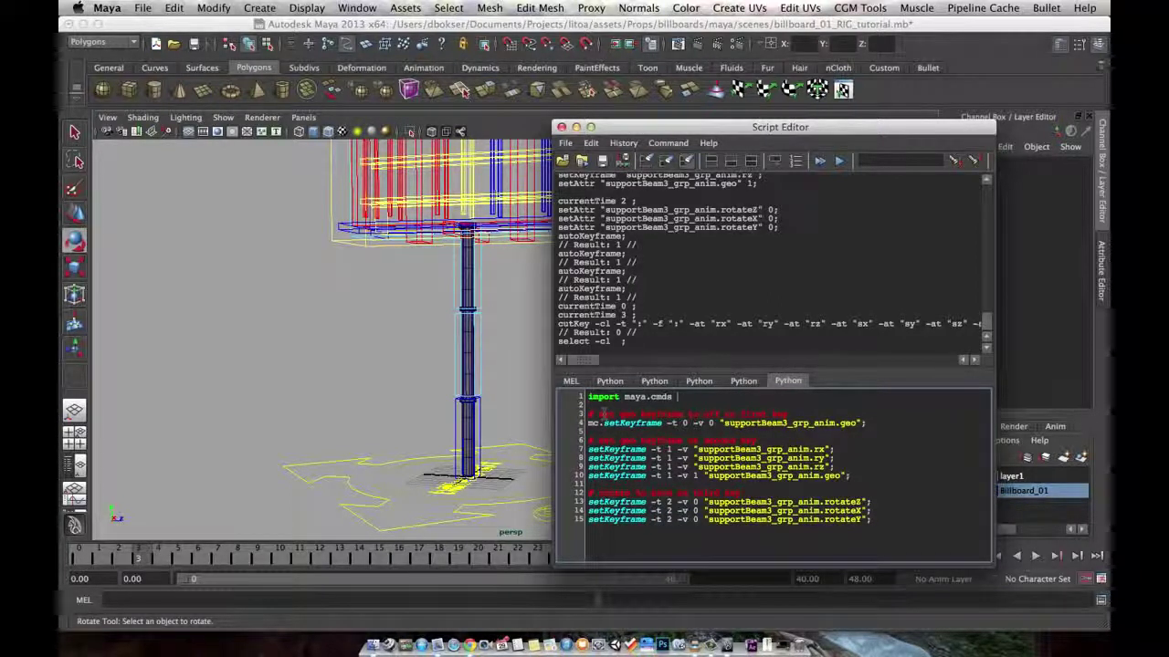
text(as mc)
triple_click(648, 396)
click(707, 397)
drag(660, 397, 586, 399)
Wrap the arguments of the first mc.setKeyframe command in parentheses, removing its semicolon
click(610, 407)
text(()
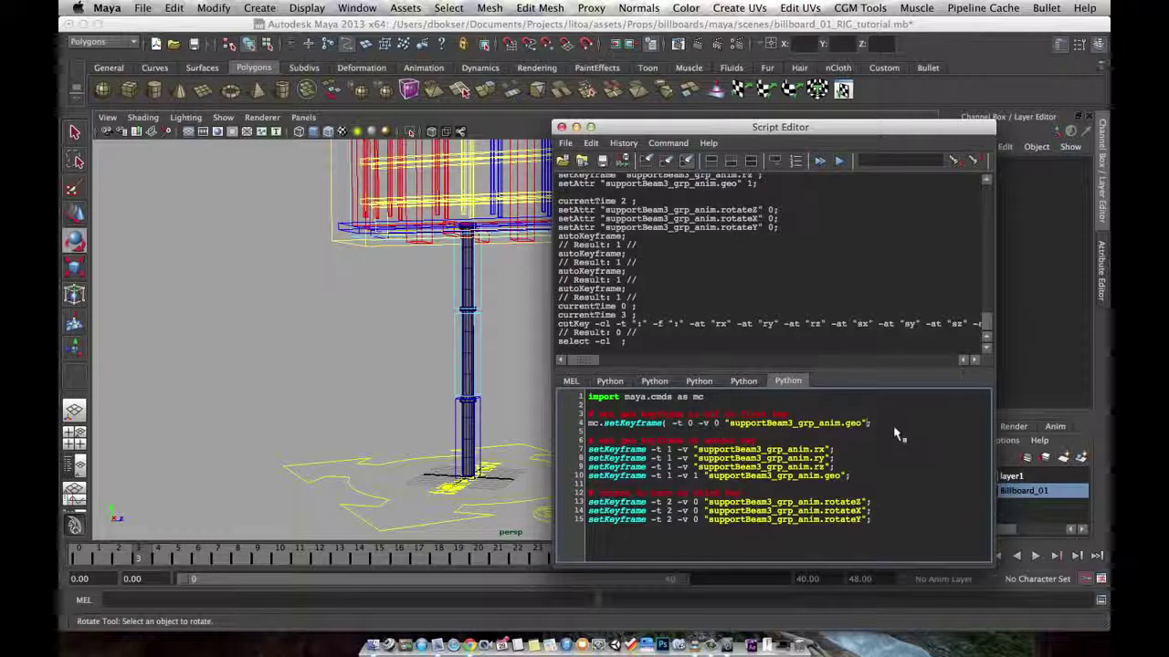
key(BackSpace)
text())
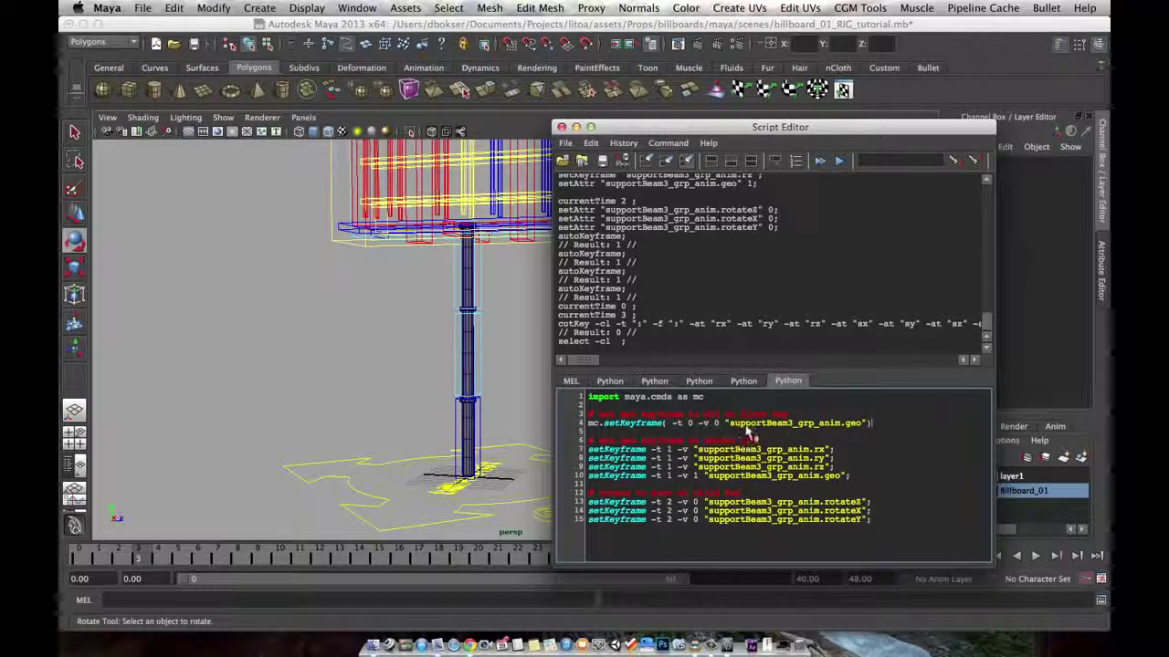
In the first mc.setKeyframe call, move "supportBeam3_grp_anim.geo" to the front and rewrite the flags as t=0, v=0
drag(726, 424, 866, 427)
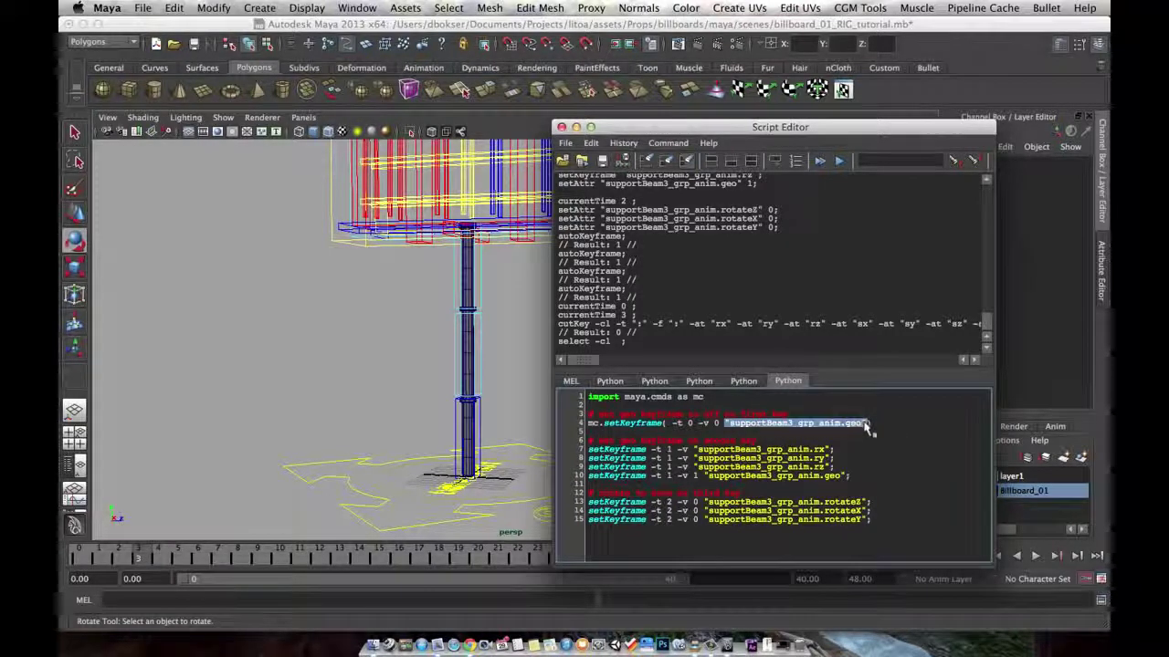
key(super+x)
click(669, 423)
key(super+v)
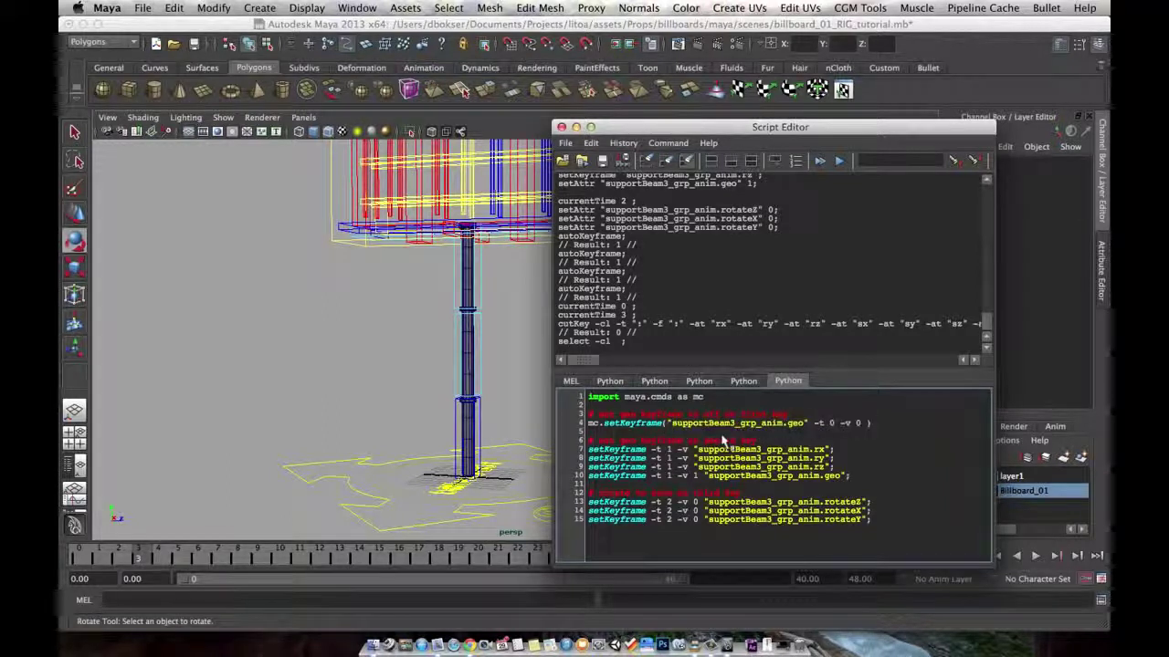
key(Right)
key(shift+Right)
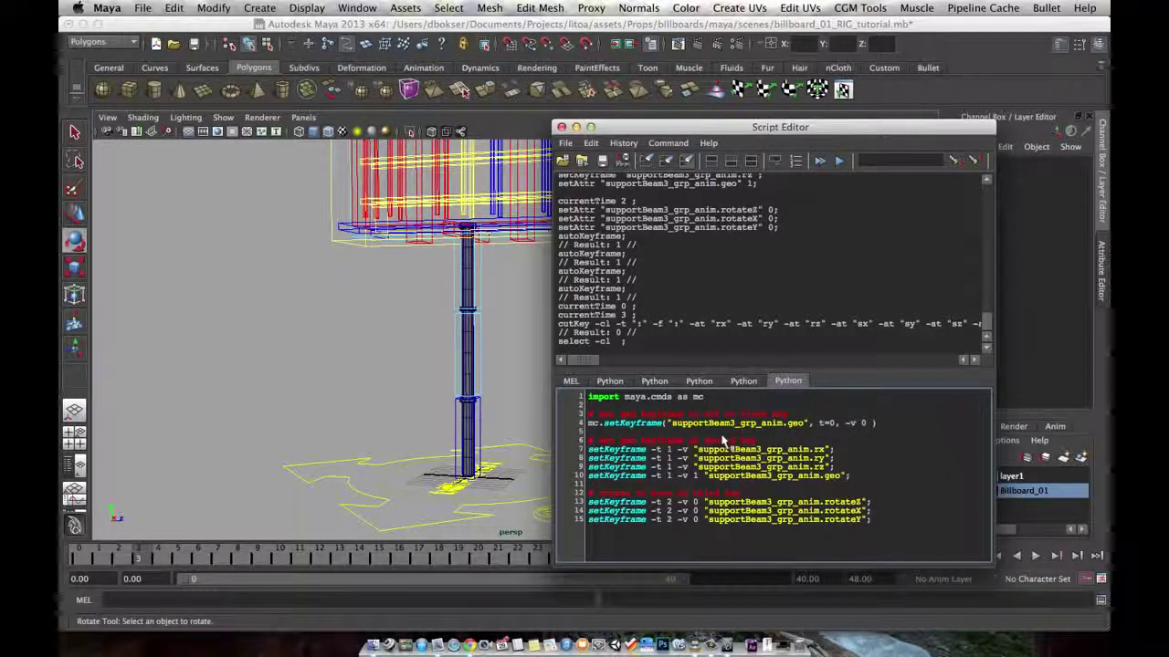
text(=)
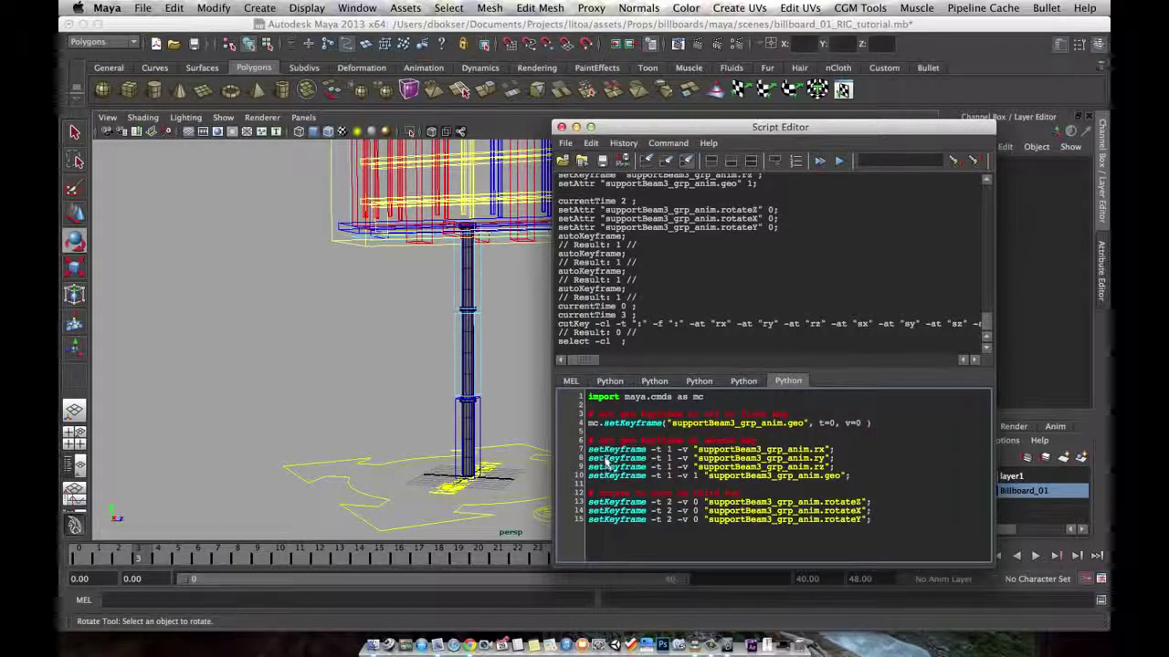
Prefix the rx setKeyframe command with mc., wrap its arguments in parentheses without the semicolon, and put the attribute string first
text(mc.)
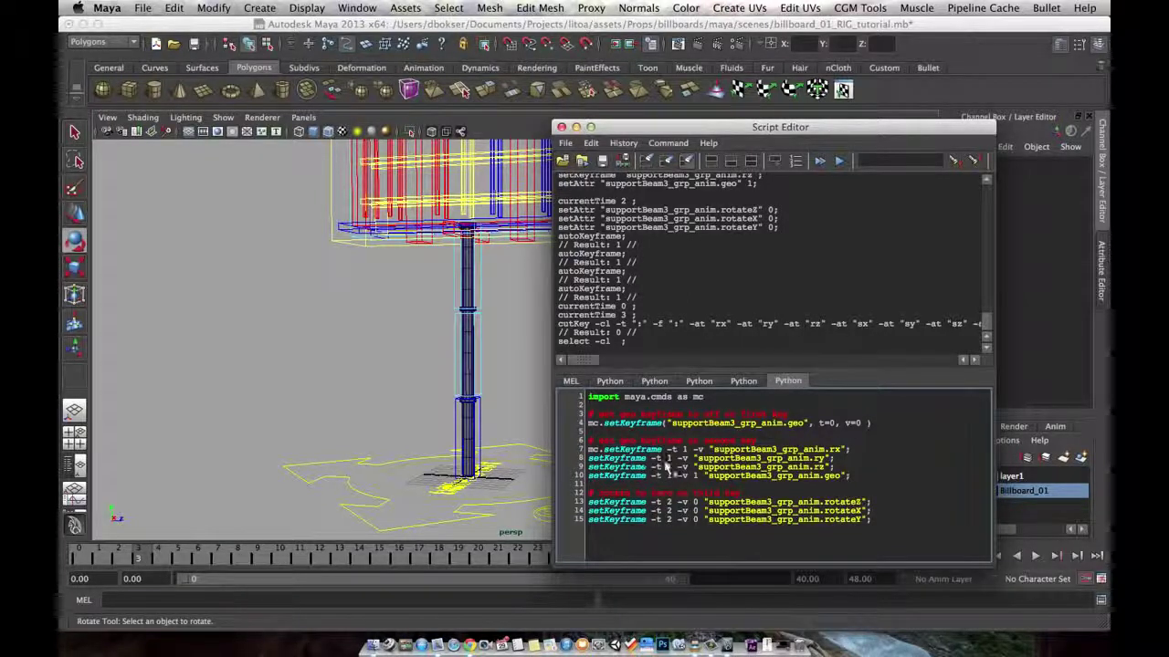
click(665, 449)
text(()
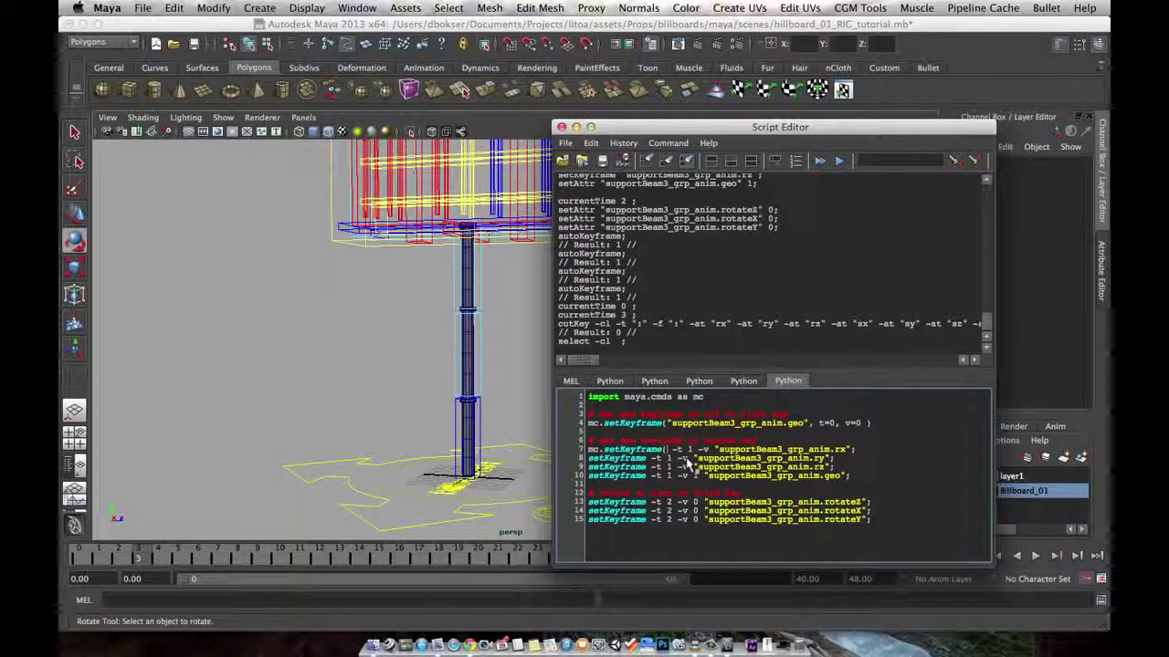
click(854, 449)
key(BackSpace)
text())
drag(715, 450, 674, 451)
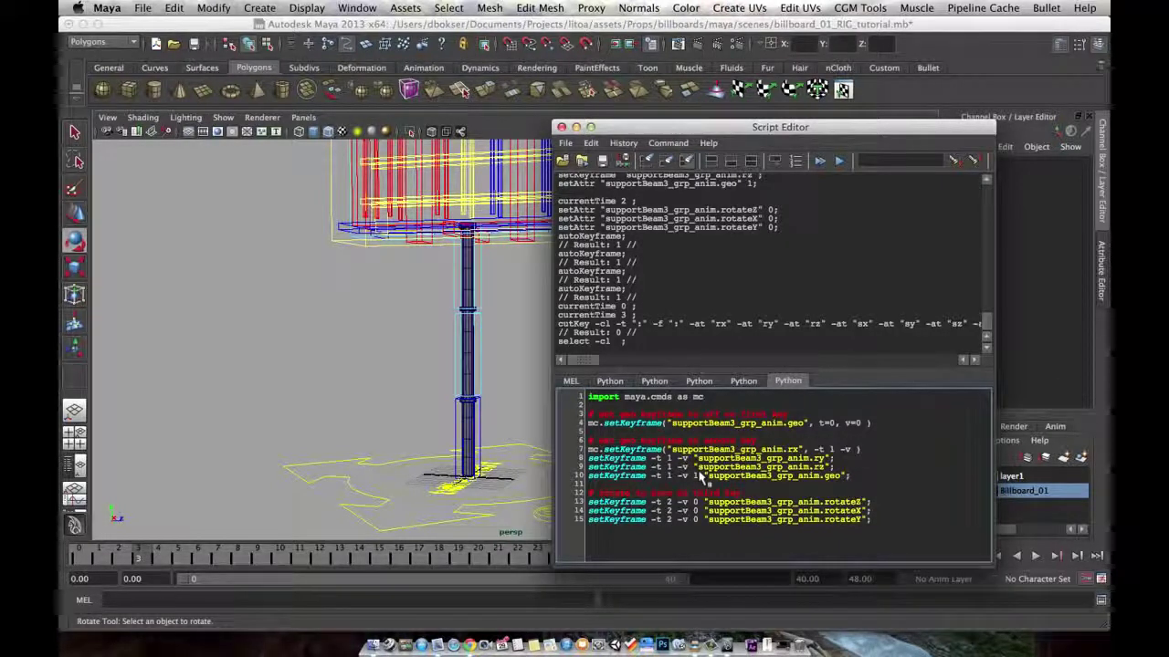
Rewrite the rx call's flags as the comma-separated arguments t=1 and v=
key(Right)
key(Right)
key(BackSpace)
text(=)
key(Right)
text(,)
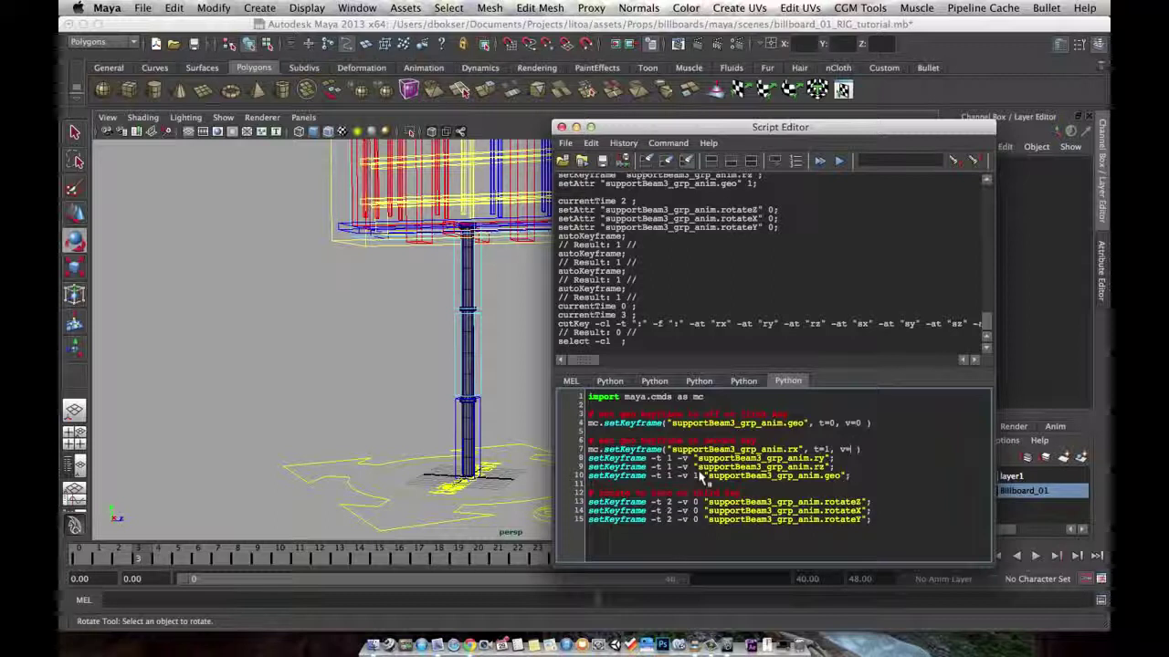
Insert the line "rand = 0" above the rx mc.setKeyframe call
key(Up)
key(Return)
text(rx =)
text(and = 0)
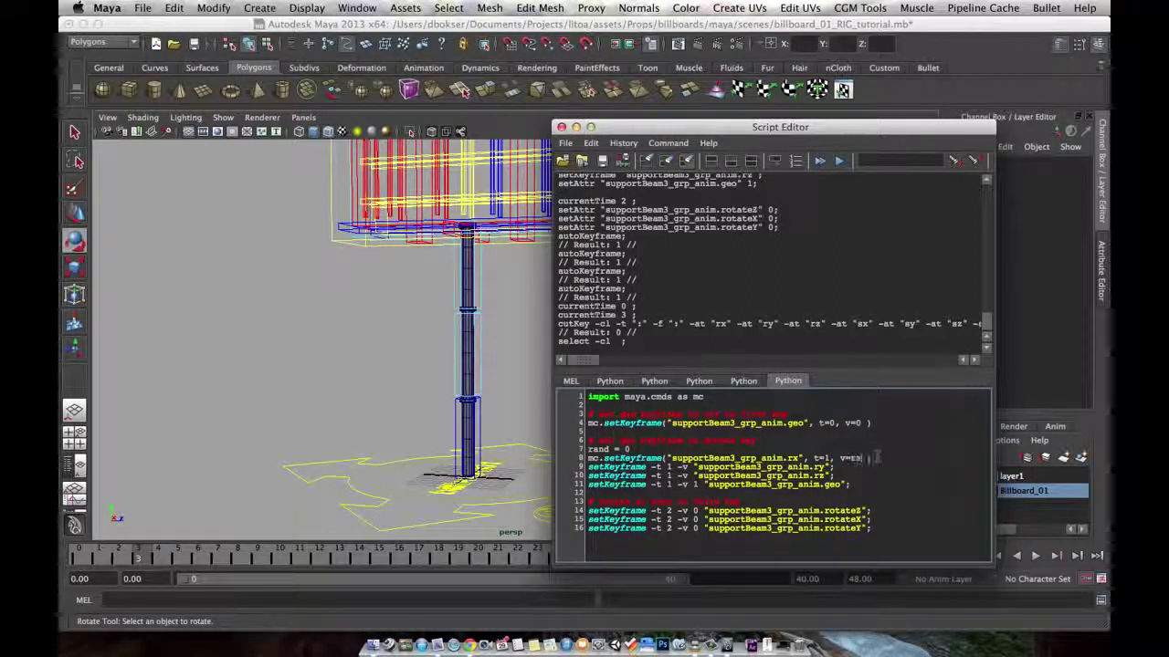
Pass v=rand in the rx call and convert the remaining setKeyframe commands to the same mc.setKeyframe form
drag(873, 458, 849, 458)
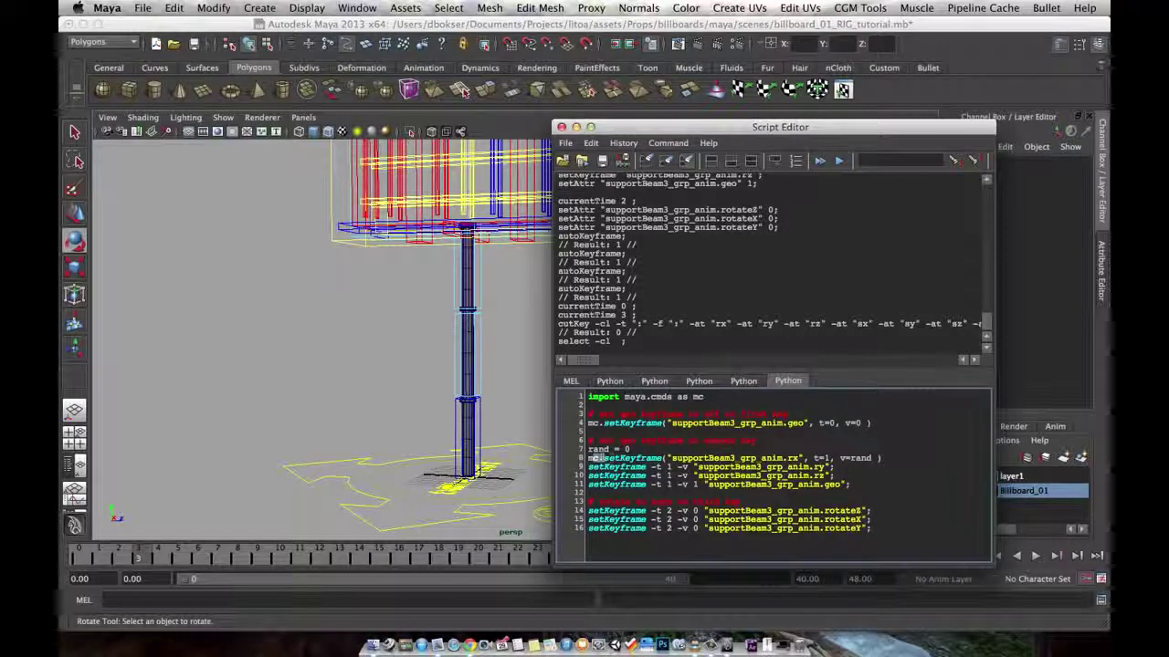
drag(589, 458, 670, 459)
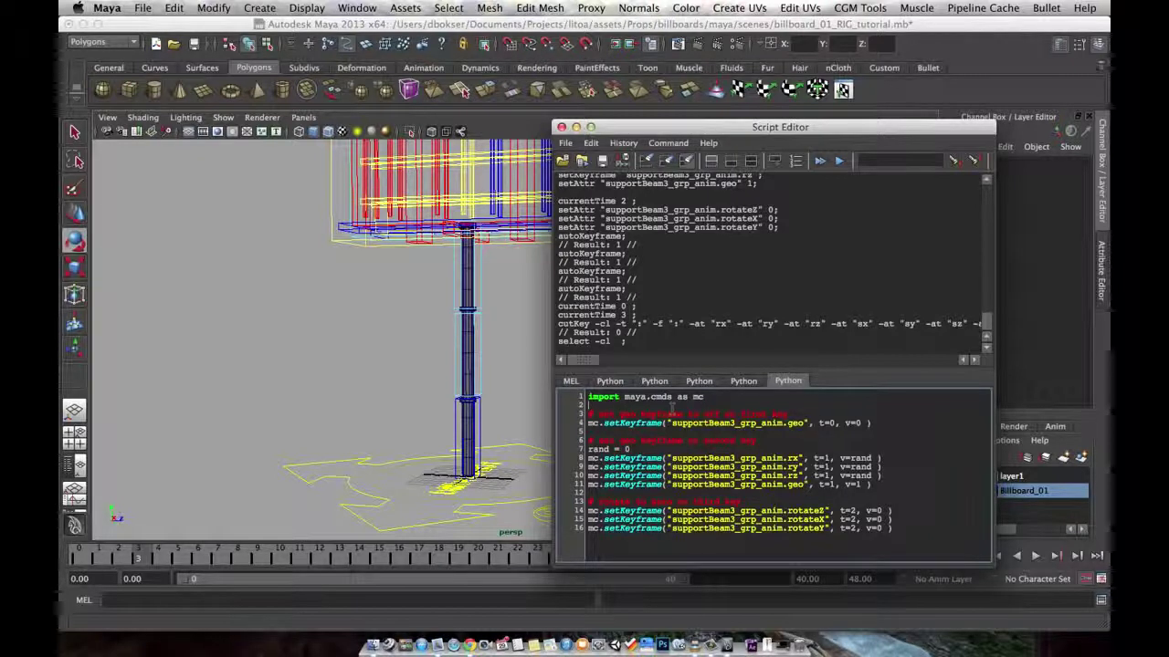
Add "import random" below the maya.cmds import and set rand to random.random()
text(import random)
key(Return)
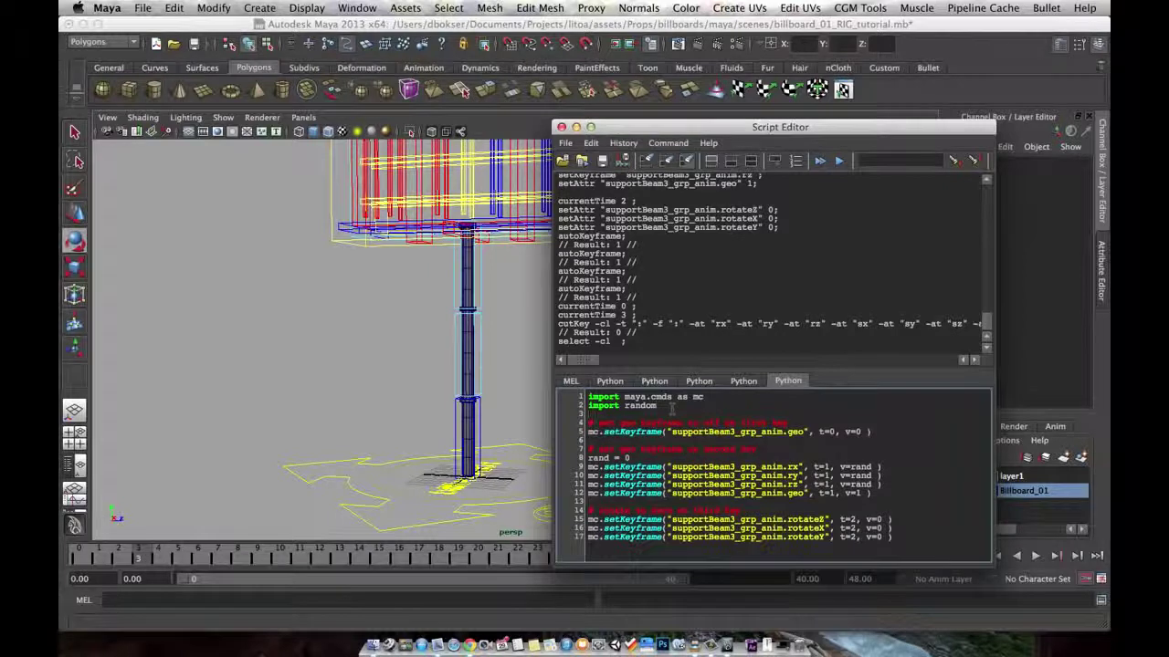
click(660, 458)
key(BackSpace)
text(random.Random())
key(Left)
key(Left)
key(Left)
key(Left)
key(Left)
key(Left)
key(Left)
key(BackSpace)
text(r)
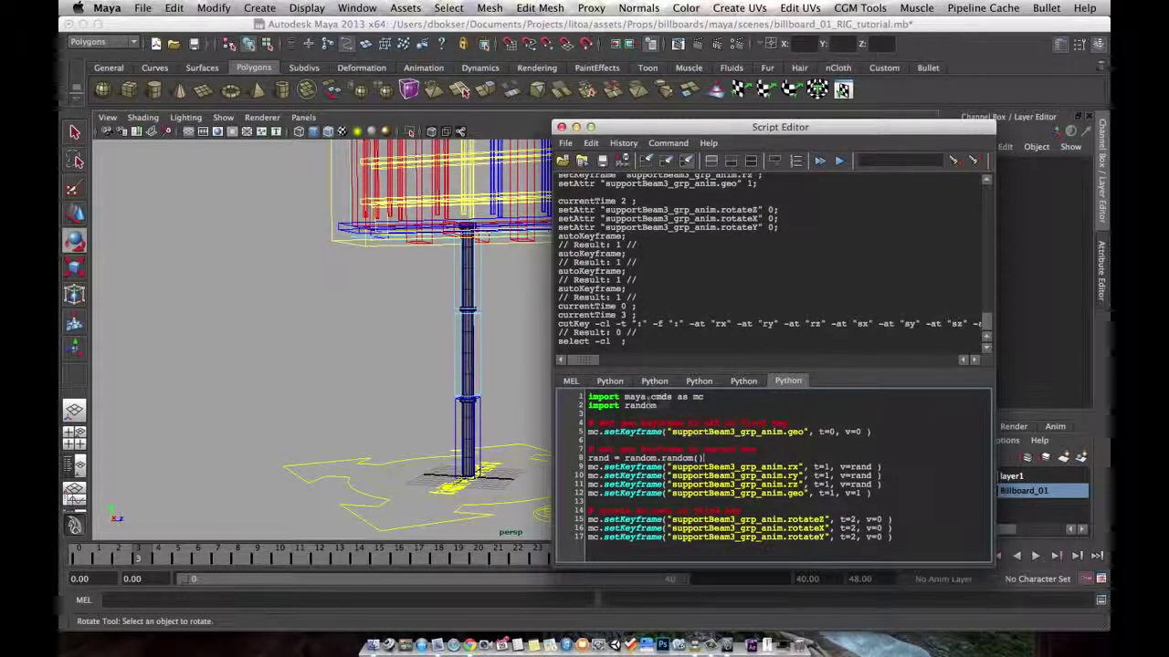
Run the import random line and evaluate random.random() repeatedly to check the values it returns
drag(658, 405, 587, 405)
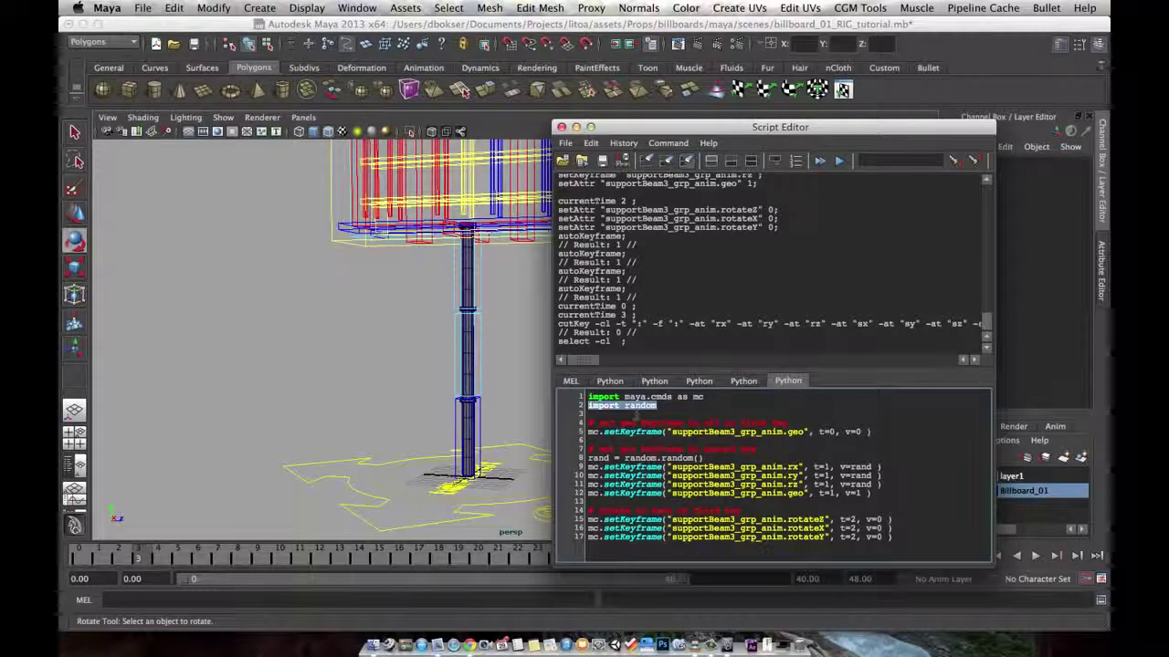
key(ctrl+Return)
mouse_move(705, 458)
mouse_down()
mouse_move(587, 457)
mouse_move(704, 458)
mouse_up()
key(ctrl+Return)
key(ctrl+Return)
key(ctrl+Return)
key(ctrl+Return)
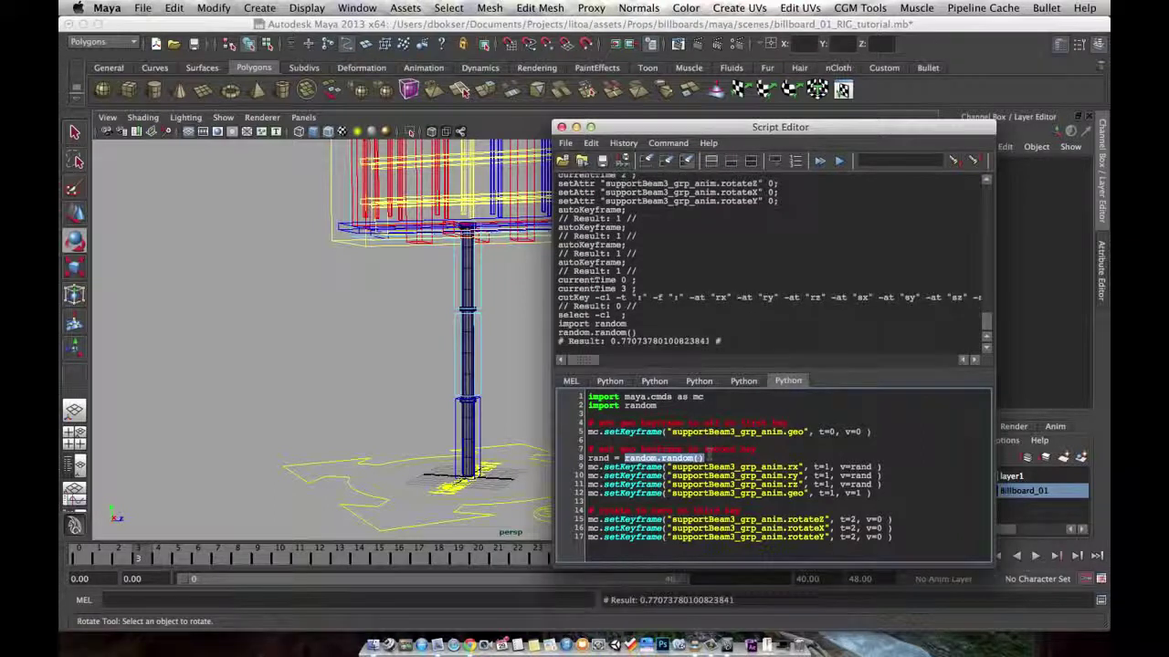
key(ctrl+Return)
key(ctrl+Return)
key(ctrl+Return)
key(ctrl+Return)
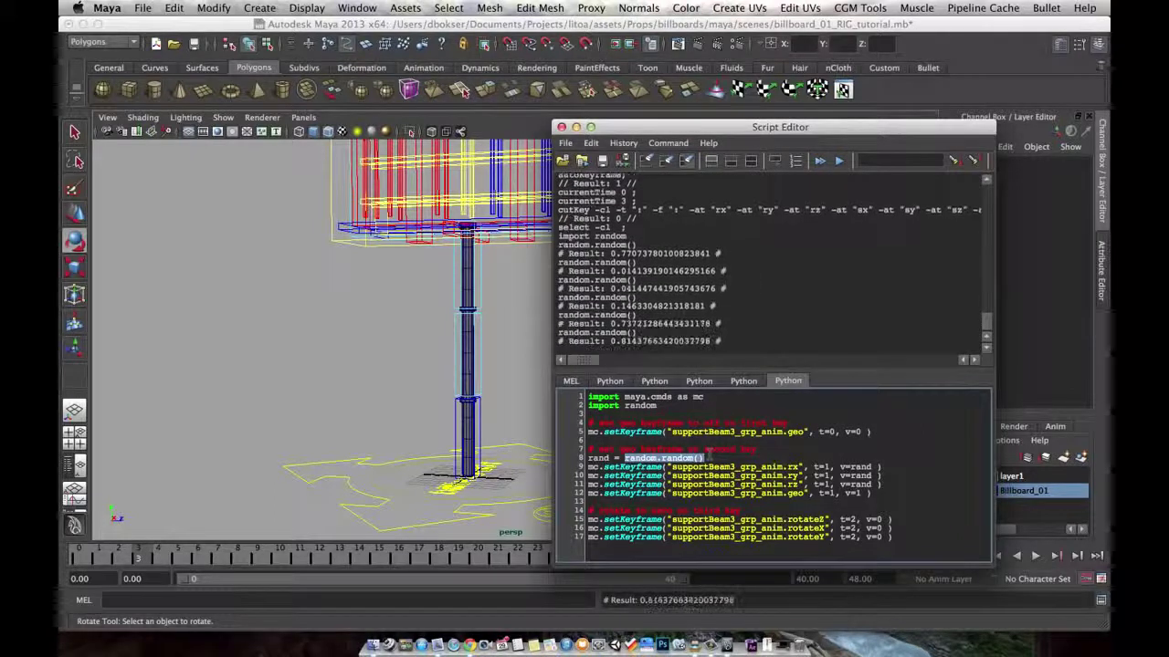
key(ctrl+Return)
key(ctrl+Return)
key(ctrl+Return)
key(ctrl+Return)
key(ctrl+Return)
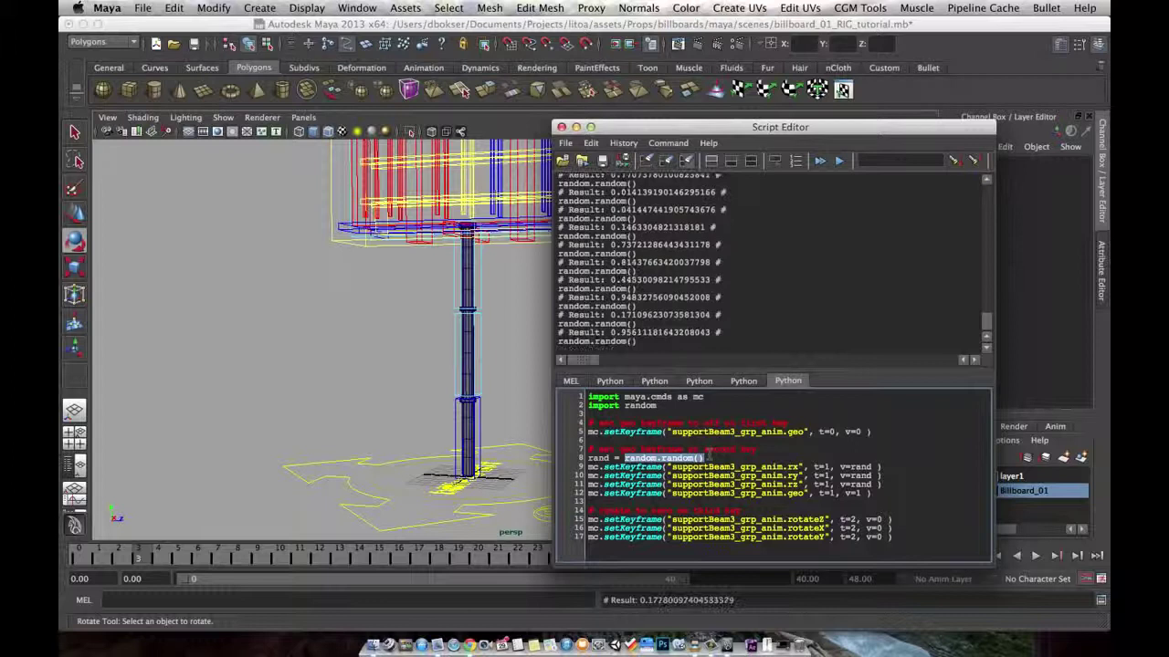
key(ctrl+Return)
key(ctrl+Return)
key(ctrl+Return)
key(ctrl+Return)
key(ctrl+Return)
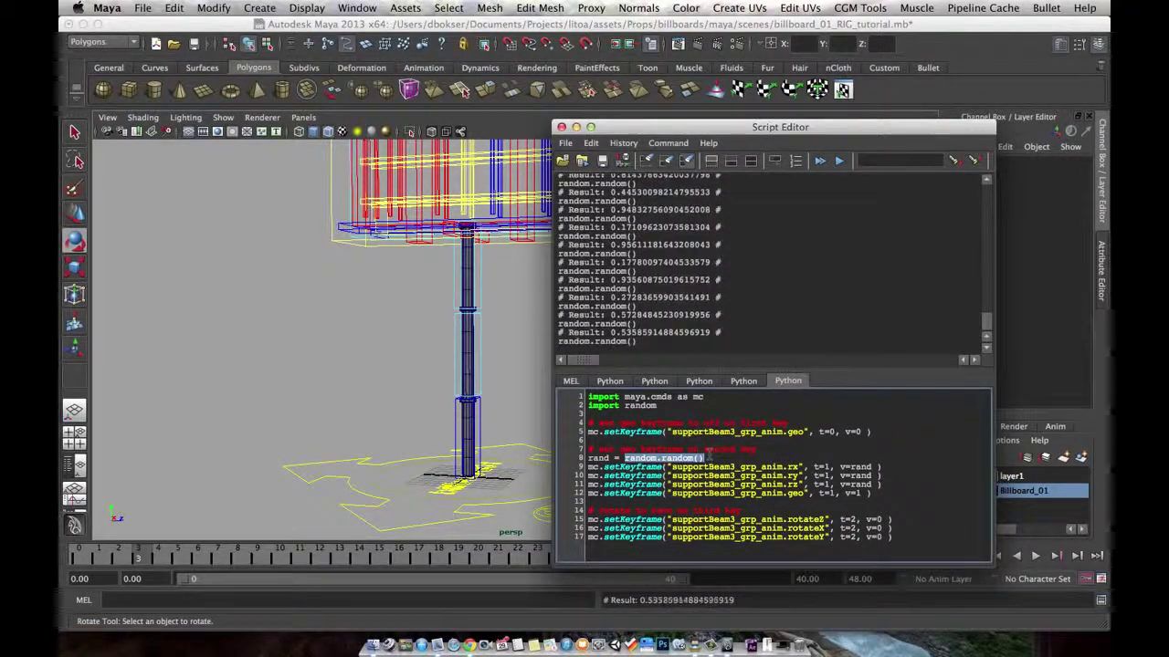
key(ctrl+Return)
key(ctrl+Return)
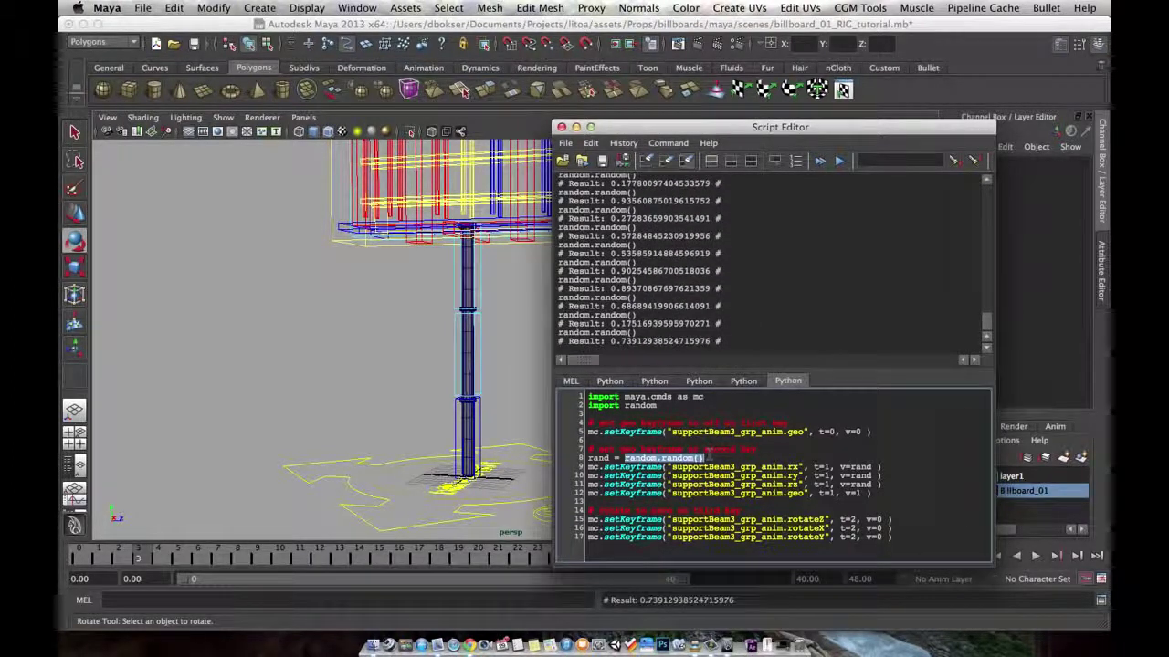
Extend the rand expression to random.random()*20 - 10 and evaluate it repeatedly to test its range
click(721, 459)
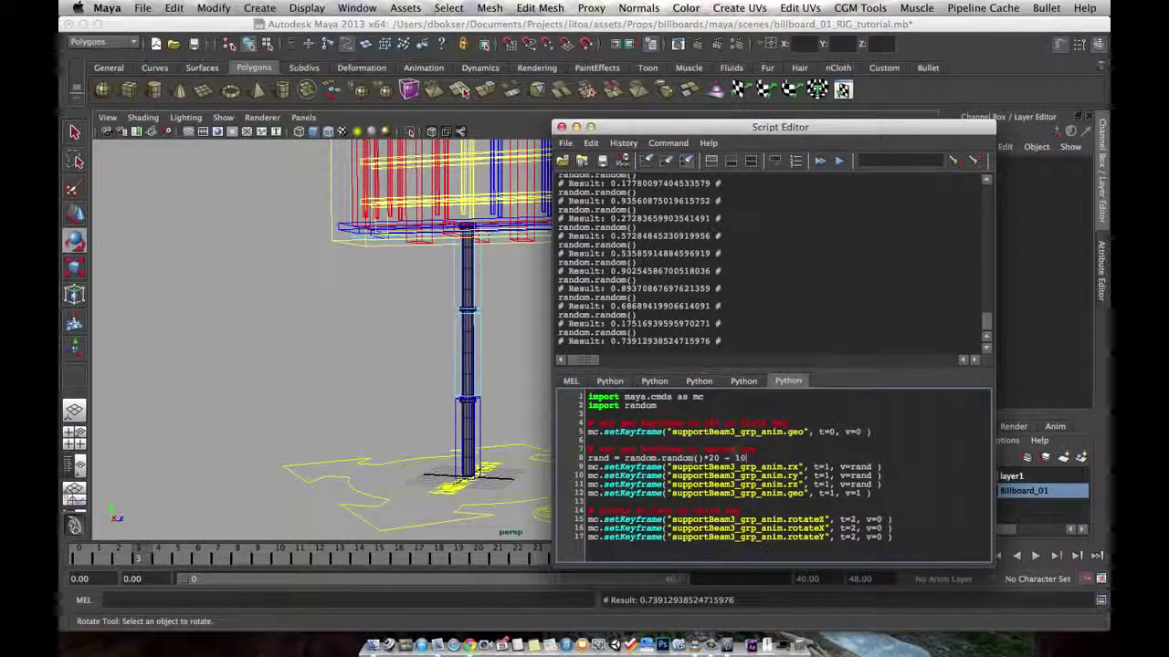
drag(753, 454, 625, 456)
key(ctrl+Return)
key(ctrl+Return)
key(ctrl+Return)
key(ctrl+Return)
key(ctrl+Return)
key(ctrl+Return)
key(ctrl+Return)
key(ctrl+Return)
key(ctrl+Return)
key(ctrl+Return)
key(ctrl+Return)
key(ctrl+Return)
key(ctrl+Return)
key(ctrl+Return)
key(ctrl+Return)
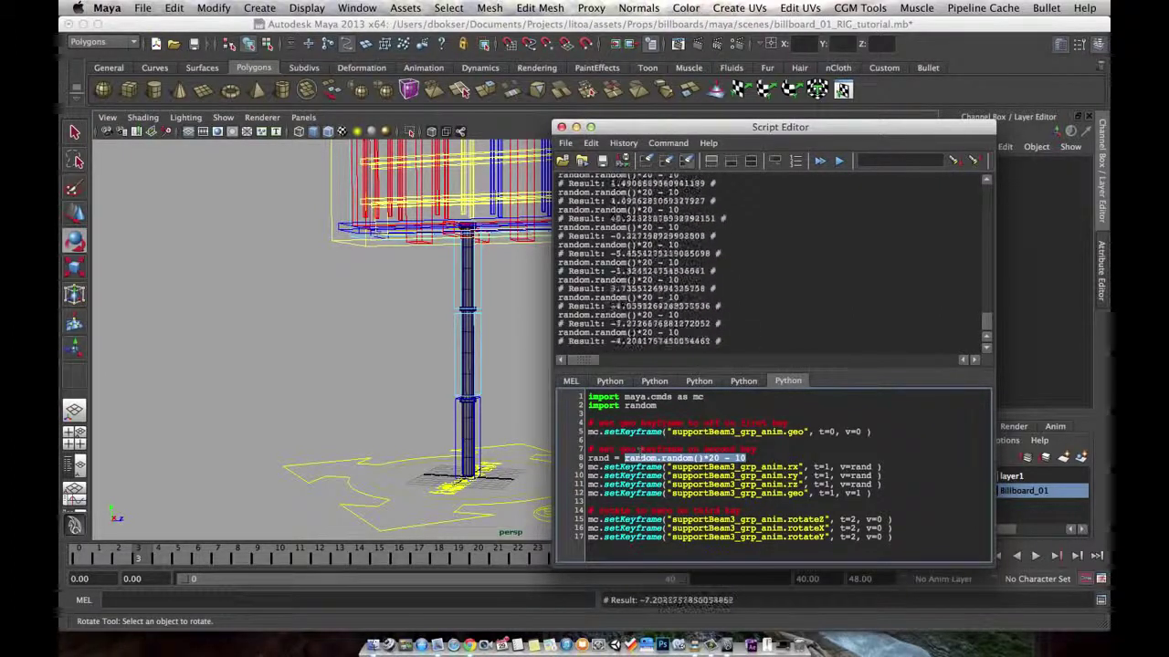
key(ctrl+Return)
key(ctrl+Return)
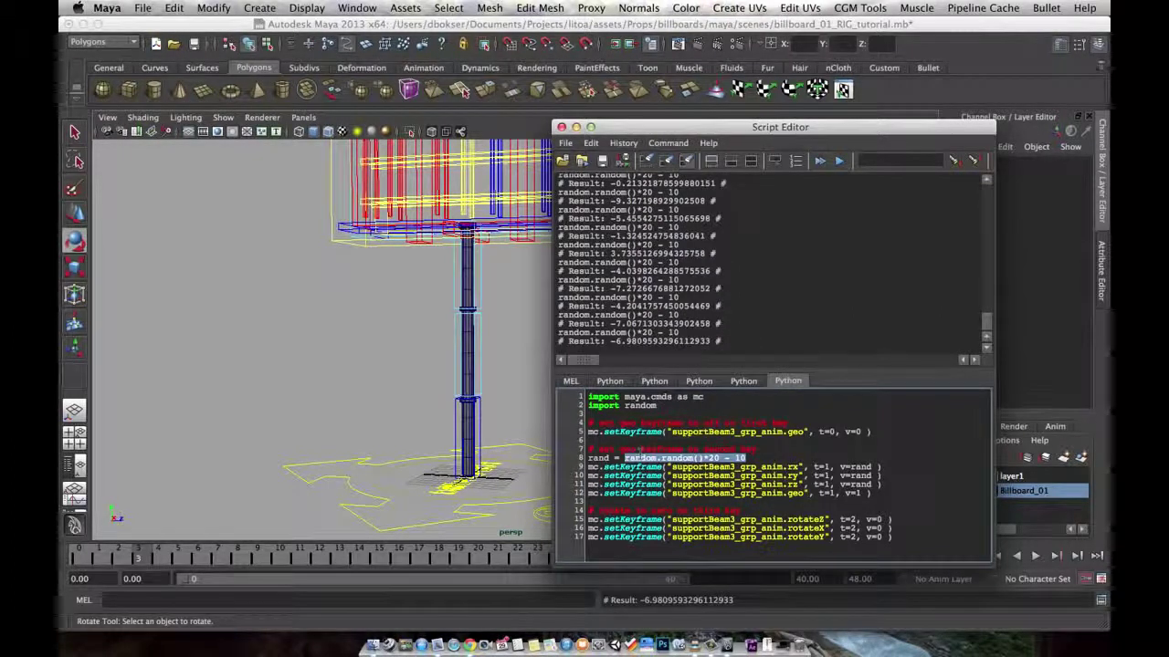
Rename the rand variable in its assignment line to randx
click(640, 456)
double_click(599, 457)
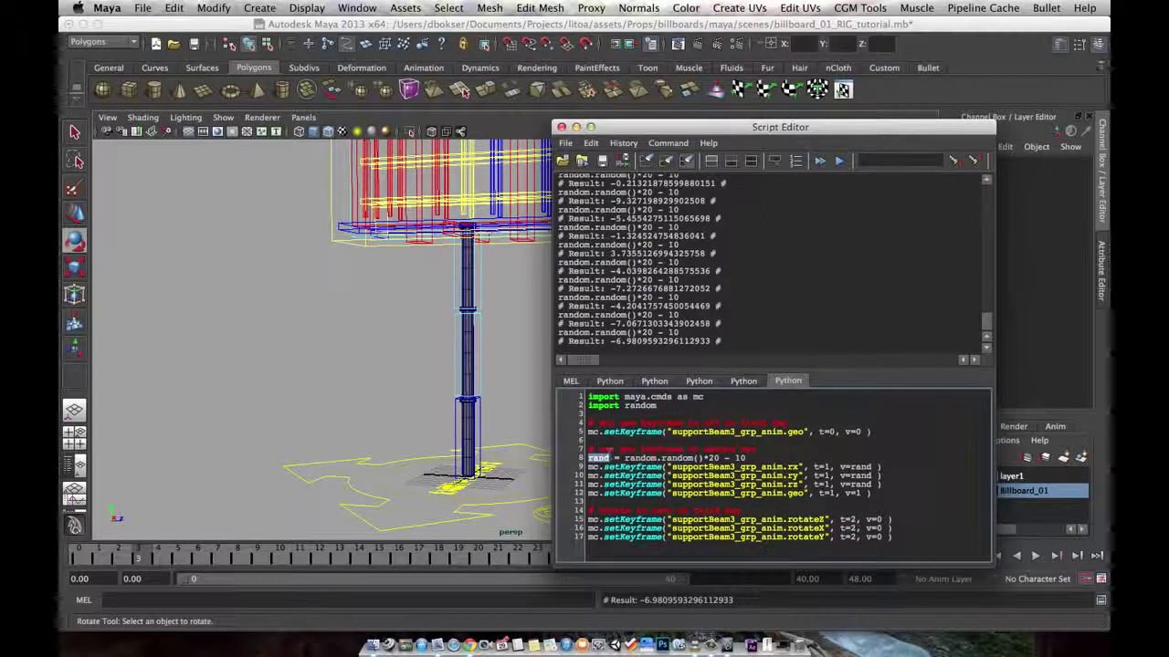
drag(747, 457, 572, 459)
double_click(599, 459)
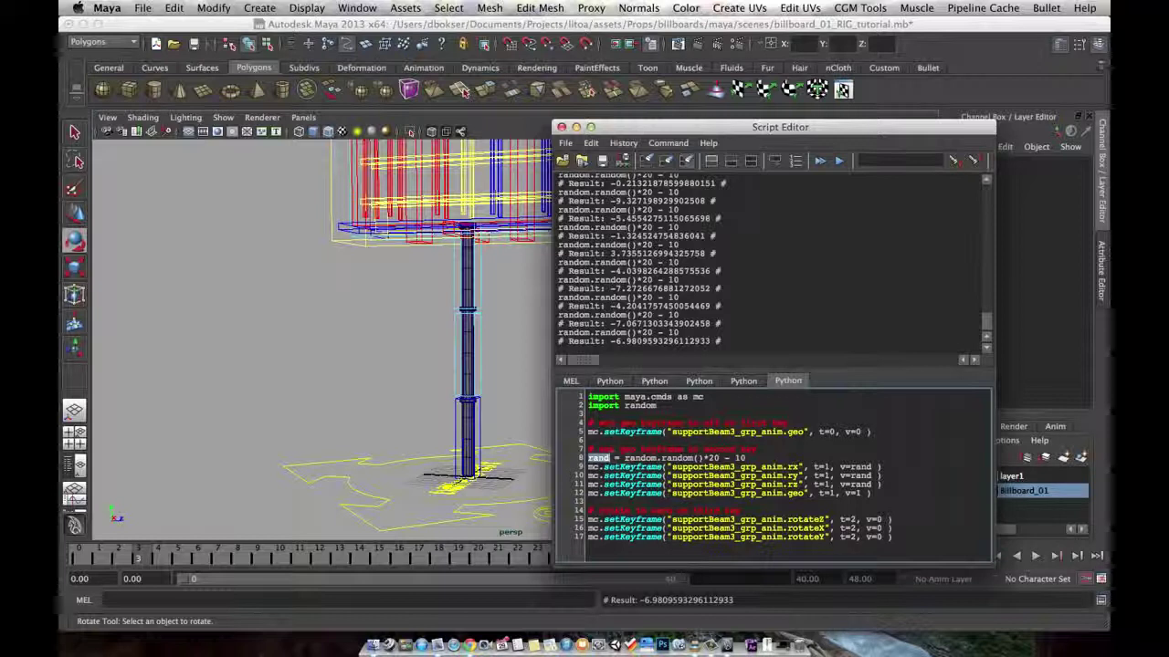
click(771, 458)
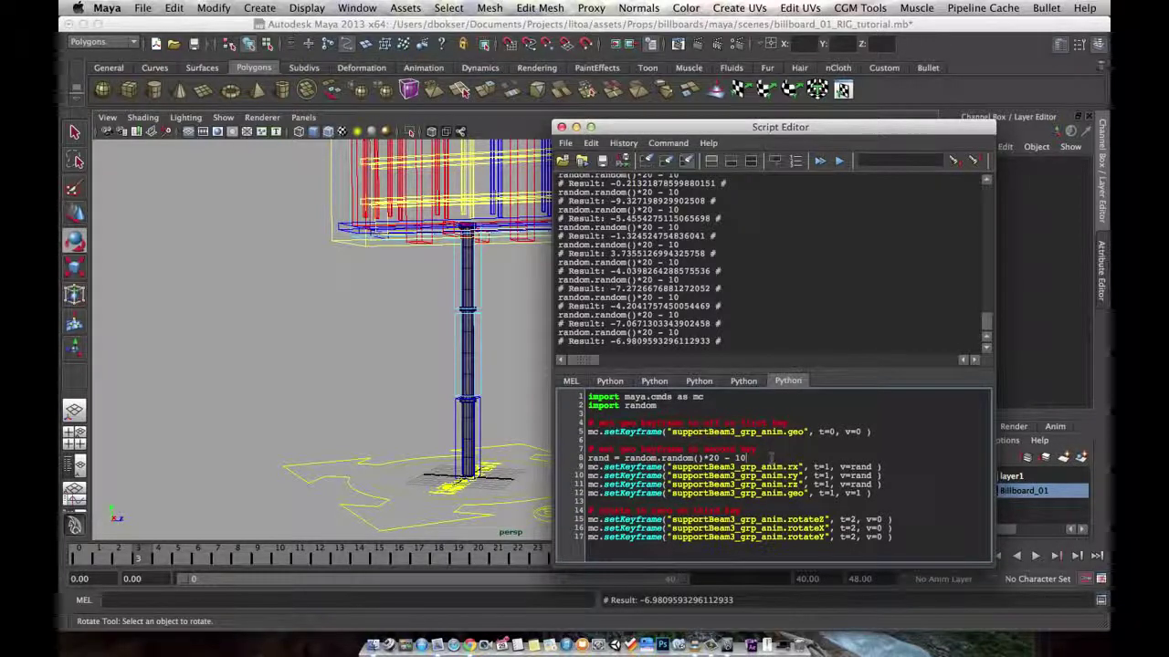
click(608, 457)
text(x)
Duplicate the randx assignment line twice directly below itself
double_click(744, 457)
drag(734, 457, 576, 457)
click(764, 458)
drag(761, 457, 568, 464)
key(super+c)
click(775, 457)
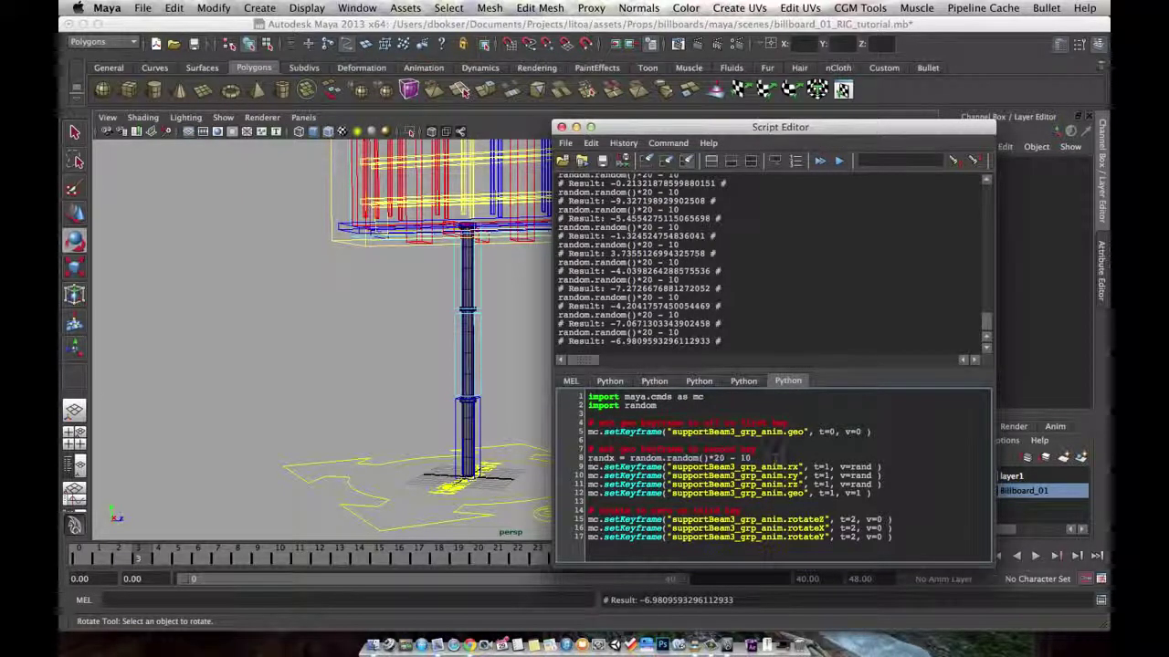
key(Return)
key(super+v)
key(Return)
key(super+v)
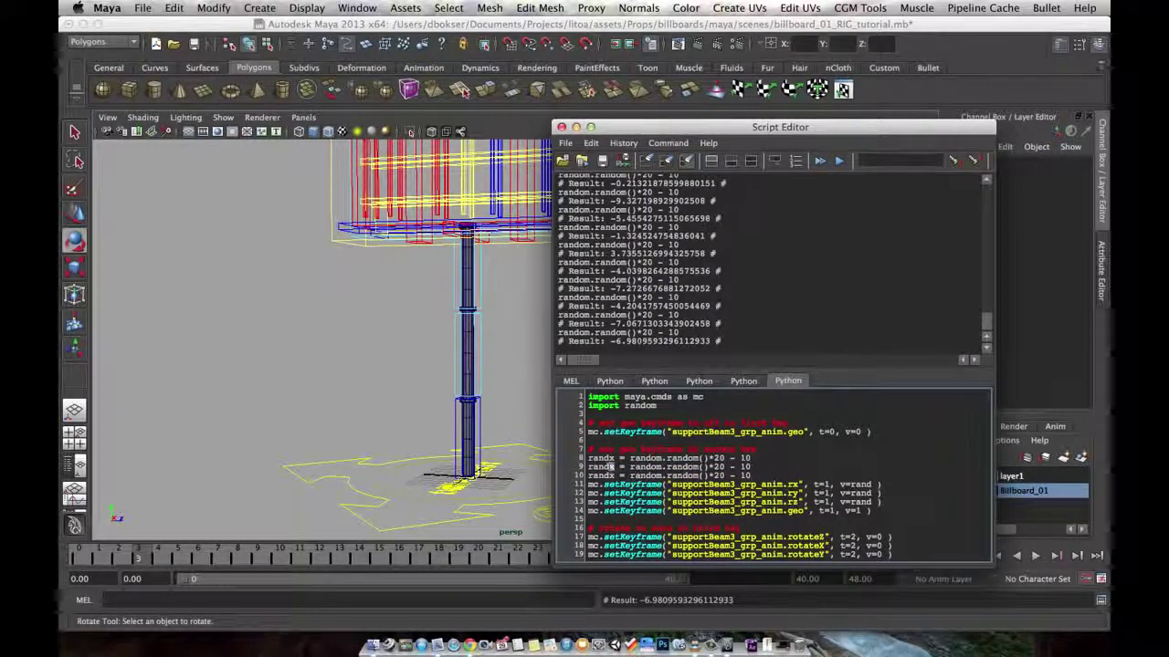
Rename the two copied variables to randy and randz, and run the three random assignments
text(y)
drag(608, 476, 615, 475)
text(z)
drag(756, 475, 587, 457)
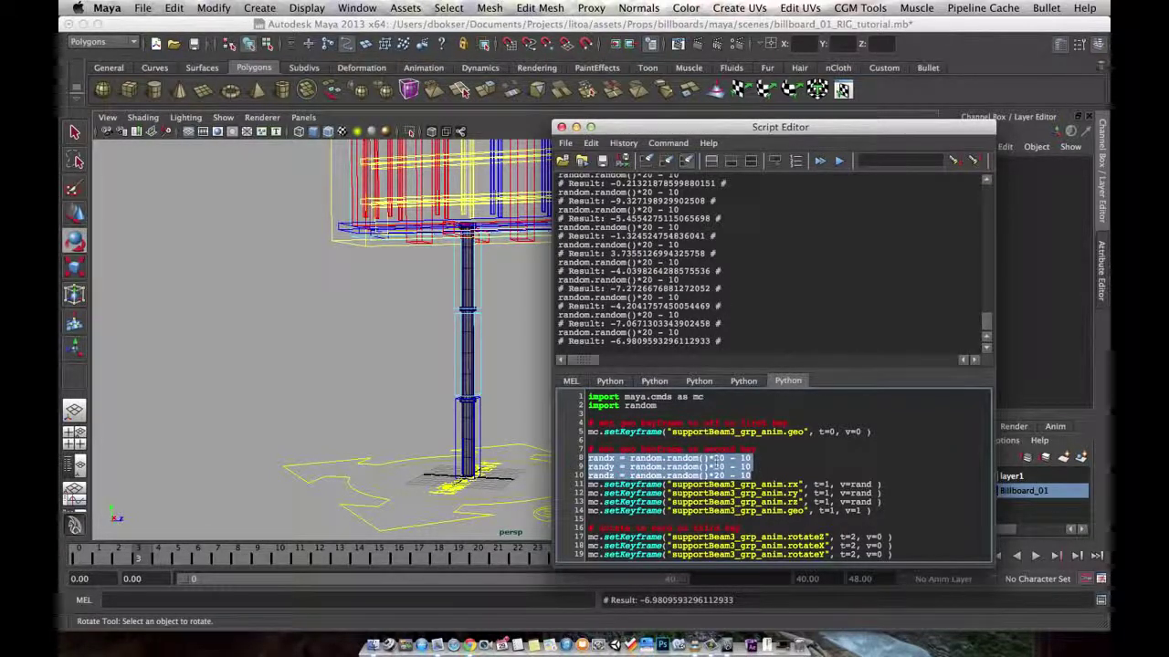
key(ctrl+Return)
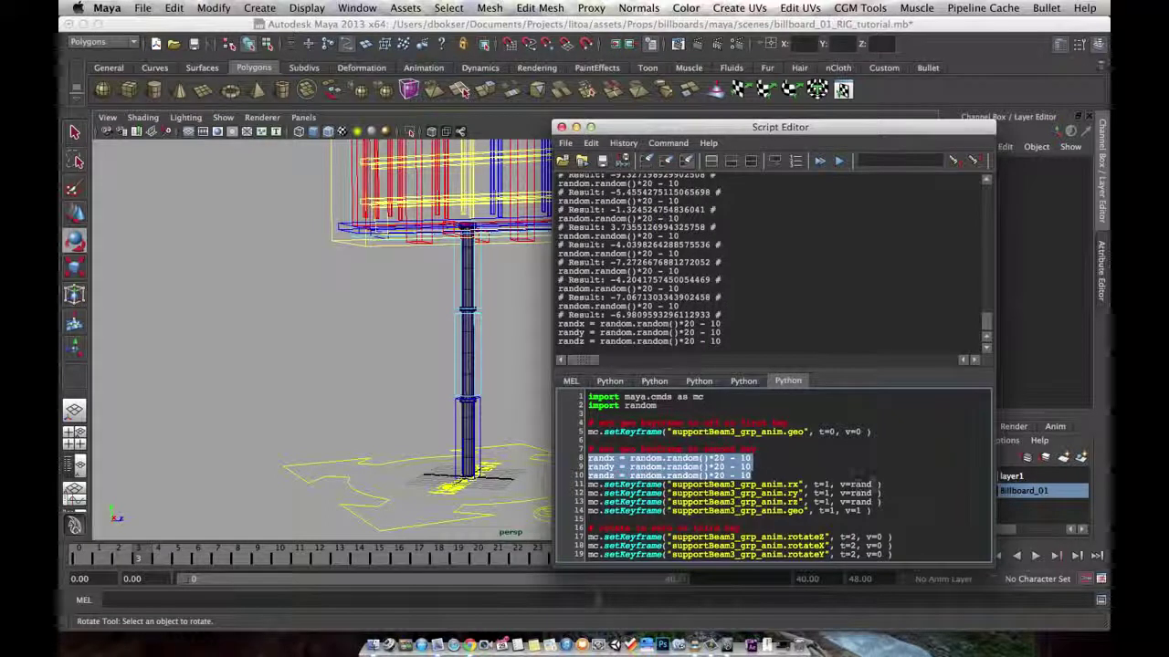
Set the values of the rx, ry and rz keyframe calls to randx, randy and randz
click(873, 485)
text(x)
click(879, 493)
text(y)
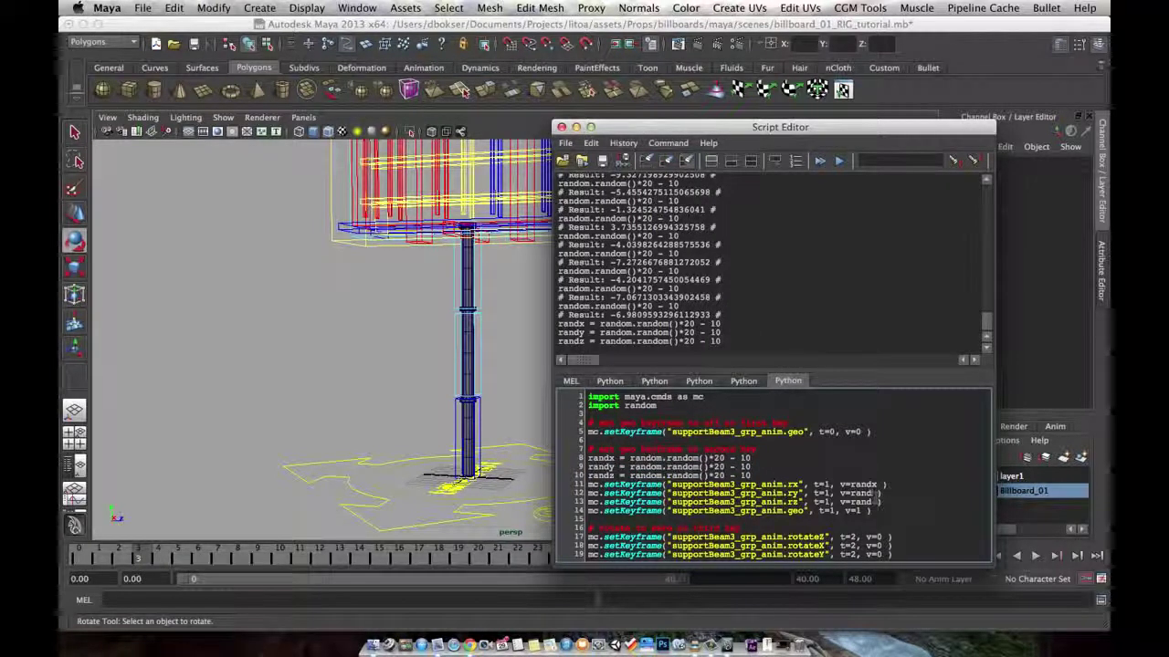
click(878, 501)
text(z)
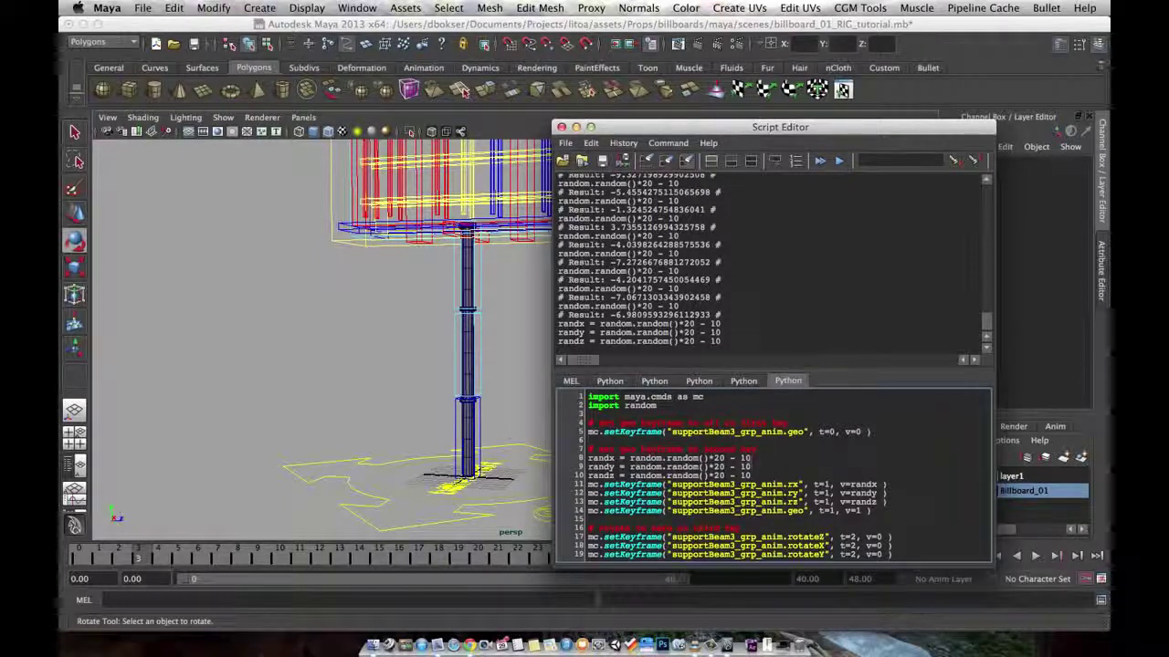
Select the supportBeam3_grp_anim control, go to frame 0, and run the entire Python script
click(493, 417)
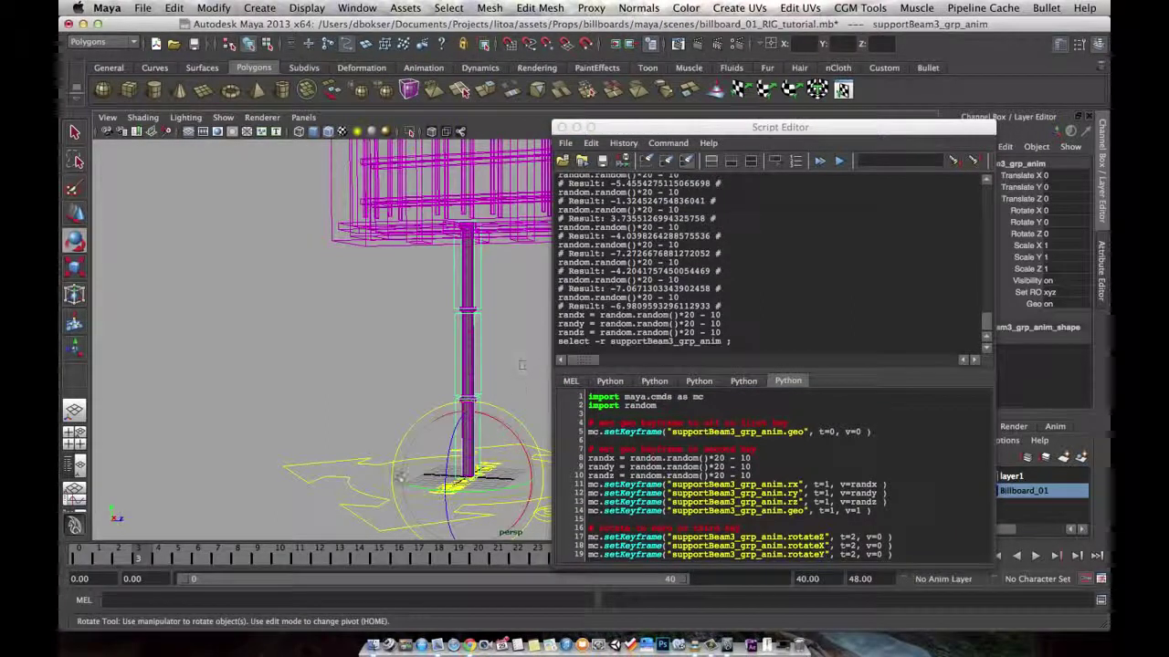
click(86, 554)
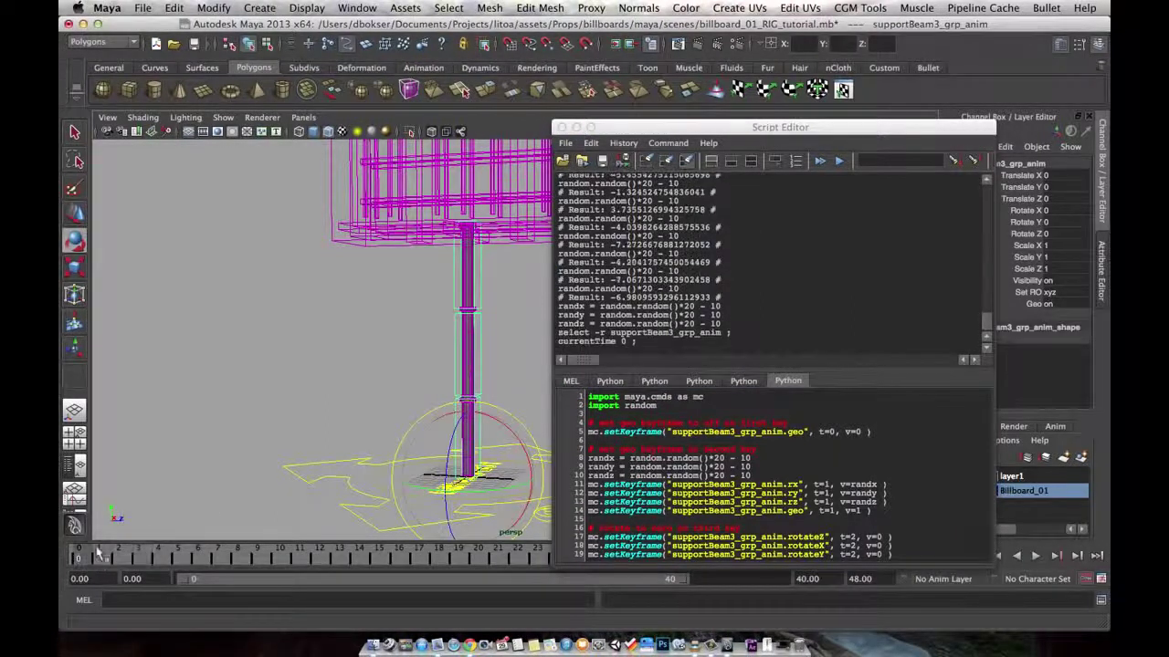
click(840, 463)
key(ctrl+a)
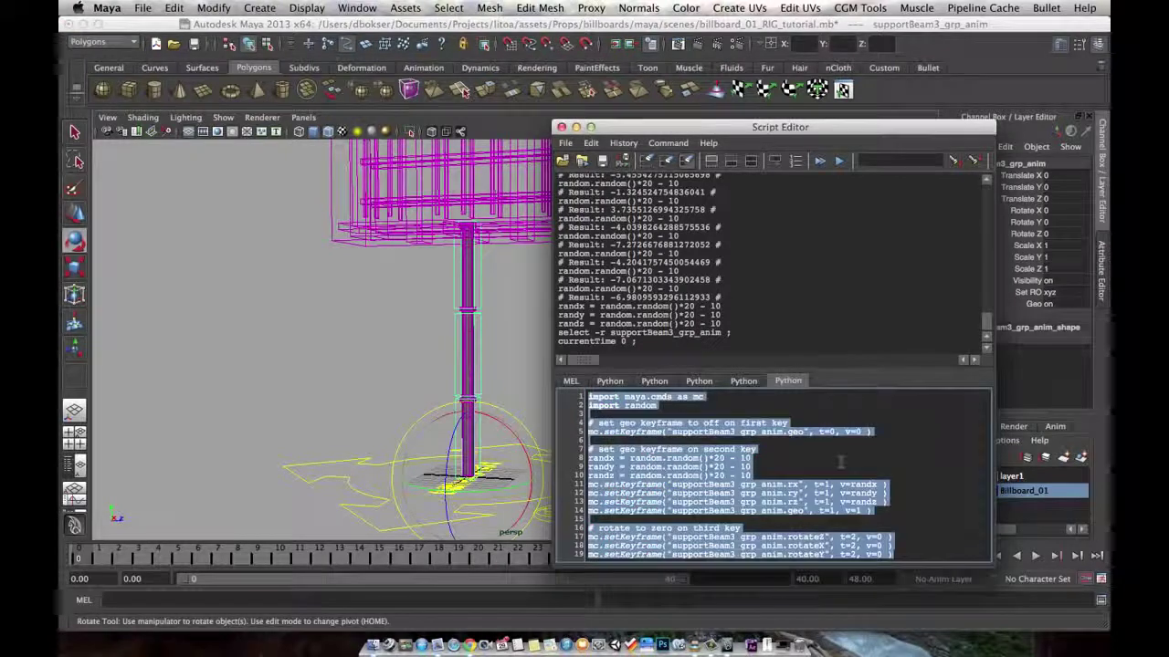
key(ctrl+Return)
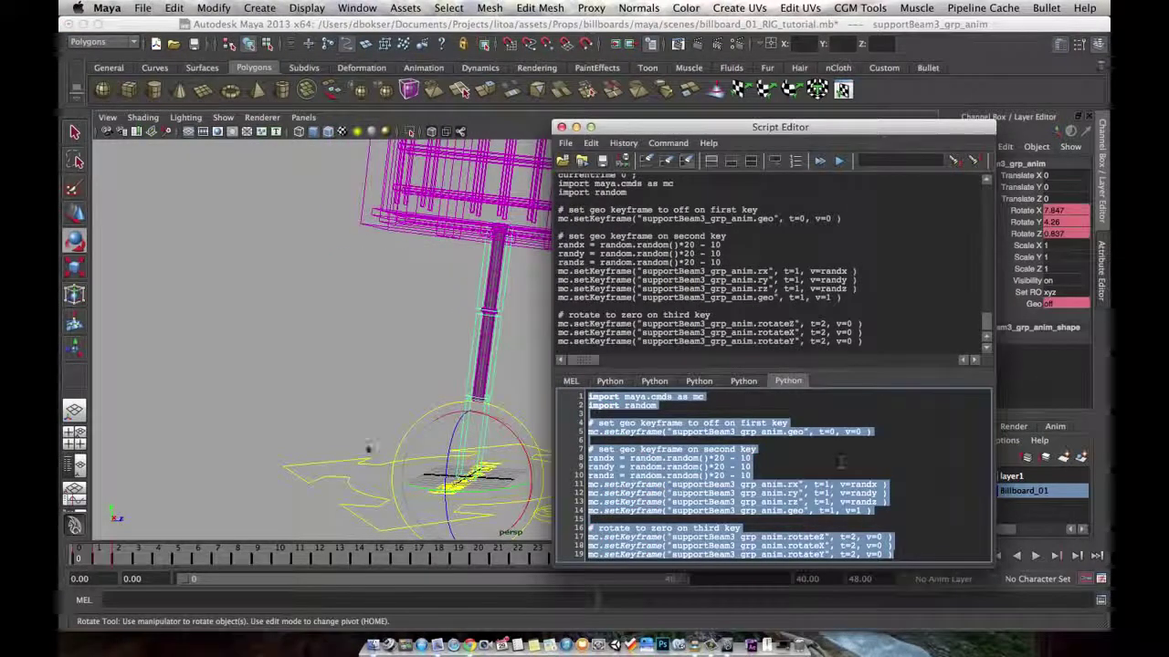
Play and scrub the first frames of the timeline to check the support beam's keyed random rotation and visibility
mouse_move(95, 556)
mouse_down()
mouse_move(132, 557)
mouse_move(89, 555)
mouse_up()
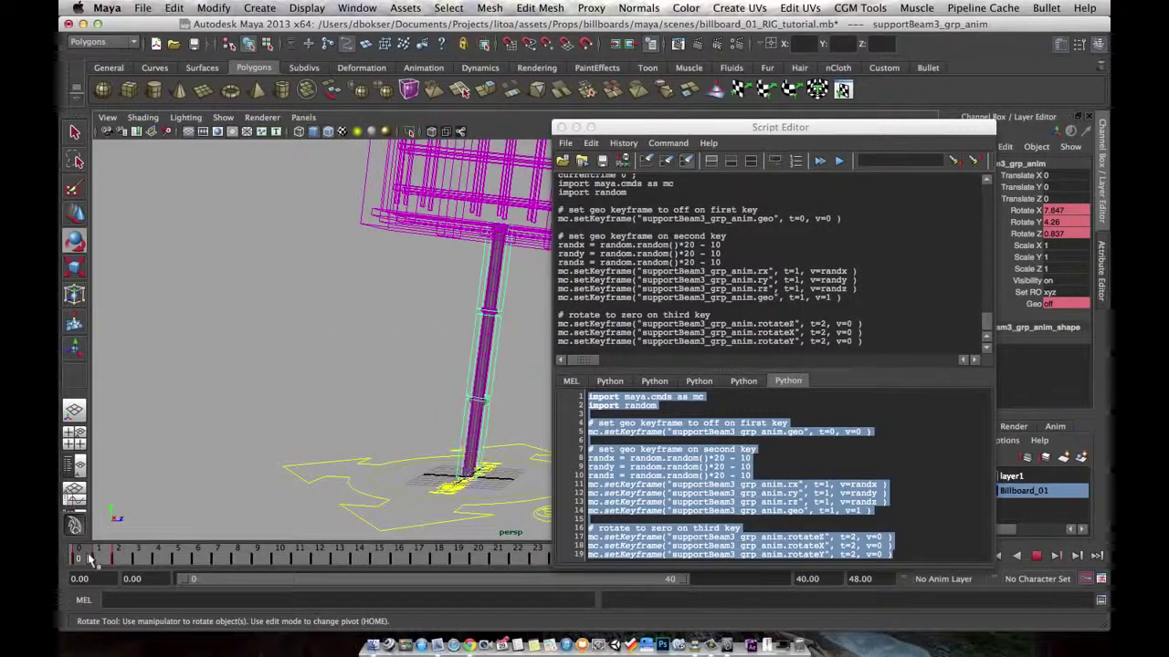
drag(139, 561, 80, 560)
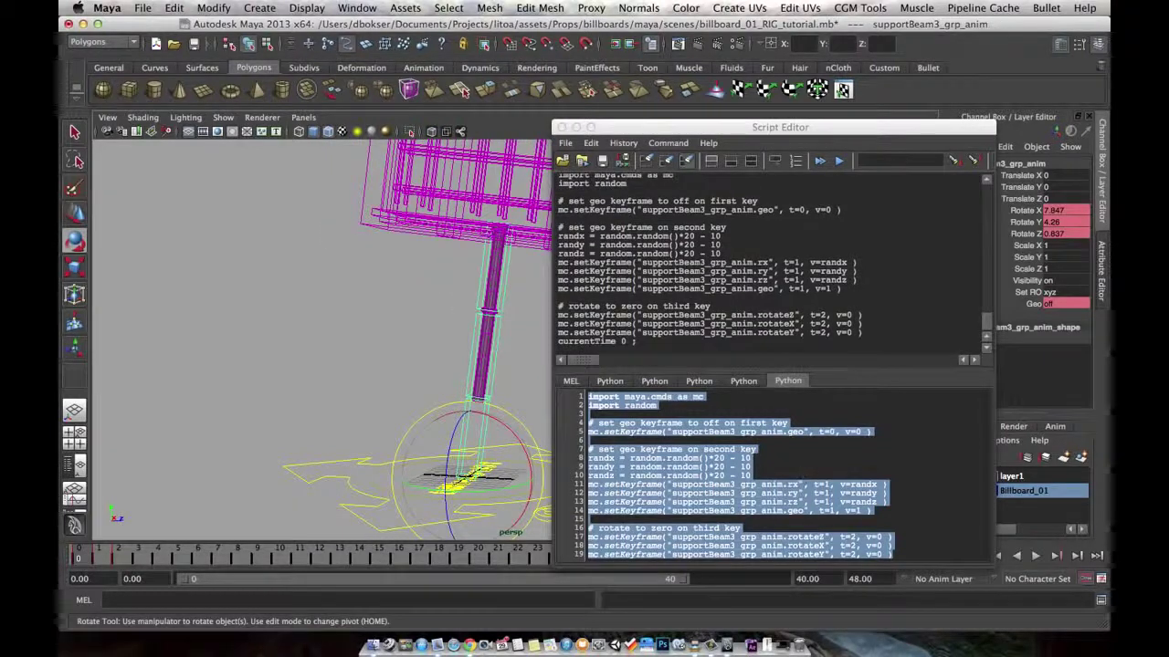
click(782, 470)
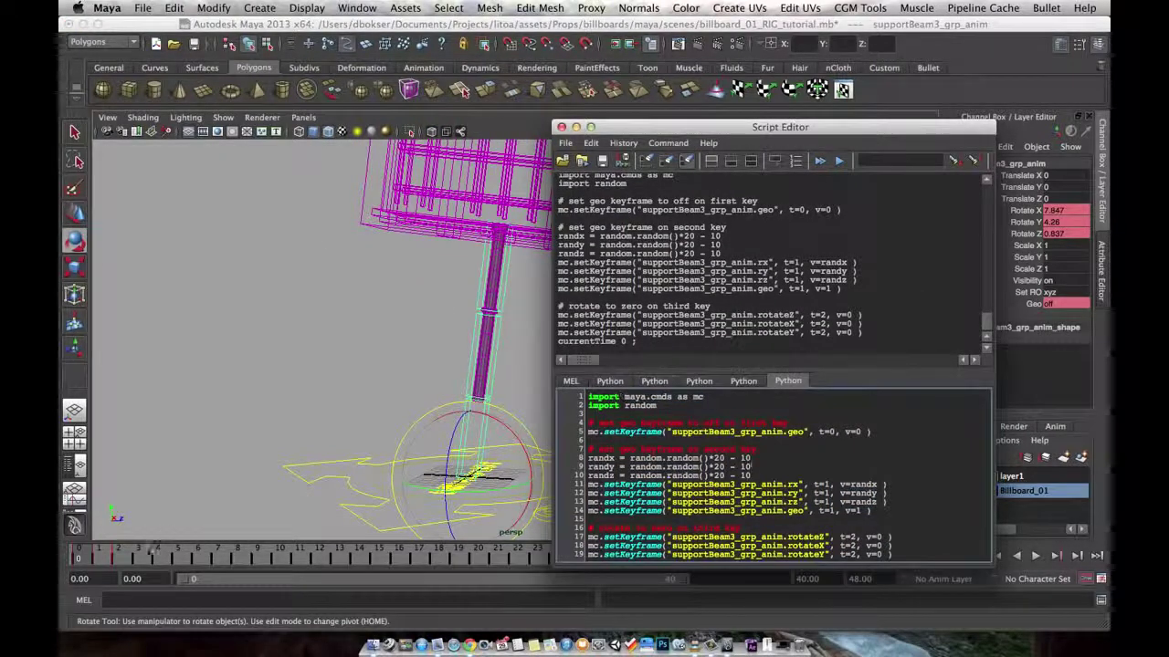
At frame 4, delete the keys on the Rotate X through Geo channels, and reselect the supportBeam3_grp_anim control
click(157, 555)
drag(1026, 210, 1032, 304)
right_click(1032, 240)
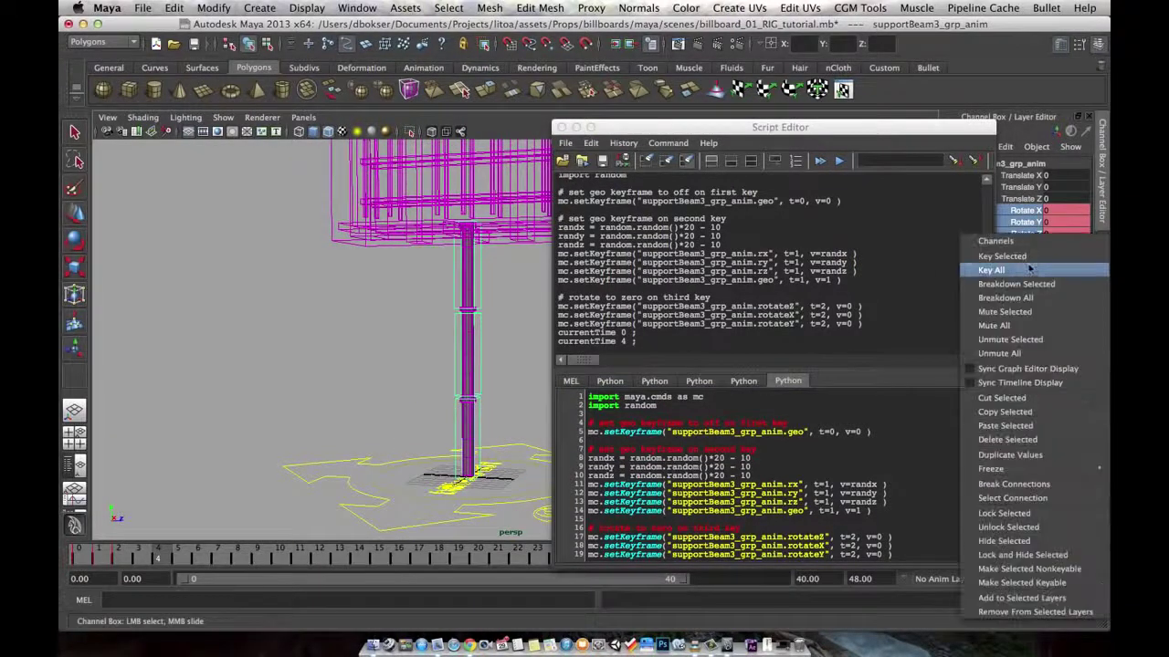
click(1009, 439)
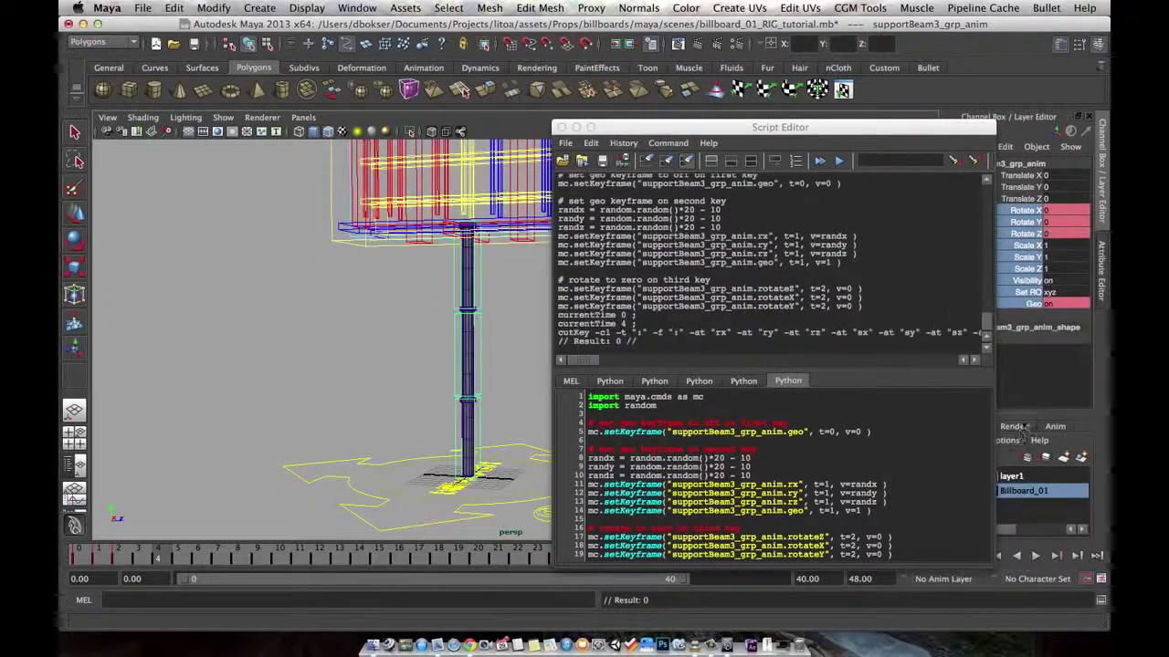
click(502, 407)
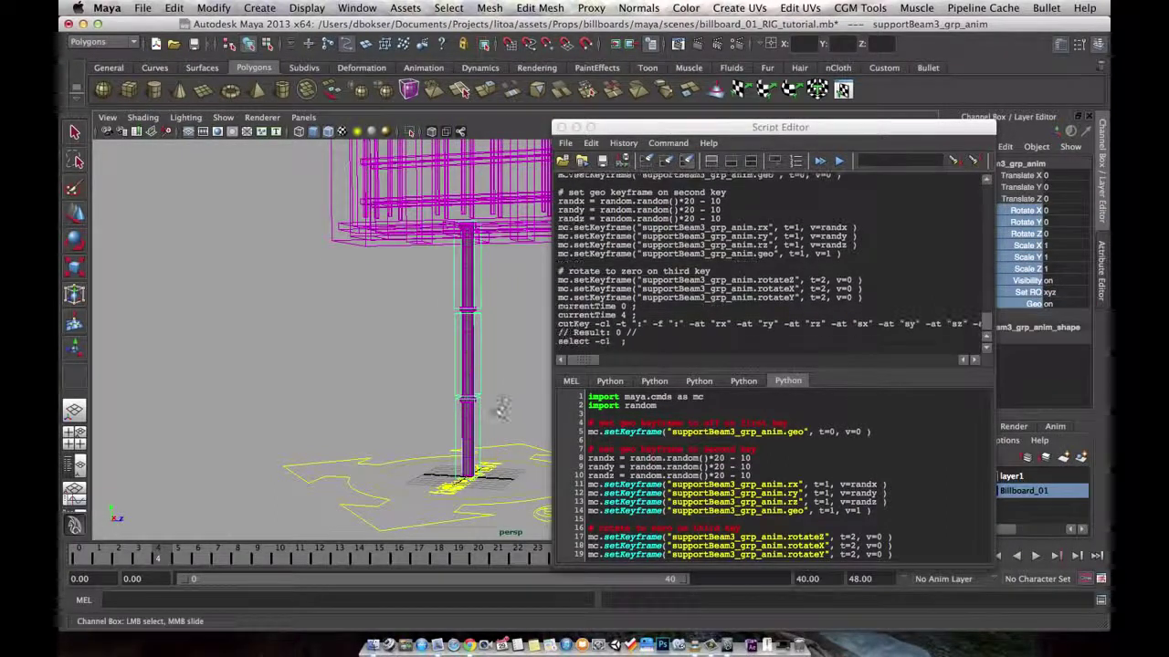
click(470, 402)
key(q)
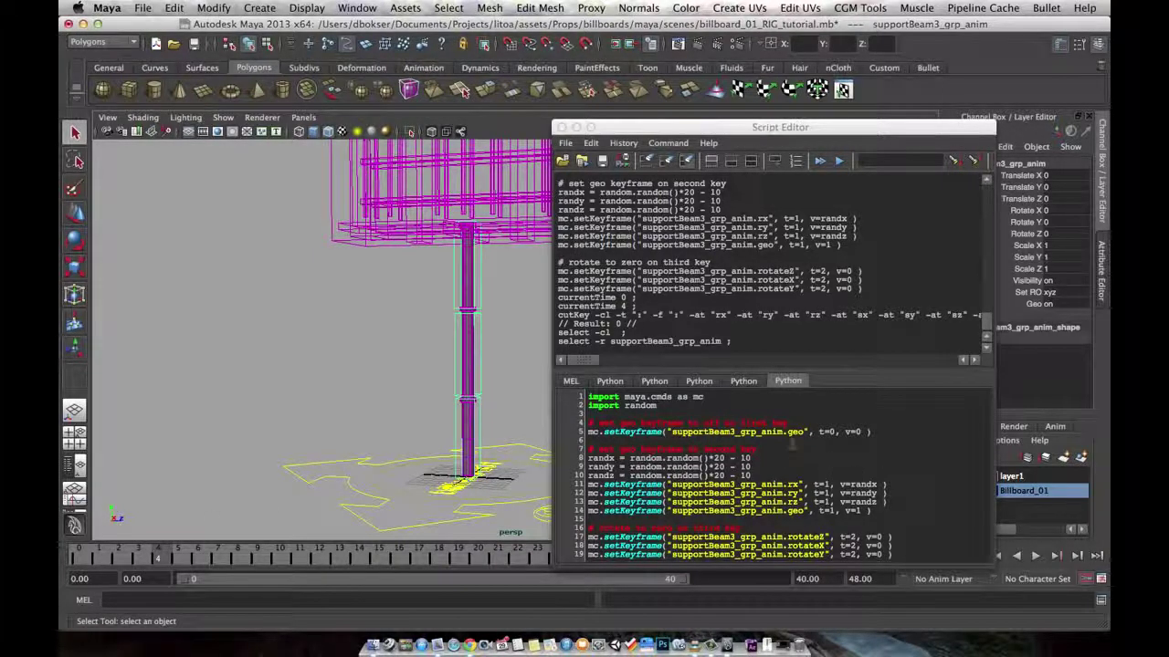
Play and scrub the early frames of the timeline to examine the support beam without its keys
click(793, 448)
click(91, 557)
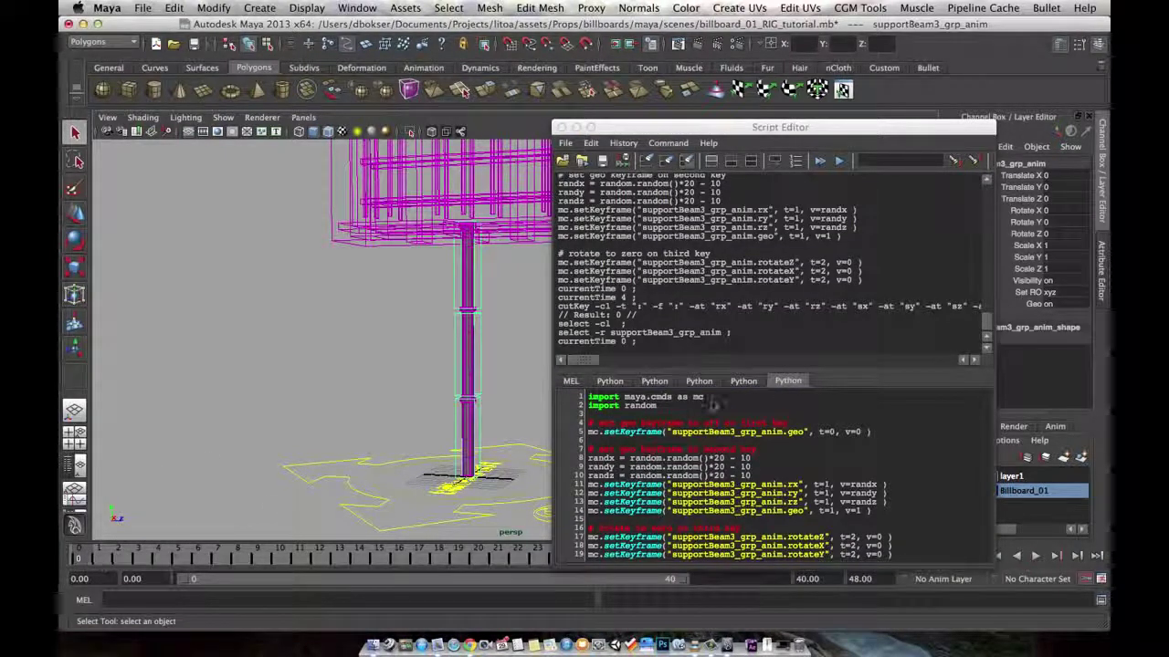
click(125, 561)
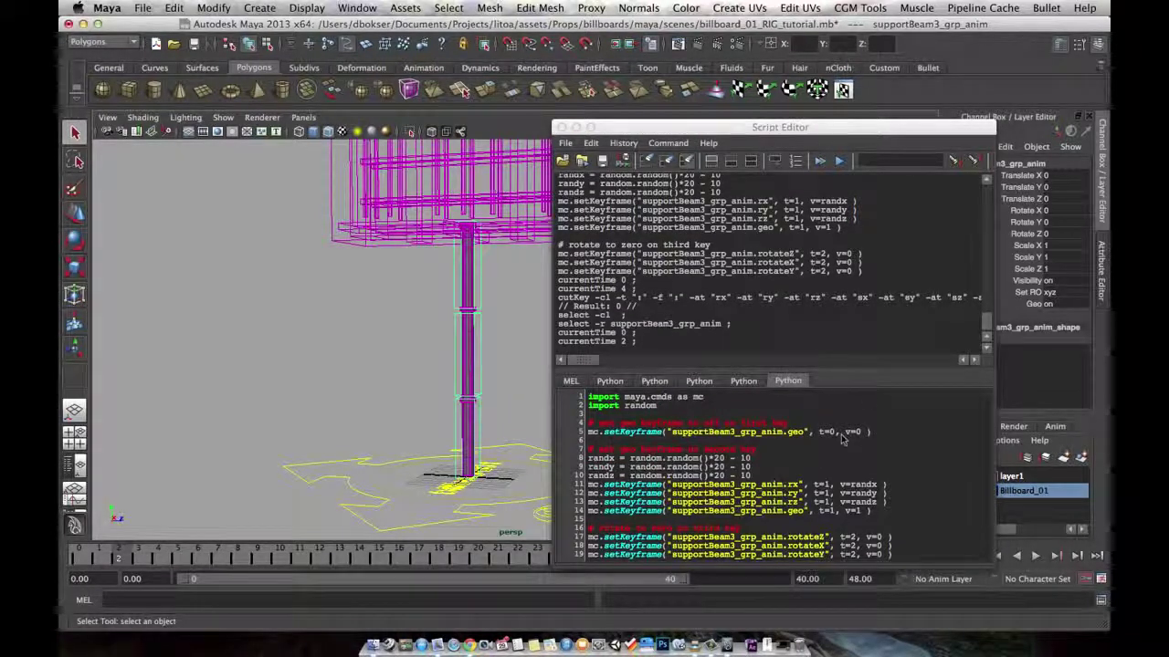
key(alt+v)
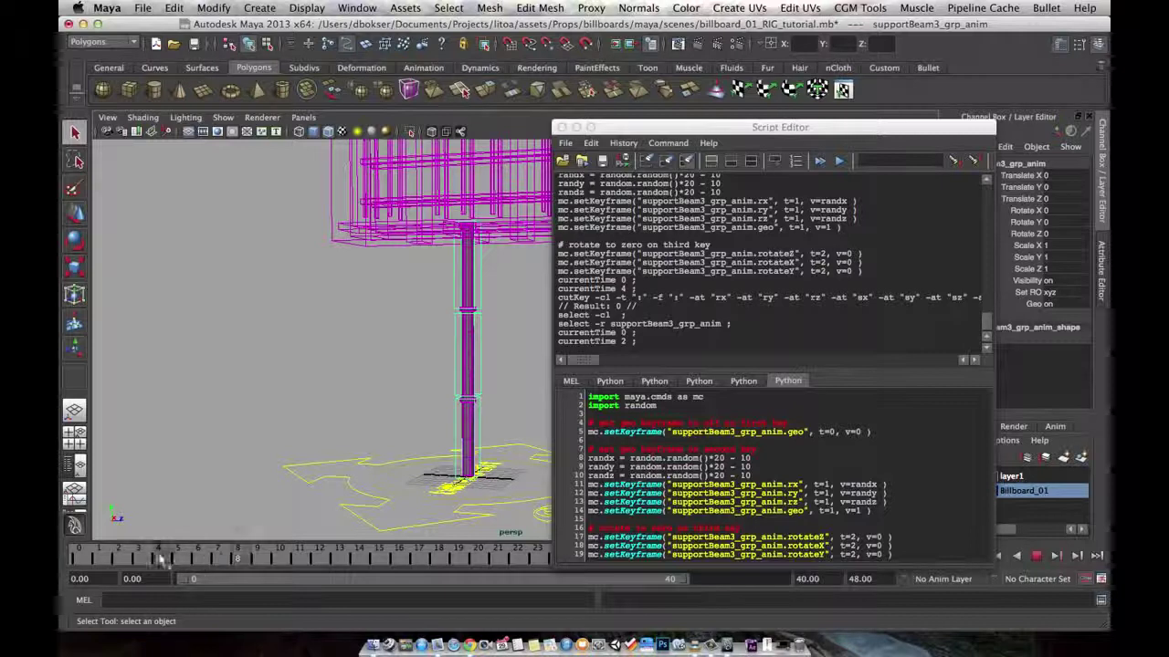
click(89, 559)
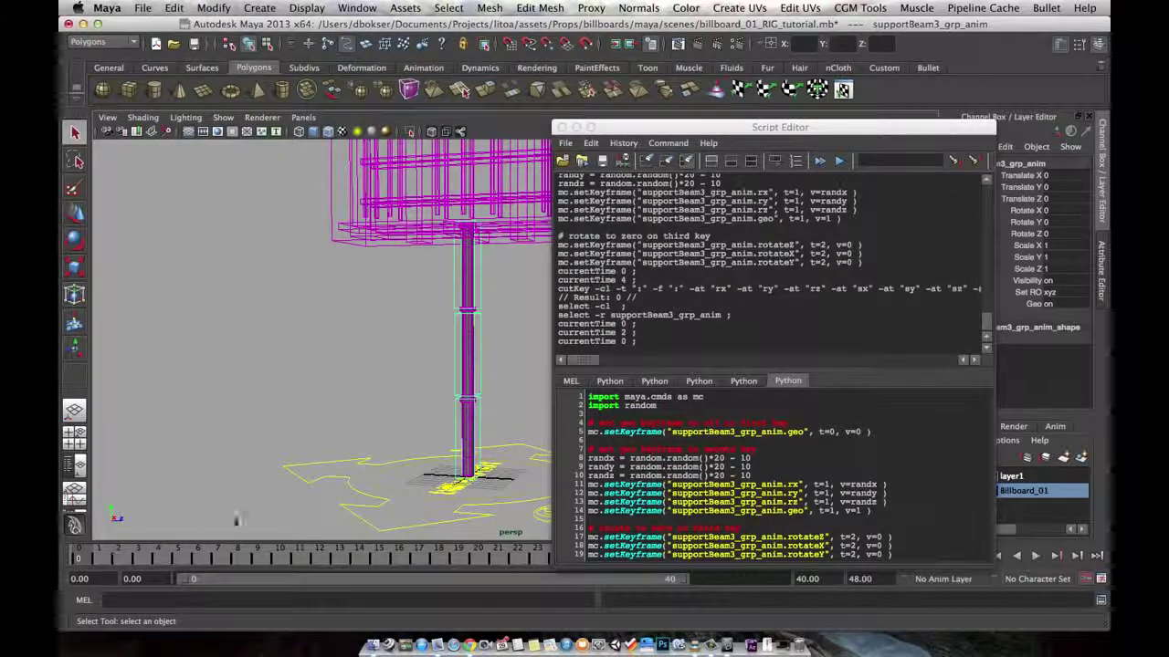
click(260, 558)
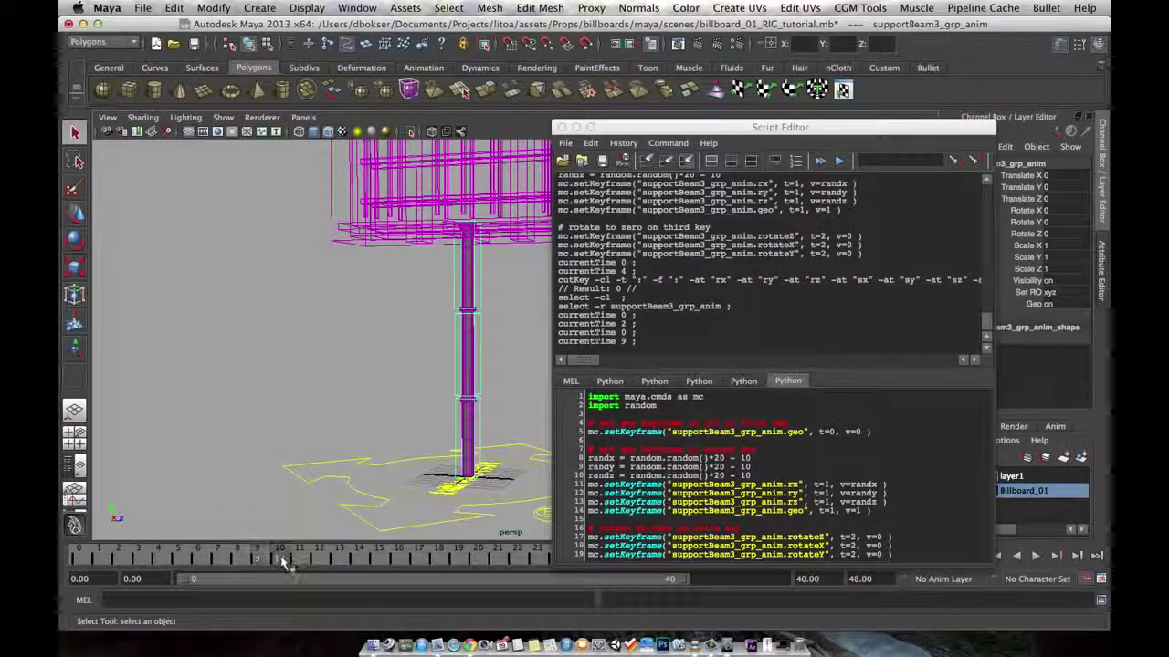
key(alt+v)
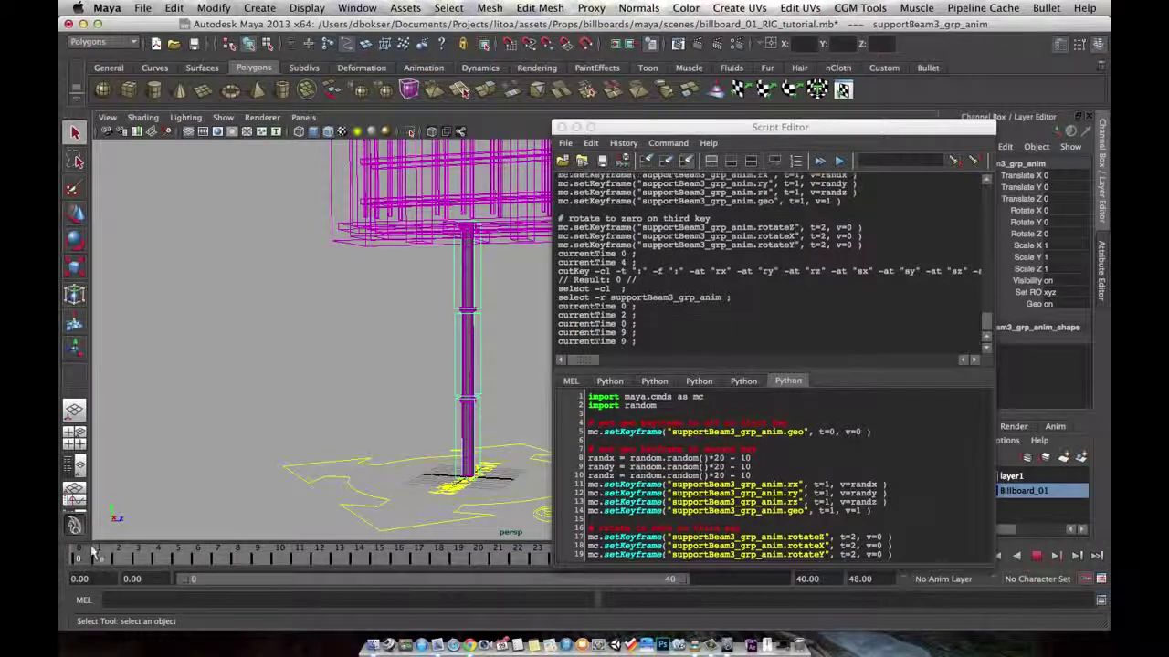
drag(258, 559, 308, 564)
mouse_move(506, 376)
alt+mouse_down()
mouse_move(478, 394)
mouse_move(487, 365)
alt+mouse_up()
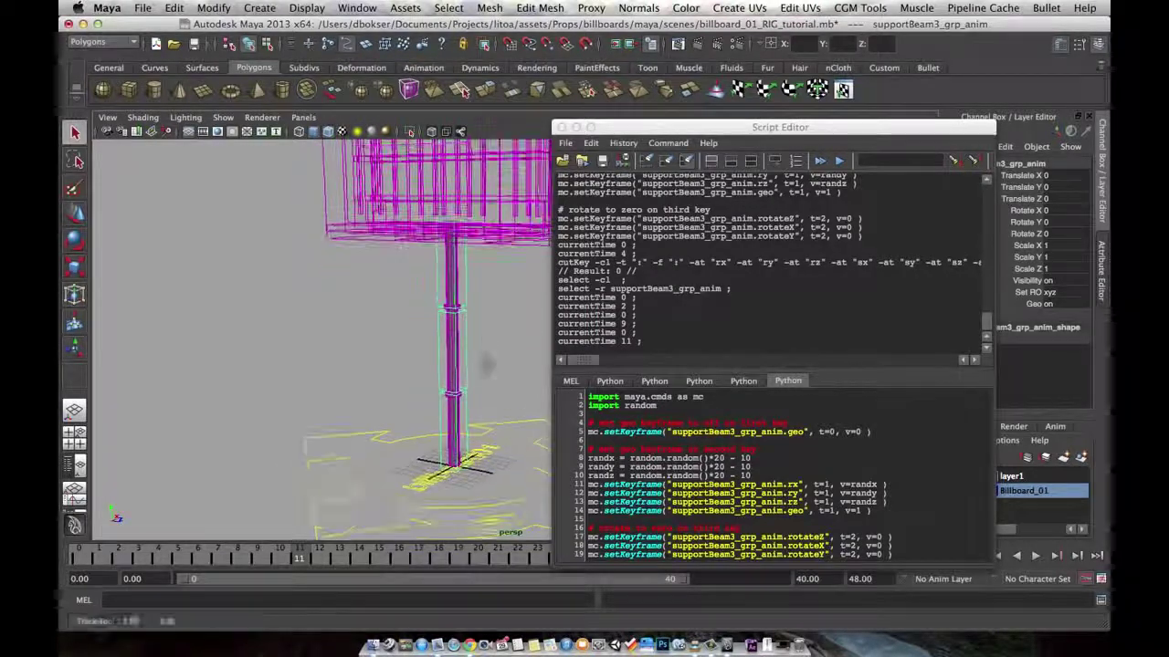
alt+right_drag(493, 368, 509, 359)
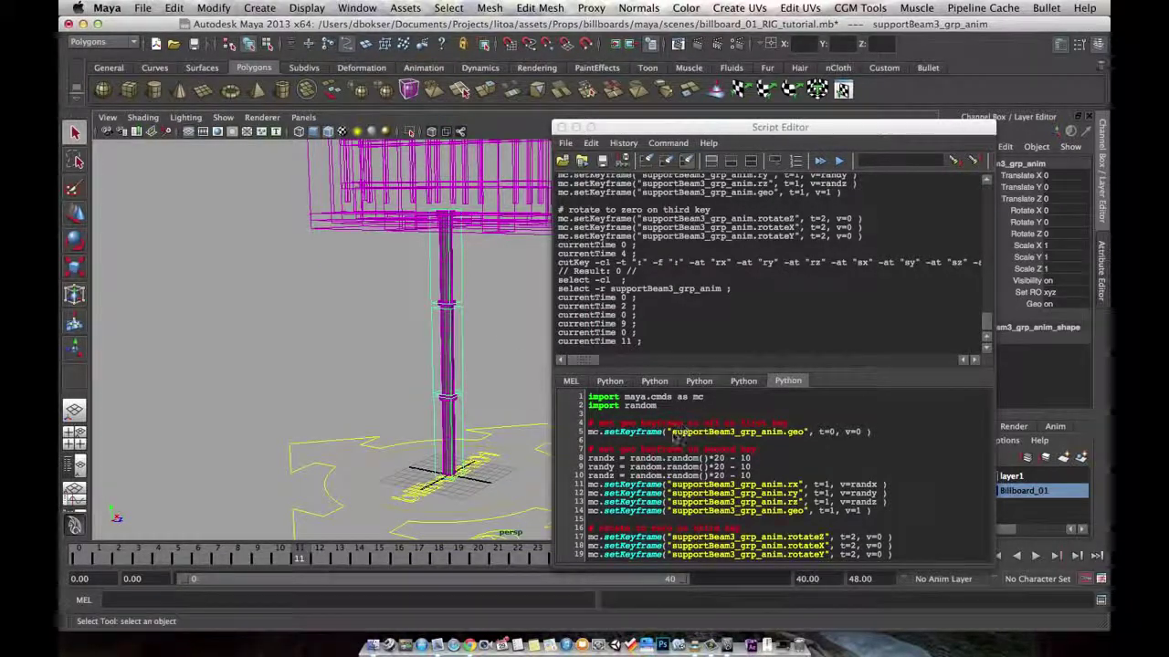
Add a line below the imports in the Python script and start a loop with "for obj in mc.ls("
click(626, 415)
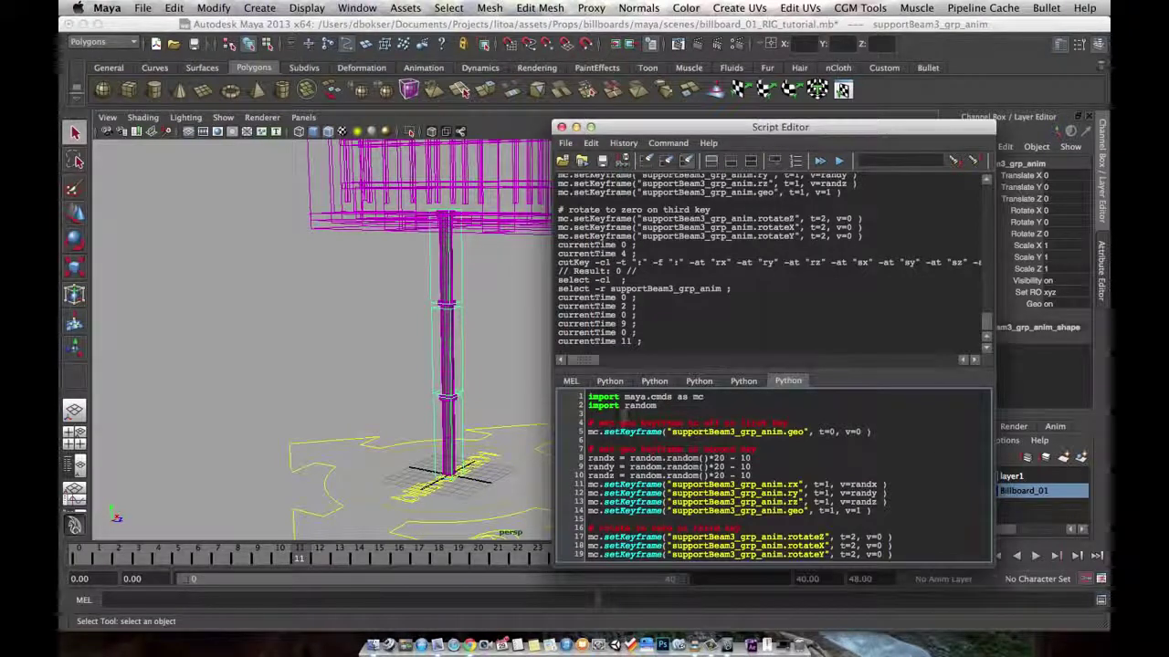
alt+middle_drag(477, 396, 497, 390)
click(624, 415)
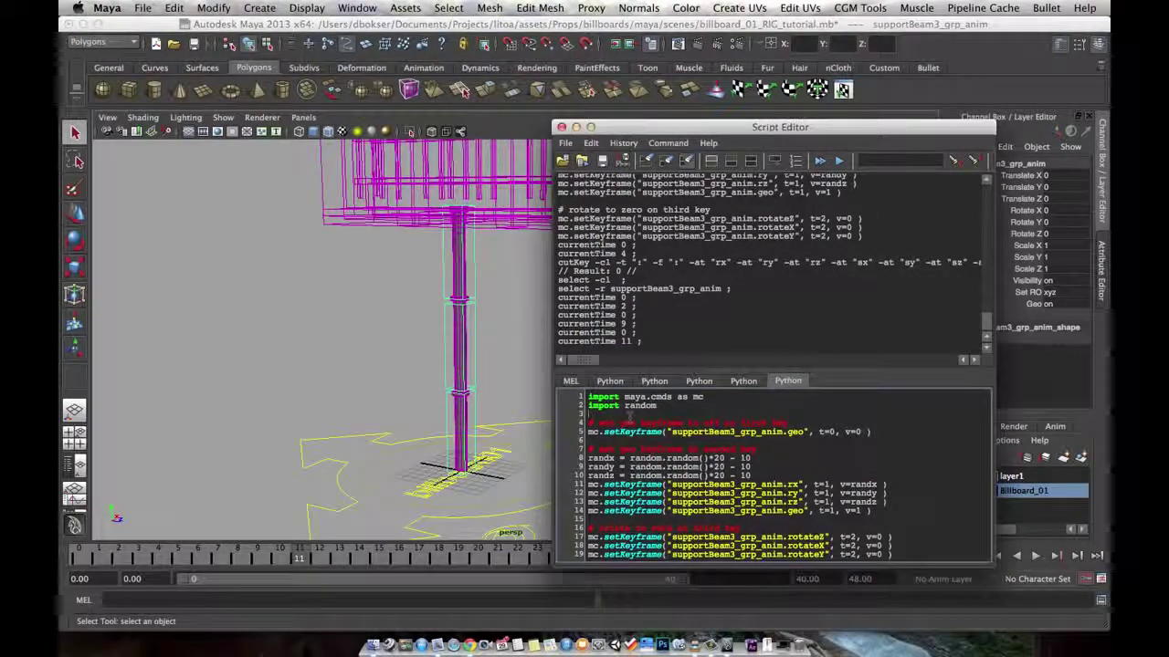
key(Return)
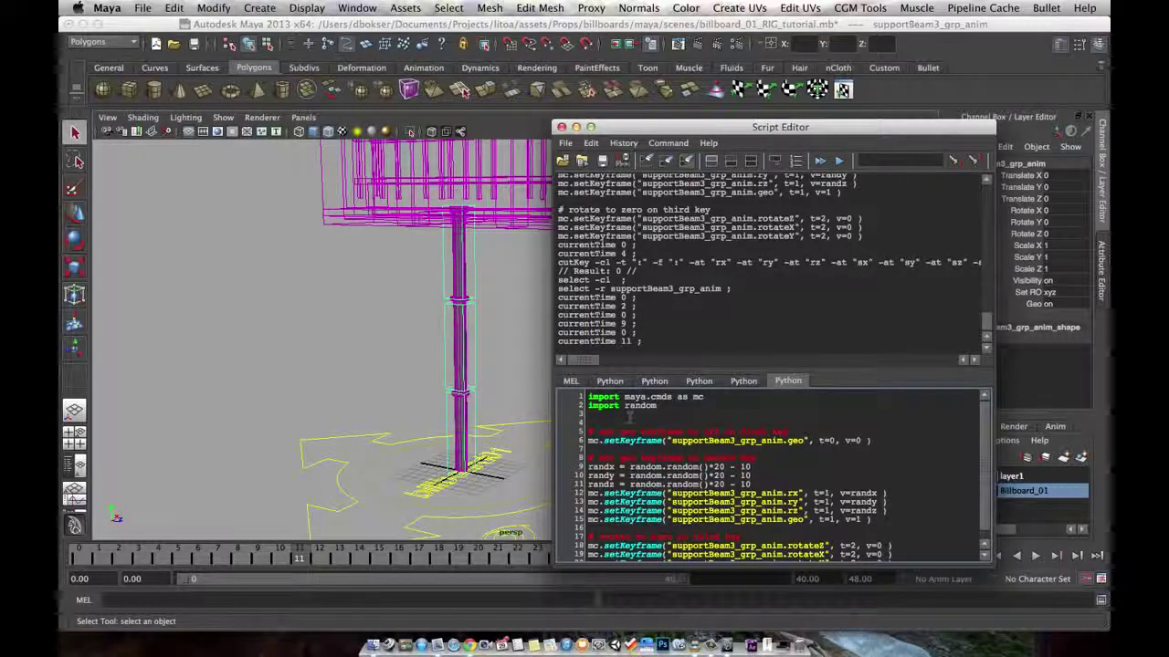
scroll(986, 444, down, 1)
scroll(985, 444, up, 2)
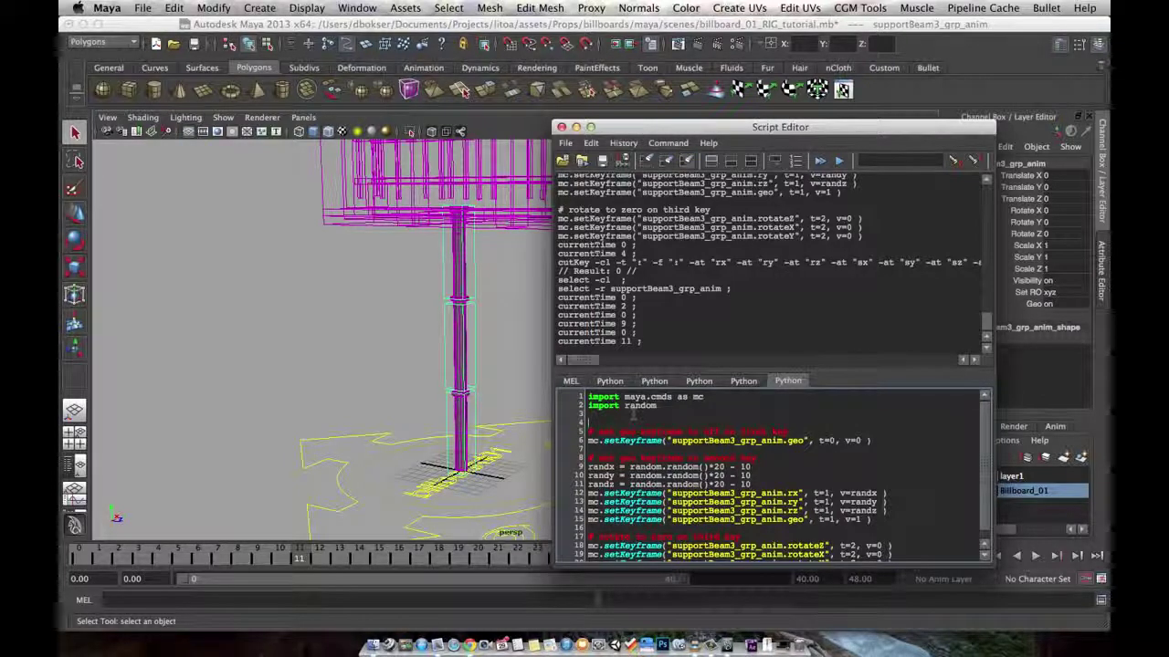
text(r )
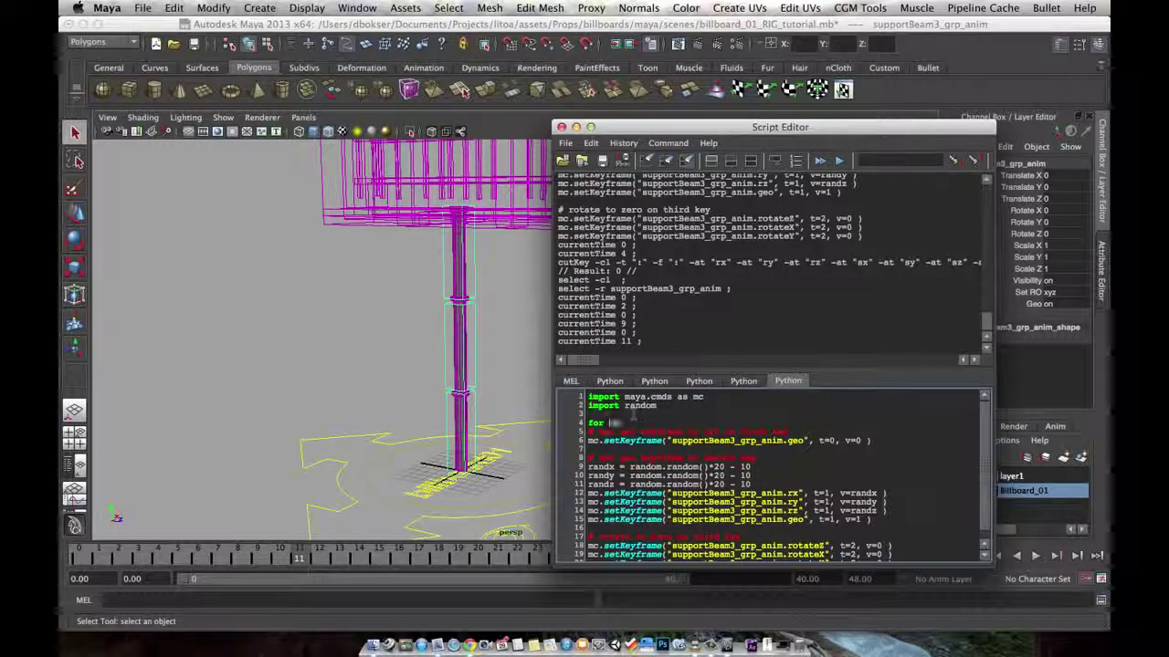
text(obj in mc.ls()
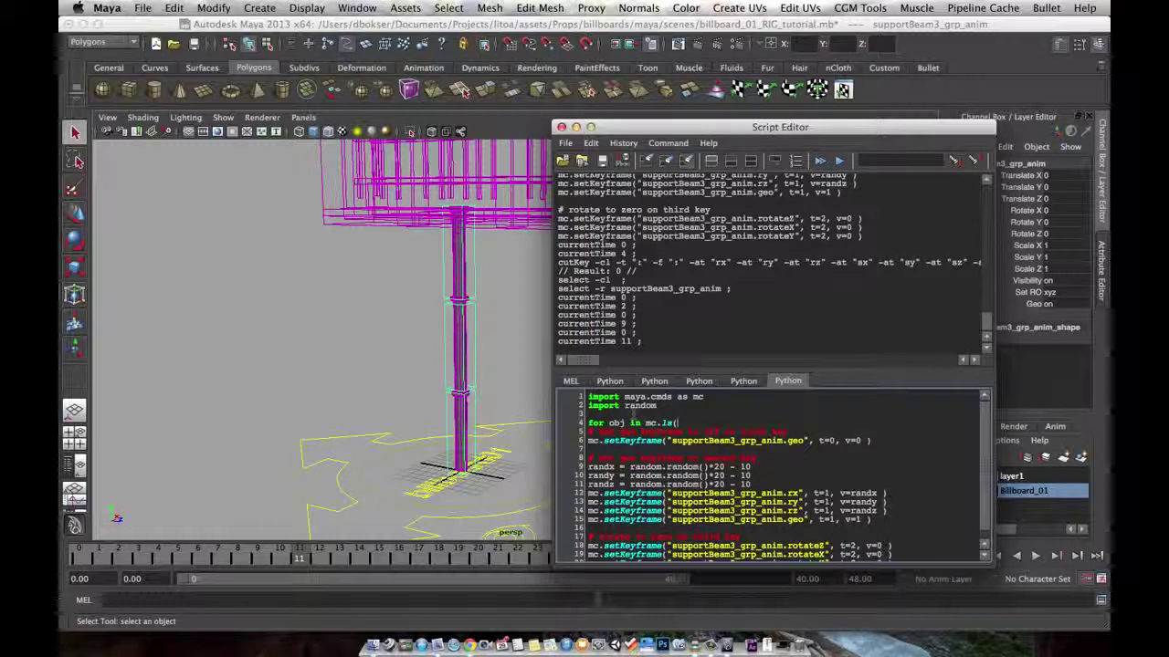
Complete the loop's list call as mc.ls(sl=True) and test it alone with supportBeam3_grp_anim and supportBeam2_grp_anim selected
text(sl=T)
click(502, 393)
click(477, 393)
shift+click(475, 375)
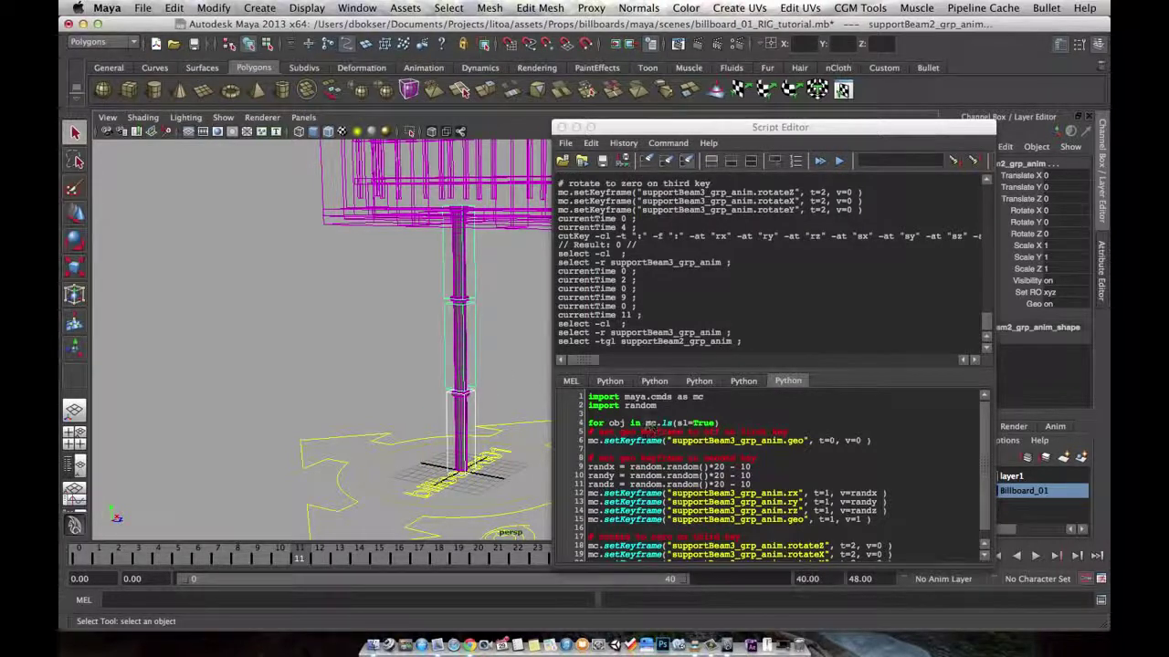
drag(646, 423, 731, 423)
key(ctrl+Return)
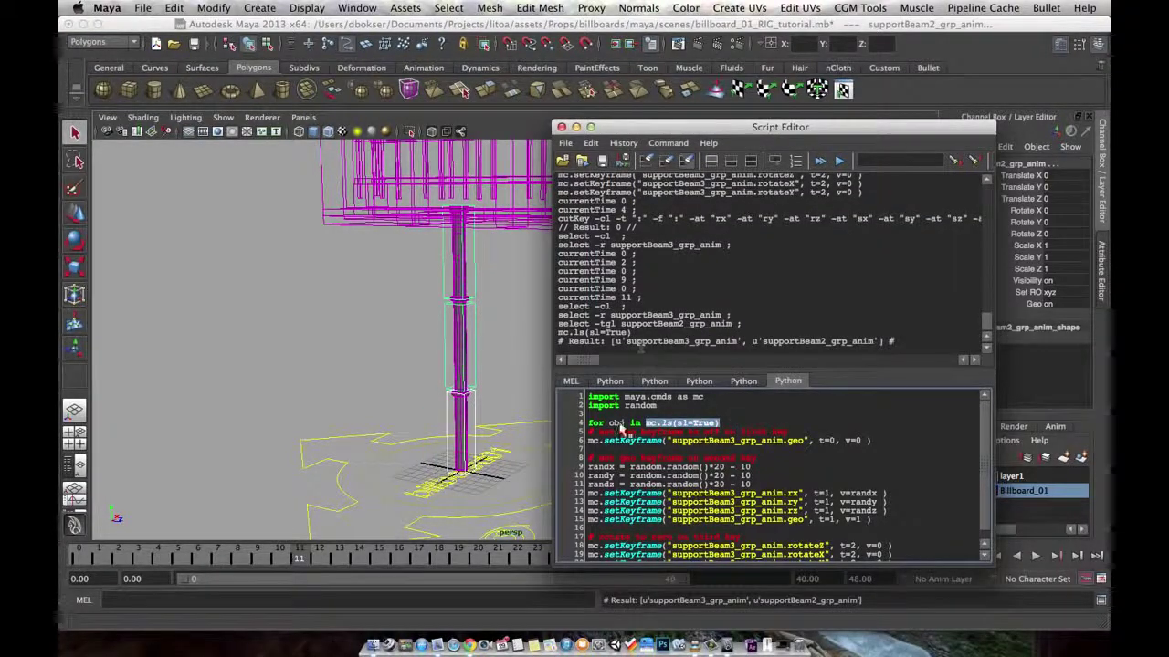
drag(588, 422, 628, 422)
click(661, 426)
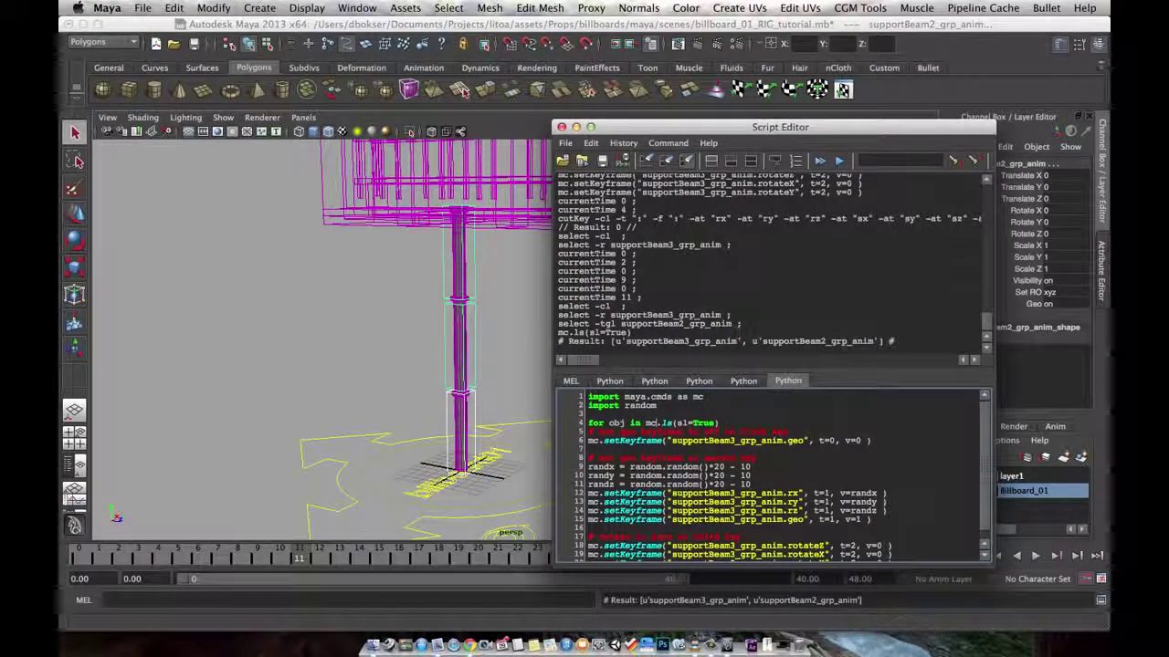
End the for line with a colon and indent all the keyframe code below it into the loop body
click(736, 426)
text(:)
scroll(984, 479, down, 1)
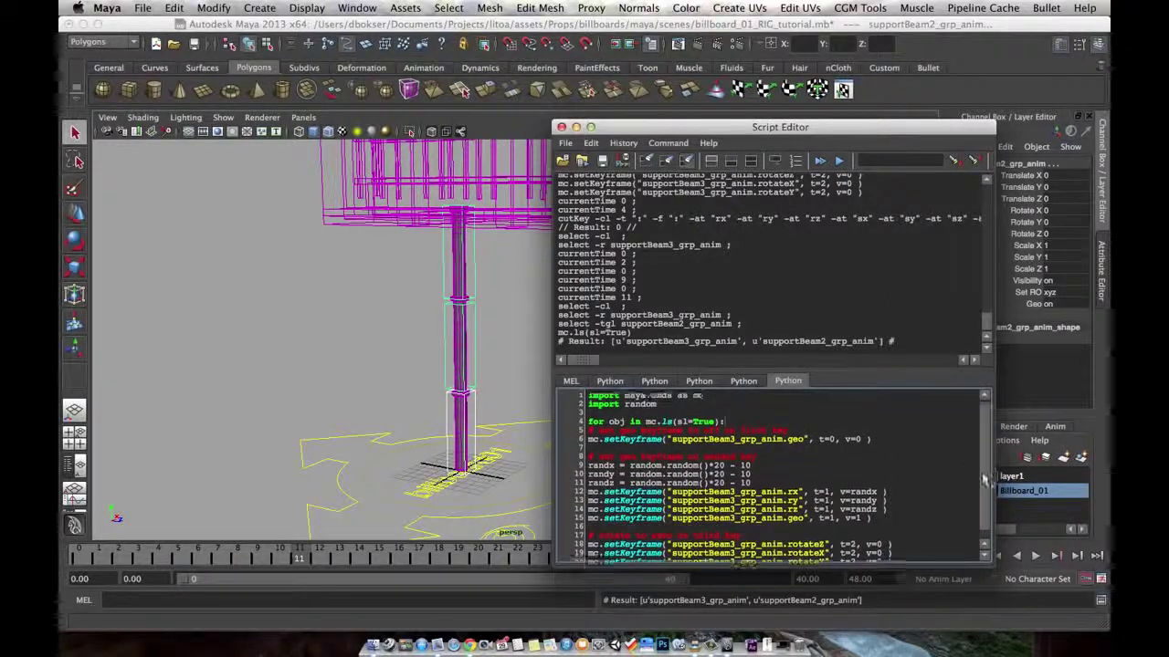
scroll(984, 480, down, 1)
drag(589, 422, 908, 545)
key(Tab)
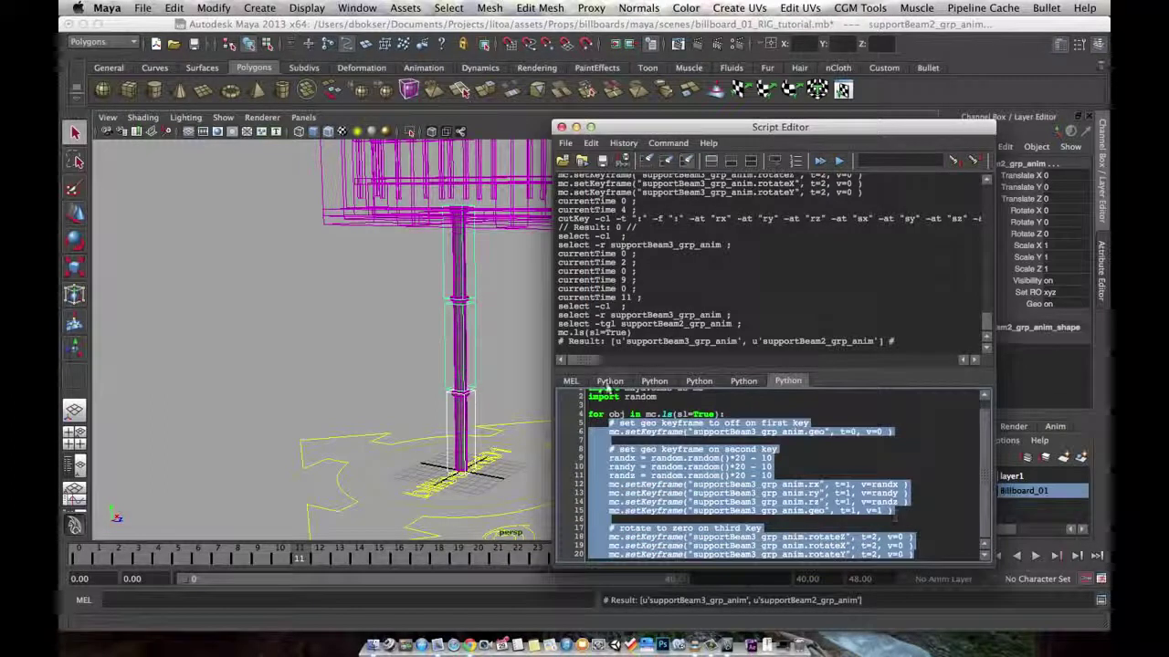
Add the line startFrame = mc.currentTime() above the for loop and run only the mc.currentTime() call
double_click(639, 397)
click(681, 411)
scroll(986, 441, up, 1)
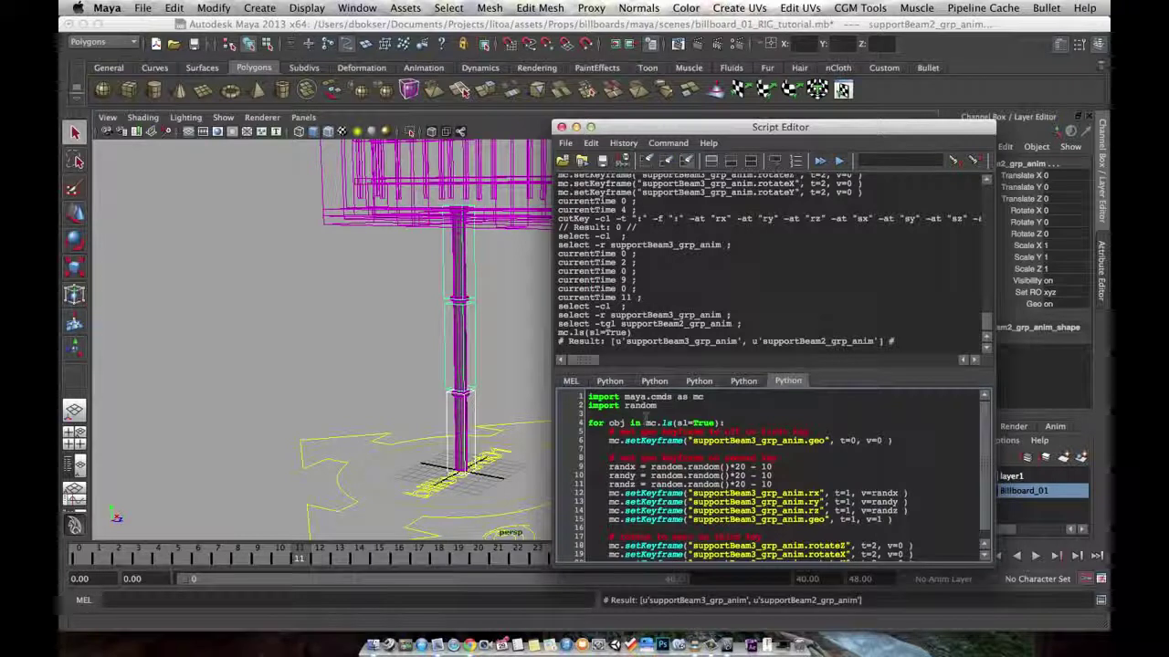
key(Return)
text(startFrame)
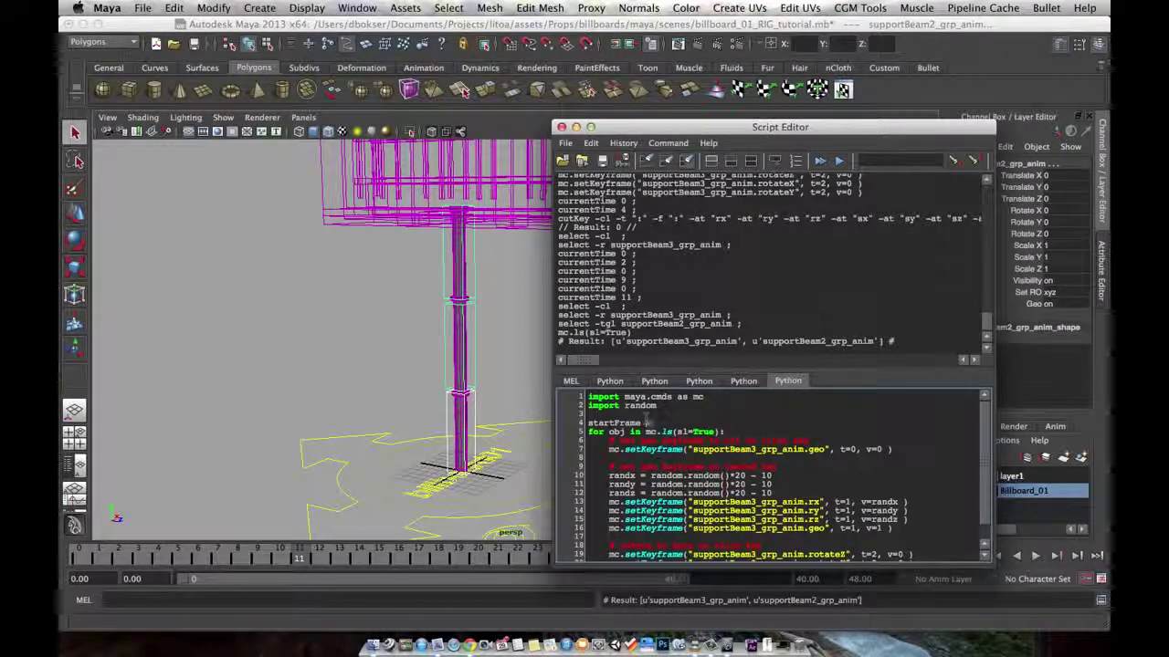
text(= mc.currentTime()
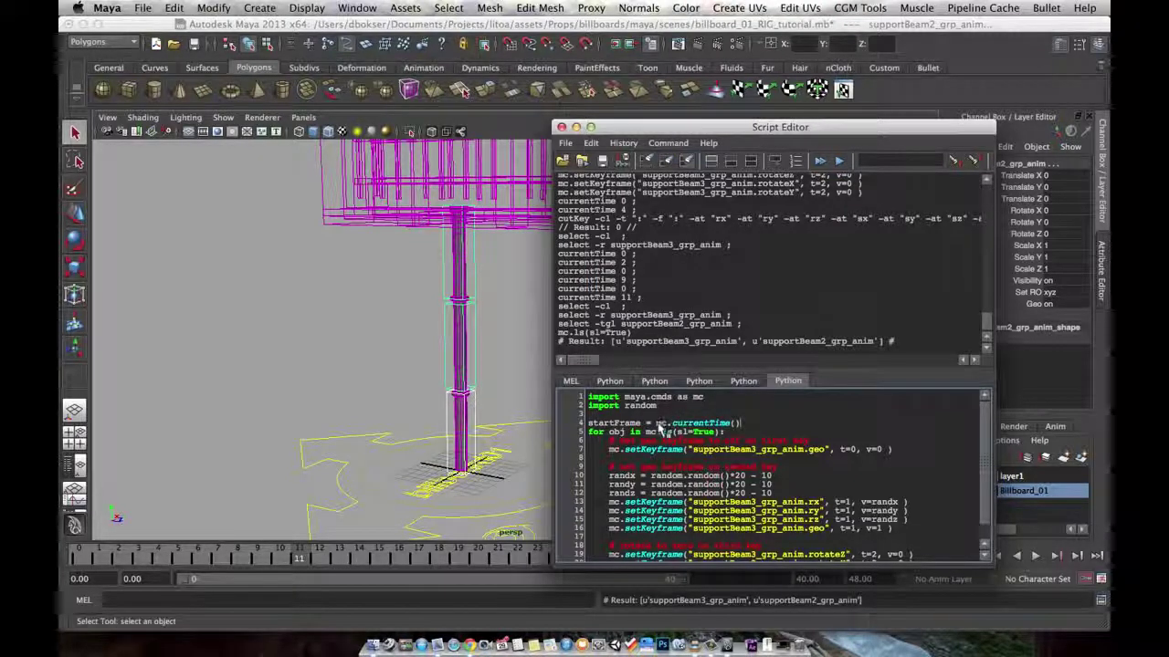
drag(657, 424, 749, 424)
key(ctrl+Return)
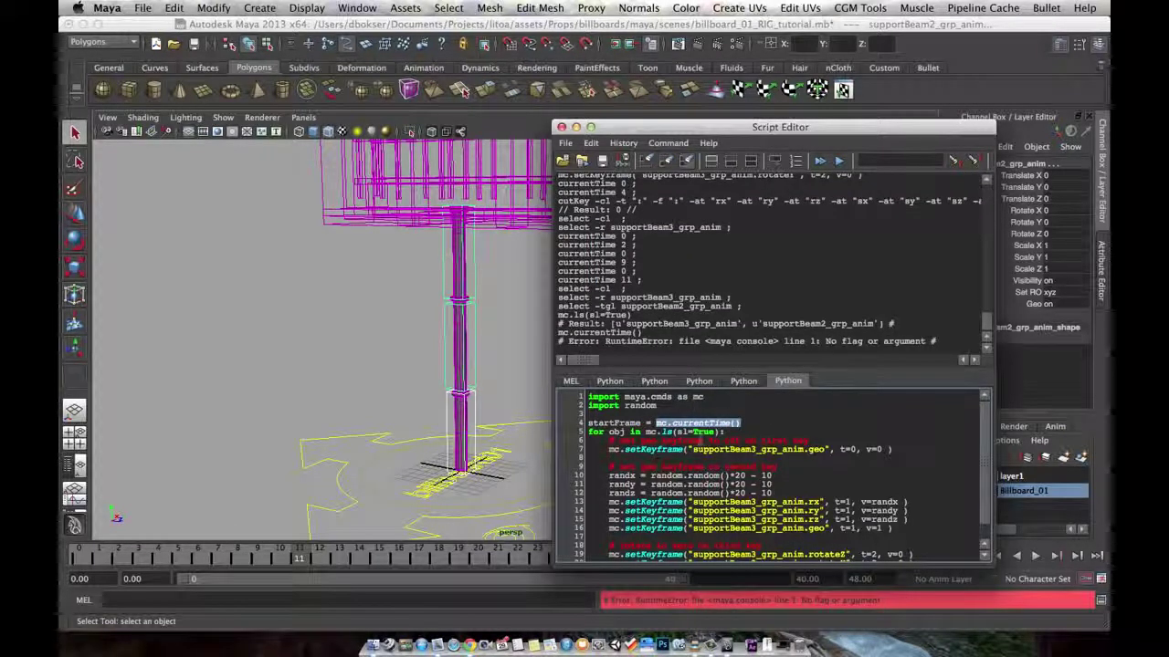
Add the q=True argument to the mc.currentTime call and run only that call to query the frame
click(735, 424)
text(q=True)
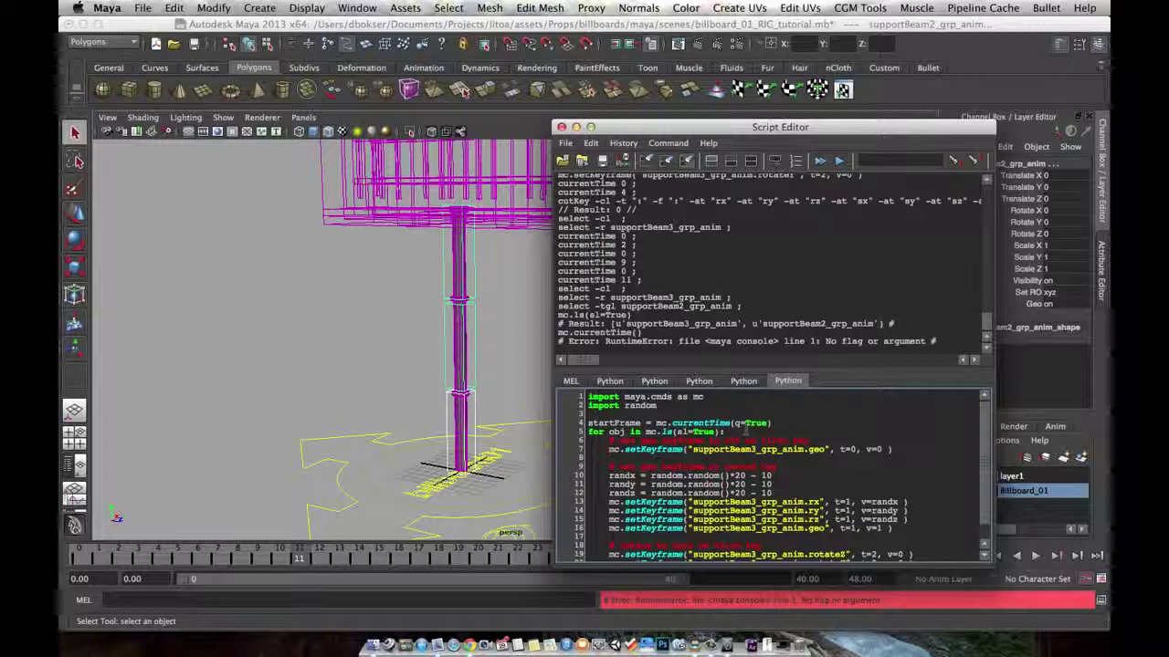
drag(773, 424, 657, 423)
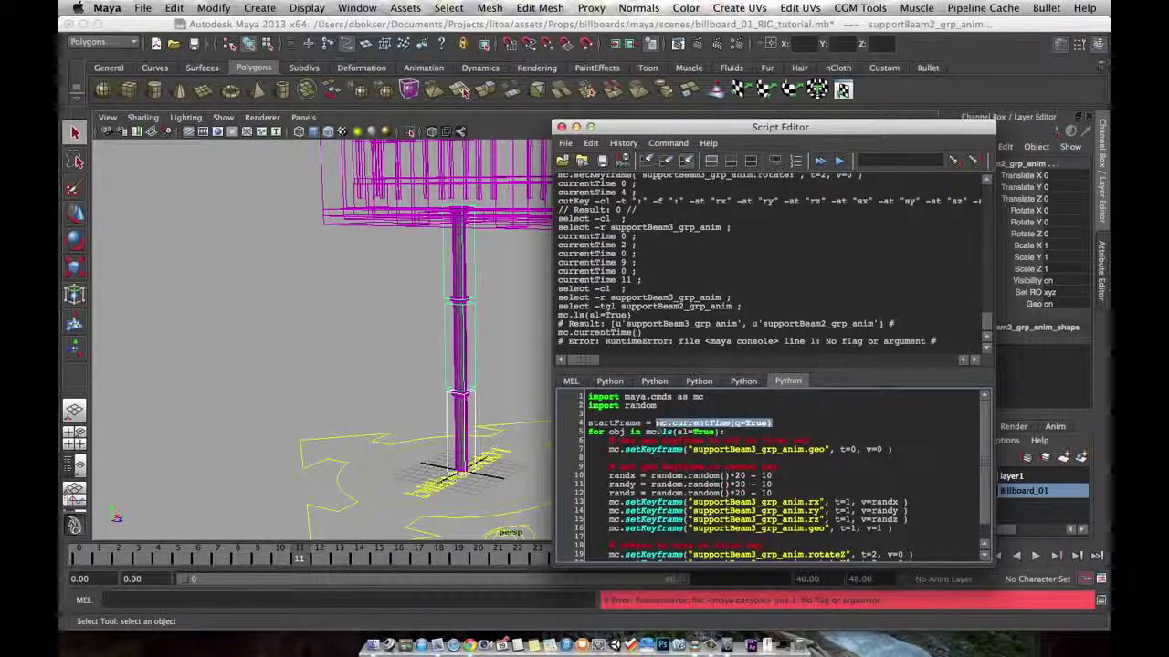
key(ctrl+Return)
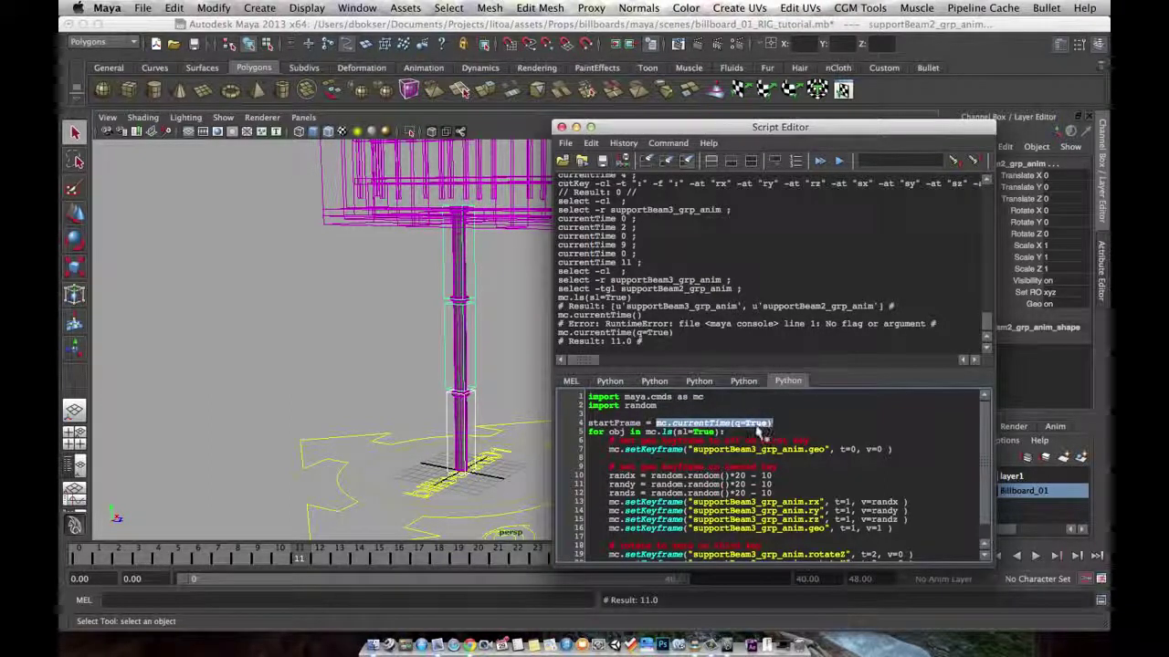
triple_click(619, 425)
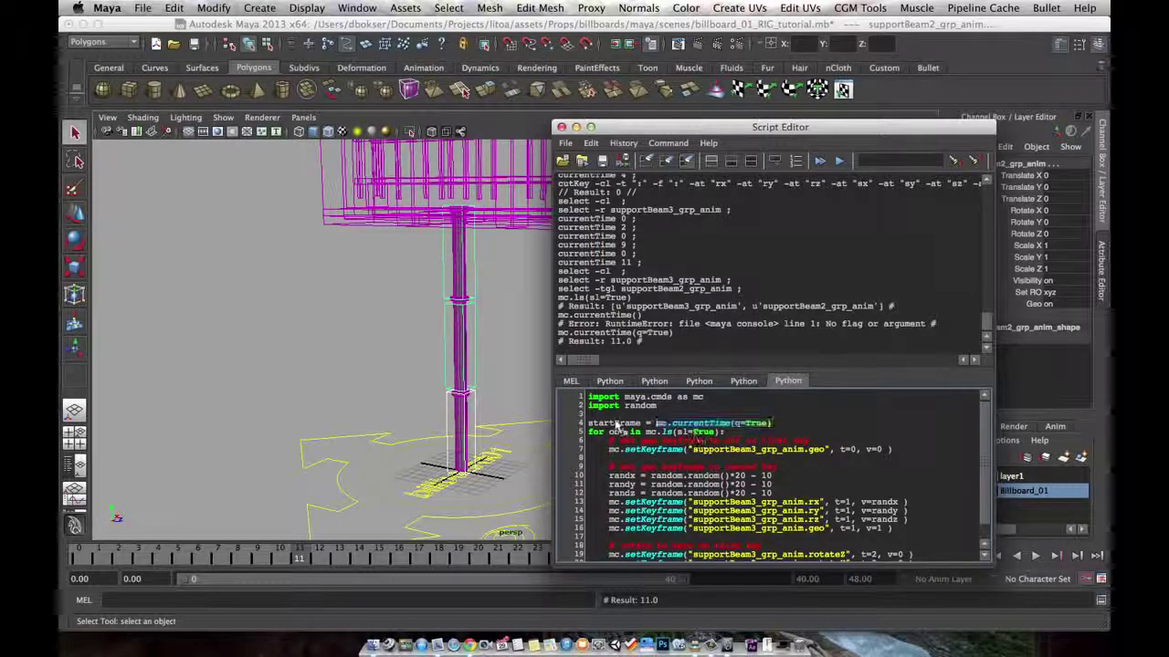
click(787, 423)
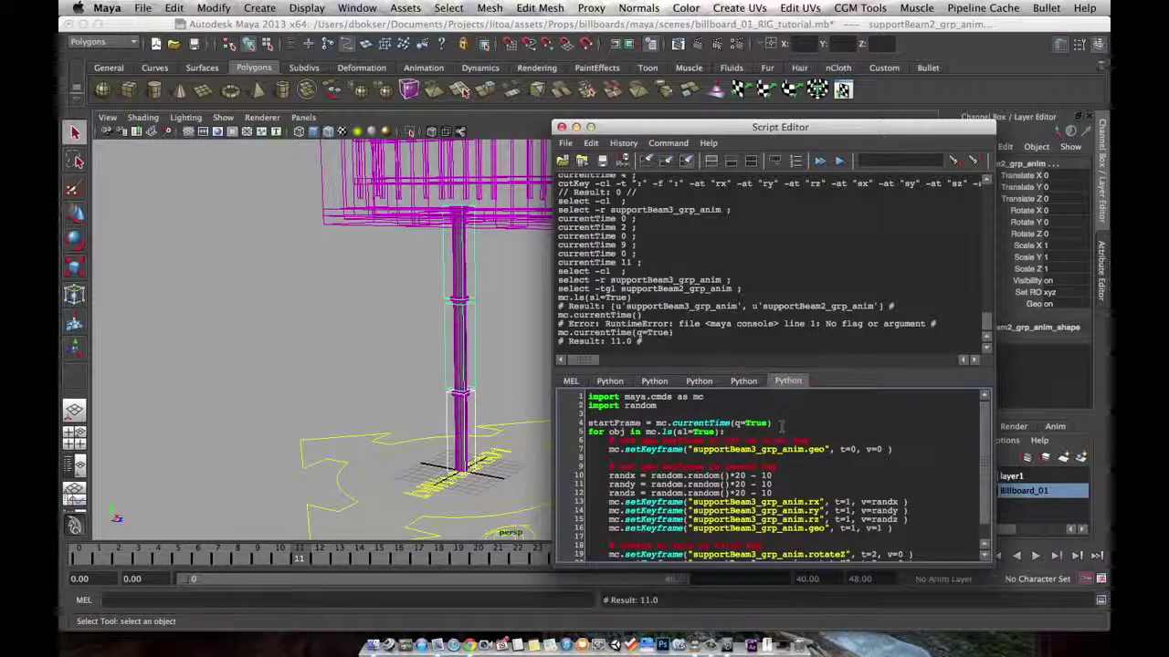
Add the line currentFrame = currentFrame between the startFrame line and the for loop
click(781, 423)
key(Return)
text(currentFrame)
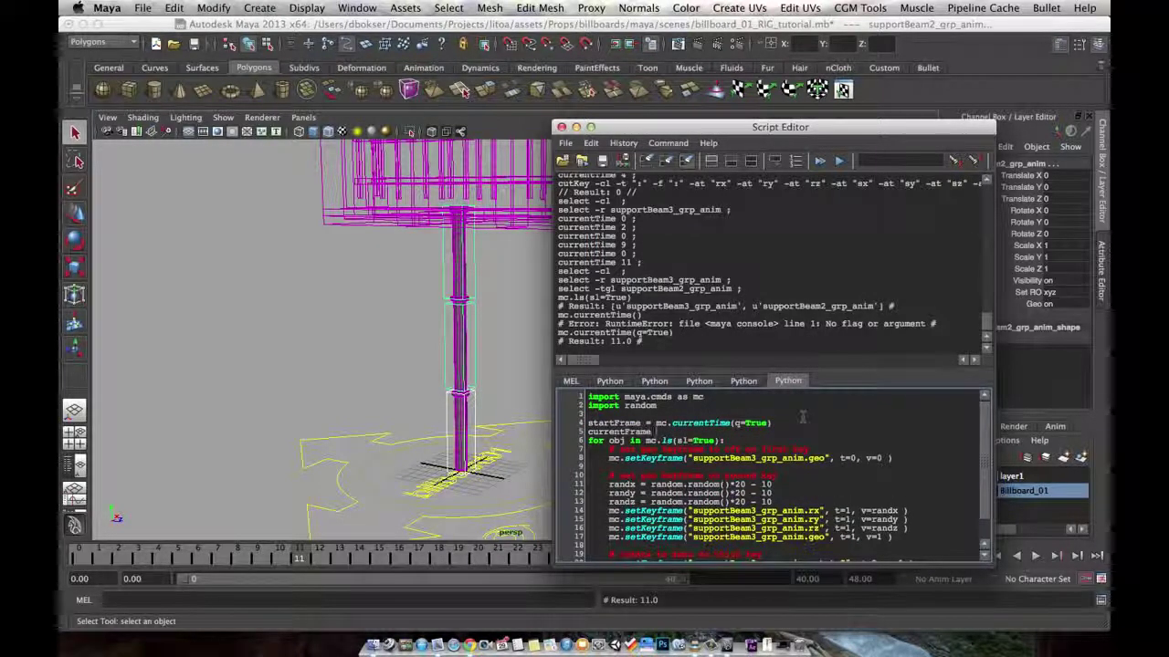
text( = currentFrame)
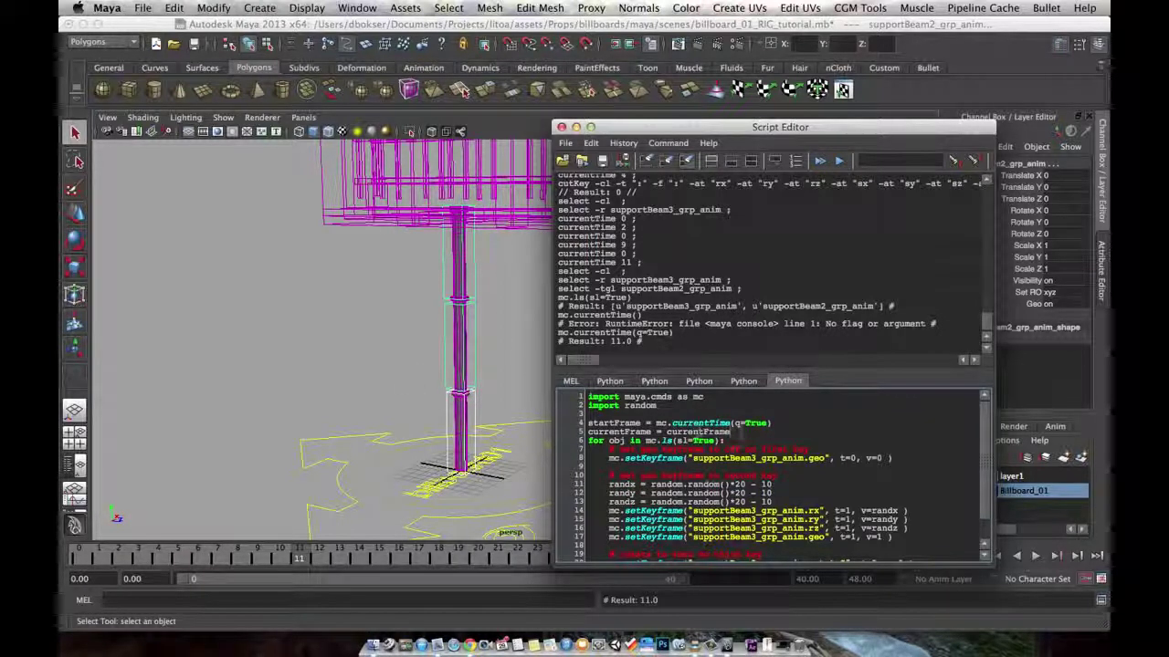
Set the time of the first geo keyframe in the loop to currentFrame and copy that variable name
scroll(985, 503, down, 3)
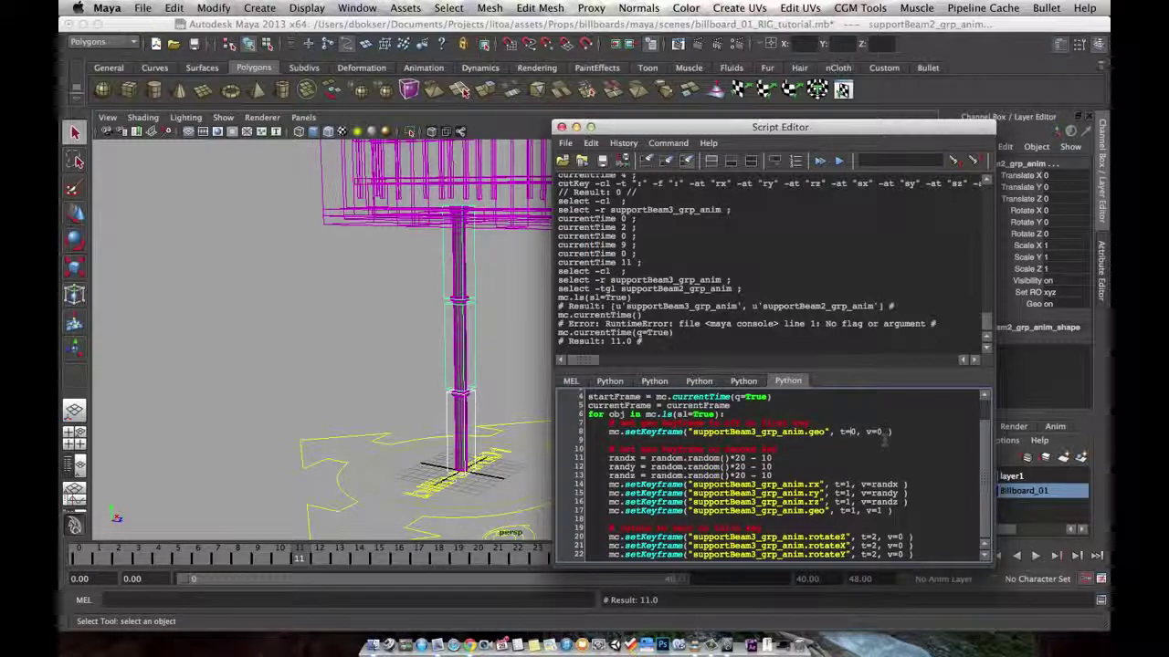
text(currentFrame)
double_click(881, 432)
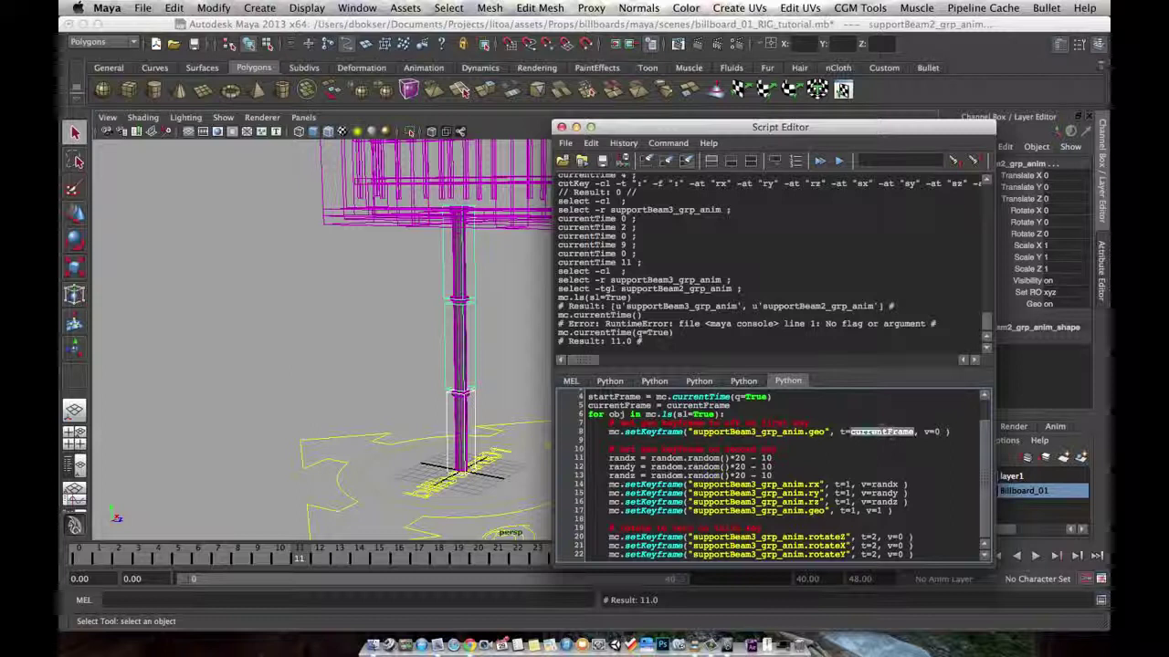
key(ctrl+c)
Change the time of the rx, ry, rz and geo keyframes in the second-key block to currentFrame+1
click(846, 485)
key(ctrl+v)
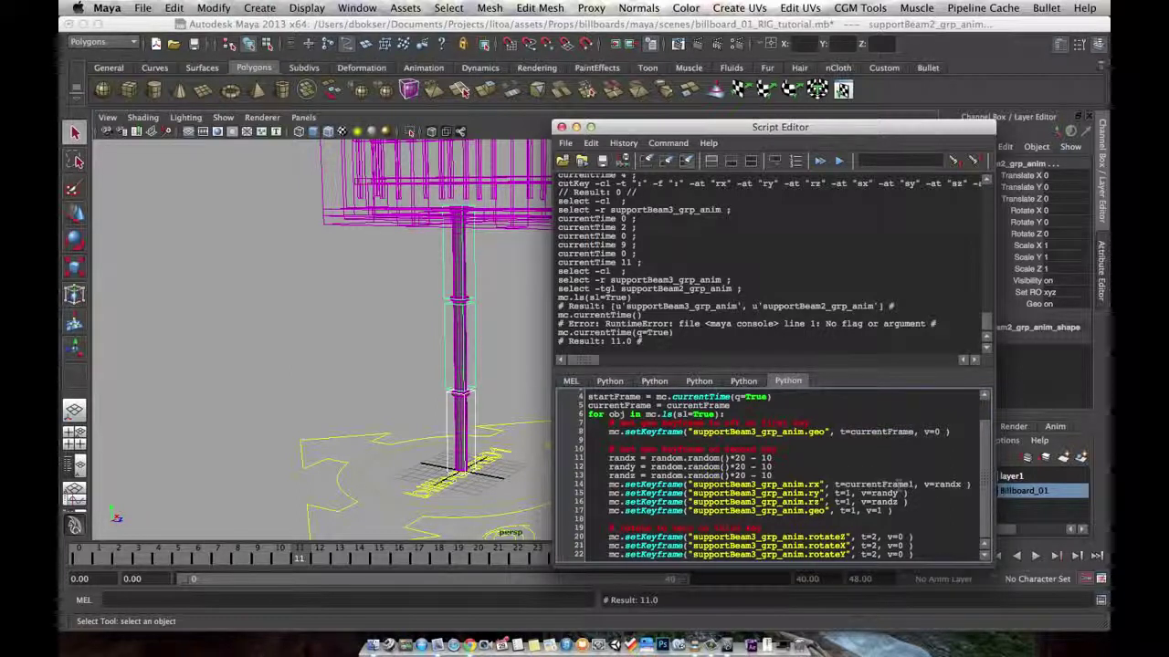
text(+)
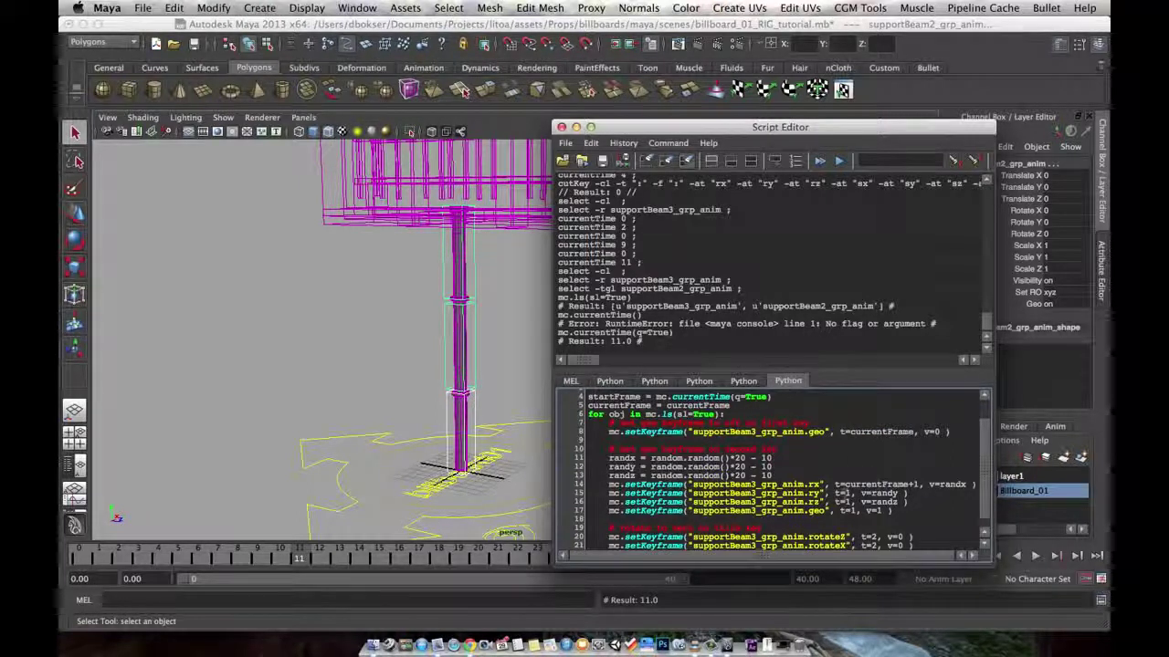
click(845, 493)
key(ctrl+v)
text(+)
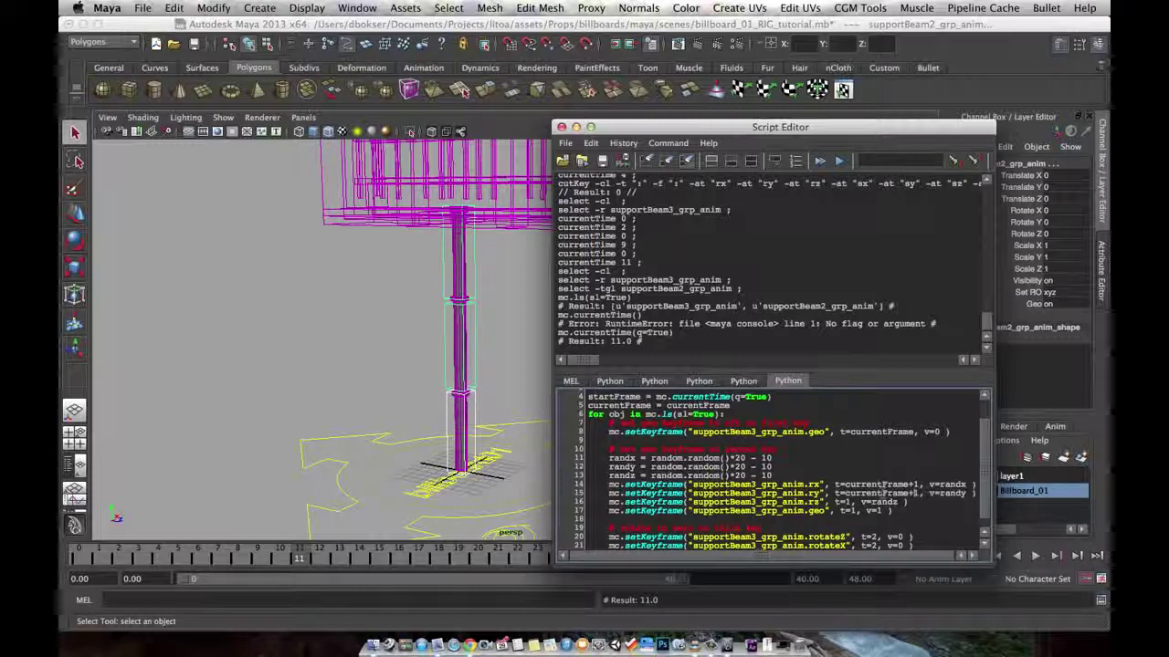
click(845, 501)
key(ctrl+v)
text(+)
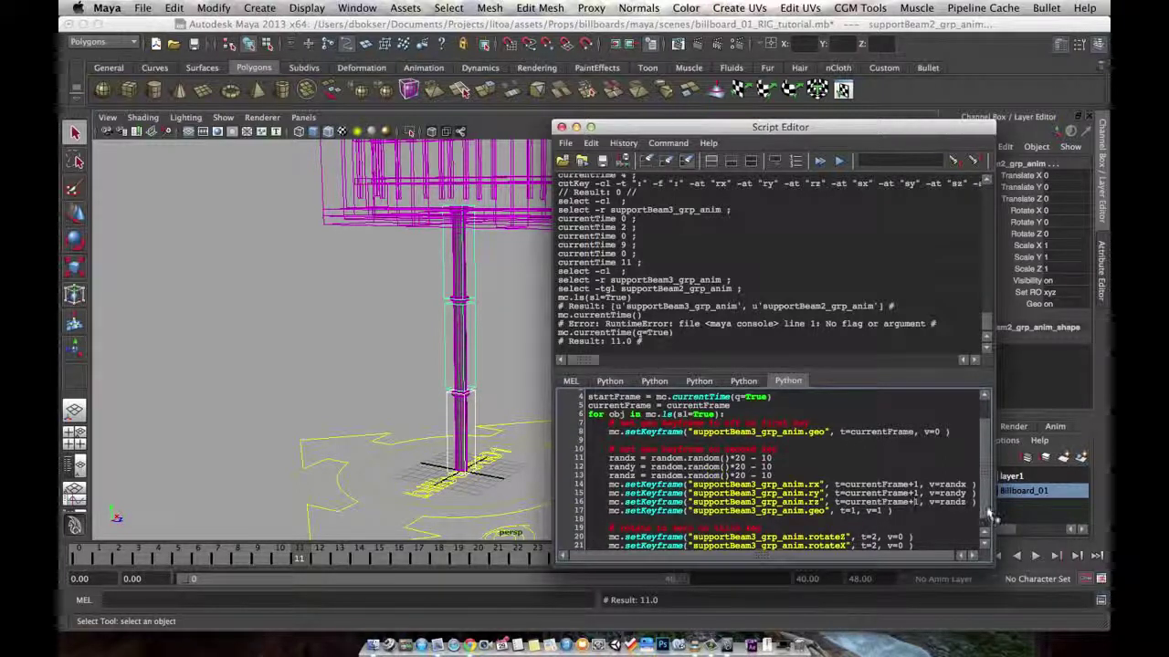
scroll(991, 516, down, 1)
click(847, 500)
key(ctrl+v)
text(+)
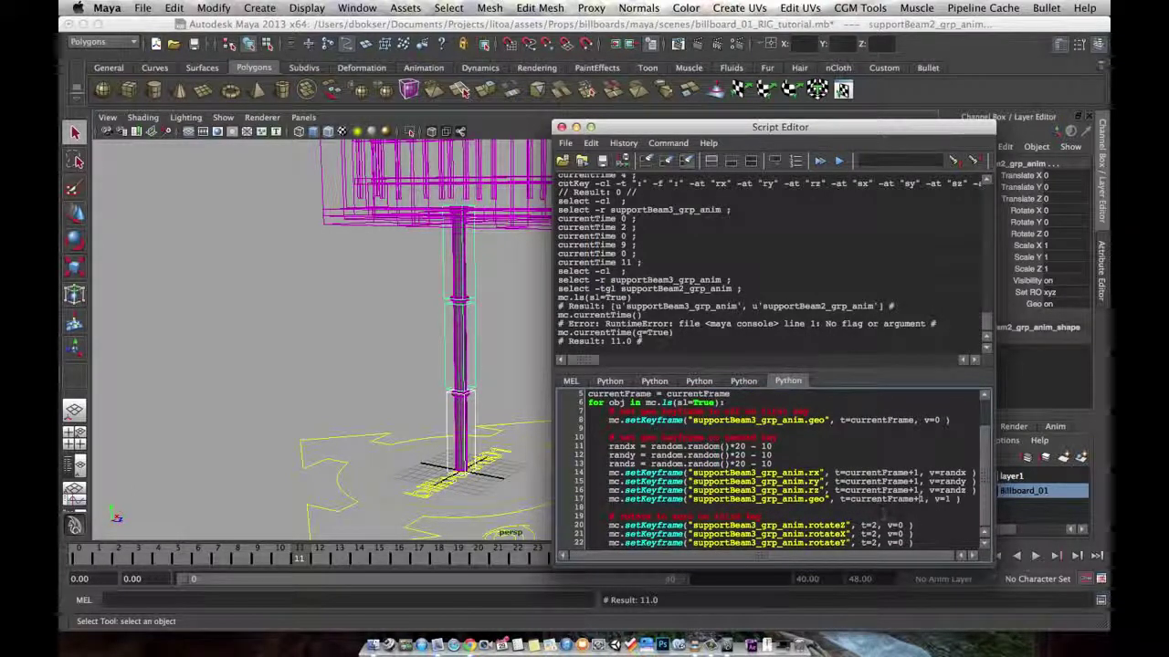
Change the time of the rotateZ, rotateX and rotateY keyframes in the third-key block to currentFrame+2
click(868, 526)
key(ctrl+v)
text(+)
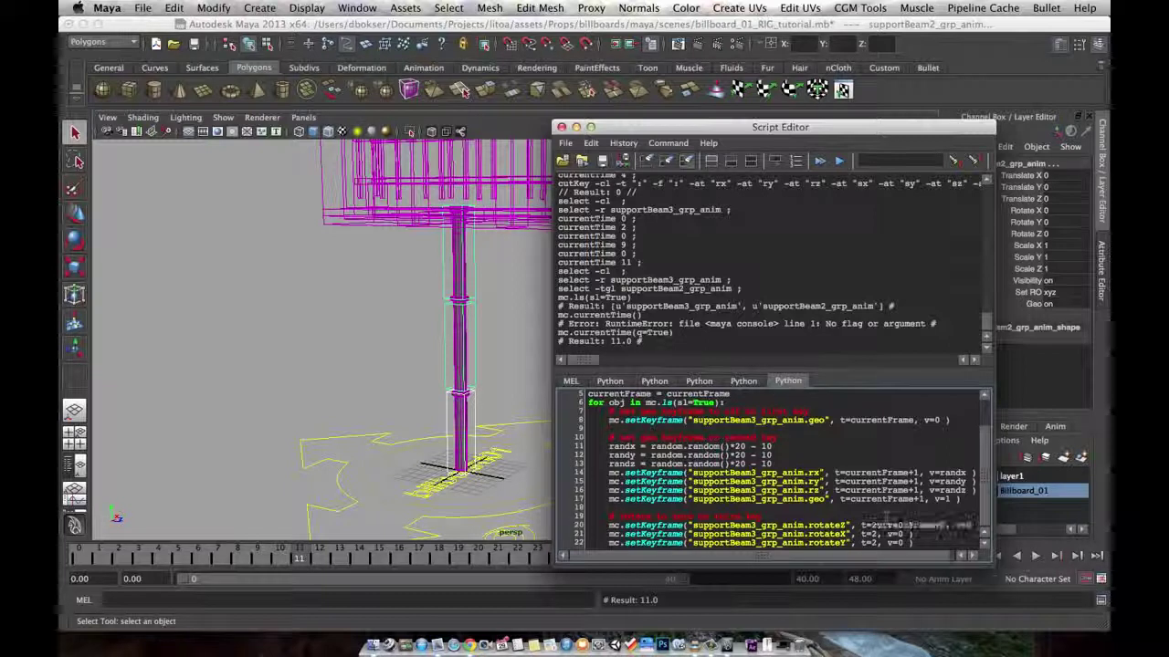
click(870, 534)
key(ctrl+v)
text(+)
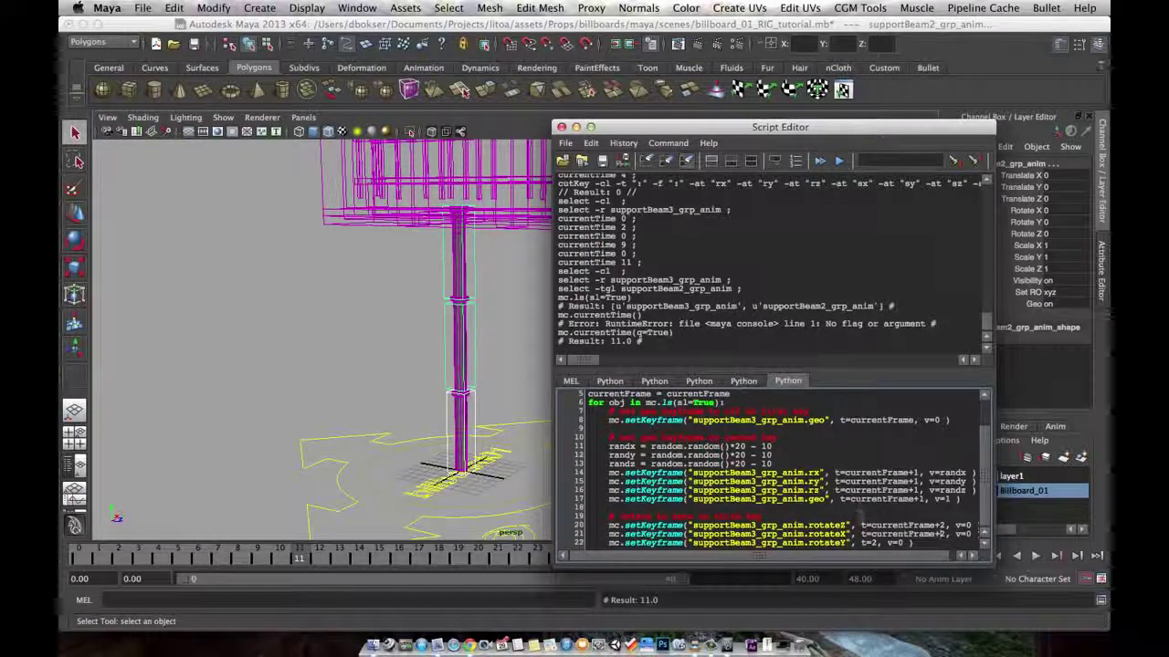
click(870, 542)
key(ctrl+v)
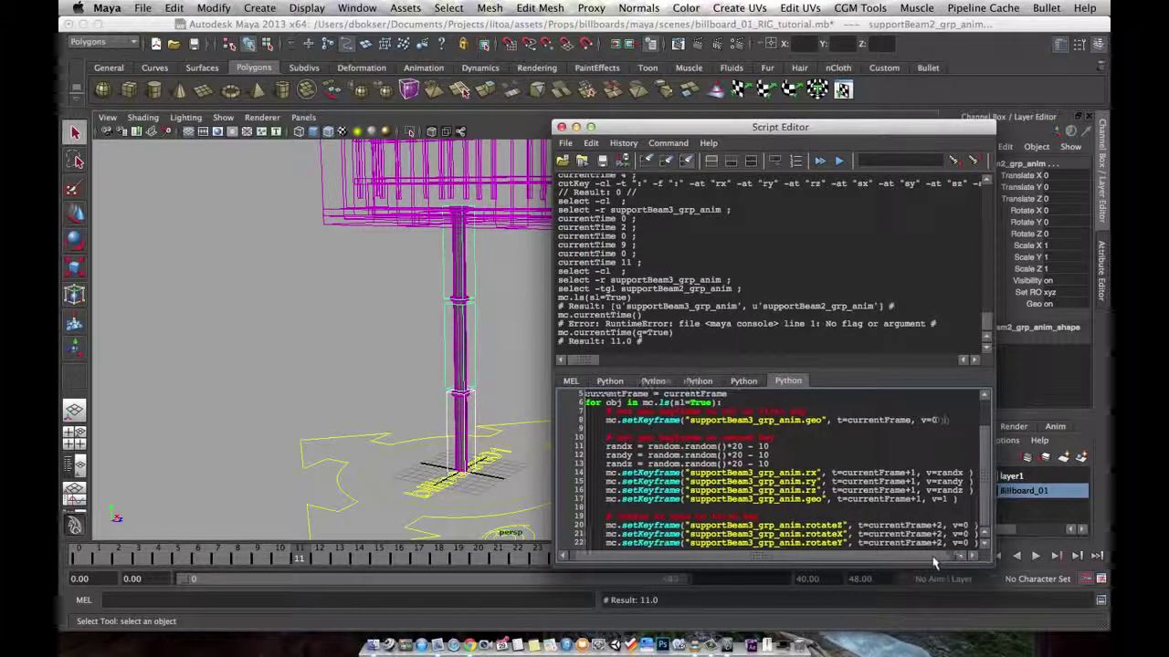
Append the indented line currentFrame = currentFrame + 1 at the end of the loop body, after a blank line
scroll(988, 460, up, 2)
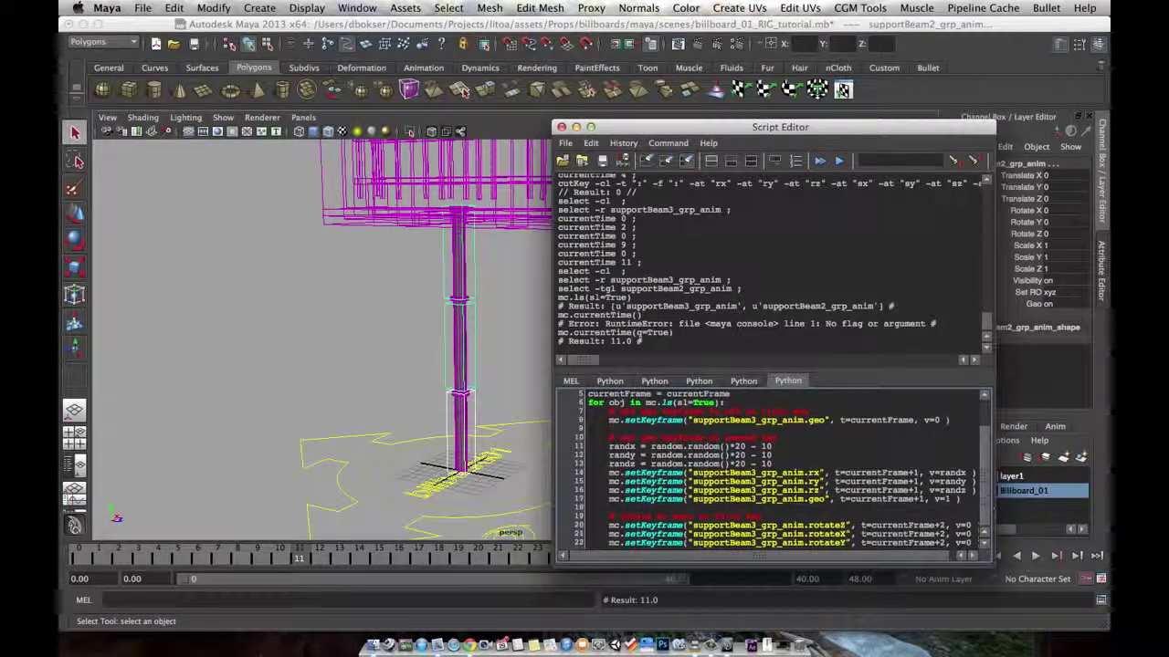
drag(937, 556, 957, 556)
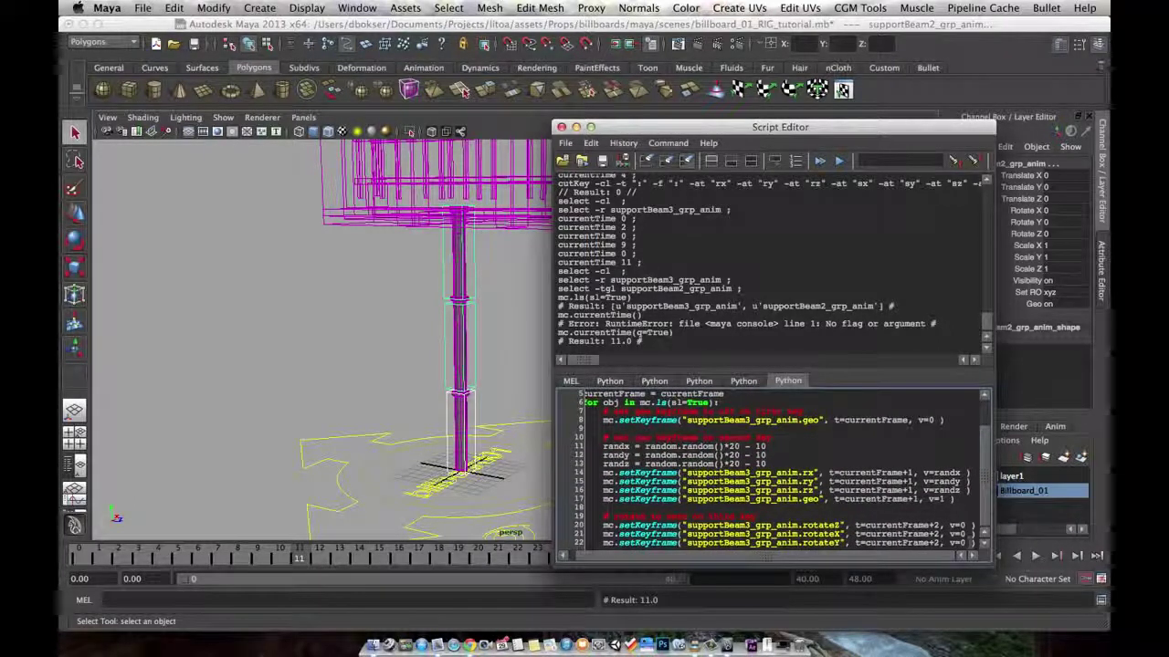
key(Return)
key(Return)
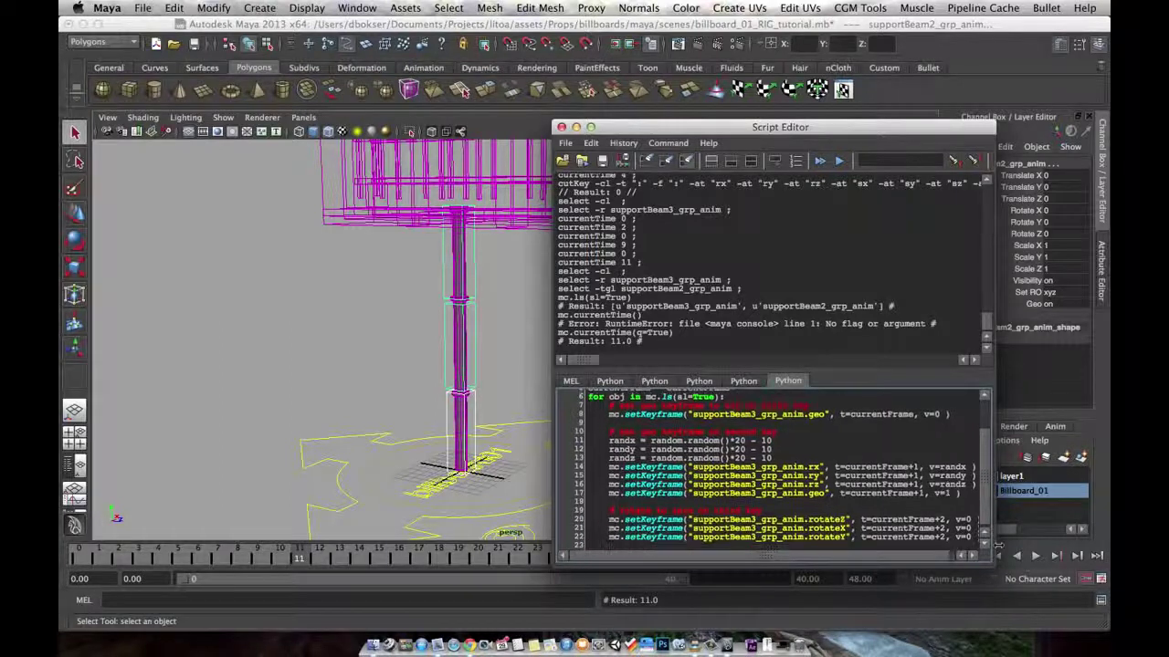
text(curren)
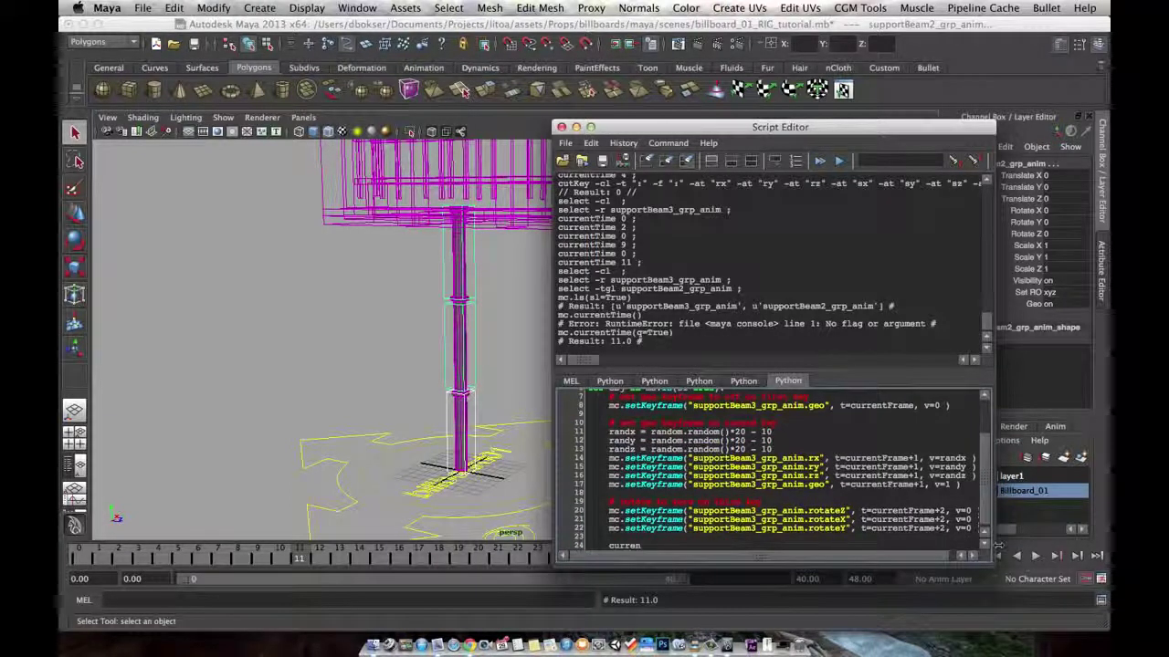
text(tFrame)
text(rentFrame + 1)
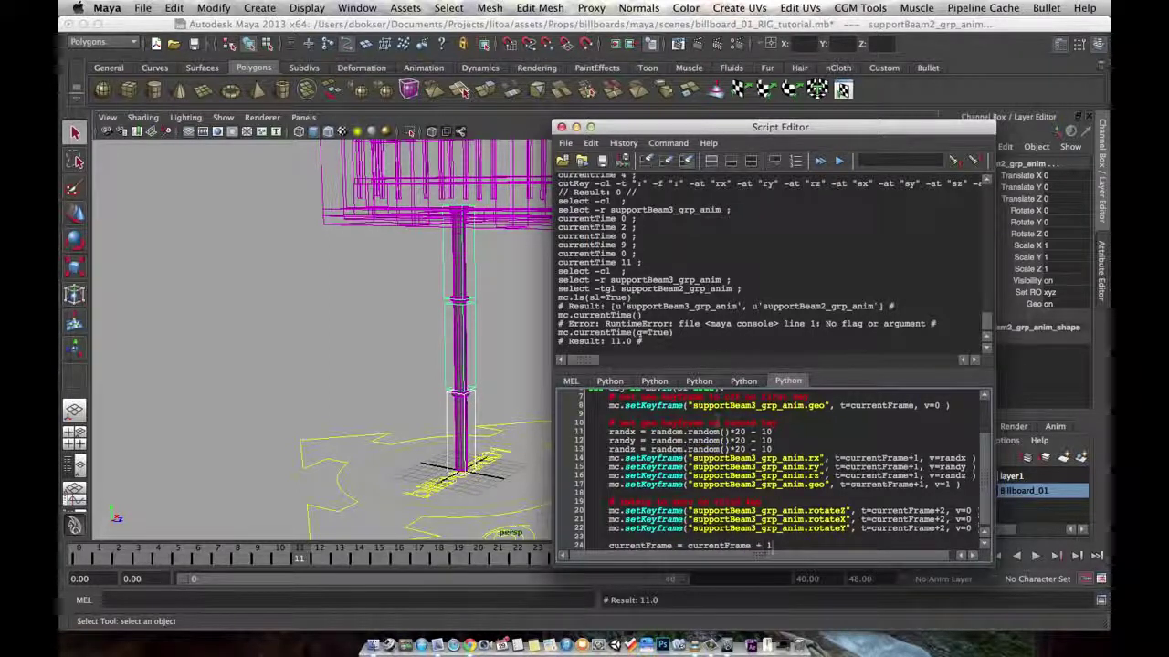
Reselect the pole's controls from the lowest up: supportBeam3_grp_anim, supportBeam2_grp_anim and supportBeam1_grp_anim
click(487, 425)
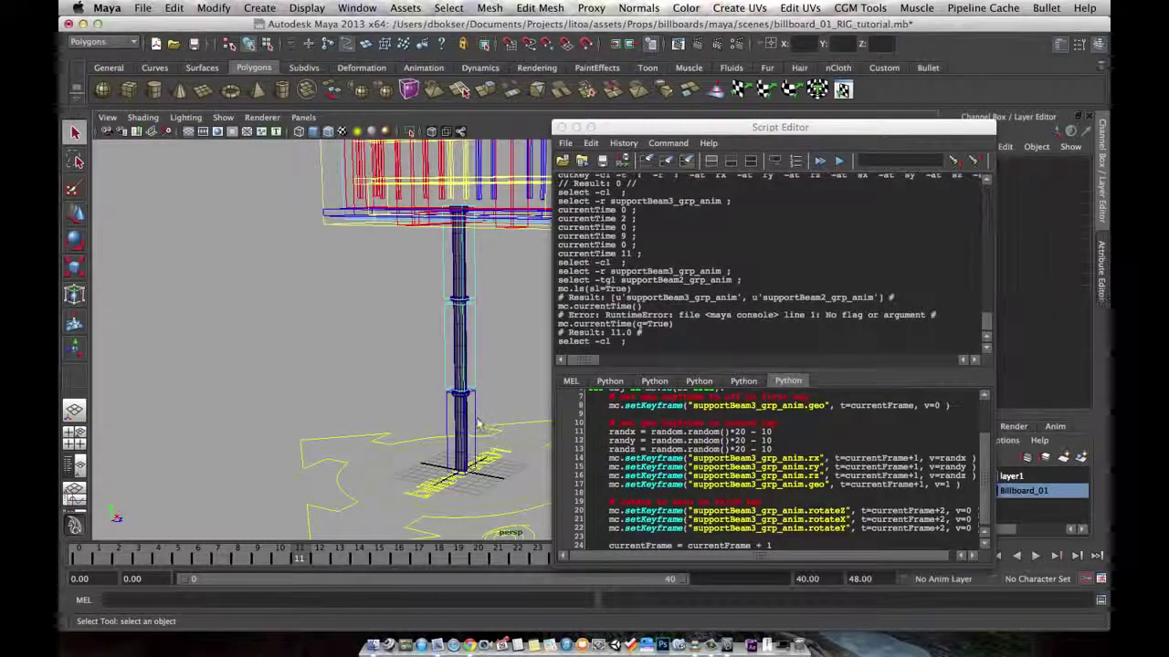
click(489, 416)
shift+click(483, 359)
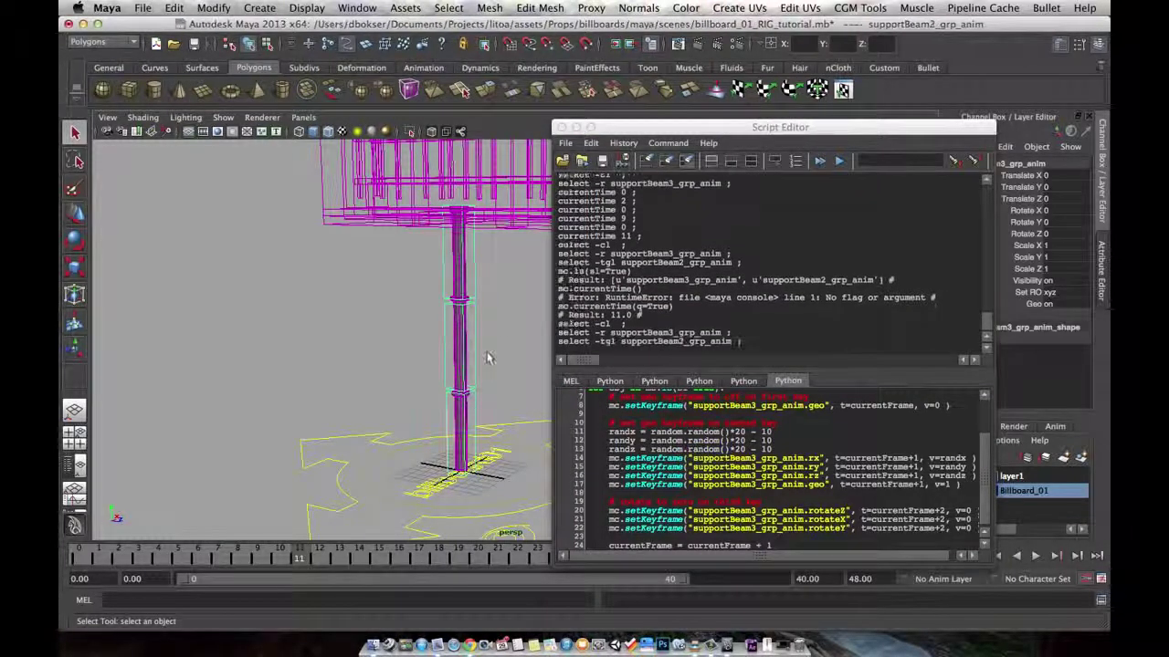
shift+click(488, 284)
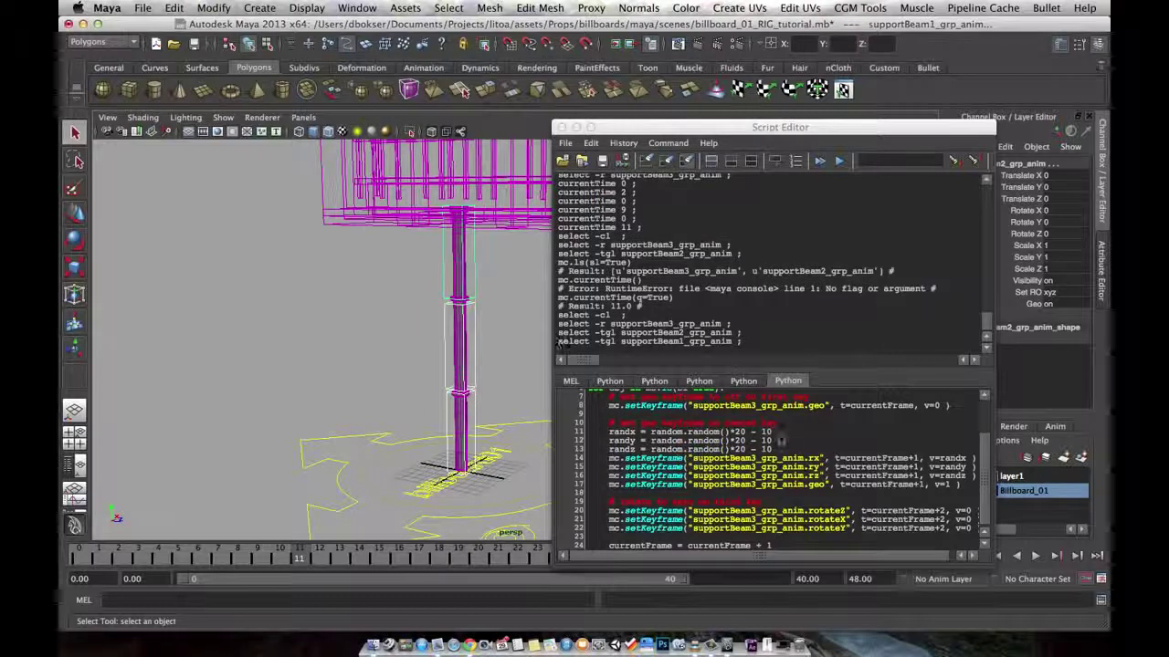
Try to run the whole keyframing script on the selected support beam controls
click(800, 441)
key(super+a)
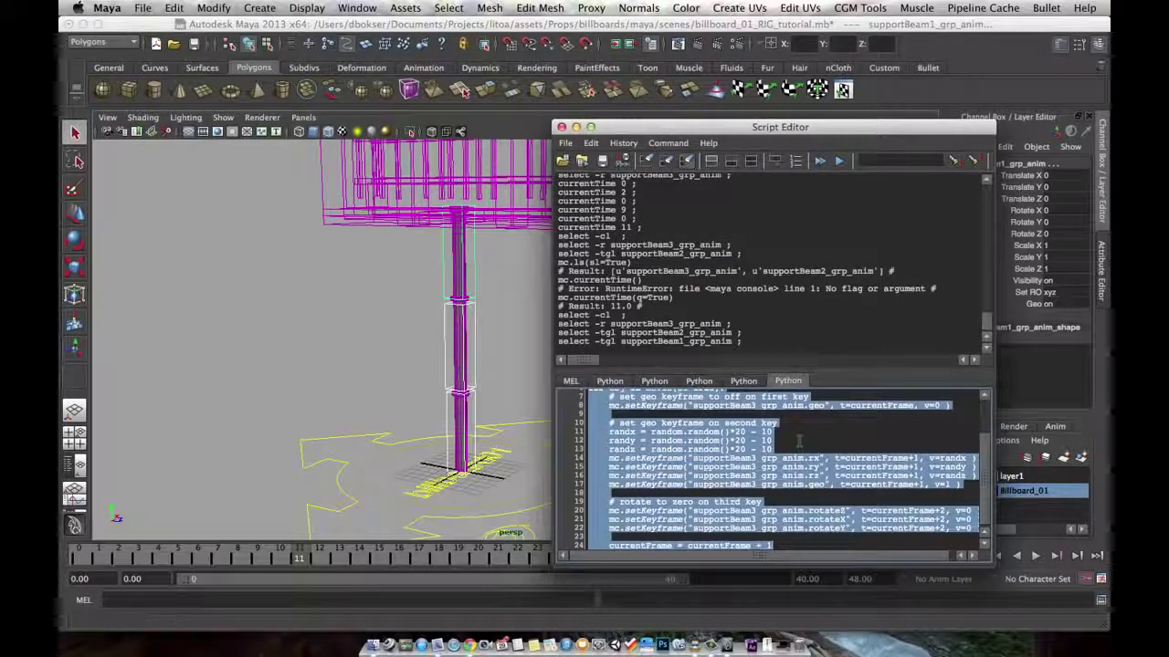
key(super+Return)
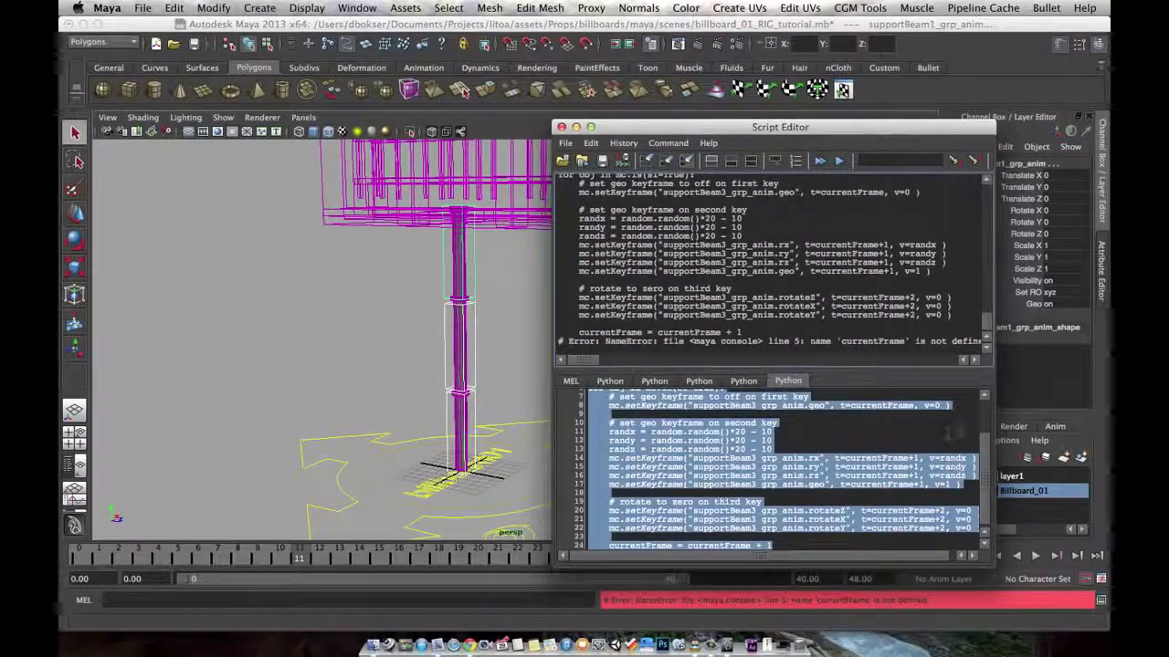
Correct the assignment above the loop so it reads currentFrame = startFrame
scroll(986, 406, up, 2)
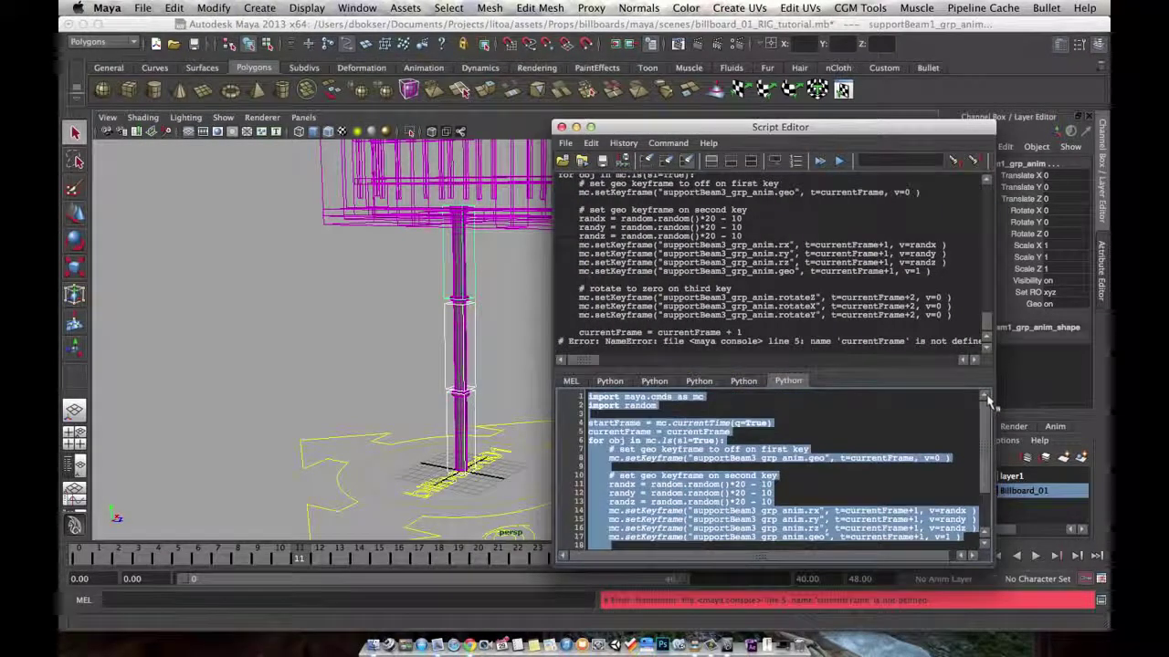
click(685, 425)
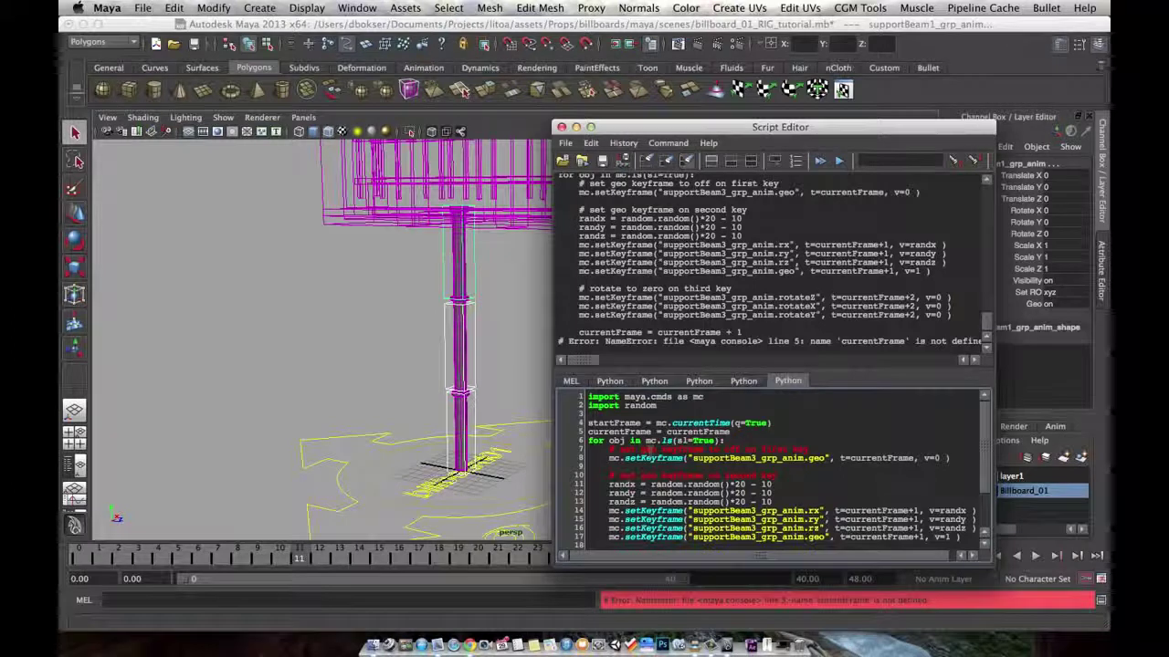
double_click(614, 423)
double_click(704, 431)
drag(984, 424, 981, 514)
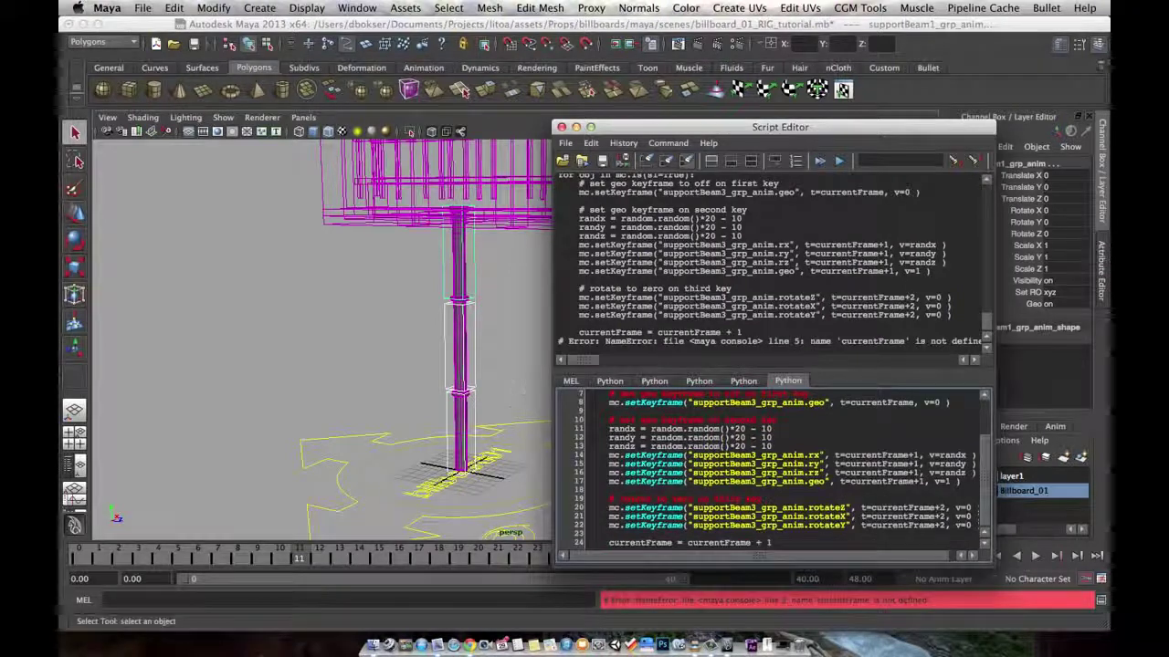
Run the whole script and set the current time to frame 0
key(super+a)
key(super+Return)
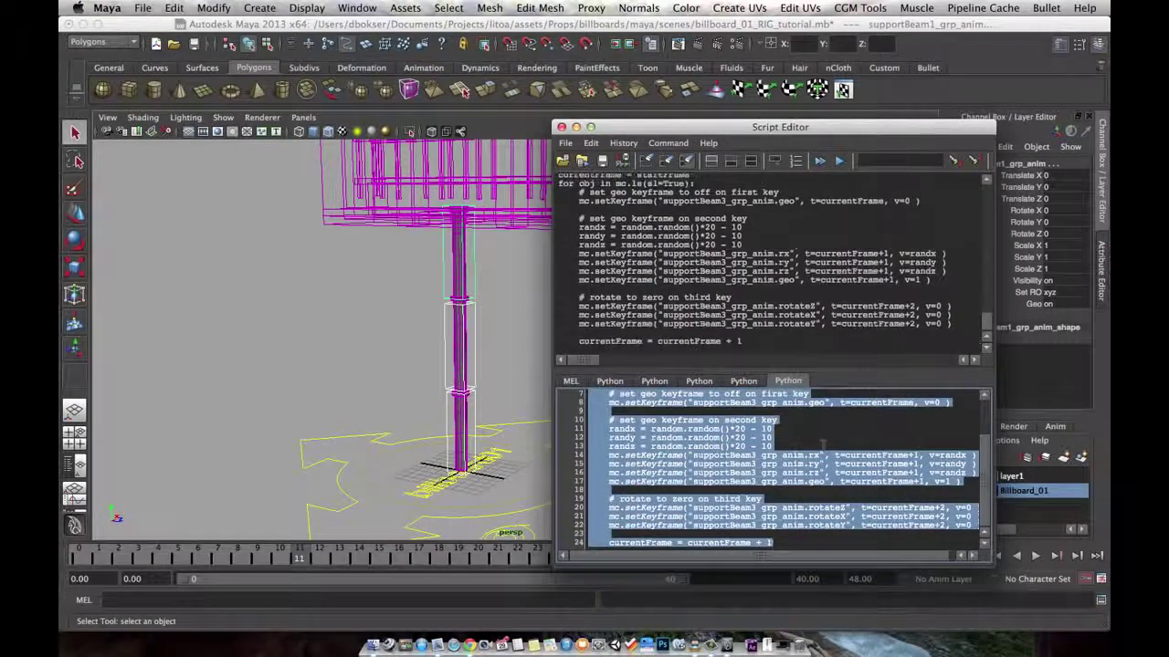
mouse_move(260, 559)
mouse_down()
mouse_move(420, 559)
mouse_move(78, 559)
mouse_up()
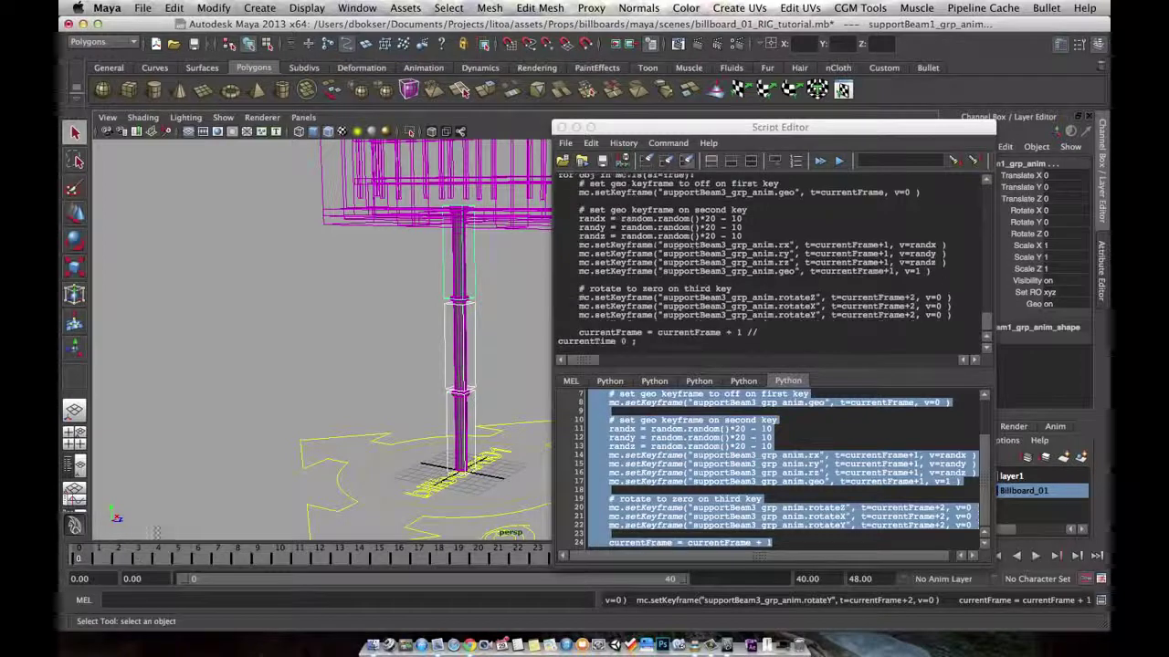
Replace the hard-coded supportBeam3_grp_anim name in the first-key geo keyframe with the loop variable, giving obj+".geo"
click(986, 423)
click(985, 412)
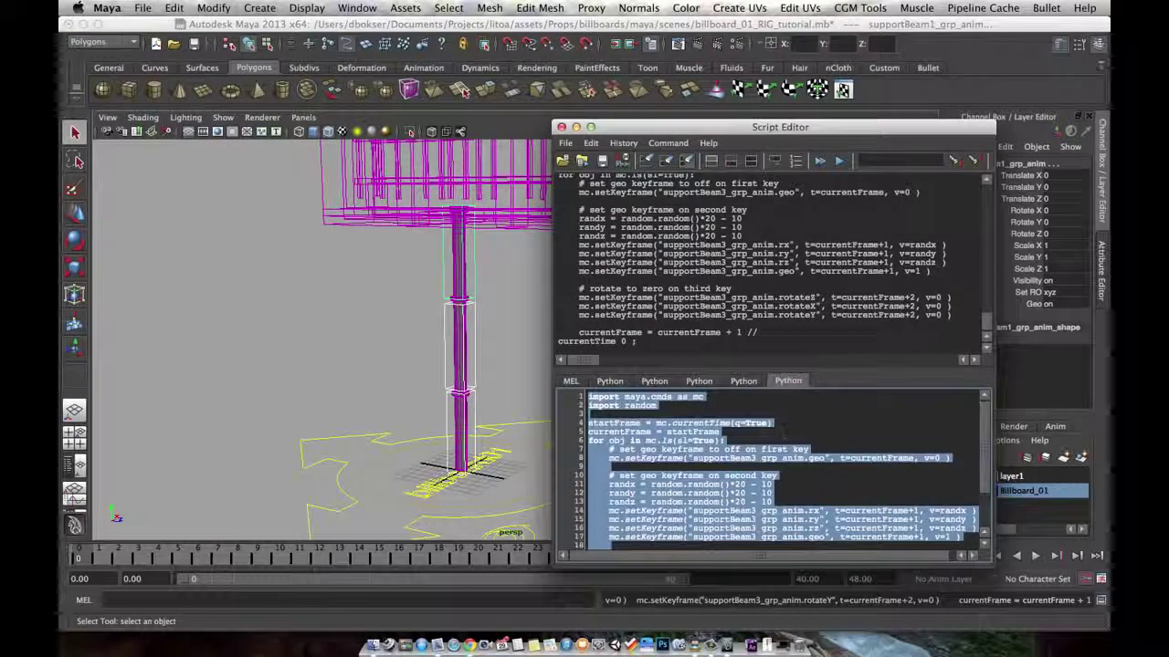
double_click(616, 440)
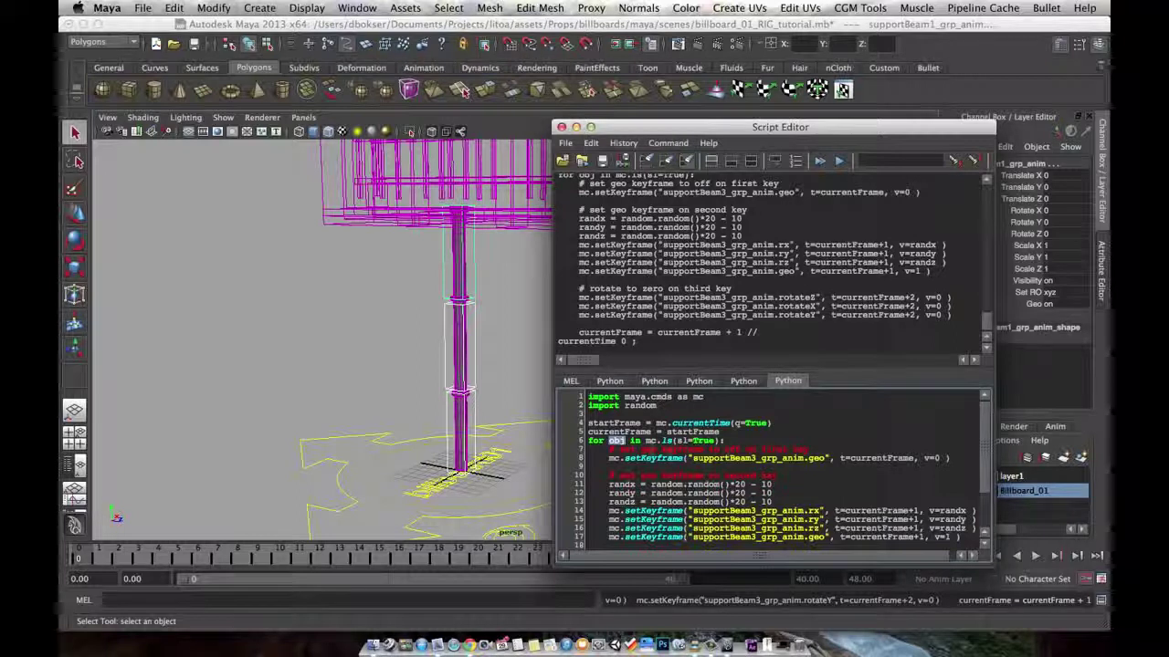
scroll(745, 405, down, 3)
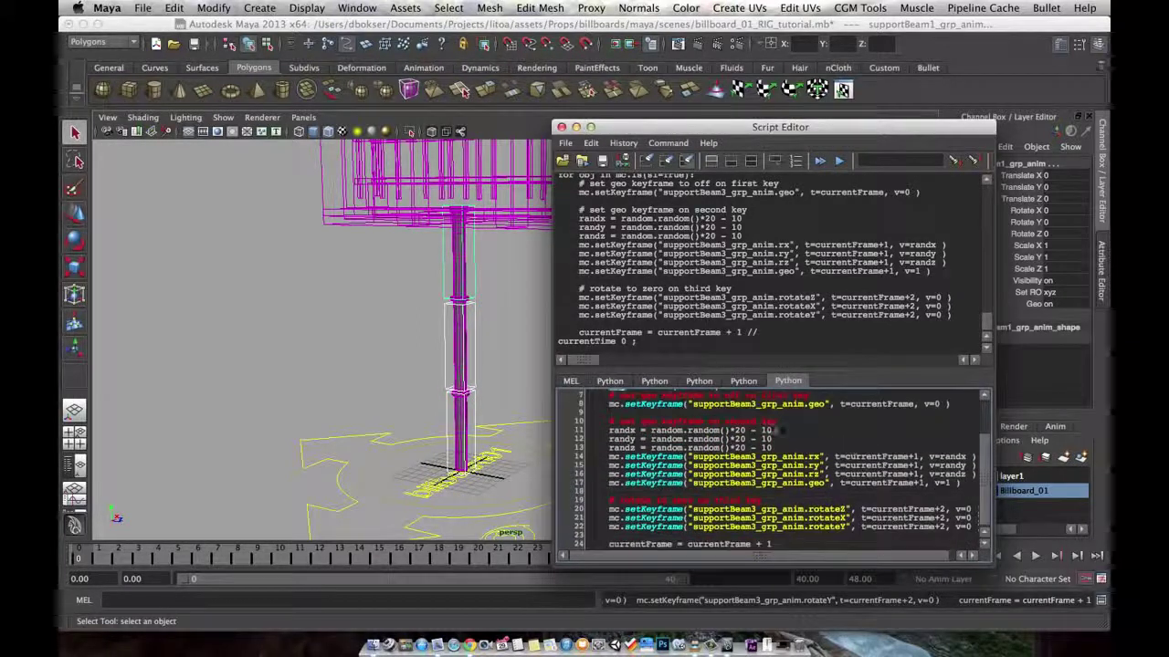
double_click(745, 404)
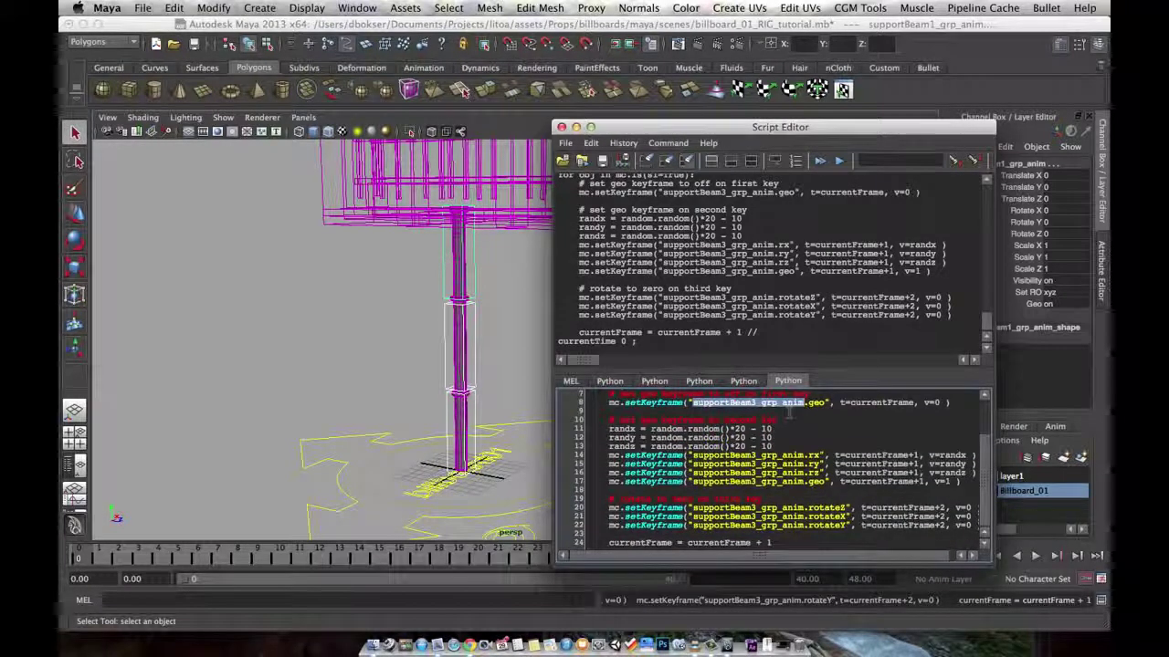
key(BackSpace)
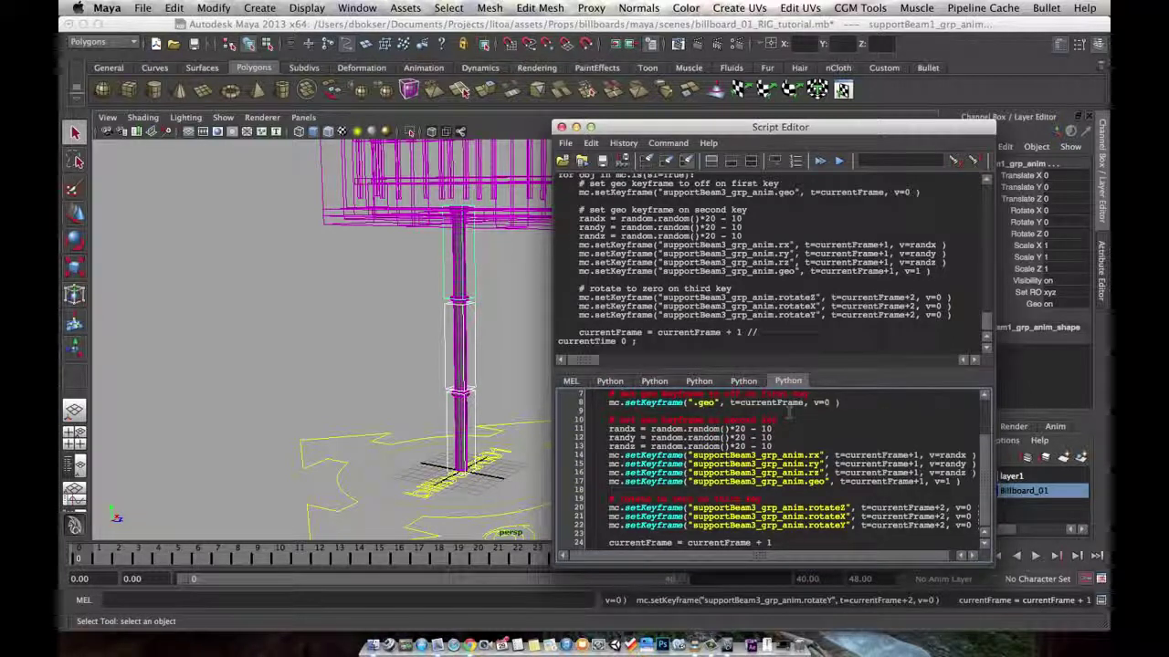
text(obj+)
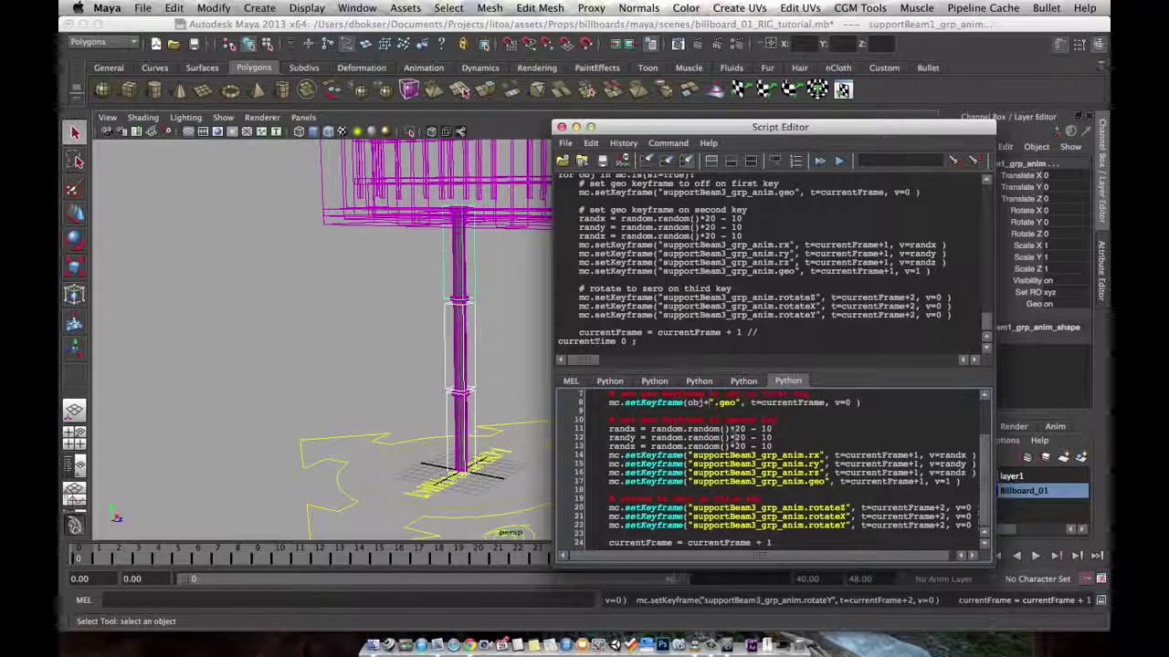
Replace the hard-coded control name with obj in the second-key block, using obj+ before ".rx", ".ry" and ".rz" and obj before ".geo"
double_click(709, 457)
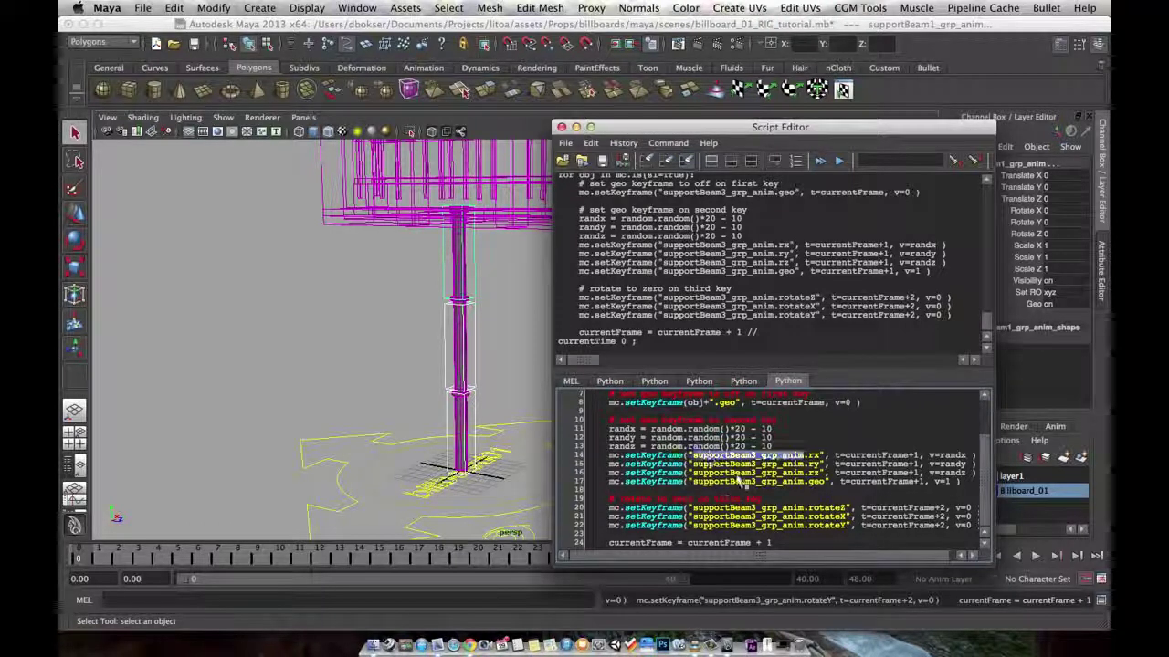
key(BackSpace)
text(obj+)
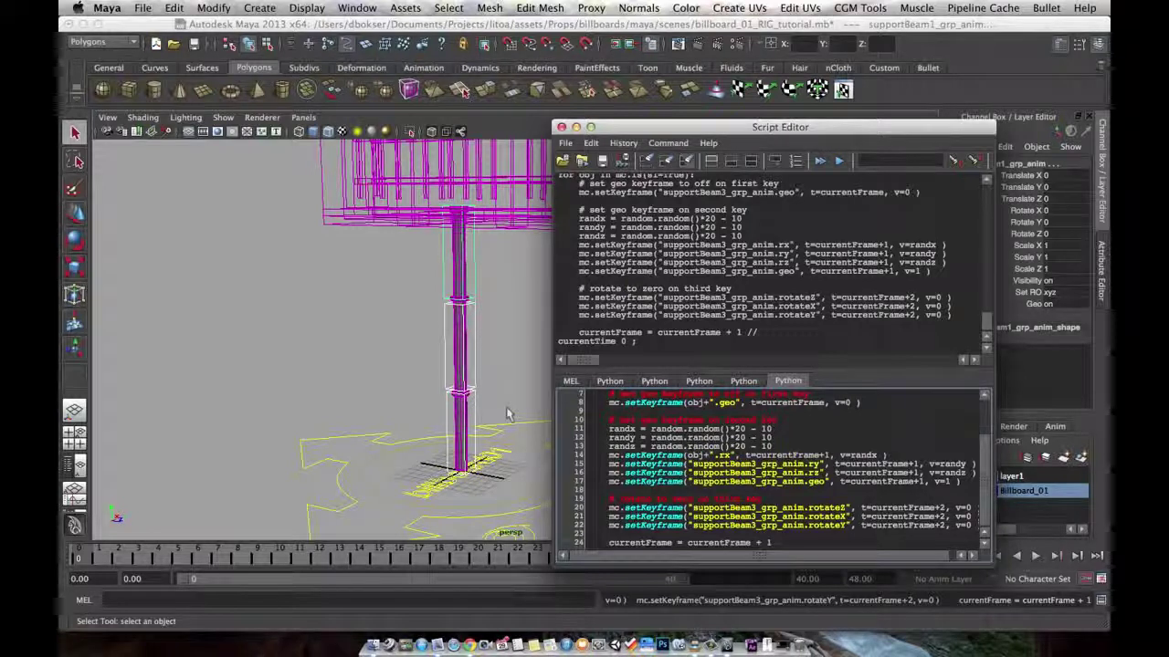
double_click(744, 463)
key(BackSpace)
text(obj+)
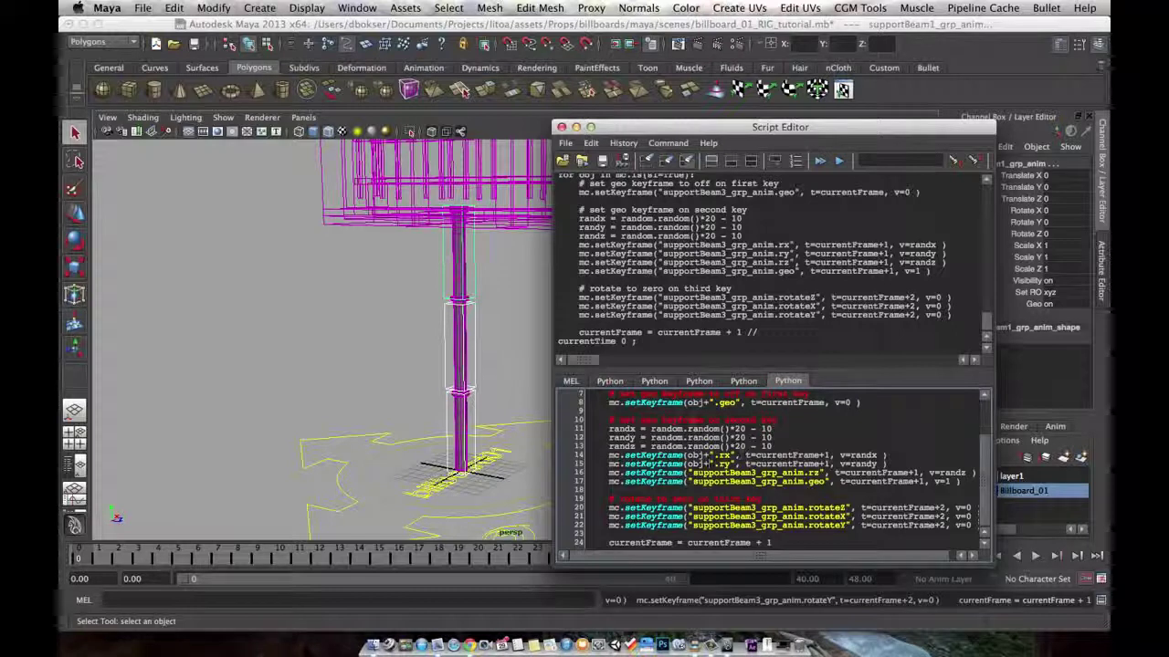
double_click(744, 473)
key(BackSpace)
text(obj+)
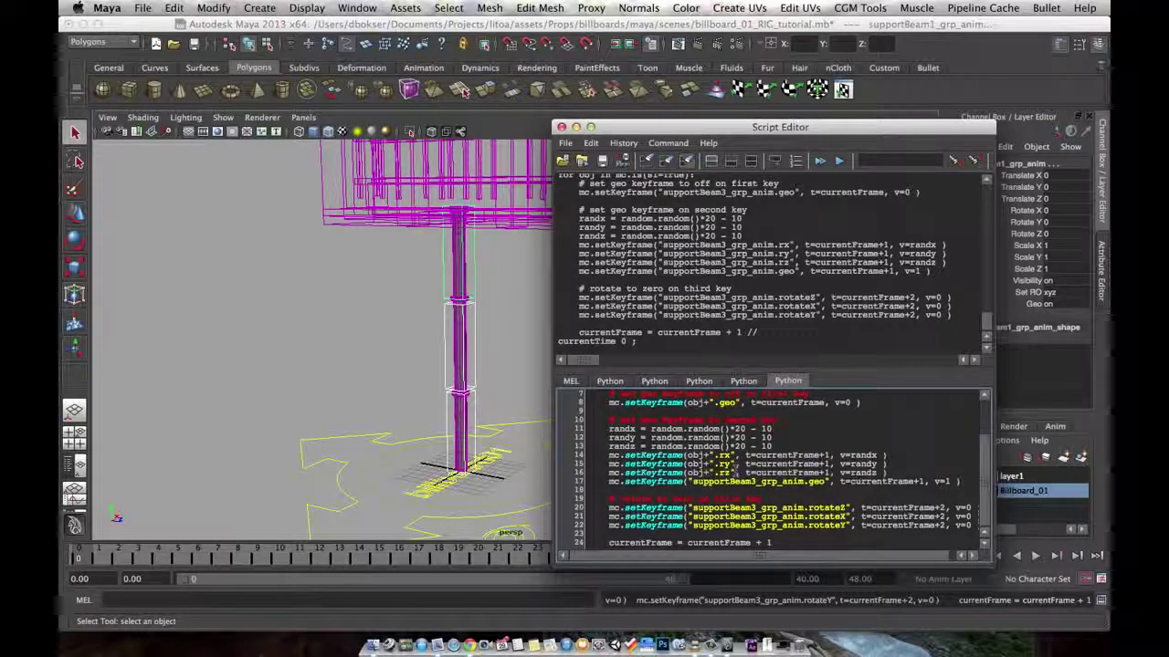
double_click(734, 482)
key(BackSpace)
key(Left)
text(obj)
Replace the hard-coded control name with obj+ before ".rotateZ", ".rotateX" and ".rotateY" in the third-key block
double_click(745, 508)
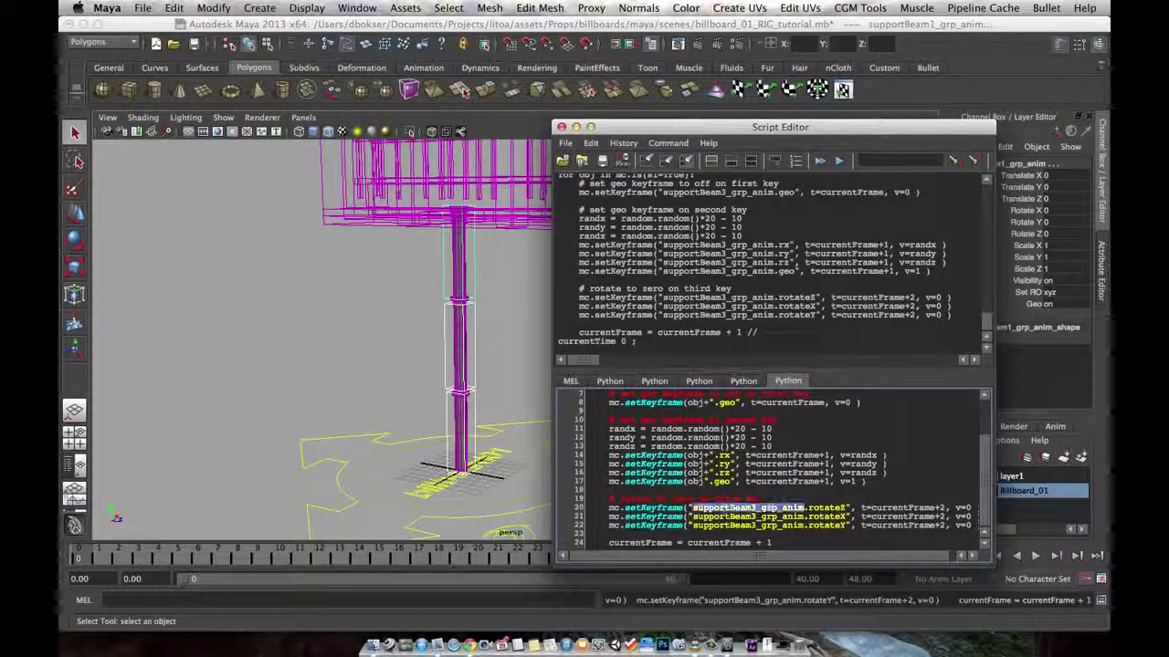
key(BackSpace)
text(obj+)
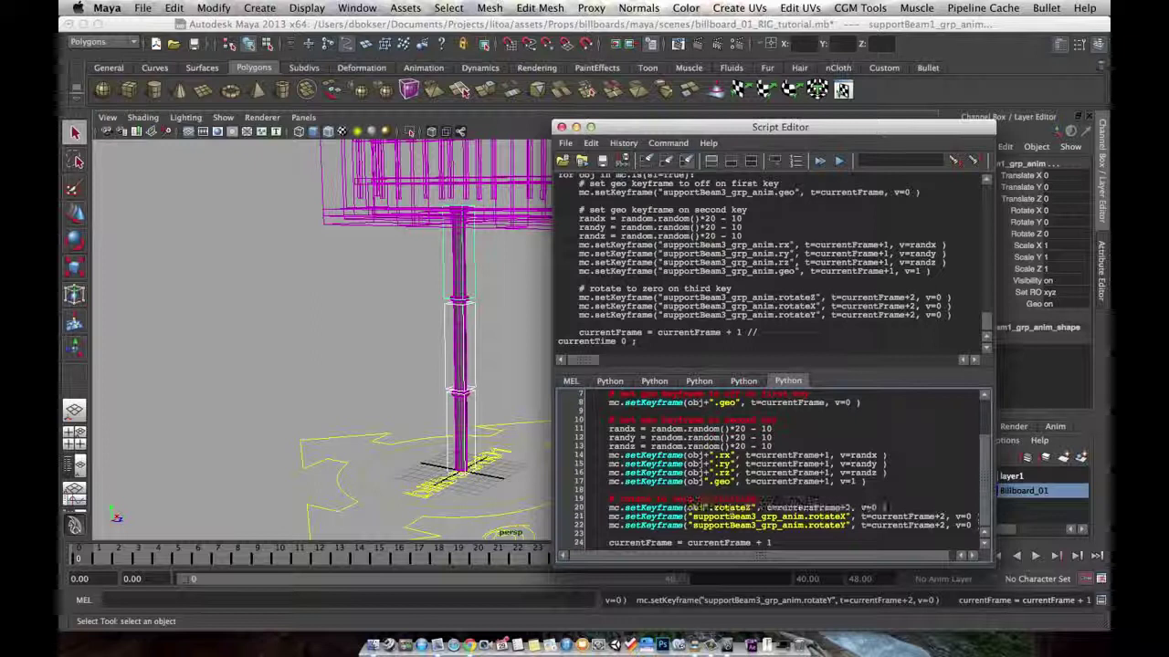
double_click(744, 517)
key(BackSpace)
text(obj+)
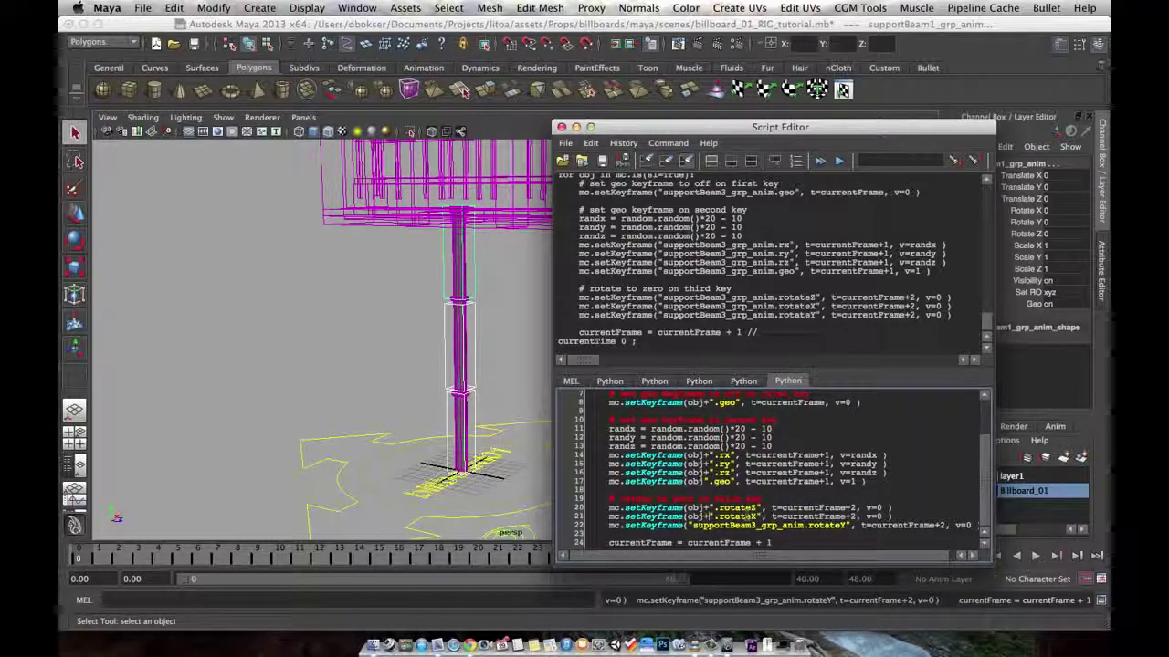
double_click(749, 526)
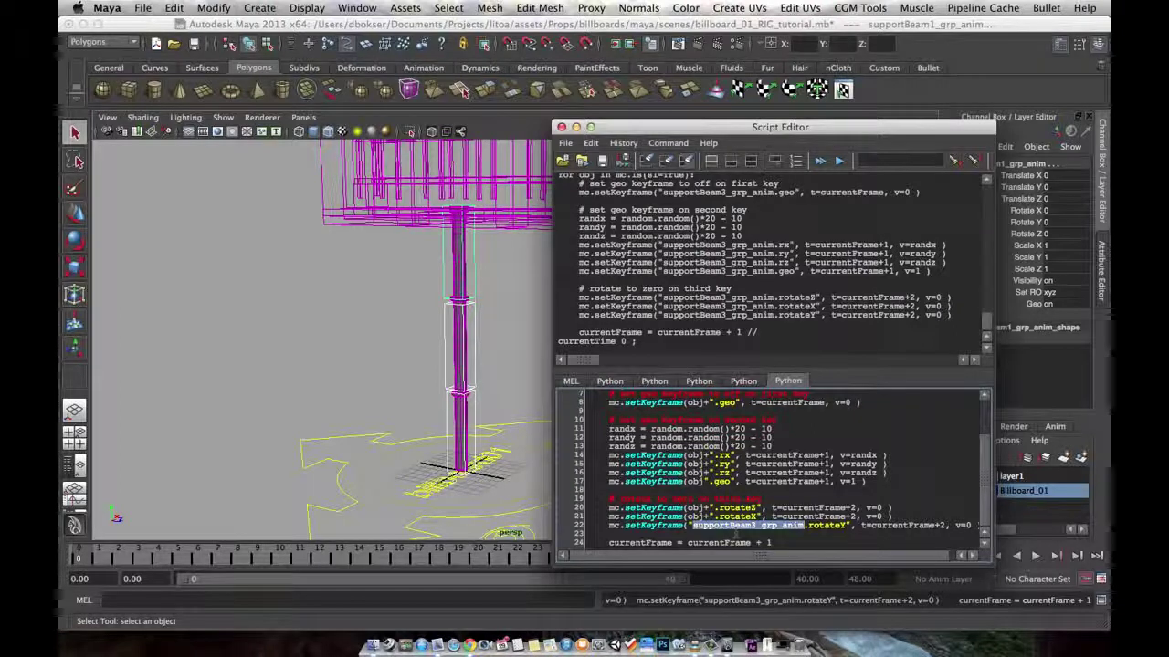
key(BackSpace)
text(obj+)
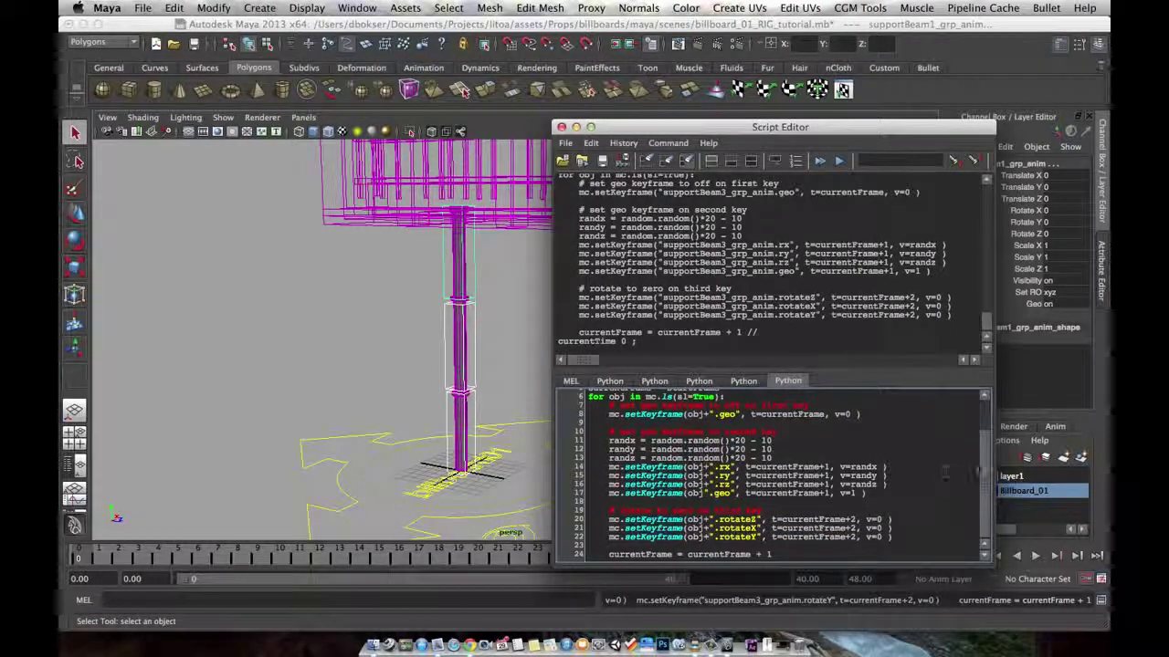
Look over the edited script and reselect supportBeam3_grp_anim, supportBeam2_grp_anim and supportBeam1_grp_anim in that order
mouse_move(983, 472)
mouse_down()
mouse_move(983, 444)
mouse_move(984, 485)
mouse_move(987, 446)
mouse_move(987, 459)
mouse_up()
scroll(985, 487, down, 1)
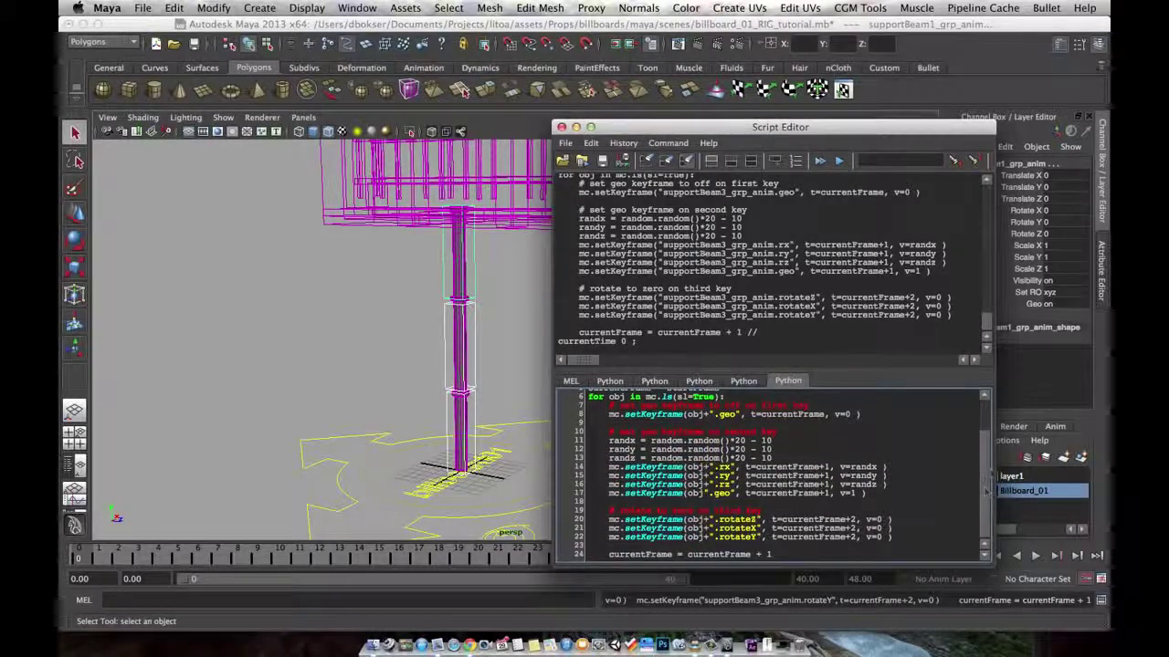
scroll(986, 491, up, 3)
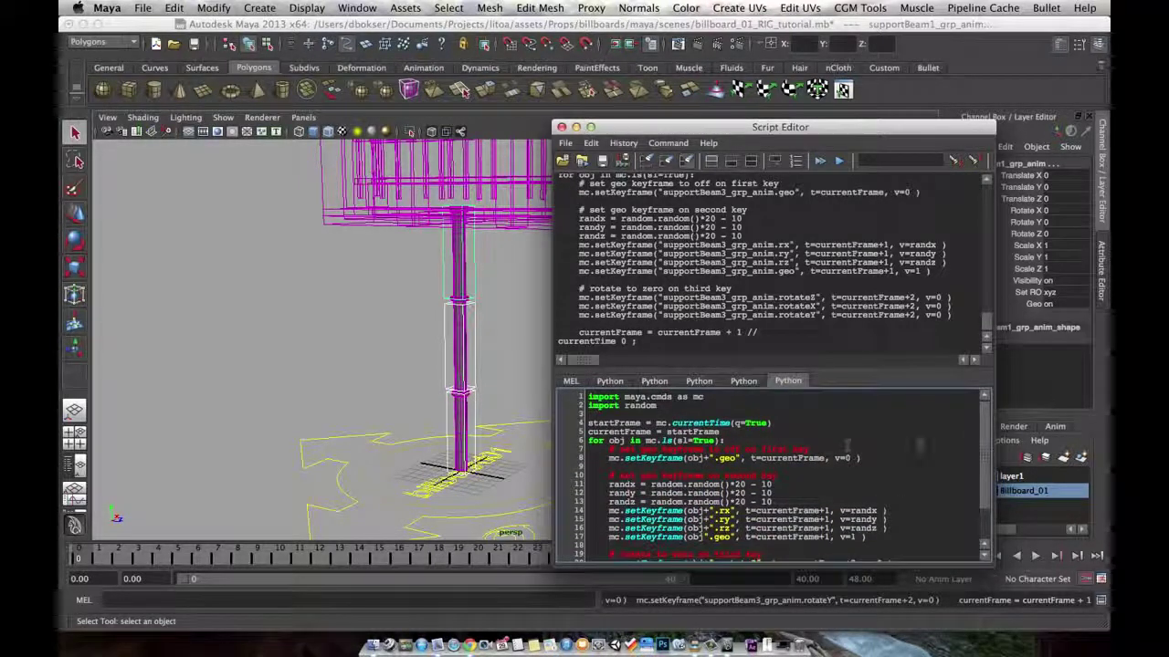
scroll(940, 497, down, 5)
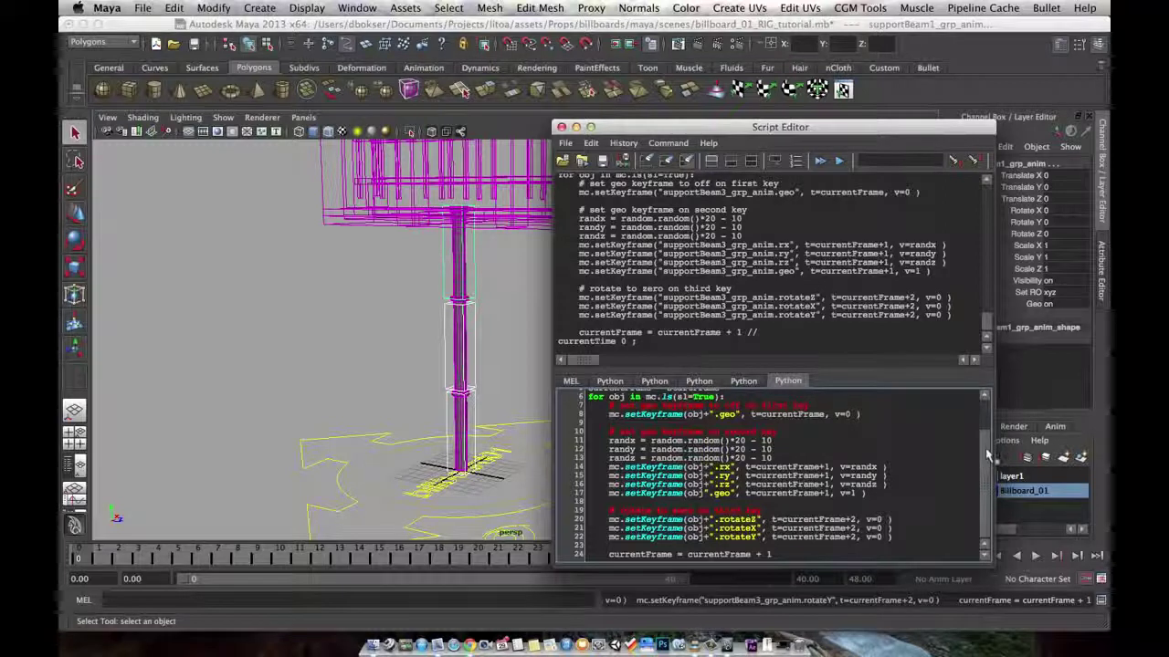
scroll(991, 422, up, 1)
drag(991, 421, 986, 463)
click(474, 418)
click(477, 397)
shift+click(478, 365)
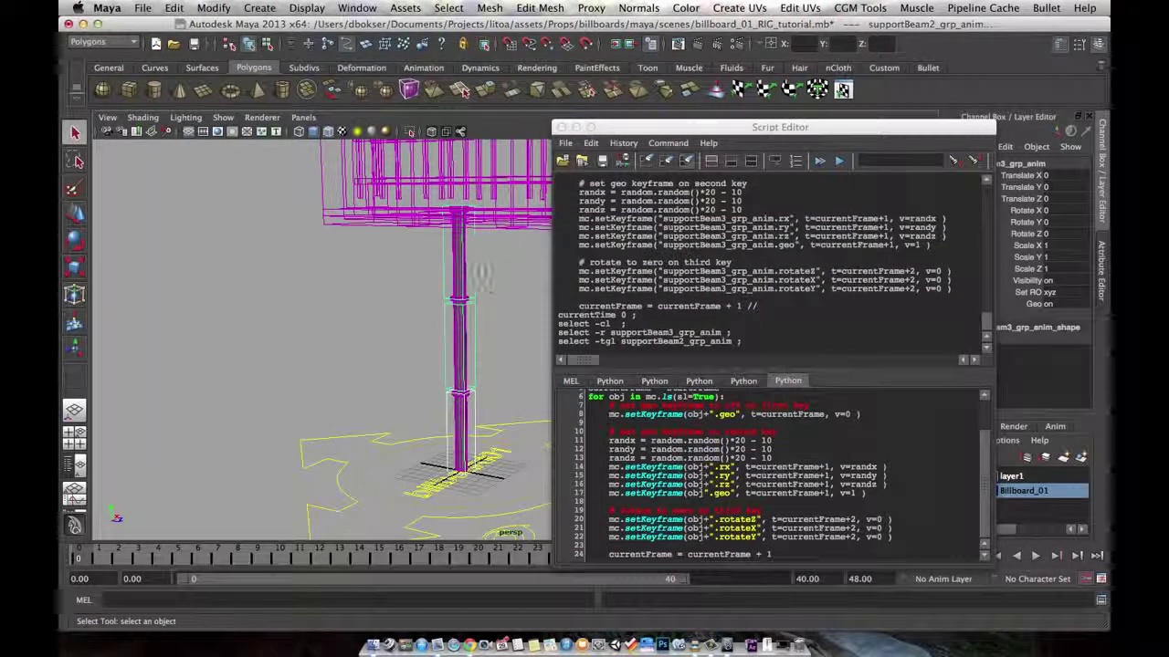
shift+click(474, 270)
Try to run the whole script, and insert the missing + between obj and ".geo" in the second-key geo keyframe
click(814, 443)
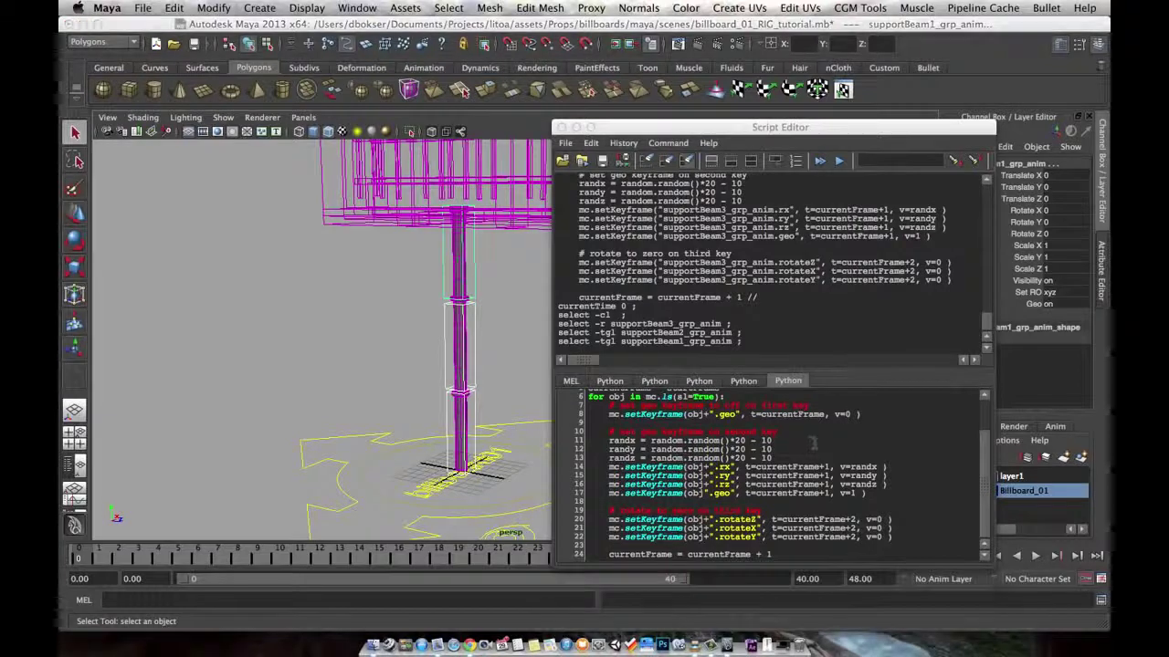
key(ctrl+a)
key(ctrl+Return)
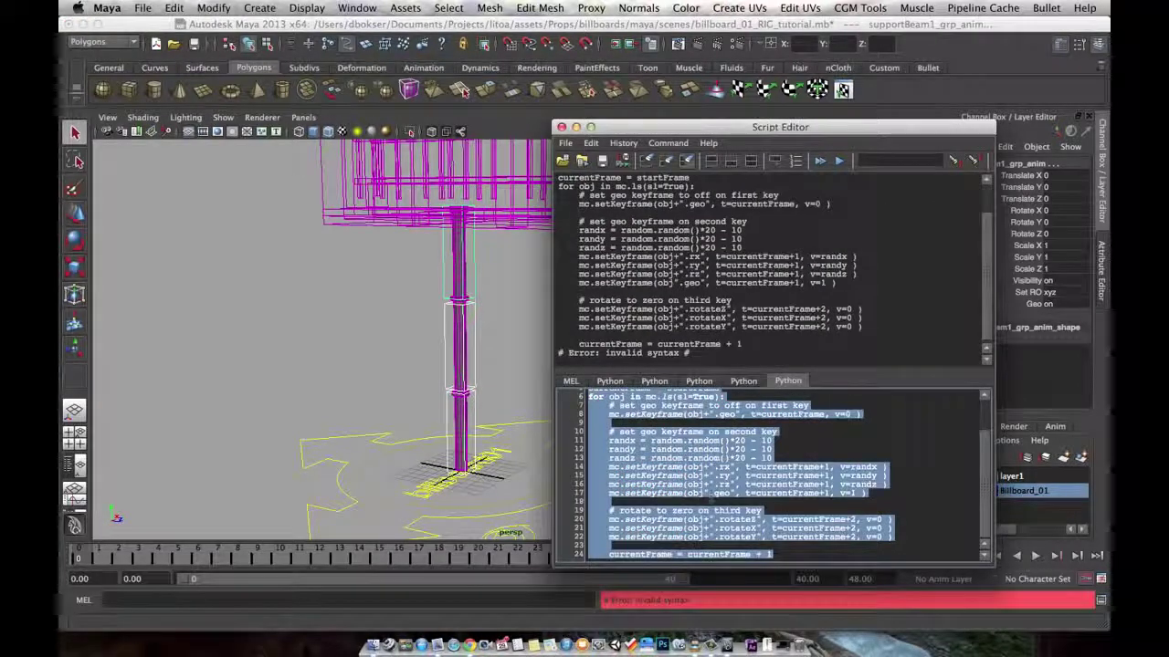
click(722, 494)
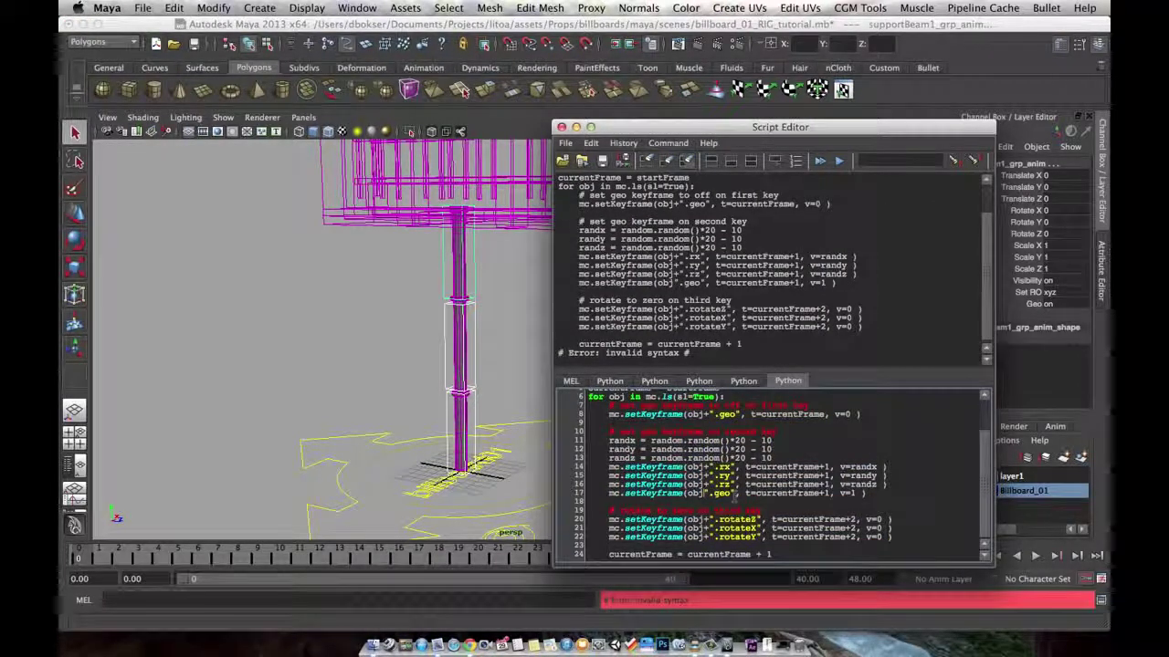
text(+)
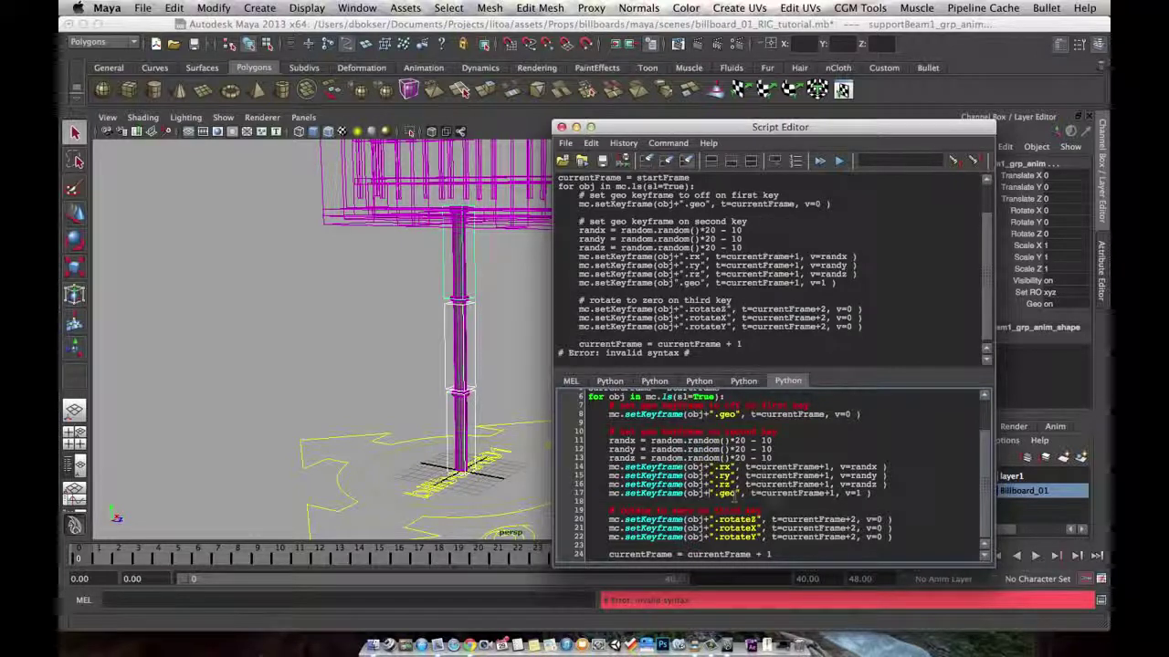
Run the corrected script on the selected beams and scrub the timeline to frame 3 to check the animation
key(super+a)
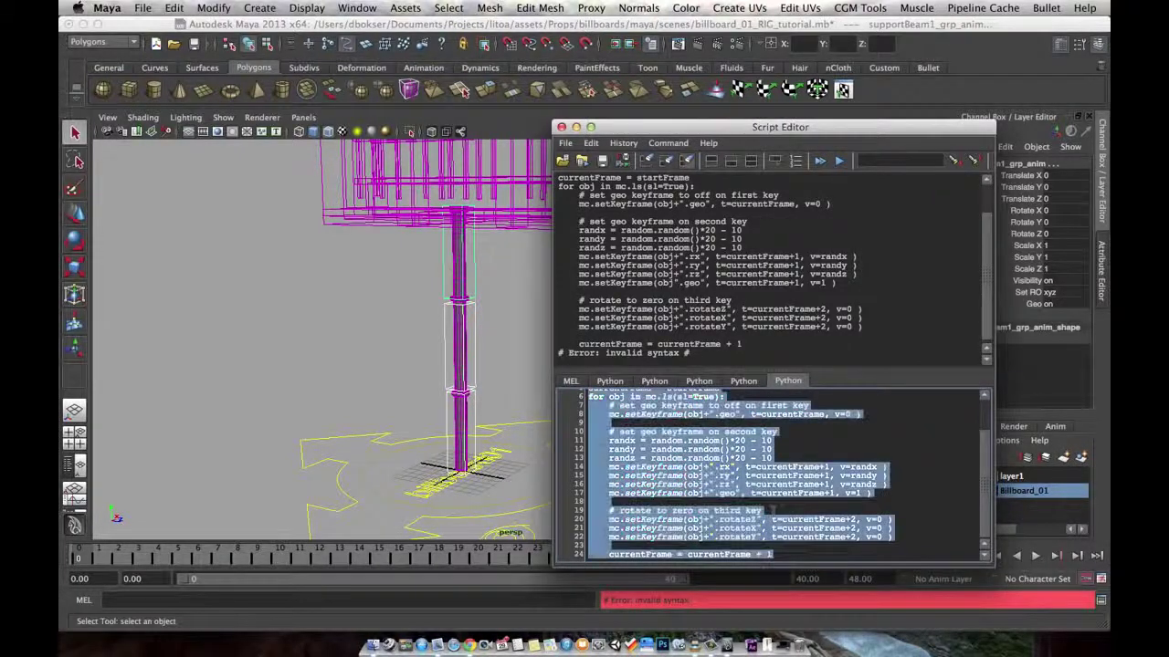
key(ctrl+Return)
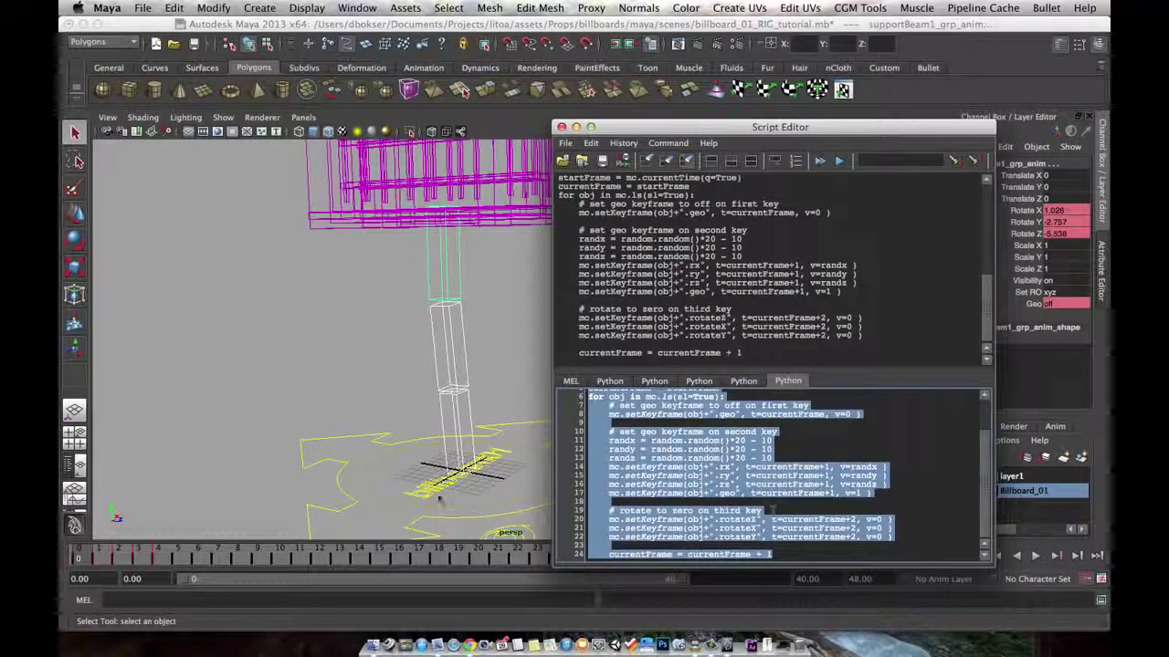
mouse_move(134, 556)
mouse_down()
mouse_move(150, 557)
mouse_move(140, 558)
mouse_up()
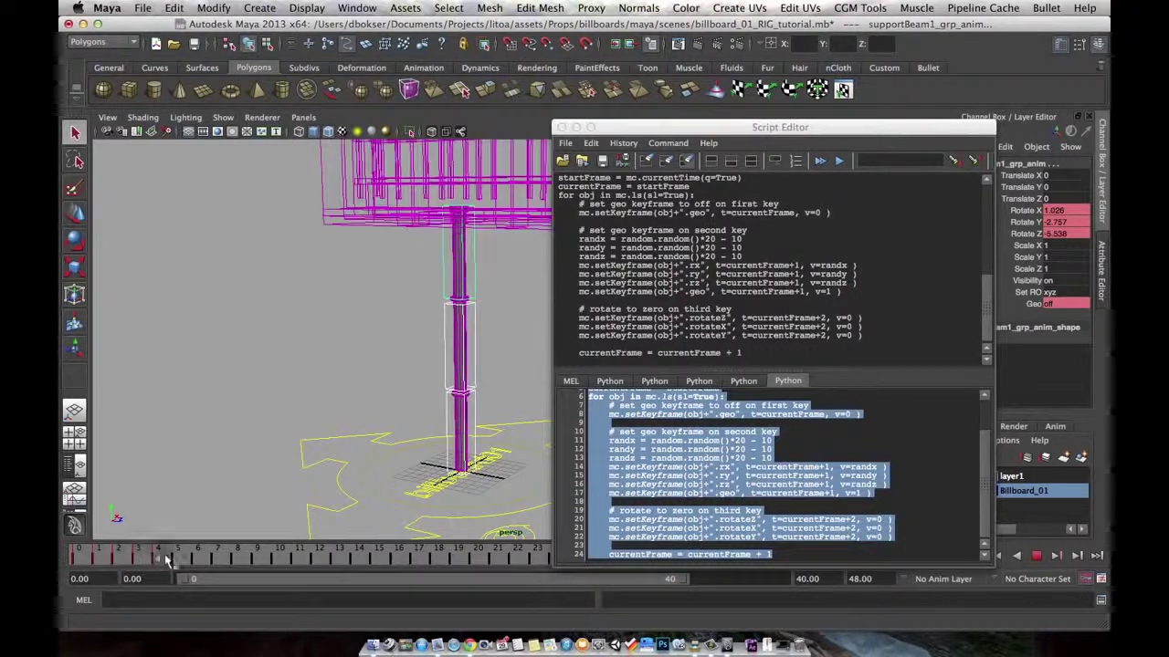
mouse_move(138, 557)
mouse_down()
mouse_move(72, 558)
mouse_move(160, 555)
mouse_move(75, 559)
mouse_move(137, 561)
mouse_up()
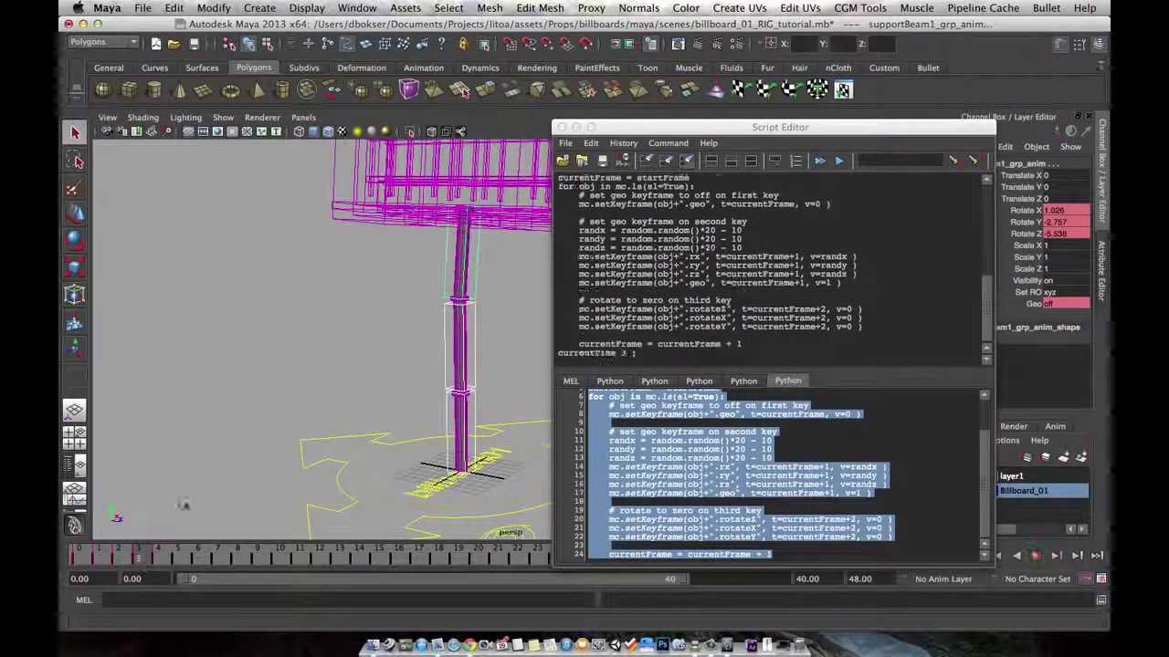
Select the billboard's main body control, mainBody_grp_anim
alt+drag(437, 270, 483, 302)
click(373, 291)
alt+middle_drag(484, 302, 403, 334)
alt+drag(404, 334, 430, 362)
click(436, 356)
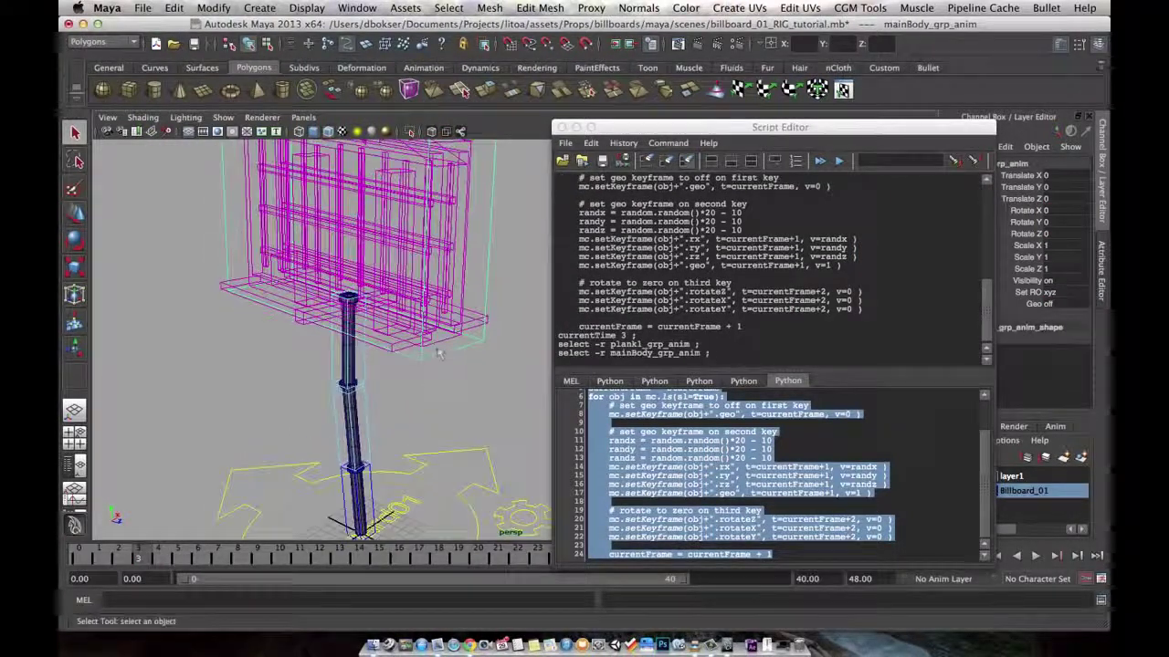
Select billboardBody_anim, plank1_grp_anim and support beams GEO18, GEO17, GEO20, GEO15, GEO12, GEO13 and GEO8, in that order
click(443, 344)
alt+drag(445, 345, 475, 327)
shift+click(506, 344)
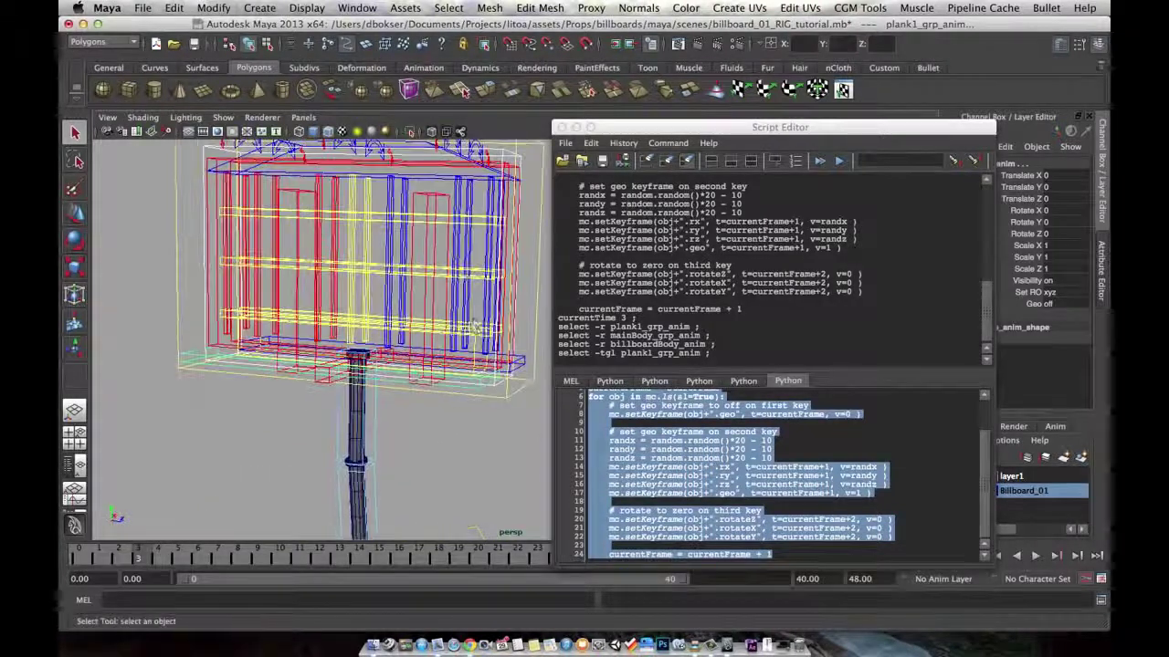
shift+click(466, 325)
shift+click(450, 321)
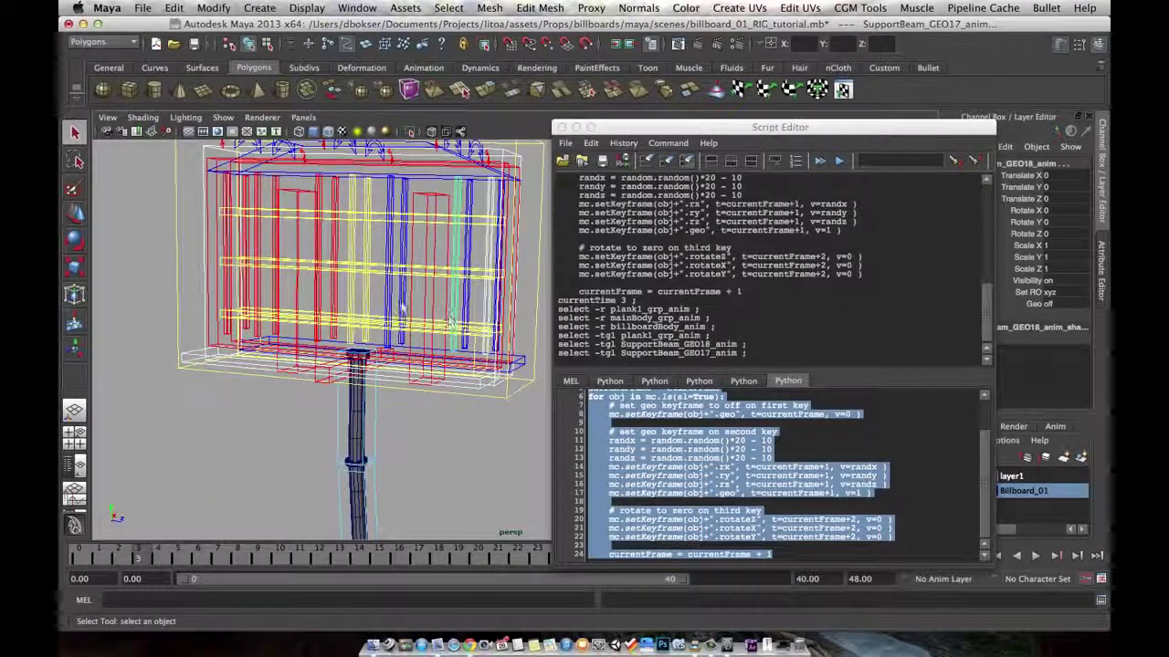
shift+click(339, 315)
shift+click(317, 315)
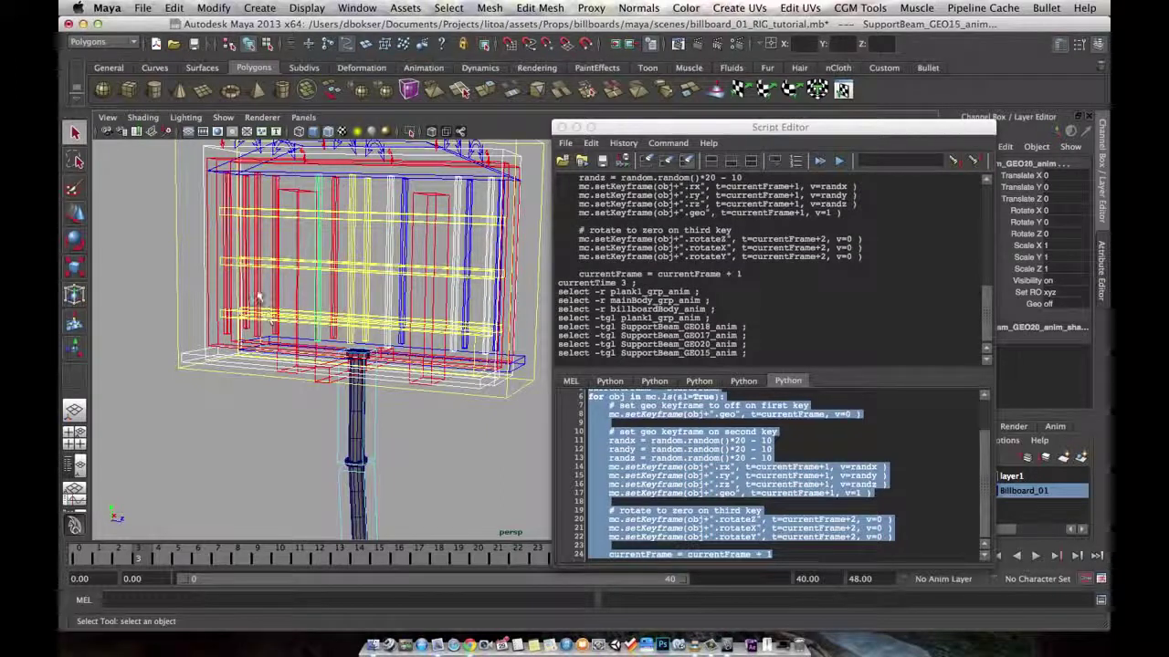
shift+click(259, 297)
shift+click(255, 311)
shift+click(246, 300)
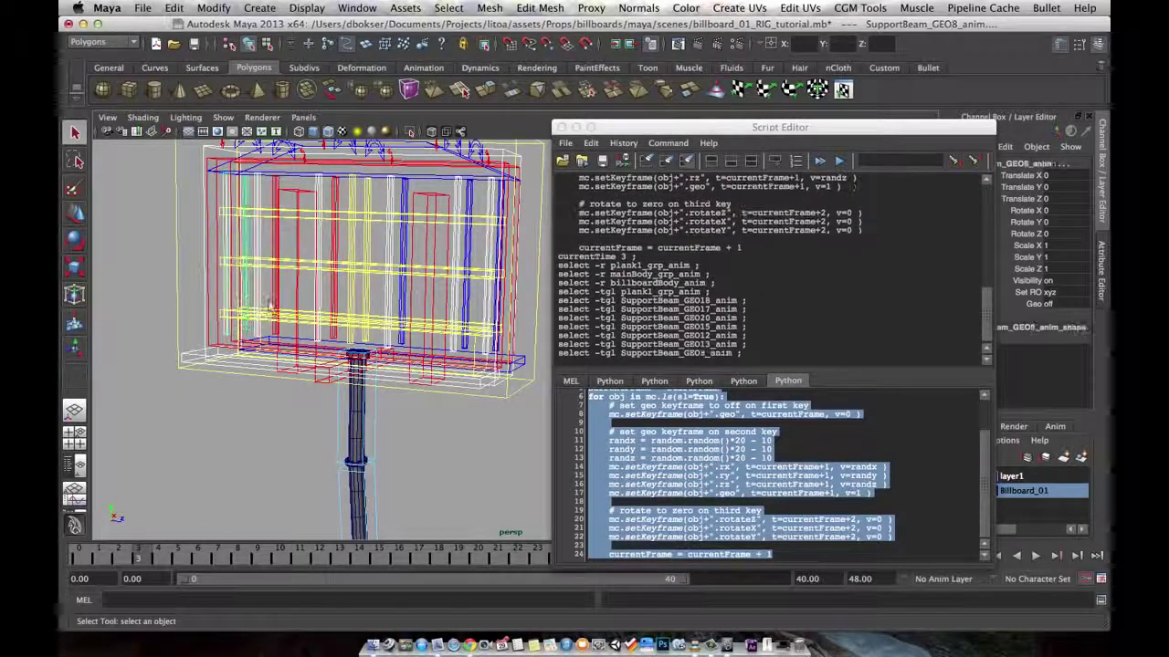
Add mainSupportBeam1_grp_anim, support beams GEO3, GEO4 and GEO5, mainSupportBeam2_grp_anim, GEO6 and GEO7 to the selection, keeping billboardBody_anim selected
shift+click(272, 306)
shift+click(335, 305)
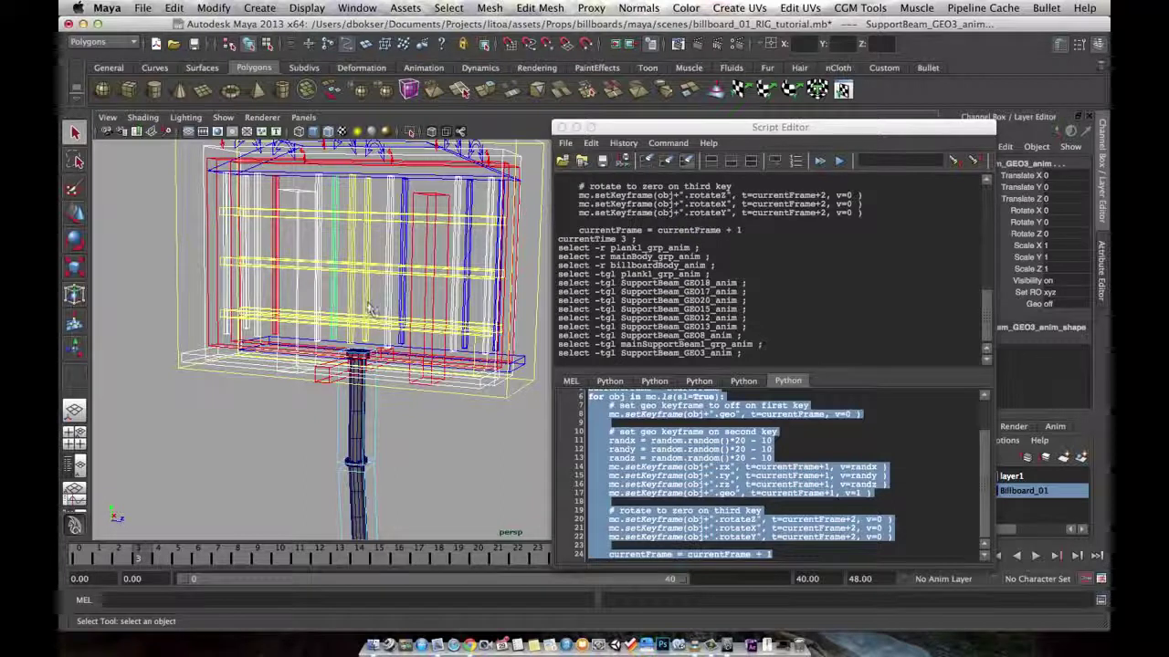
shift+click(277, 301)
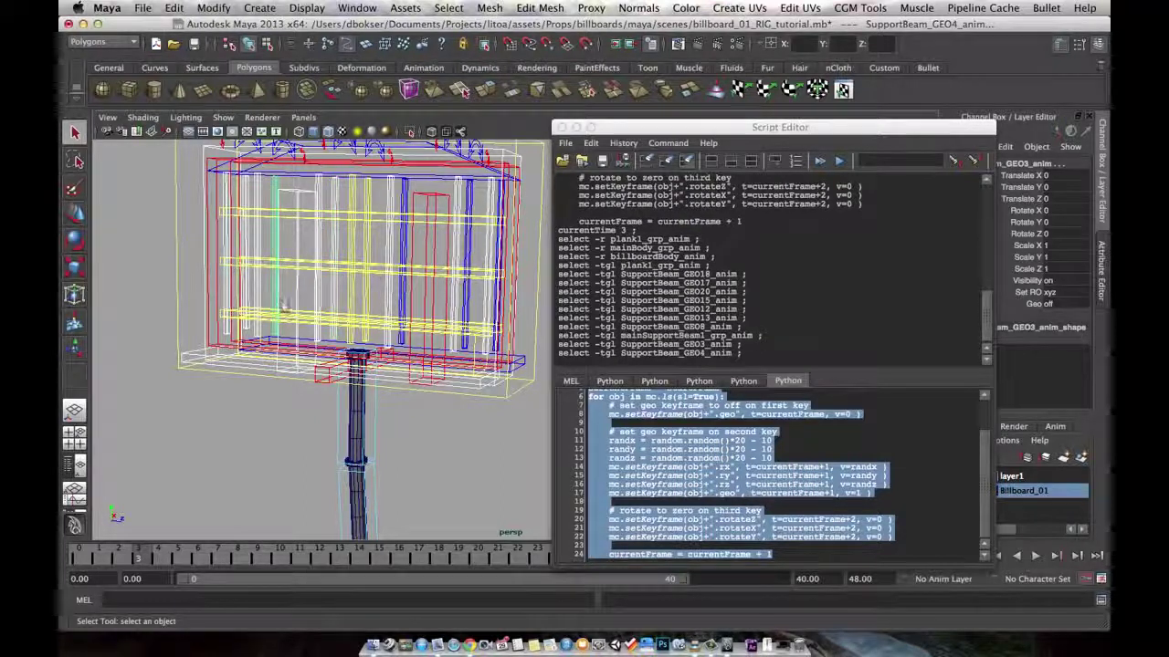
shift+click(406, 317)
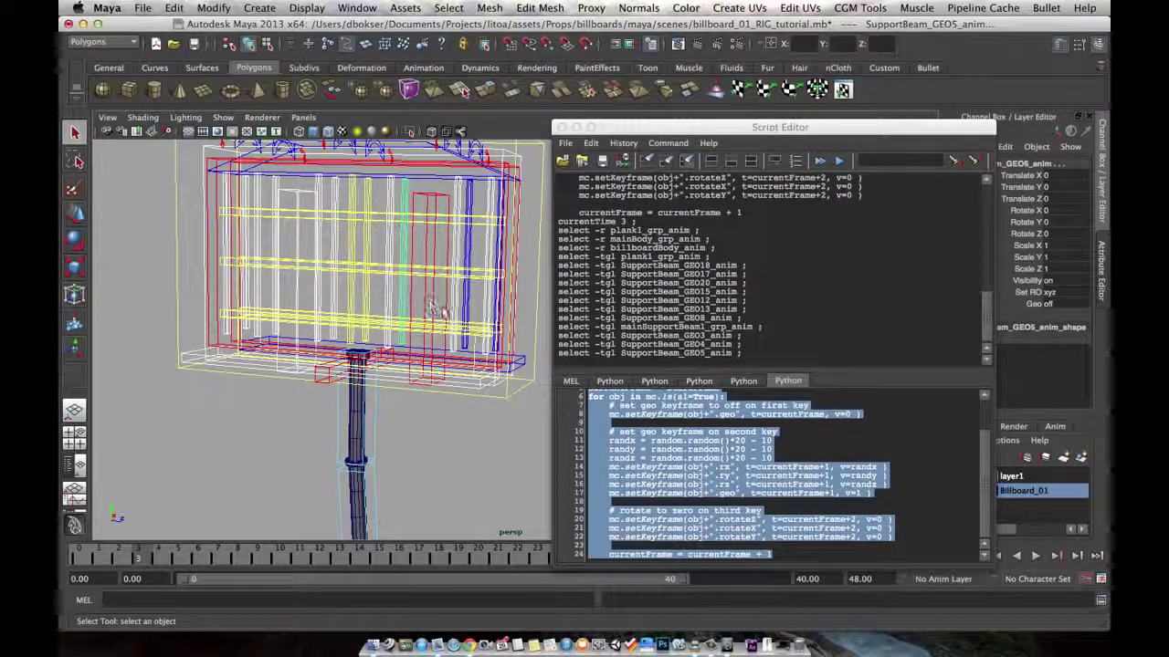
shift+click(470, 306)
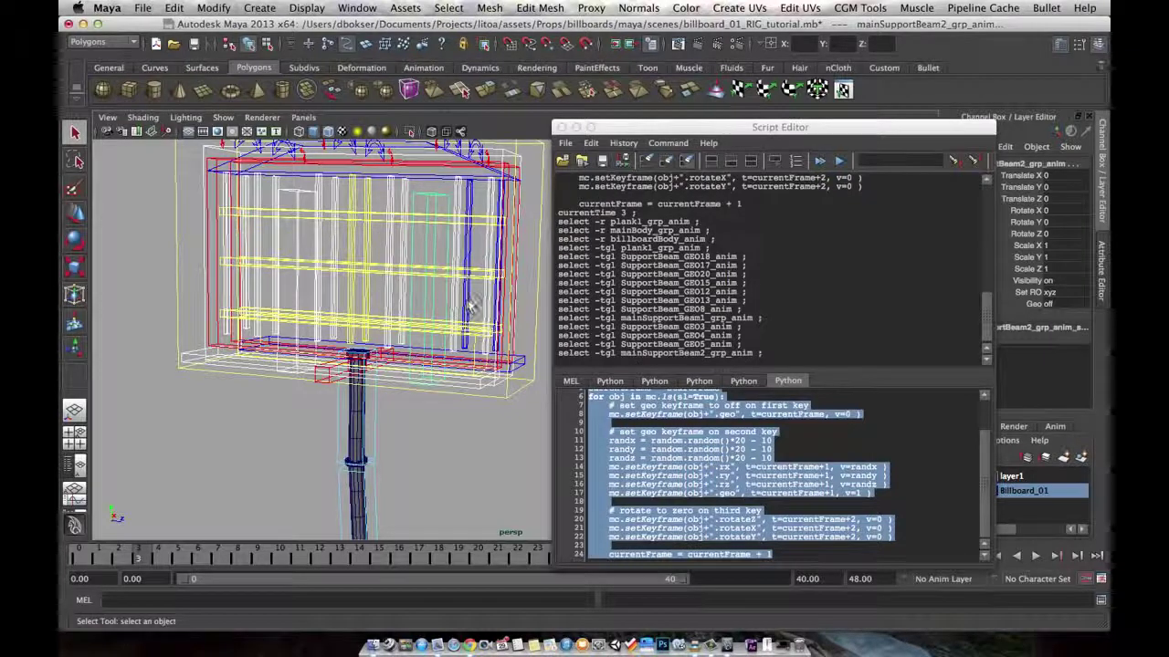
shift+click(500, 202)
shift+click(501, 200)
alt+middle_drag(518, 223, 507, 254)
key(z)
alt+drag(511, 259, 486, 265)
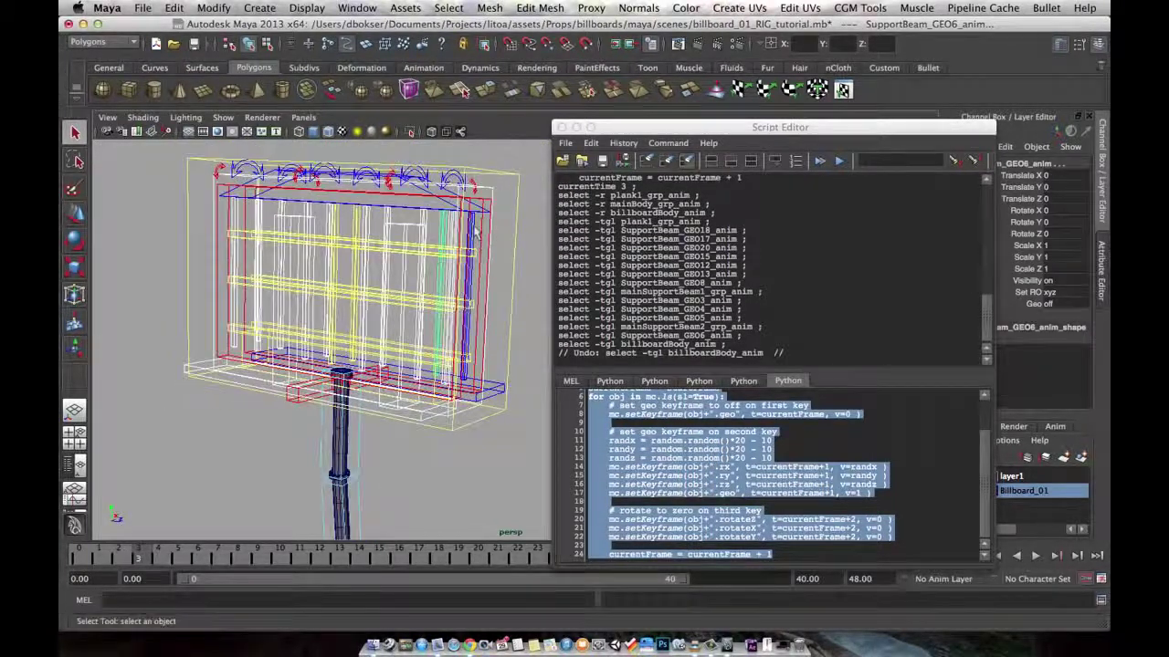
shift+click(476, 232)
Run the whole keyframing script on the selected billboard controls
alt+middle_drag(424, 332, 444, 278)
alt+right_drag(444, 279, 338, 374)
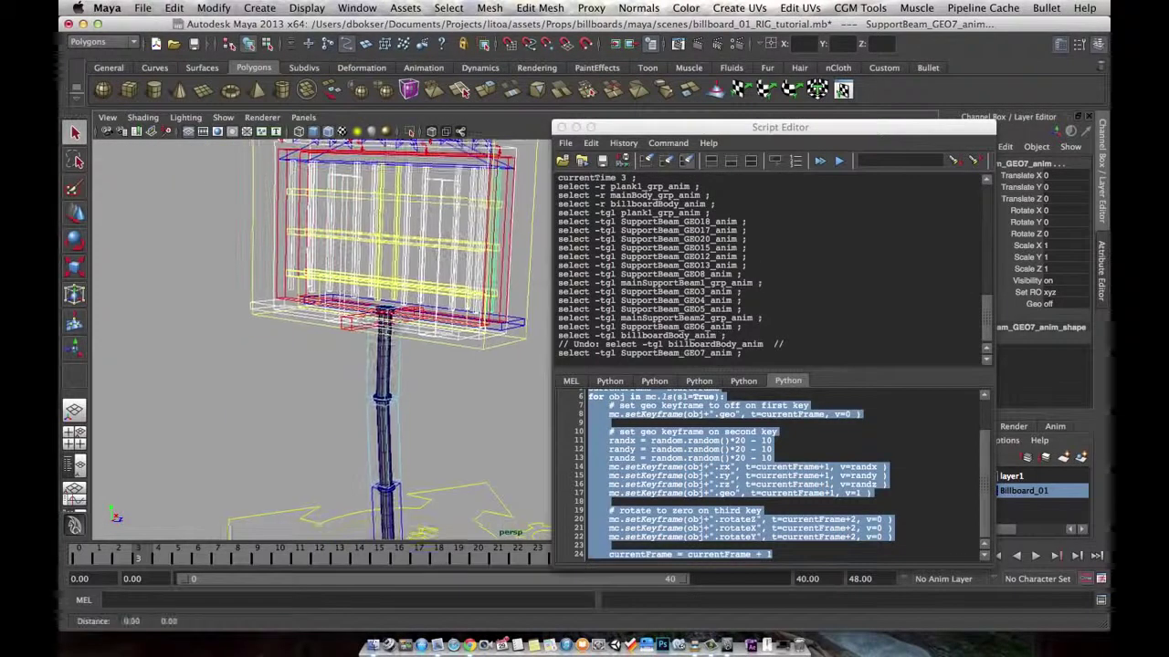
alt+middle_drag(333, 378, 341, 342)
click(809, 458)
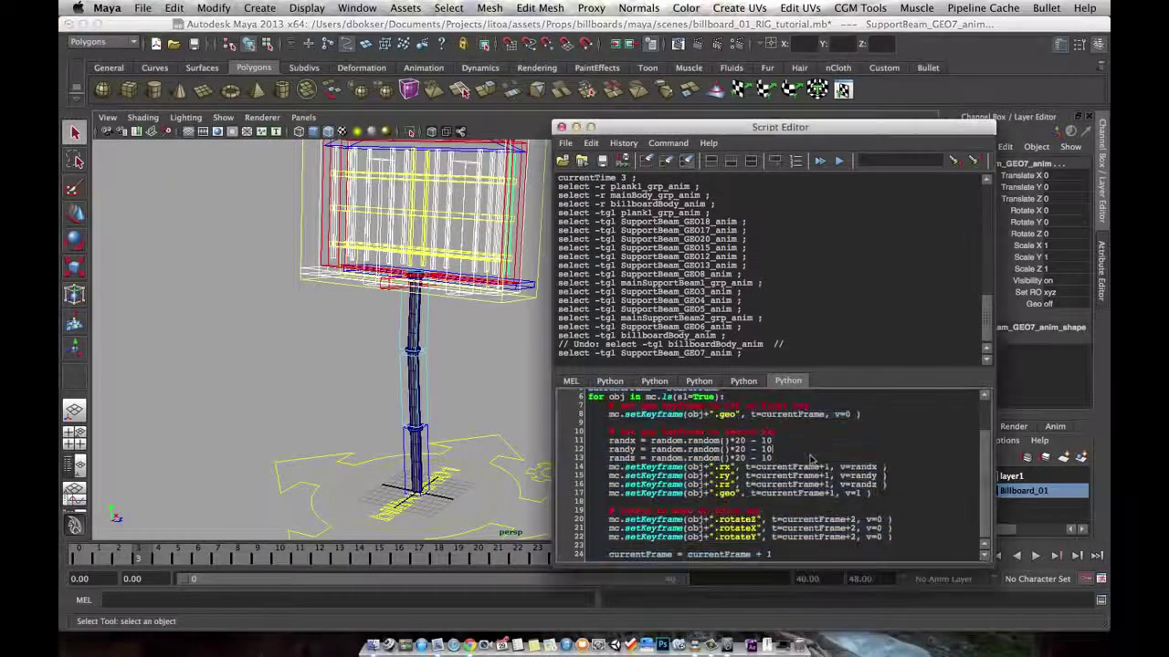
key(super+a)
key(super+Return)
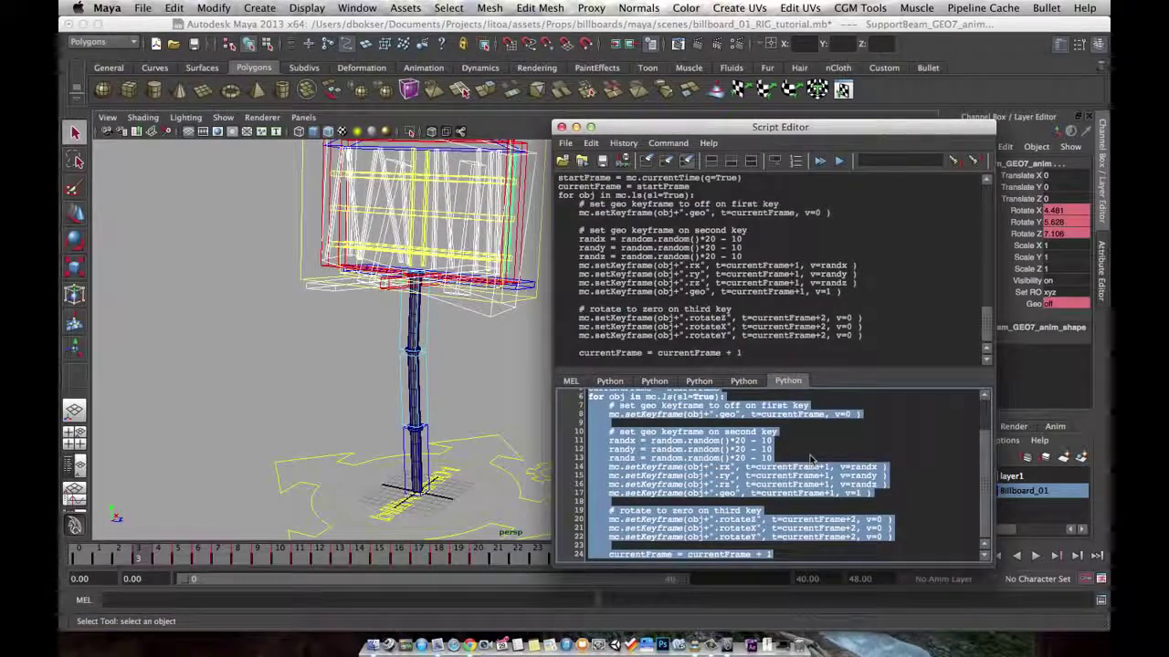
Clear the selection, play the animation from the start and scrub to frame 10 to check the build-up
click(327, 405)
click(80, 559)
key(alt+v)
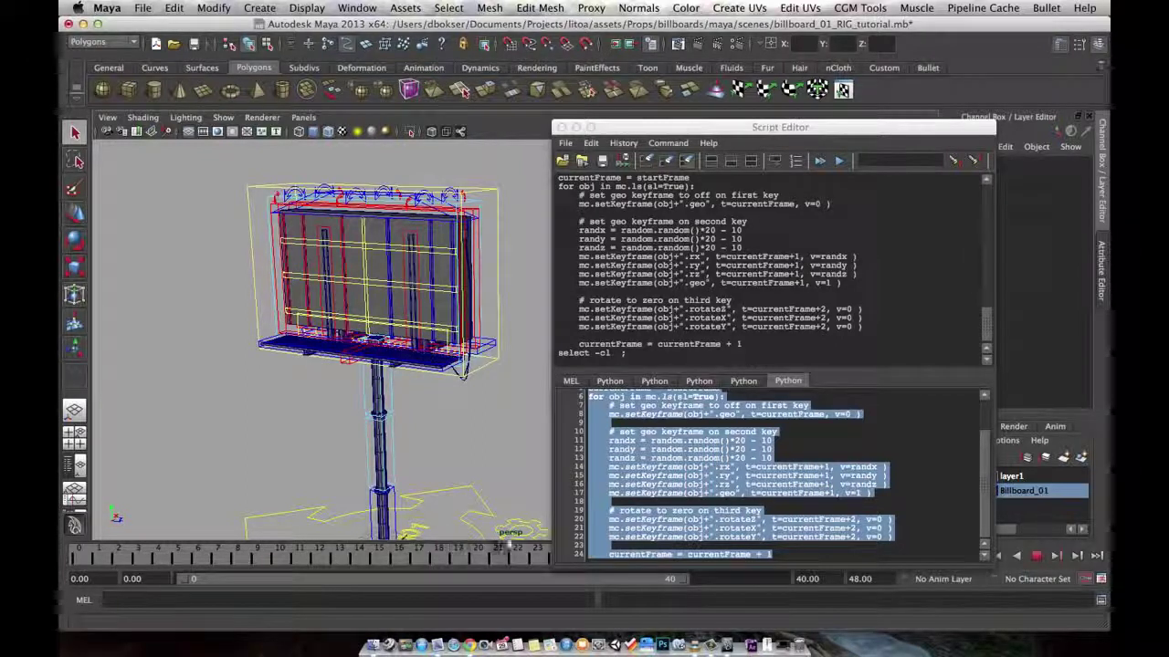
drag(299, 556, 193, 553)
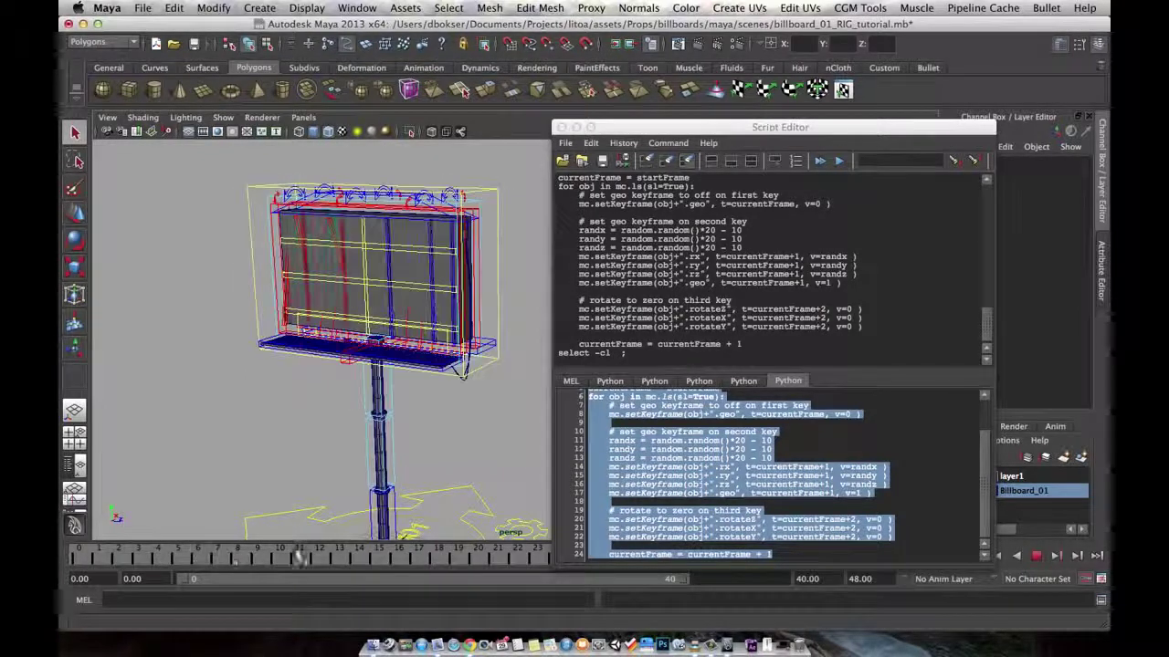
mouse_move(299, 556)
mouse_down()
mouse_move(352, 556)
mouse_move(146, 556)
mouse_move(280, 557)
mouse_up()
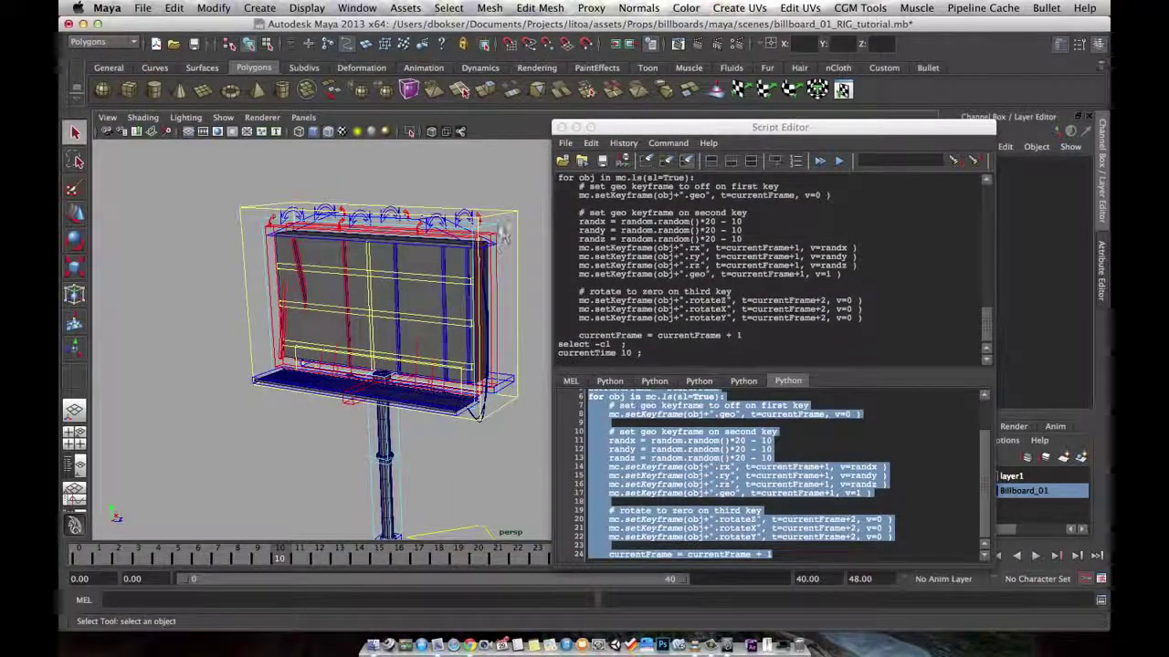
Shift the keyframes of billboardBody_anim 16 frames later and return to frame 0
click(503, 236)
shift+drag(117, 556, 186, 556)
drag(152, 558, 502, 565)
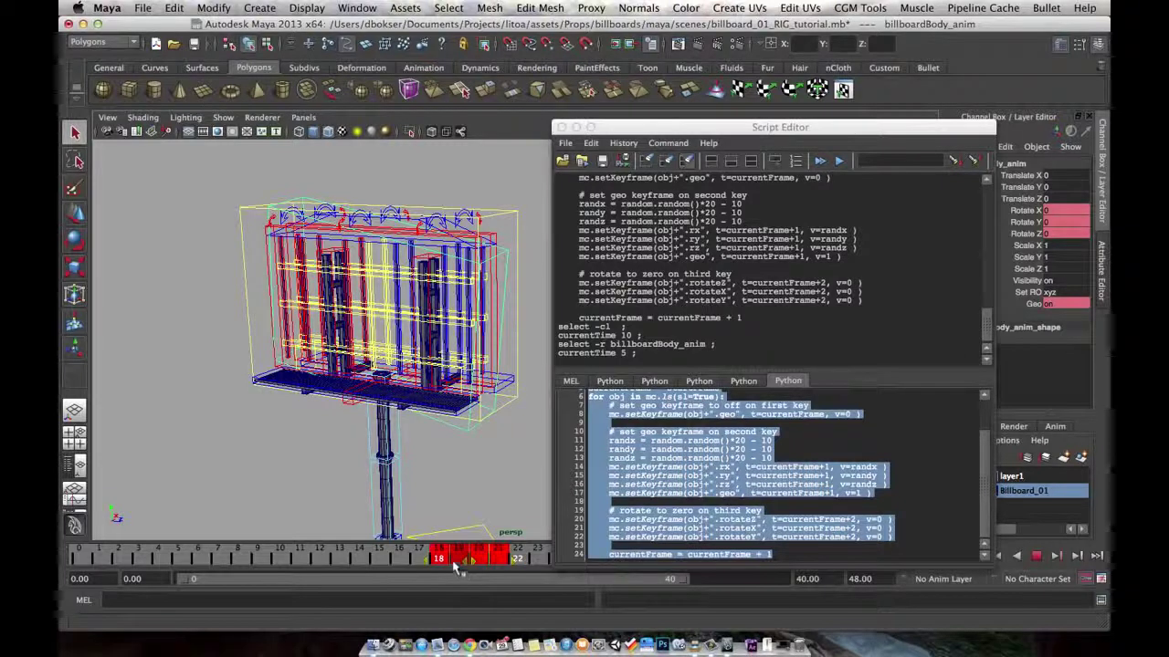
drag(266, 558, 79, 558)
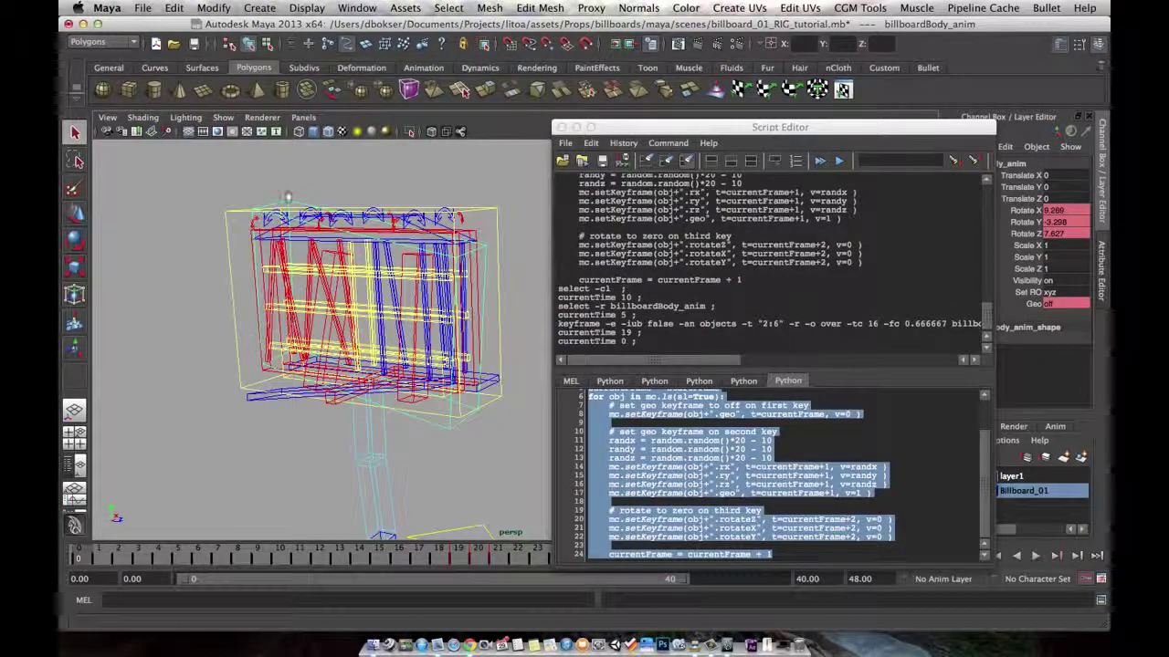
Hide the NURBS curves in the viewport and play back the billboard animation
click(223, 117)
click(236, 161)
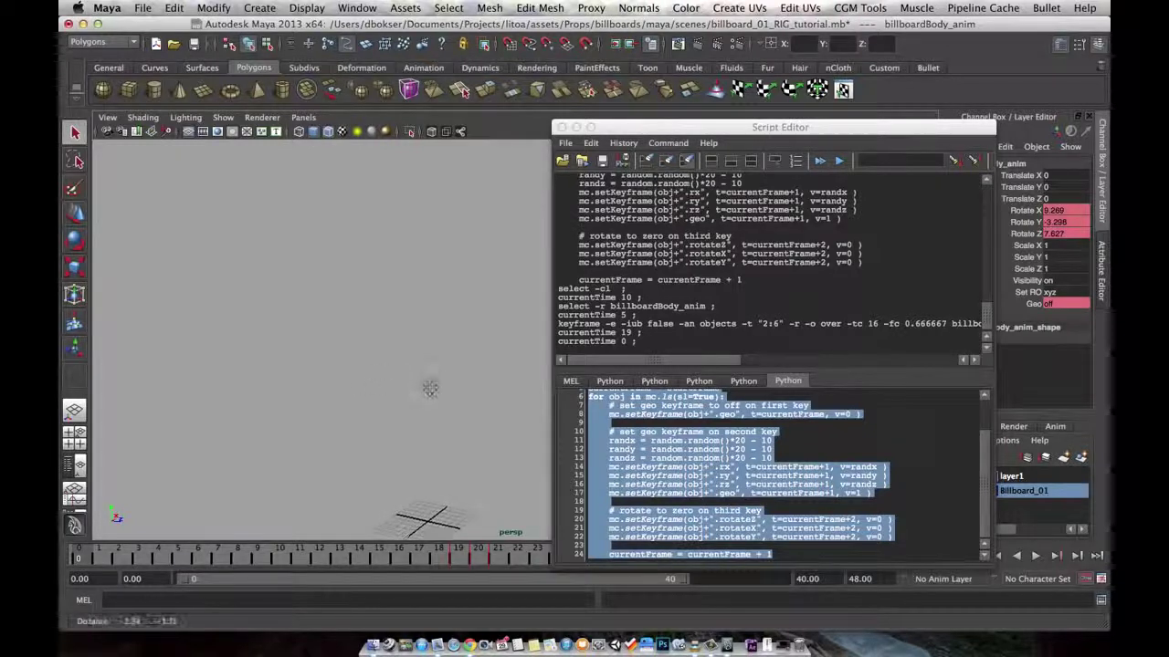
click(1035, 556)
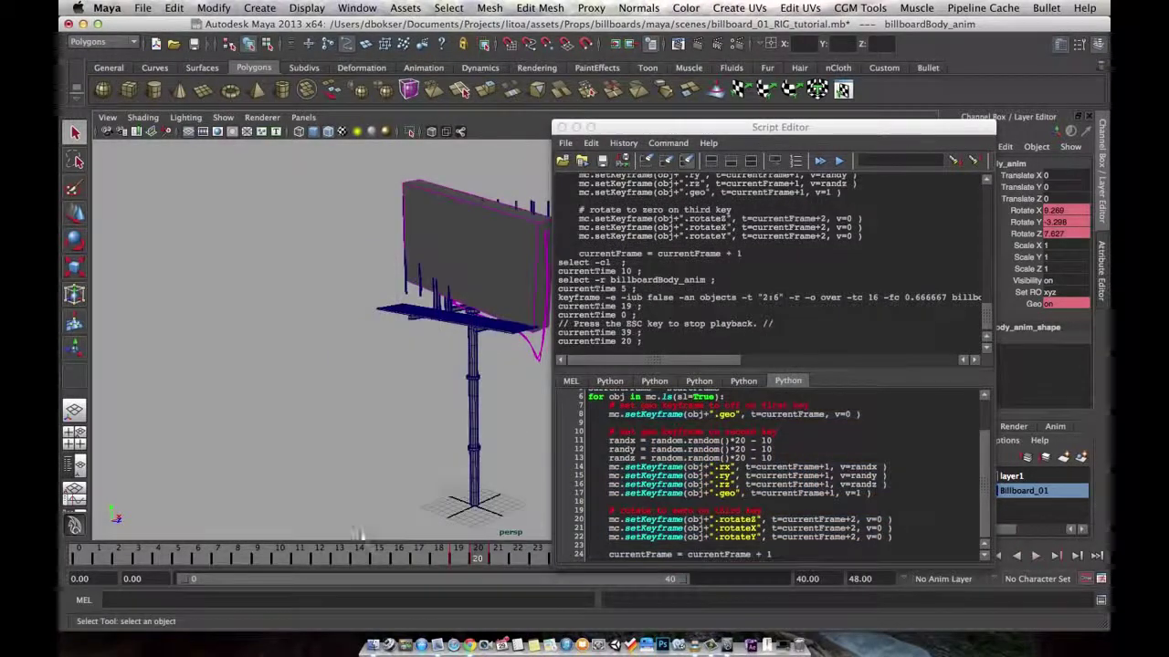
key(alt+v)
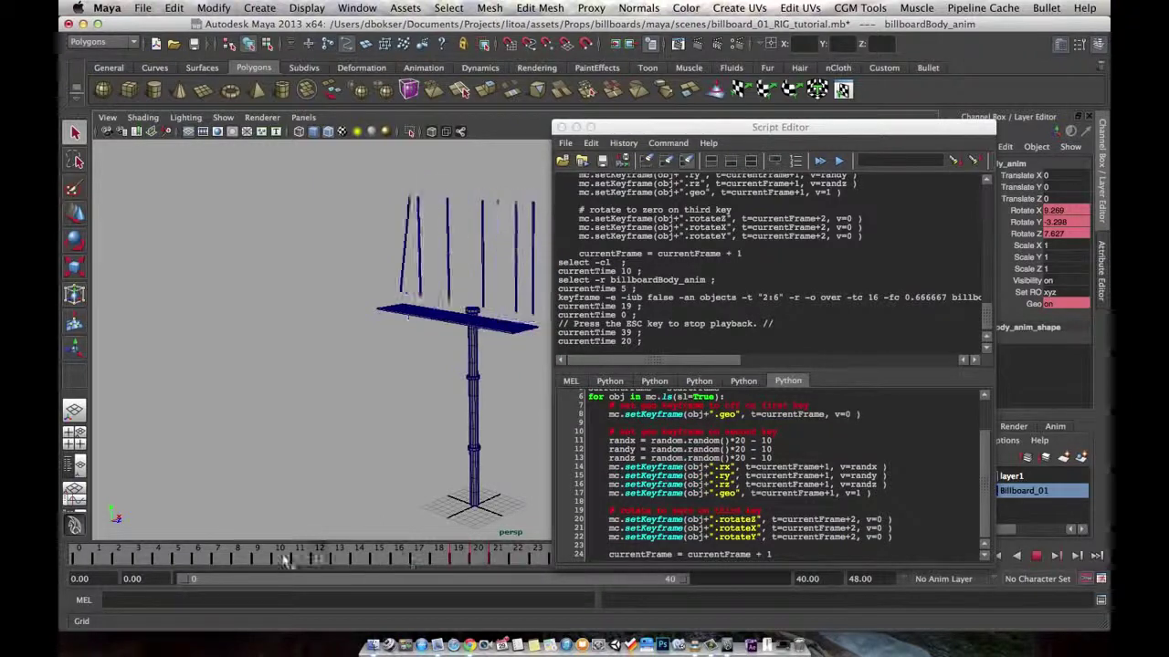
key(Escape)
Replay the animation, stop at frame 19, clear the selection and examine the beams and platform from several angles
alt+drag(484, 400, 454, 477)
drag(450, 553, 426, 559)
key(alt+v)
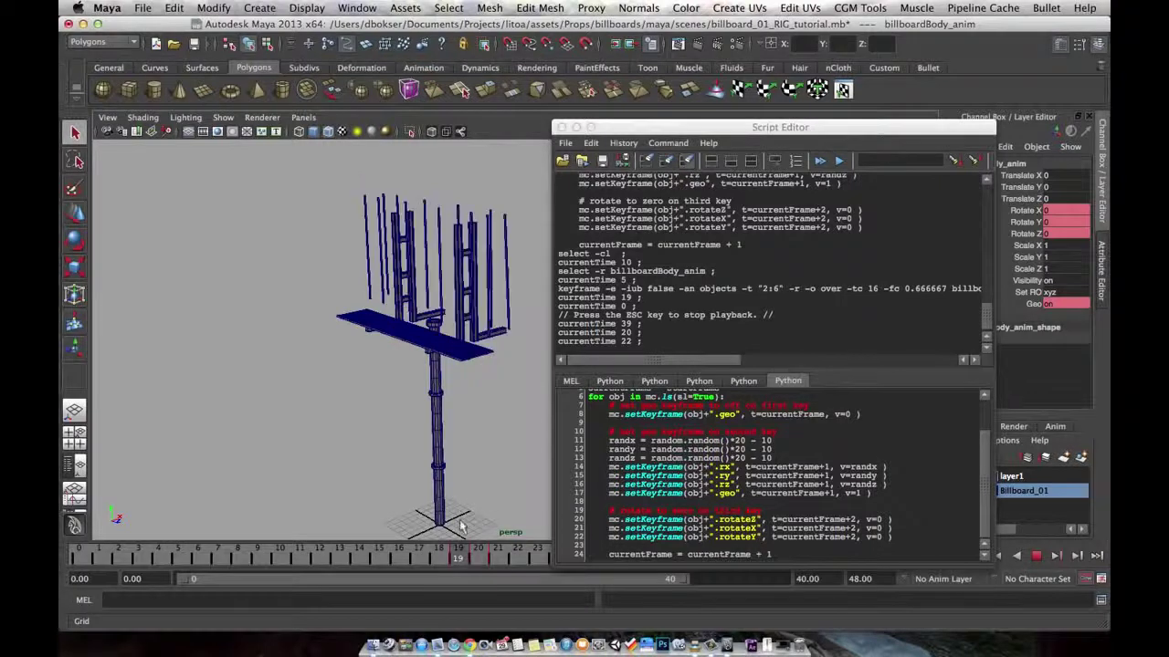
key(alt+v)
alt+drag(427, 391, 384, 333)
alt+drag(465, 386, 447, 394)
click(476, 360)
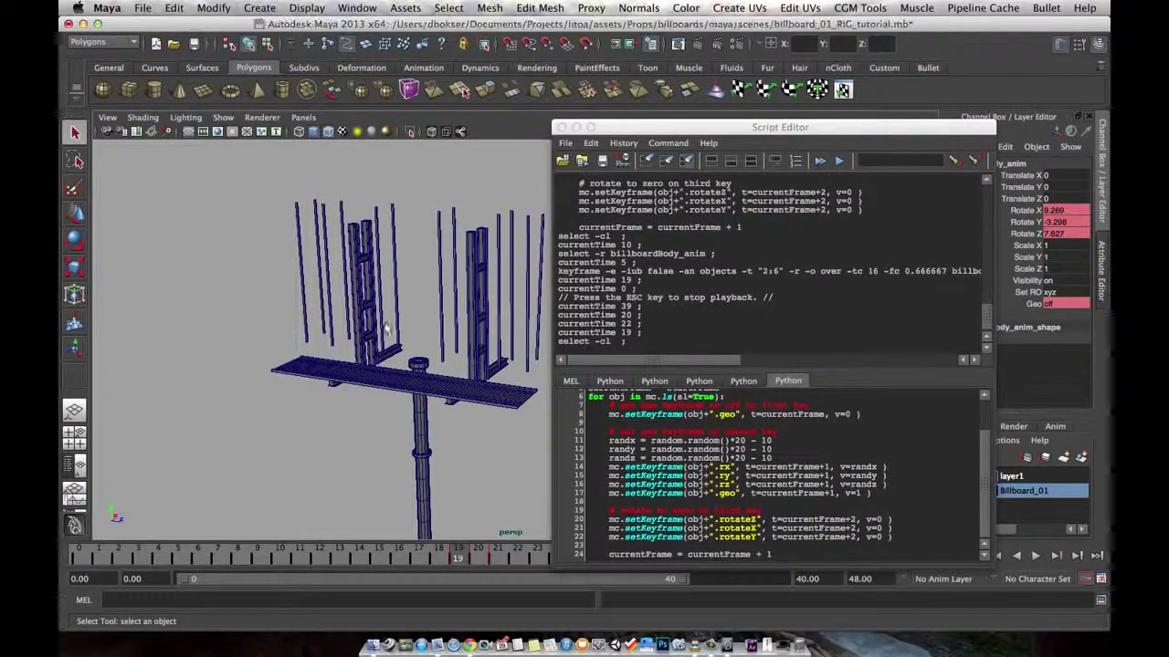
alt+drag(422, 341, 426, 362)
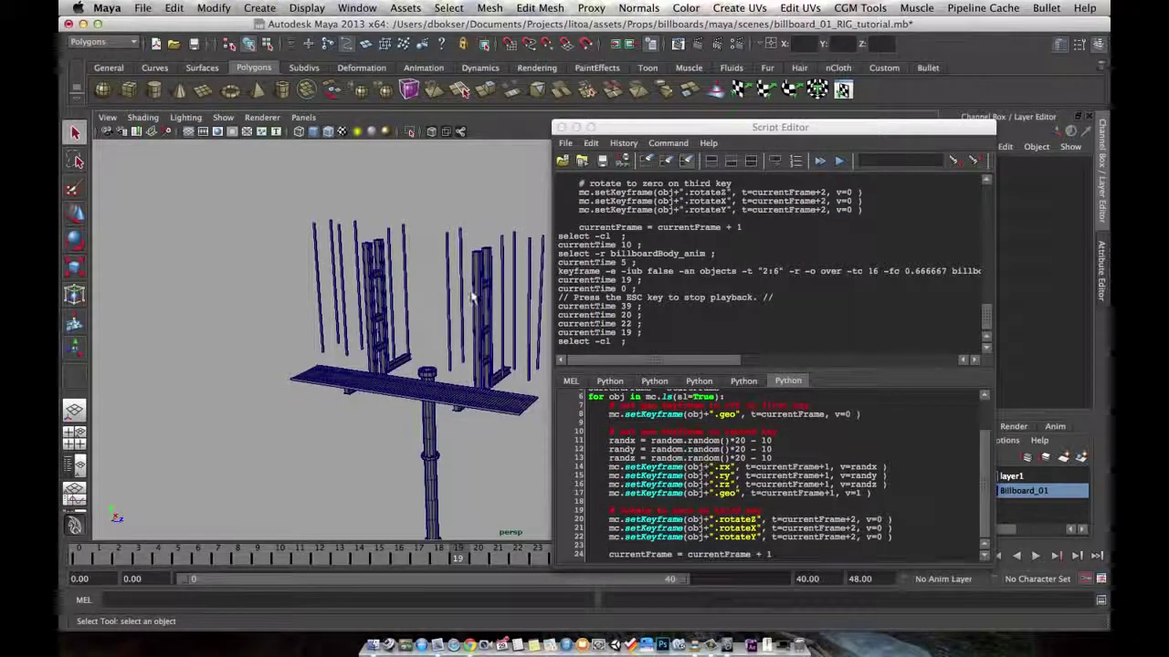
alt+drag(425, 362, 416, 363)
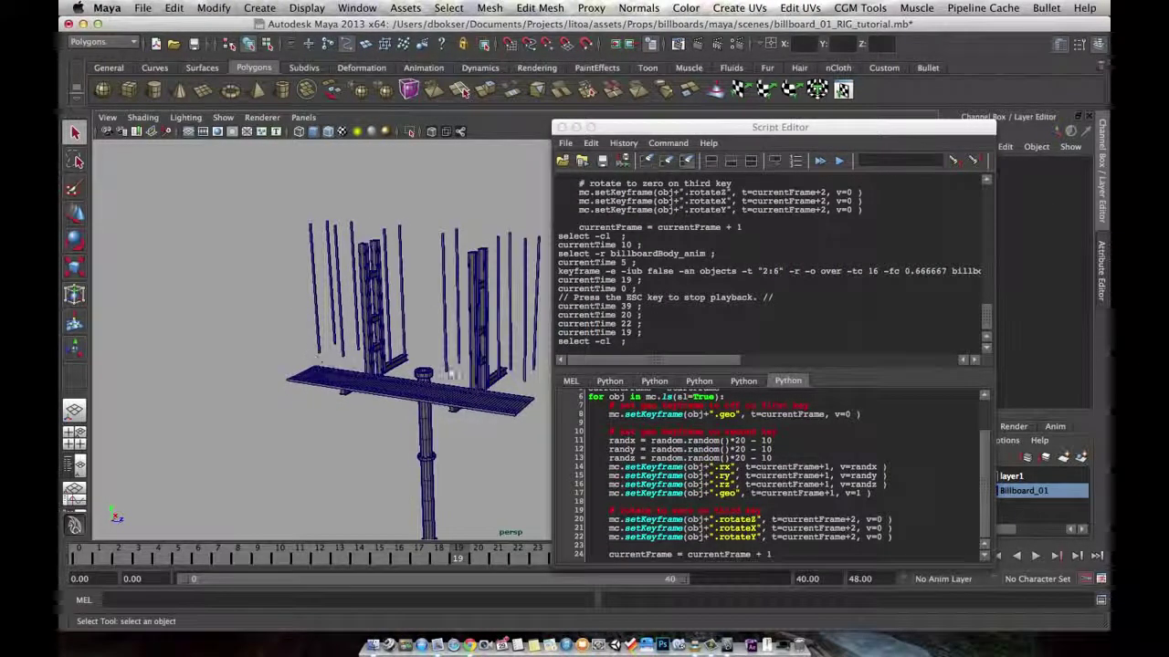
alt+middle_drag(456, 375, 433, 369)
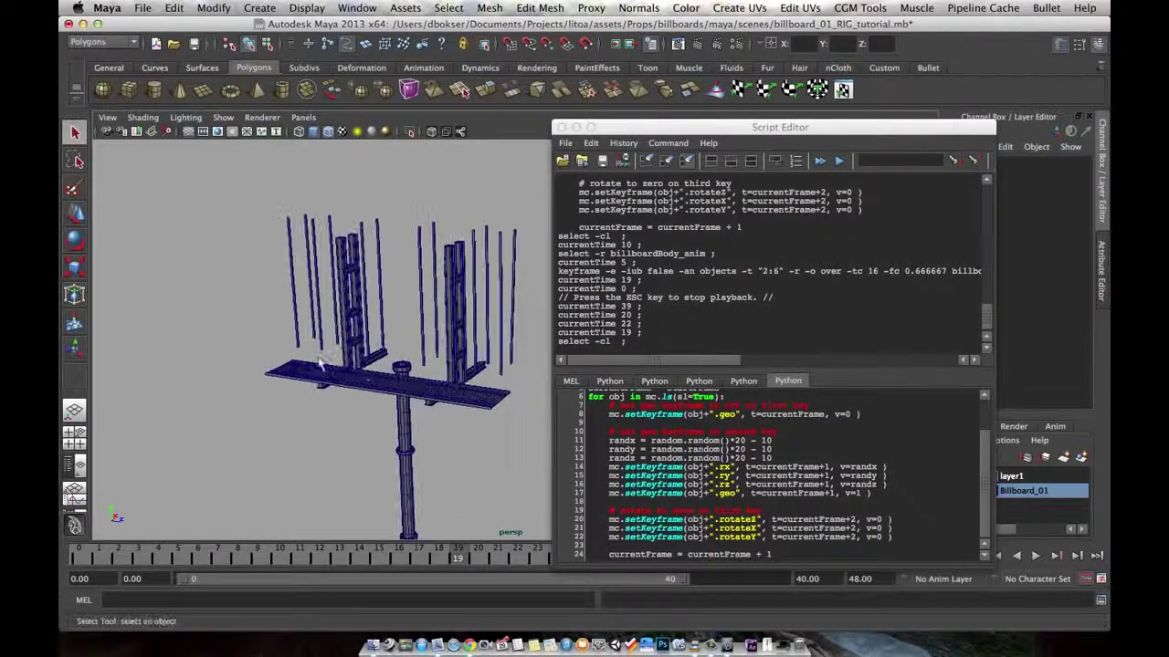
alt+drag(403, 341, 475, 271)
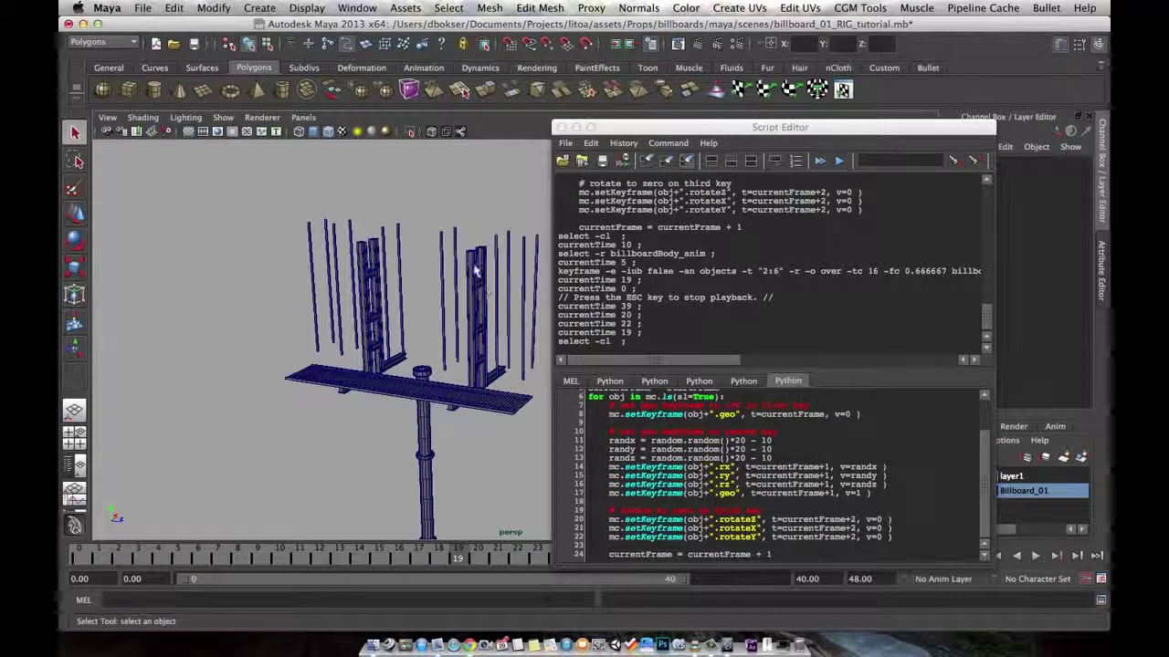
alt+drag(473, 340, 431, 358)
Replay and scrub the build-up, stopping at frame 16, and review the start of the script
key(alt+v)
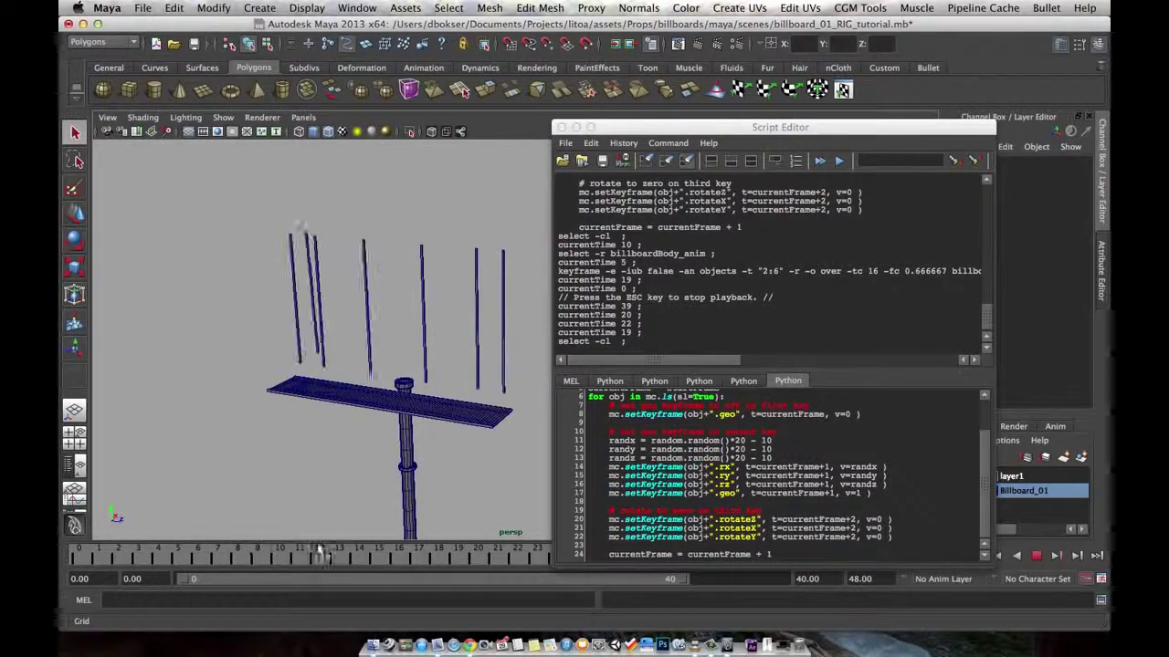
key(Escape)
key(alt+v)
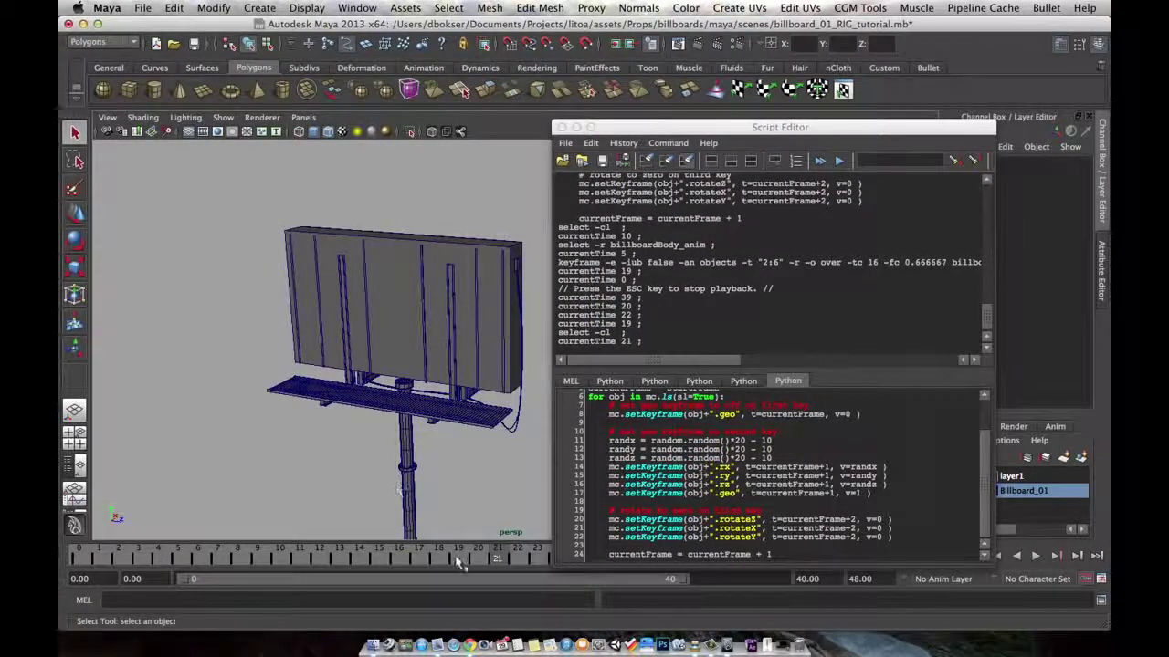
alt+middle_drag(407, 441, 416, 438)
alt+right_drag(416, 438, 415, 411)
drag(302, 555, 399, 559)
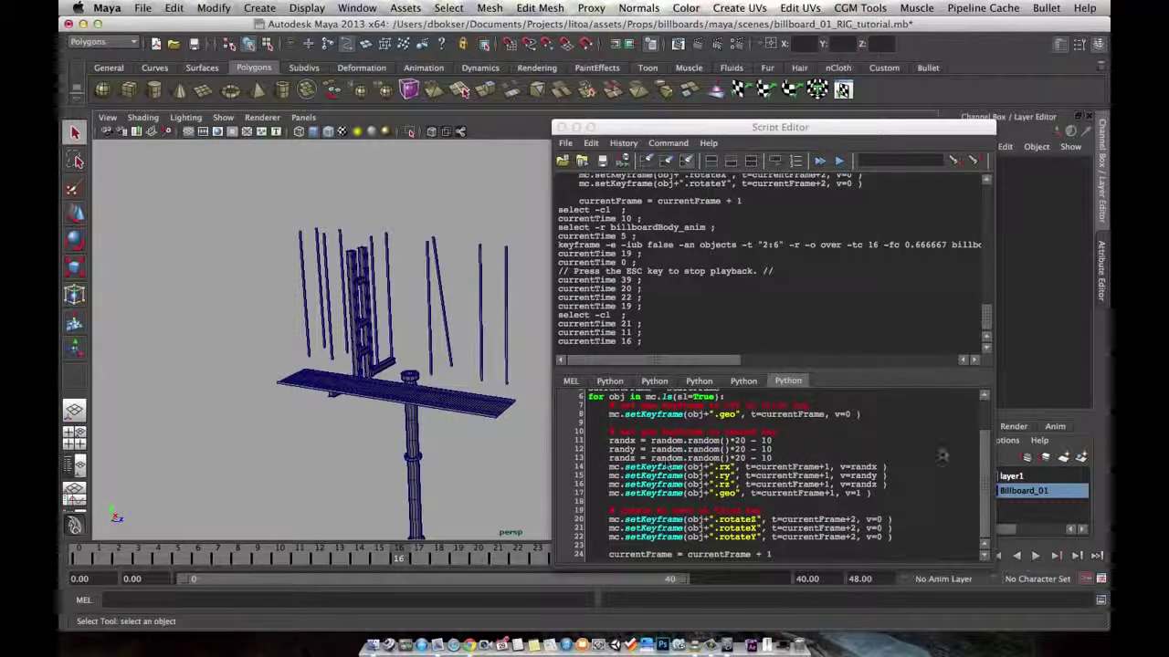
scroll(987, 446, up, 2)
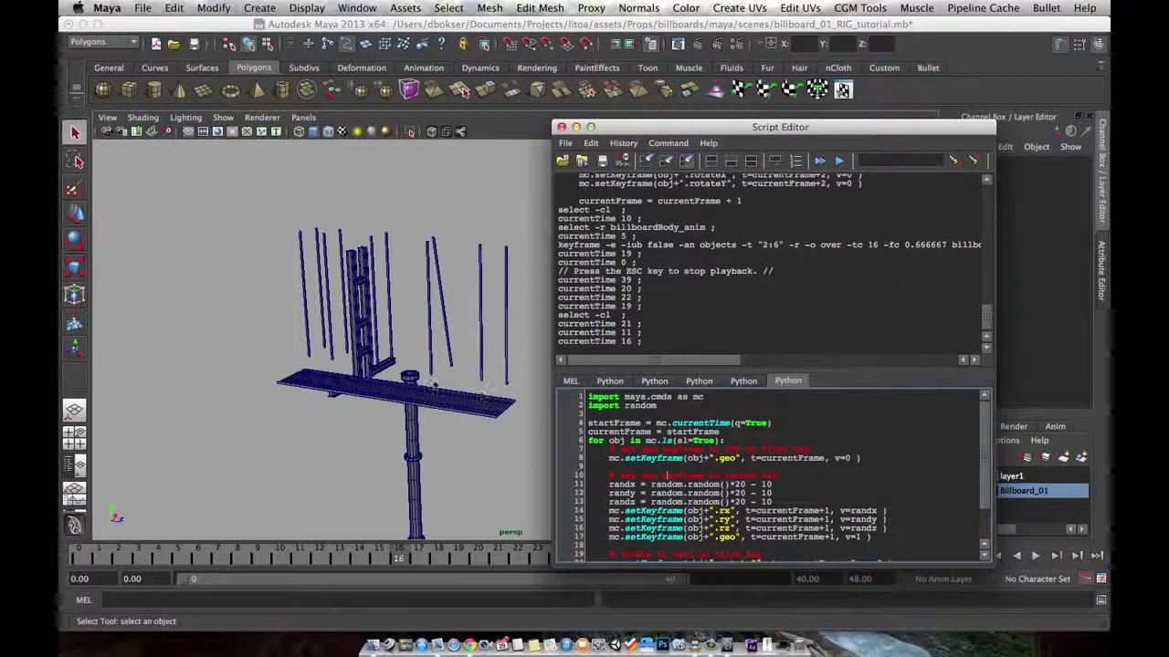
key(alt+v)
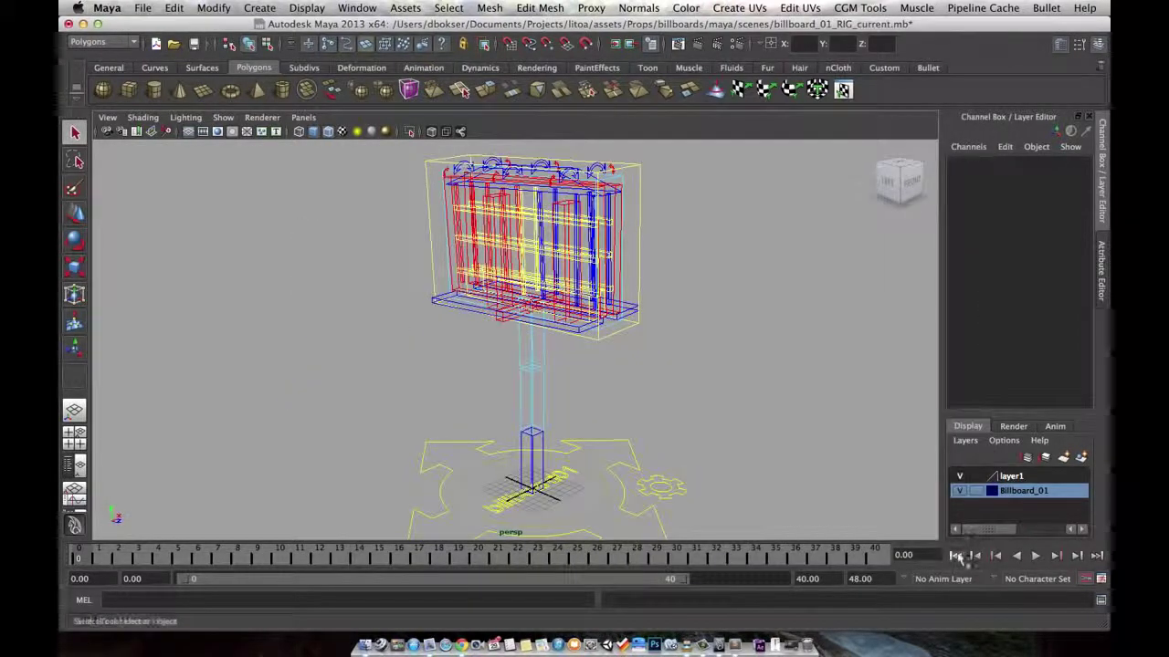
In the billboard_01_RIG_current.mb scene, hide the NURBS curves and replay the billboard animation
click(1035, 555)
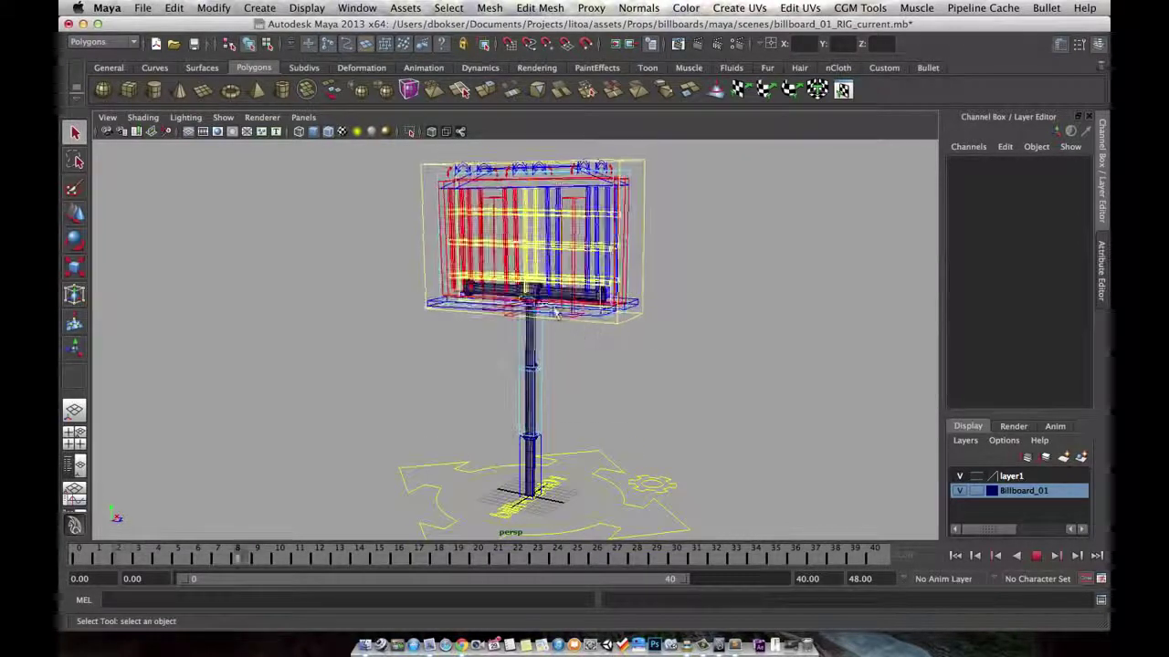
click(223, 117)
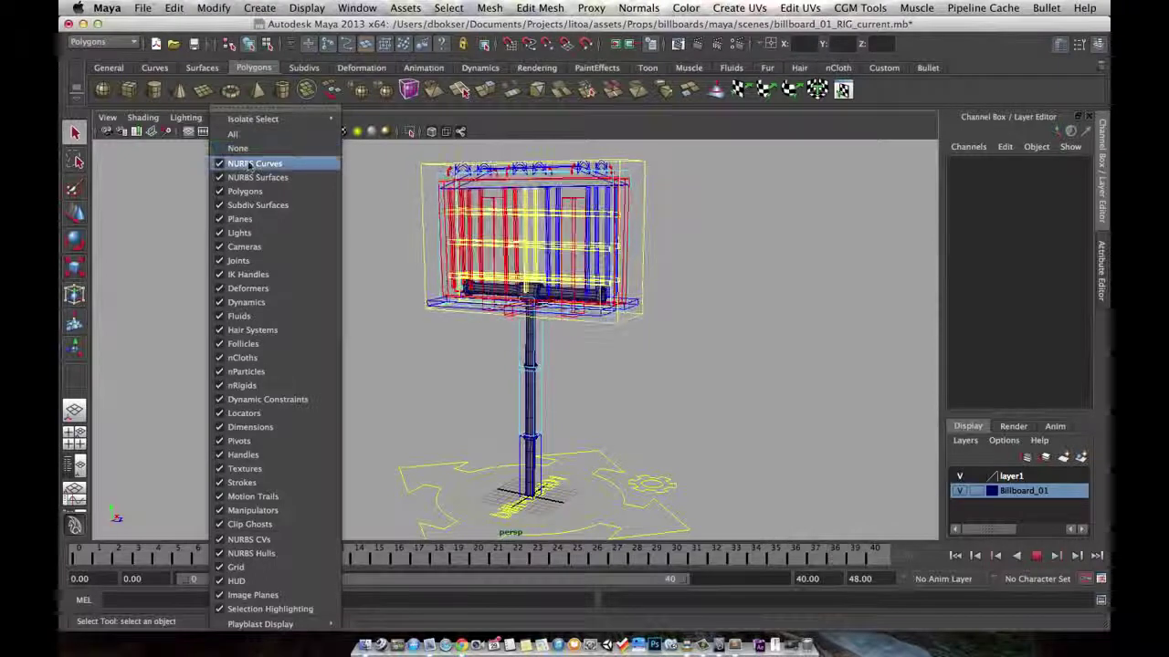
click(248, 164)
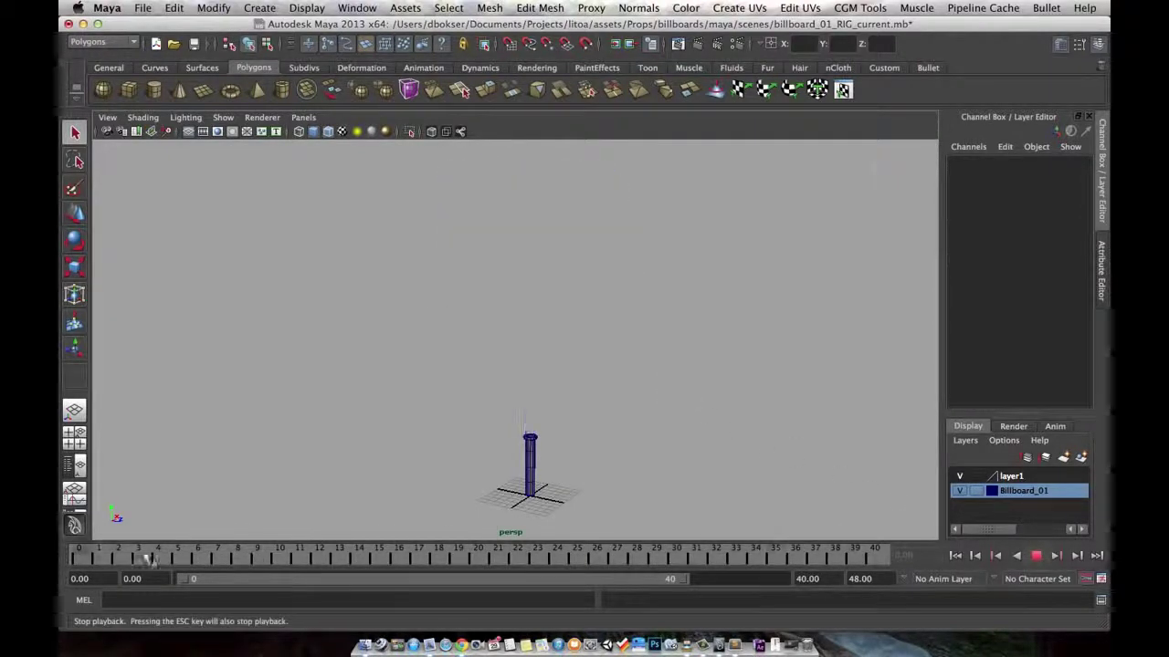
click(1036, 555)
click(1035, 555)
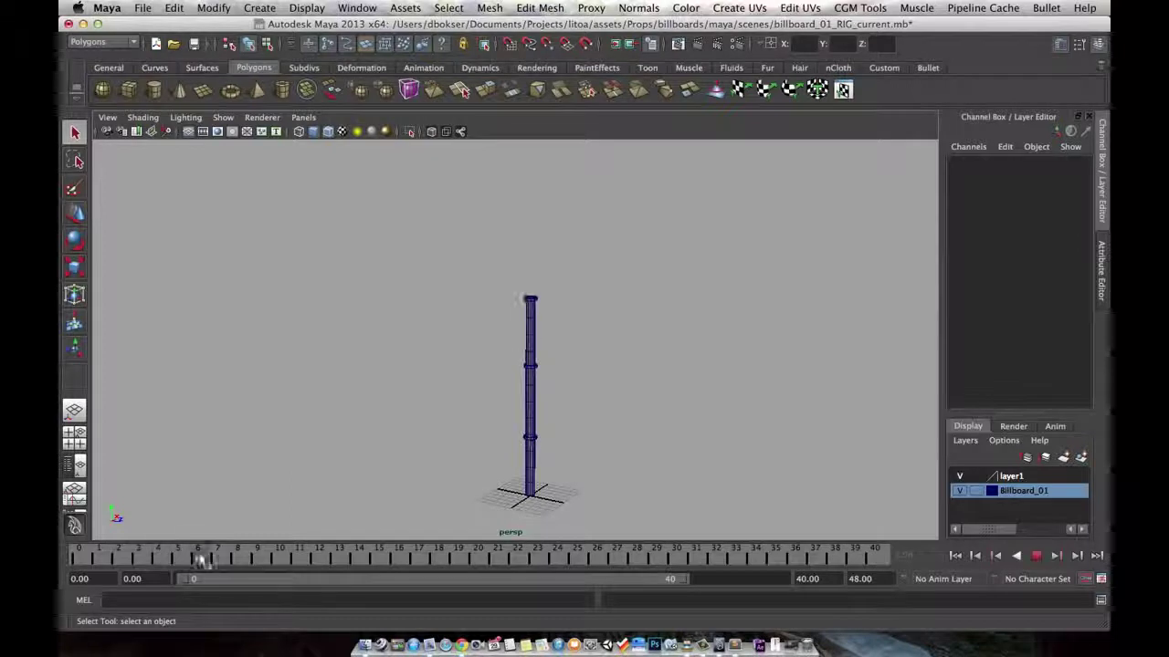
Scrub back and forth through the billboard build-up and examine how the beams and frame appear over the timeline
mouse_move(269, 558)
mouse_down()
mouse_move(331, 555)
mouse_move(215, 559)
mouse_move(283, 561)
mouse_up()
mouse_move(384, 552)
mouse_down()
mouse_move(300, 555)
mouse_move(361, 547)
mouse_up()
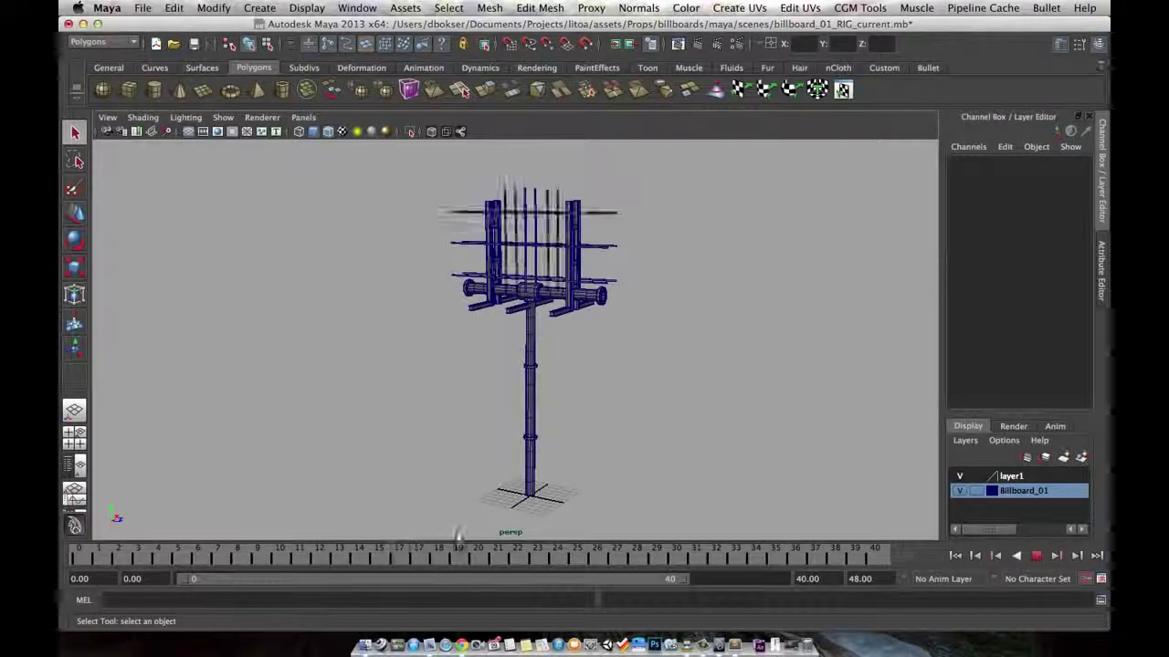
drag(458, 544, 422, 546)
drag(501, 535, 459, 539)
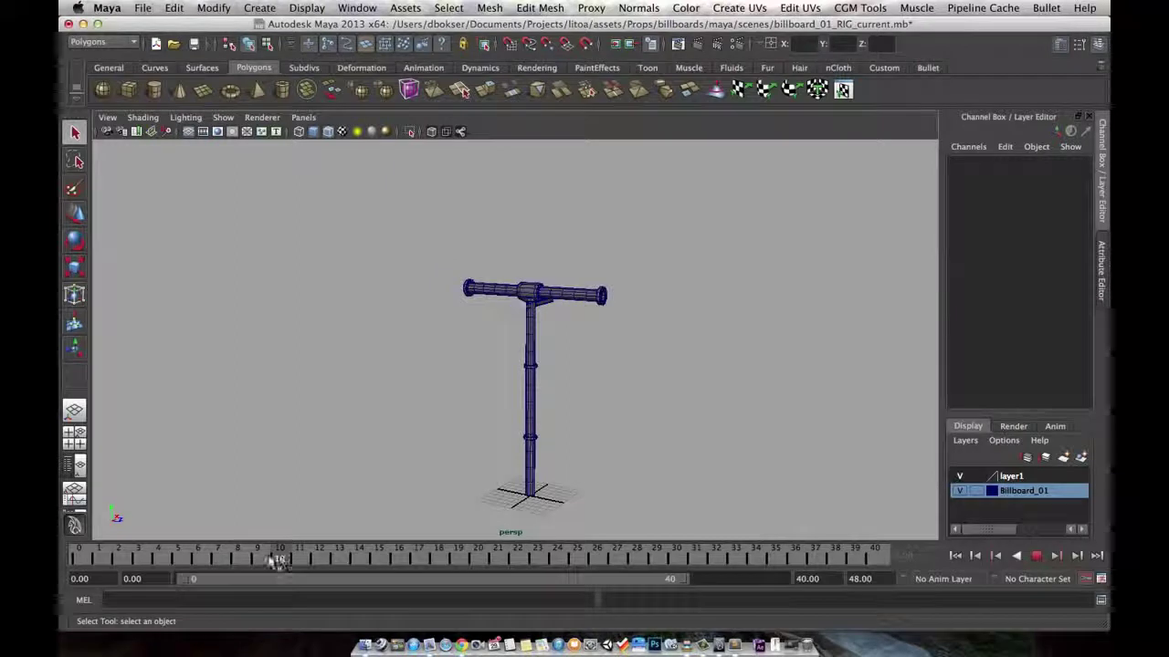
drag(167, 566, 279, 559)
mouse_move(384, 545)
mouse_down()
mouse_move(488, 540)
mouse_move(390, 548)
mouse_up()
drag(272, 548, 241, 548)
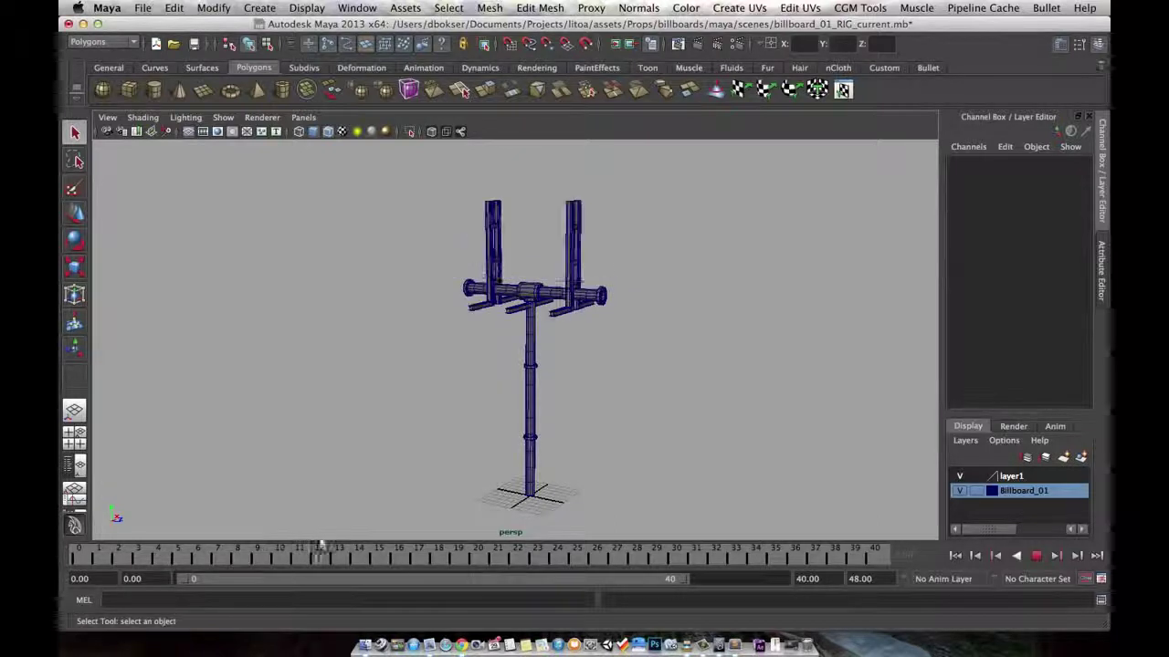
mouse_move(386, 544)
mouse_down()
mouse_move(553, 537)
mouse_move(406, 541)
mouse_up()
drag(535, 541, 579, 553)
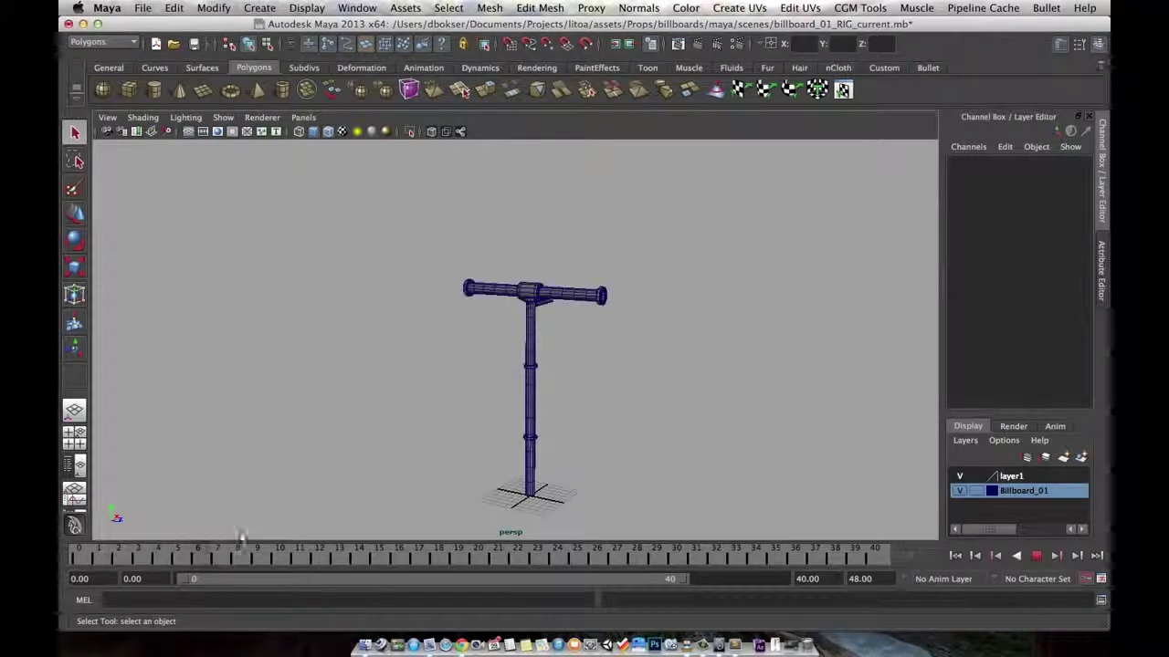
drag(454, 547, 647, 548)
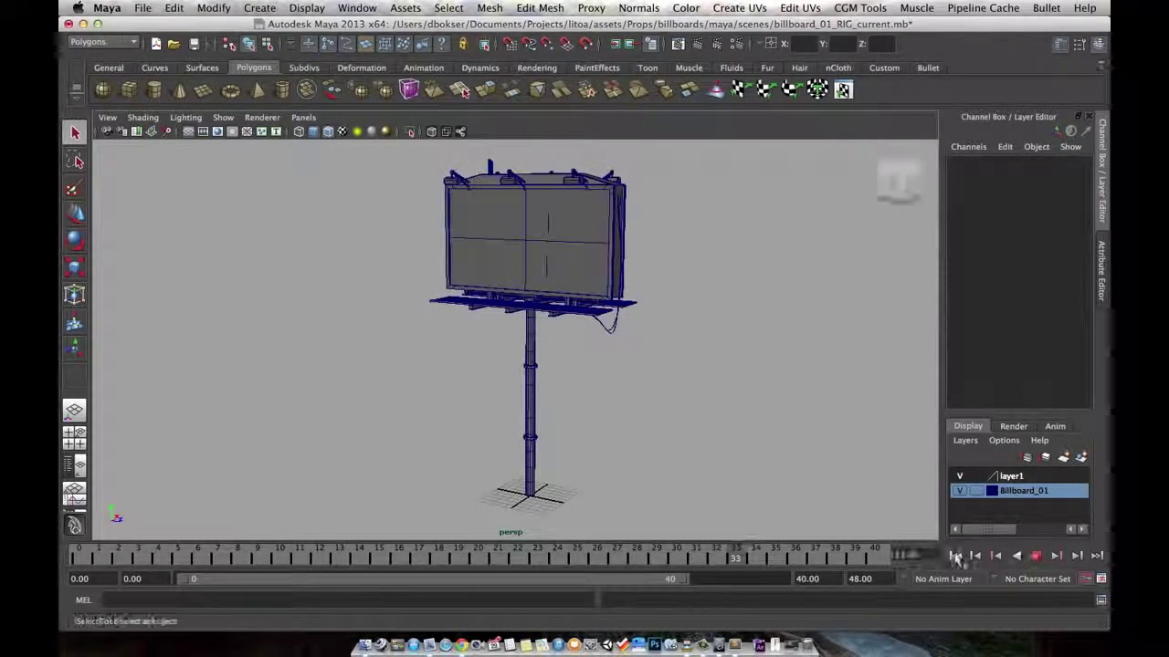
Return the billboard animation to frame 0 and replay the build-up
click(955, 555)
click(1035, 555)
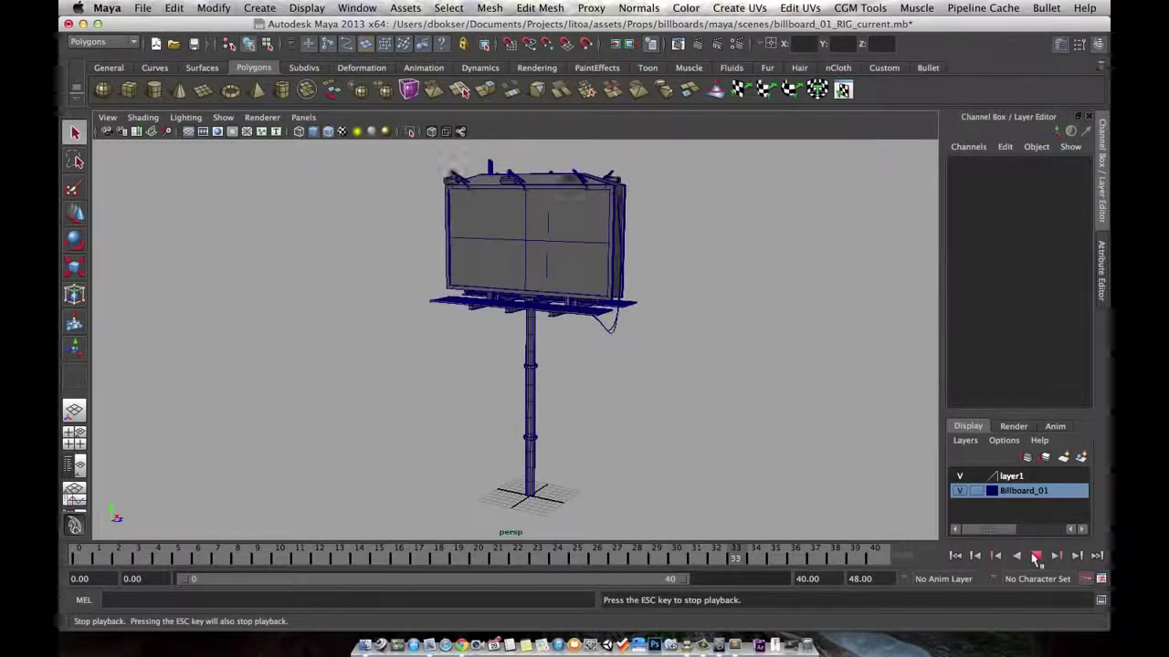
click(1034, 556)
click(956, 555)
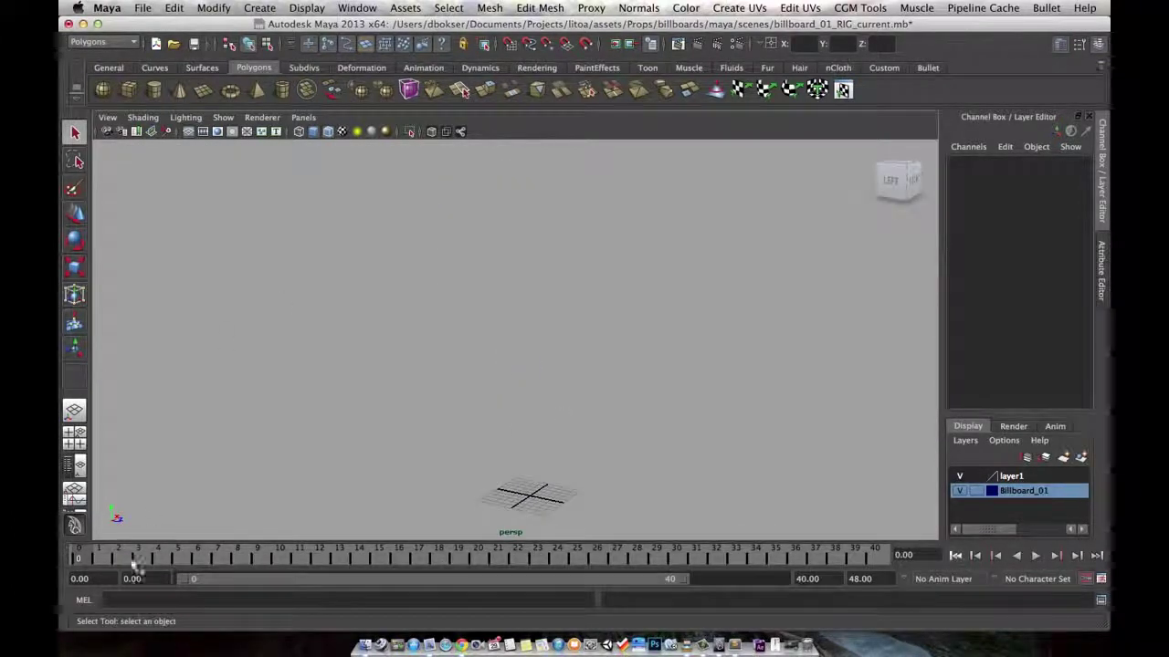
key(alt+v)
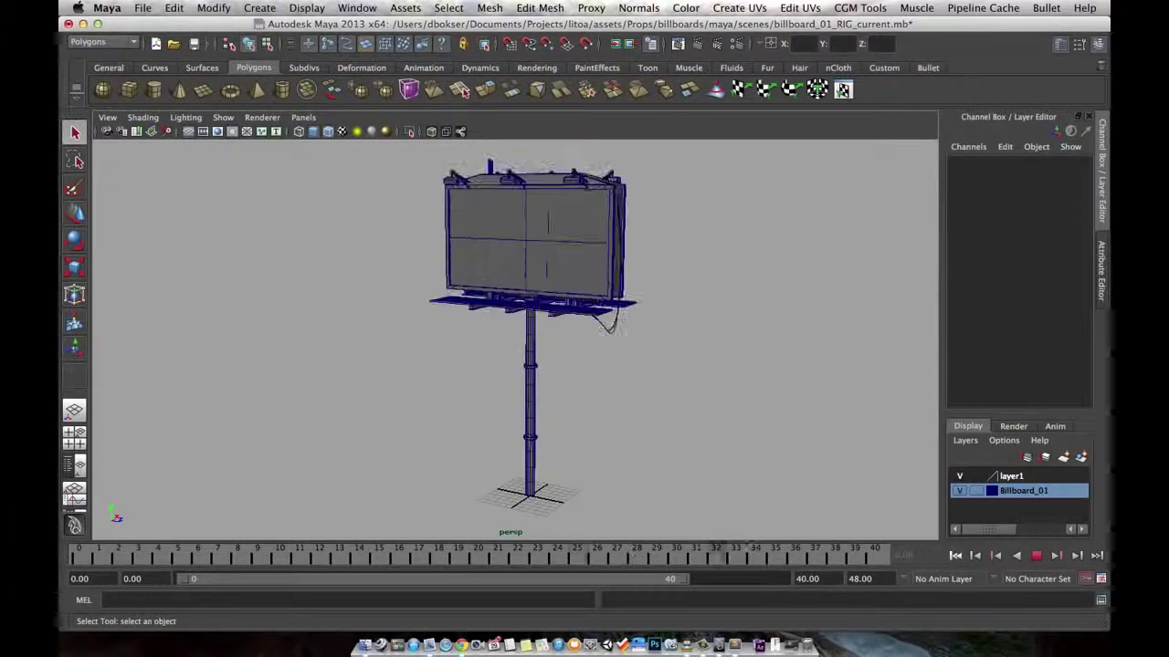
Show the NURBS curves in the viewport again and stop playback at frame 36
click(223, 117)
click(248, 164)
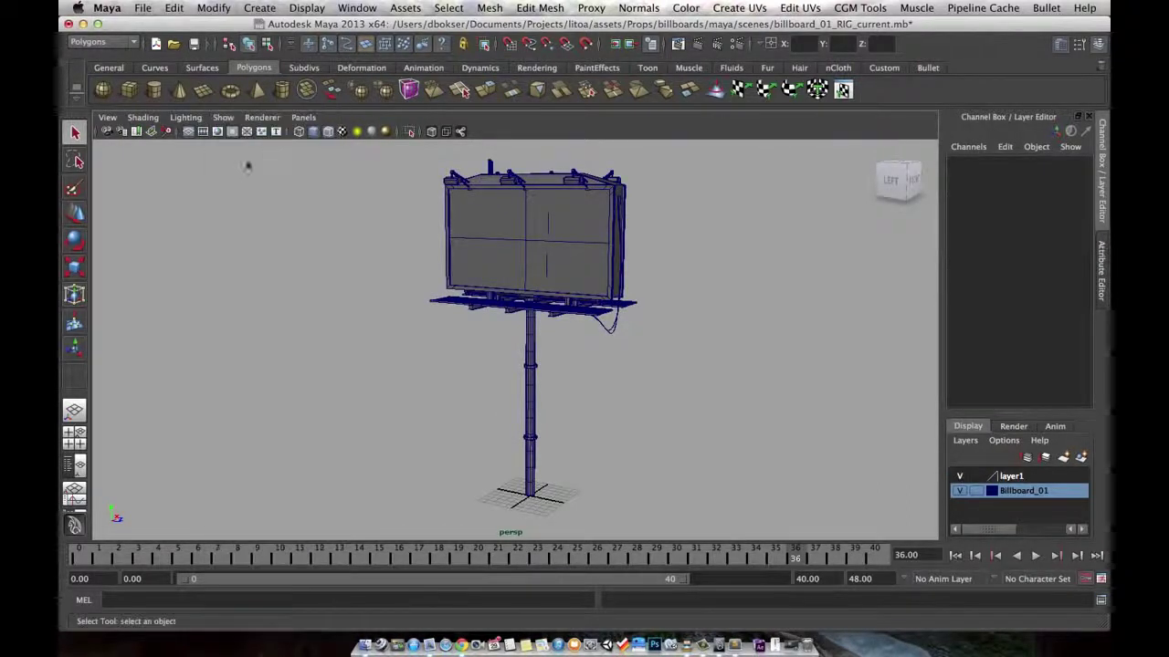
mouse_move(653, 413)
alt+mouse_down()
mouse_move(634, 407)
mouse_move(645, 368)
mouse_move(666, 402)
alt+mouse_up()
alt+middle_drag(651, 388, 653, 402)
alt+right_drag(653, 402, 628, 385)
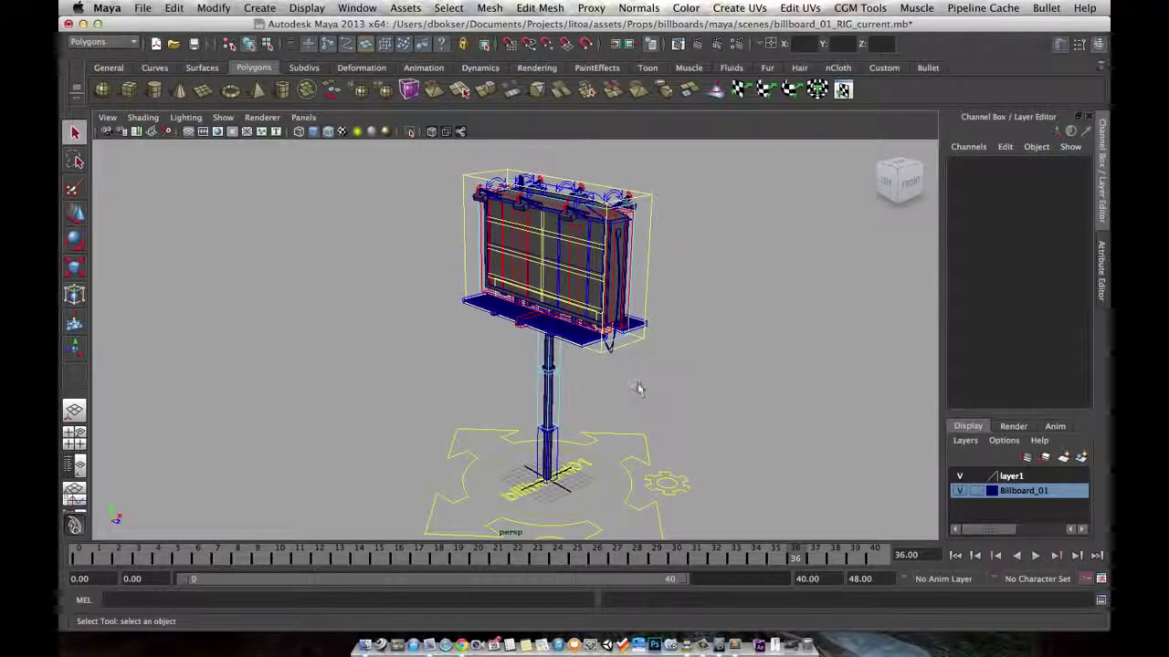
Select the mainBody_grp_anim control and scrub and replay the animation to review its keys
click(646, 340)
alt+middle_drag(659, 370, 655, 352)
alt+right_drag(655, 353, 612, 360)
alt+drag(640, 360, 620, 365)
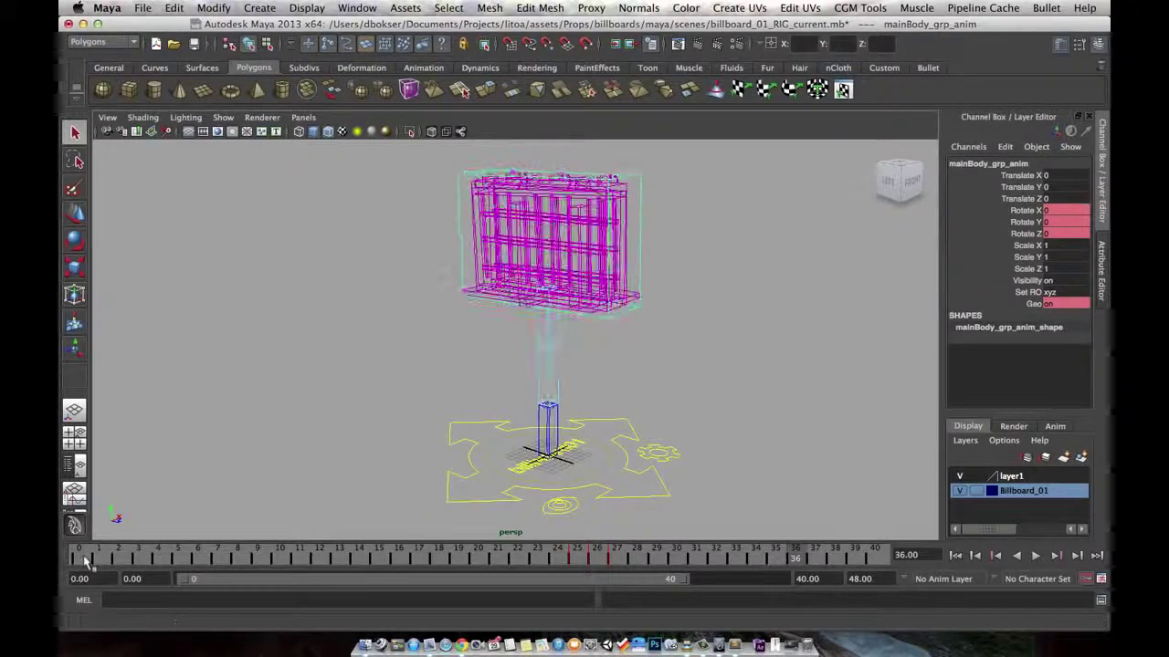
drag(85, 561, 171, 559)
drag(418, 559, 78, 560)
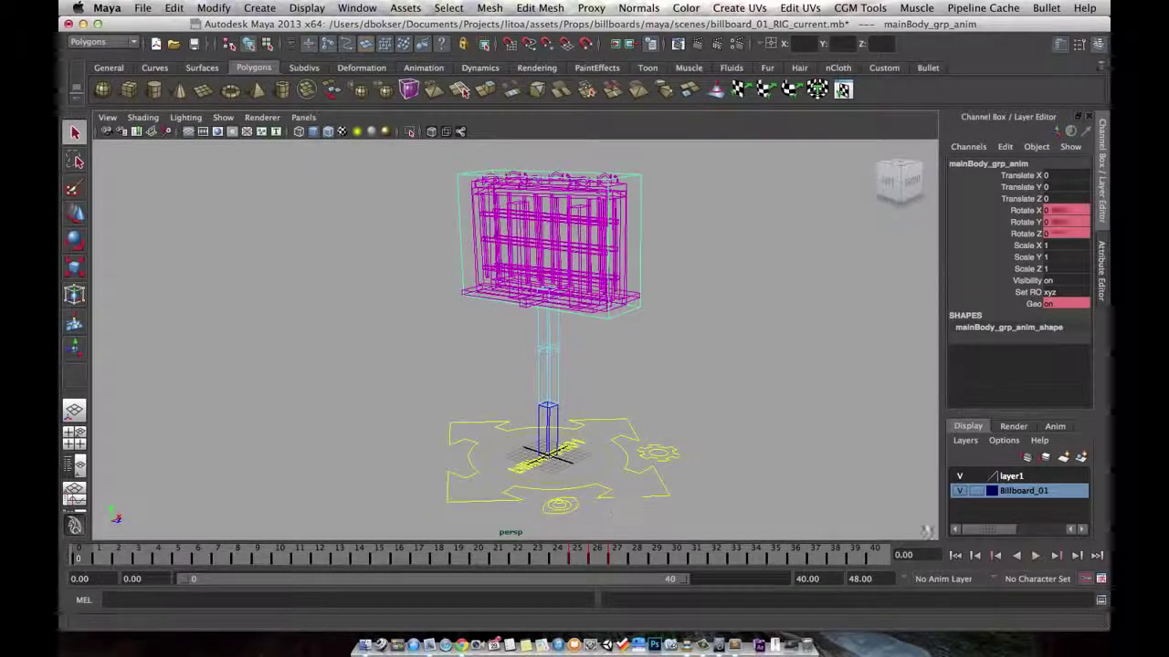
click(1035, 555)
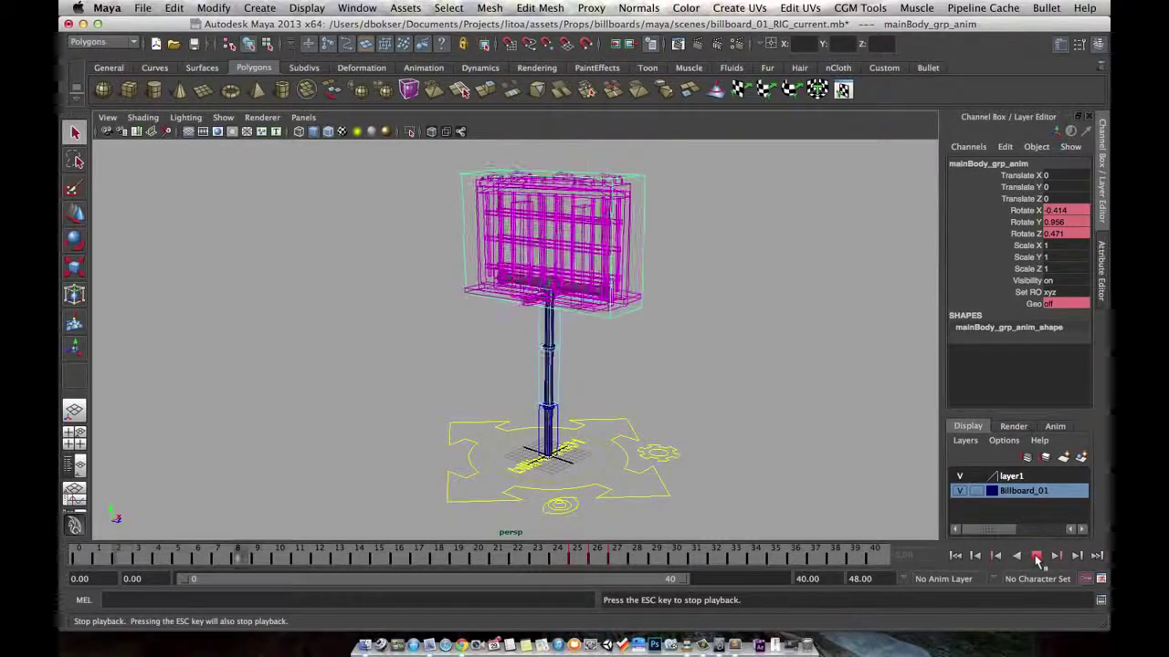
click(1033, 556)
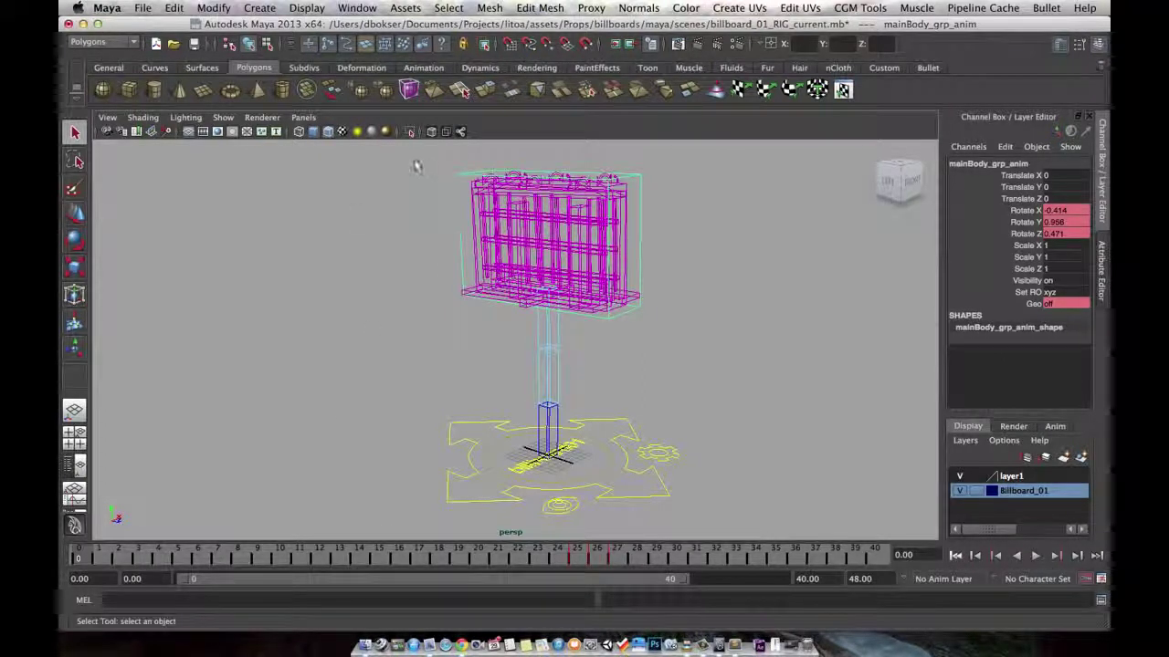
Select the part controls below the main body, replay their animation, stop at frame 24 and clear the selection
key(Down)
alt+drag(734, 409, 753, 396)
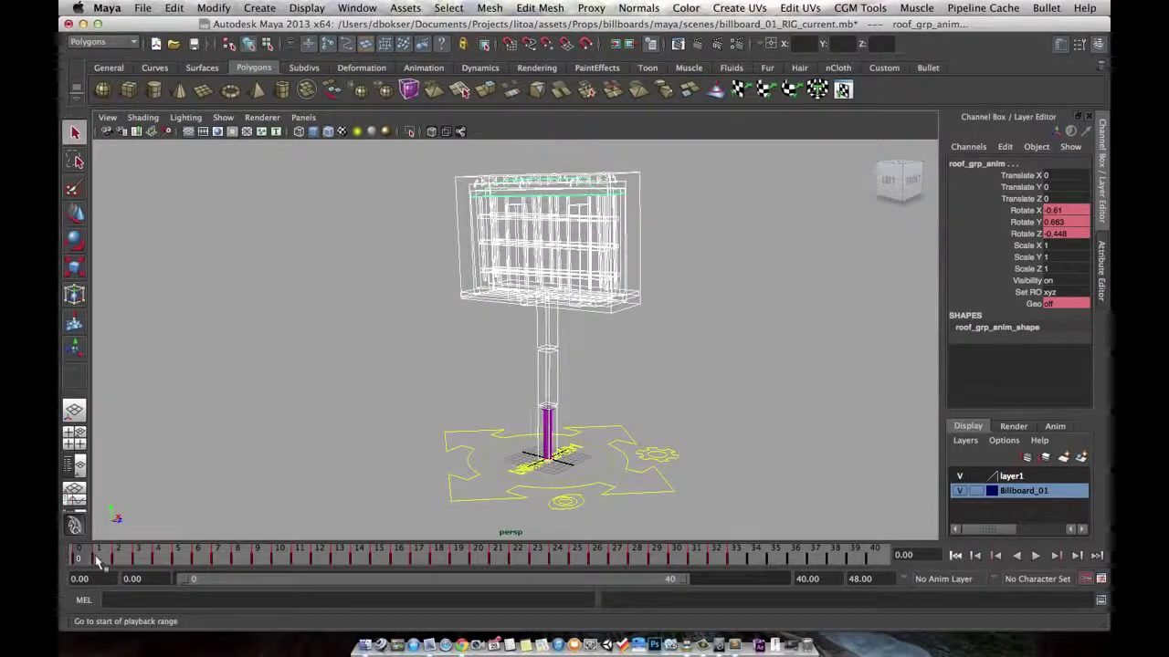
key(alt+v)
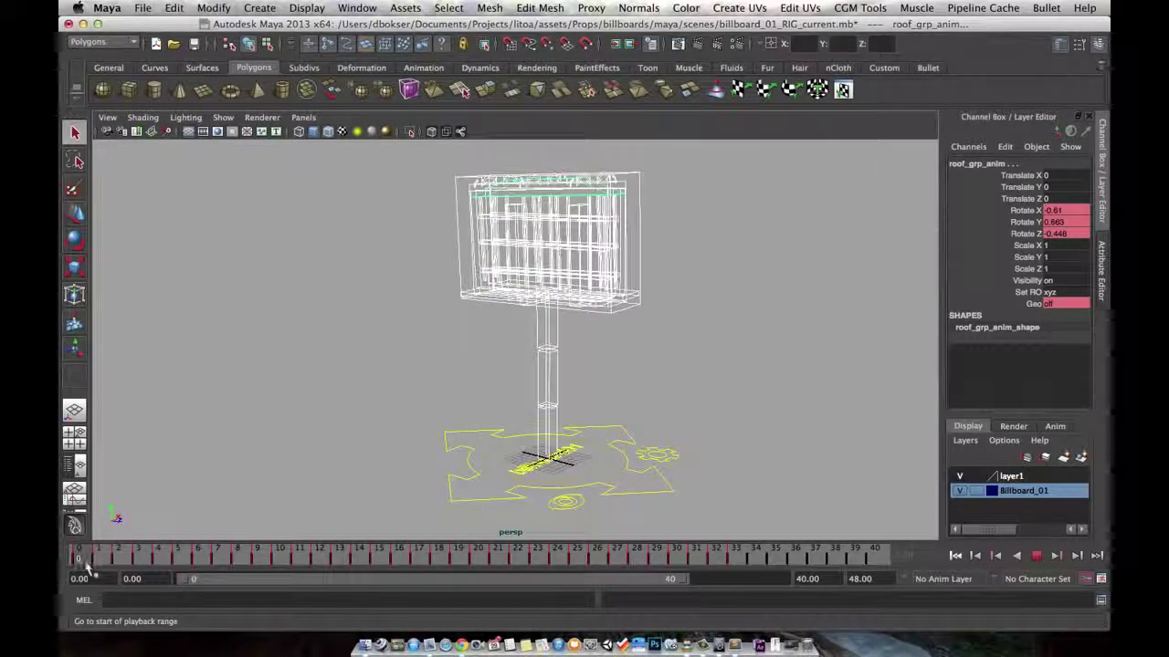
key(alt+v)
key(alt+v)
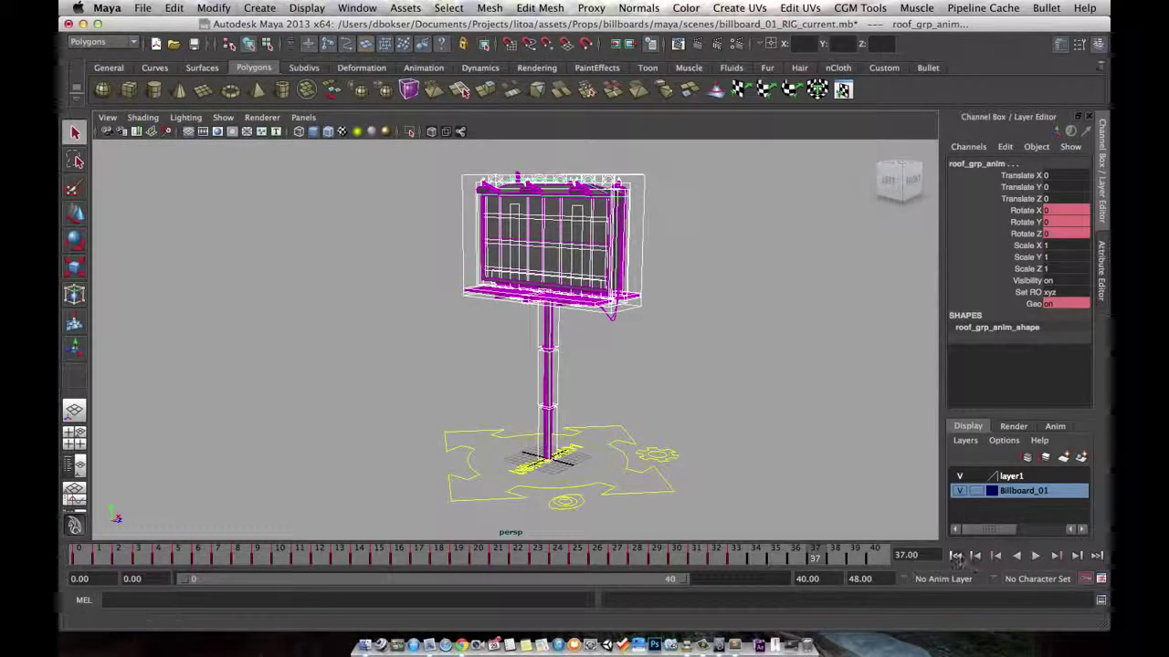
click(1037, 556)
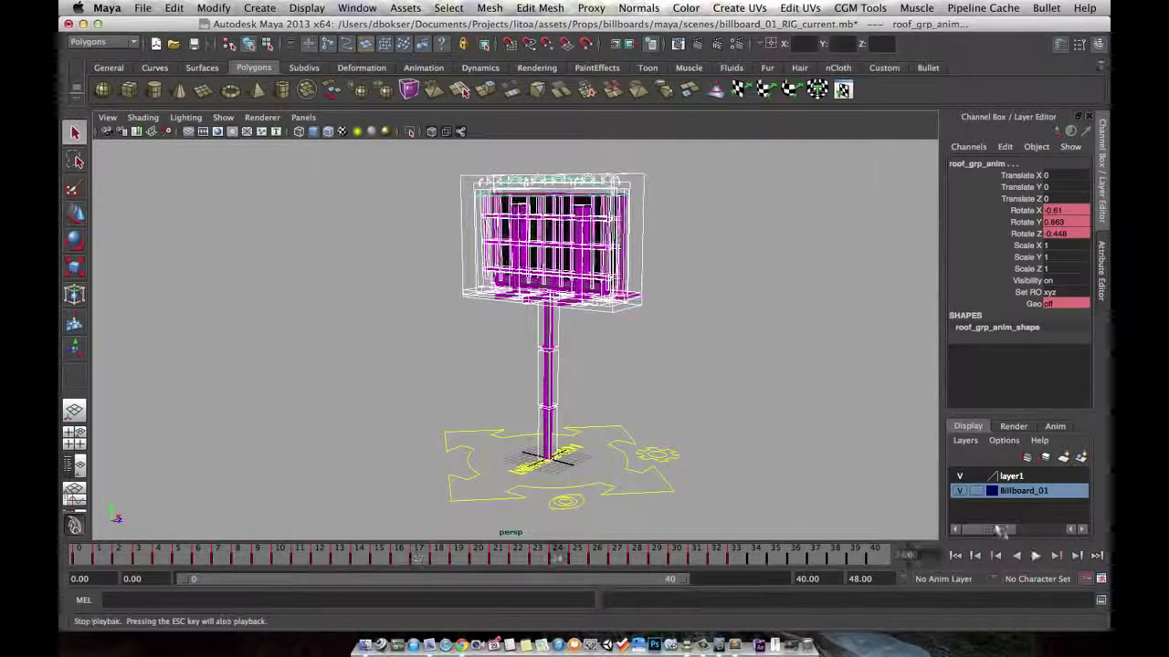
alt+drag(641, 375, 646, 378)
click(677, 414)
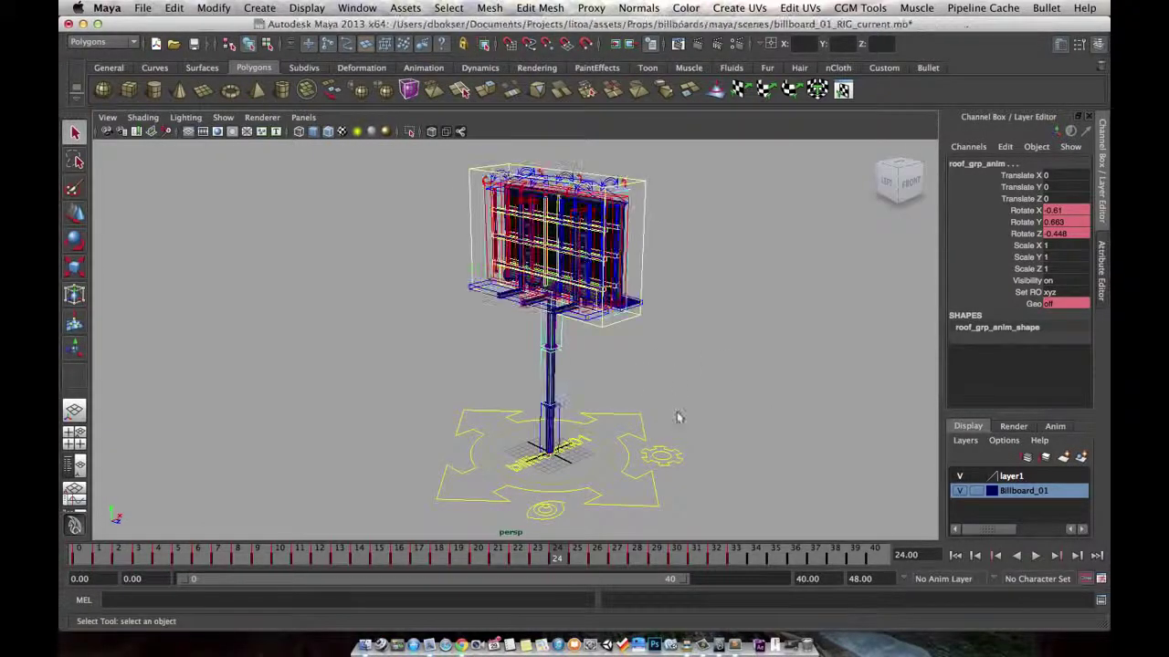
Inspect the gear-shaped settings control, clear the selection and replay the build-up with the rig controls visible
click(671, 454)
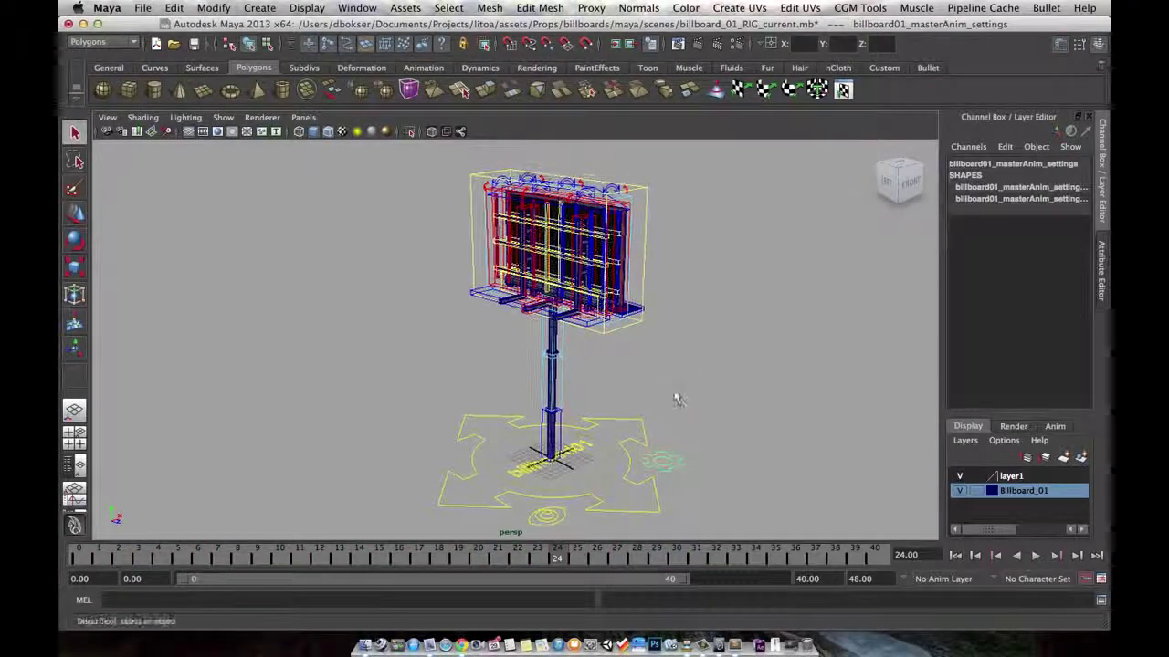
click(672, 398)
key(alt+v)
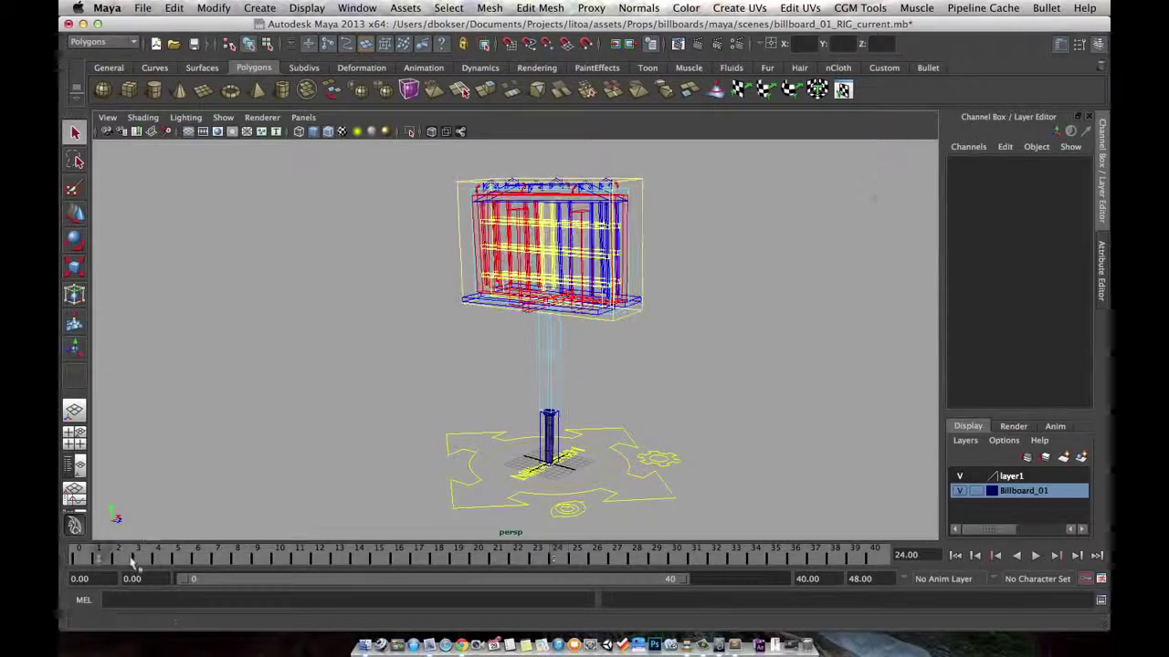
key(alt+v)
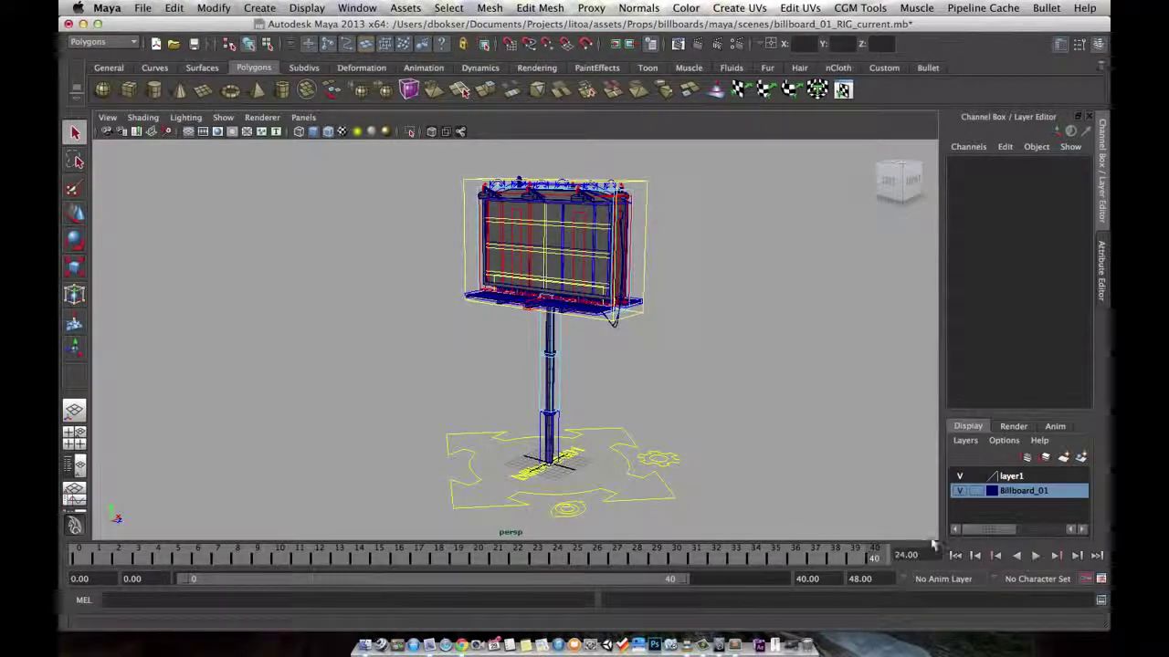
click(956, 556)
click(1035, 555)
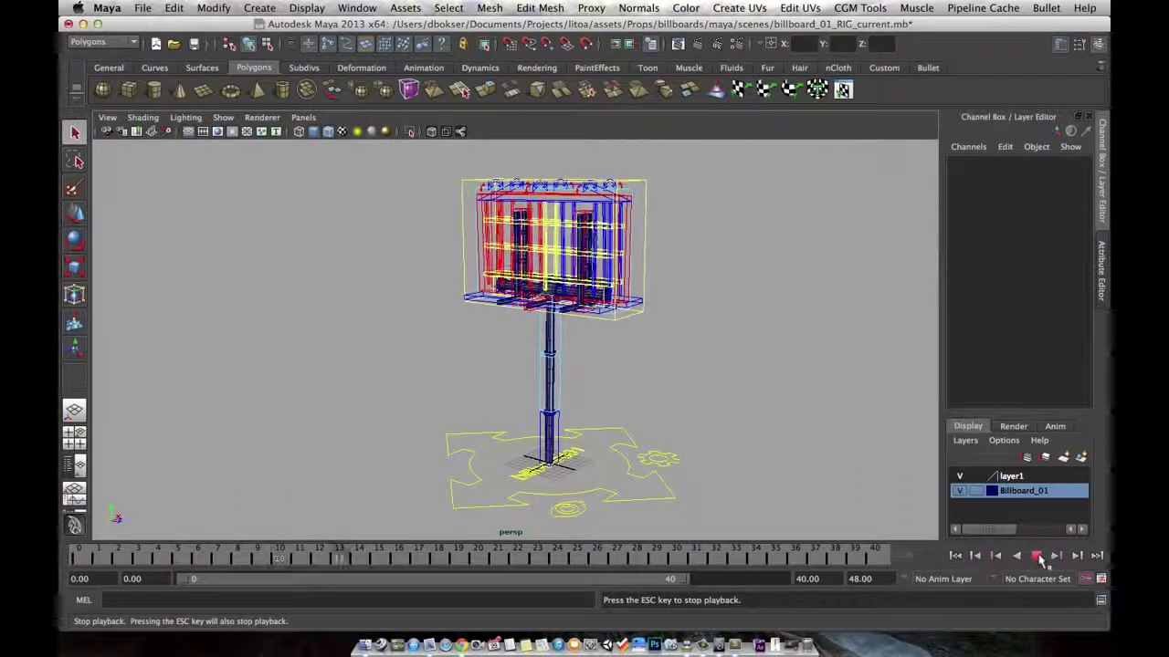
click(1037, 556)
click(91, 553)
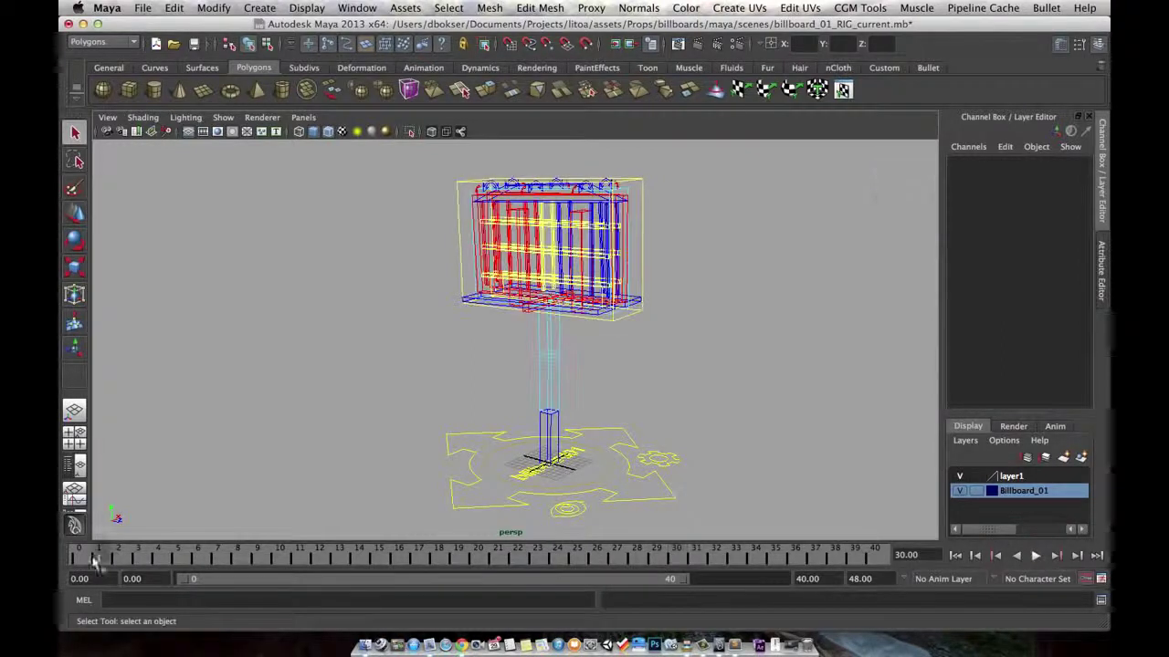
Check the channels of the main body control and the gear-shaped settings control, and clear the selection
click(643, 249)
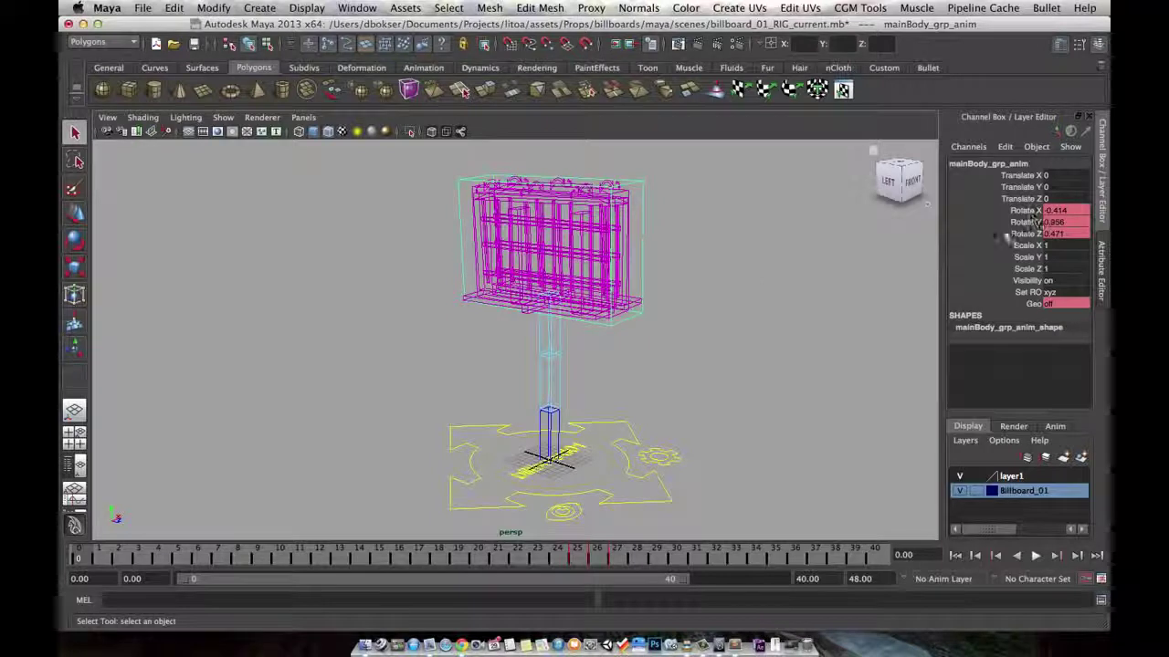
click(665, 460)
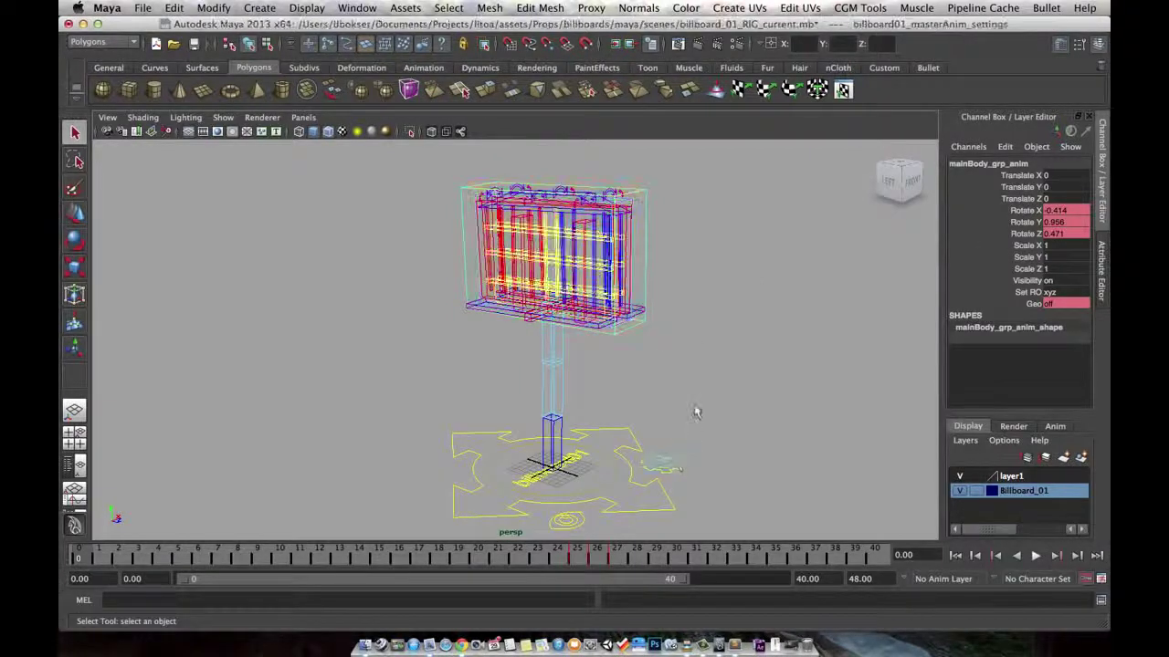
click(697, 409)
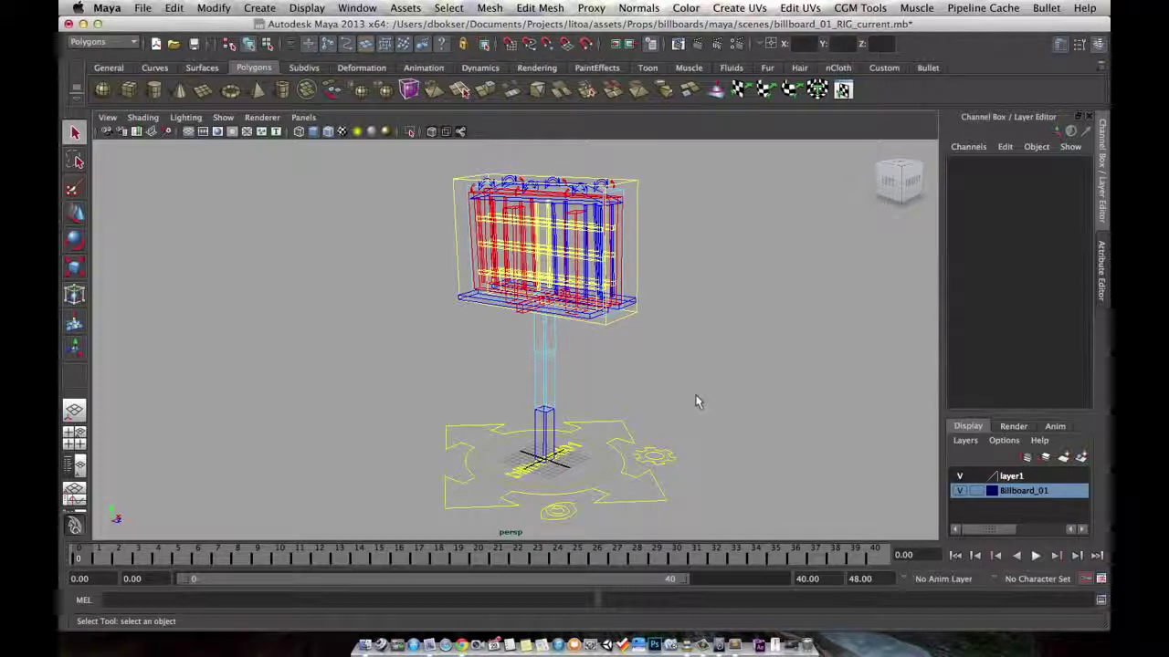
Add a keyable integer attribute named animStart to the billboard01_masterAnim_settings control
click(673, 460)
alt+middle_drag(683, 436, 675, 436)
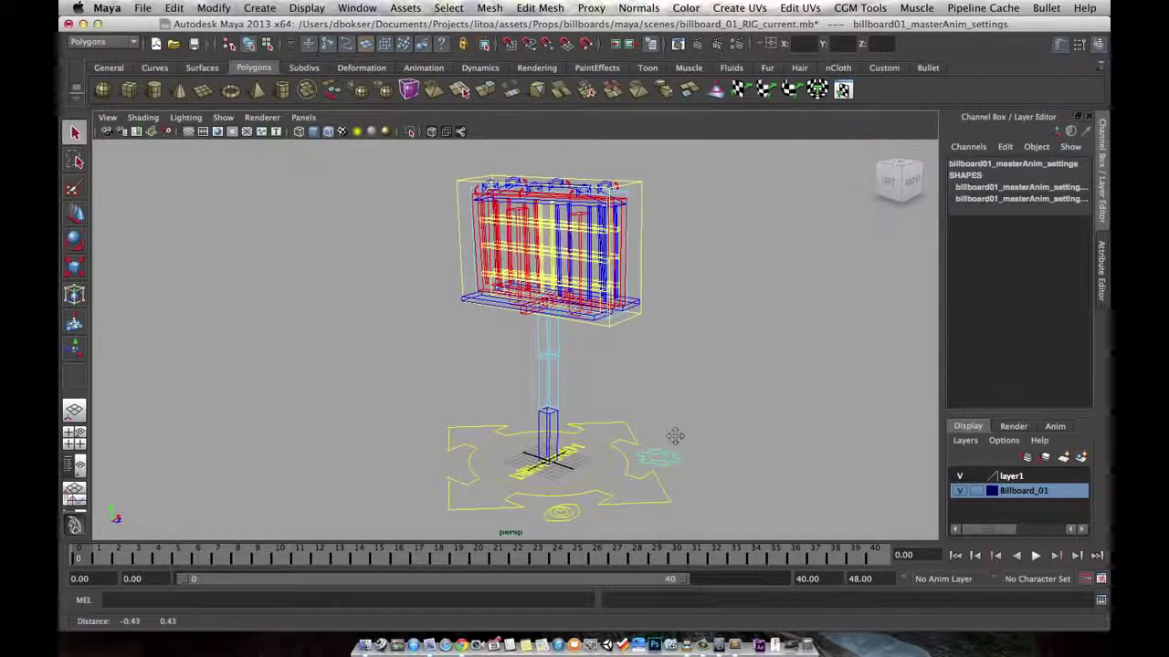
click(685, 458)
click(673, 459)
alt+drag(692, 460, 636, 389)
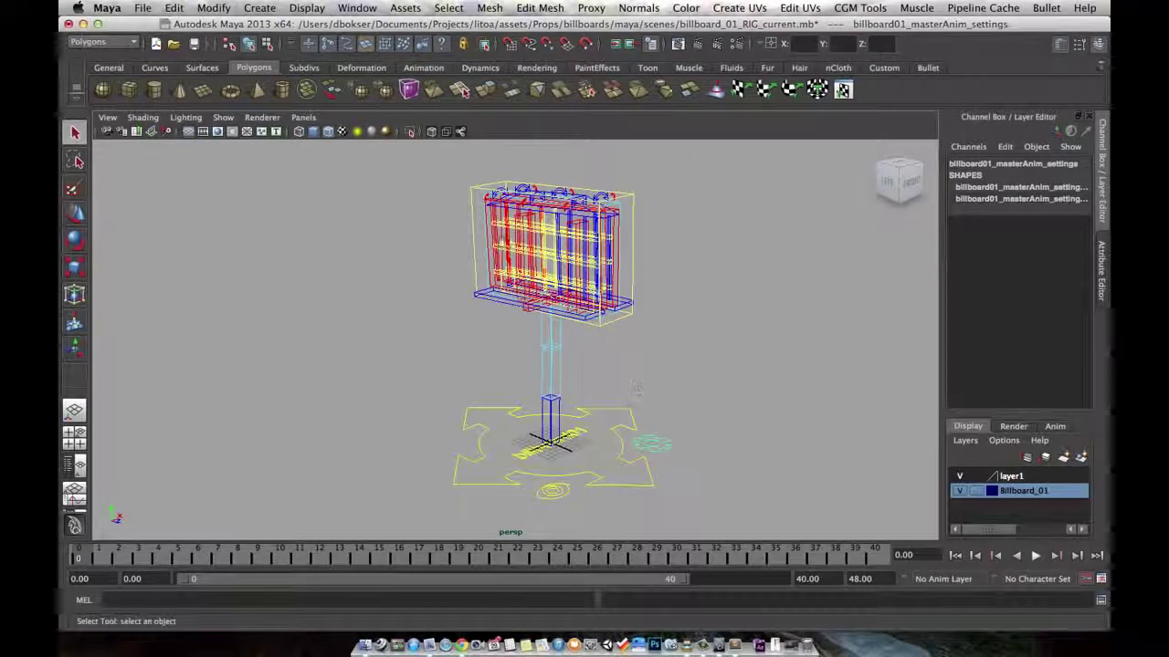
alt+drag(585, 329, 552, 320)
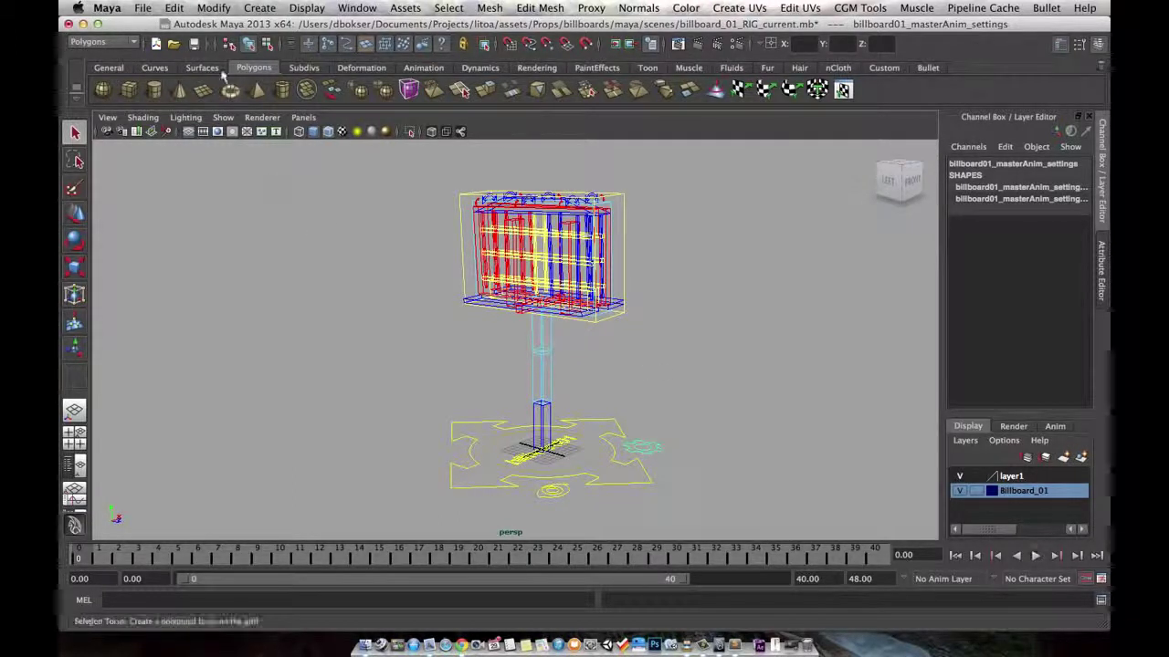
click(217, 8)
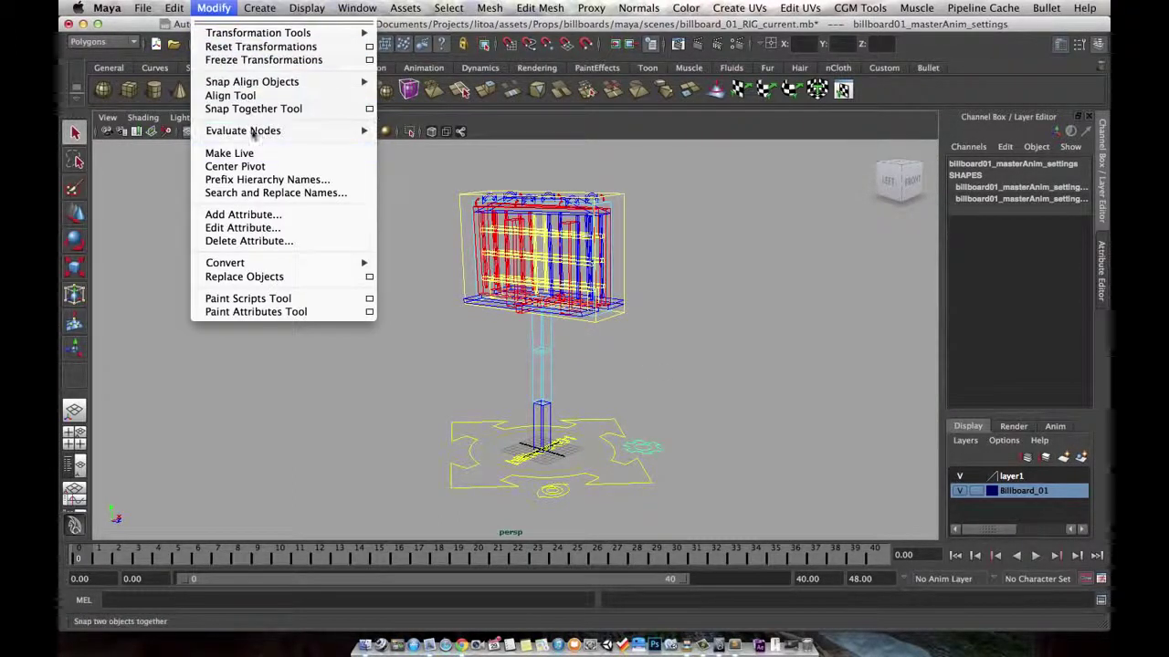
click(245, 215)
click(416, 153)
text(animStart)
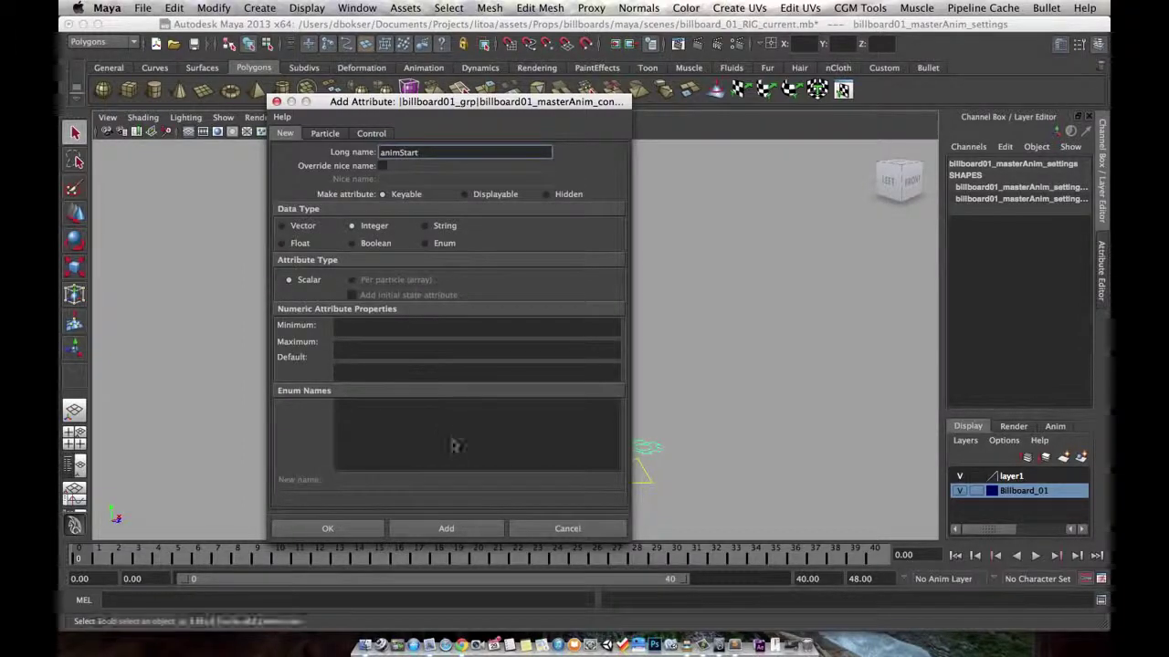
click(446, 529)
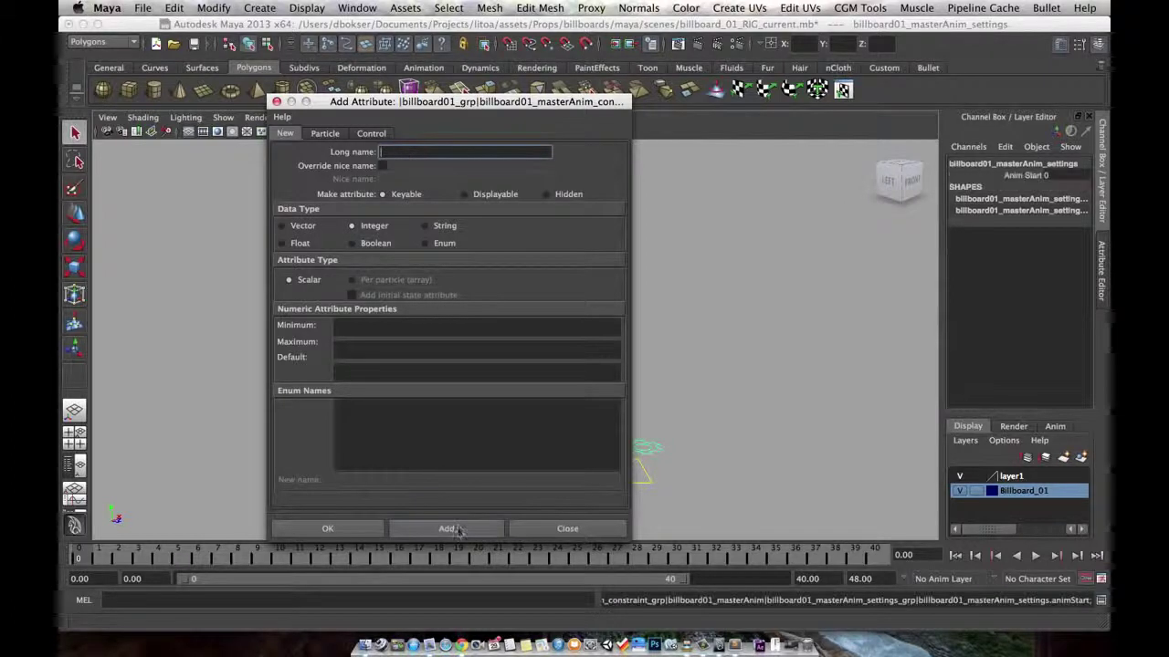
click(276, 101)
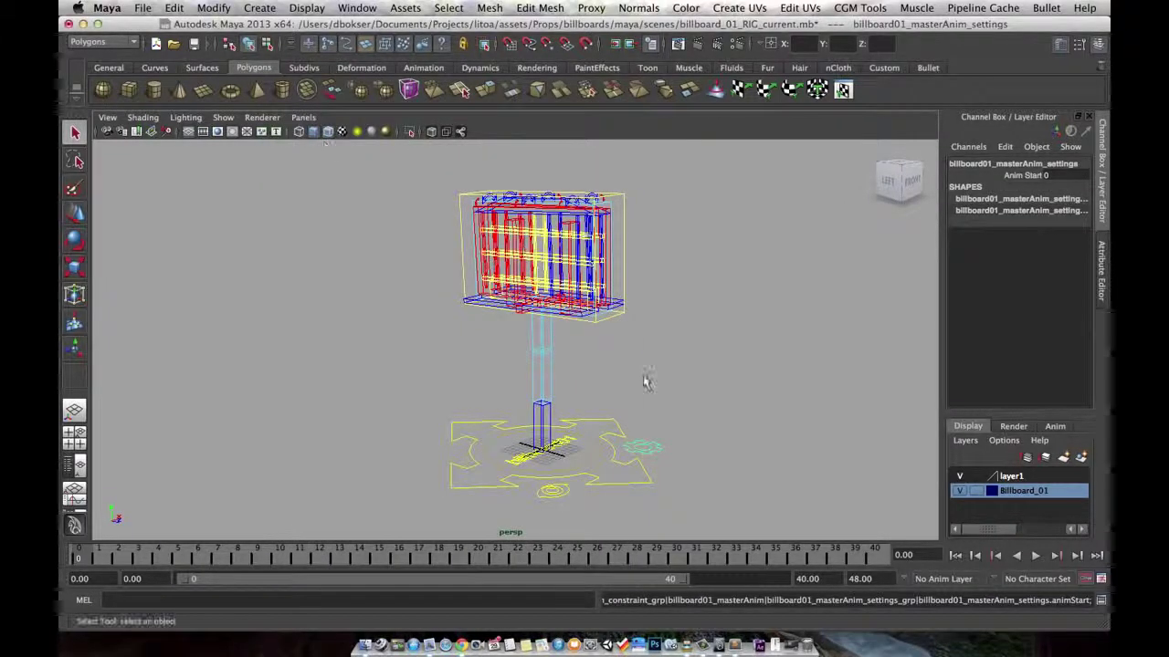
alt+middle_drag(644, 377, 637, 393)
mouse_move(647, 372)
alt+mouse_down()
mouse_move(660, 381)
mouse_move(645, 386)
mouse_move(632, 357)
alt+mouse_up()
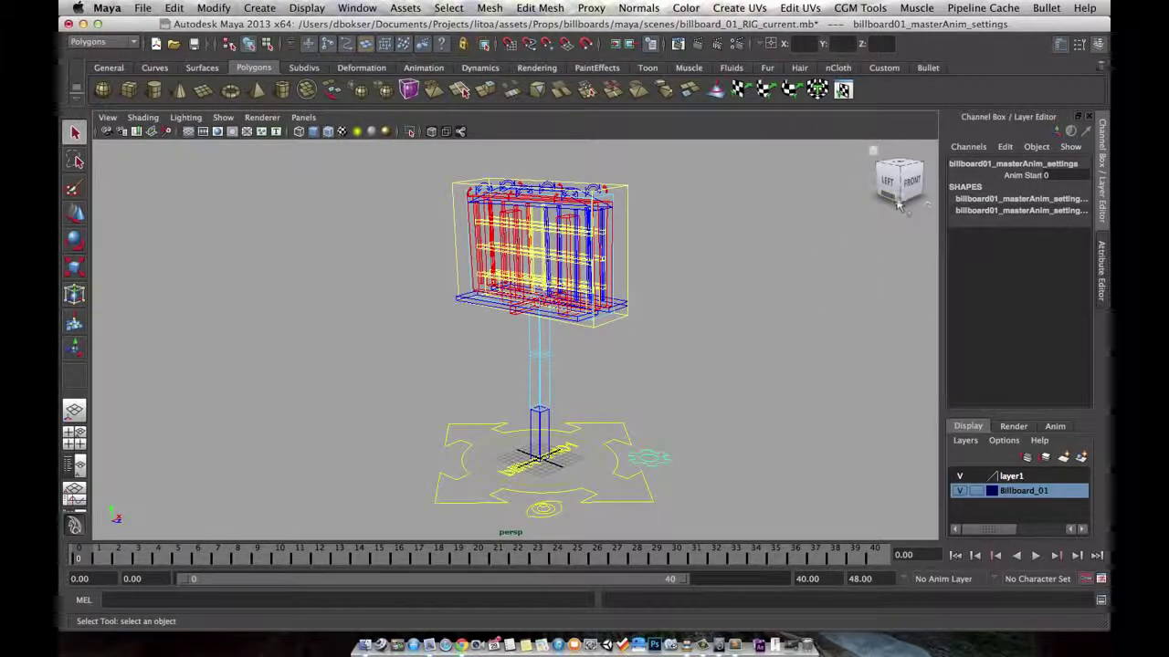
Try scrubbing the Anim Start value on the settings control and inspect the keyed channels of the main body control
click(1021, 175)
middle_drag(621, 314, 737, 308)
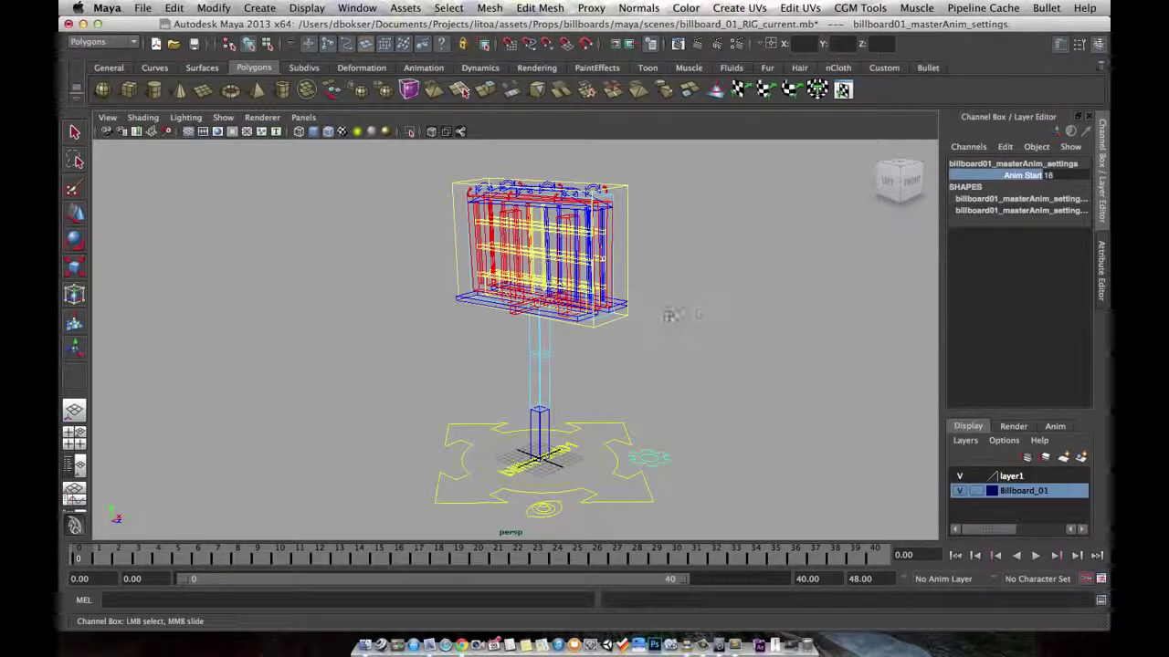
click(628, 283)
alt+middle_drag(657, 294, 665, 296)
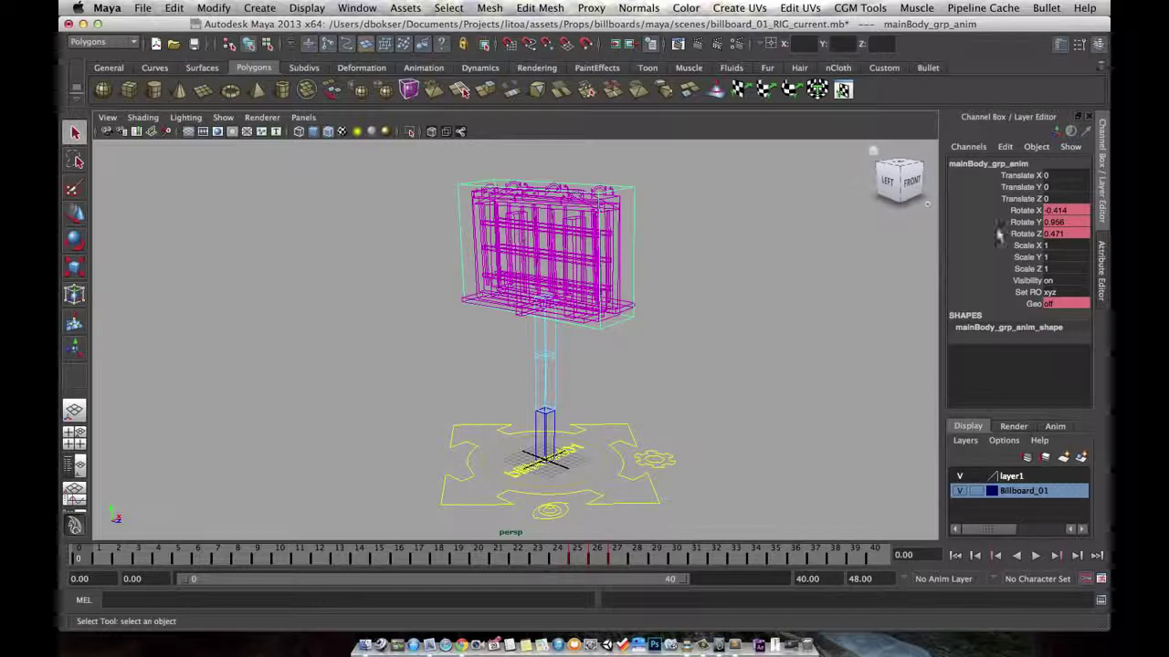
alt+drag(691, 319, 716, 315)
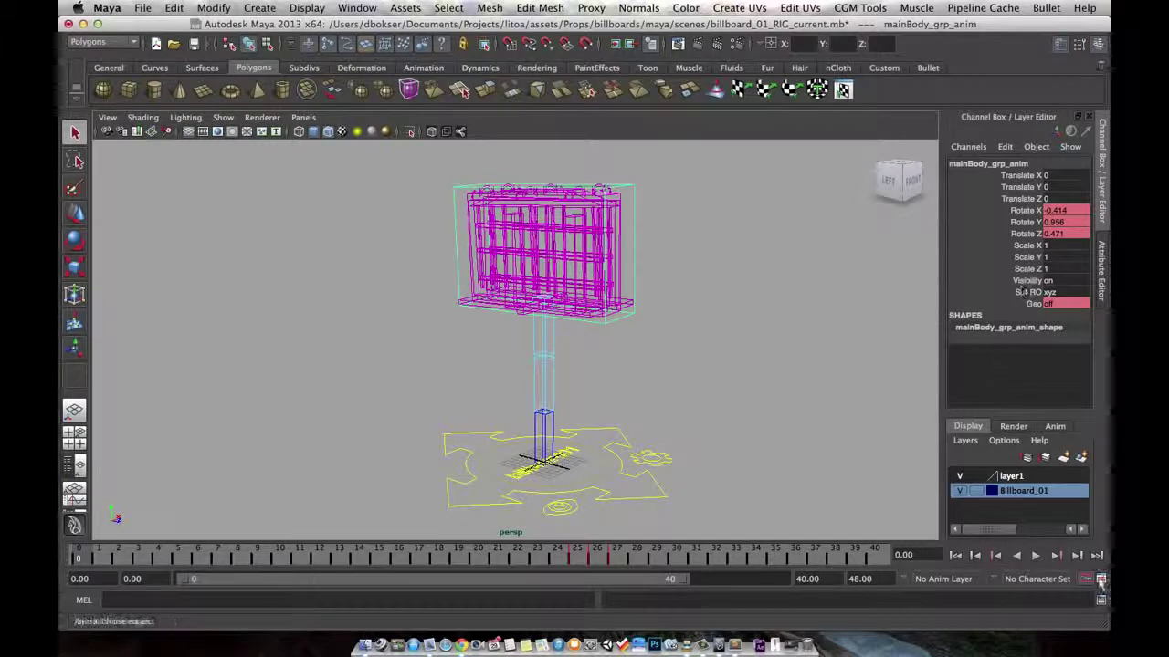
click(1102, 600)
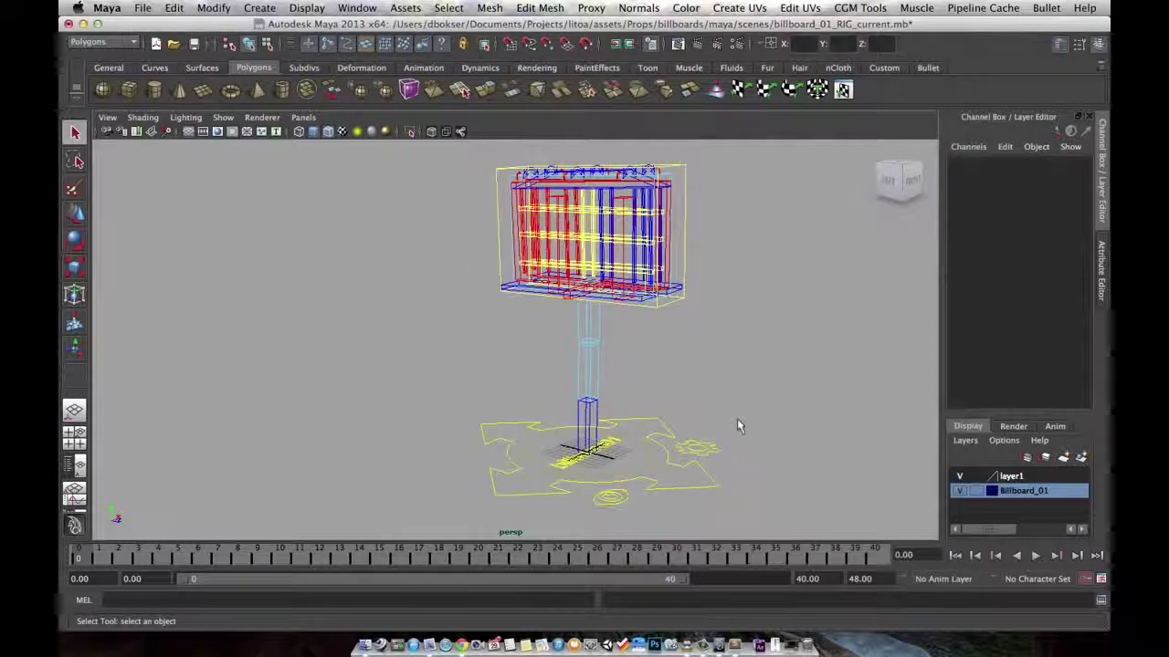
Graph the input and output connections of the gear-shaped settings control in the Hypergraph and move its node clear of the others
click(699, 447)
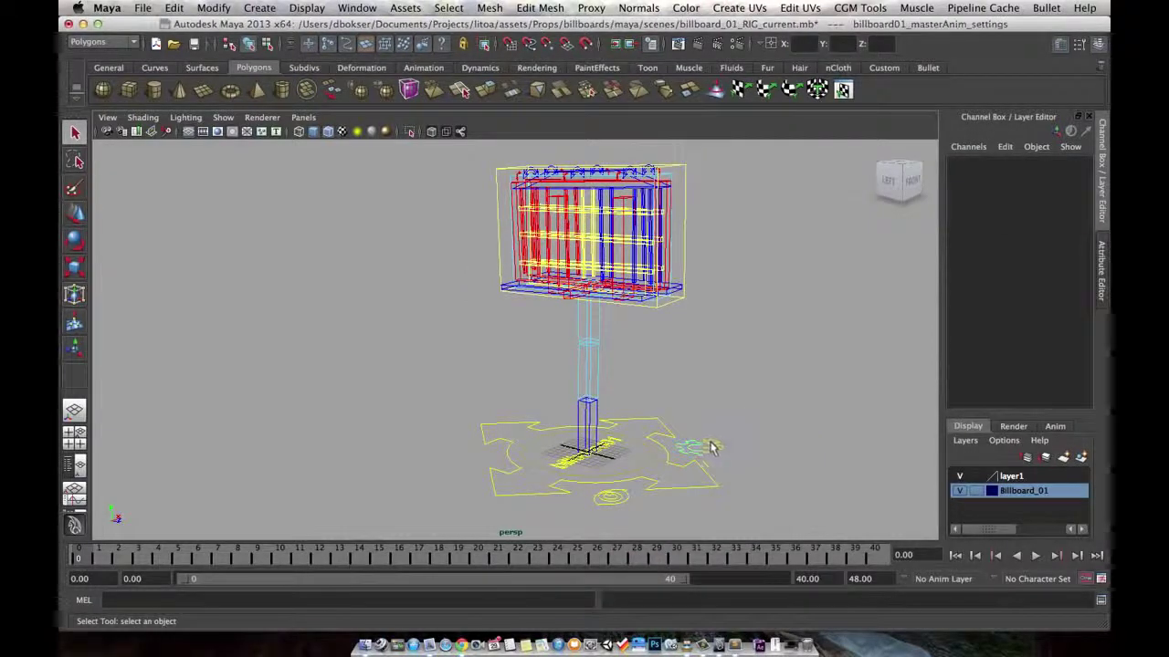
key(space)
drag(559, 306, 605, 472)
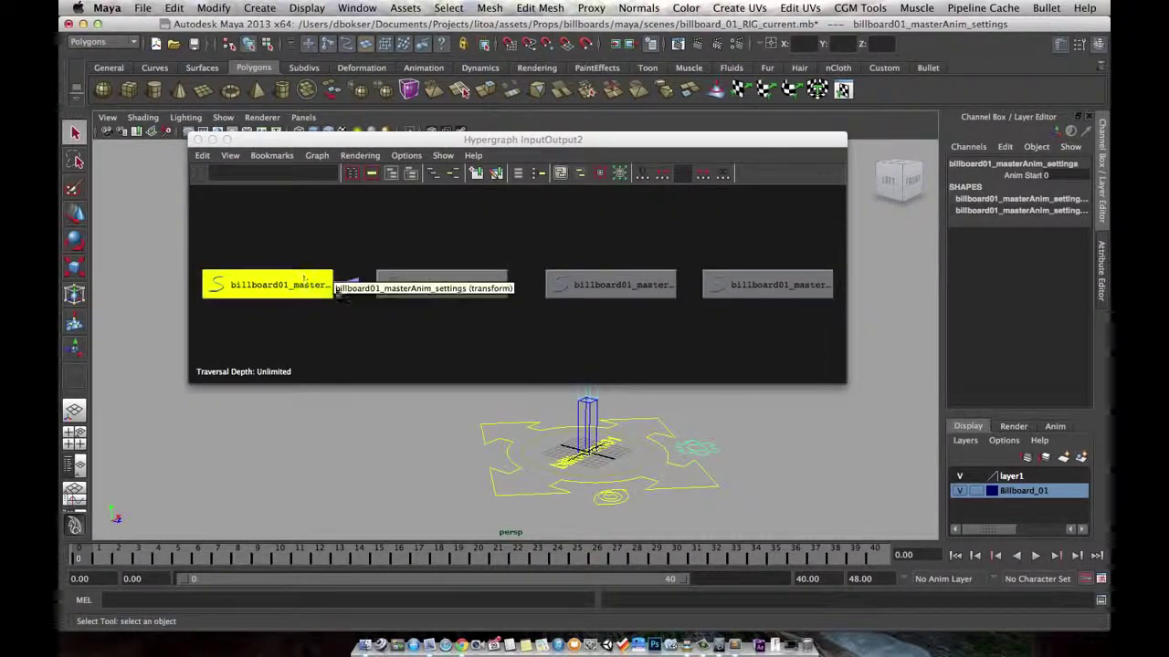
drag(300, 293, 299, 275)
alt+middle_drag(401, 329, 460, 309)
alt+right_drag(449, 319, 411, 308)
alt+middle_drag(440, 308, 406, 302)
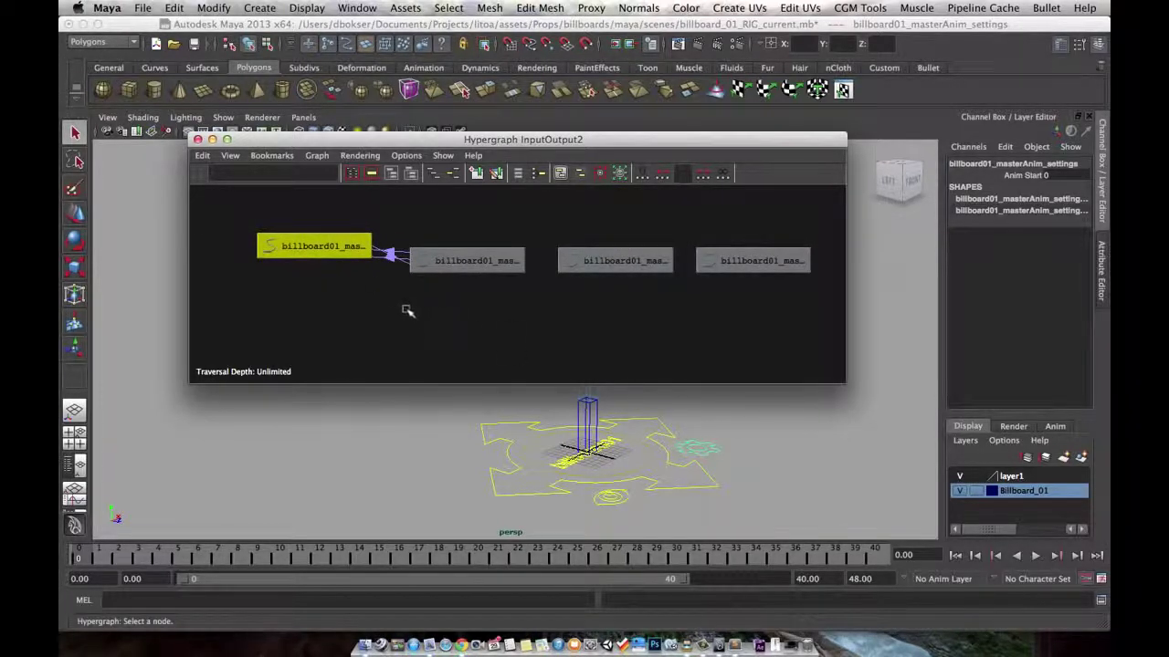
Create an Add Double Linear utility node in the Hypergraph and place it below the settings control nodes
right_click(407, 312)
mouse_move(456, 395)
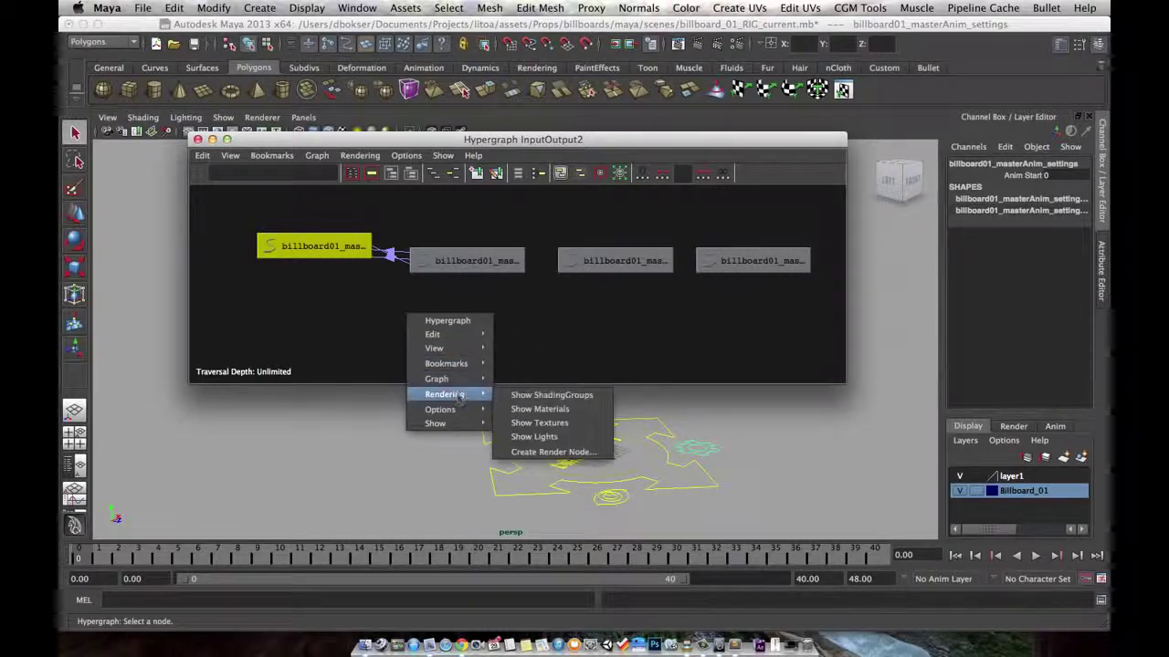
click(553, 451)
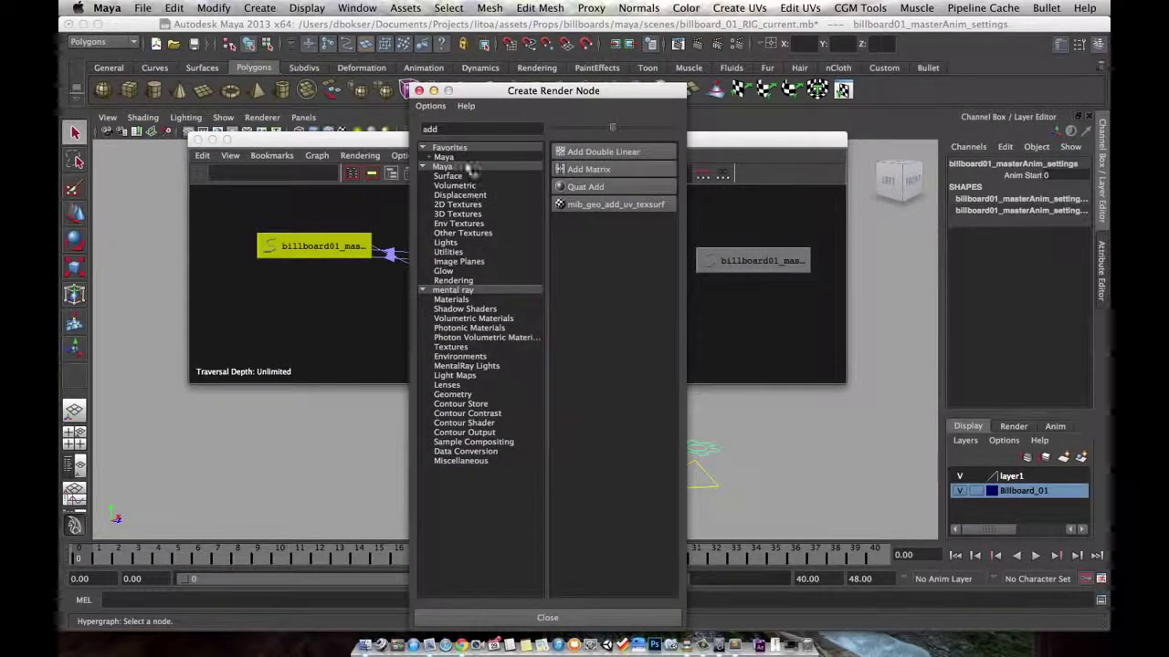
key(BackSpace)
key(BackSpace)
text(dd)
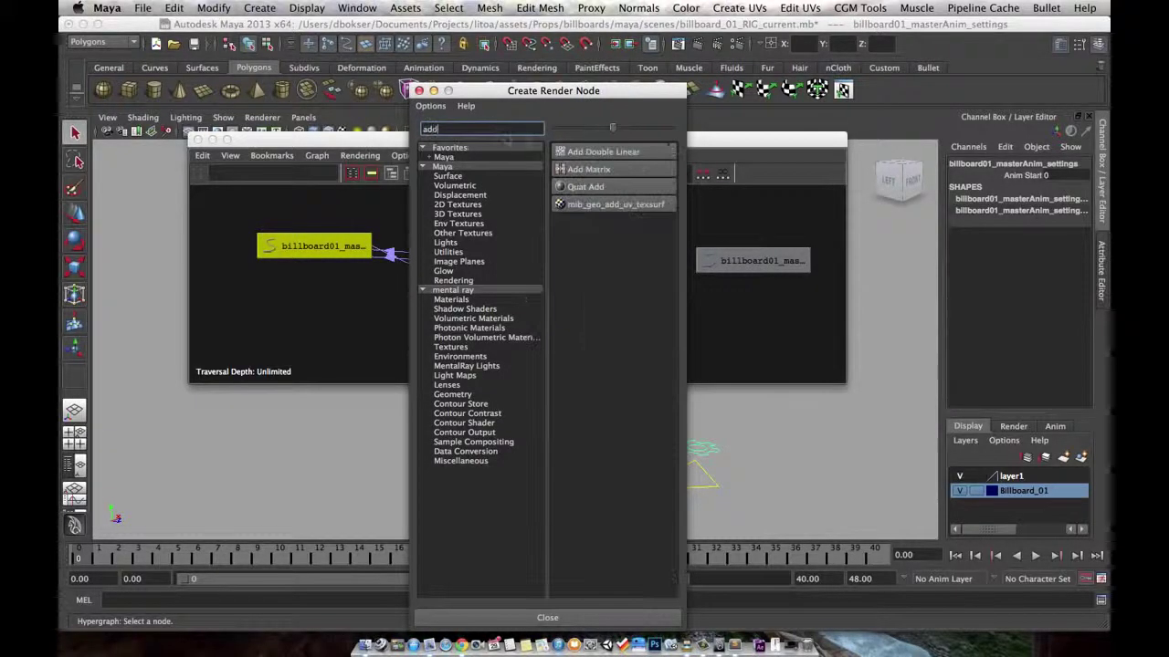
click(602, 152)
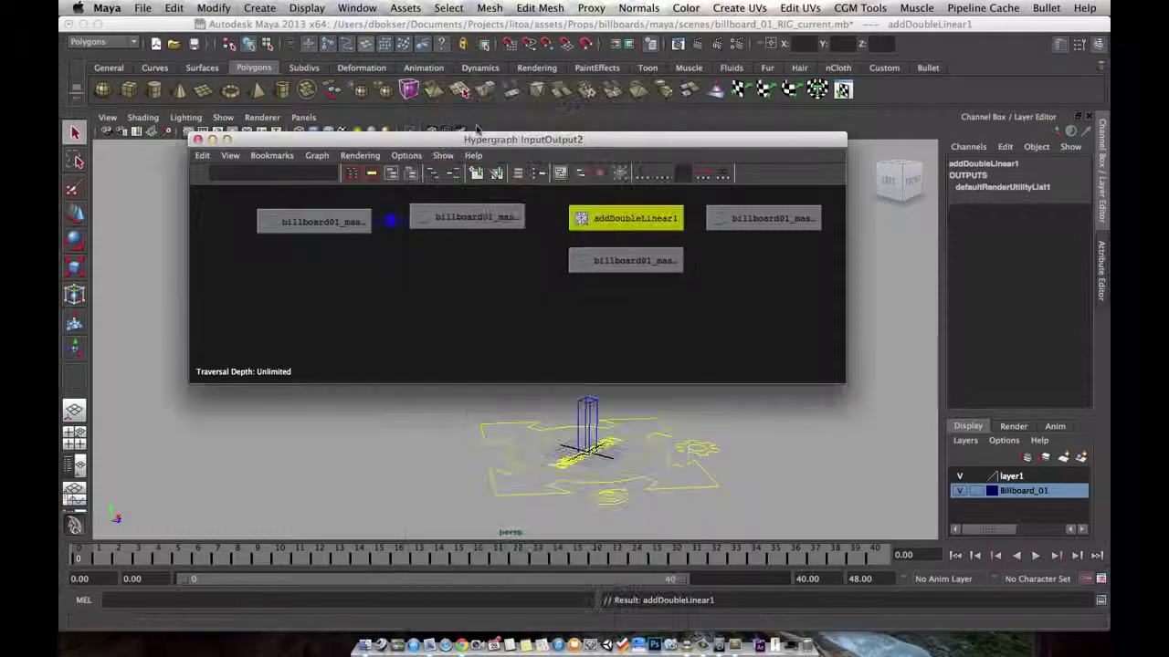
drag(634, 243, 490, 313)
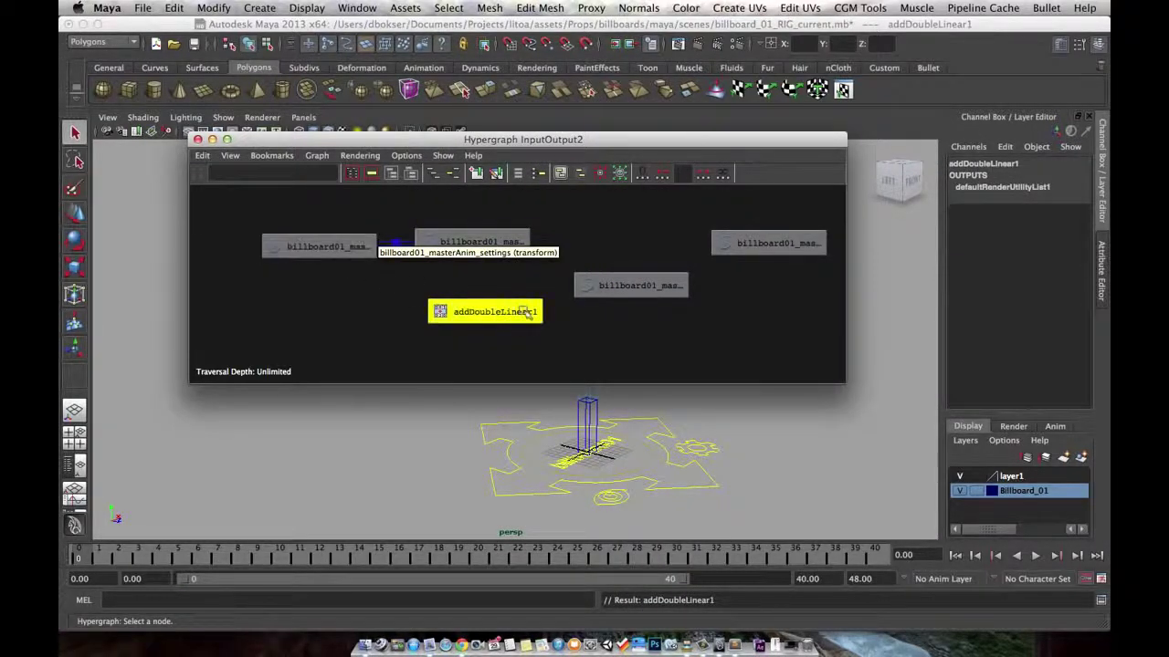
Open the attributes of the addDoubleLinear1 node and examine its two inputs with the graph window moved aside
double_click(469, 313)
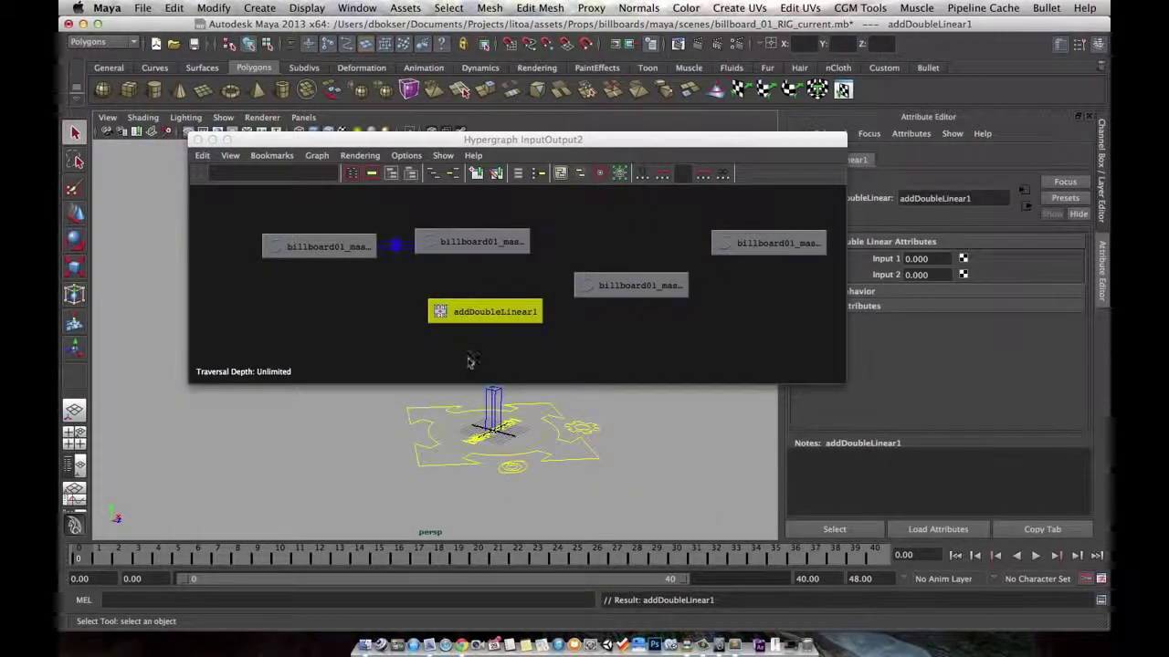
drag(709, 142, 663, 176)
click(940, 260)
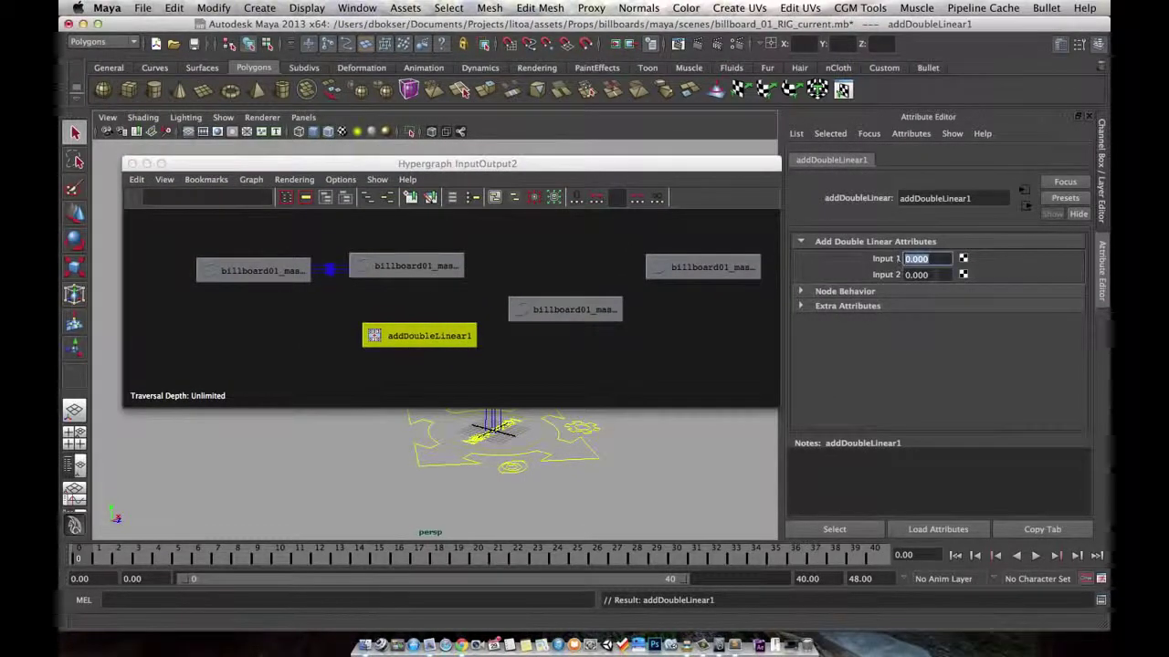
drag(923, 275, 905, 259)
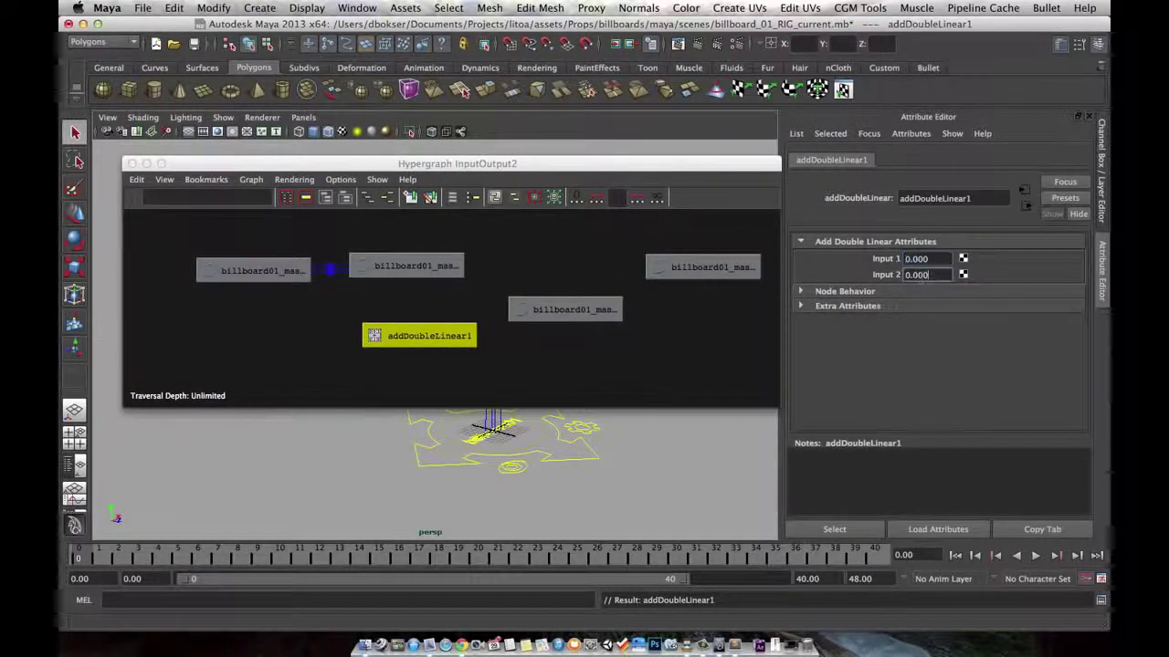
drag(410, 331, 392, 322)
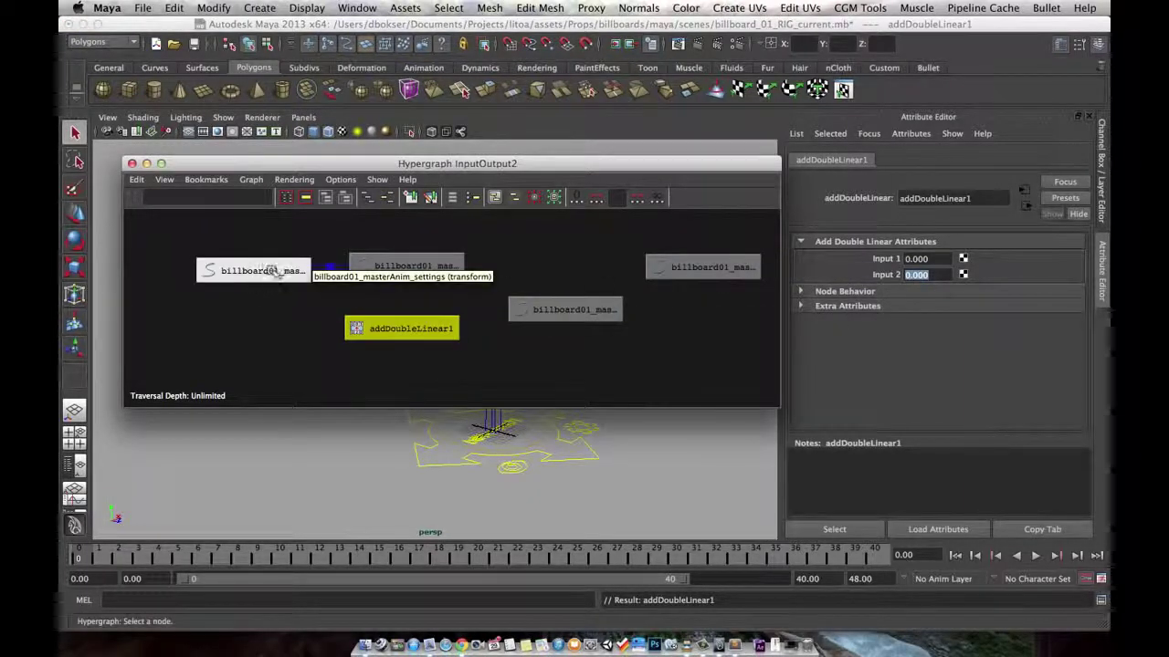
Connect the animStart attribute of billboard01_masterAnim_settings to input1 of addDoubleLinear1
middle_drag(271, 271, 420, 339)
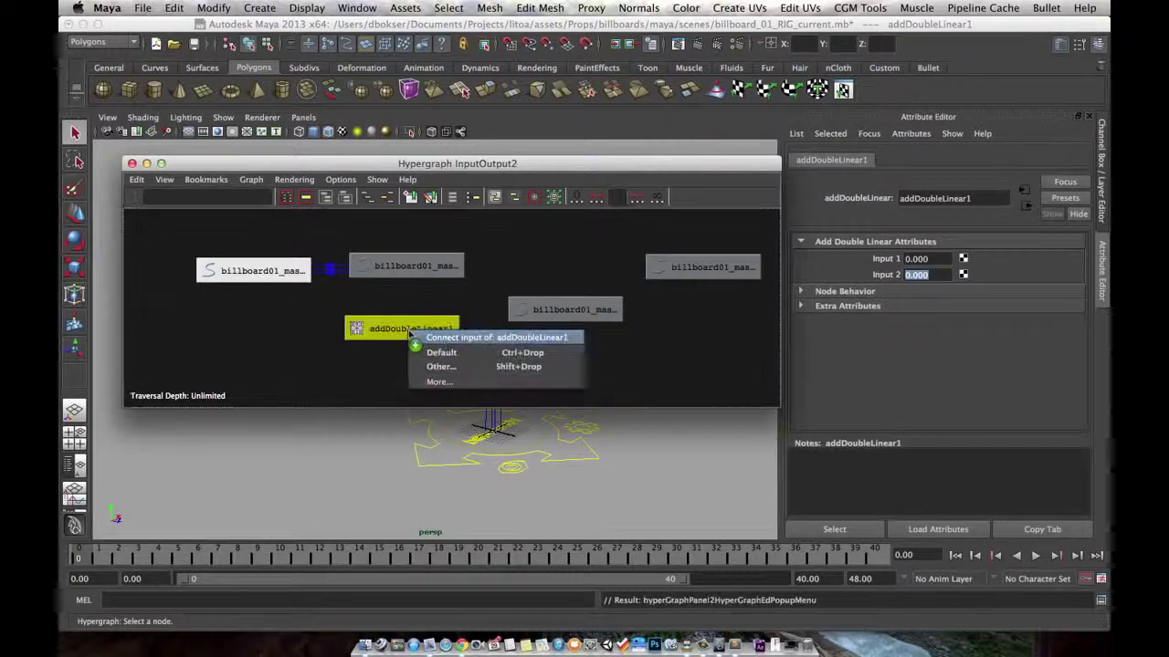
click(461, 366)
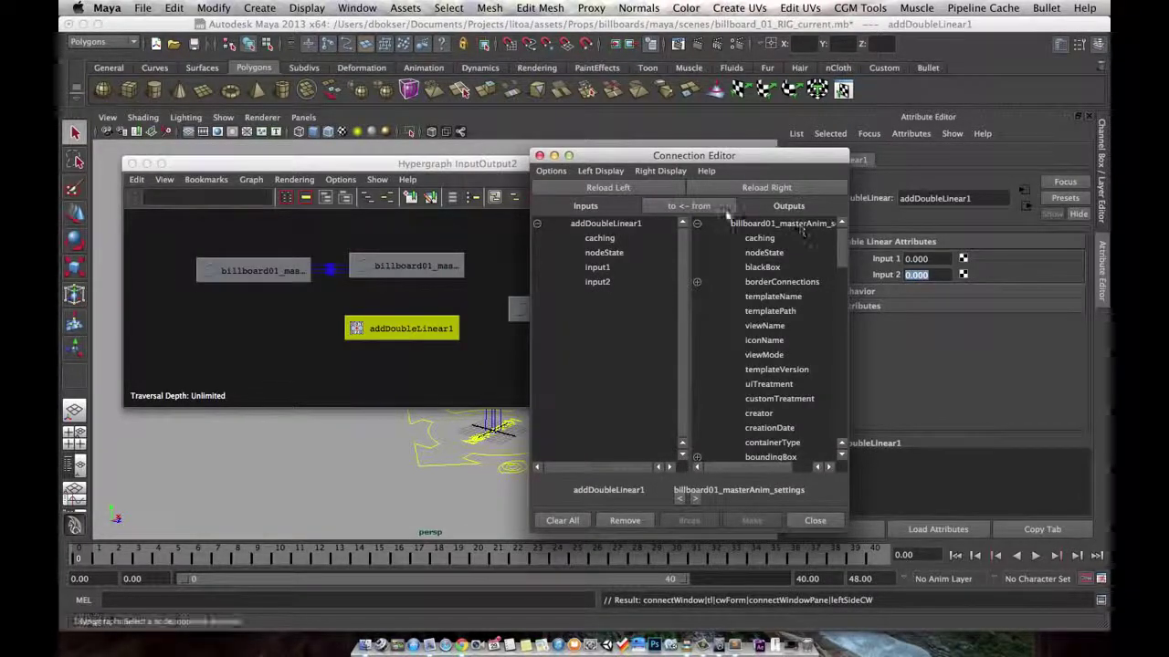
drag(829, 239, 825, 433)
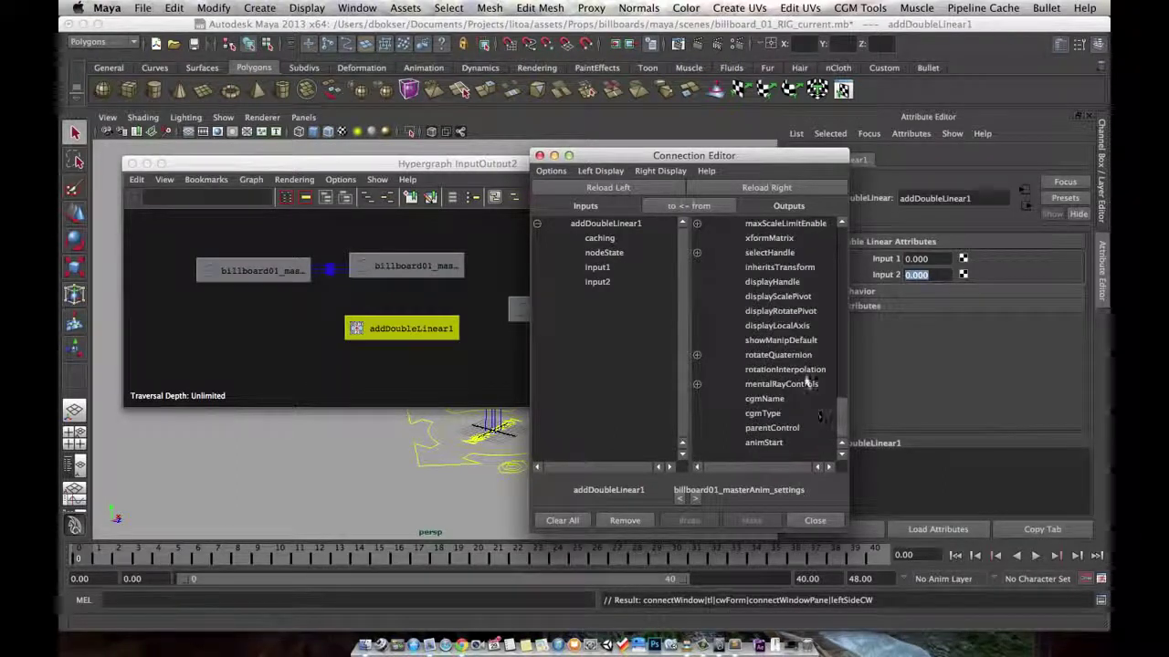
click(767, 444)
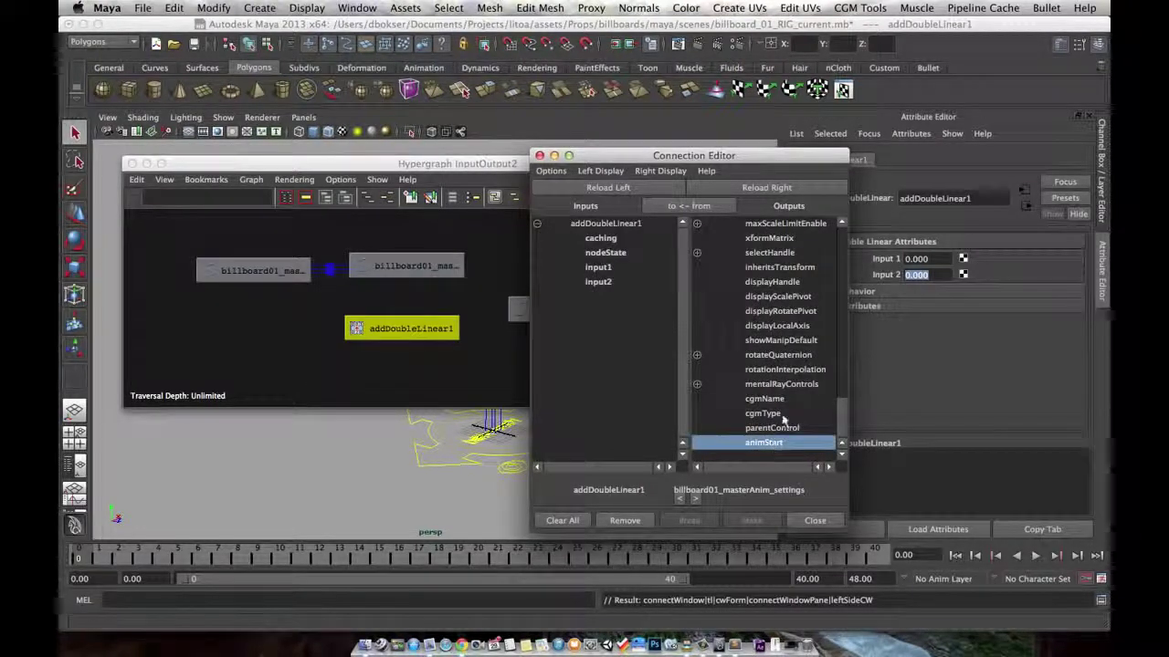
click(598, 267)
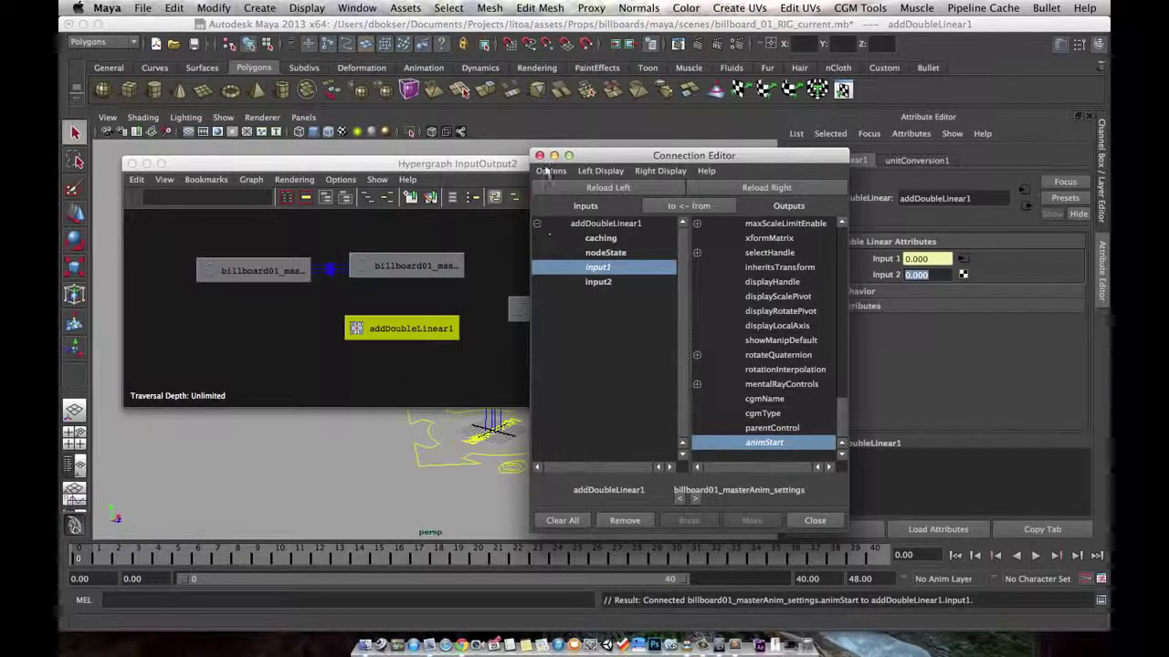
click(539, 155)
Select the scene's time node with the MEL command "select time1"
click(937, 278)
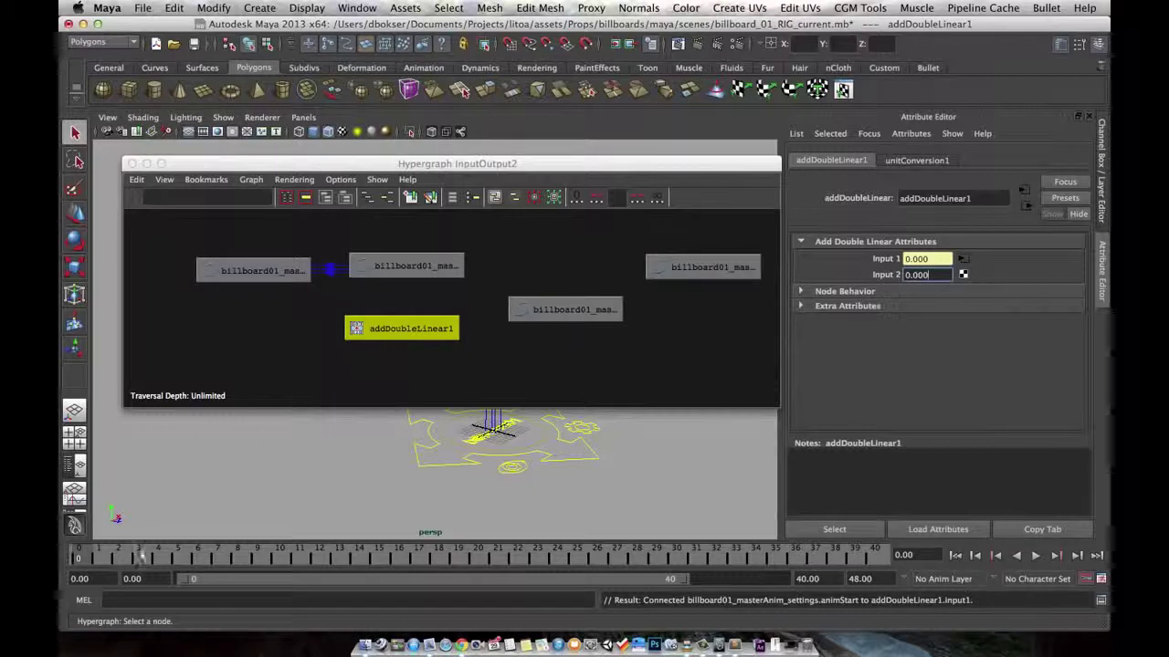
drag(345, 338, 365, 329)
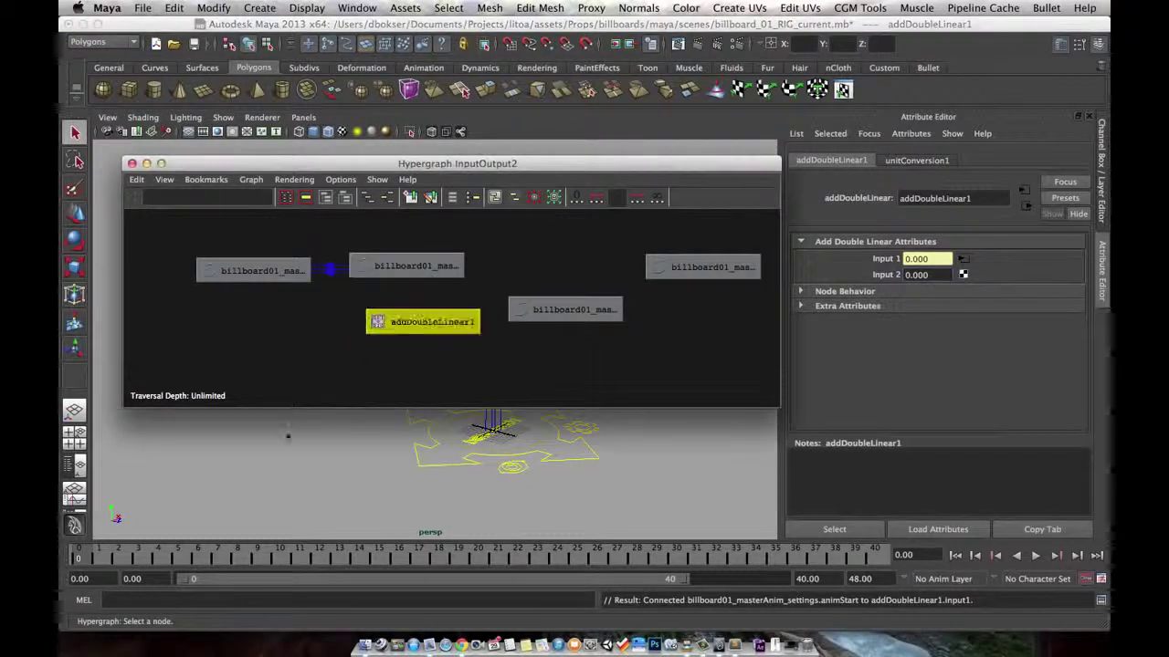
click(119, 603)
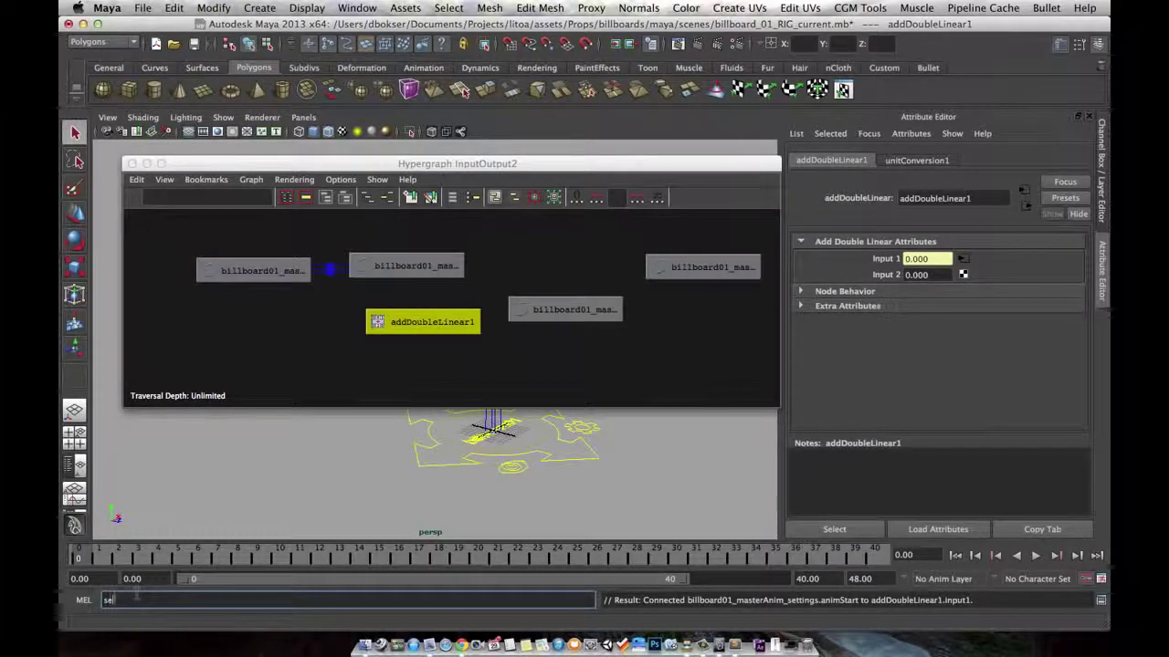
text(select time1)
key(Return)
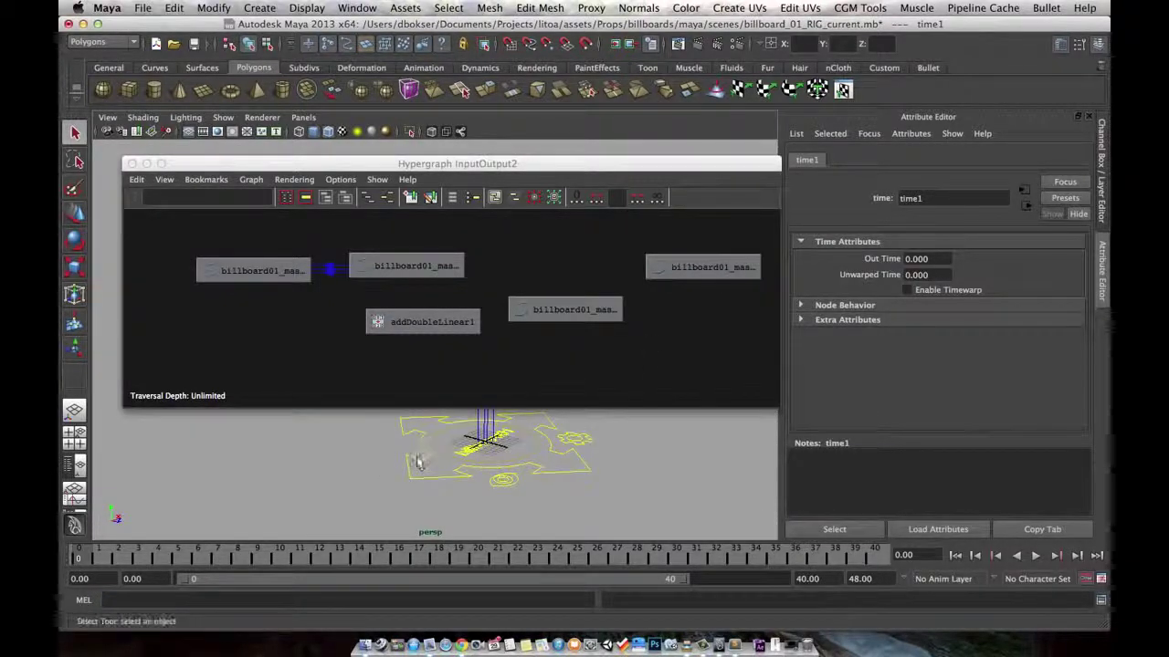
Add addDoubleLinear1 to the time1 selection and graph the input connections of both nodes in the Hypergraph
key(space)
click(352, 403)
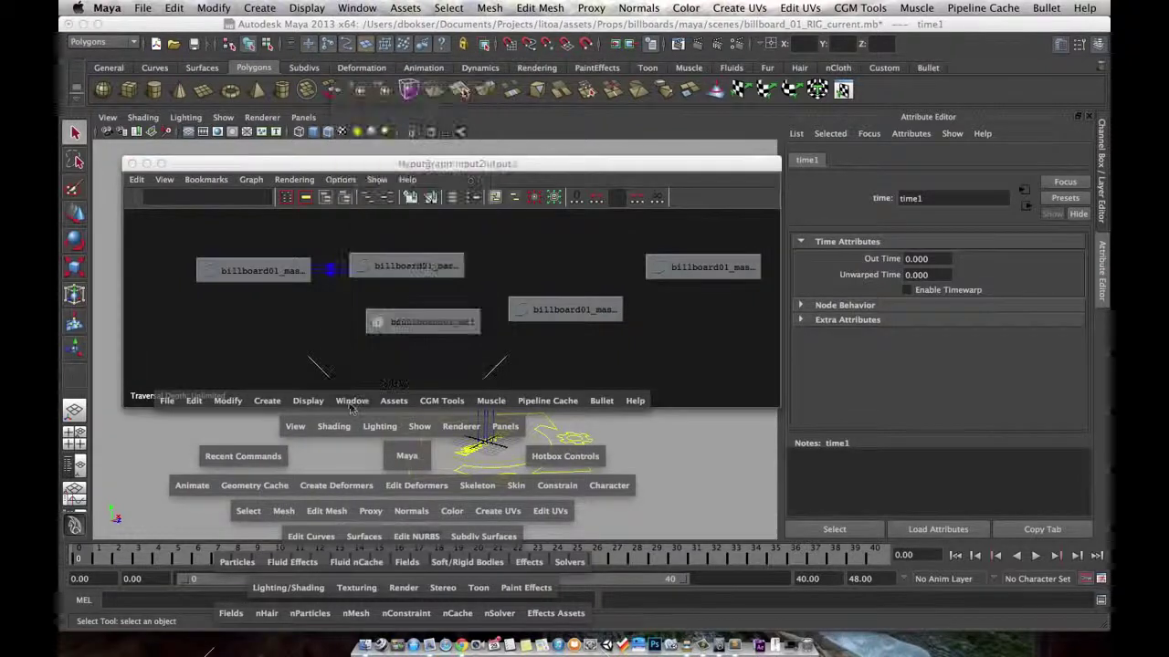
click(429, 329)
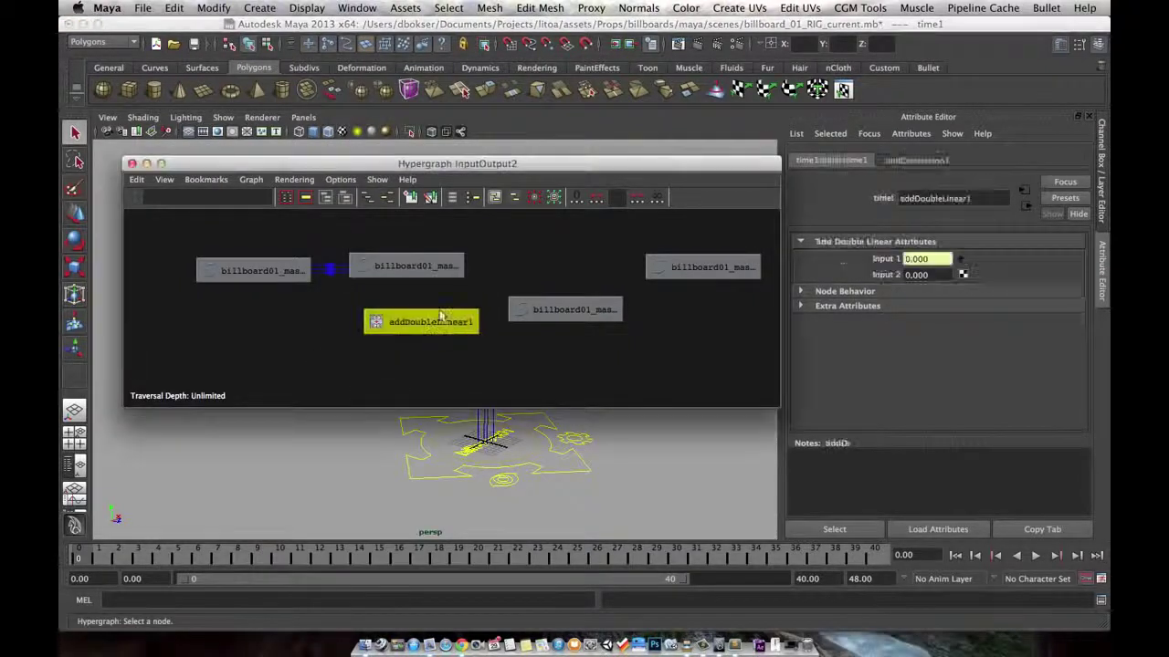
click(387, 201)
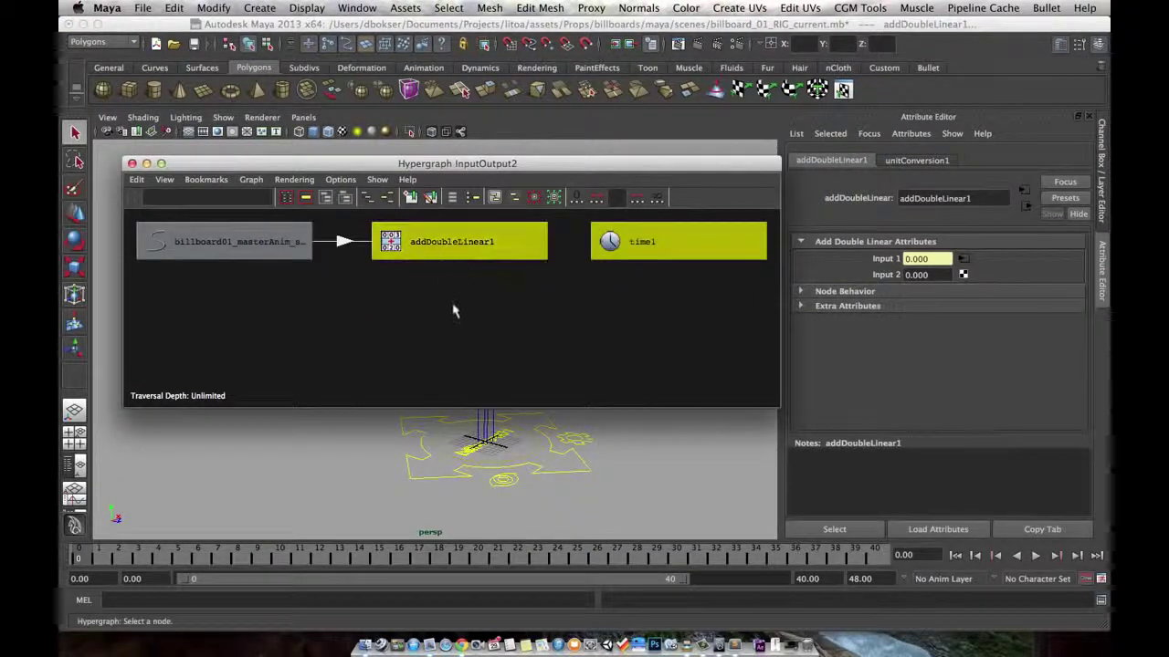
Place time1 below the settings node and connect its outTime to input2 of addDoubleLinear1
click(521, 326)
drag(626, 280, 272, 338)
middle_drag(272, 337, 477, 279)
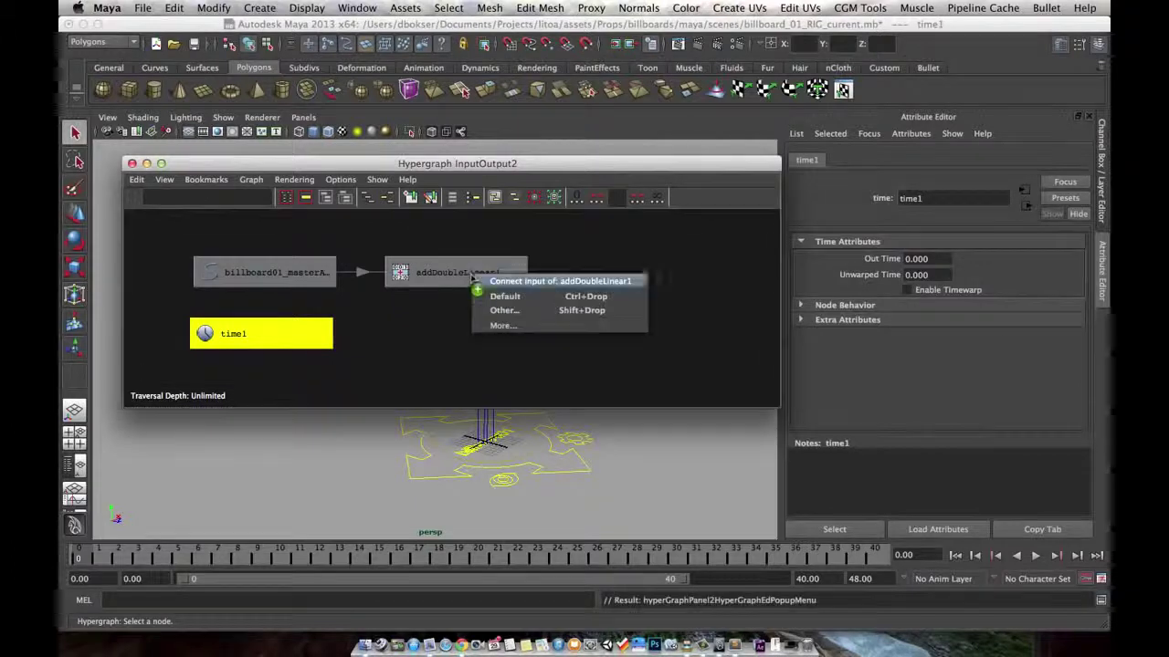
click(532, 311)
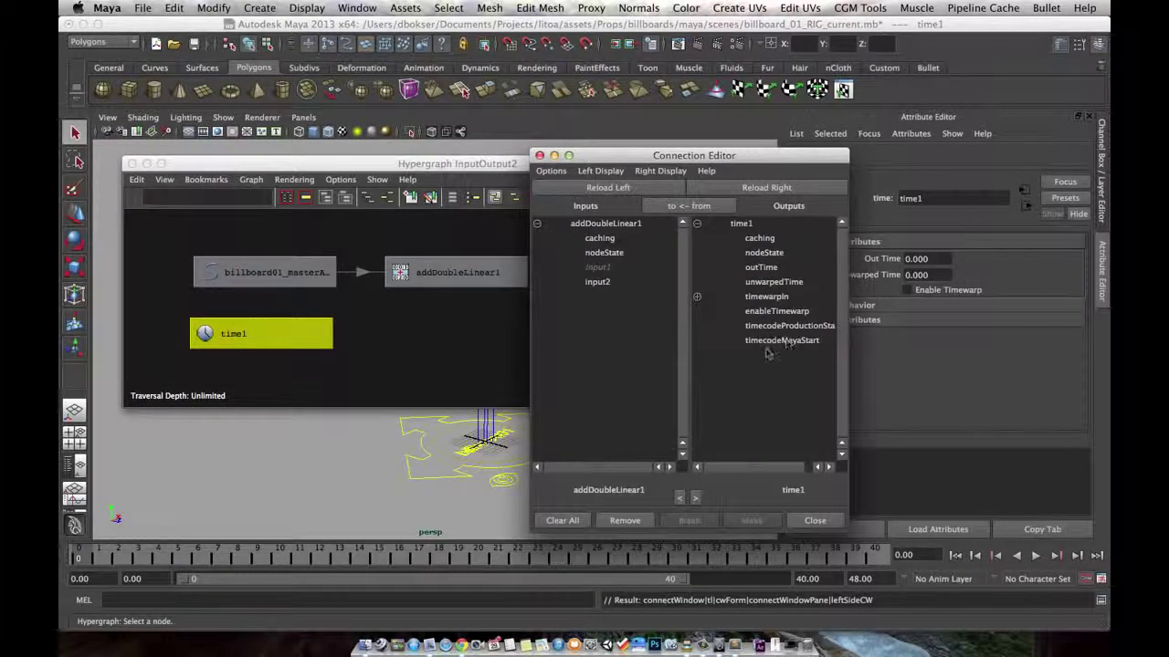
click(762, 270)
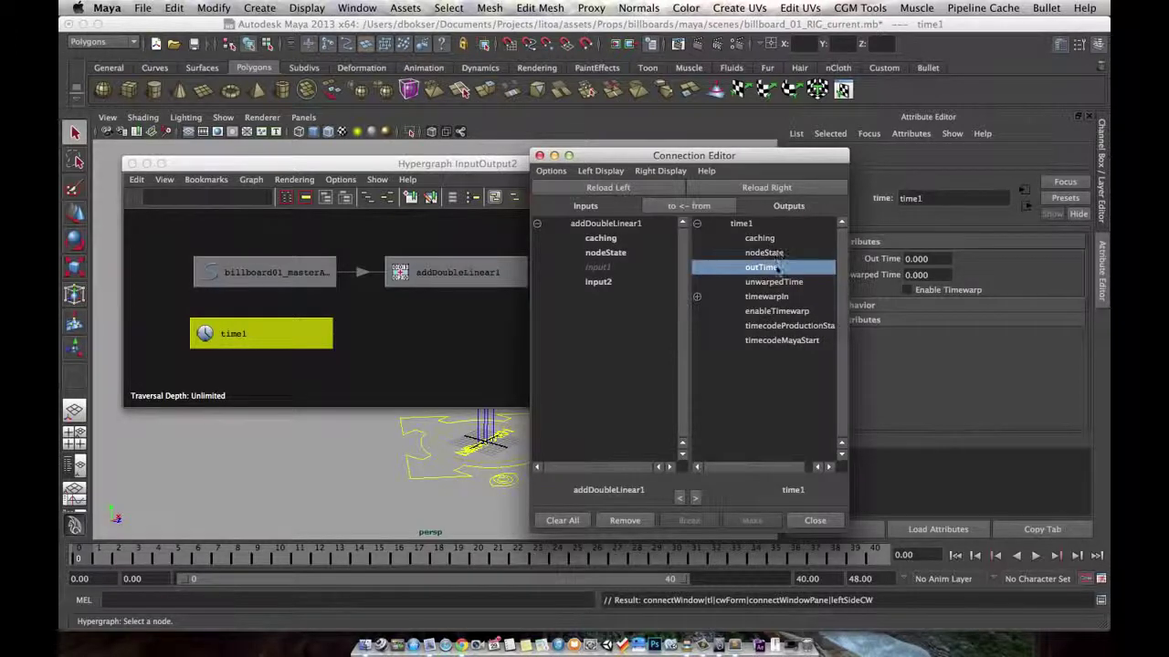
click(599, 282)
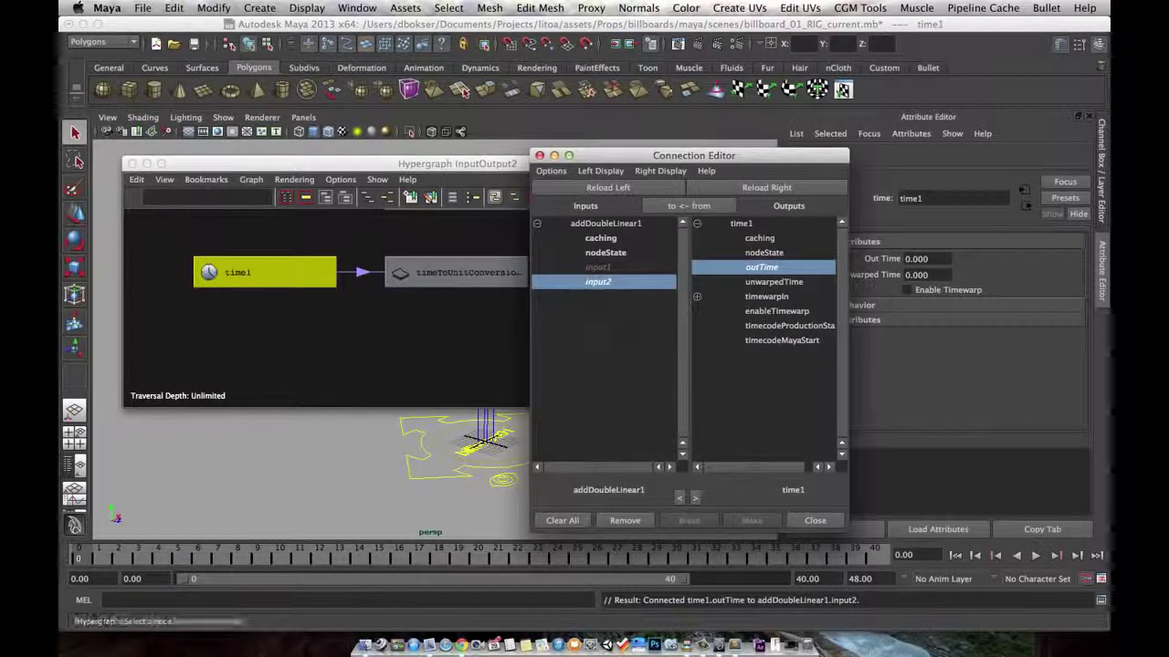
click(538, 156)
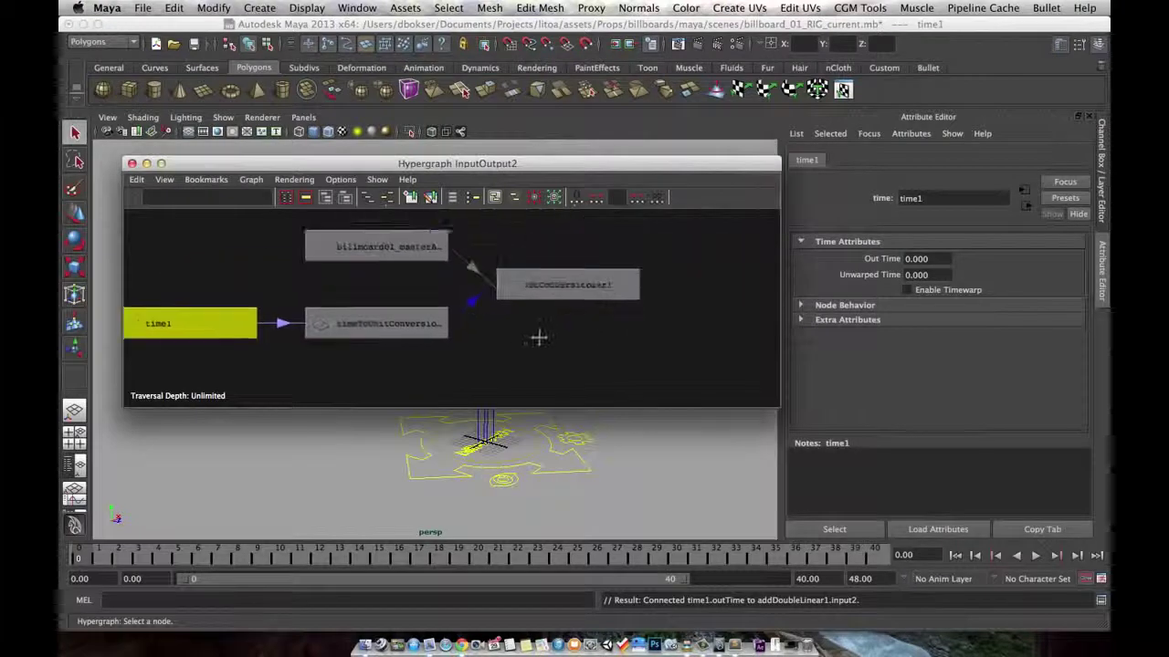
Select addDoubleLinear1 and scrub and play the timeline to check how its Input 2 follows scene time
click(566, 316)
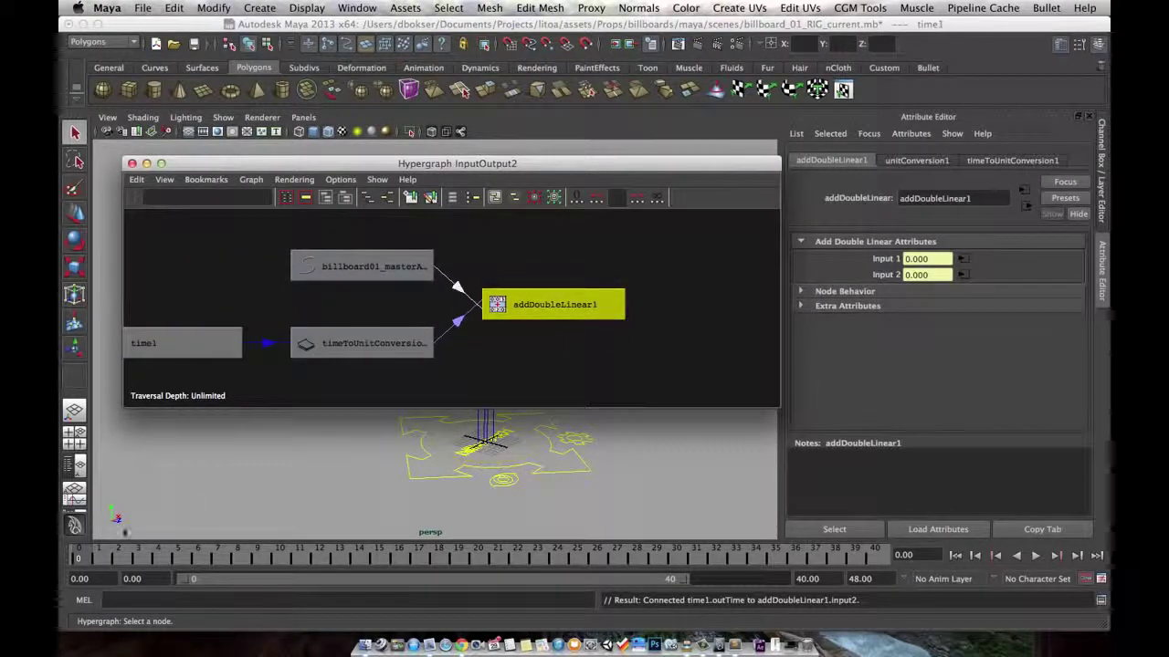
click(138, 559)
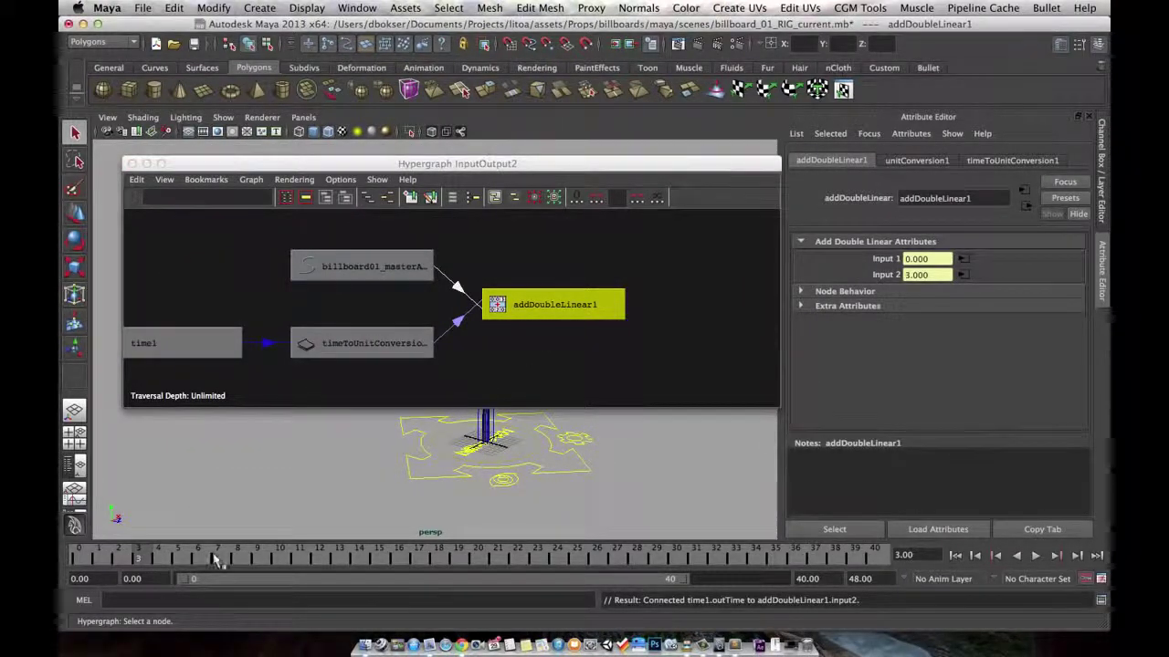
key(alt+v)
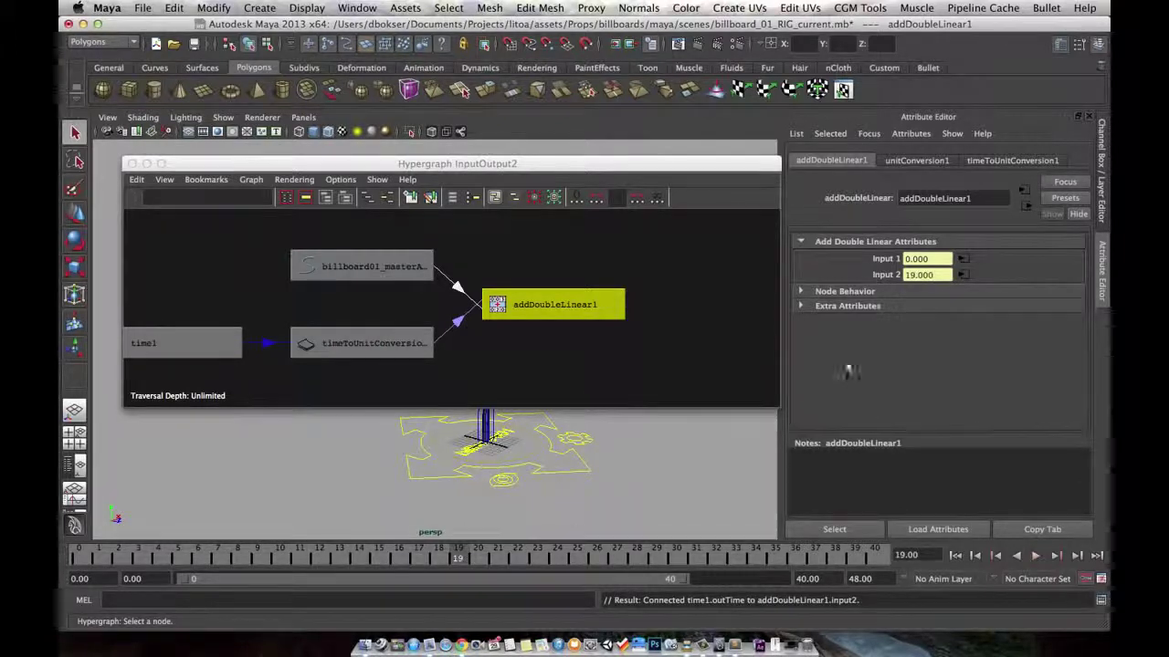
key(alt+v)
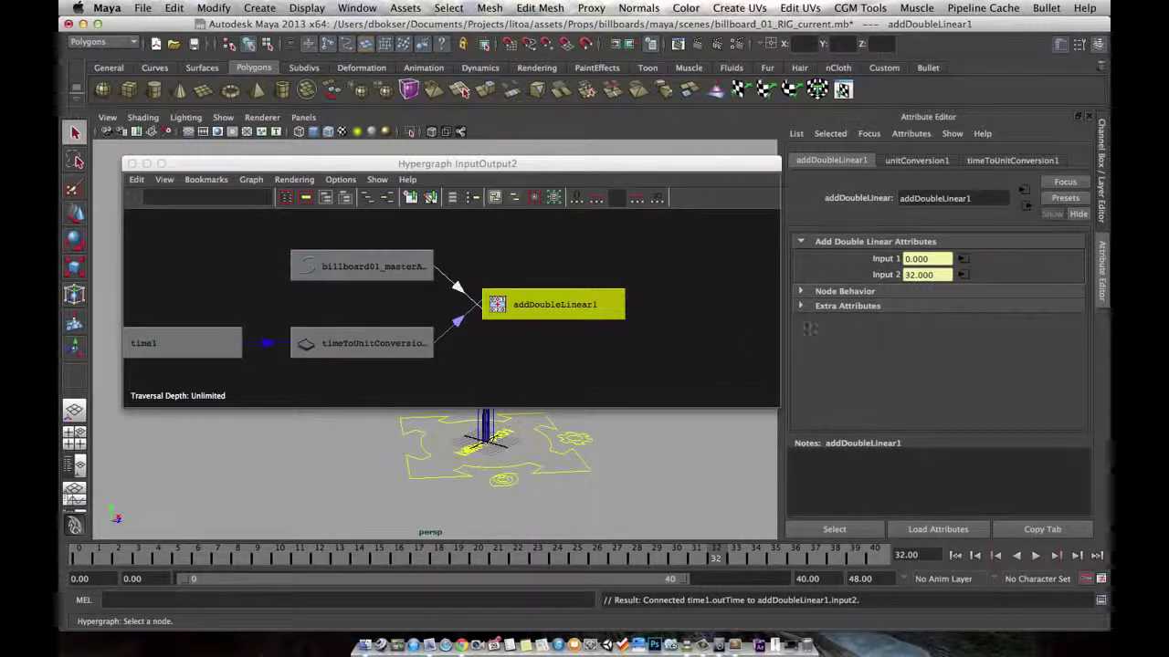
click(400, 554)
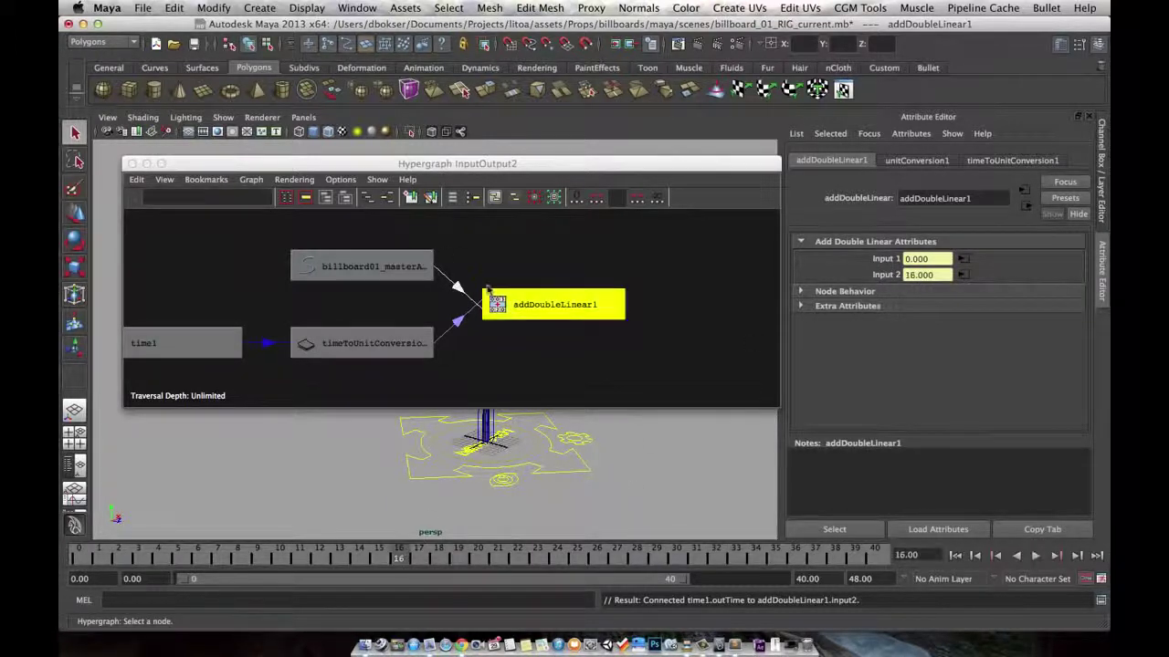
drag(573, 311, 581, 299)
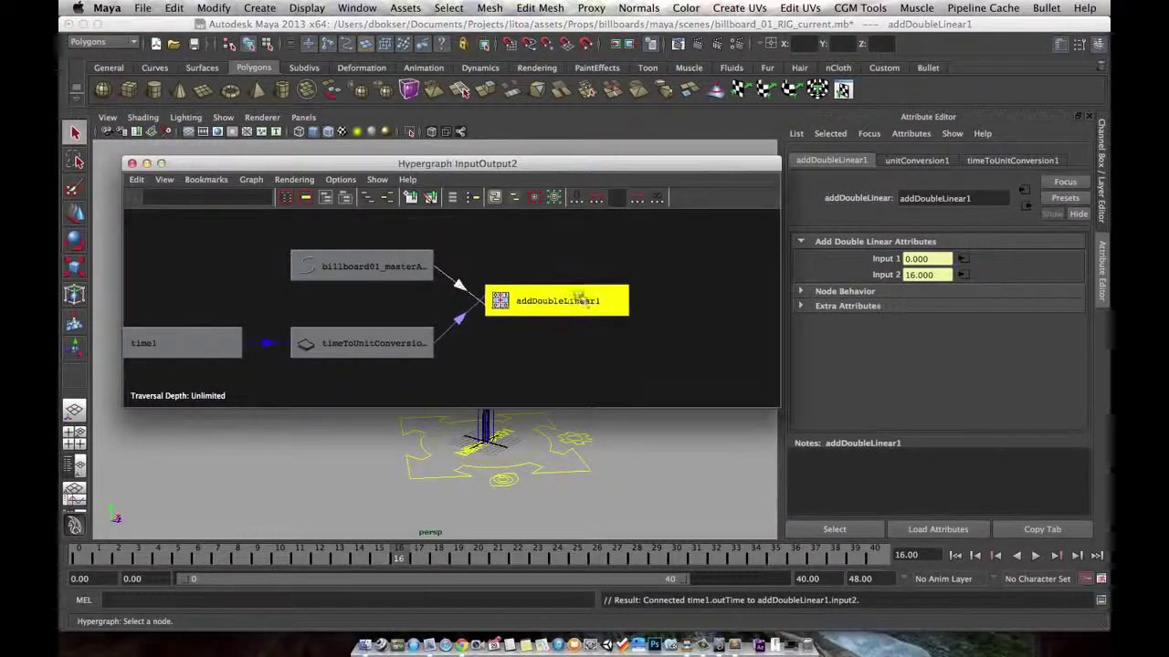
Open the Script Editor beside the Hypergraph and start a Python script with "import maya.cmds as mc"
drag(621, 170, 592, 273)
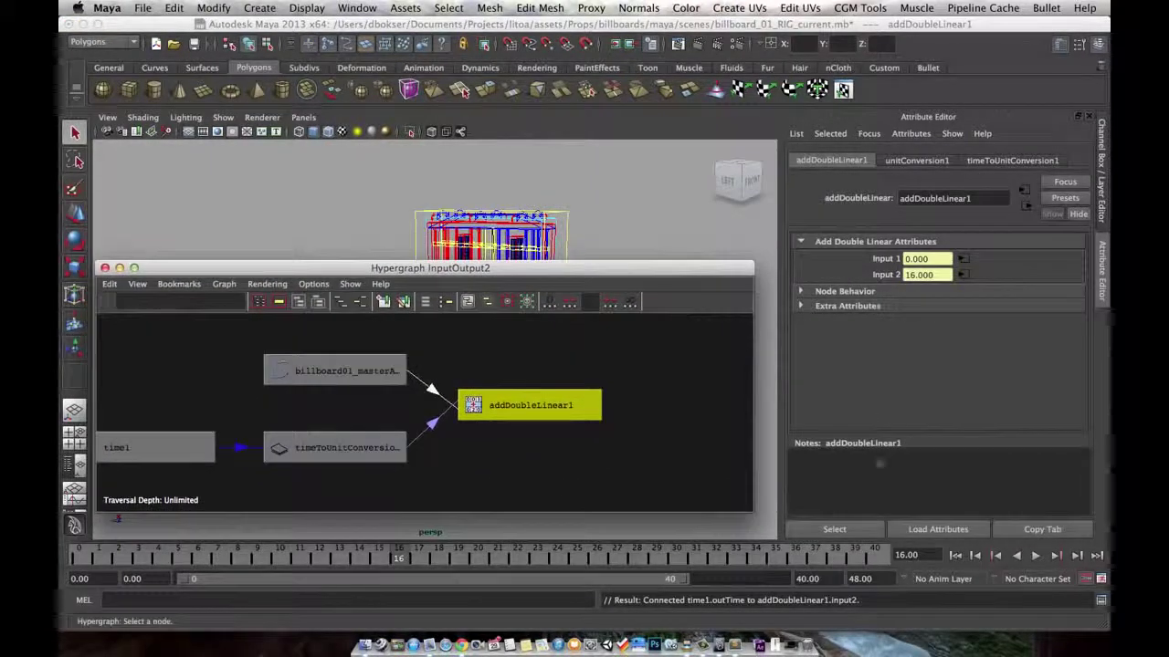
click(1100, 602)
drag(347, 119, 820, 128)
click(777, 392)
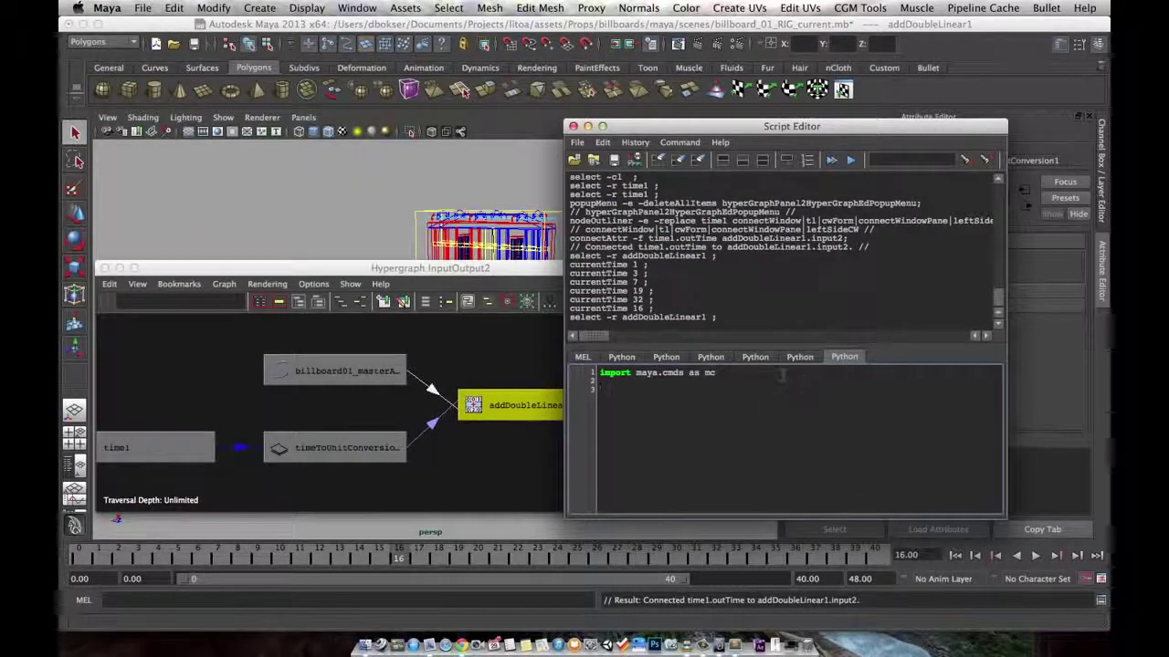
key(super+a)
text(im)
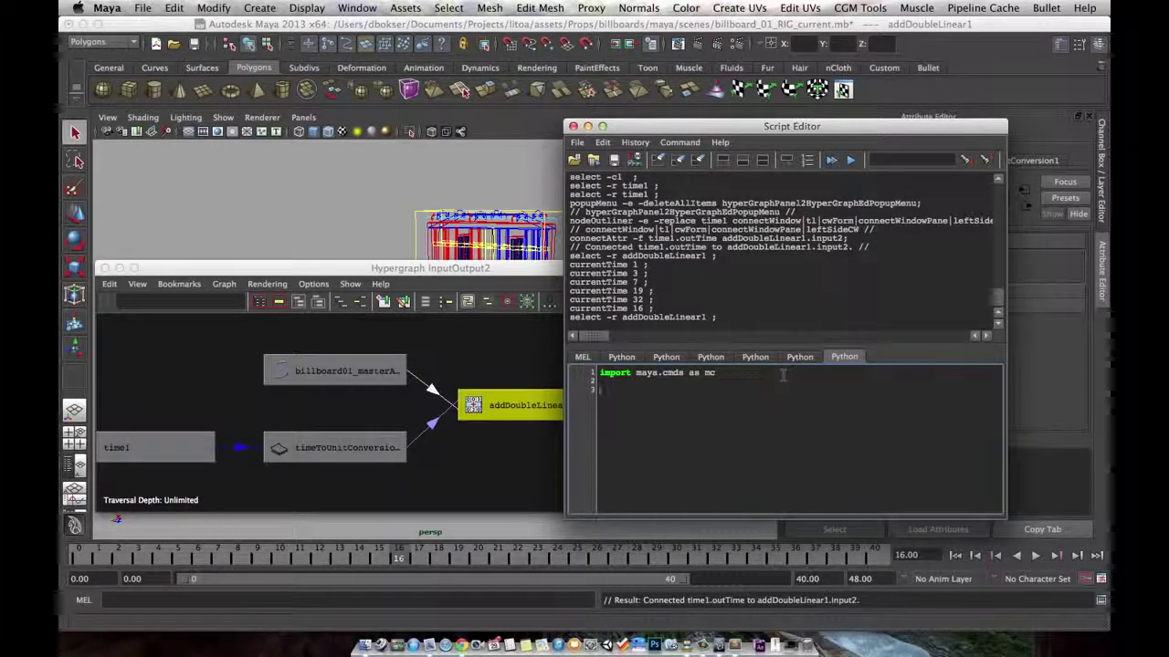
Add "for animCurve in mc.ls(type='animCurve')" to the script and run only the mc.ls expression to list the animation curves
drag(751, 134, 833, 127)
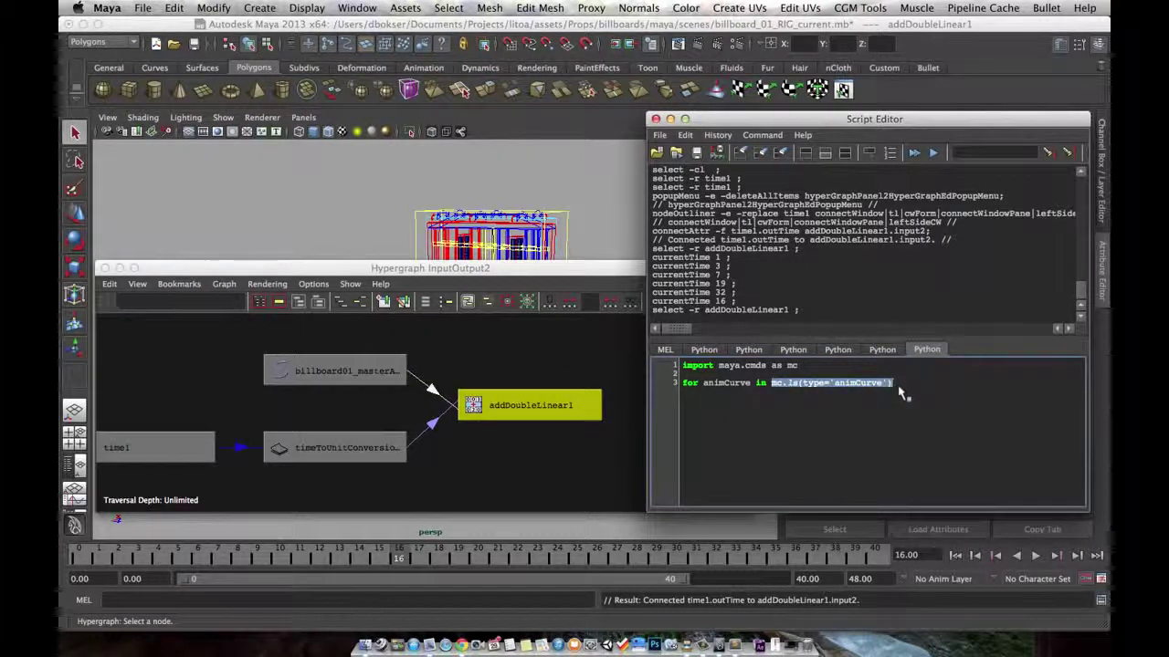
key(ctrl+Return)
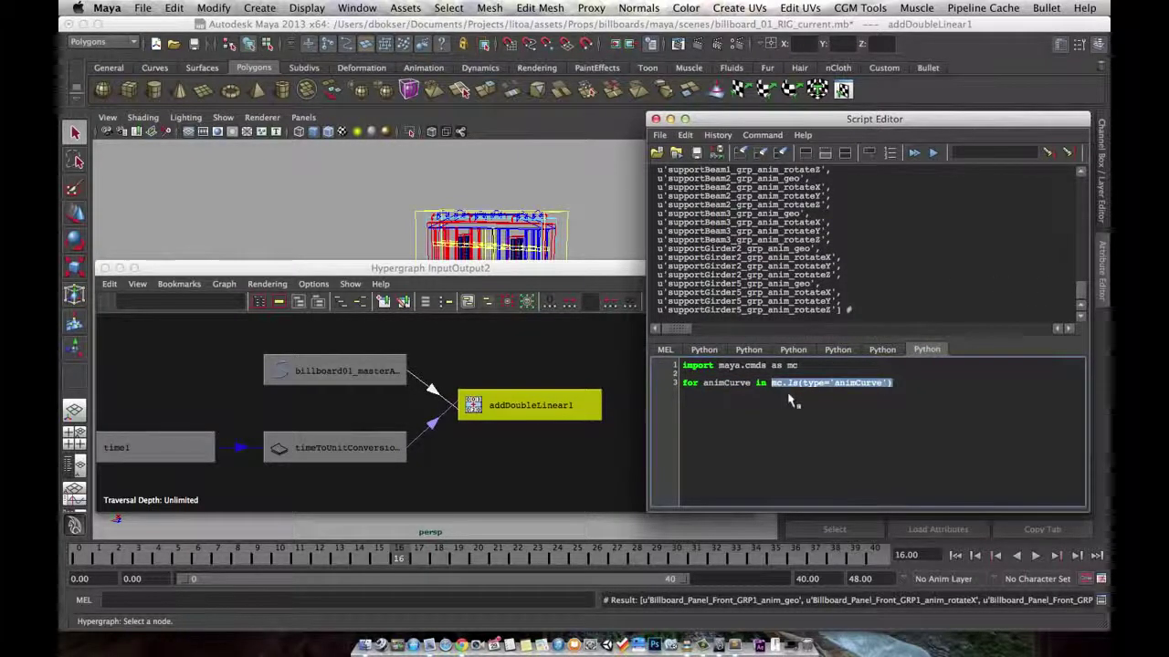
mouse_move(1082, 292)
mouse_down()
mouse_move(1081, 277)
mouse_move(1079, 302)
mouse_up()
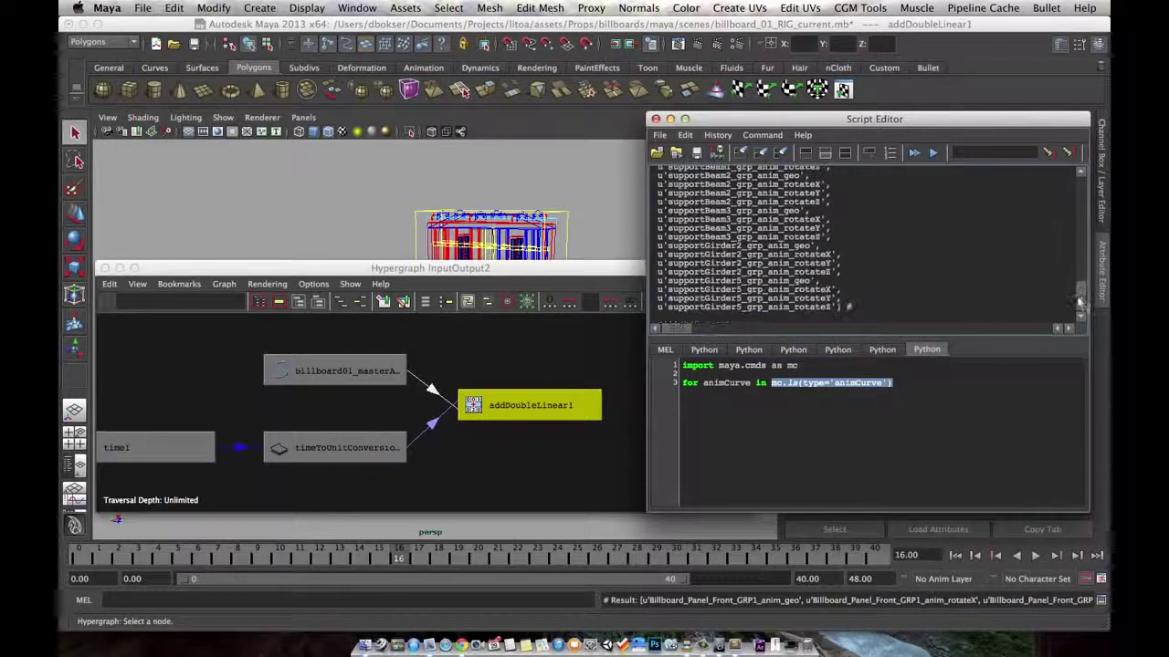
Complete the loop with a colon and the body line "mc.connectAttr('addDoubleLinear1.output', animCurve+'.input')"
click(900, 385)
text(:)
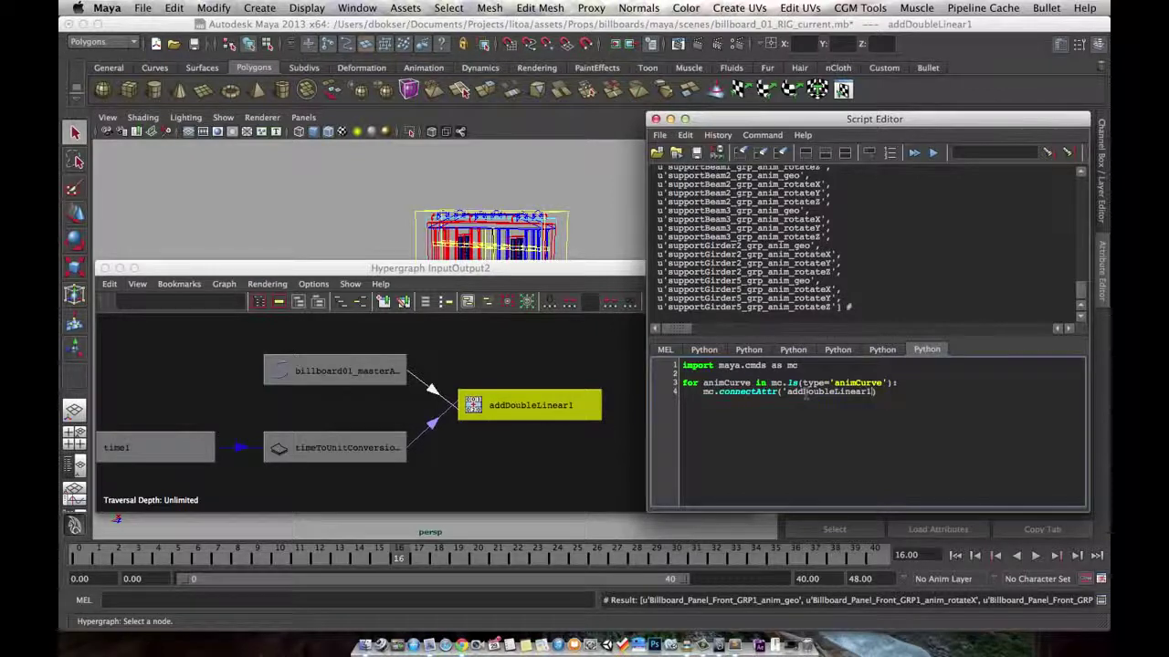
drag(844, 122, 847, 164)
text(put'))
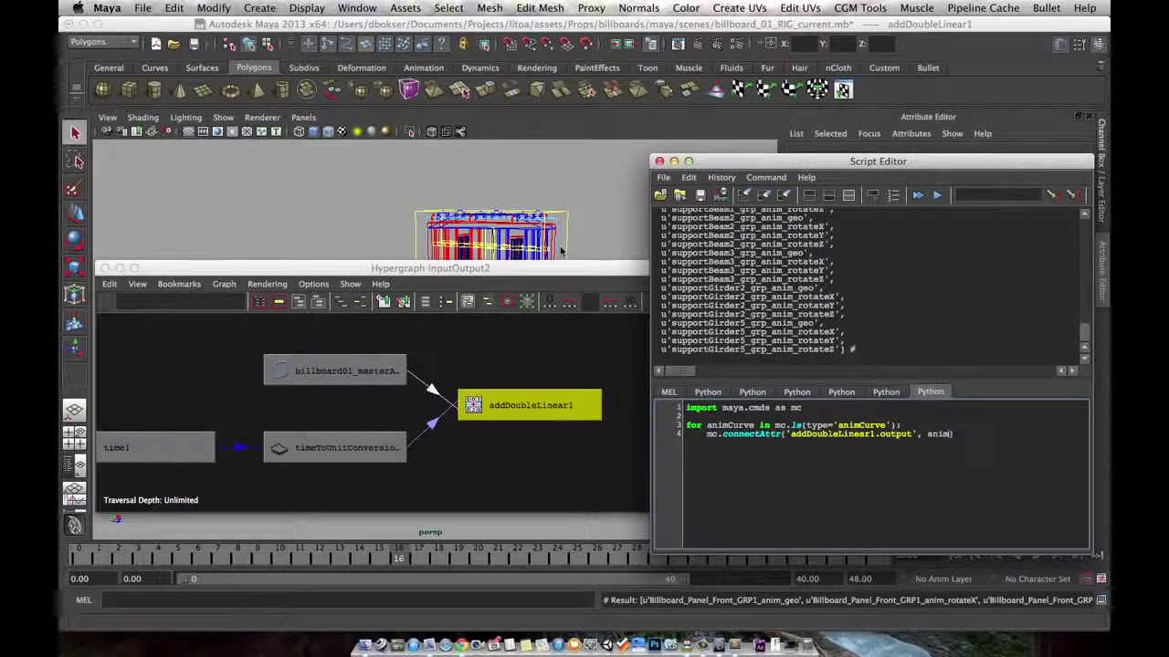
text(+'')
text(.input)
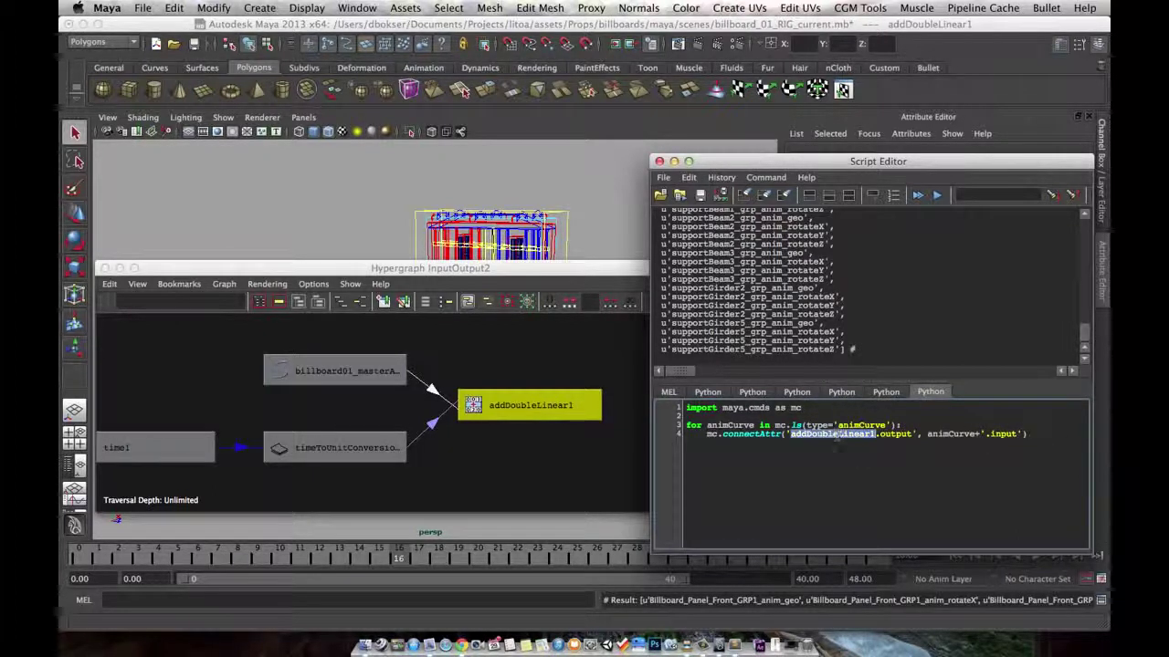
click(918, 434)
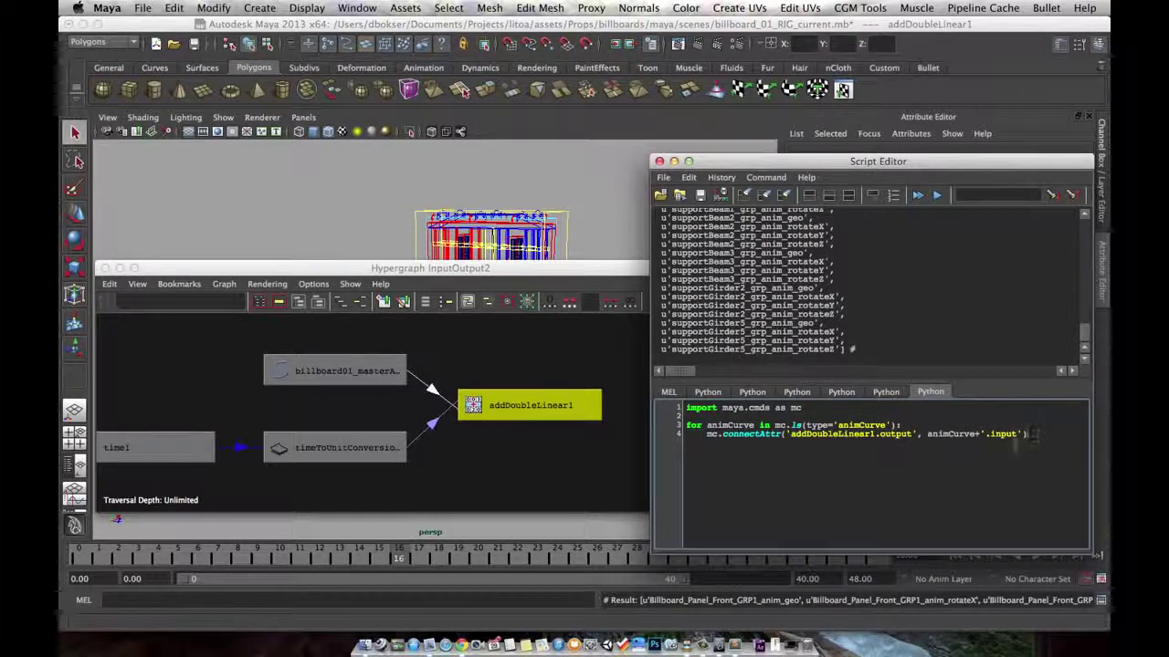
Run the whole Python script to connect addDoubleLinear1 to every animation curve, and close the Hypergraph and Script Editor windows
key(super+a)
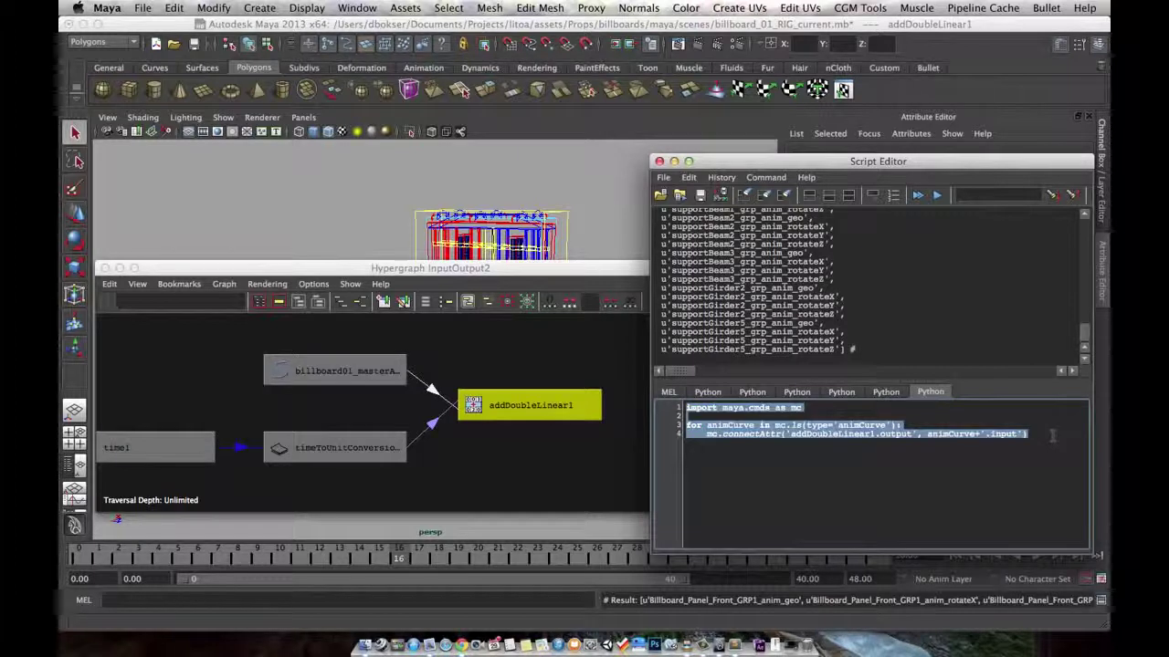
key(ctrl+Return)
drag(517, 265, 595, 328)
click(183, 334)
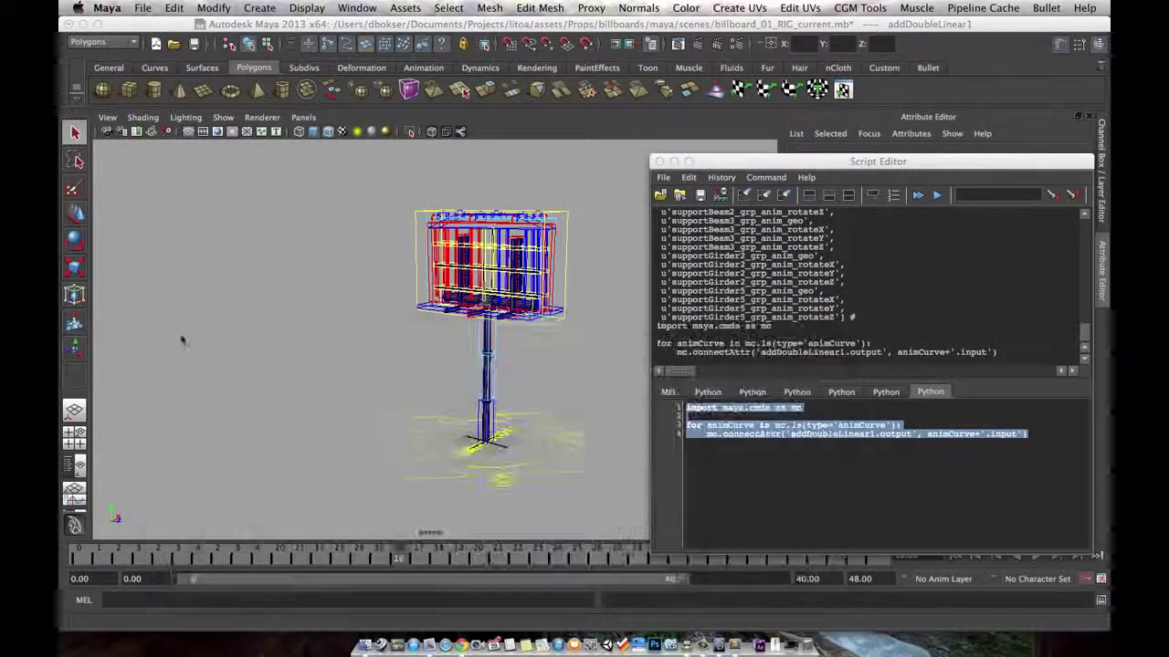
click(575, 440)
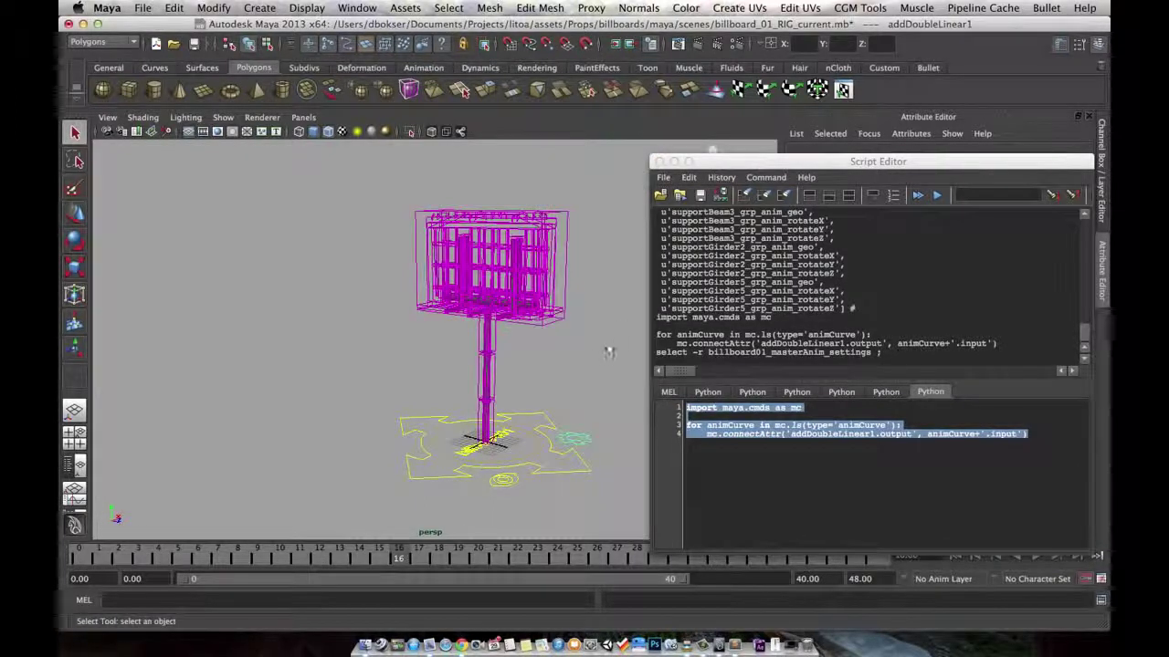
click(660, 162)
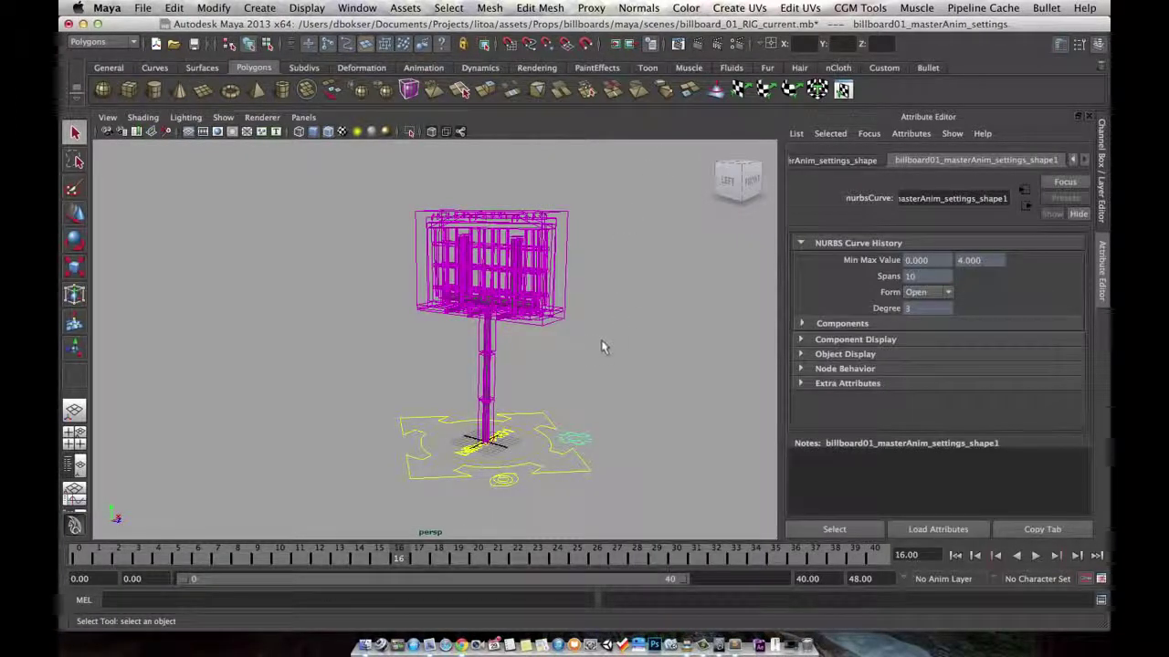
Show the Channel Box instead of the Attribute Editor and play the billboard animation from frame 0 with nothing selected
alt+drag(602, 347, 618, 335)
key(ctrl+a)
mouse_move(621, 334)
alt+middle_down()
mouse_move(613, 344)
mouse_move(694, 347)
mouse_move(616, 355)
alt+middle_up()
click(611, 362)
alt+drag(612, 362, 652, 366)
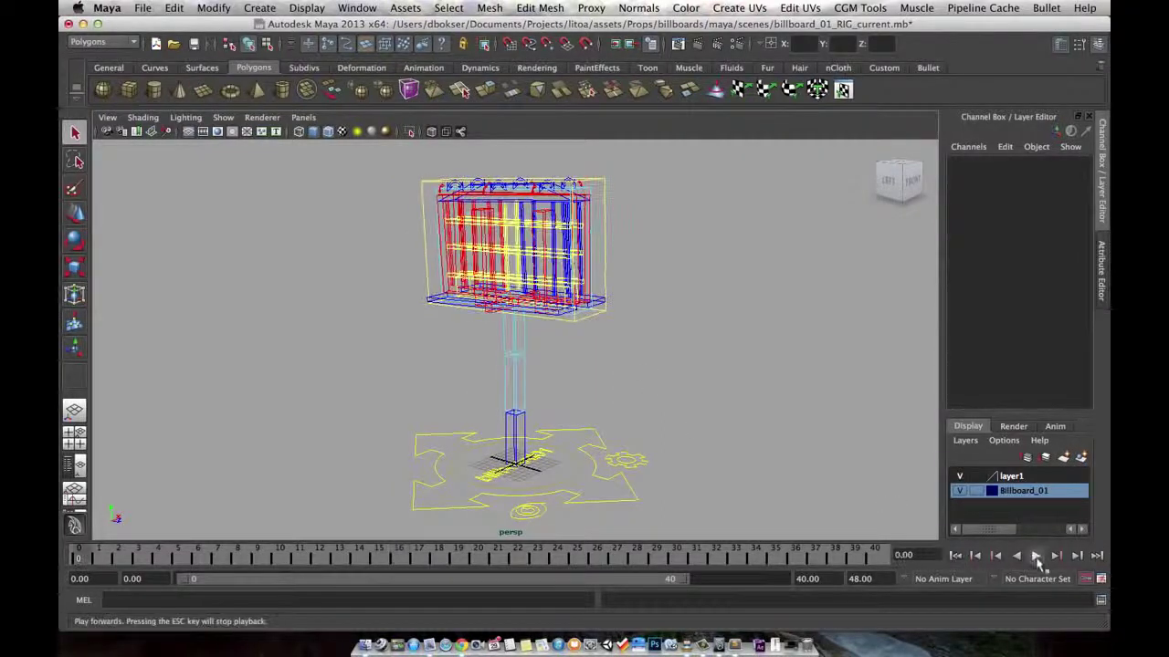
click(1035, 555)
click(1036, 555)
Select the gear-shaped billboard01_masterAnim_settings control, go to frame 20 and set its Anim Start to 20
click(626, 459)
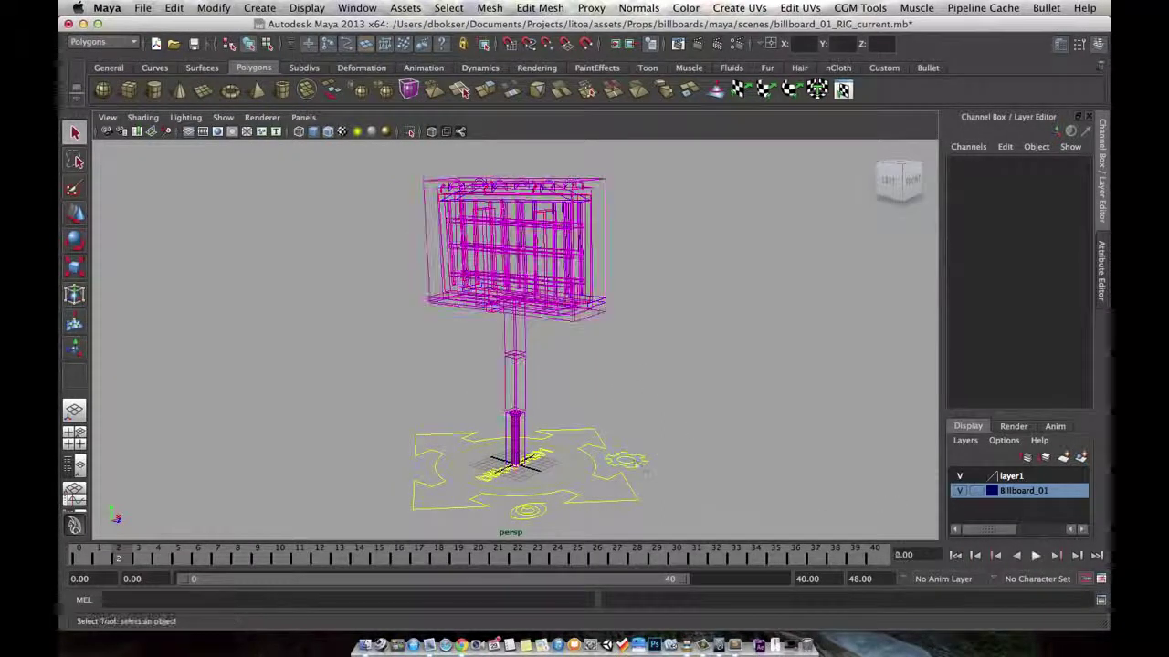
click(968, 558)
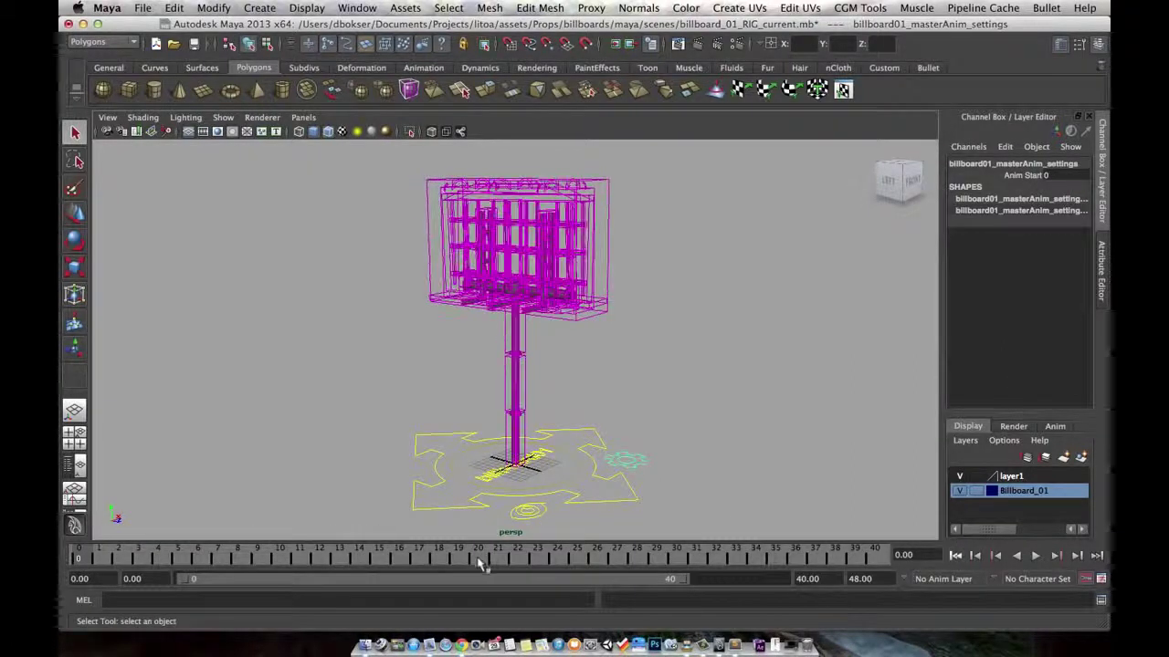
click(478, 559)
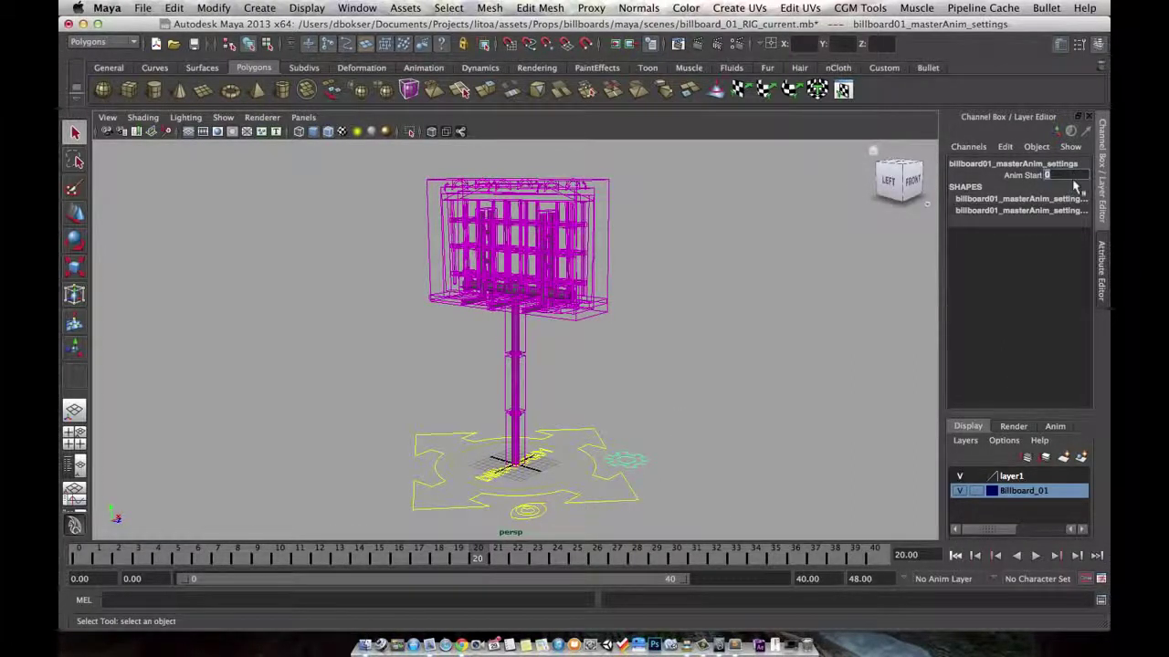
key(Return)
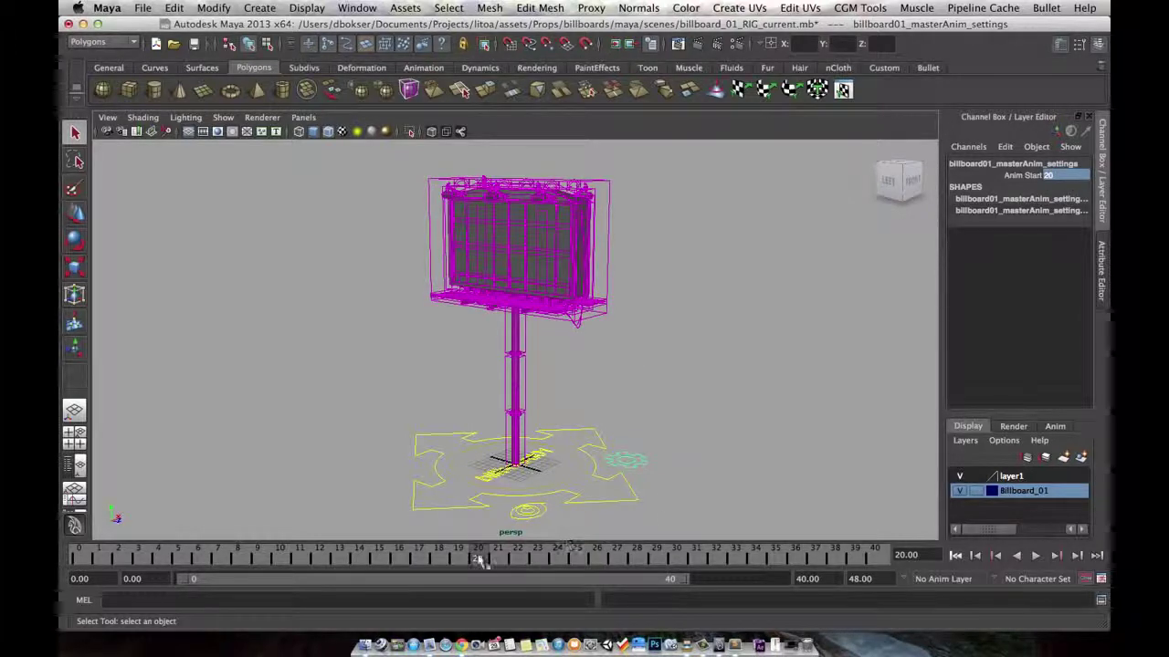
Set the playback range to start at frame -20 and play the animation to check the Anim Start offset
key(alt+v)
key(alt+v)
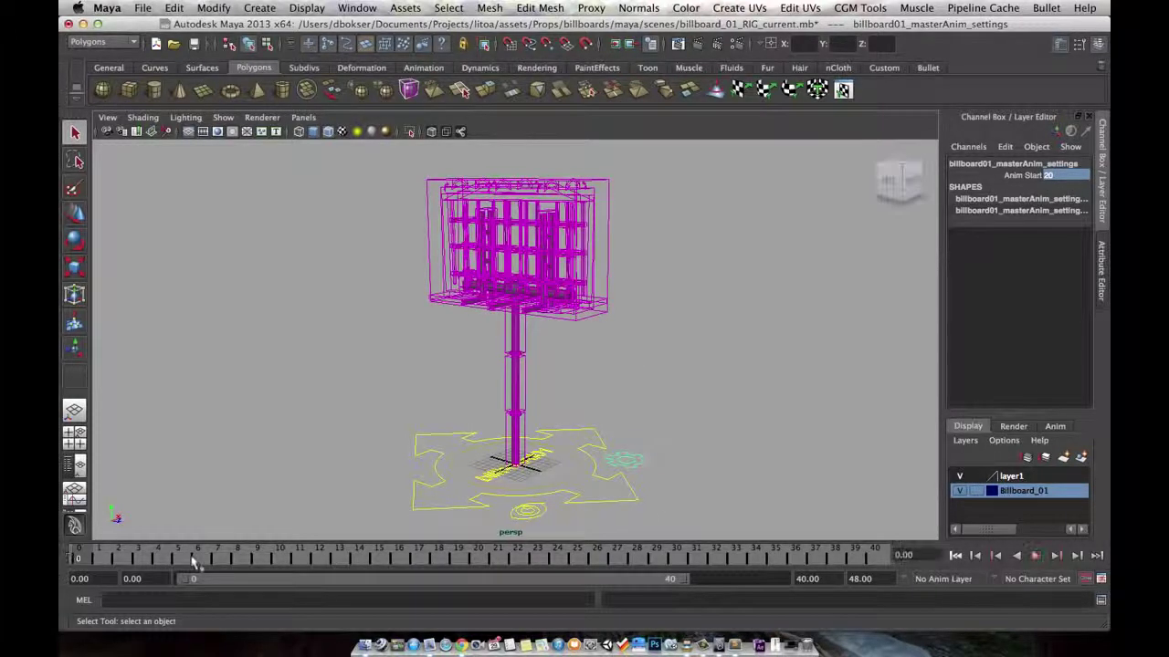
text(-20)
key(Return)
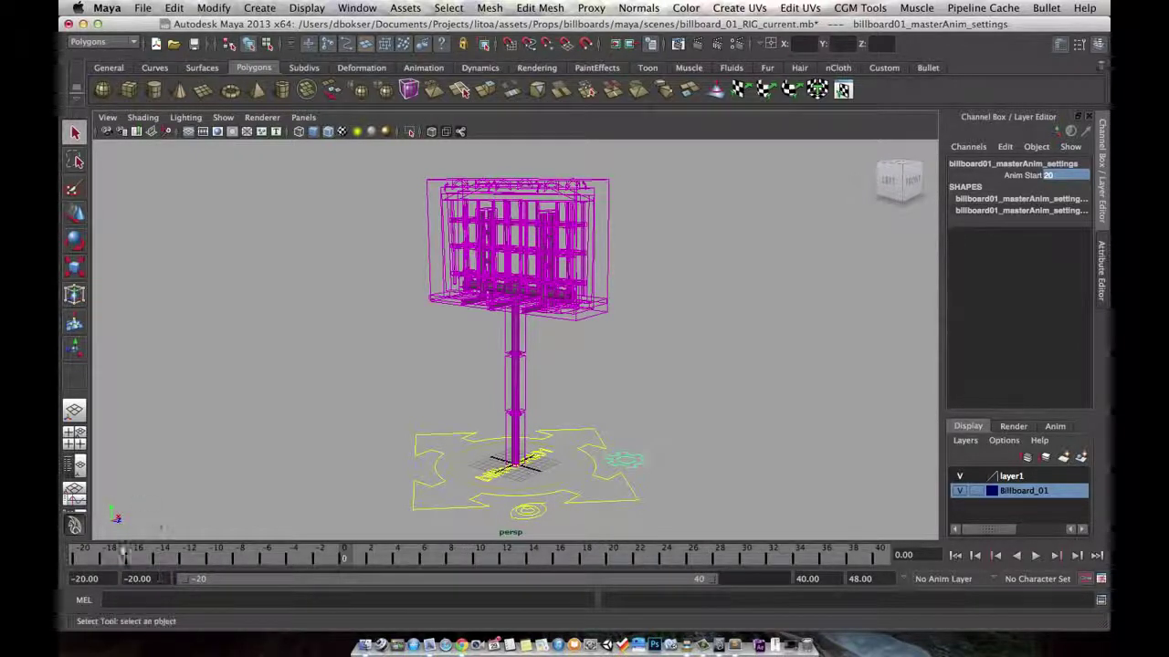
key(alt+v)
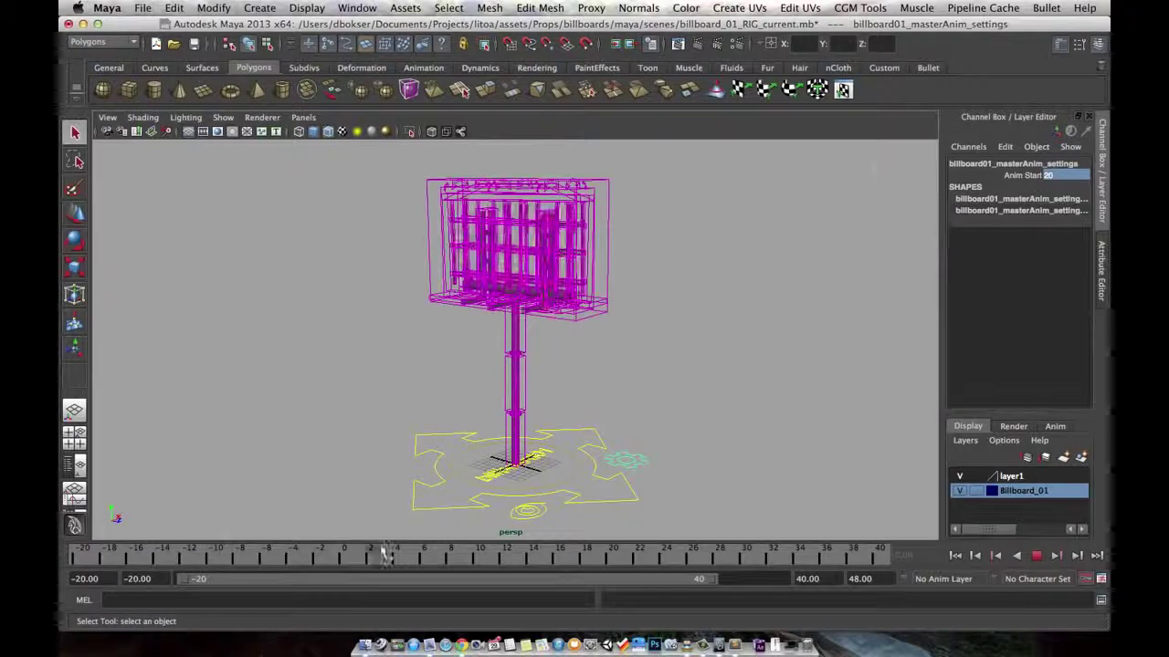
click(383, 552)
Reselect the gear-shaped settings control and reopen the Hypergraph to examine the input and output connections
click(661, 437)
click(636, 459)
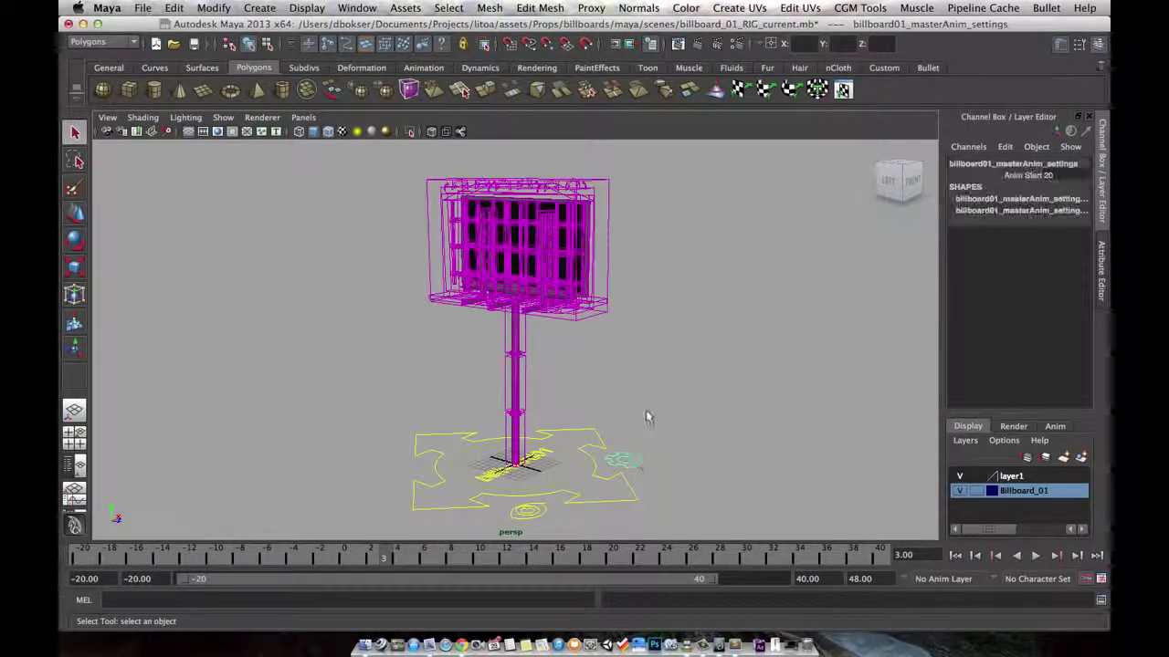
key(space)
drag(608, 371, 657, 197)
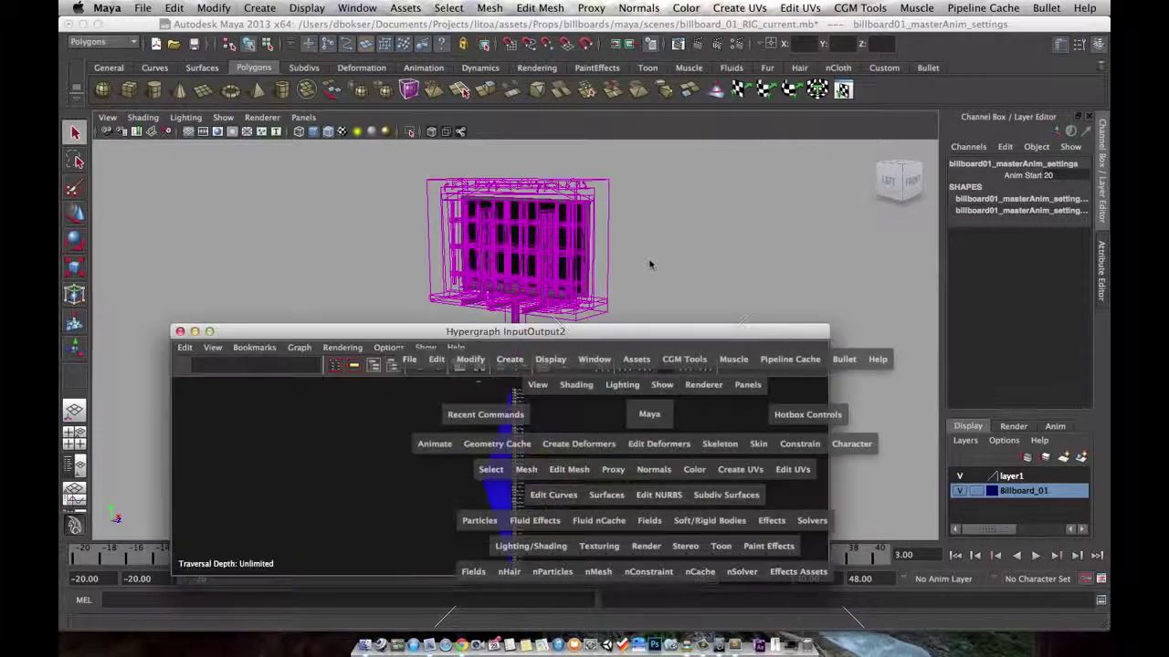
drag(597, 336, 607, 215)
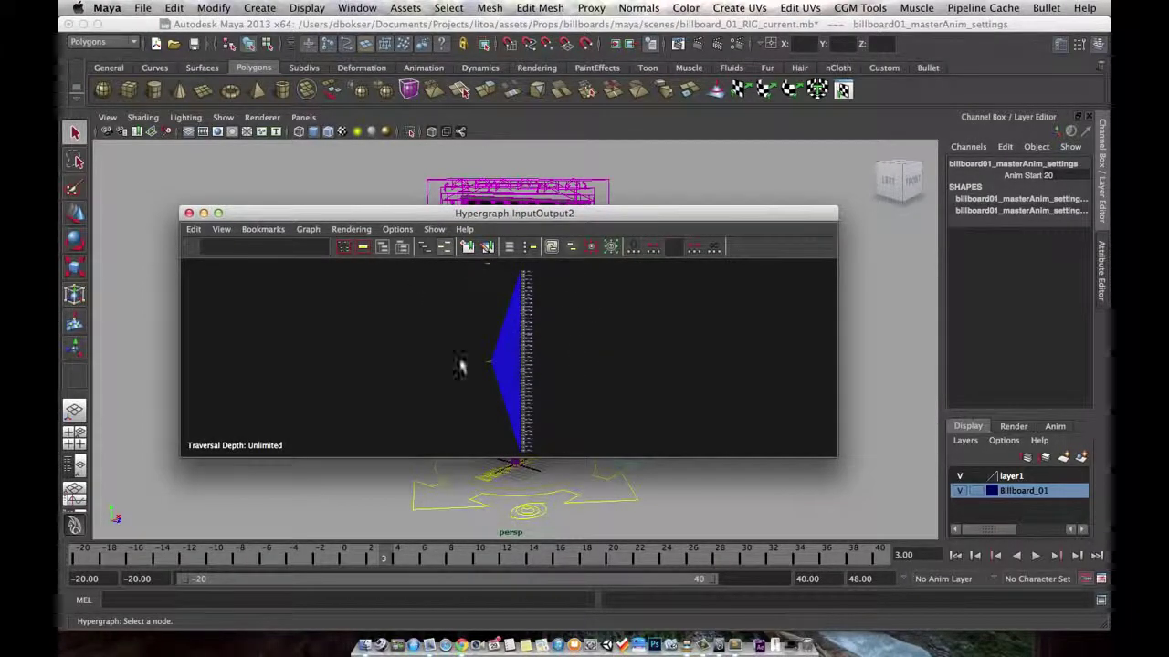
alt+middle_drag(460, 361, 181, 604)
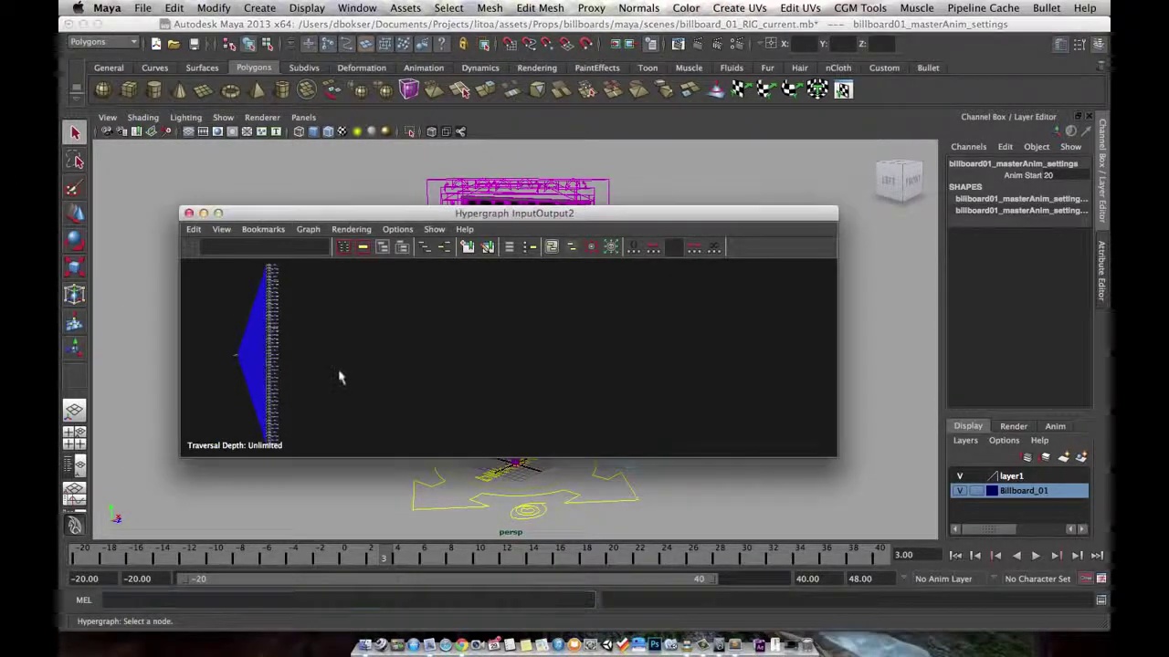
Select the add node with the MEL command "select addDoubleLinear1" and return to the Hypergraph
click(135, 601)
text(select addDoubl)
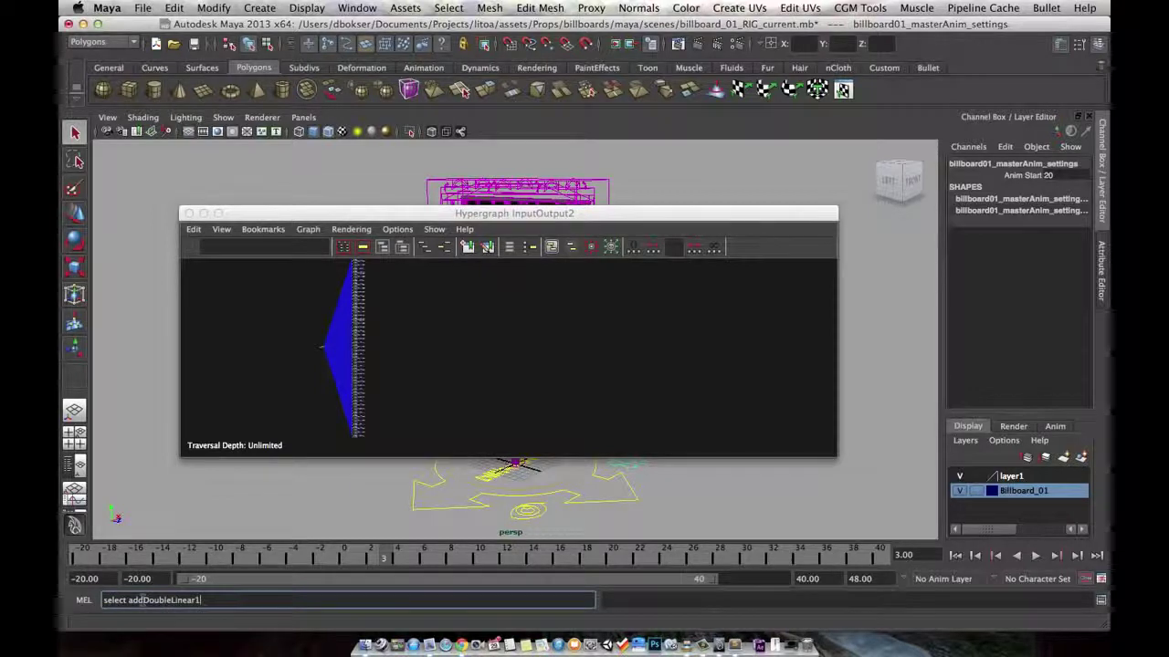
text(eLinear1)
key(Return)
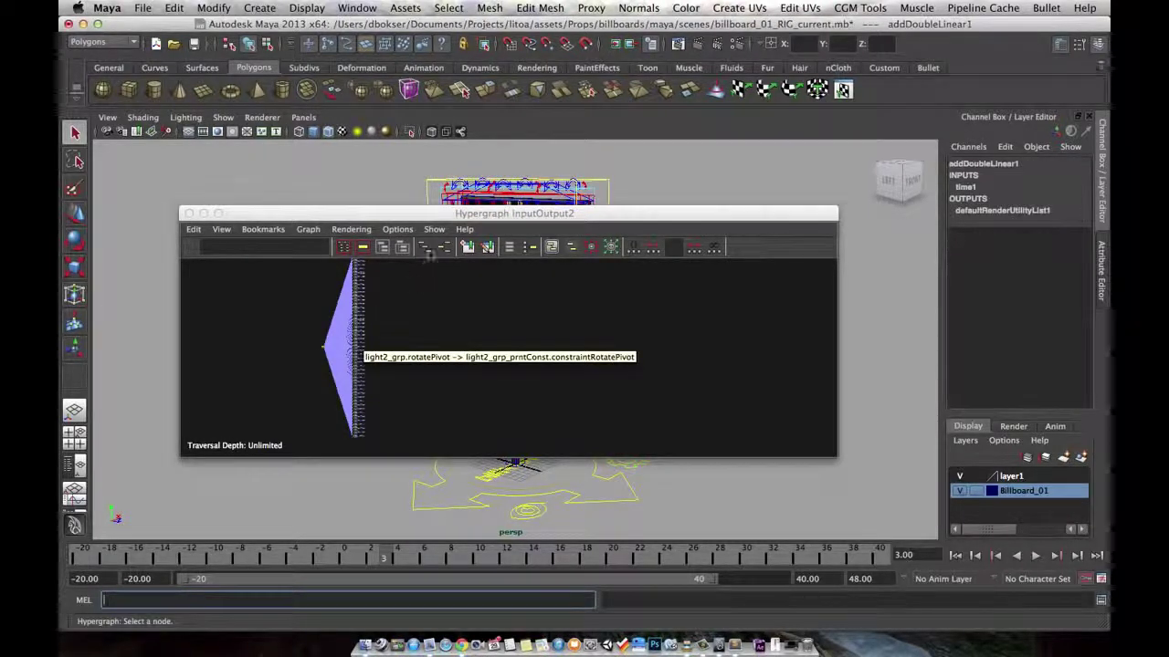
click(422, 328)
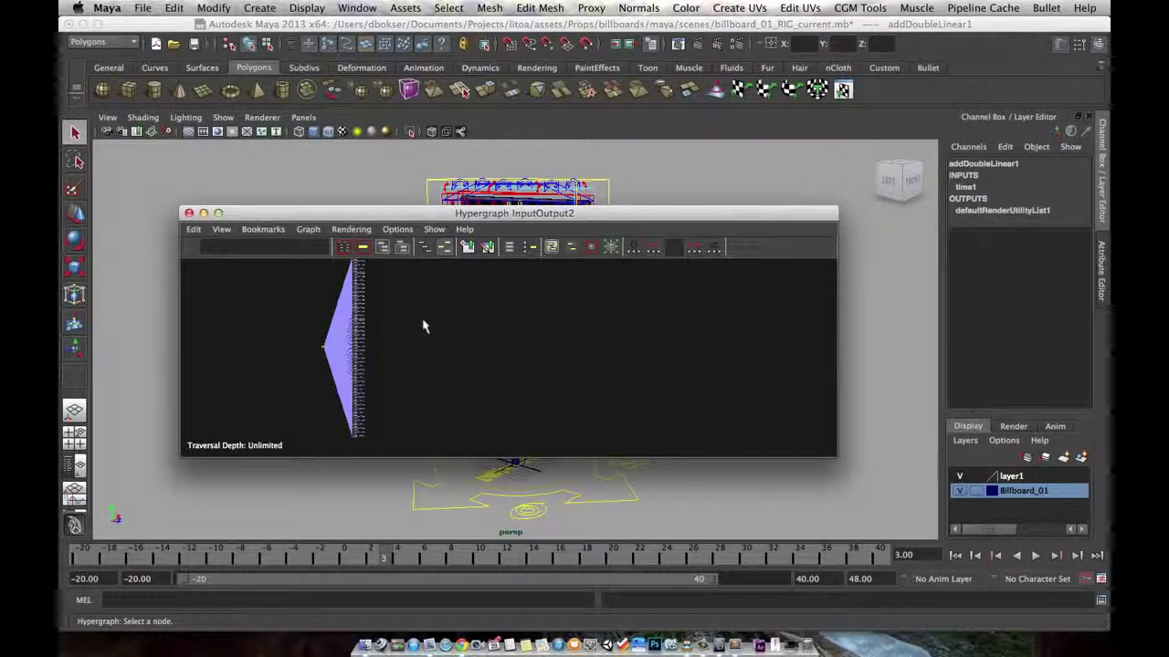
Frame the addDoubleLinear1 node in the Hypergraph and pull the billboard01_masterAnim_settings node aside to examine its incoming connection
key(f)
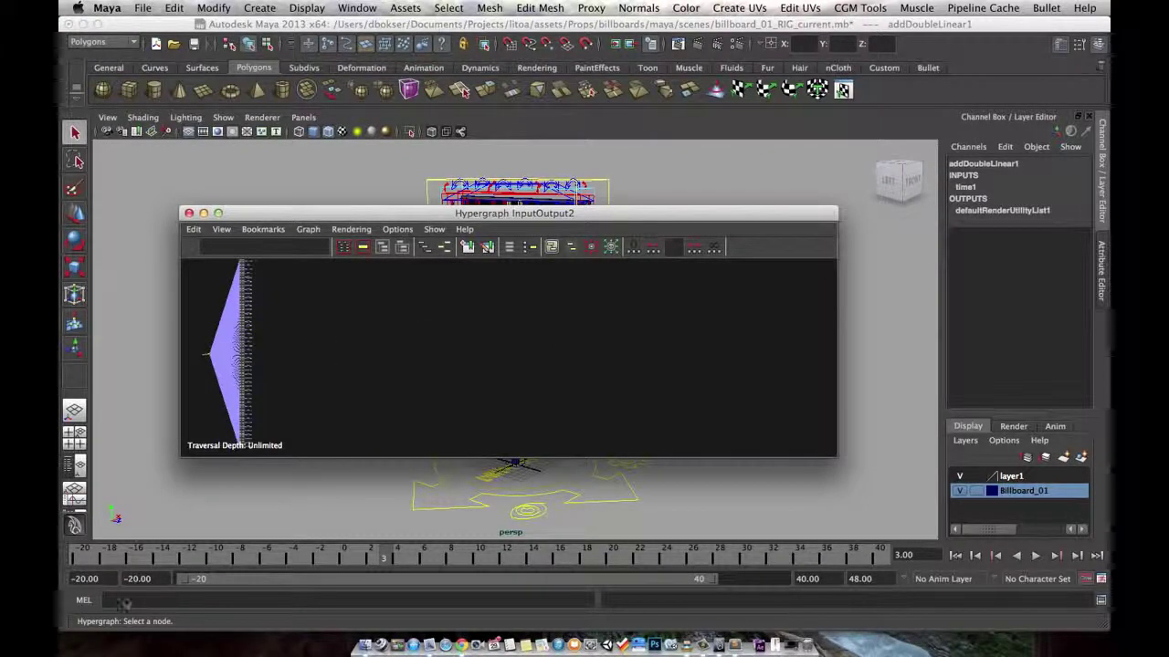
key(f)
click(133, 600)
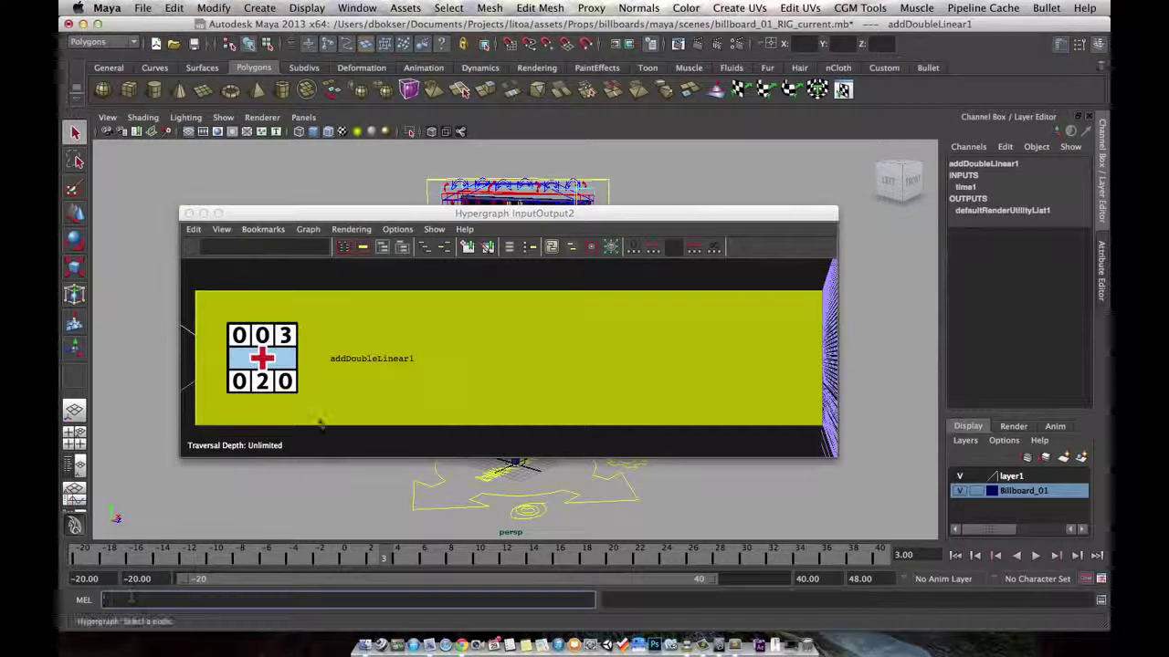
click(490, 355)
alt+middle_drag(491, 355, 552, 345)
alt+right_drag(475, 353, 100, 354)
alt+middle_drag(247, 366, 396, 360)
alt+right_drag(396, 360, 164, 337)
alt+middle_drag(436, 344, 383, 355)
drag(399, 320, 362, 297)
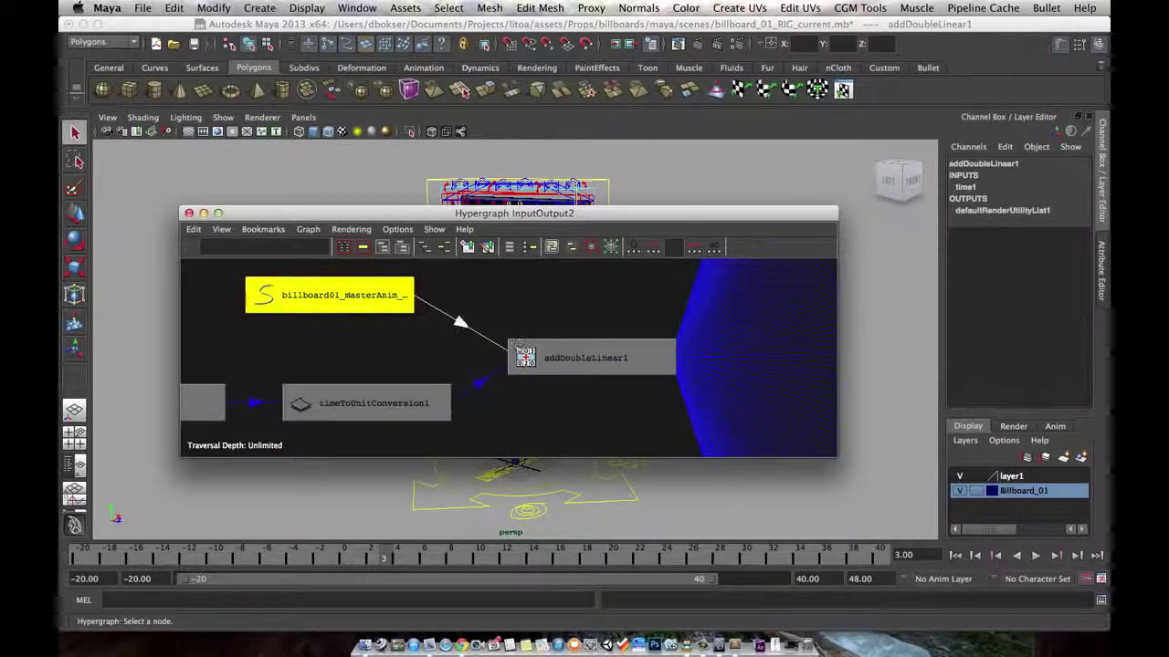
Try to delete the connection between the billboard01_masterAnim_settings node and addDoubleLinear1, leaving the settings node selected
click(459, 325)
key(Delete)
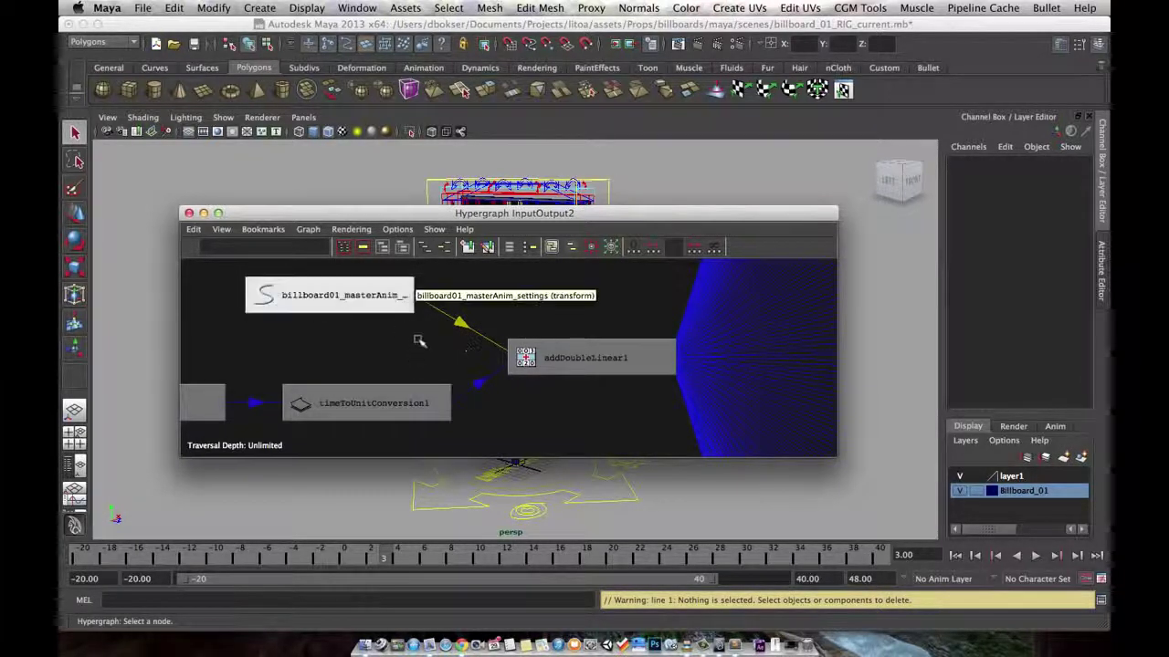
alt+middle_drag(412, 348, 402, 373)
drag(352, 319, 336, 302)
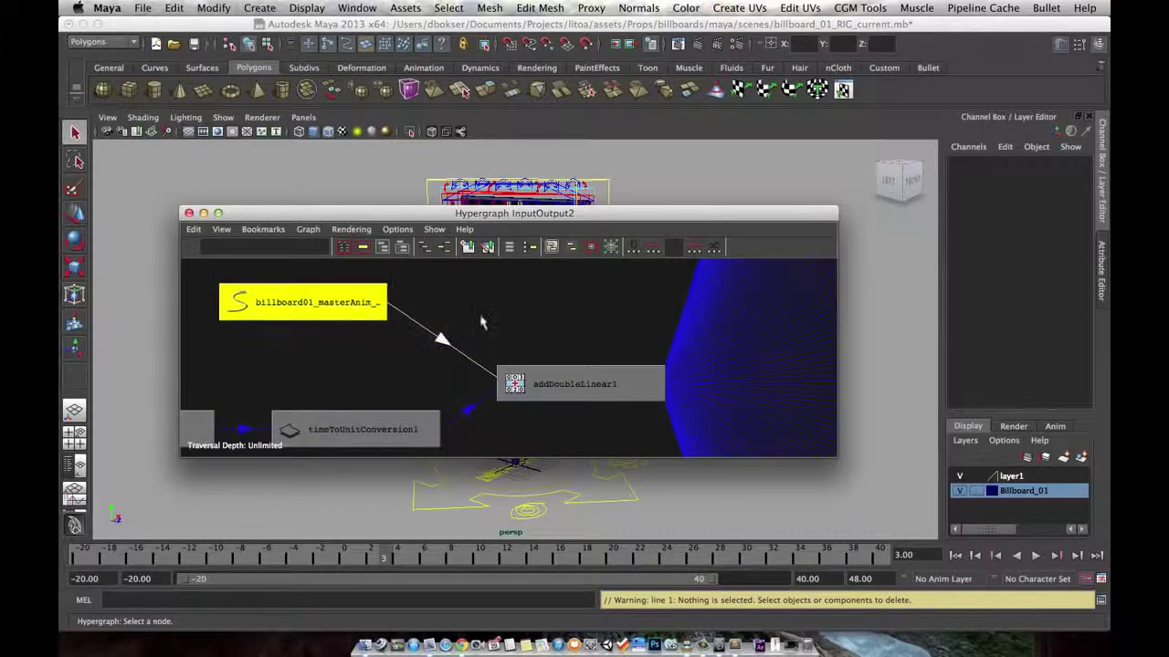
Create a Multiply Divide render node from the Hypergraph, filtering the node list with "mult"
right_click(490, 333)
mouse_move(530, 400)
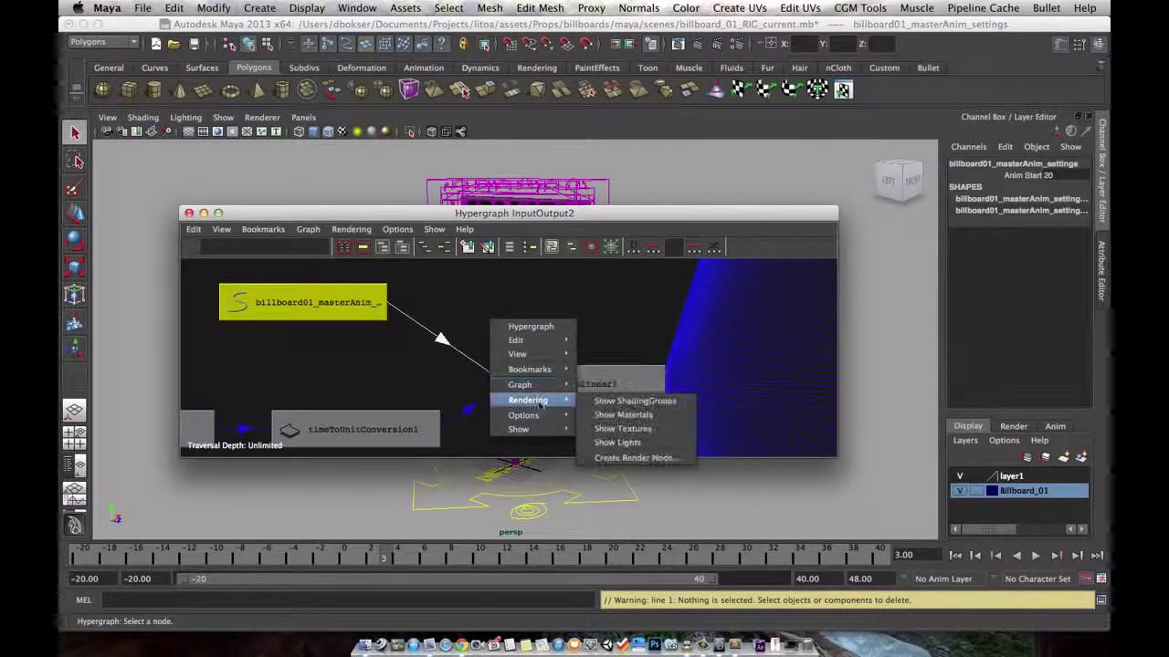
click(635, 458)
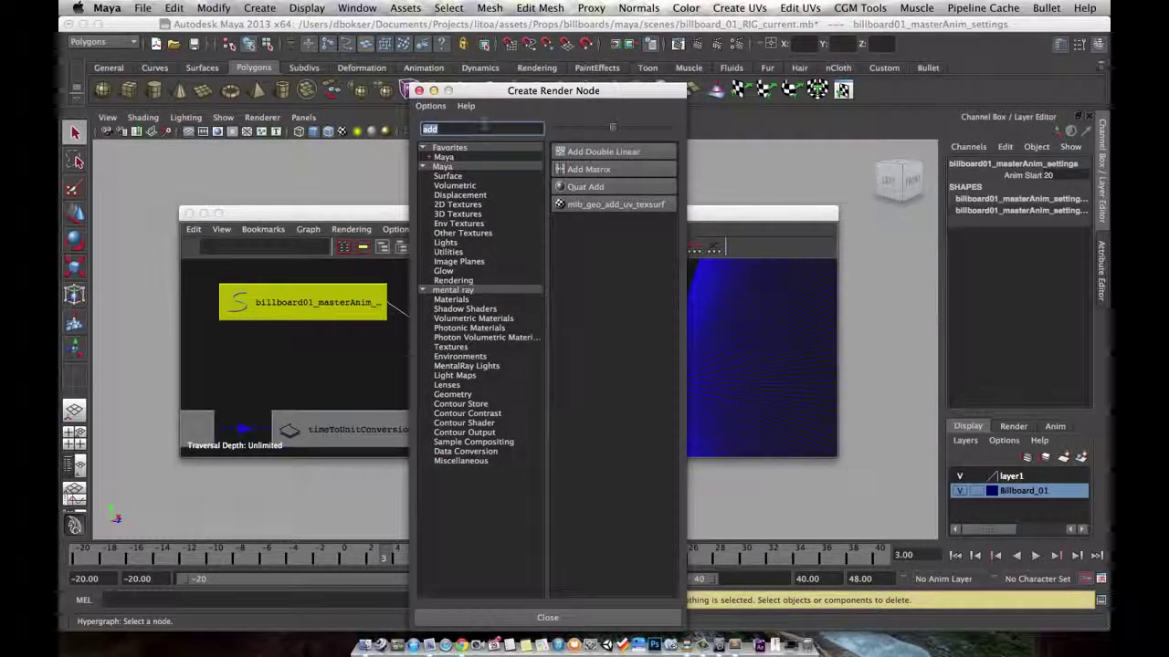
text(mult)
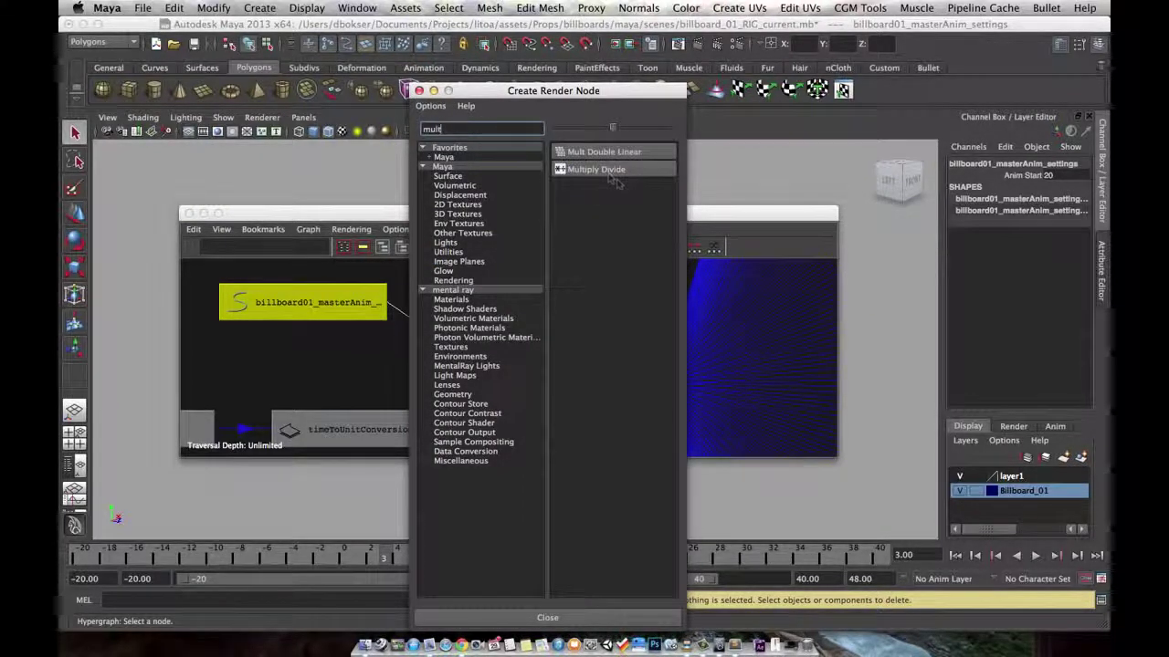
click(610, 171)
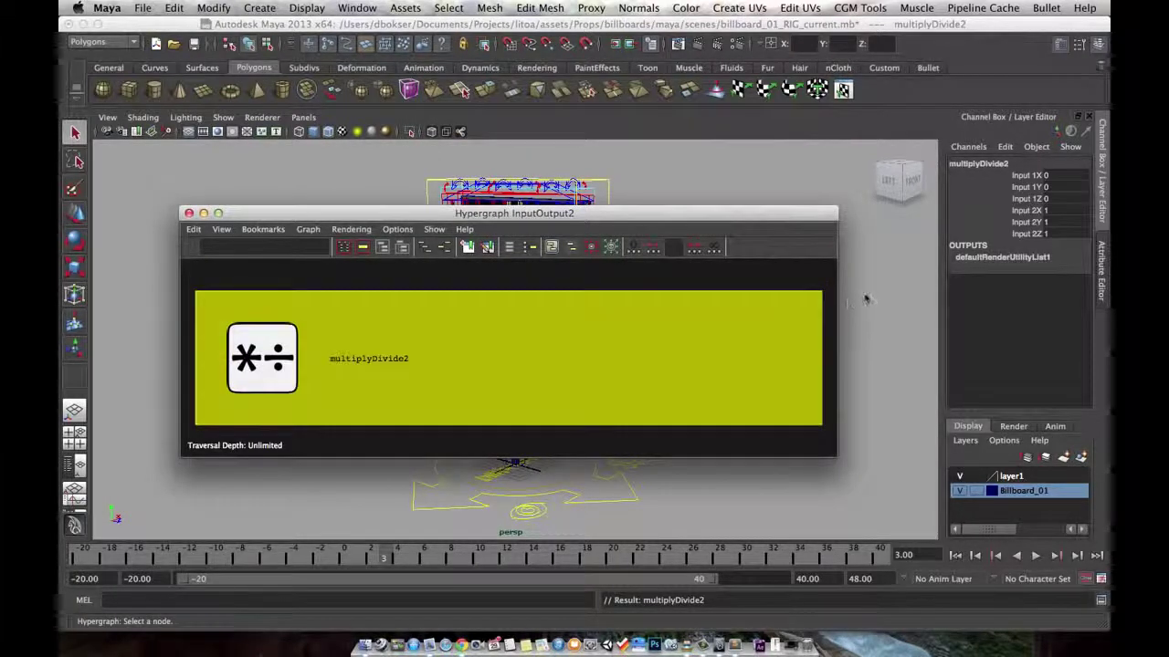
Open the Connection Editor for the new Multiply Divide node and arrange the windows so the settings control is reachable
key(space)
click(820, 245)
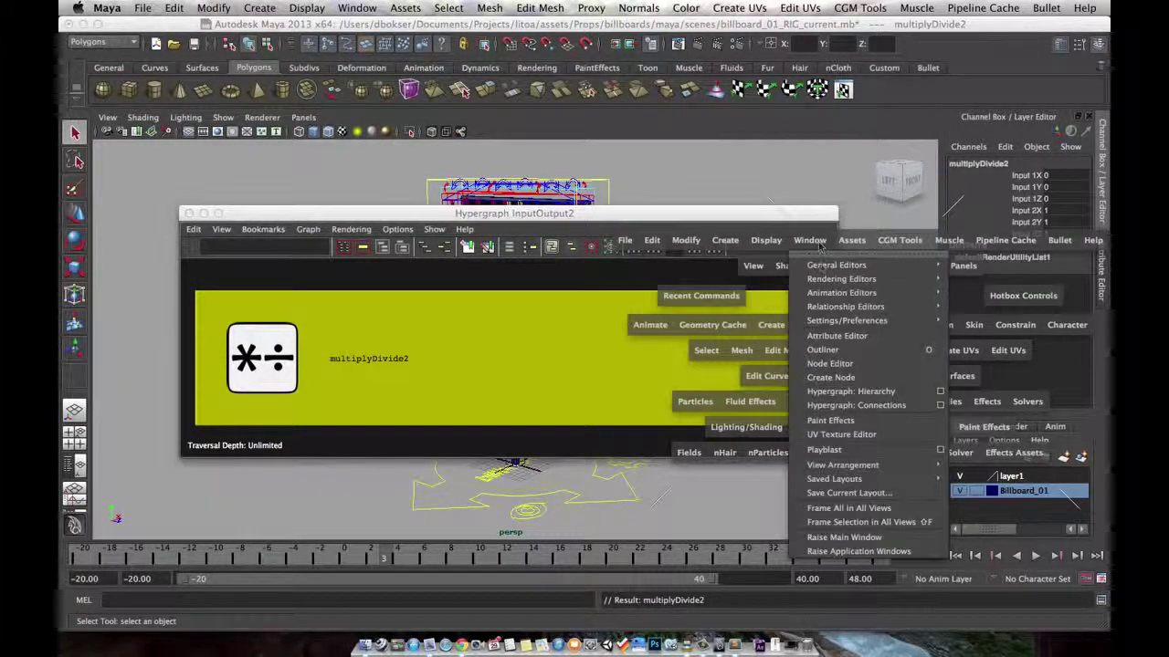
mouse_move(836, 265)
click(975, 300)
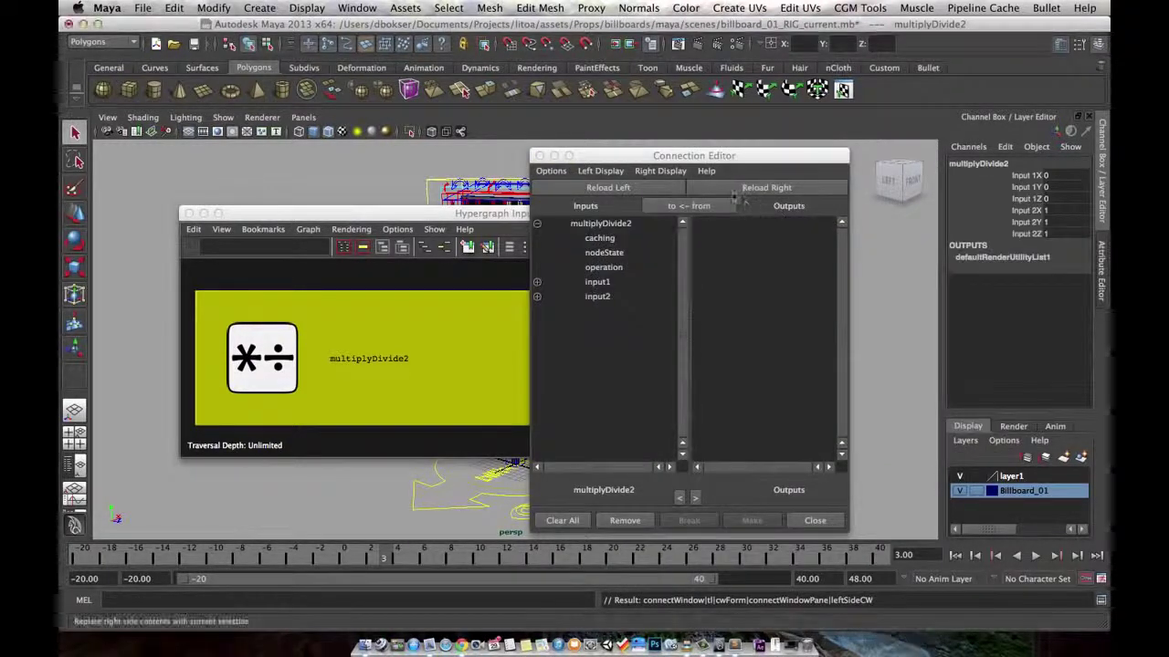
drag(671, 156, 873, 158)
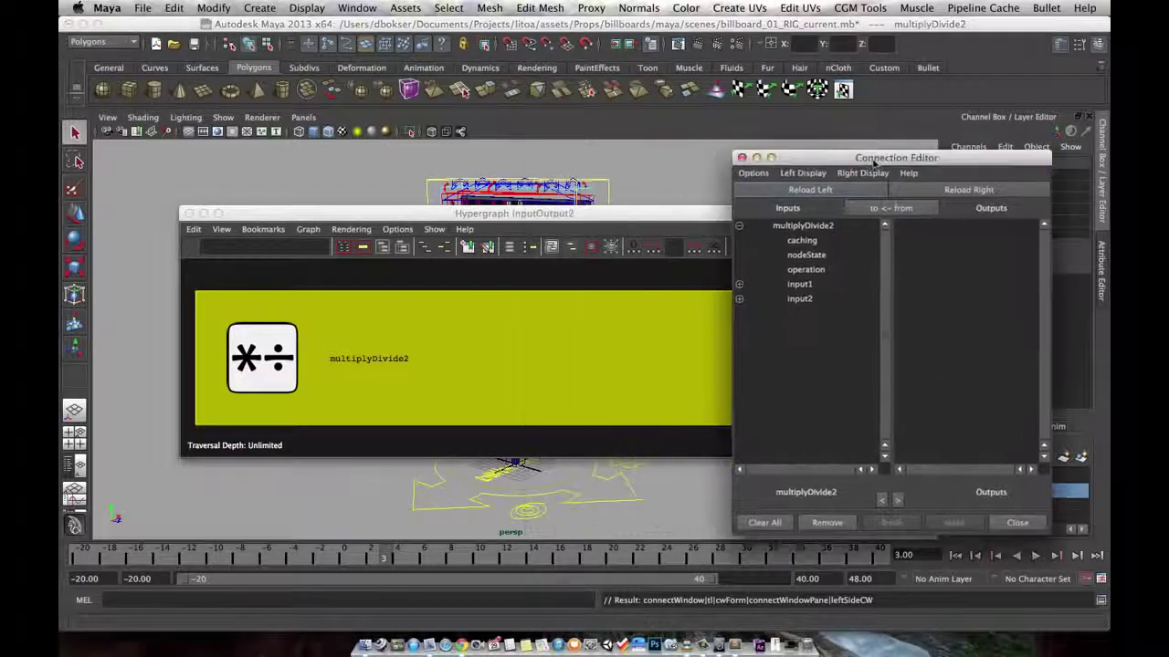
drag(632, 217, 484, 123)
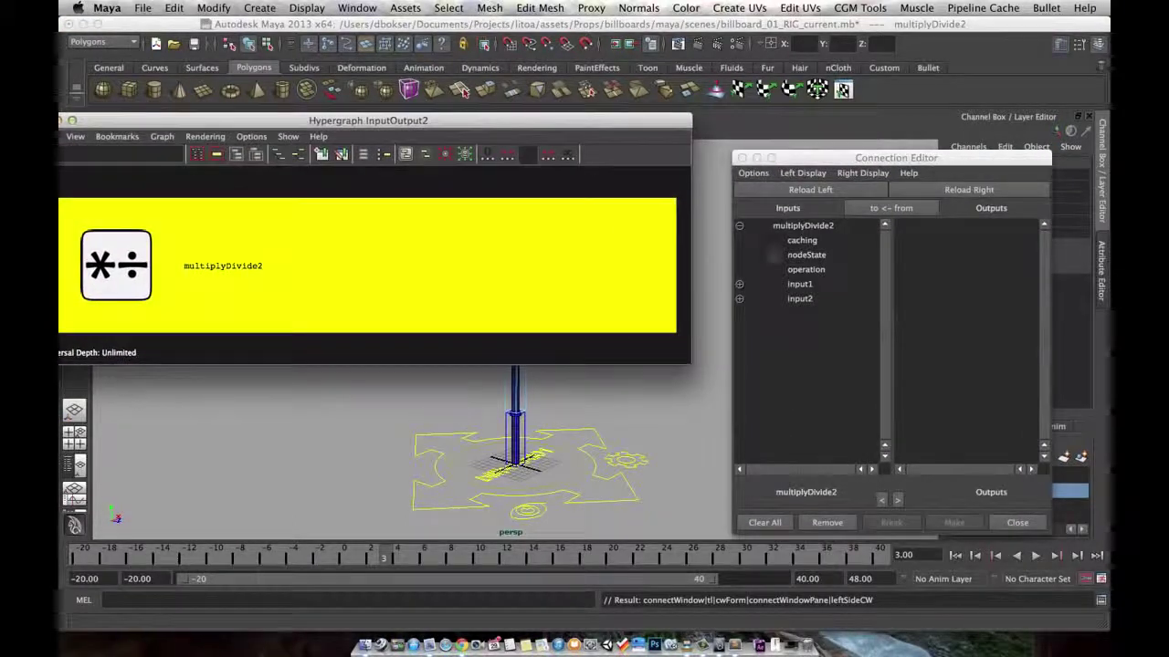
Connect the gear-shaped settings control's animStart attribute to the Multiply Divide node's input1X
click(627, 459)
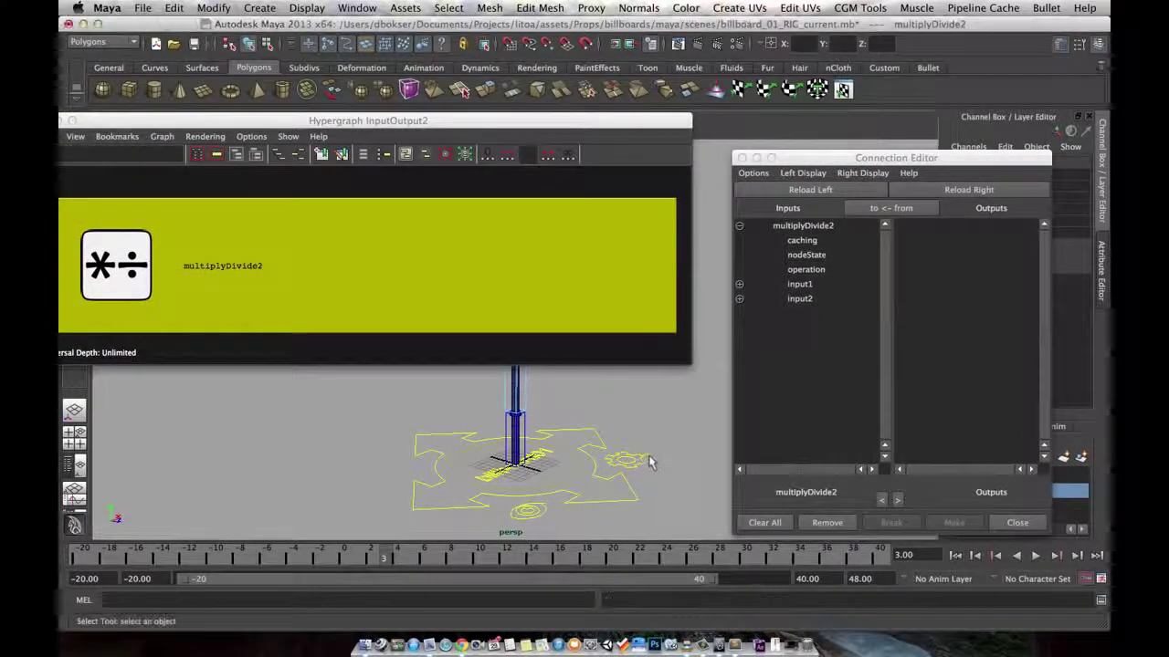
click(1005, 190)
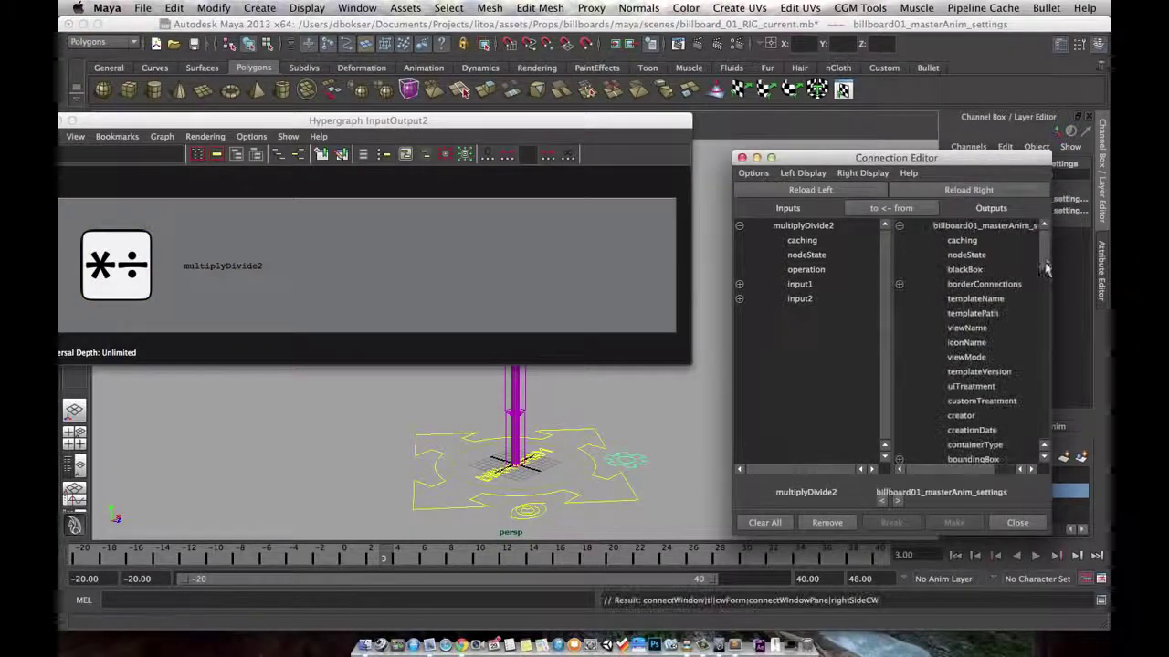
drag(1048, 306, 1046, 420)
click(991, 444)
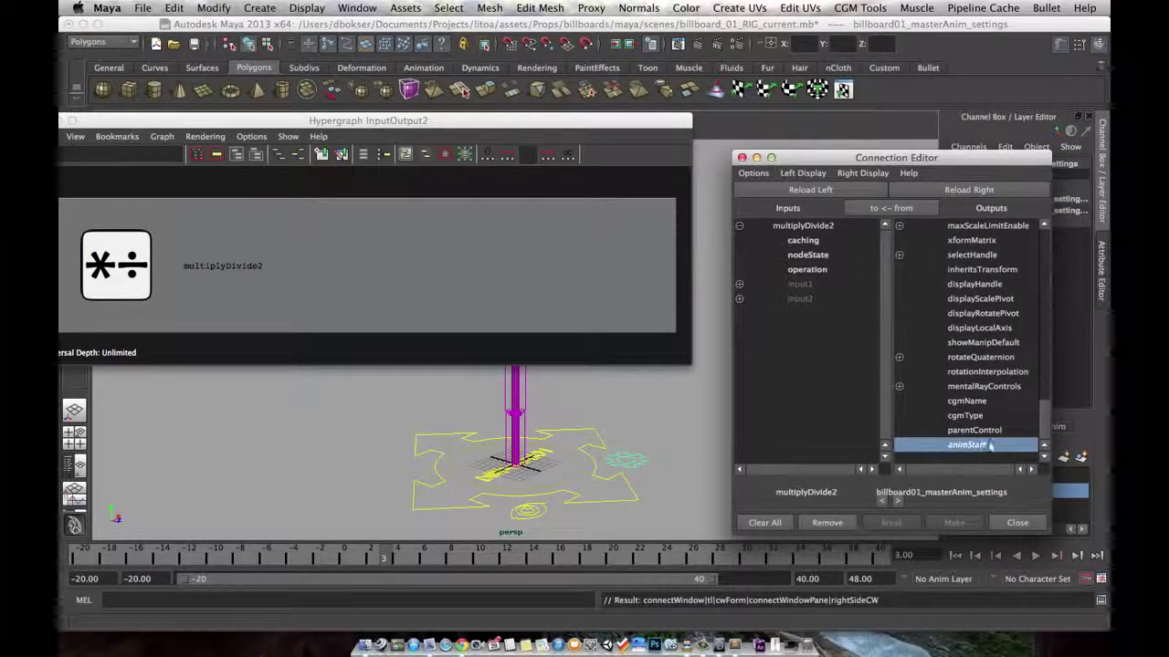
click(740, 284)
click(817, 299)
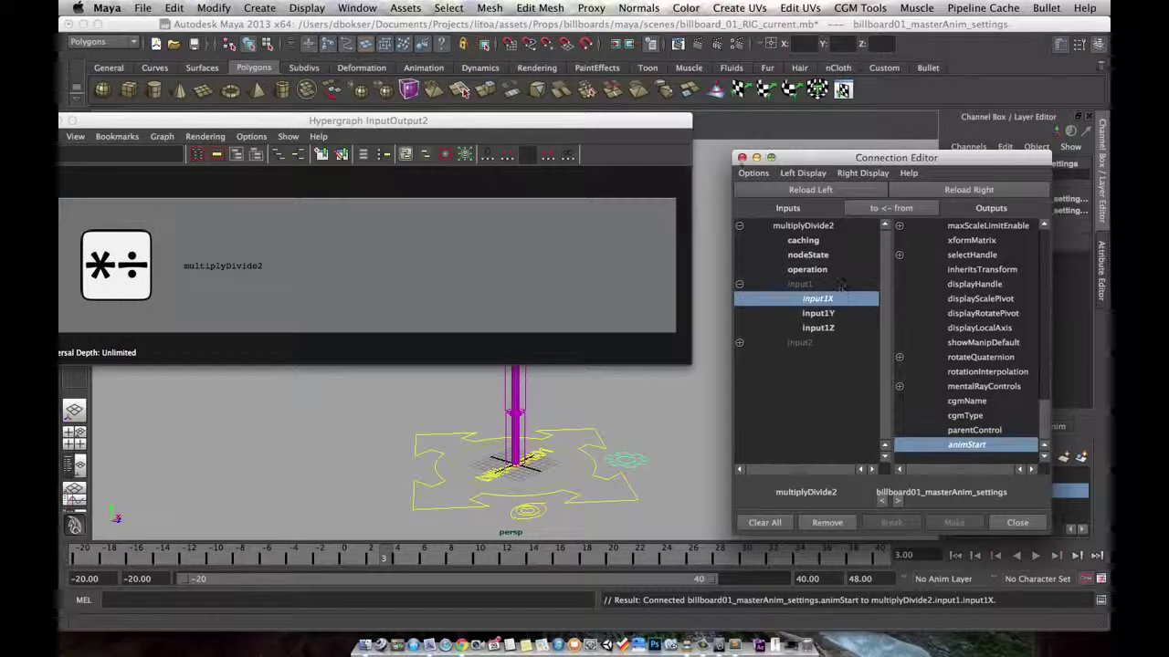
Select the Multiply Divide node and set its Input 2 X value to -1 in the Attribute Editor
click(420, 262)
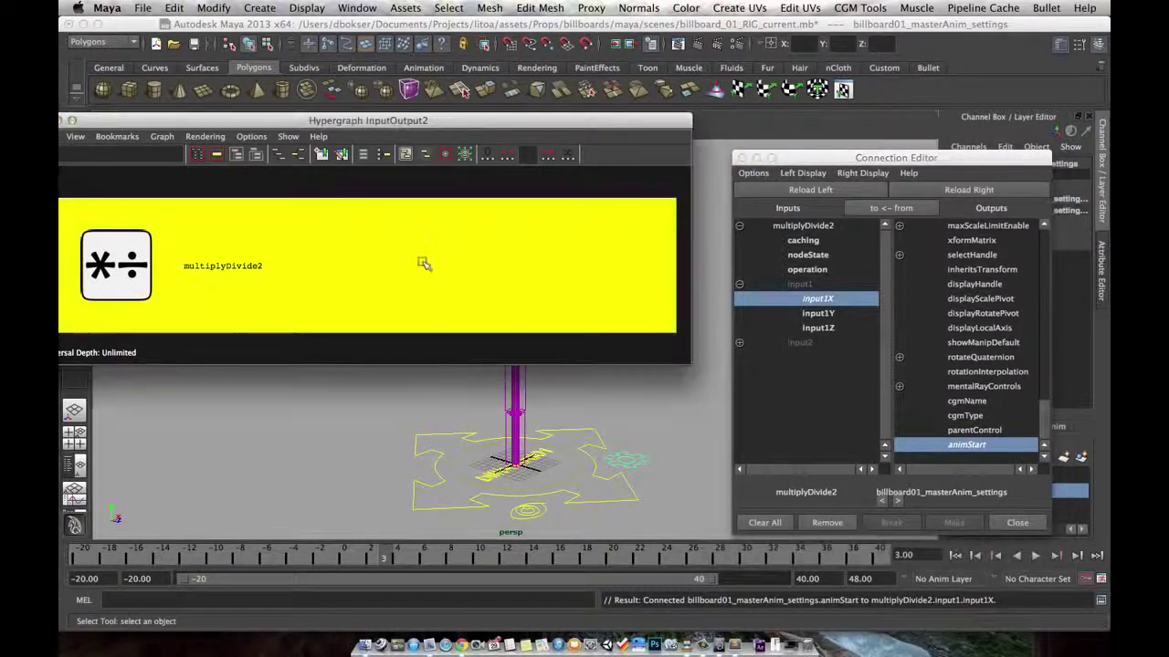
click(1101, 270)
drag(949, 158, 570, 181)
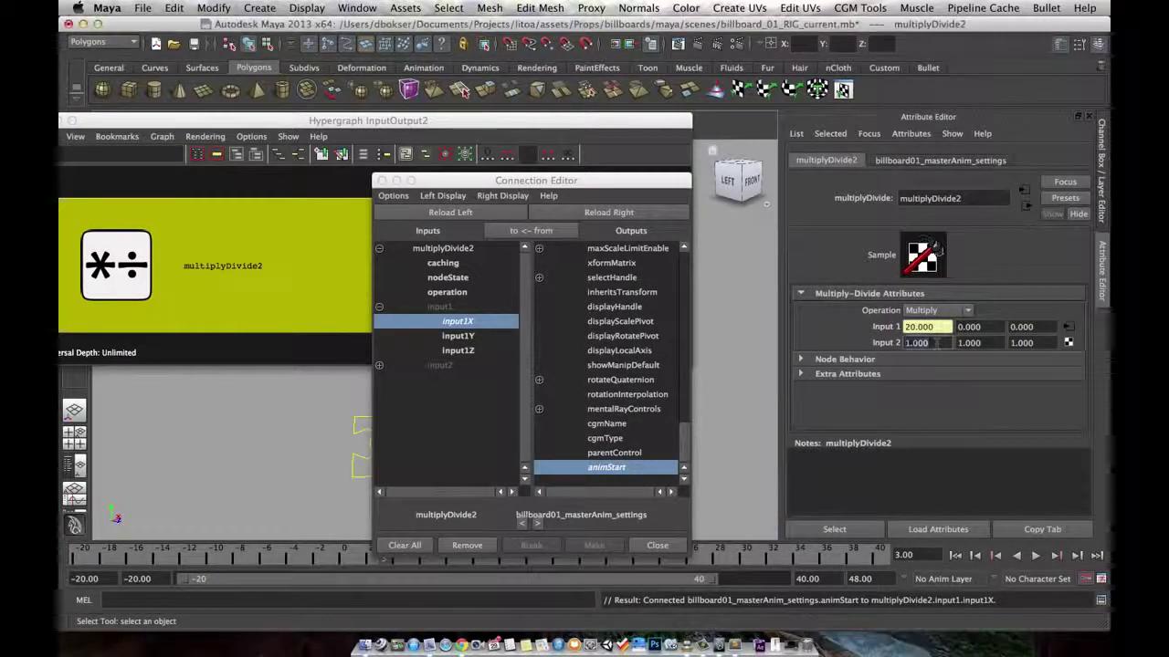
text(-)
text(2)
key(Return)
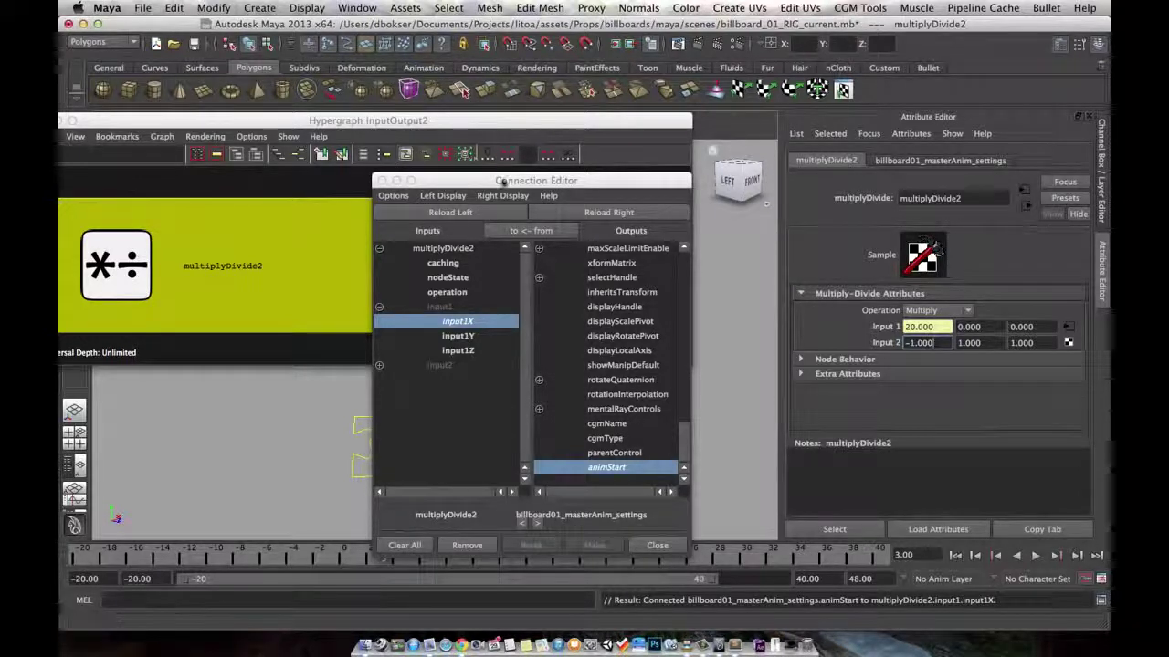
Load the Multiply Divide node as the output side and addDoubleLinear1, selected by MEL command, as the input side of the Connection Editor
drag(539, 179, 581, 161)
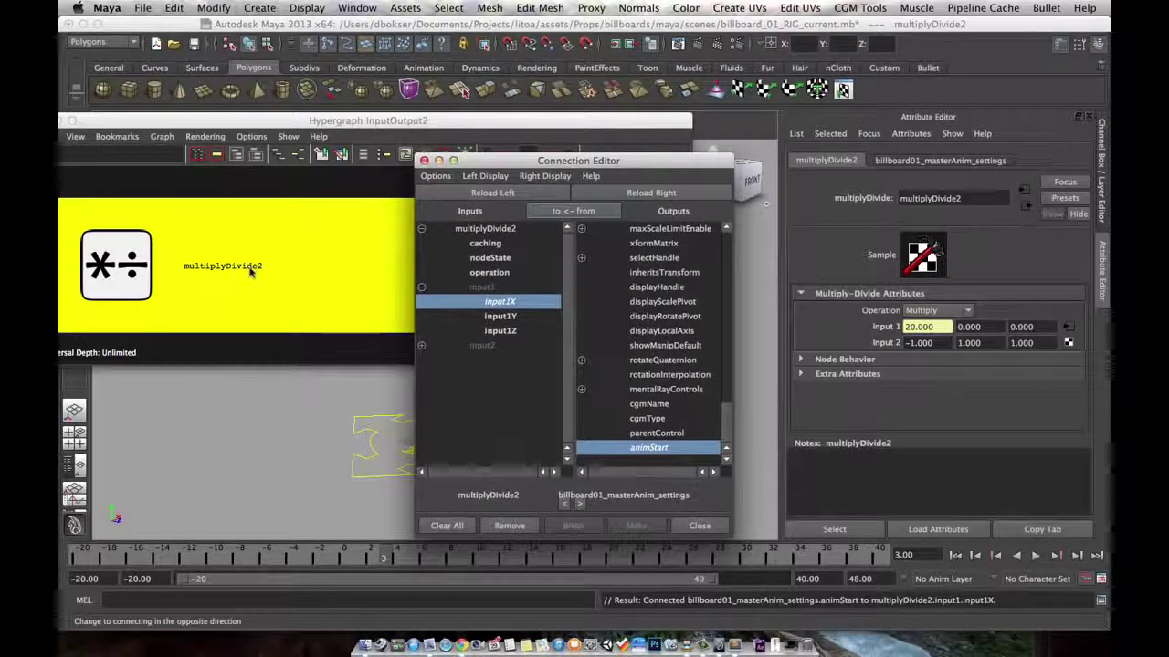
click(621, 196)
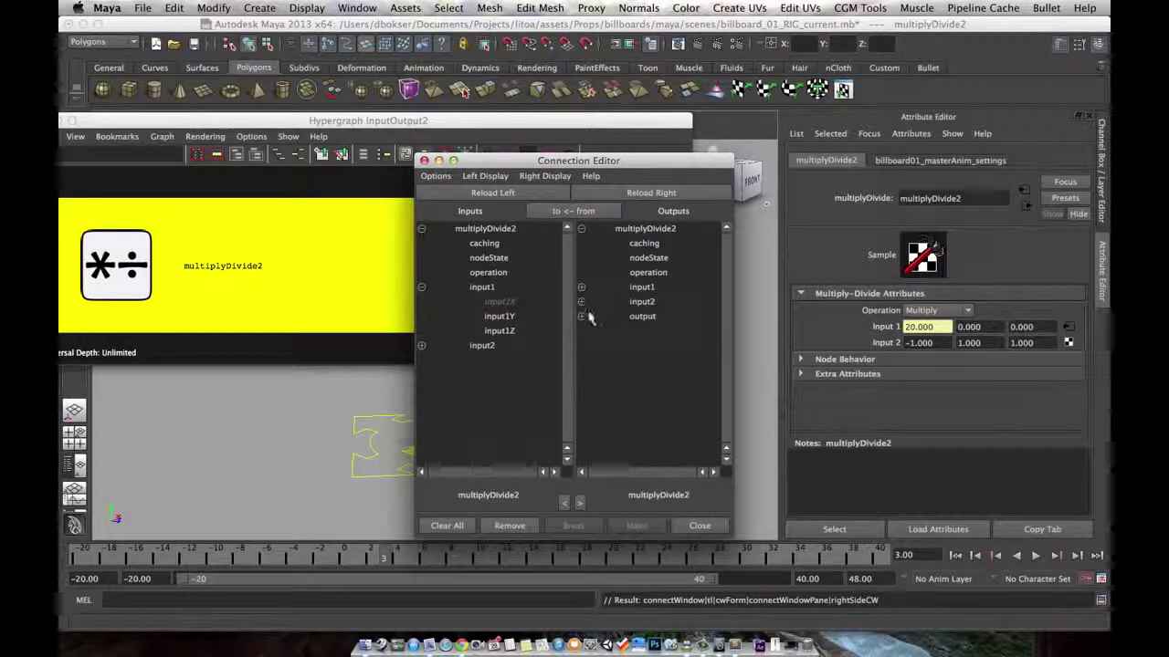
click(202, 594)
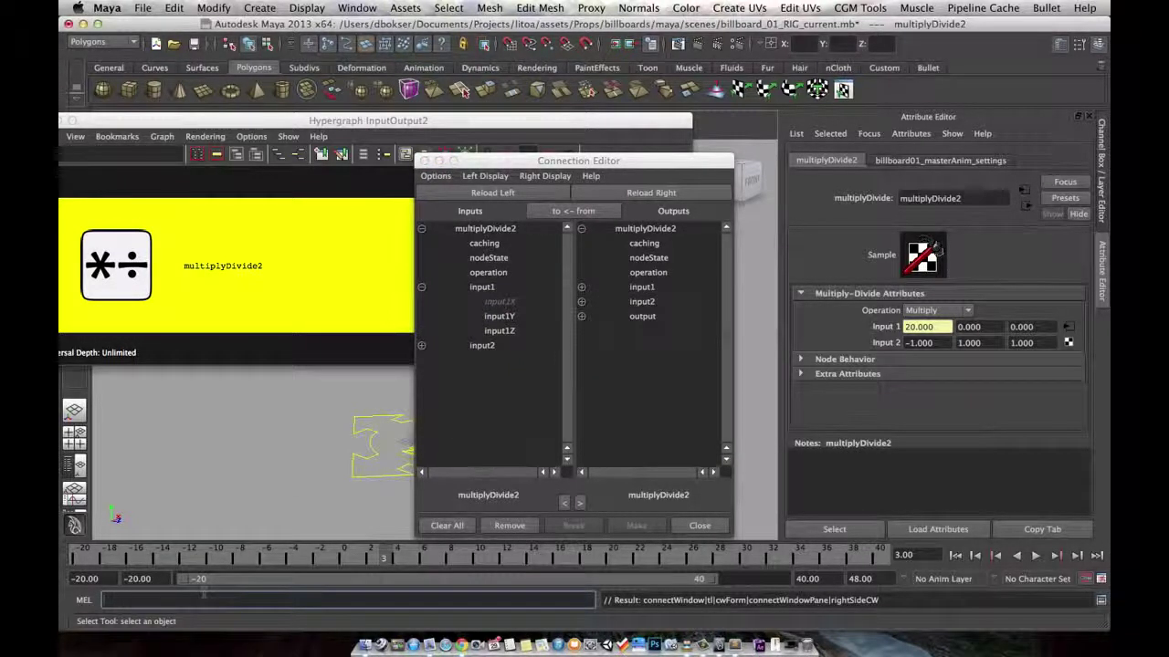
text(select addDoubleLinear)
key(Return)
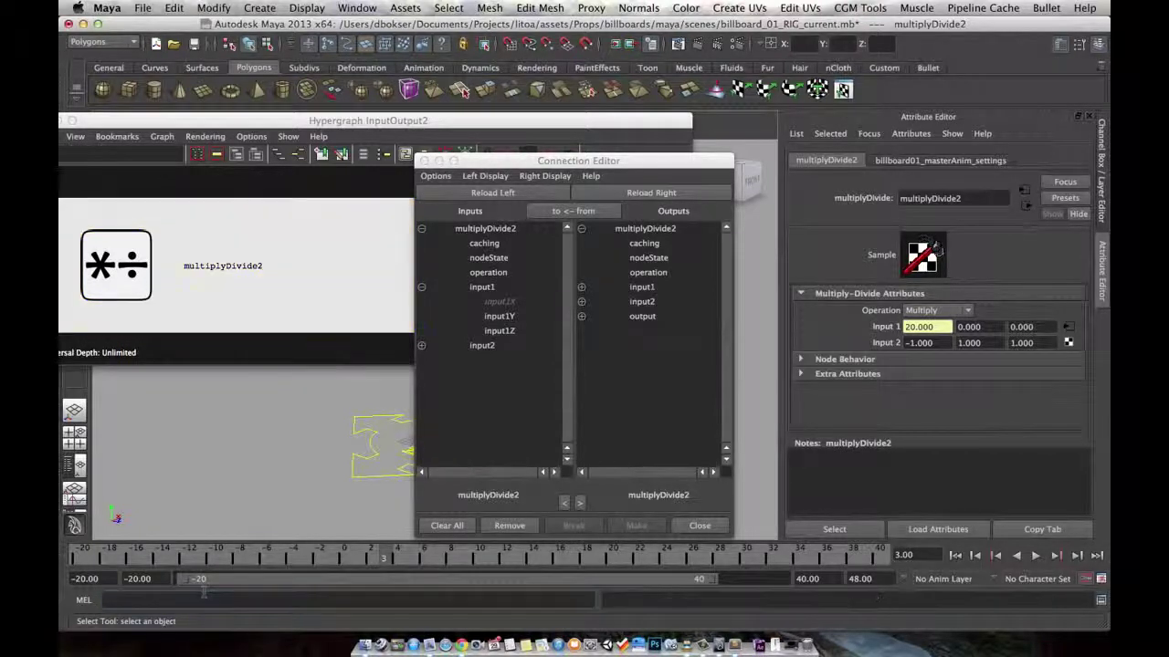
click(522, 192)
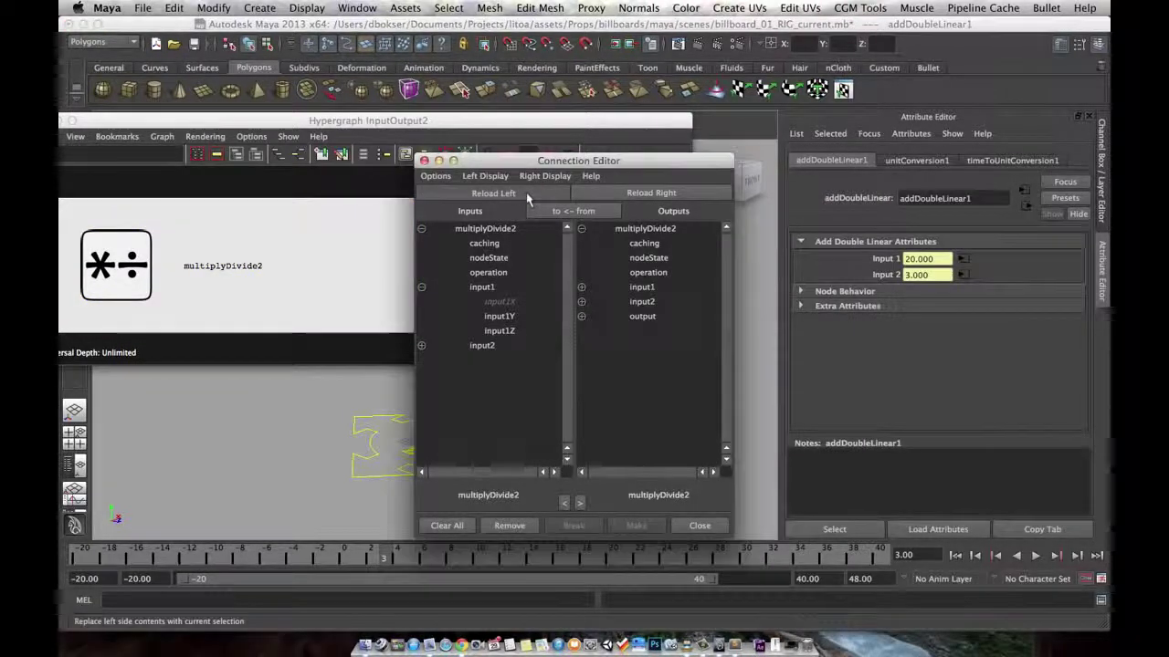
Connect the Multiply Divide node's outputX to addDoubleLinear1's input1, and close the Connection Editor and Hypergraph
click(581, 316)
click(659, 330)
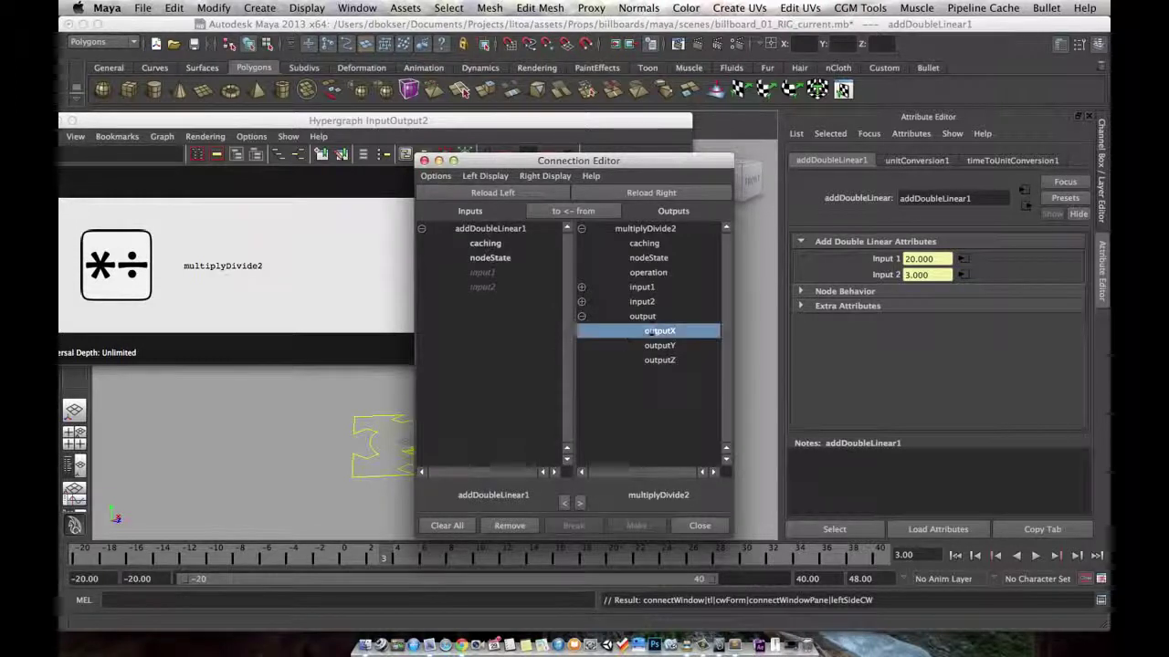
click(491, 273)
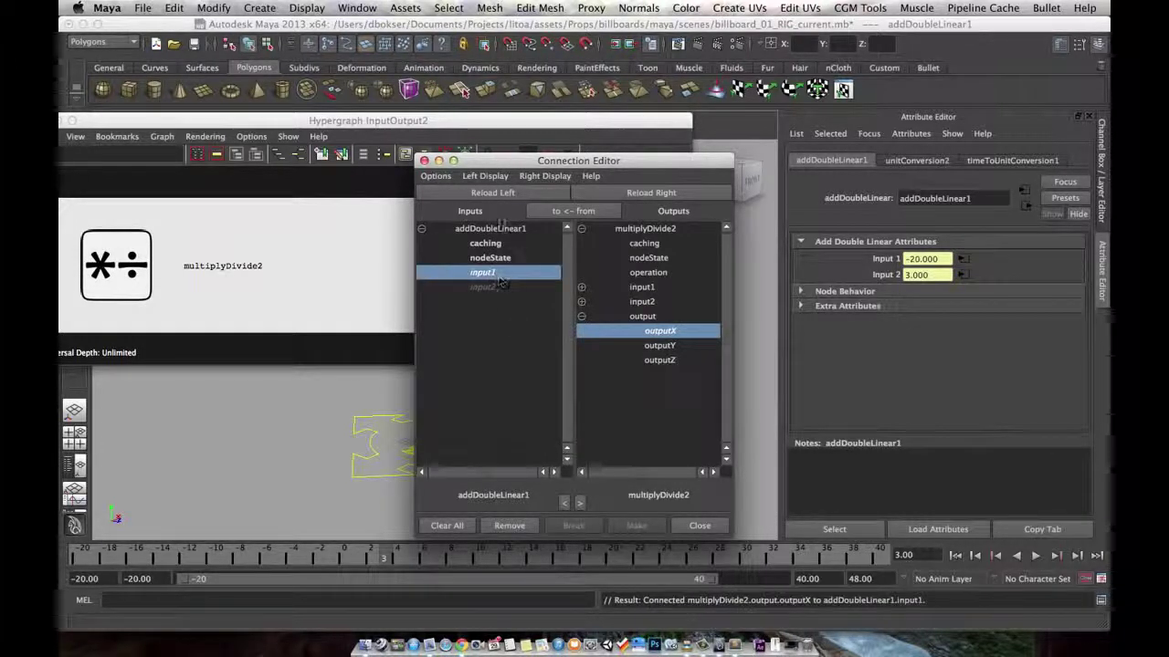
click(425, 161)
drag(395, 122, 544, 170)
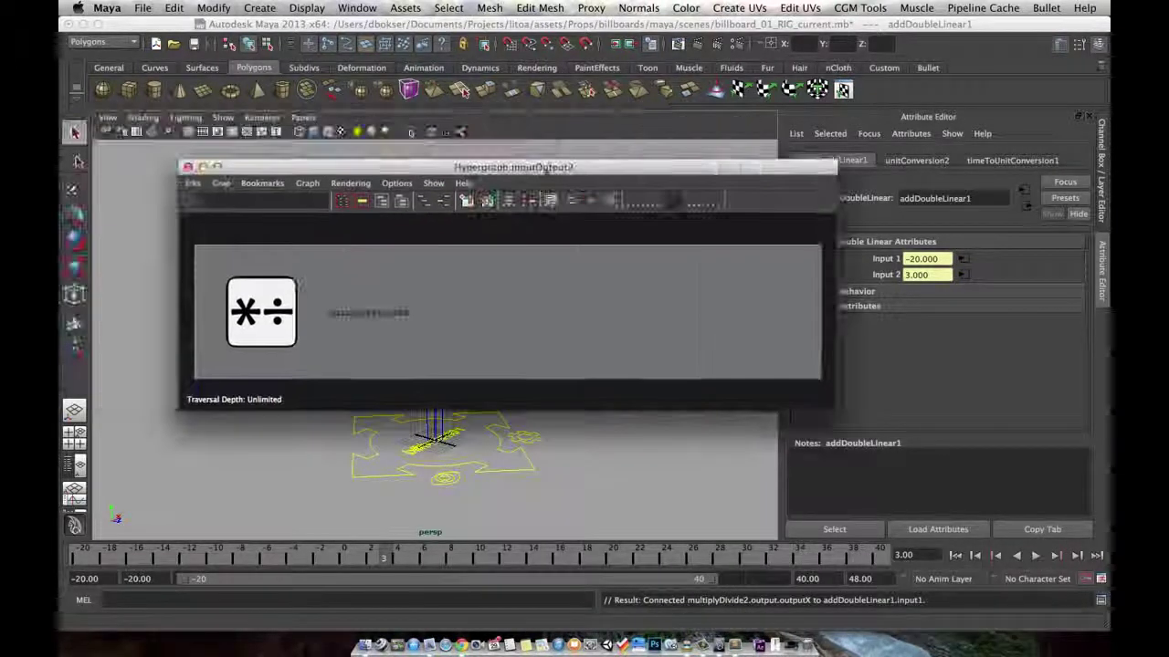
click(197, 166)
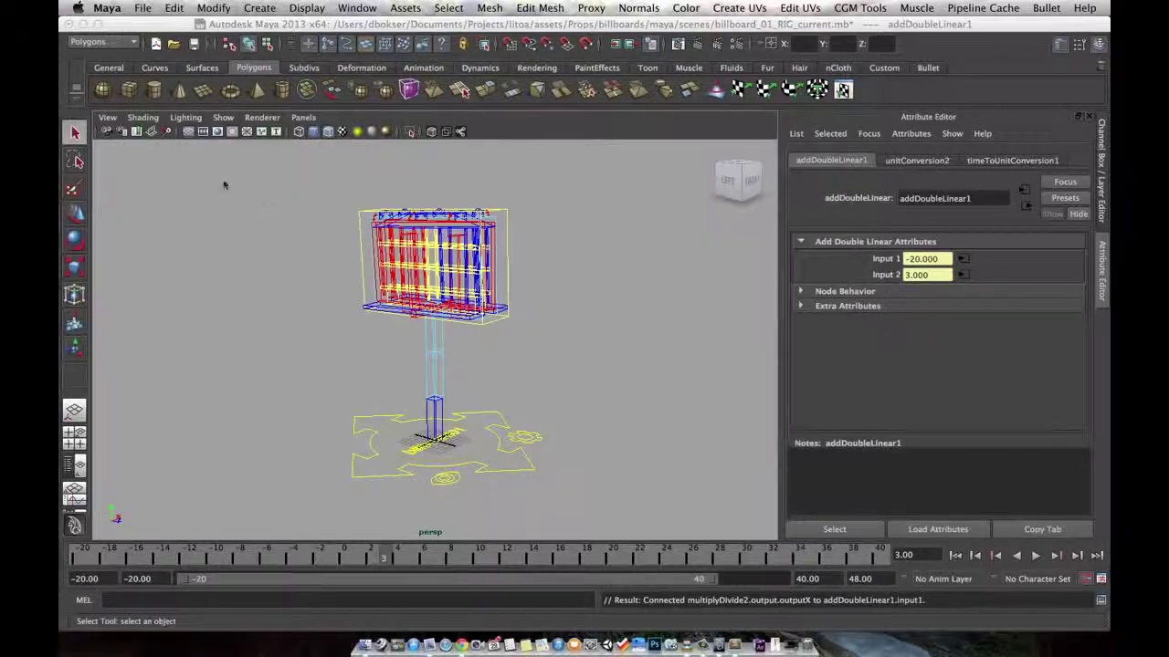
Select the gear-shaped settings control, show its channels and scrub the timeline to check when the build-up starts
click(535, 437)
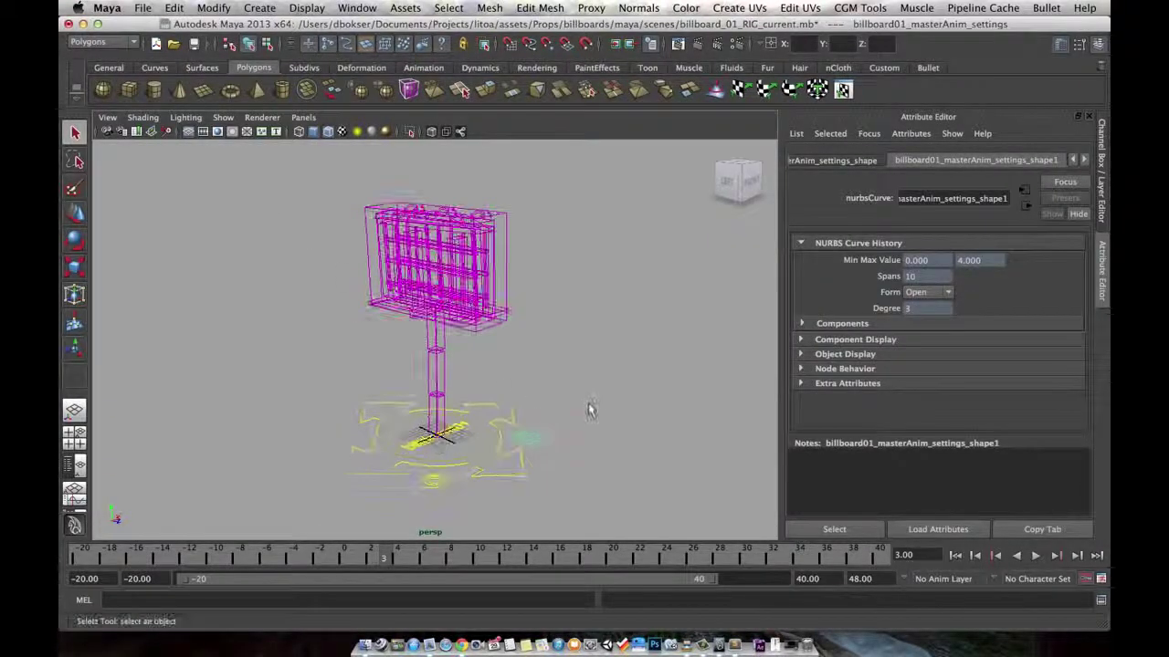
key(ctrl+a)
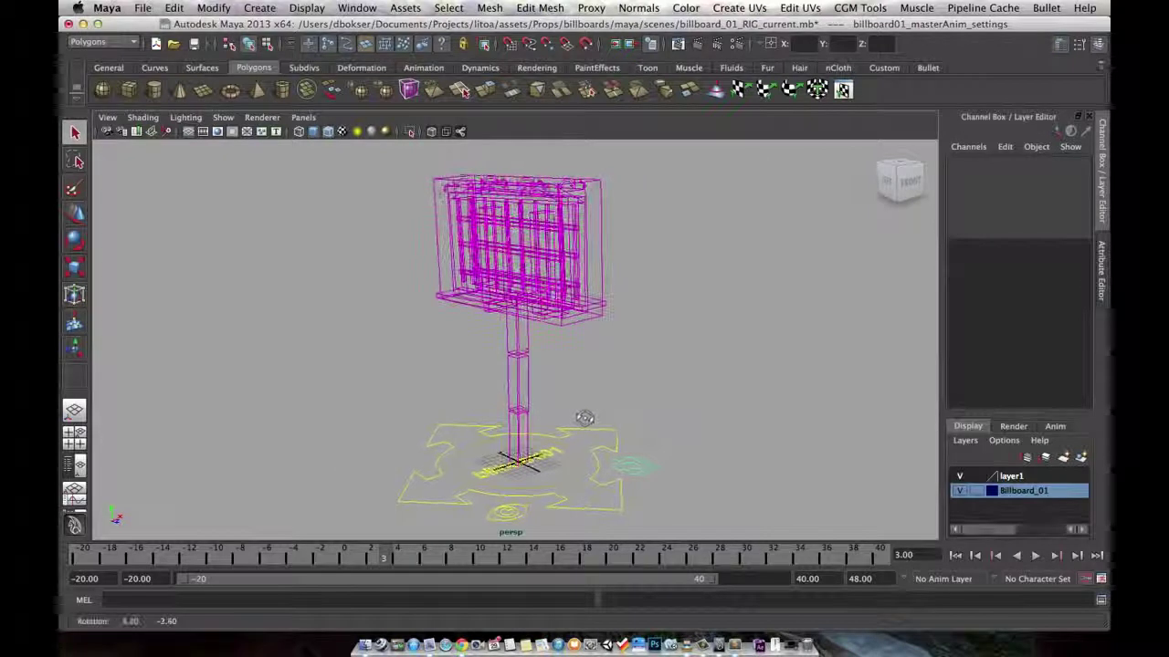
alt+middle_drag(588, 399, 563, 393)
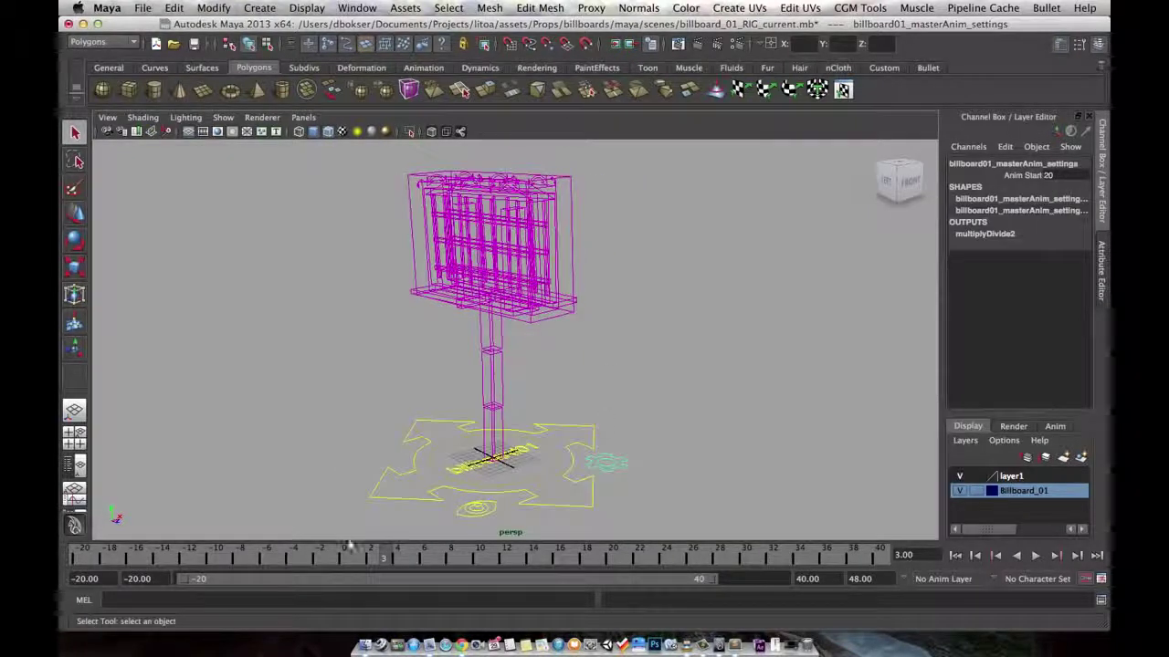
drag(552, 558, 744, 559)
mouse_move(863, 558)
mouse_down()
mouse_move(594, 559)
mouse_move(872, 559)
mouse_up()
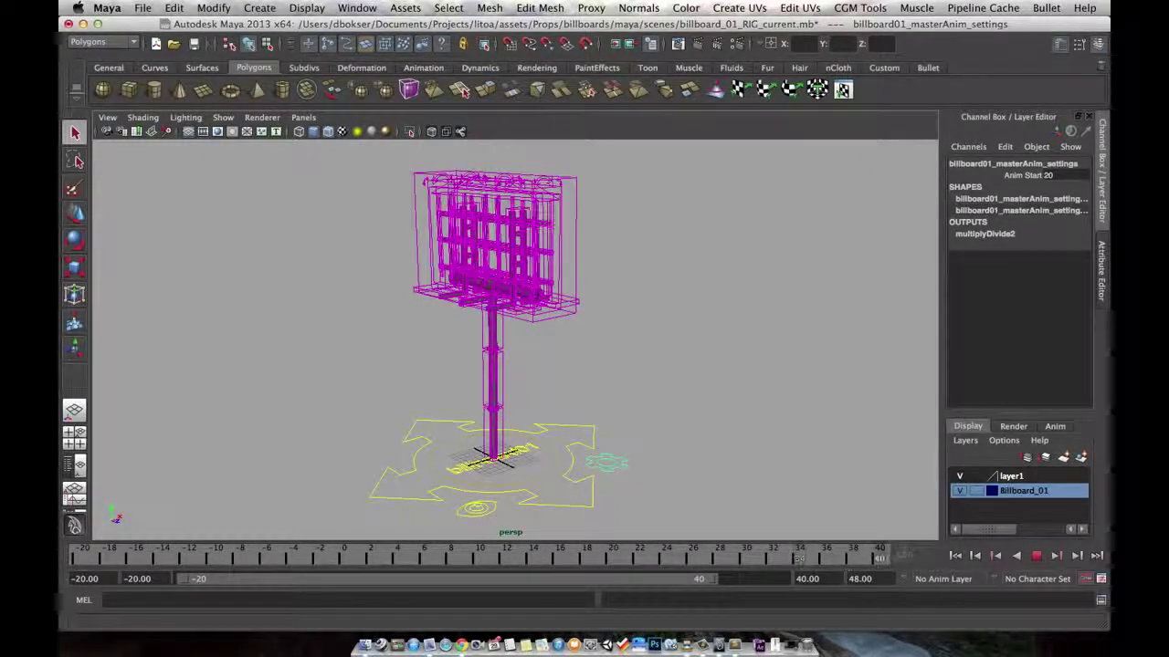
Set the playback range to start at frame 20 and play the animation from there
drag(186, 582, 545, 587)
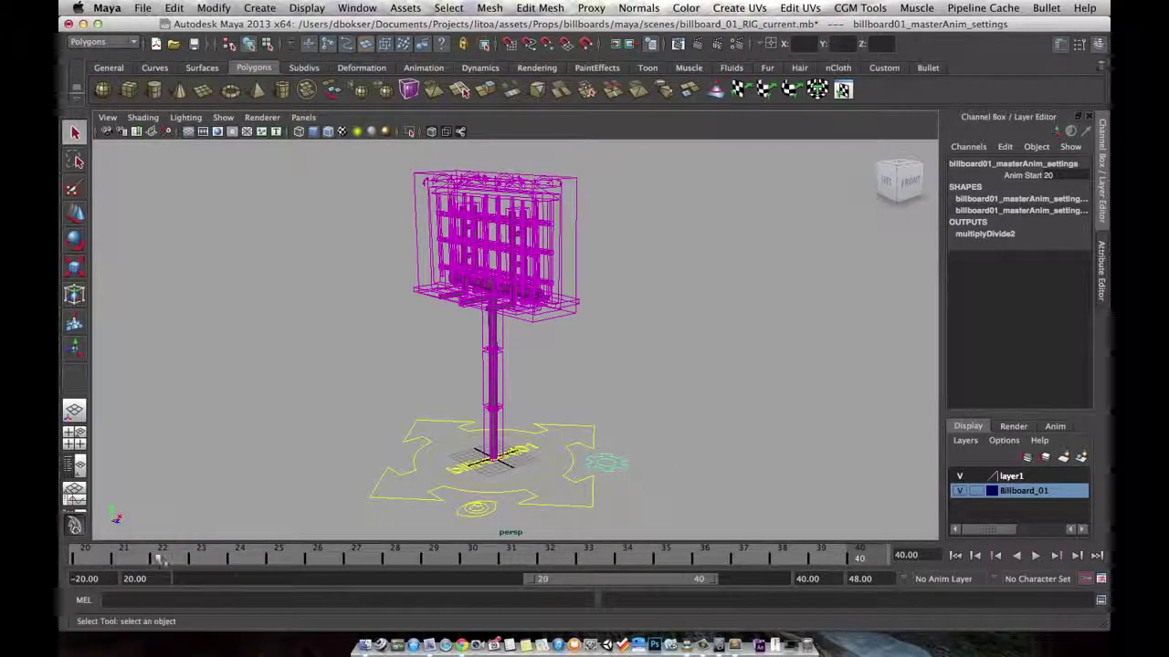
drag(158, 559, 82, 561)
click(1035, 555)
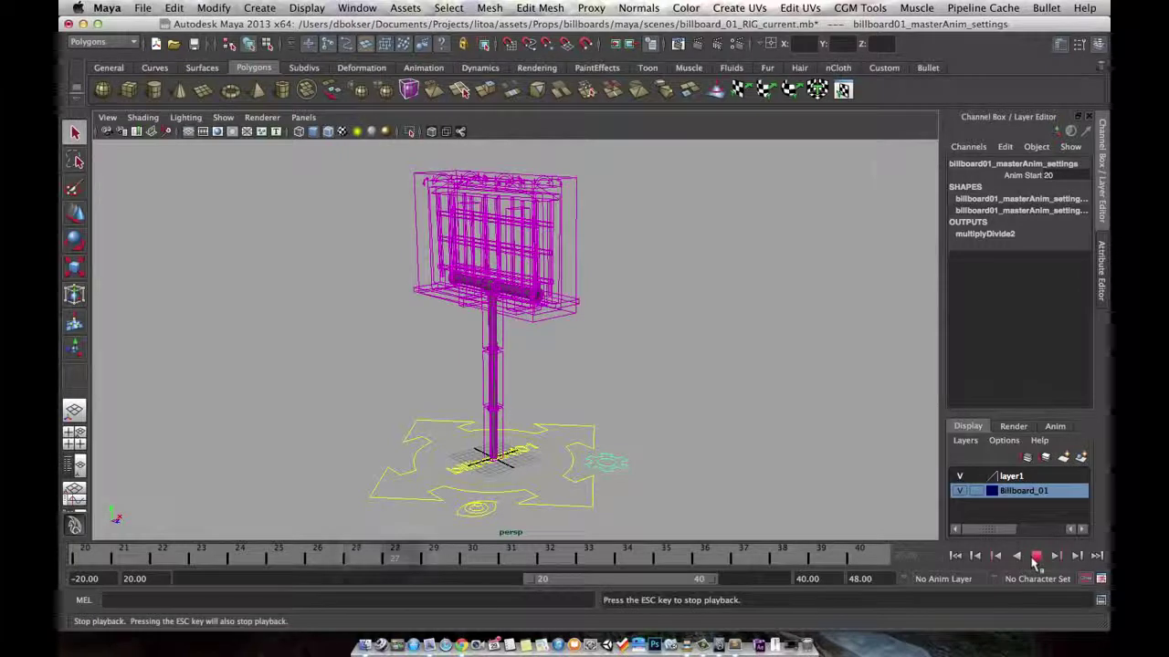
Extend the playback range to end at frame 60 and play the billboard build-up from frame 20
drag(715, 581, 782, 582)
double_click(822, 579)
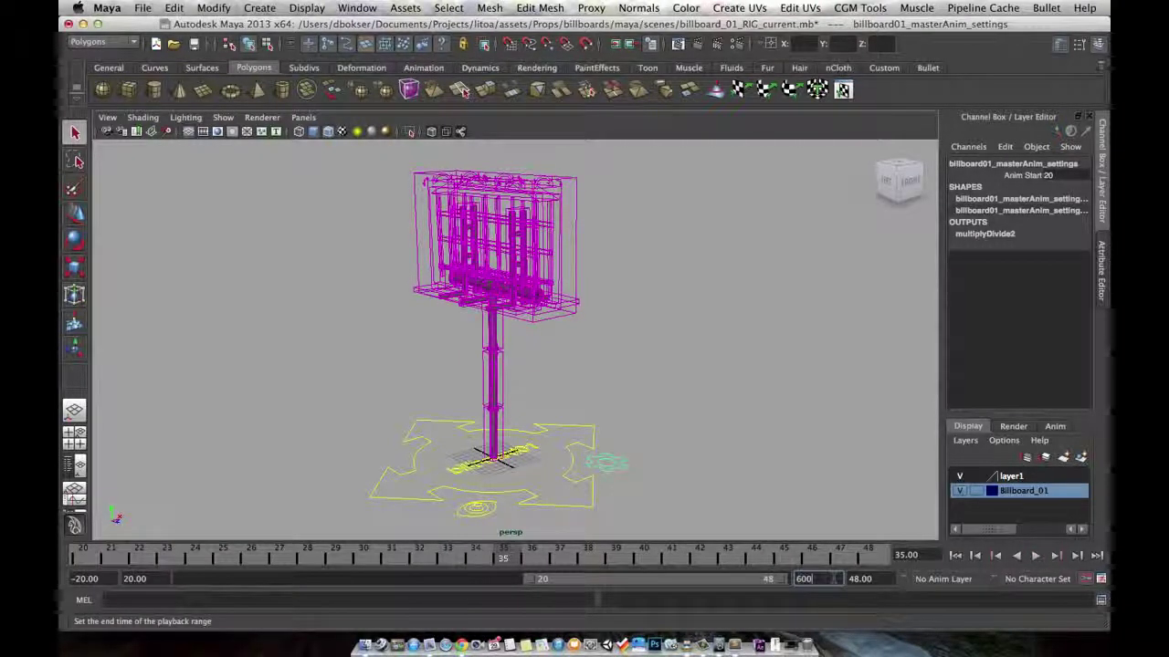
text(60)
key(Return)
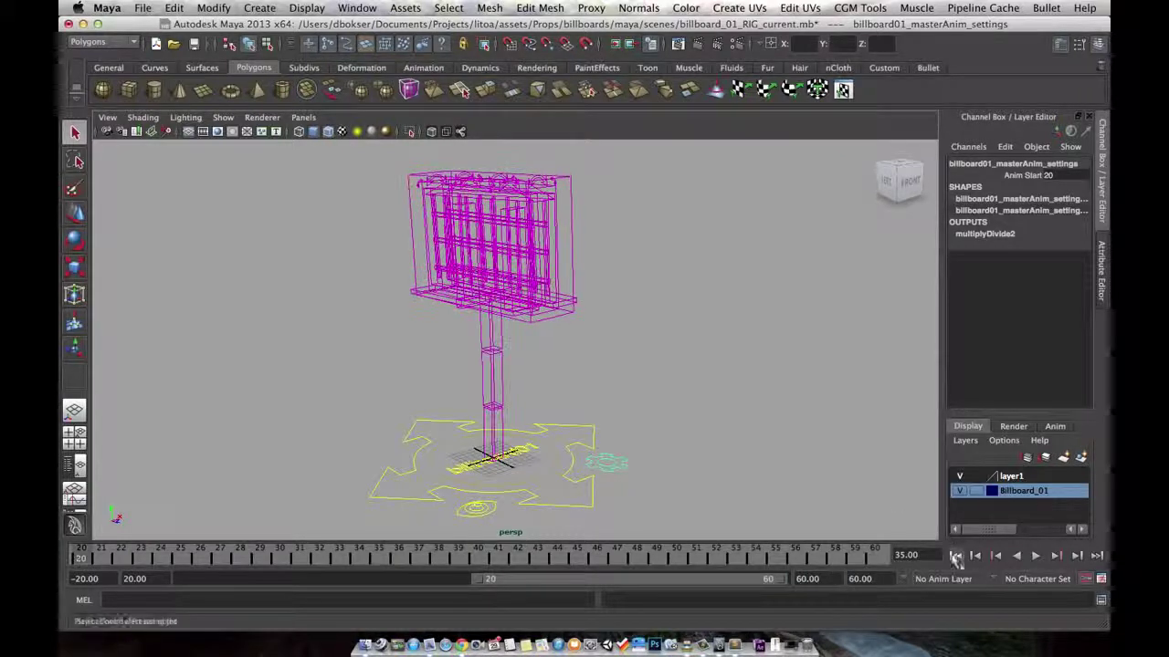
click(1034, 555)
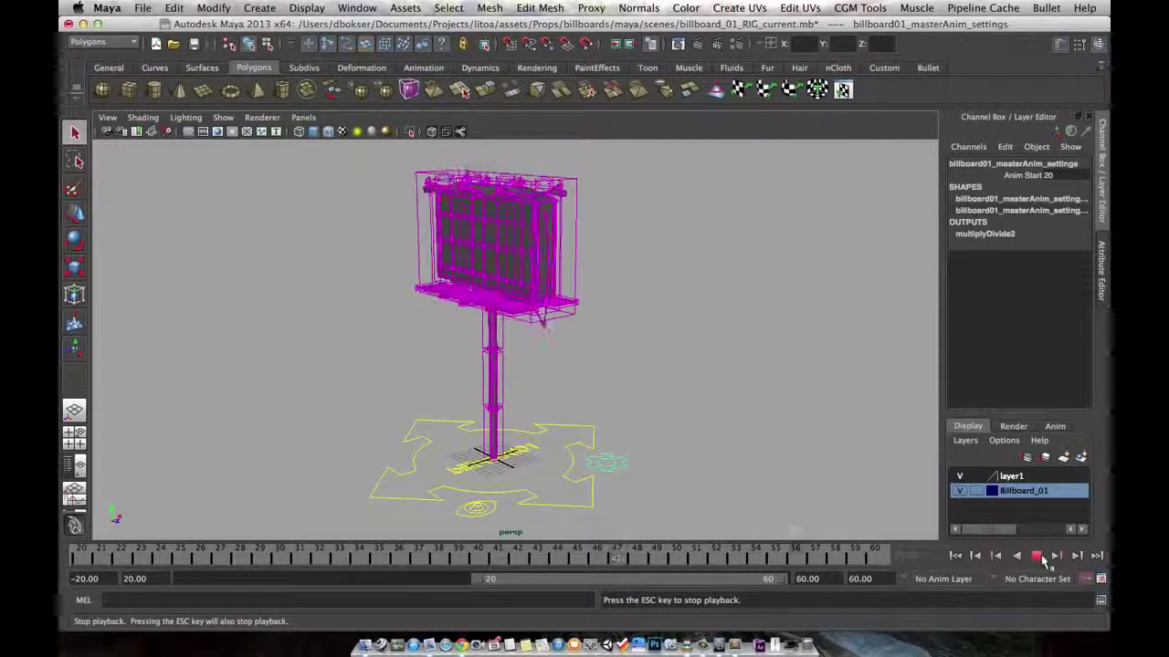
click(1037, 556)
Scrub the timeline through the billboard build-up and return to frame 20
drag(293, 555, 529, 552)
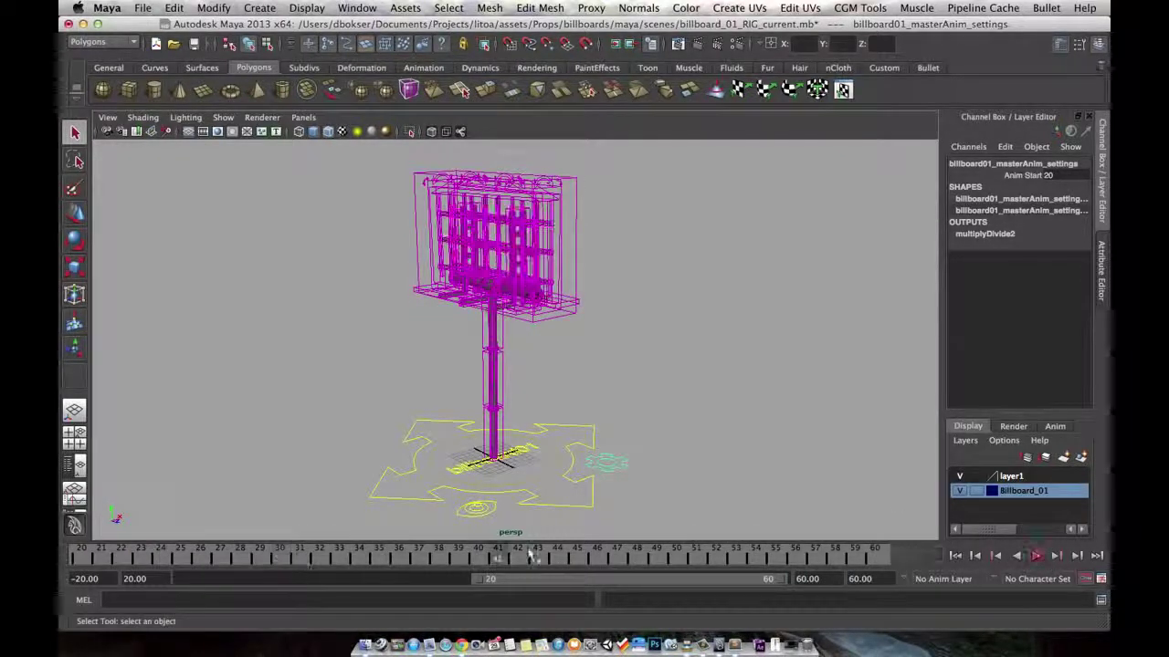
drag(897, 542, 75, 552)
alt+middle_drag(644, 401, 673, 399)
alt+right_drag(673, 399, 650, 388)
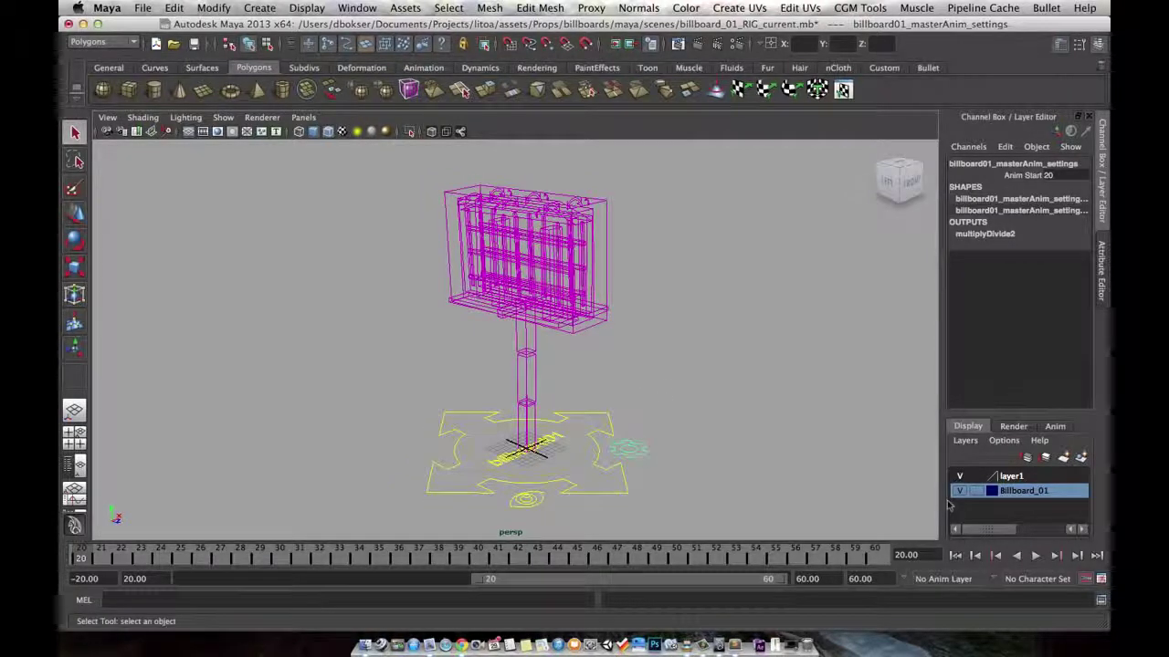
Replay the build-up from frame 20 to check its timing against the Anim Start value
click(1035, 555)
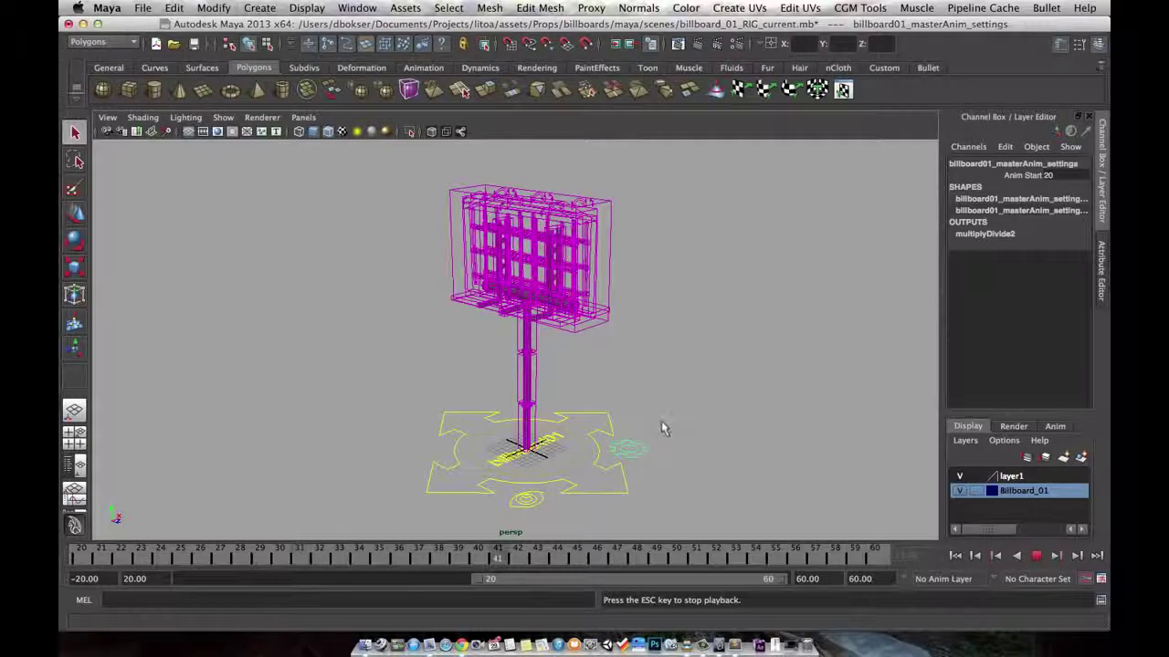
alt+middle_drag(664, 422, 665, 420)
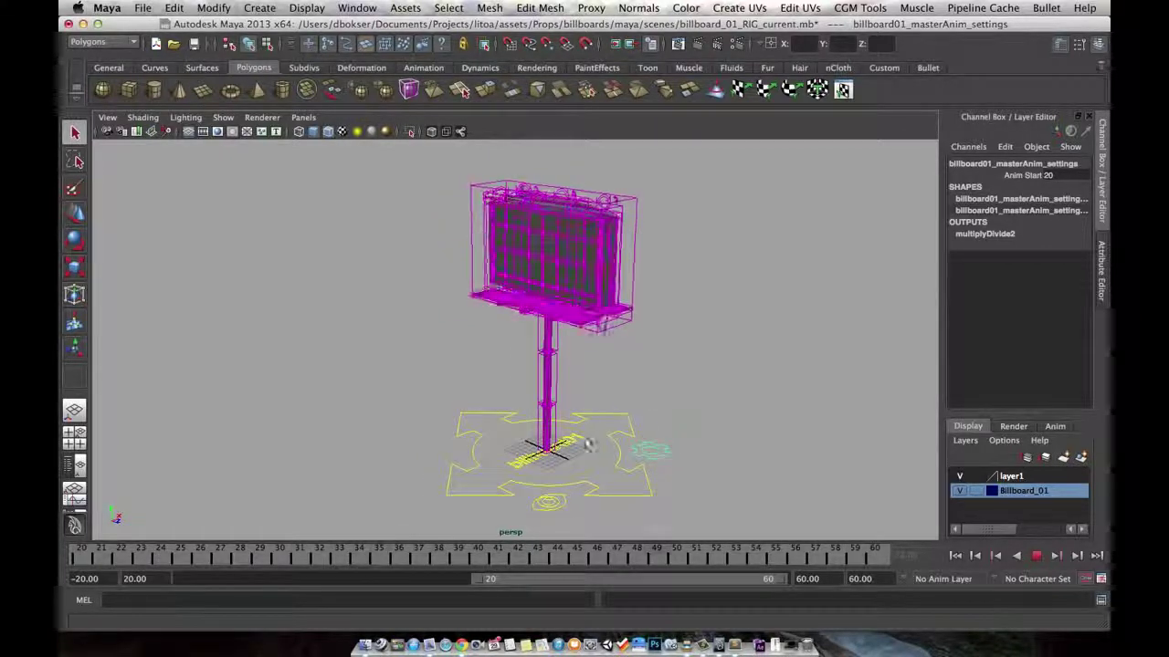
click(1037, 556)
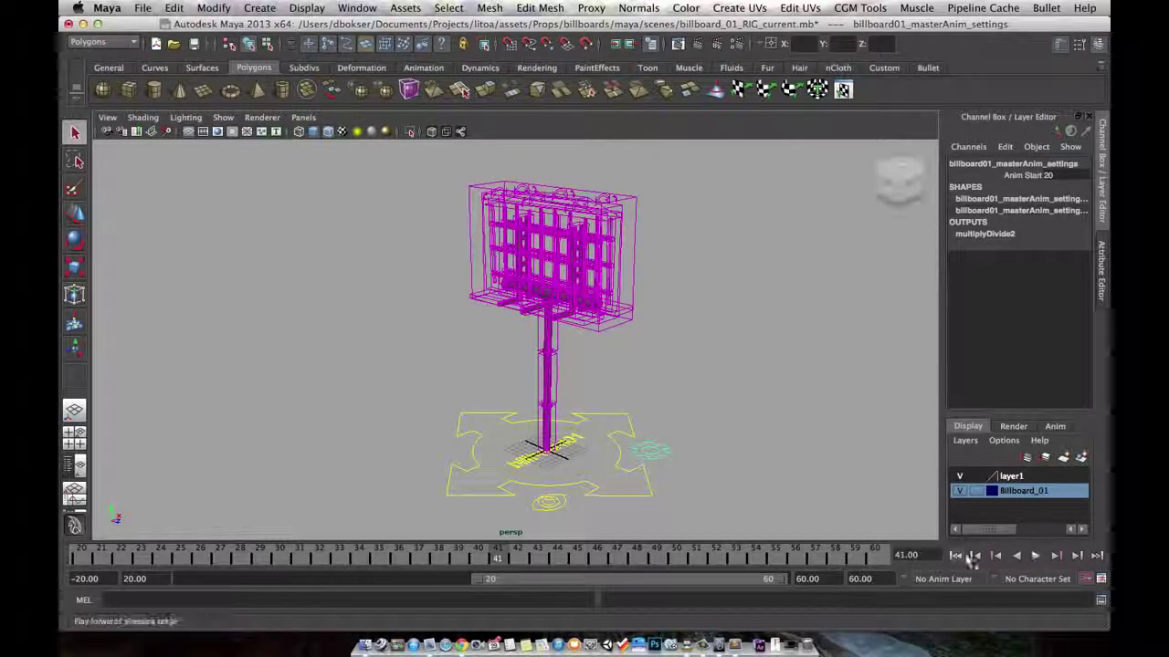
key(alt+v)
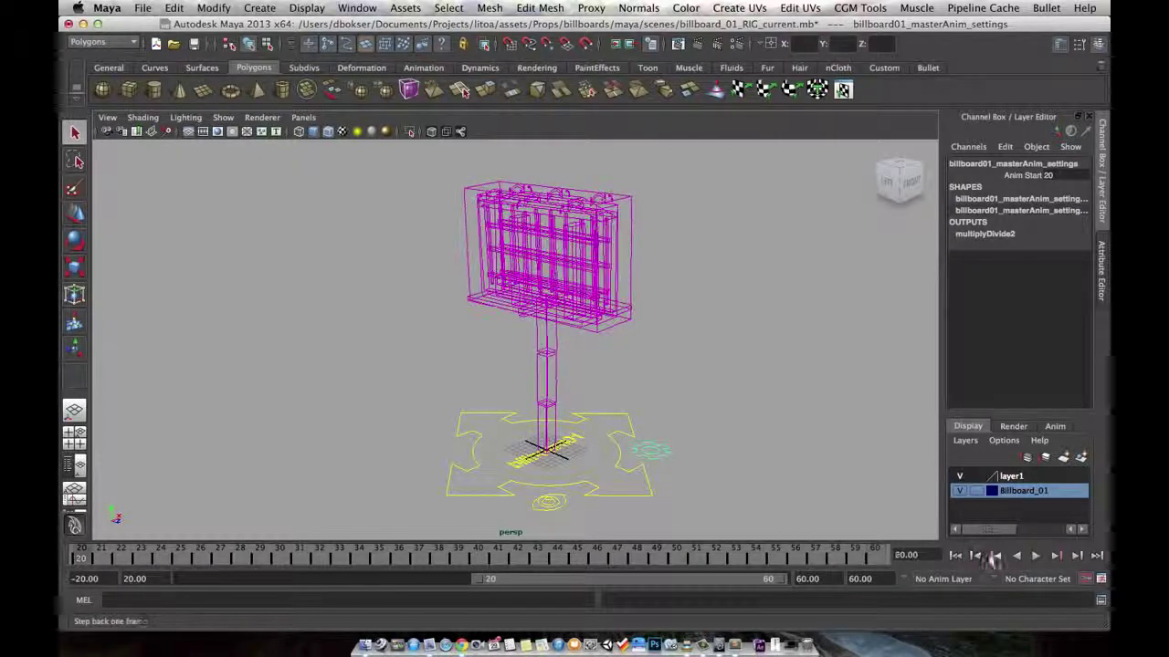
click(1037, 556)
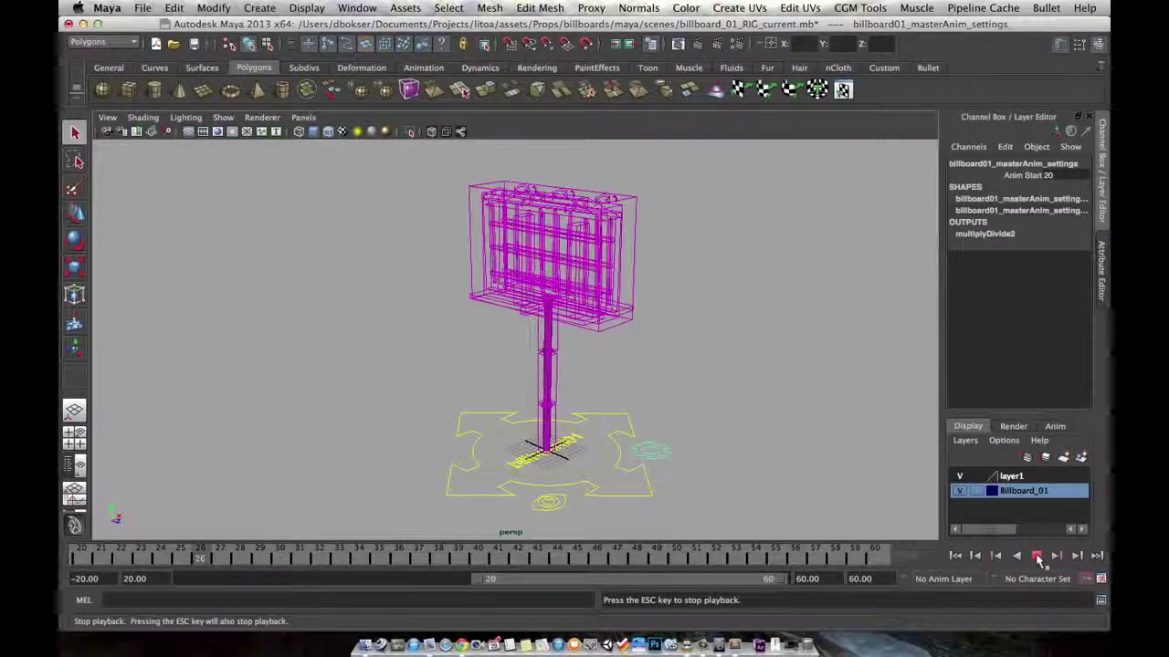
click(1037, 556)
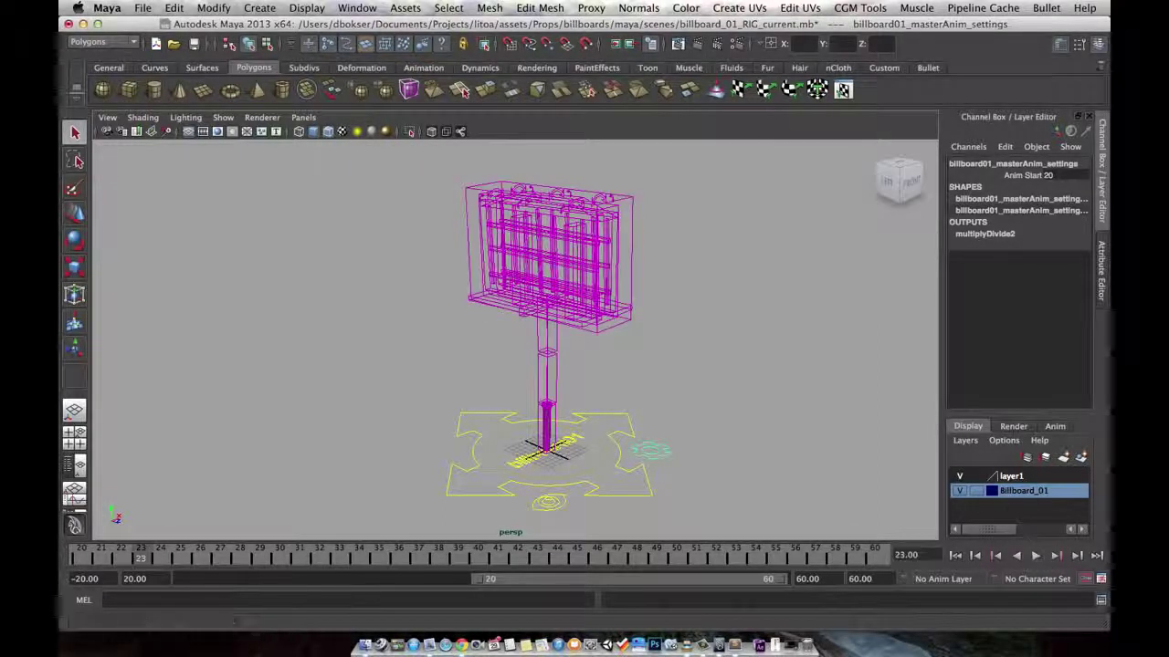
alt+middle_drag(670, 367, 645, 368)
alt+right_drag(644, 367, 670, 397)
mouse_move(671, 397)
alt+mouse_down()
mouse_move(681, 376)
mouse_move(654, 369)
mouse_move(672, 387)
alt+mouse_up()
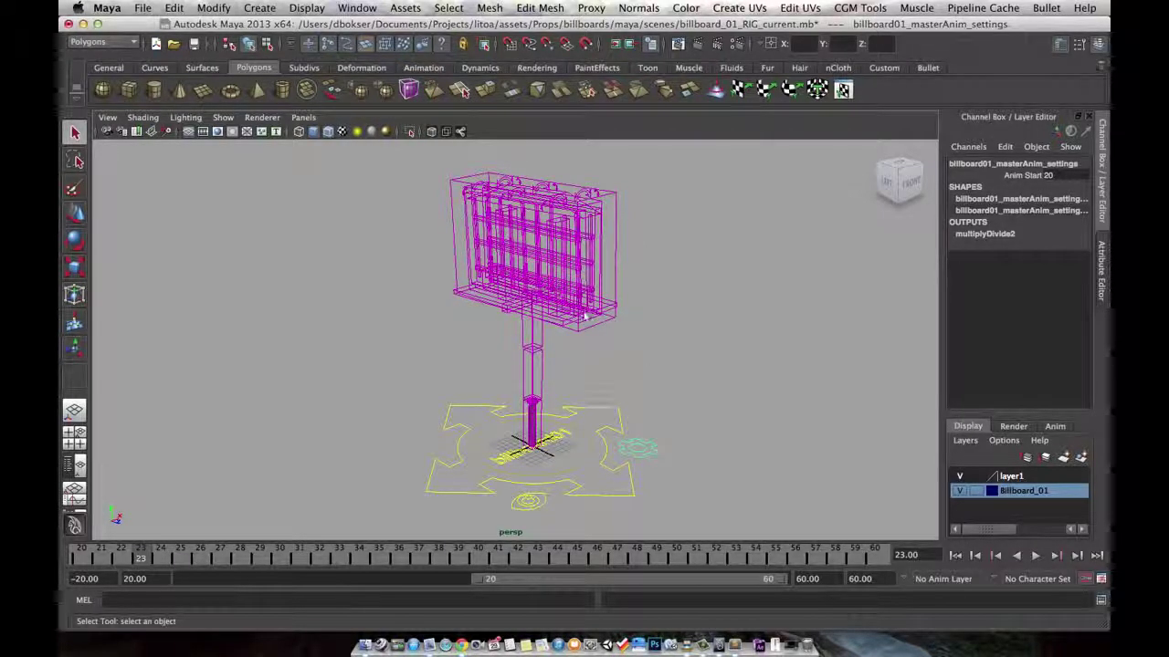
alt+drag(634, 386, 677, 350)
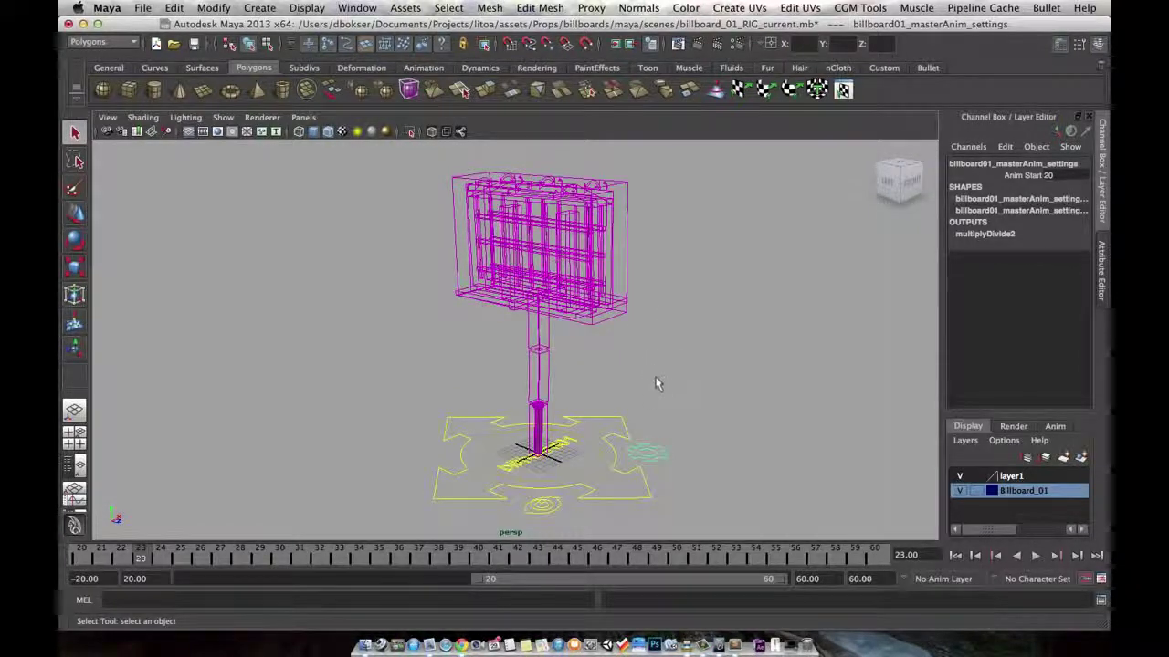
alt+drag(684, 444, 679, 443)
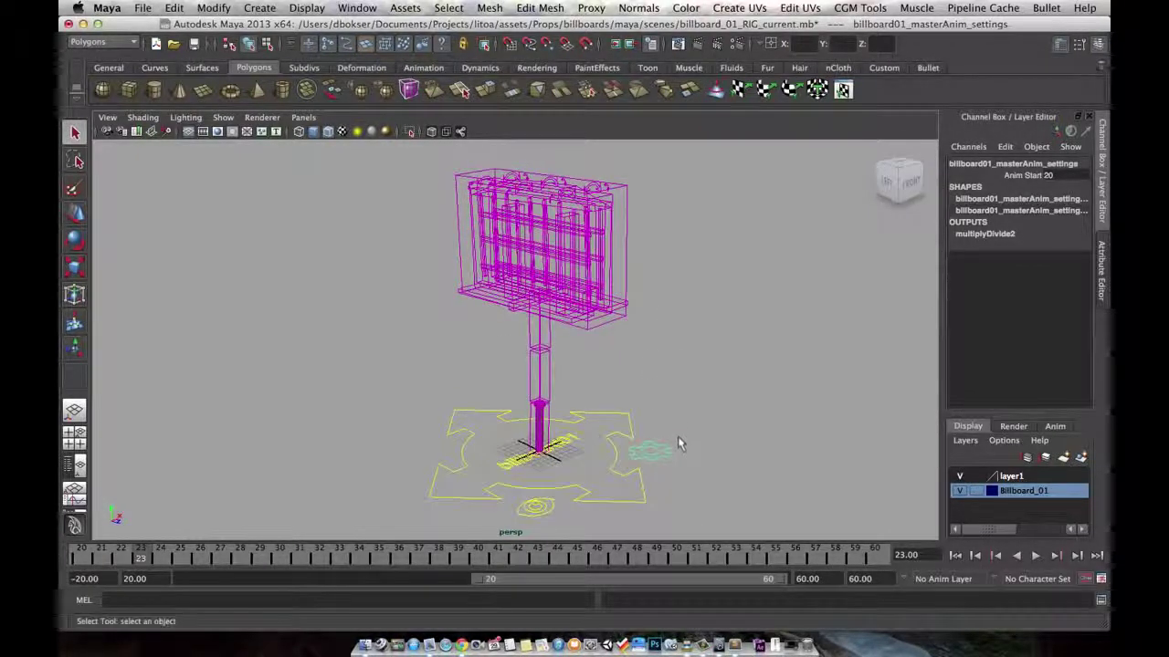